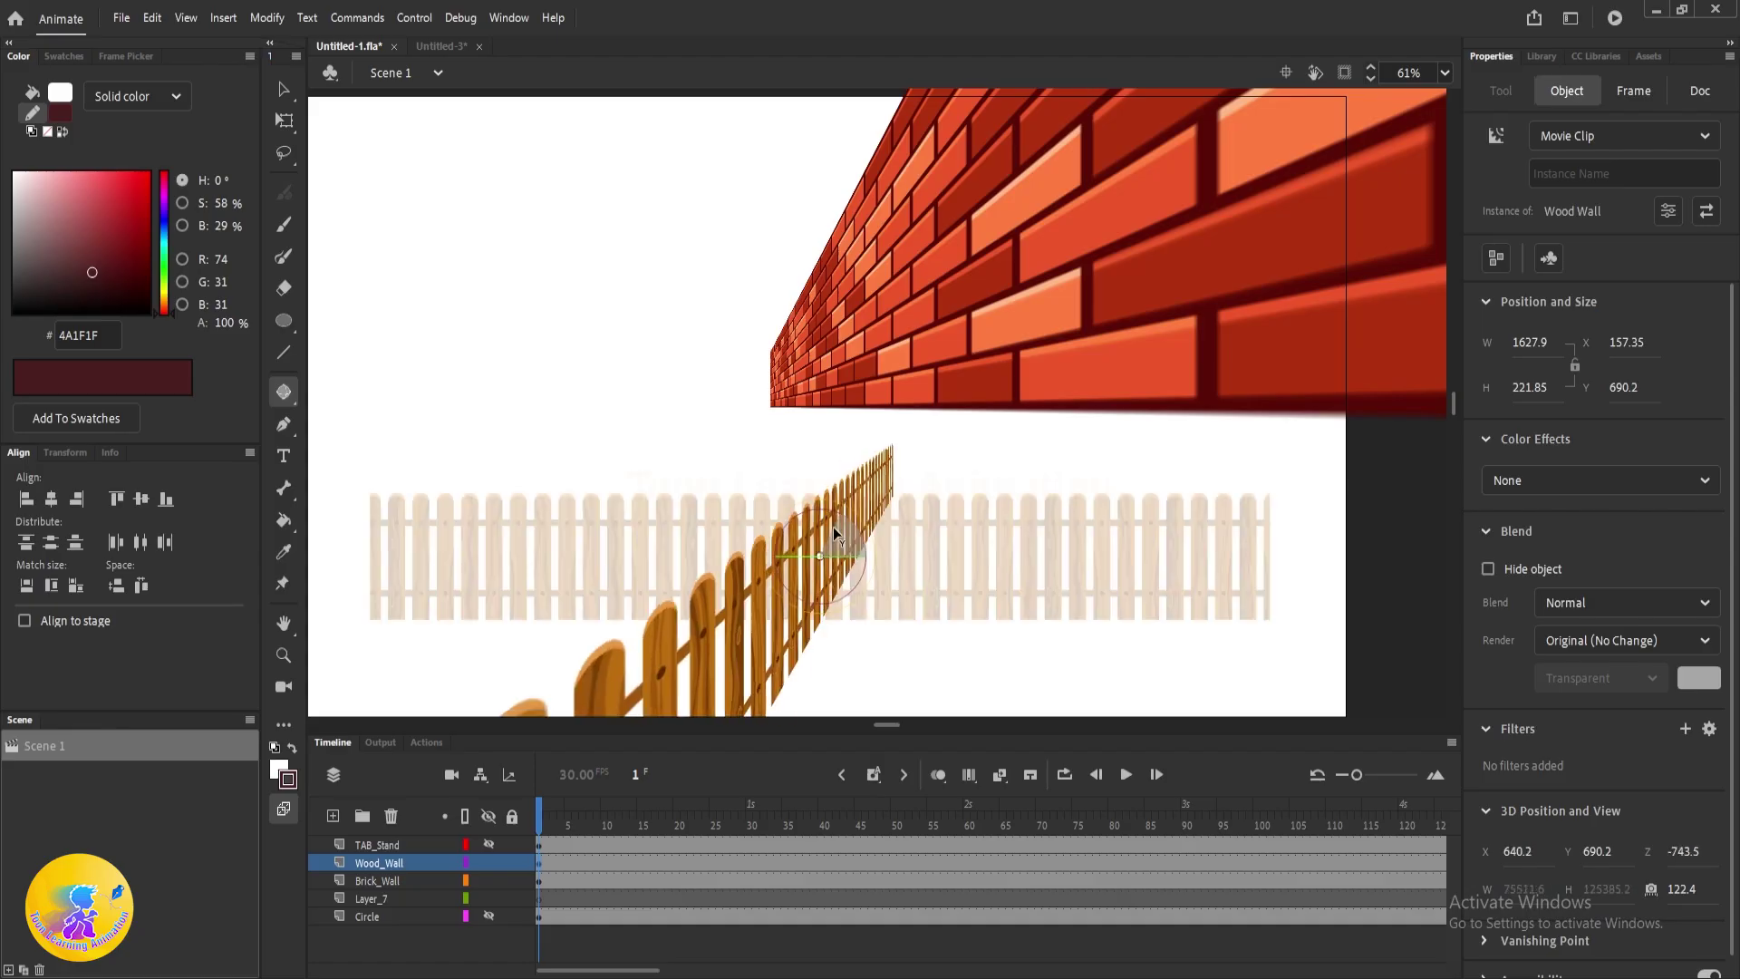
- Rotate the wooden fence in 3D on the stage and play back the timeline showing the shaded circle
drag(833, 525, 605, 281)
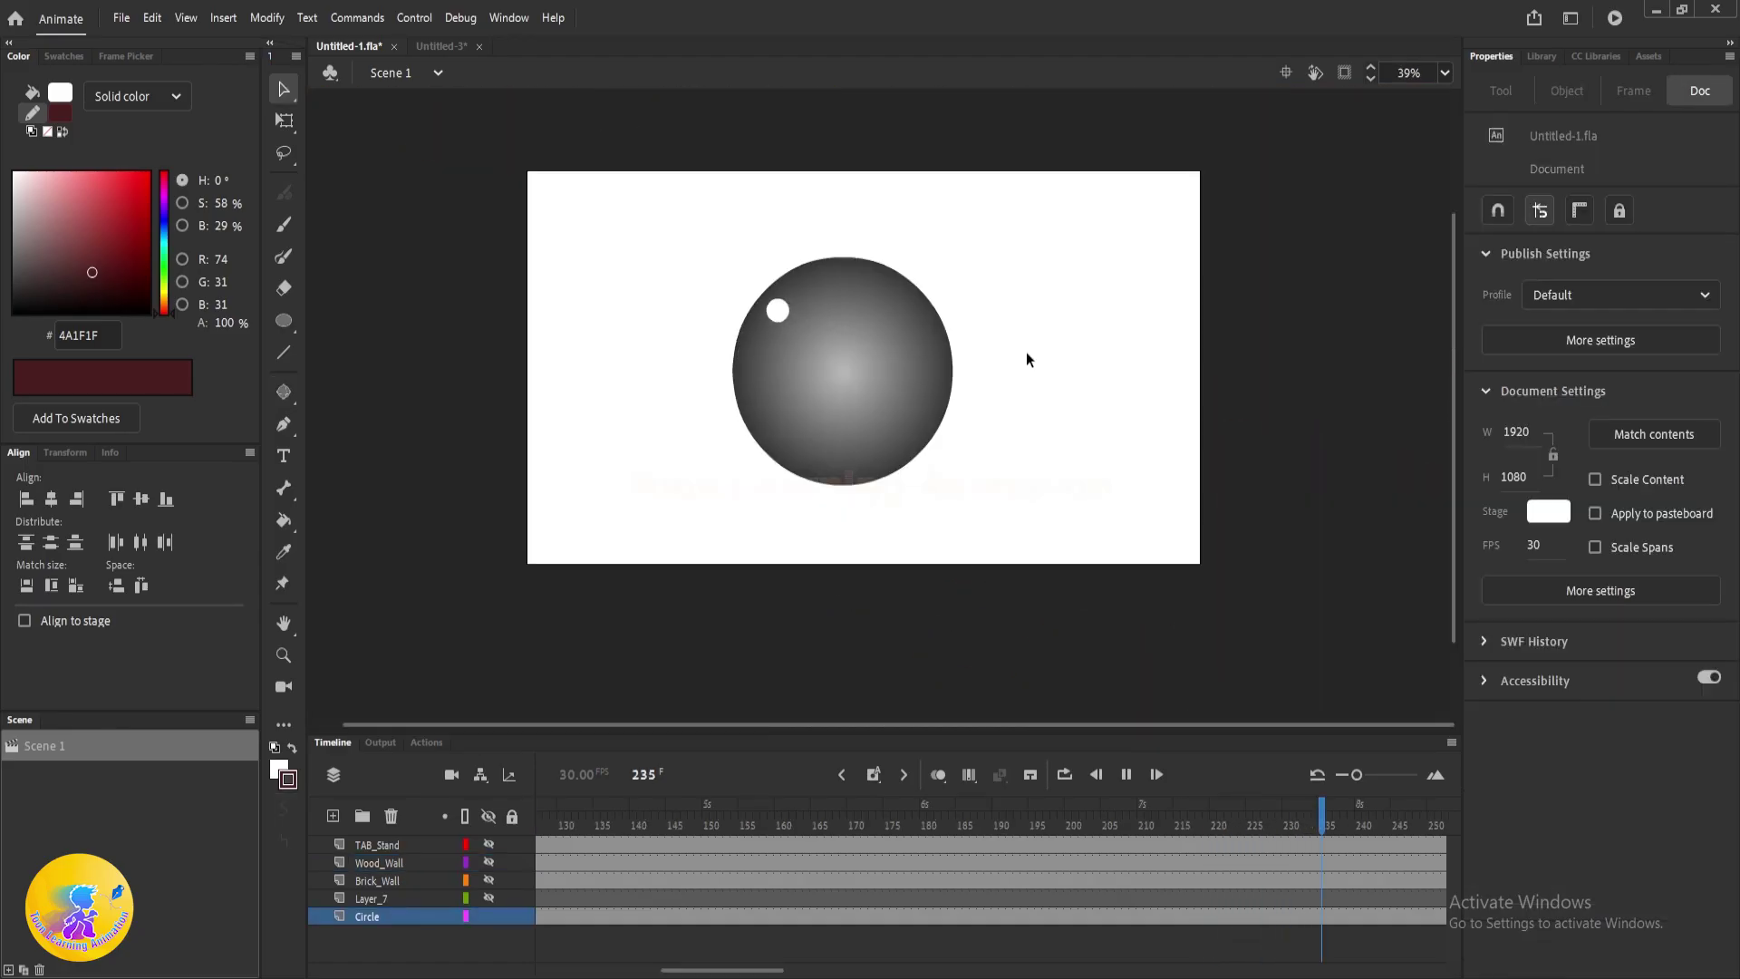
key(Return)
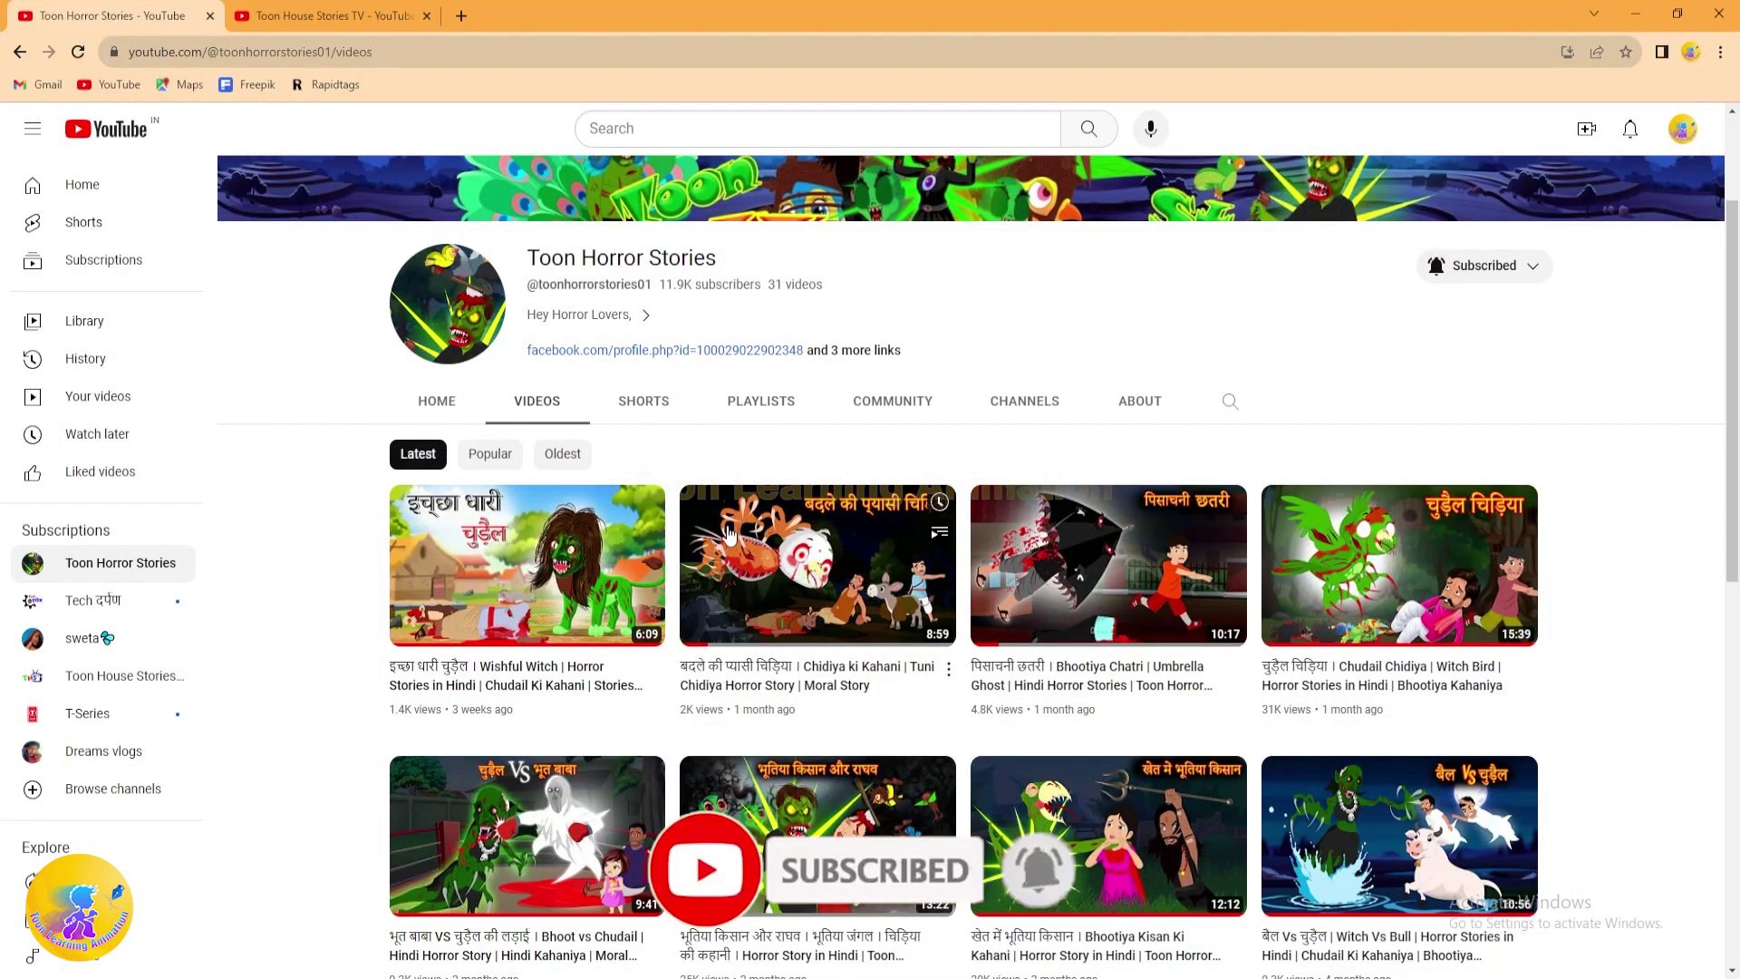
- Switch to the browser and browse the YouTube video lists of Toon Horror Stories and Toon House Stories TV
scroll(734, 515, down, 2)
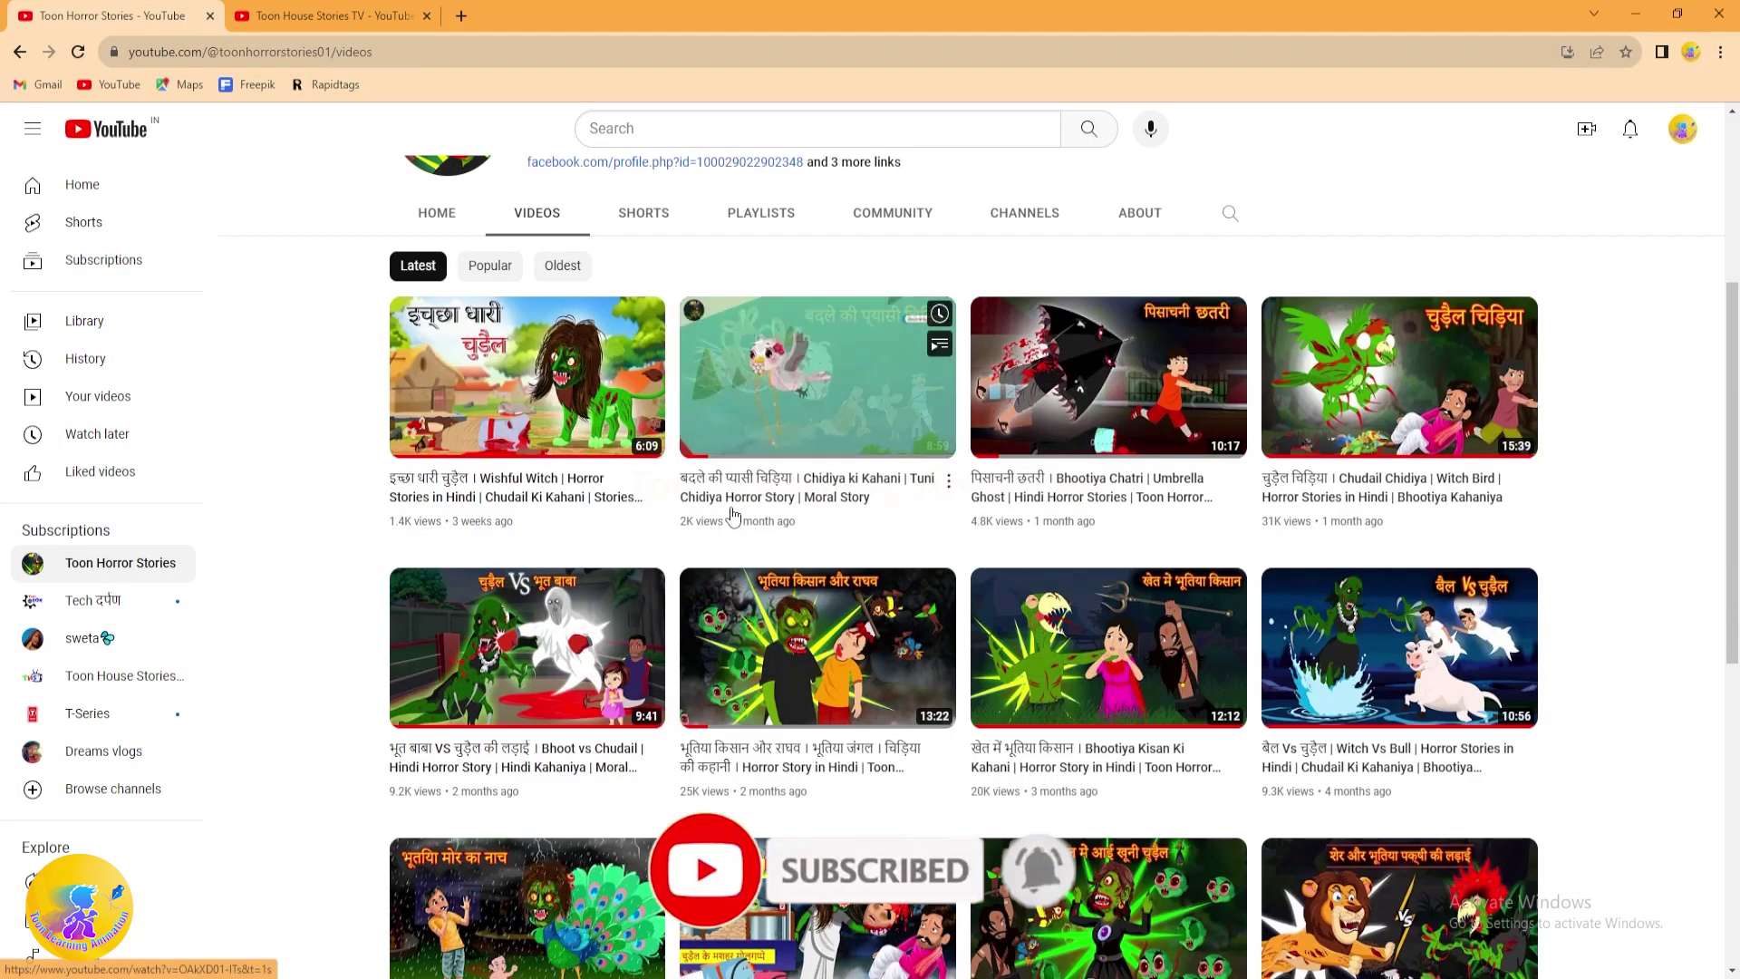
scroll(734, 516, down, 4)
click(323, 10)
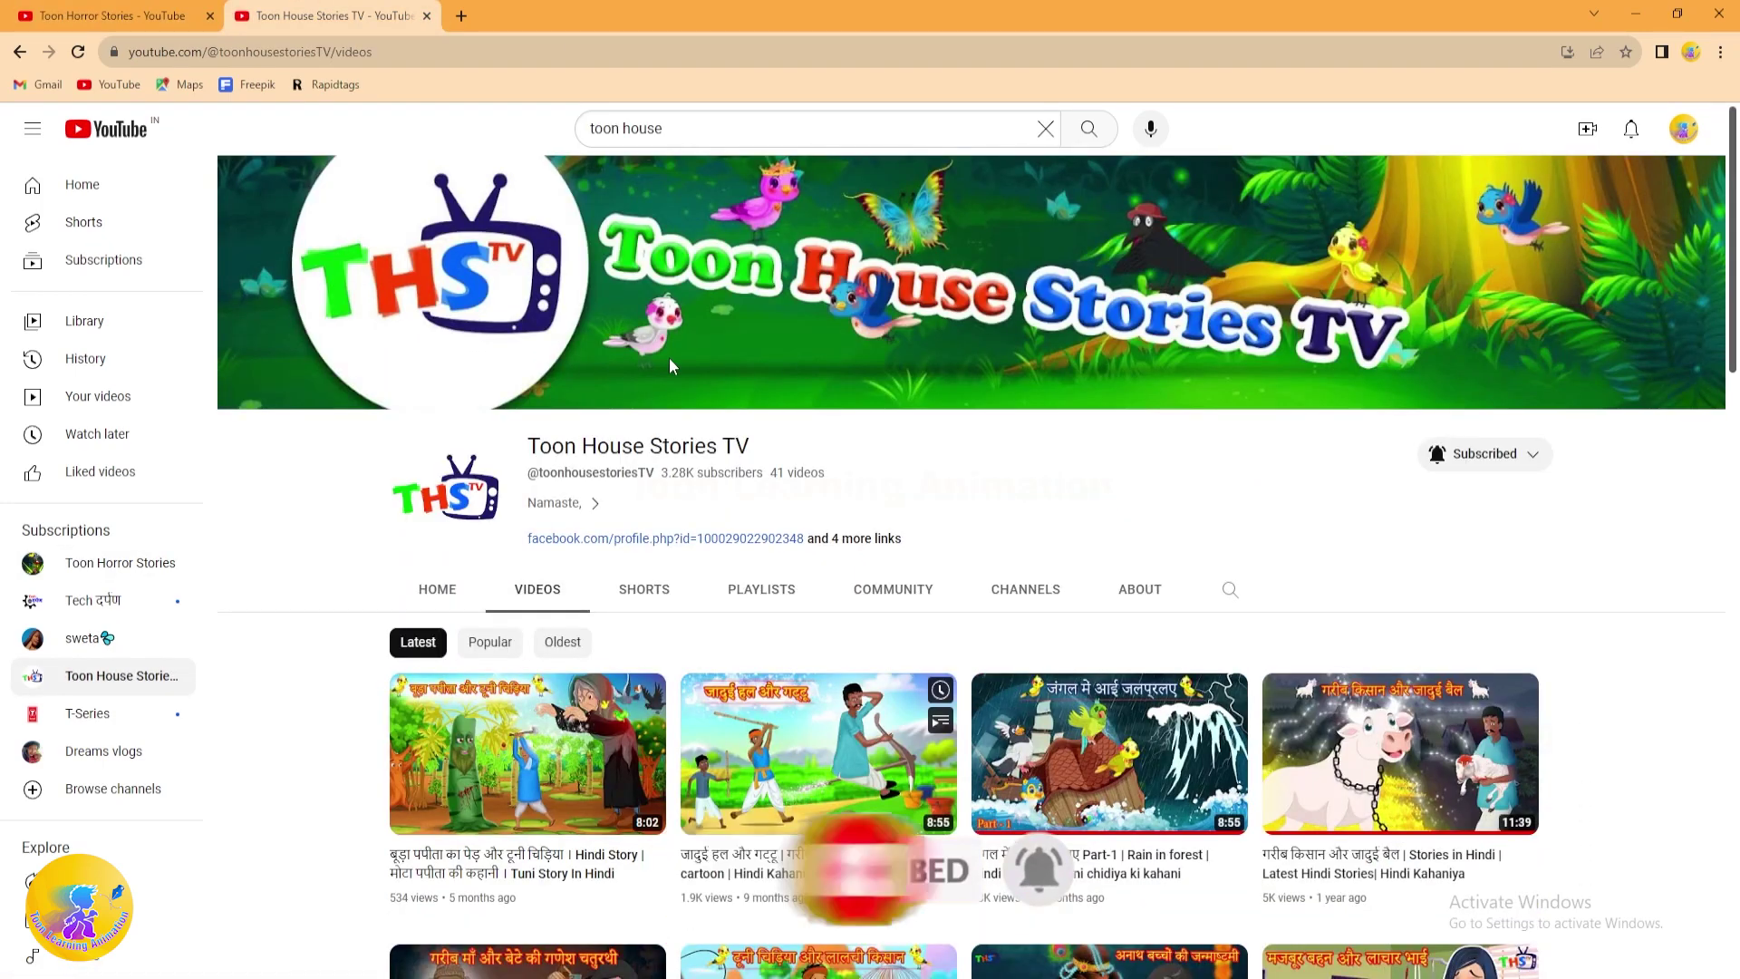
scroll(1085, 514, down, 7)
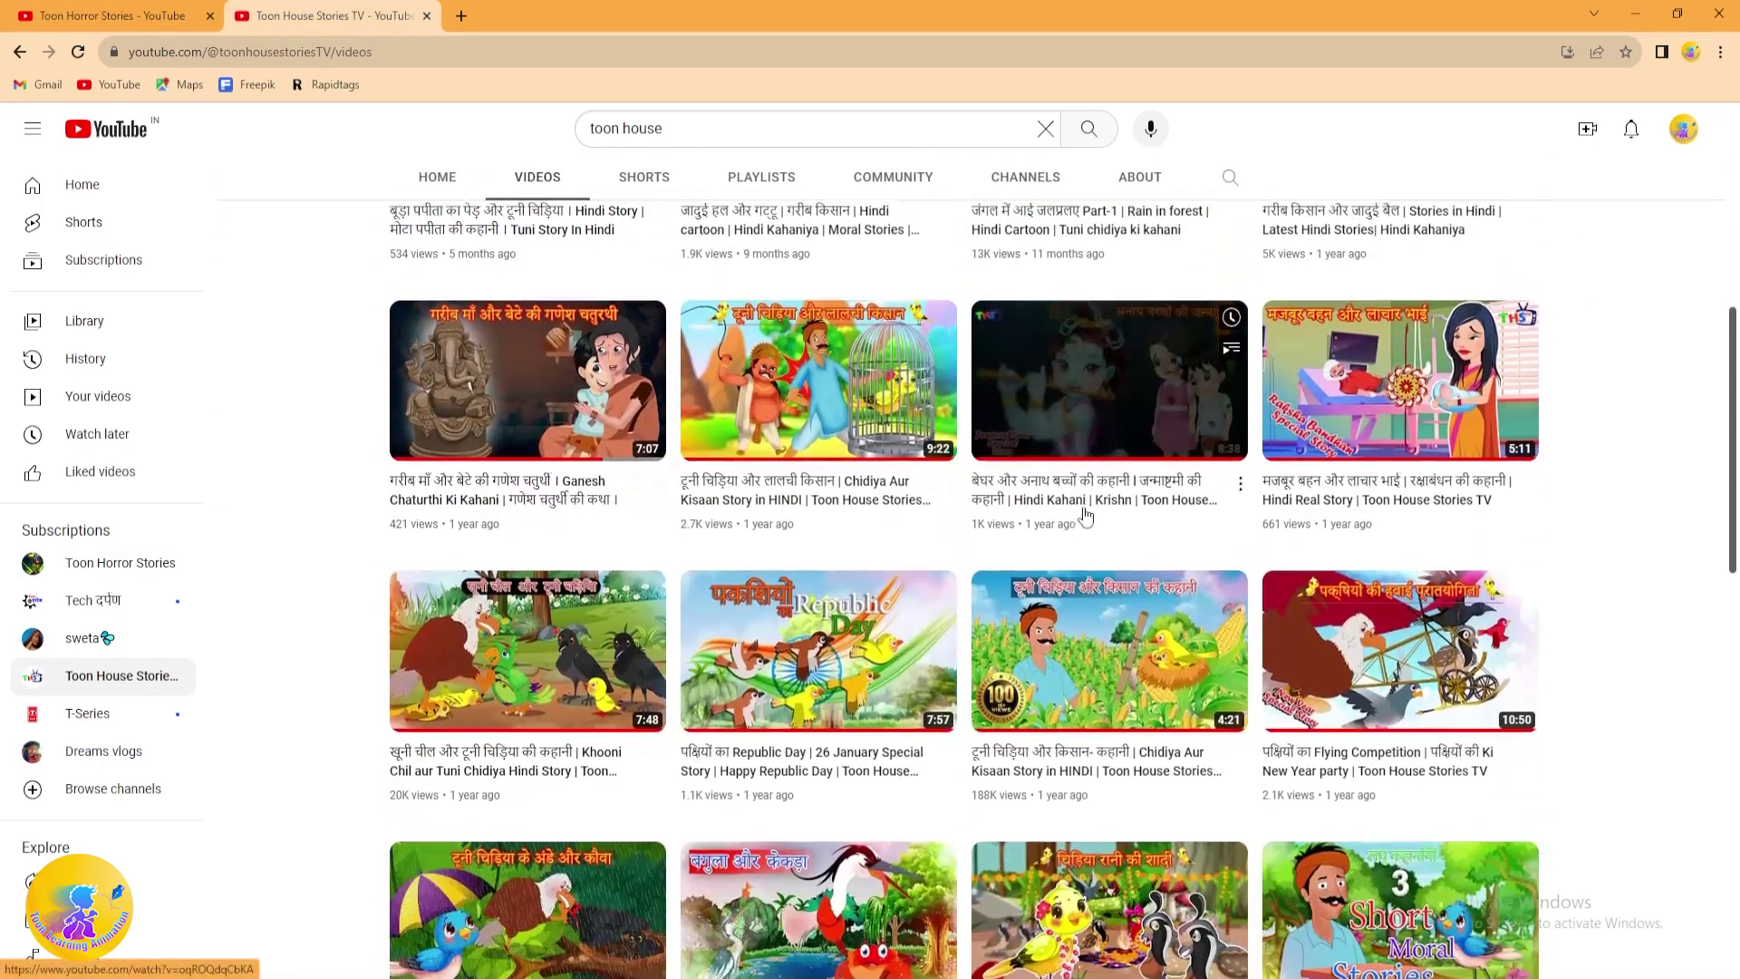
scroll(1086, 515, down, 3)
scroll(919, 469, up, 10)
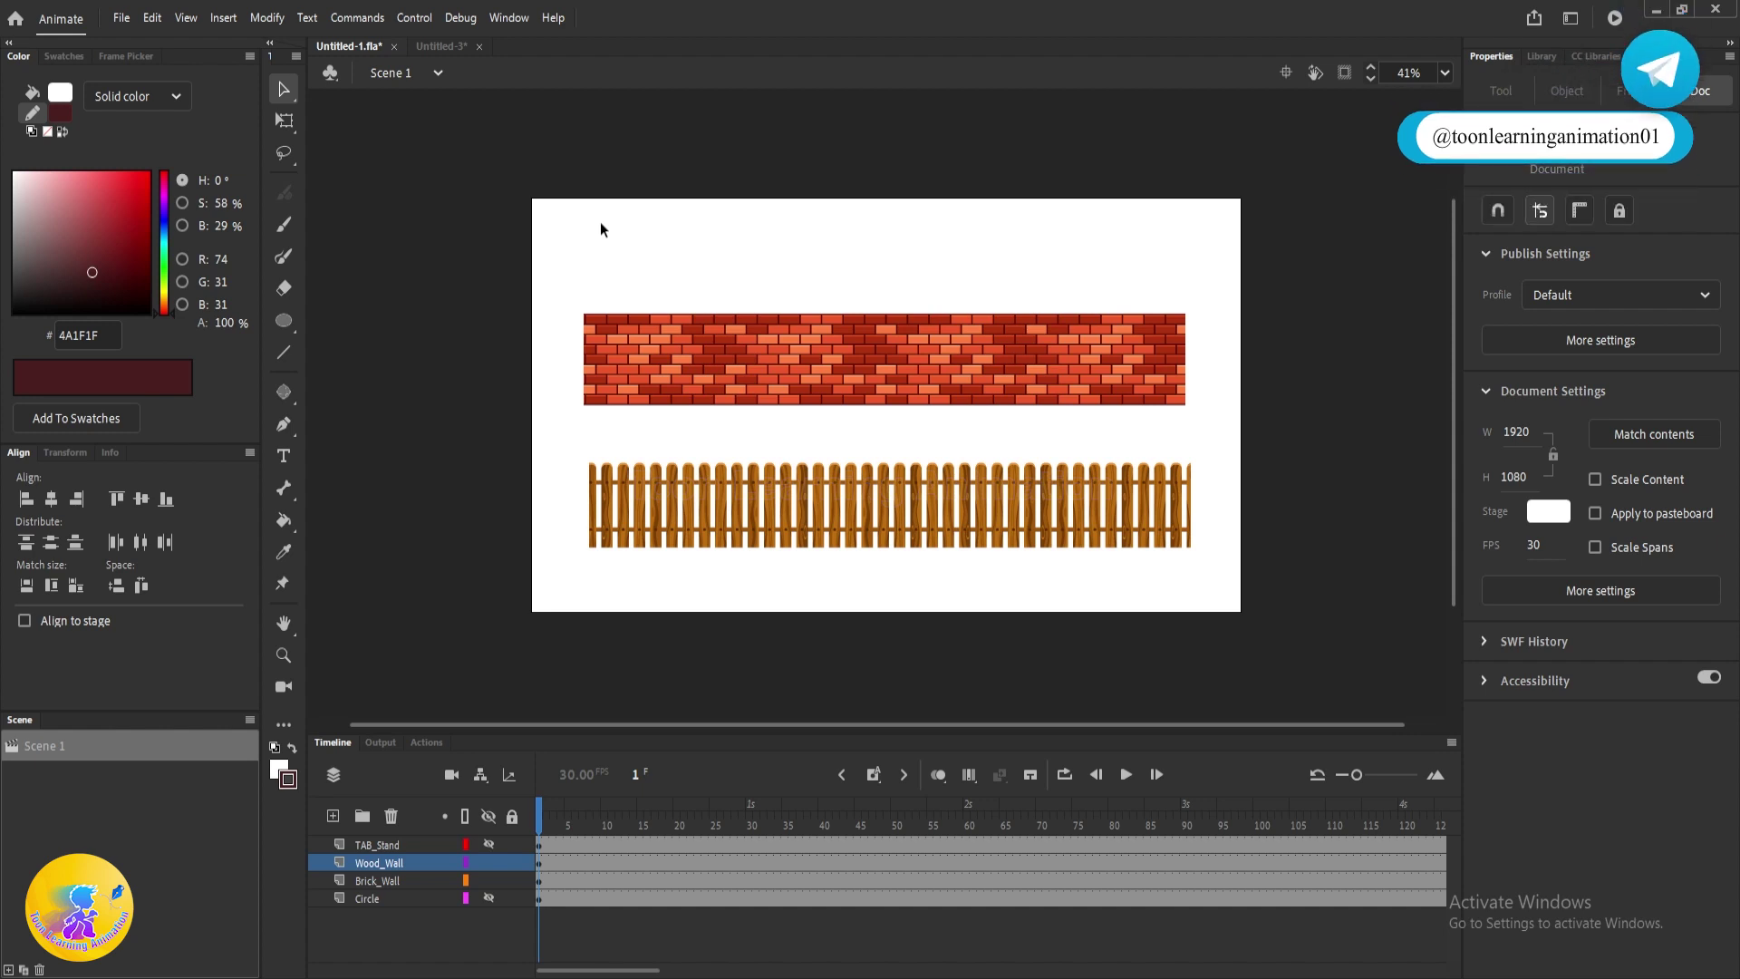
- Try moving the flat brick wall to different positions on the stage and undo the moves
drag(717, 335, 704, 301)
key(ctrl+z)
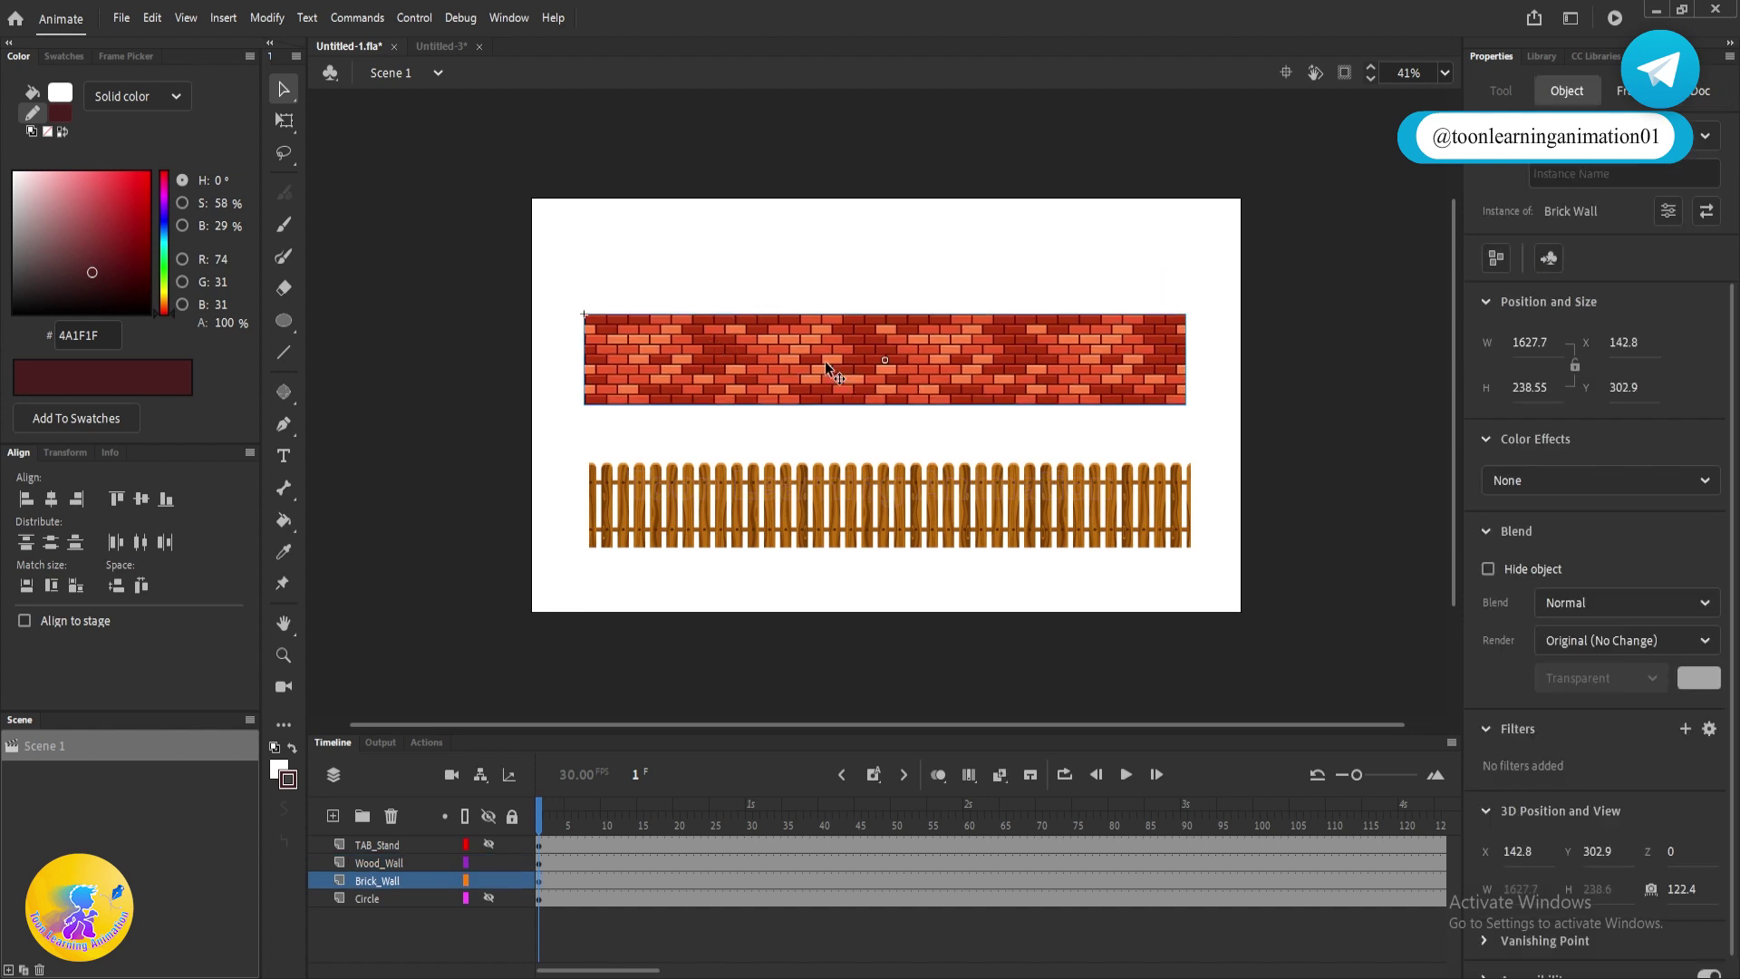
key(ctrl+z)
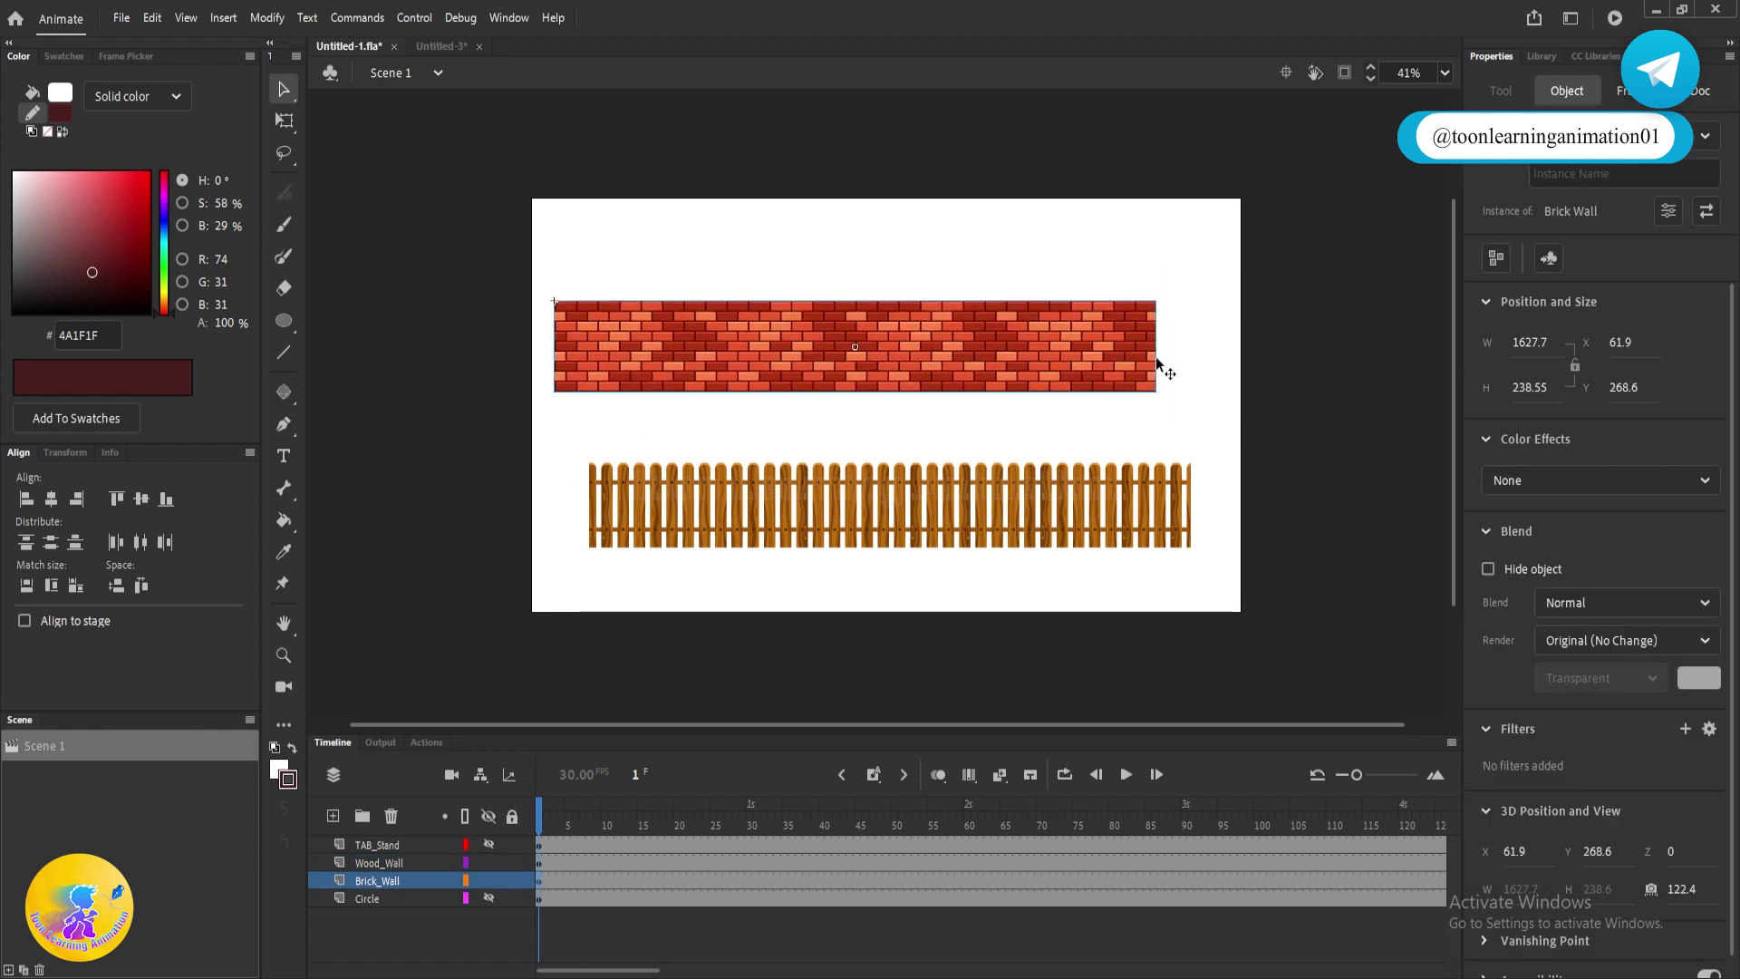
key(ctrl+y)
drag(1172, 364, 1084, 357)
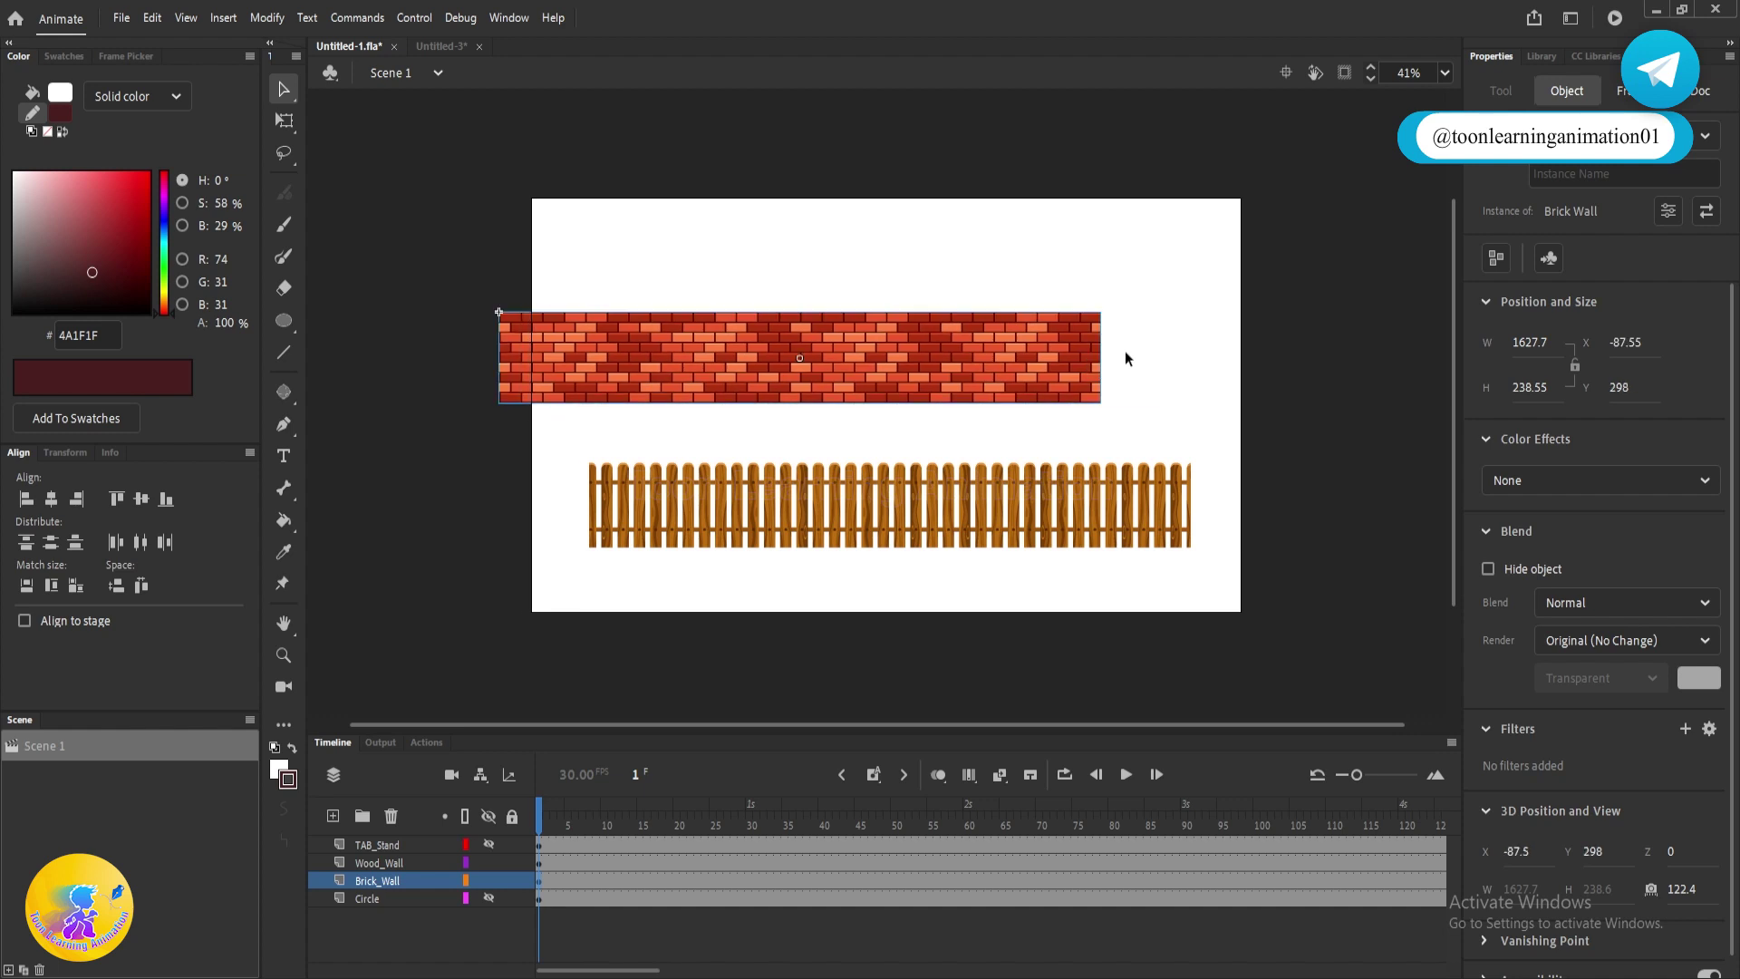
key(ctrl+z)
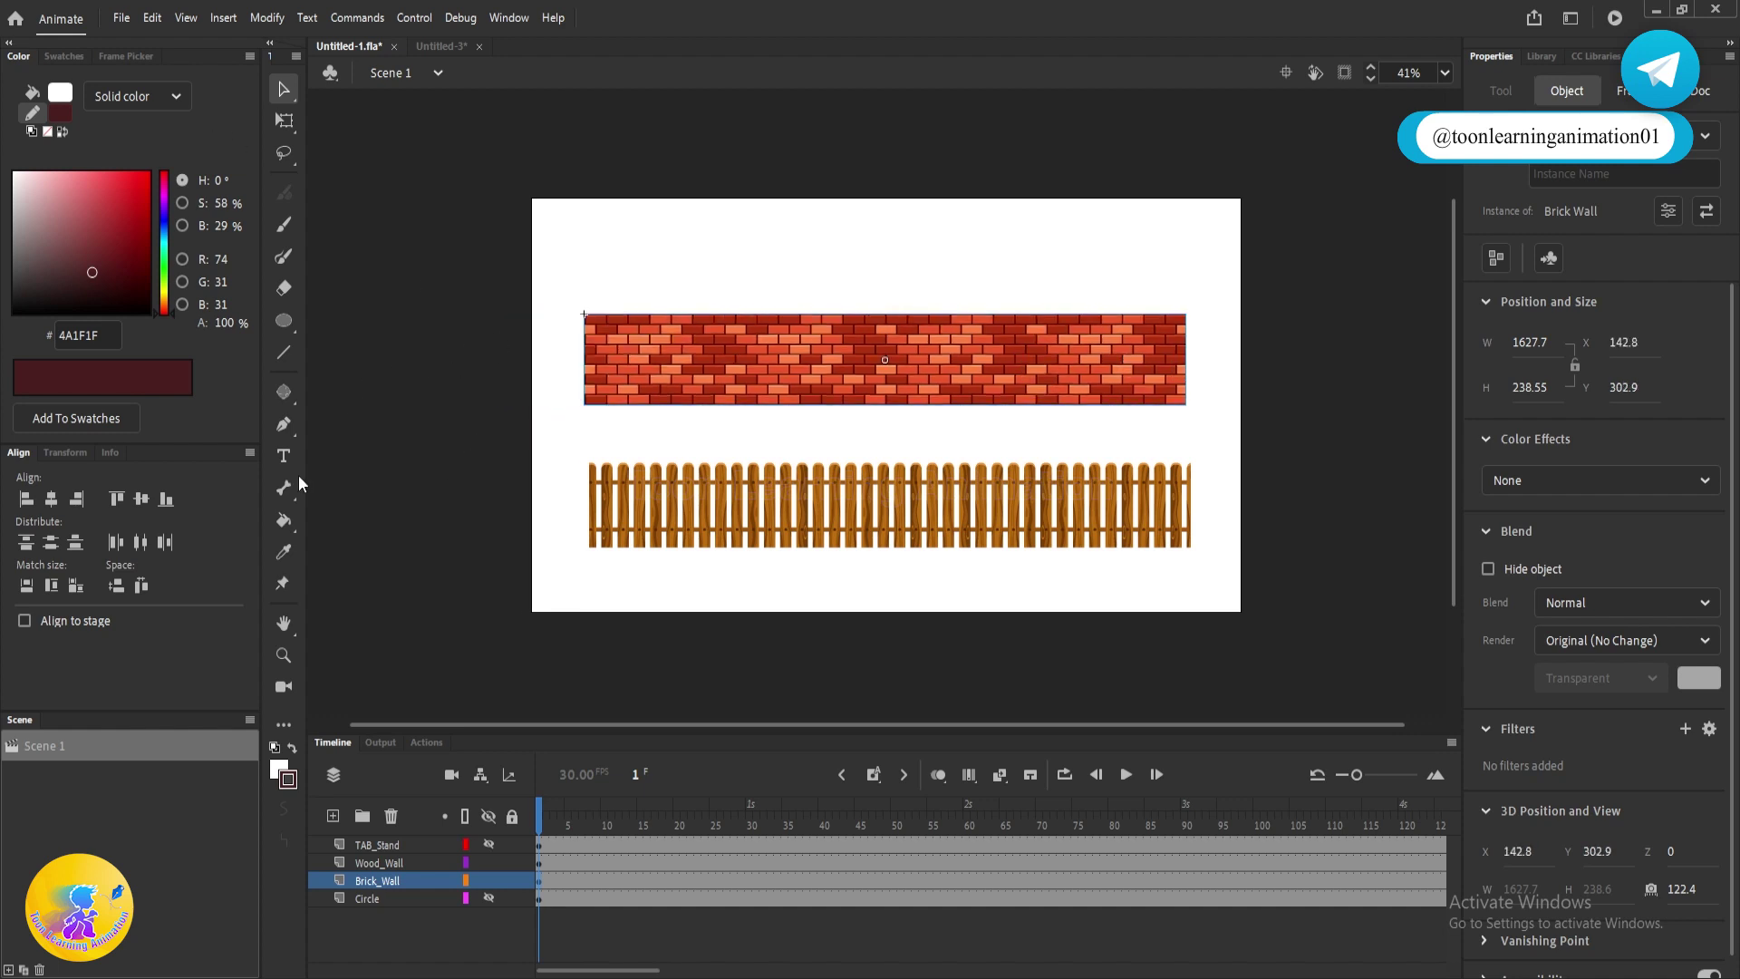
- Look up the available 3D tools, and undo a trial move of the brick wall
click(286, 395)
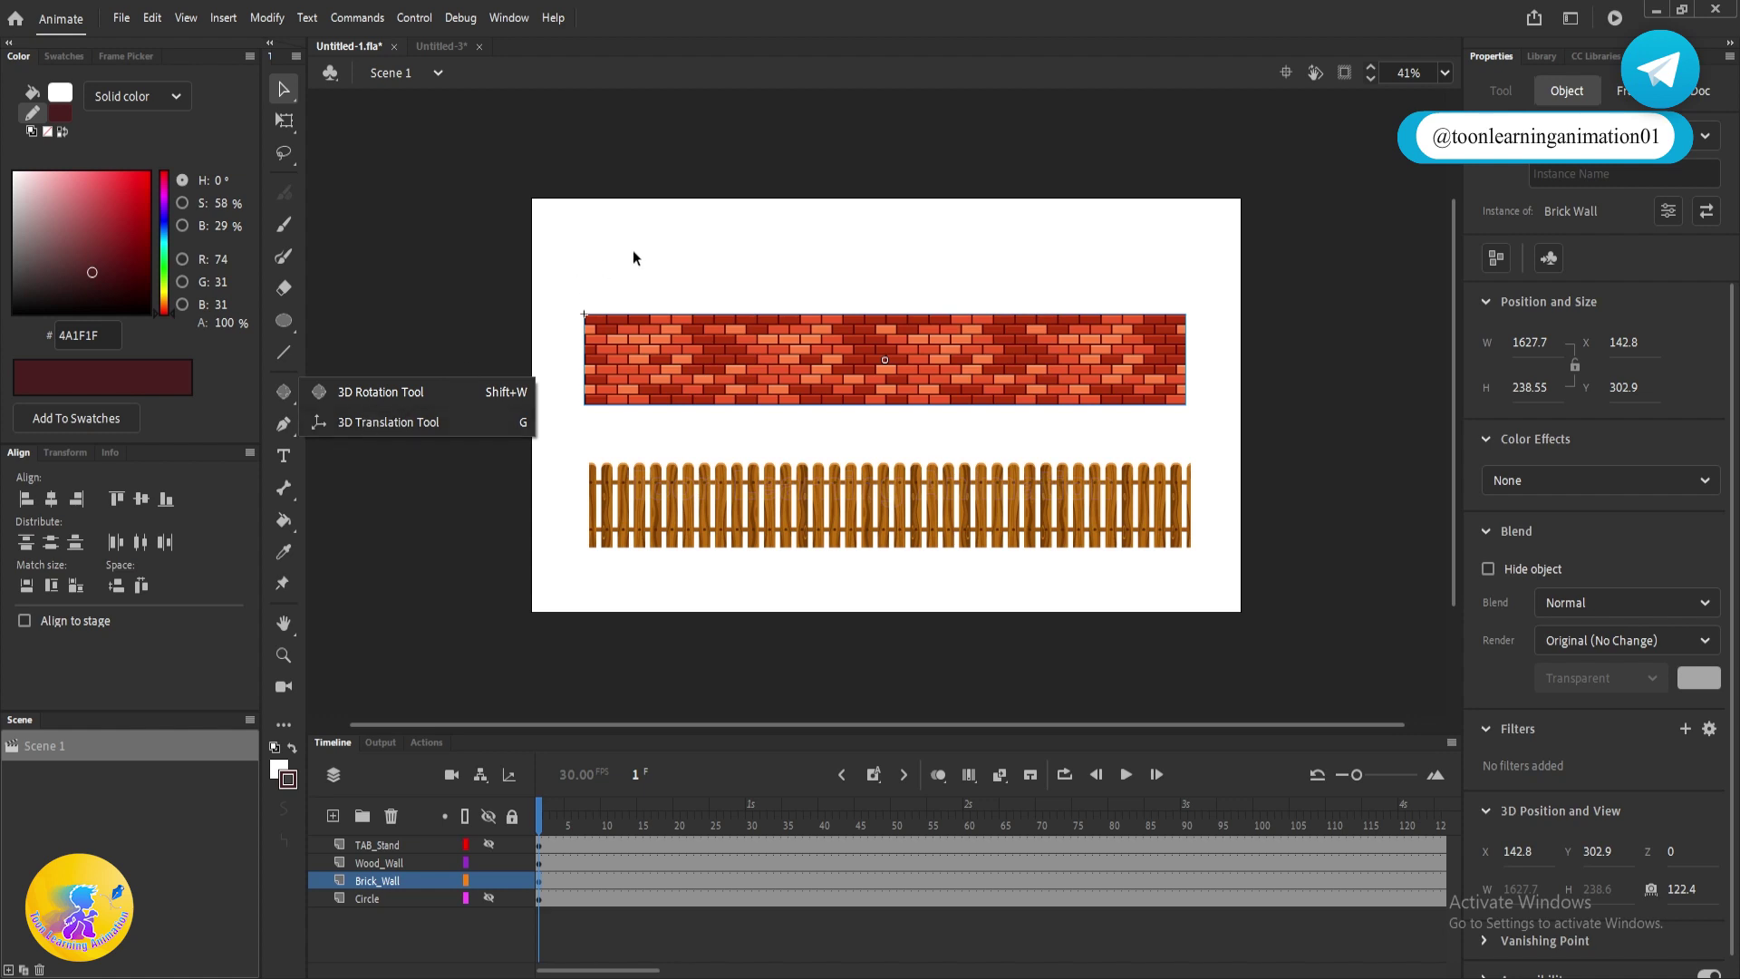
click(555, 231)
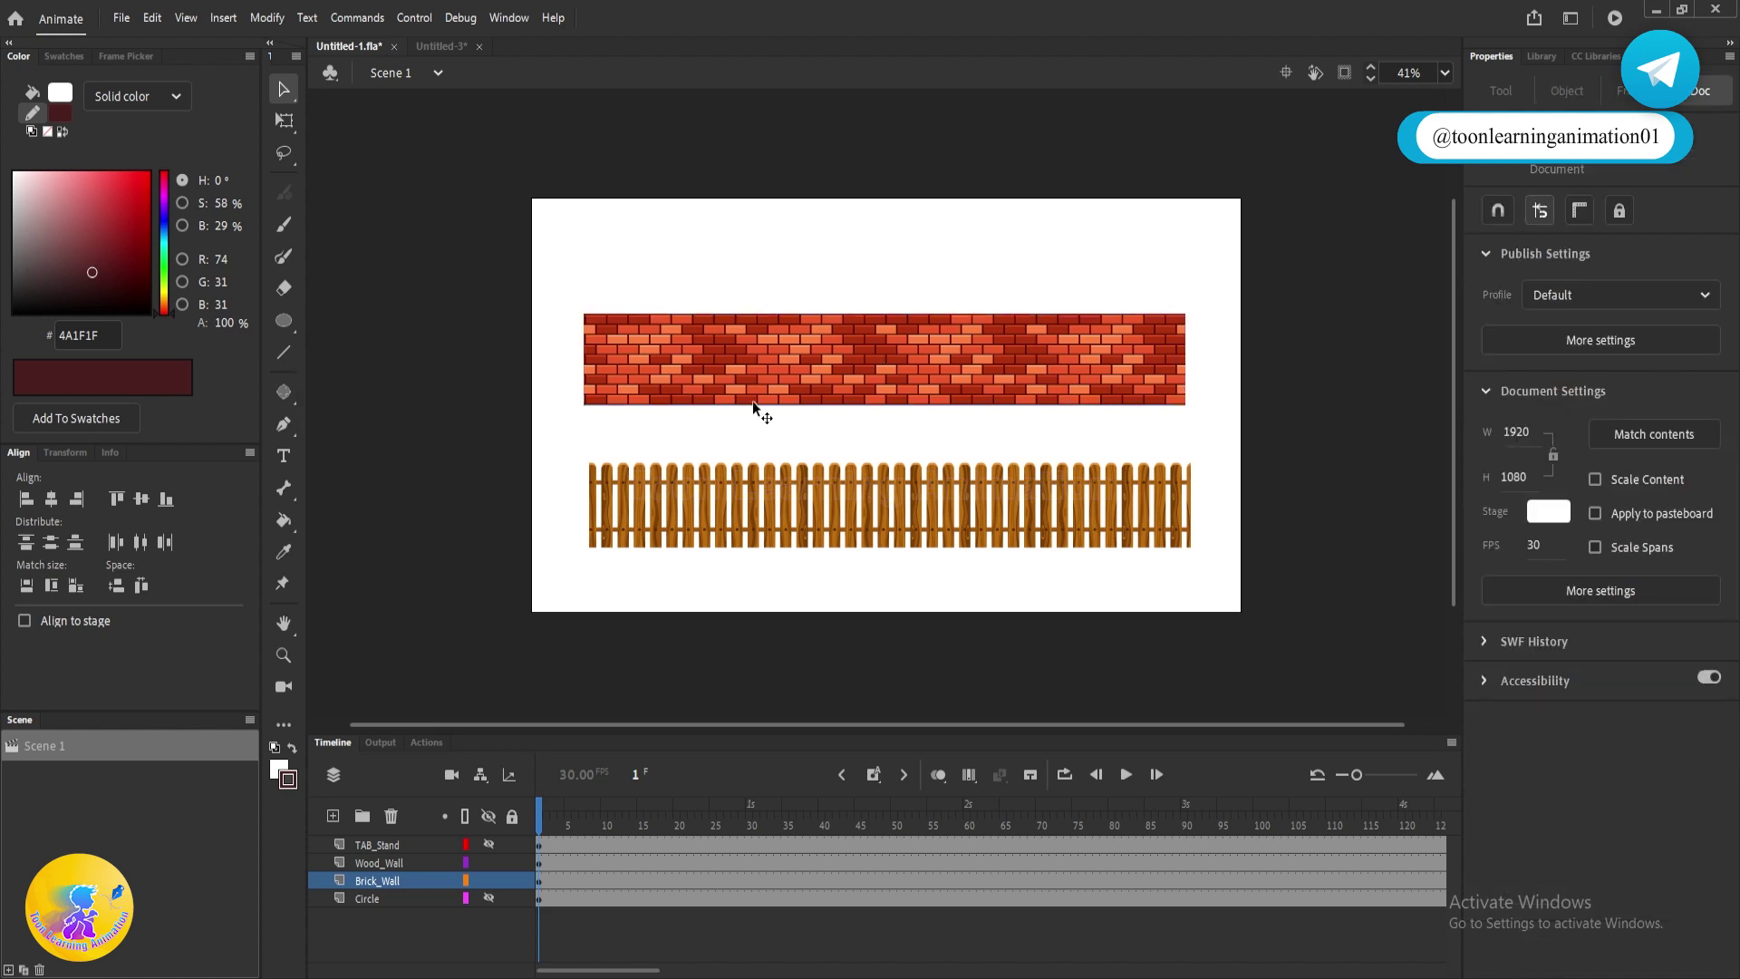
drag(834, 369, 853, 344)
key(ctrl+z)
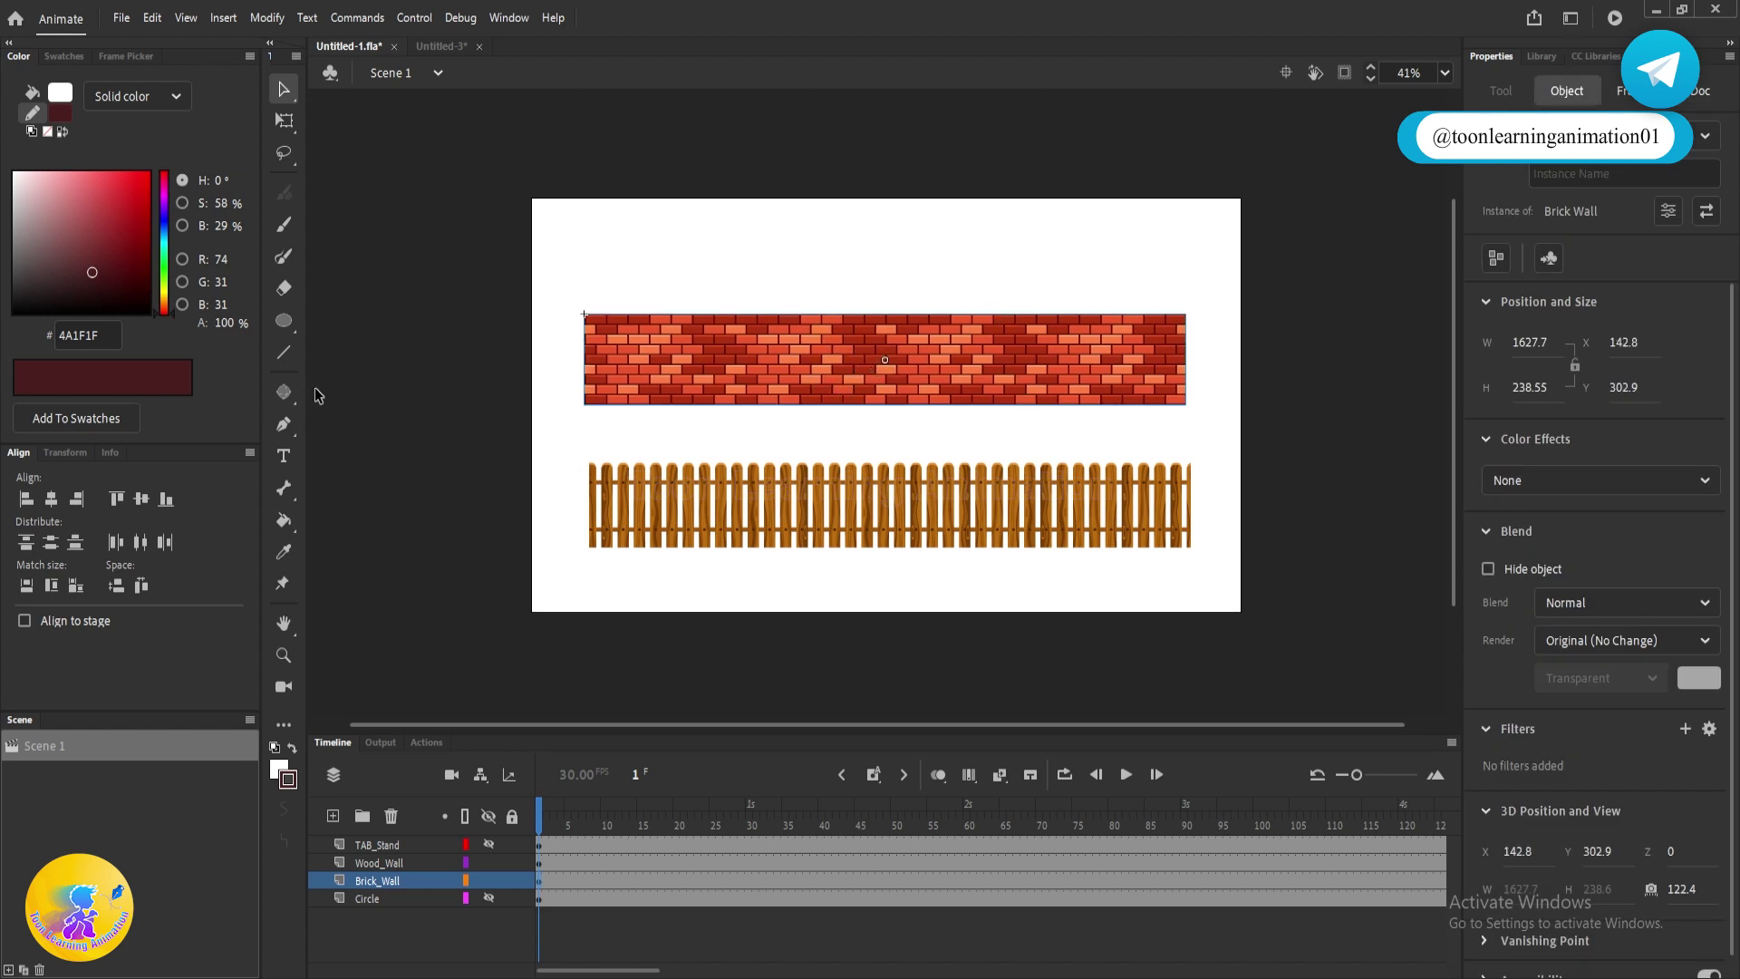
- Set the brick wall instance type to Graphic and activate the 3D Rotation tool
click(1610, 141)
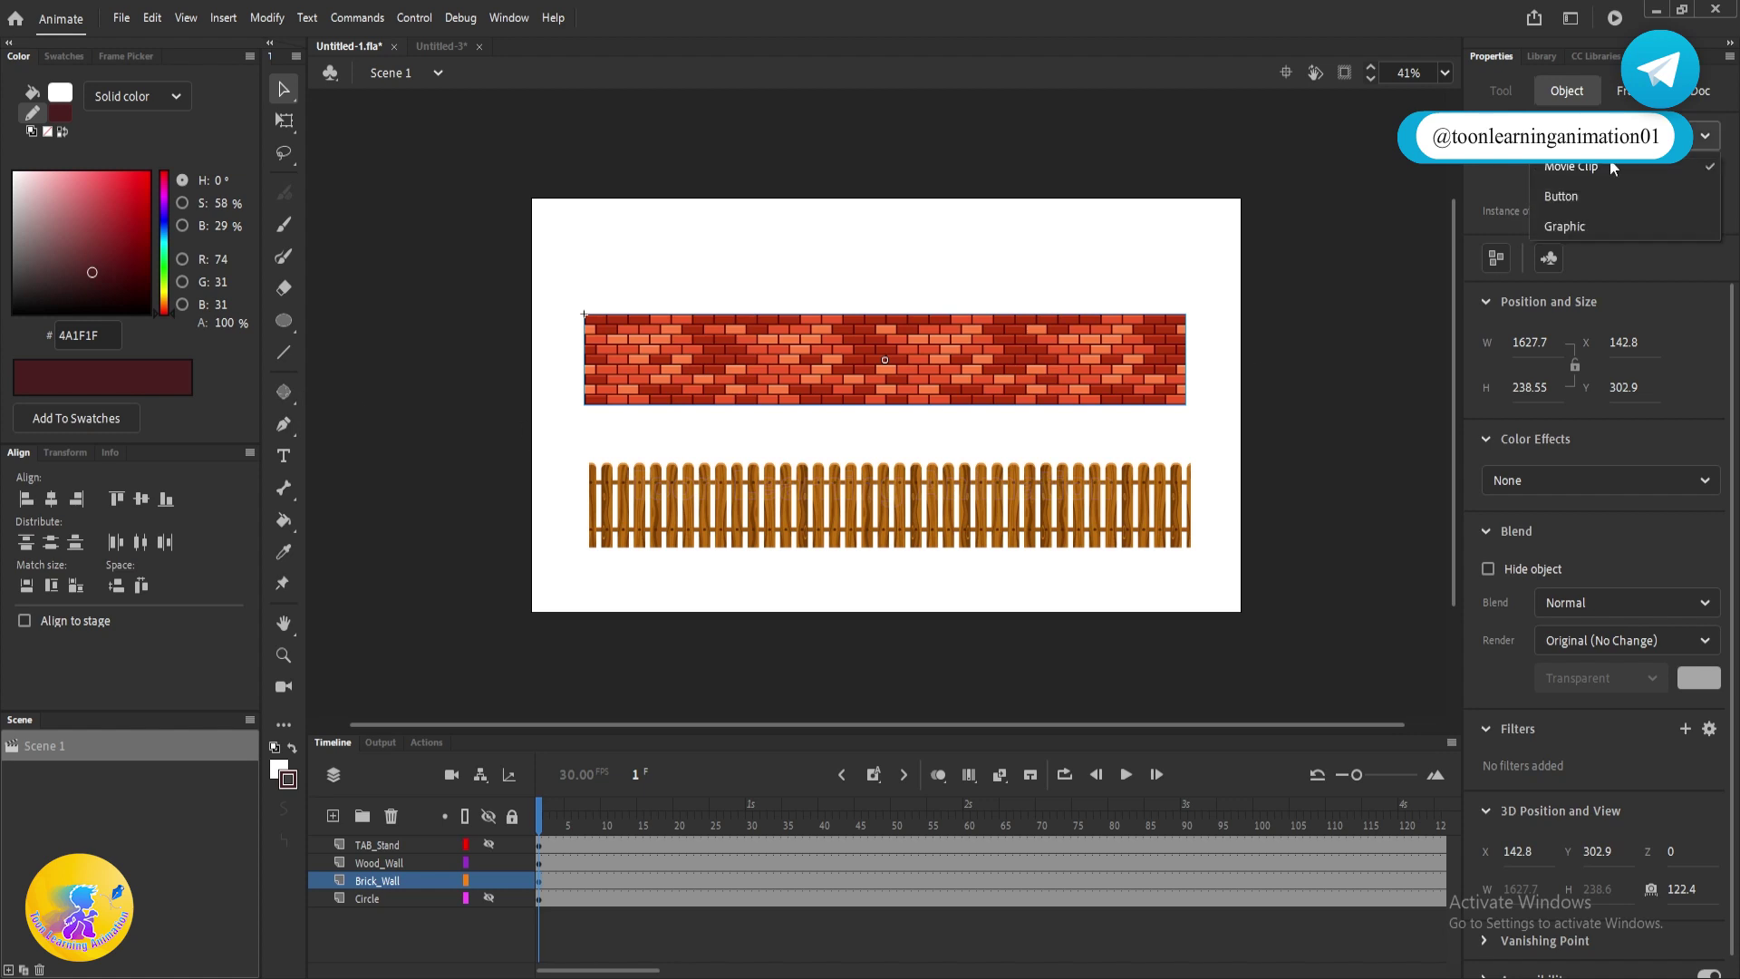
click(1576, 230)
click(286, 390)
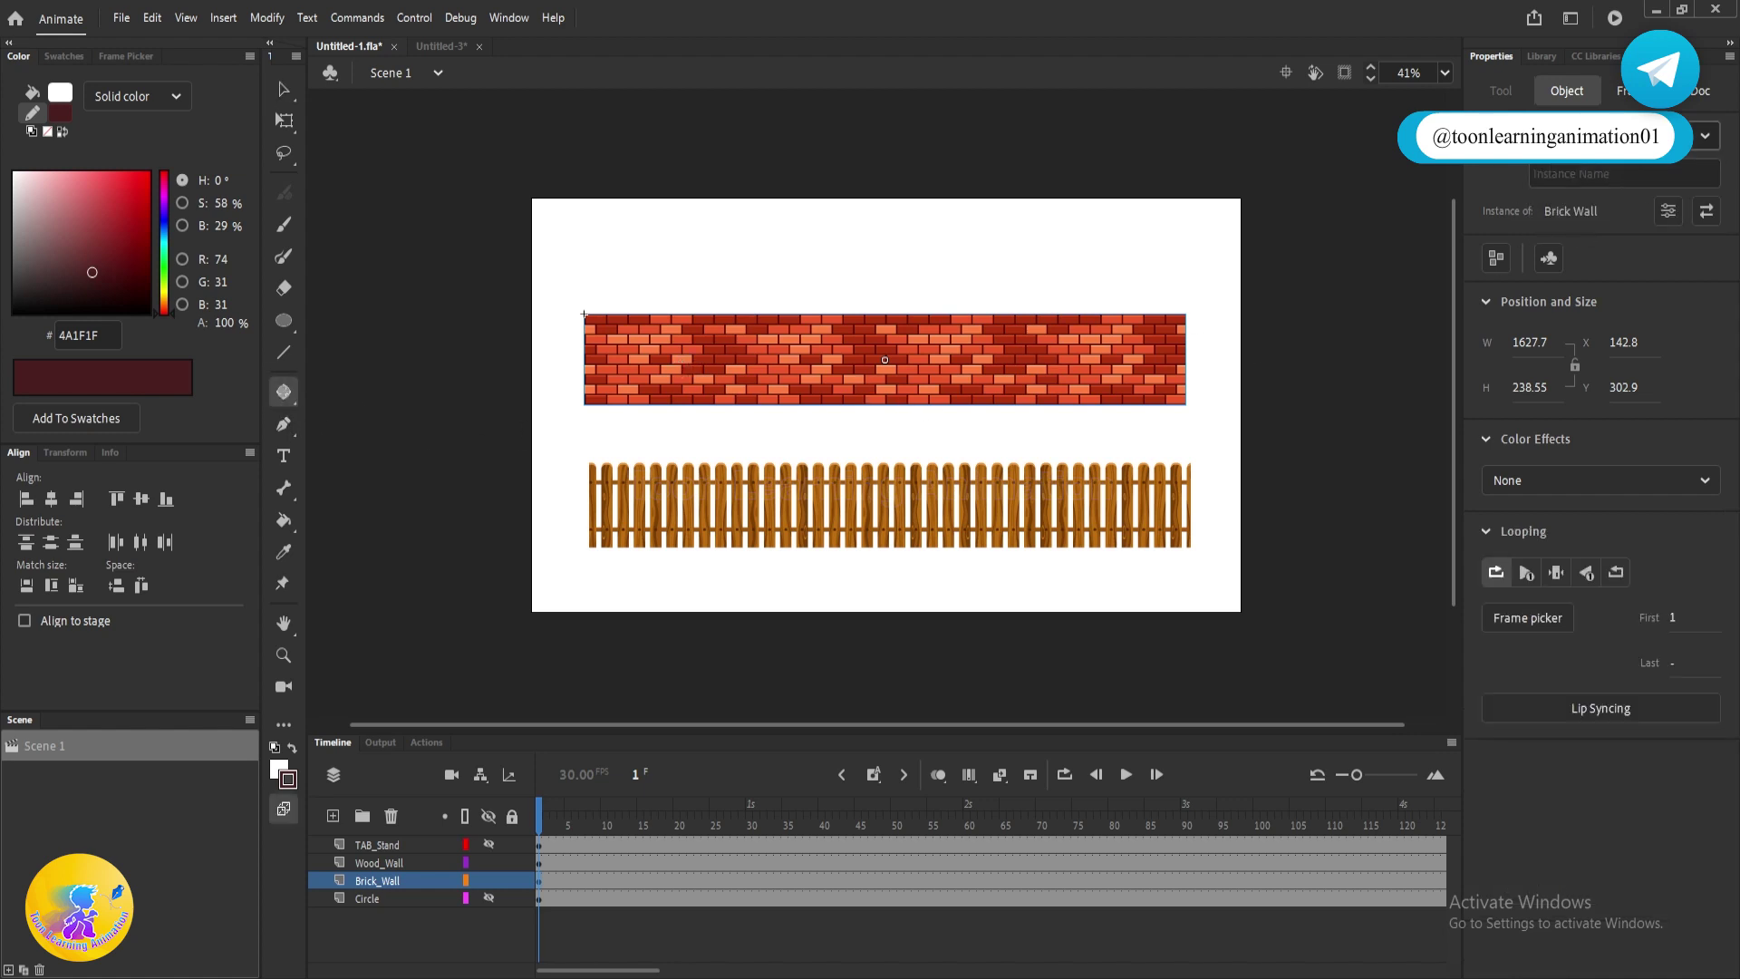
- Set the brick wall instance back to Movie Clip and rotate it in 3D about its vertical axis into steep perspective
click(1706, 135)
click(1581, 172)
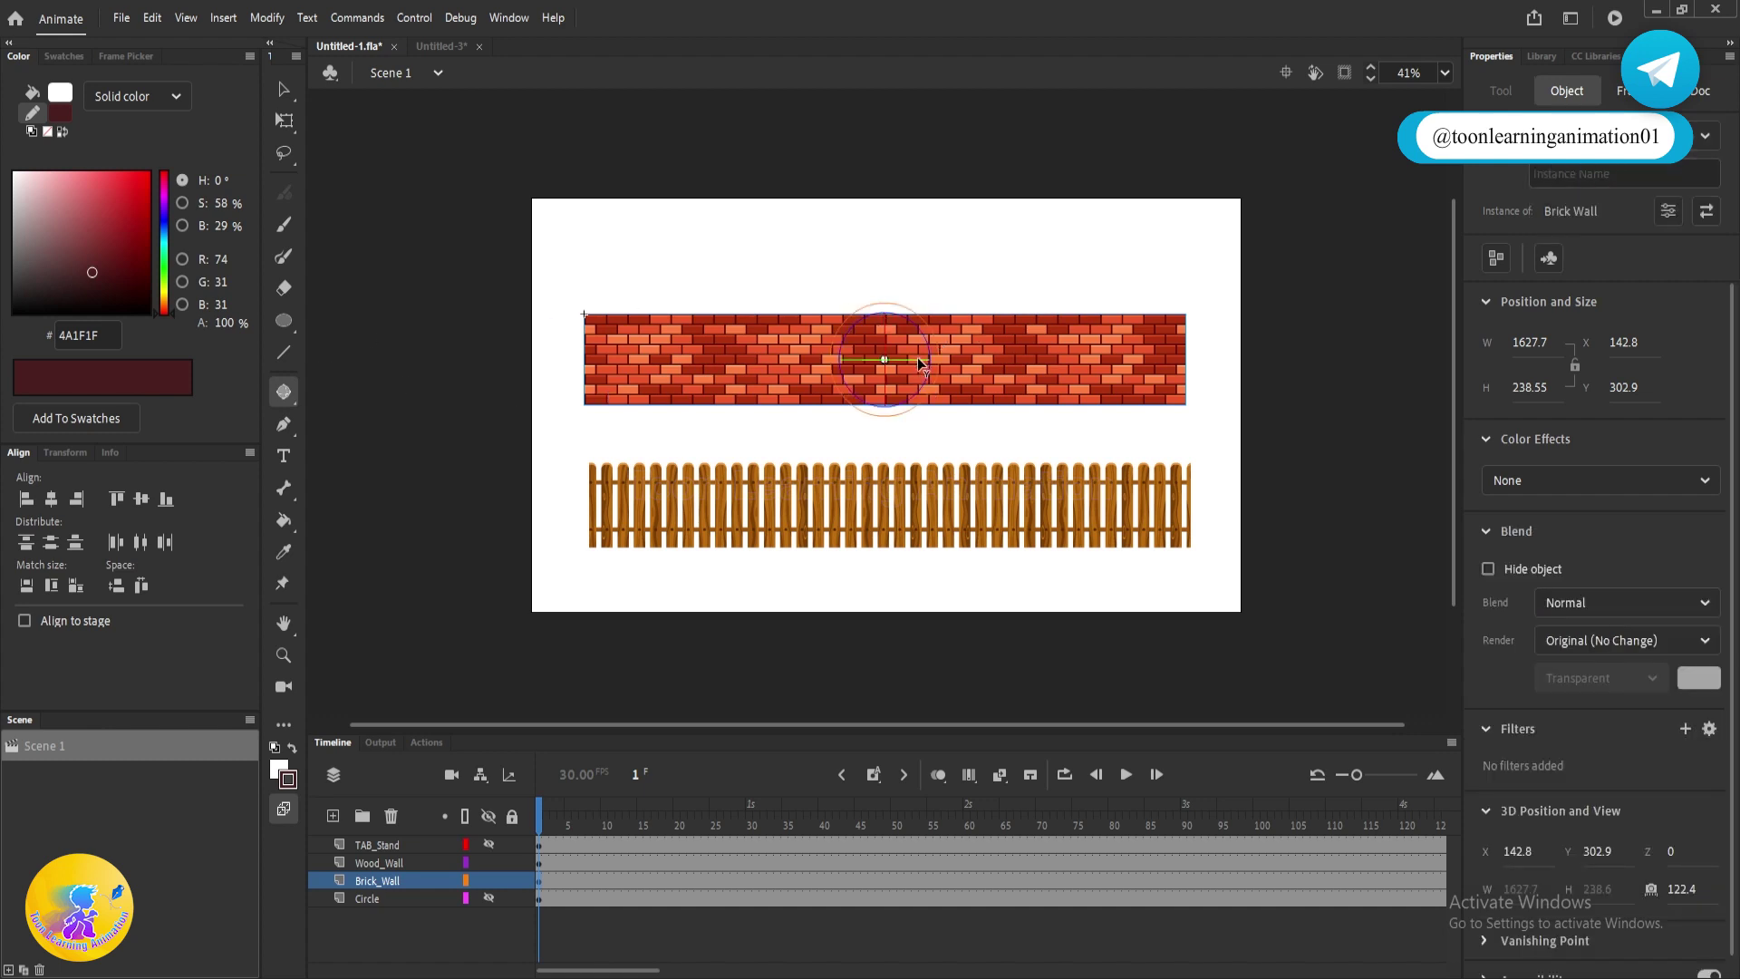
drag(920, 360, 870, 375)
key(ctrl+shift+z)
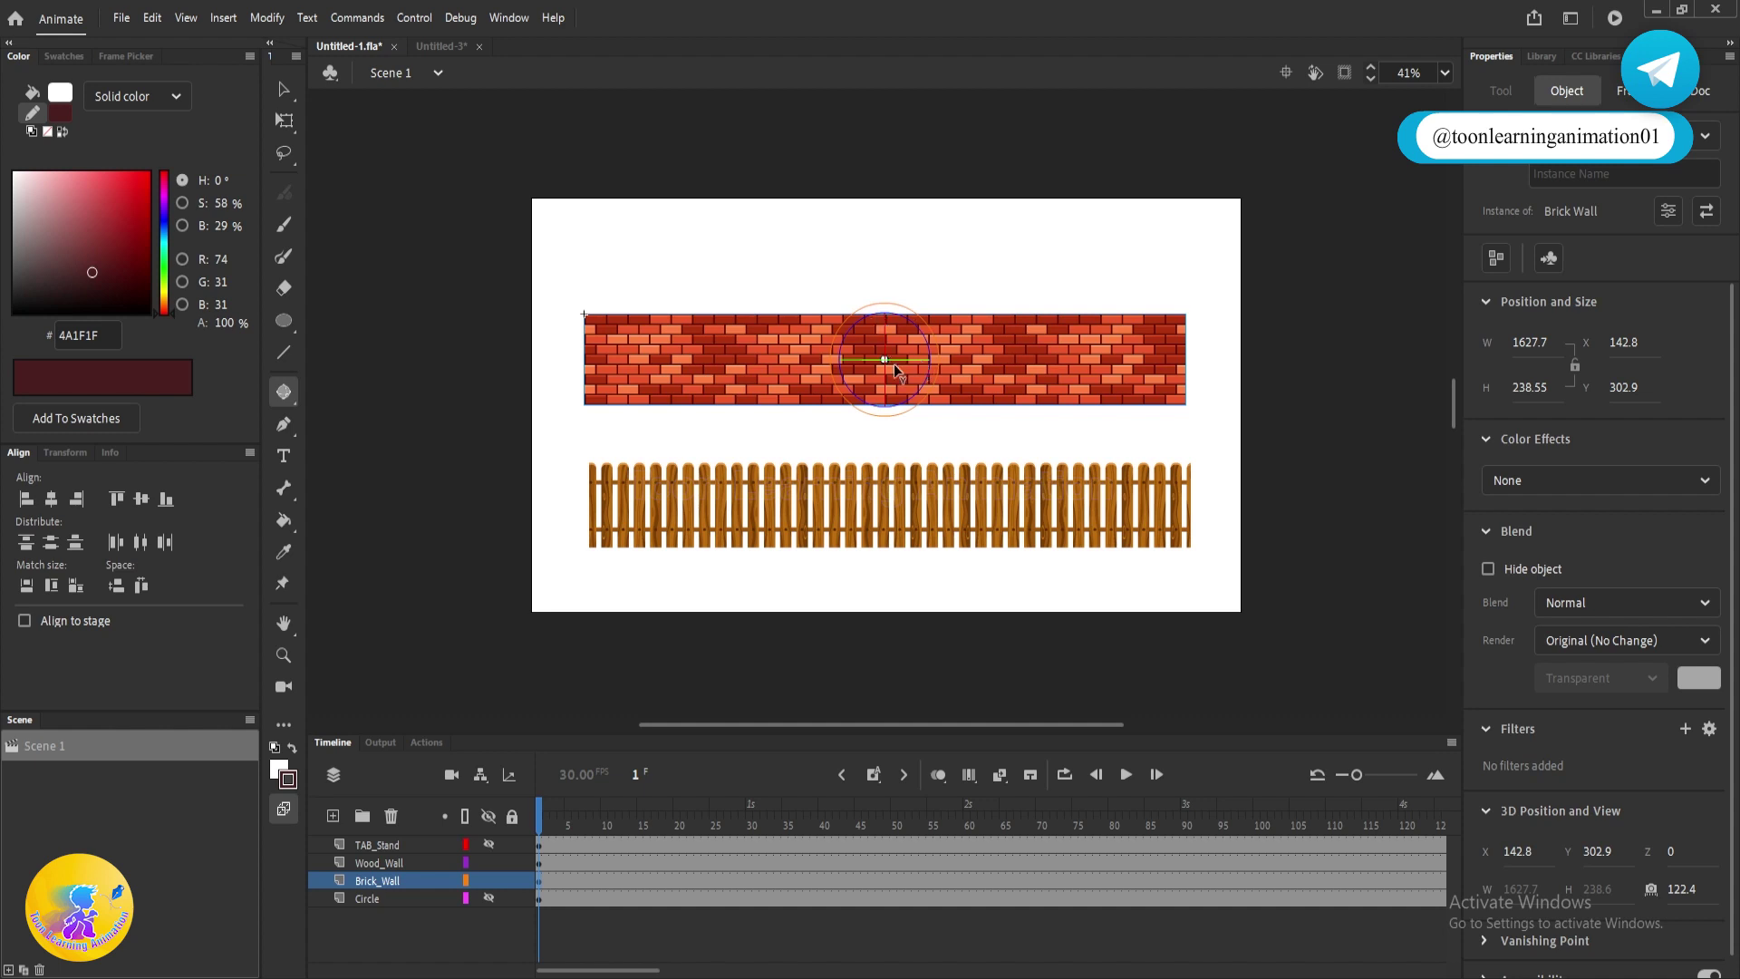
drag(915, 357, 903, 335)
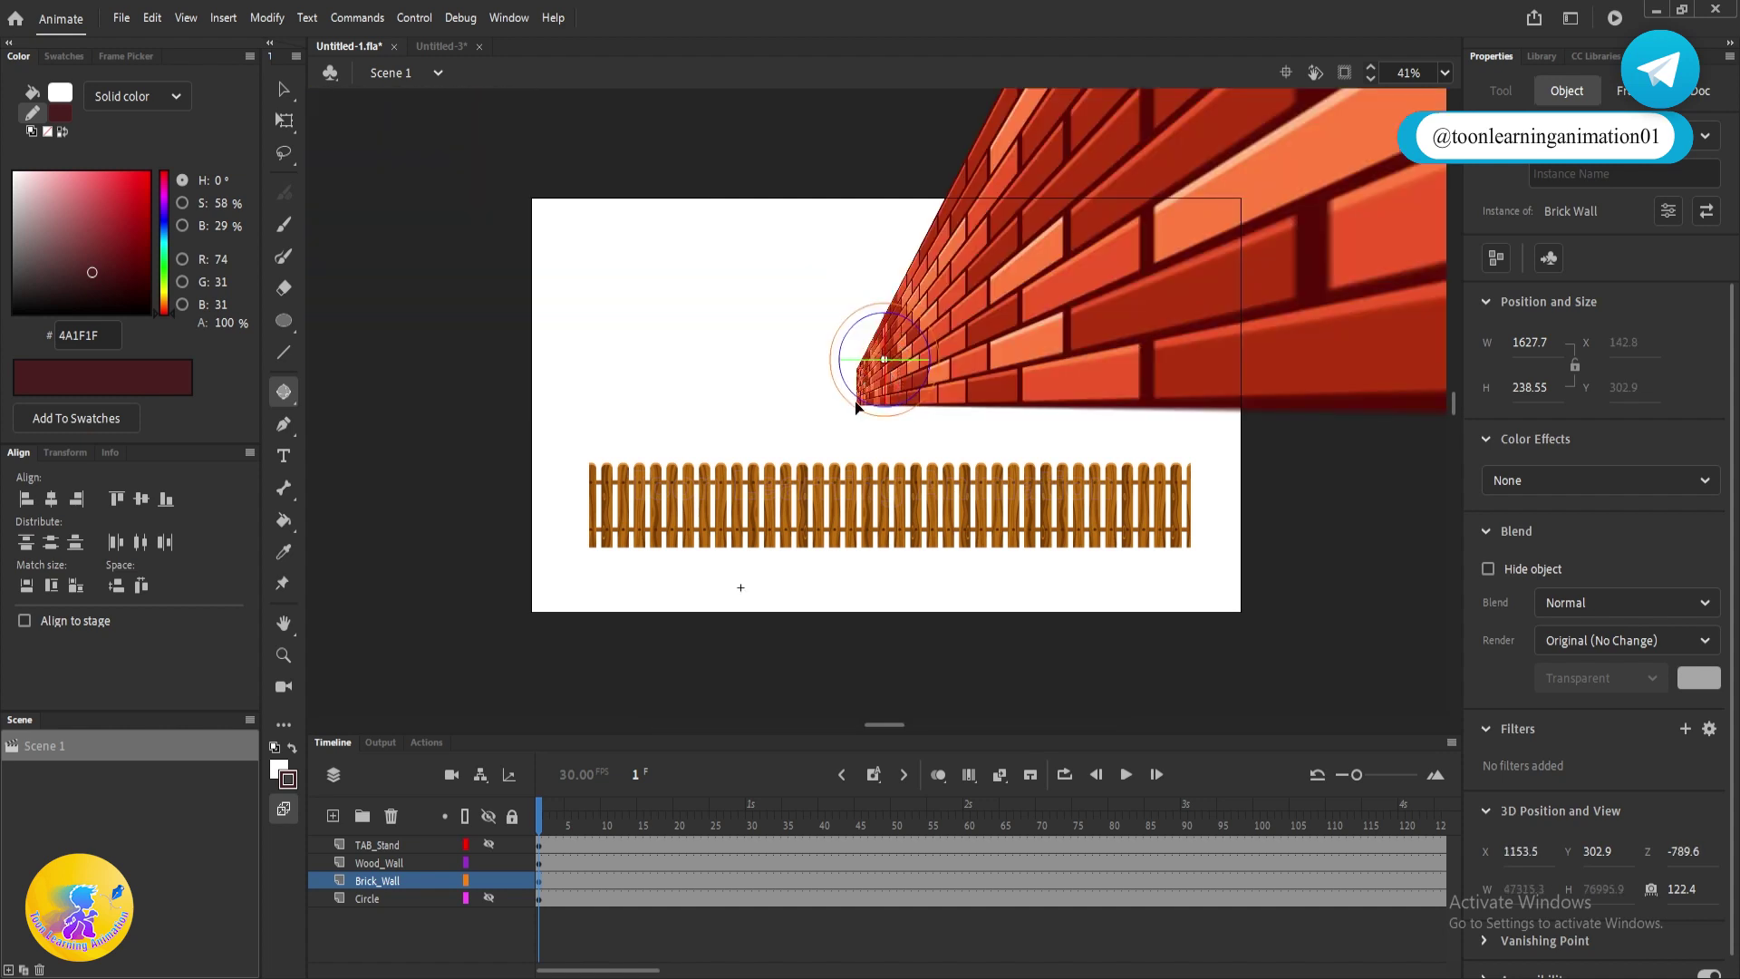
- Examine the rotated brick wall's full extent and bounding edges beyond the stage
scroll(863, 406, down, 5)
drag(1073, 202, 1008, 389)
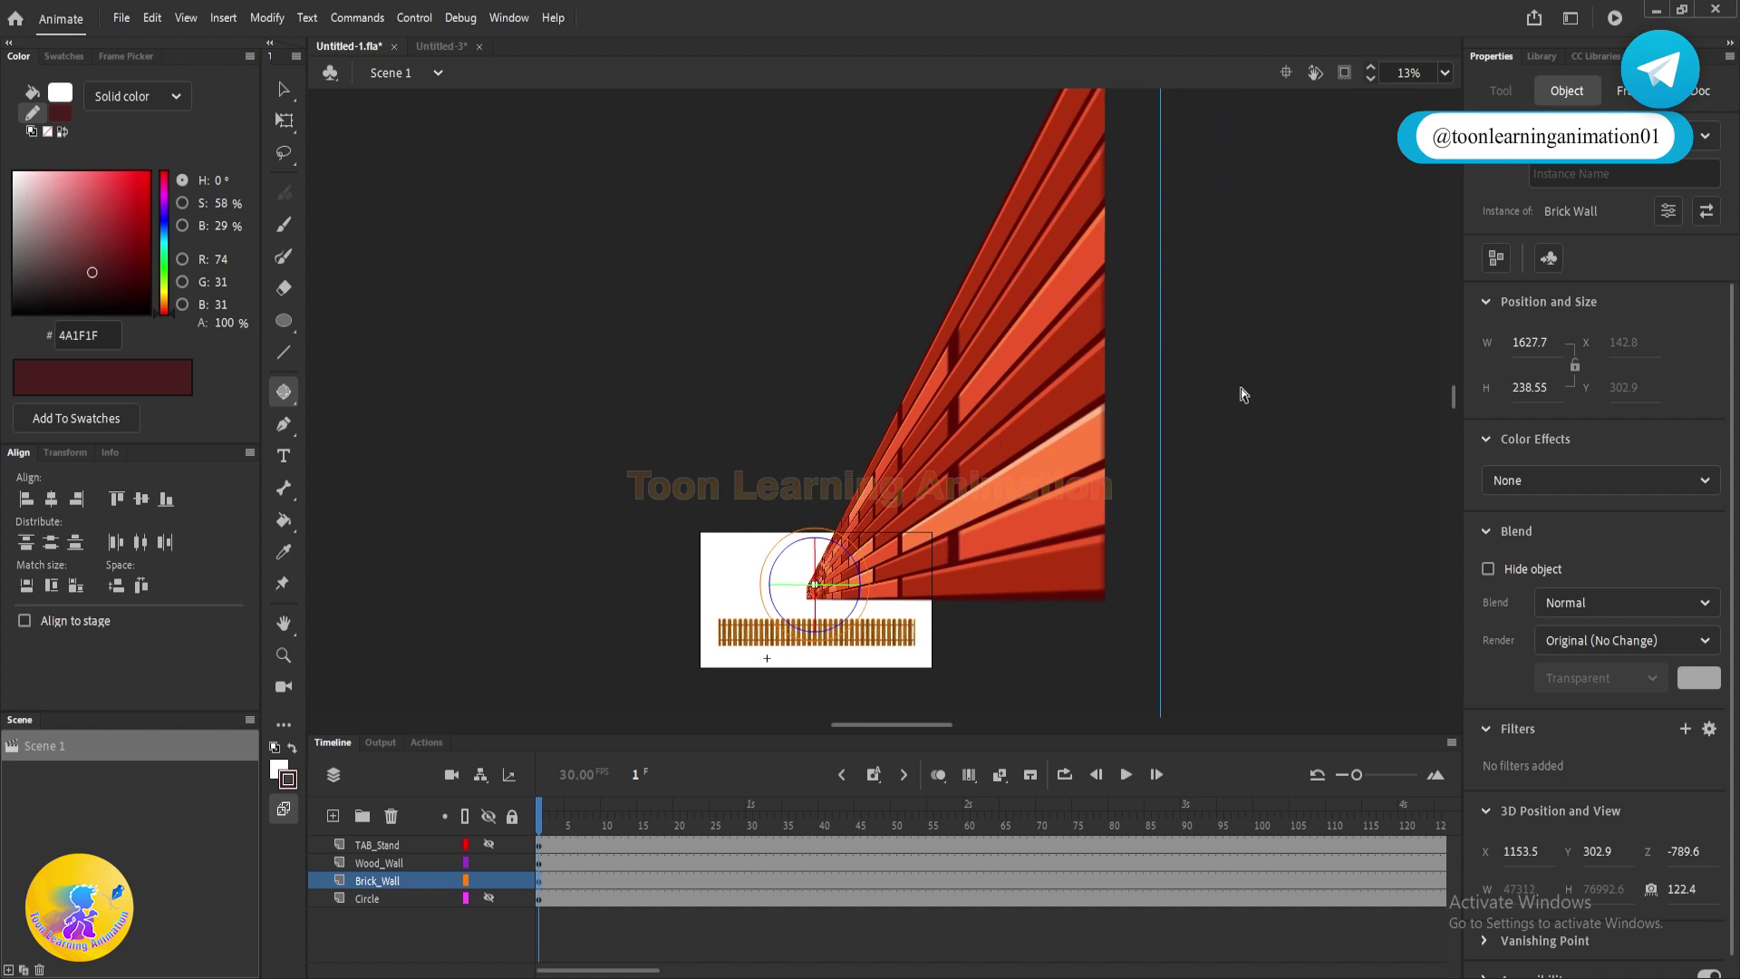
drag(1202, 405, 1042, 473)
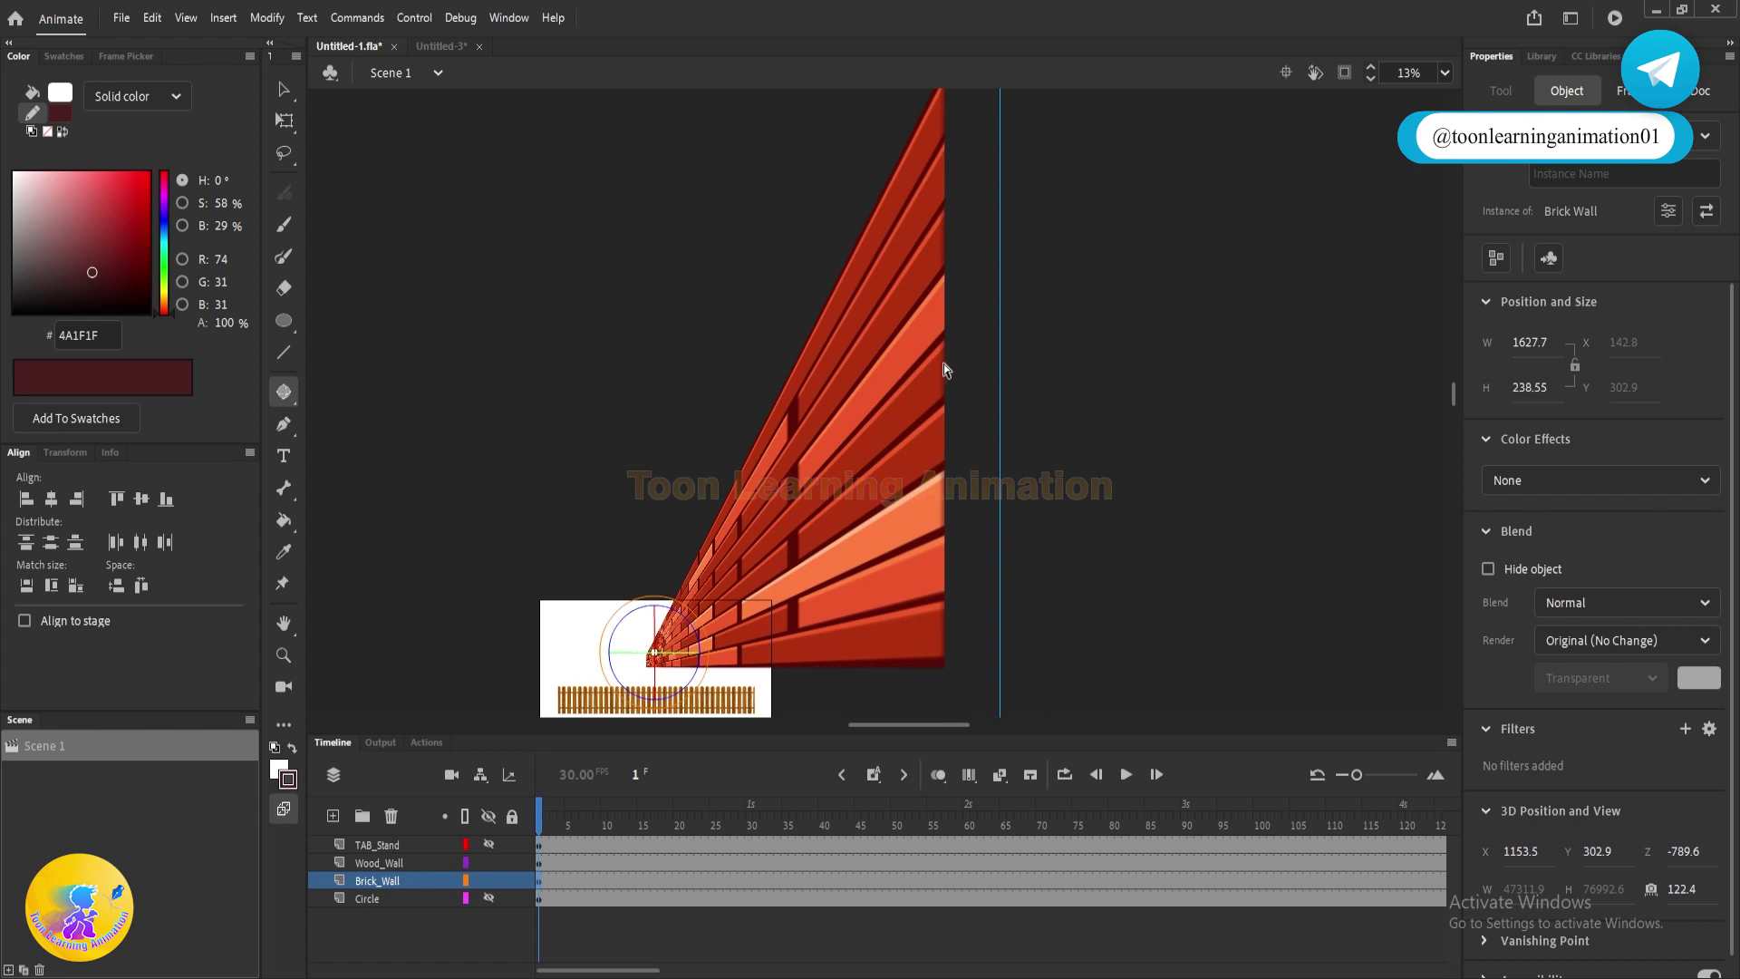
scroll(955, 336, up, 3)
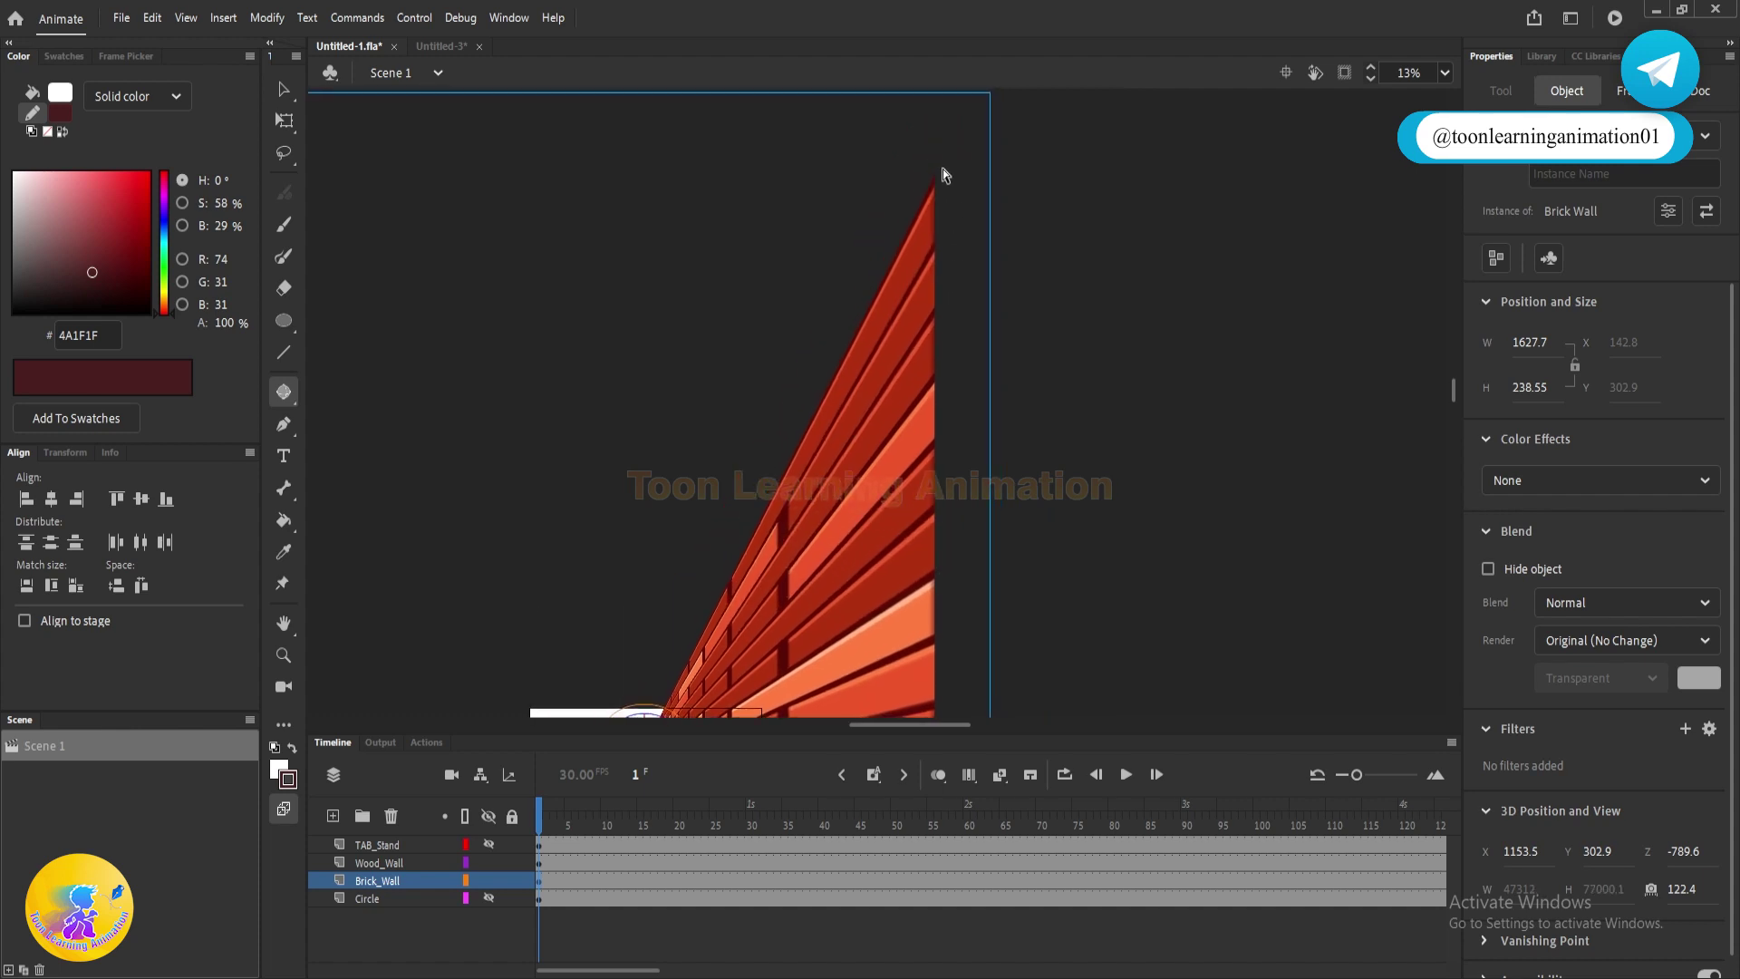
drag(974, 467, 936, 460)
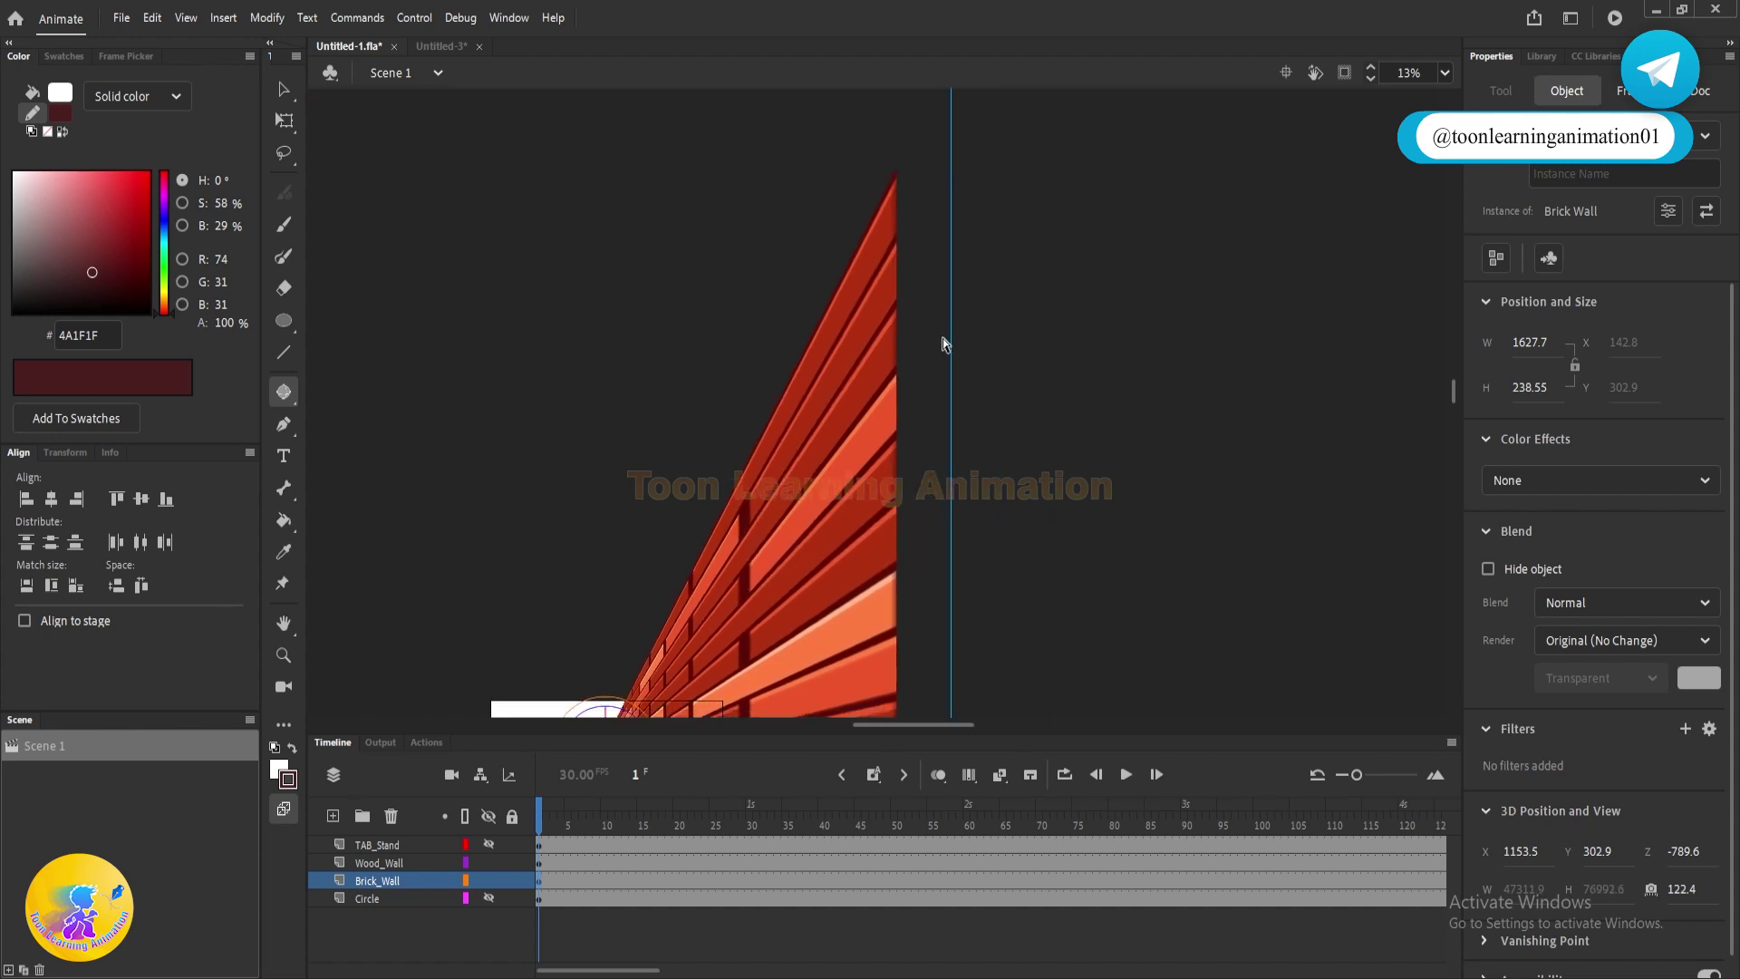
drag(917, 555, 915, 534)
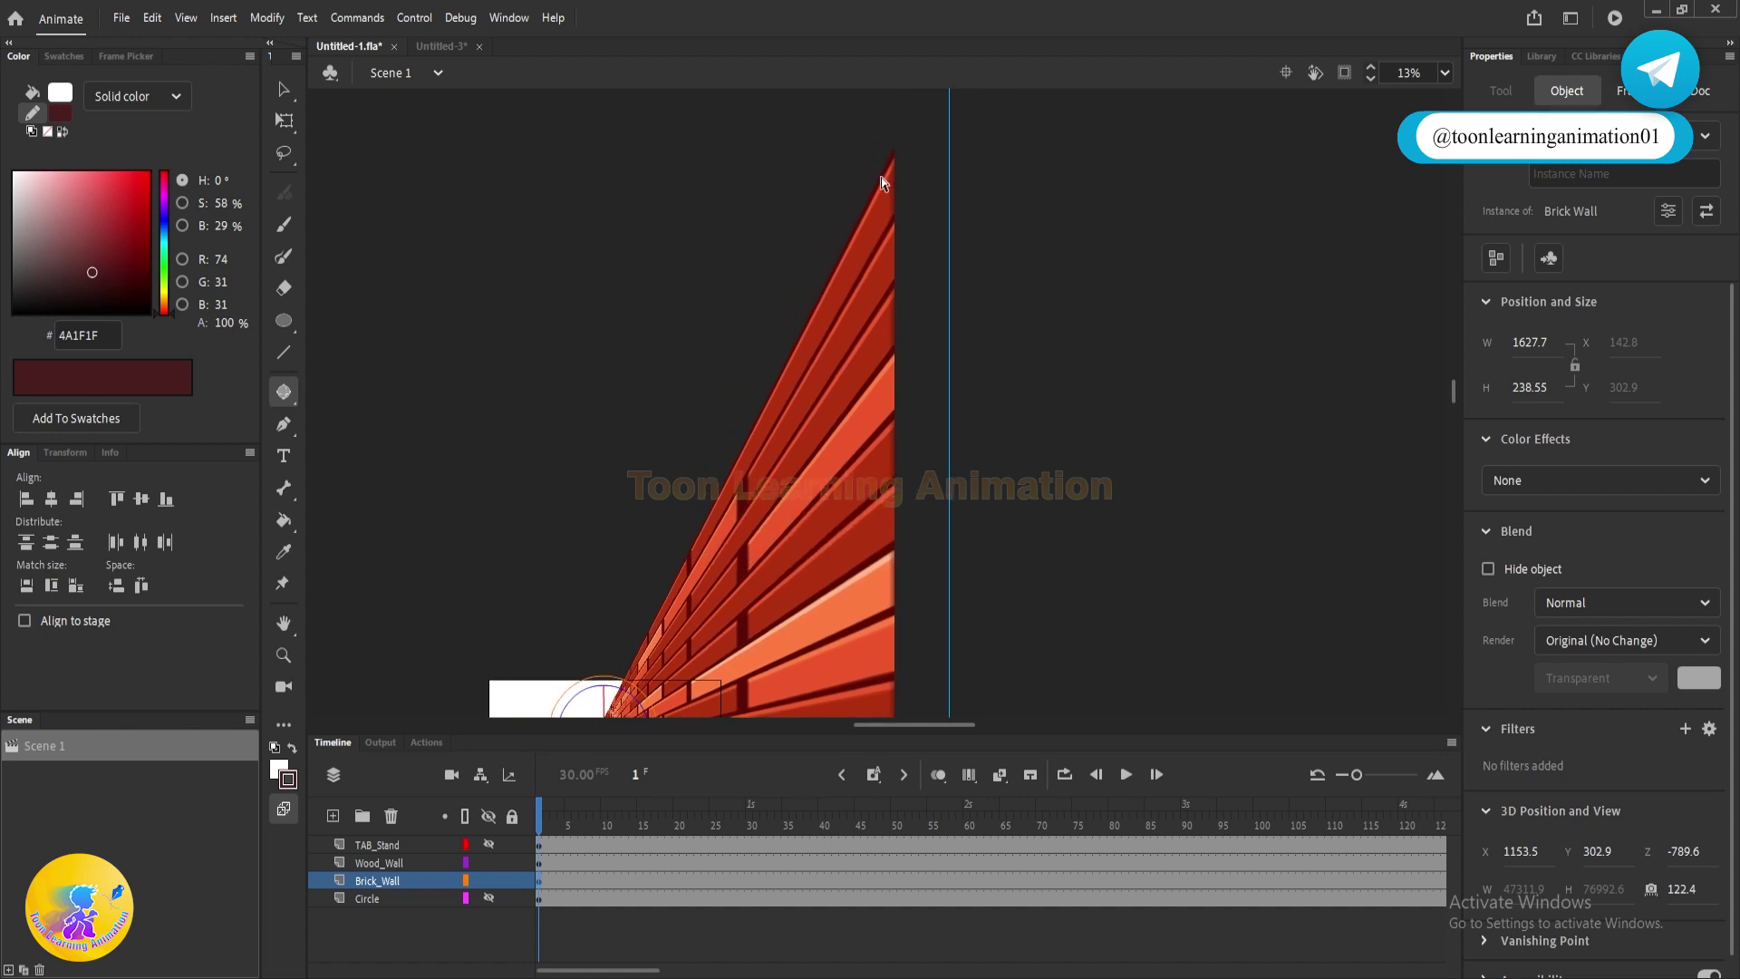
scroll(944, 392, down, 5)
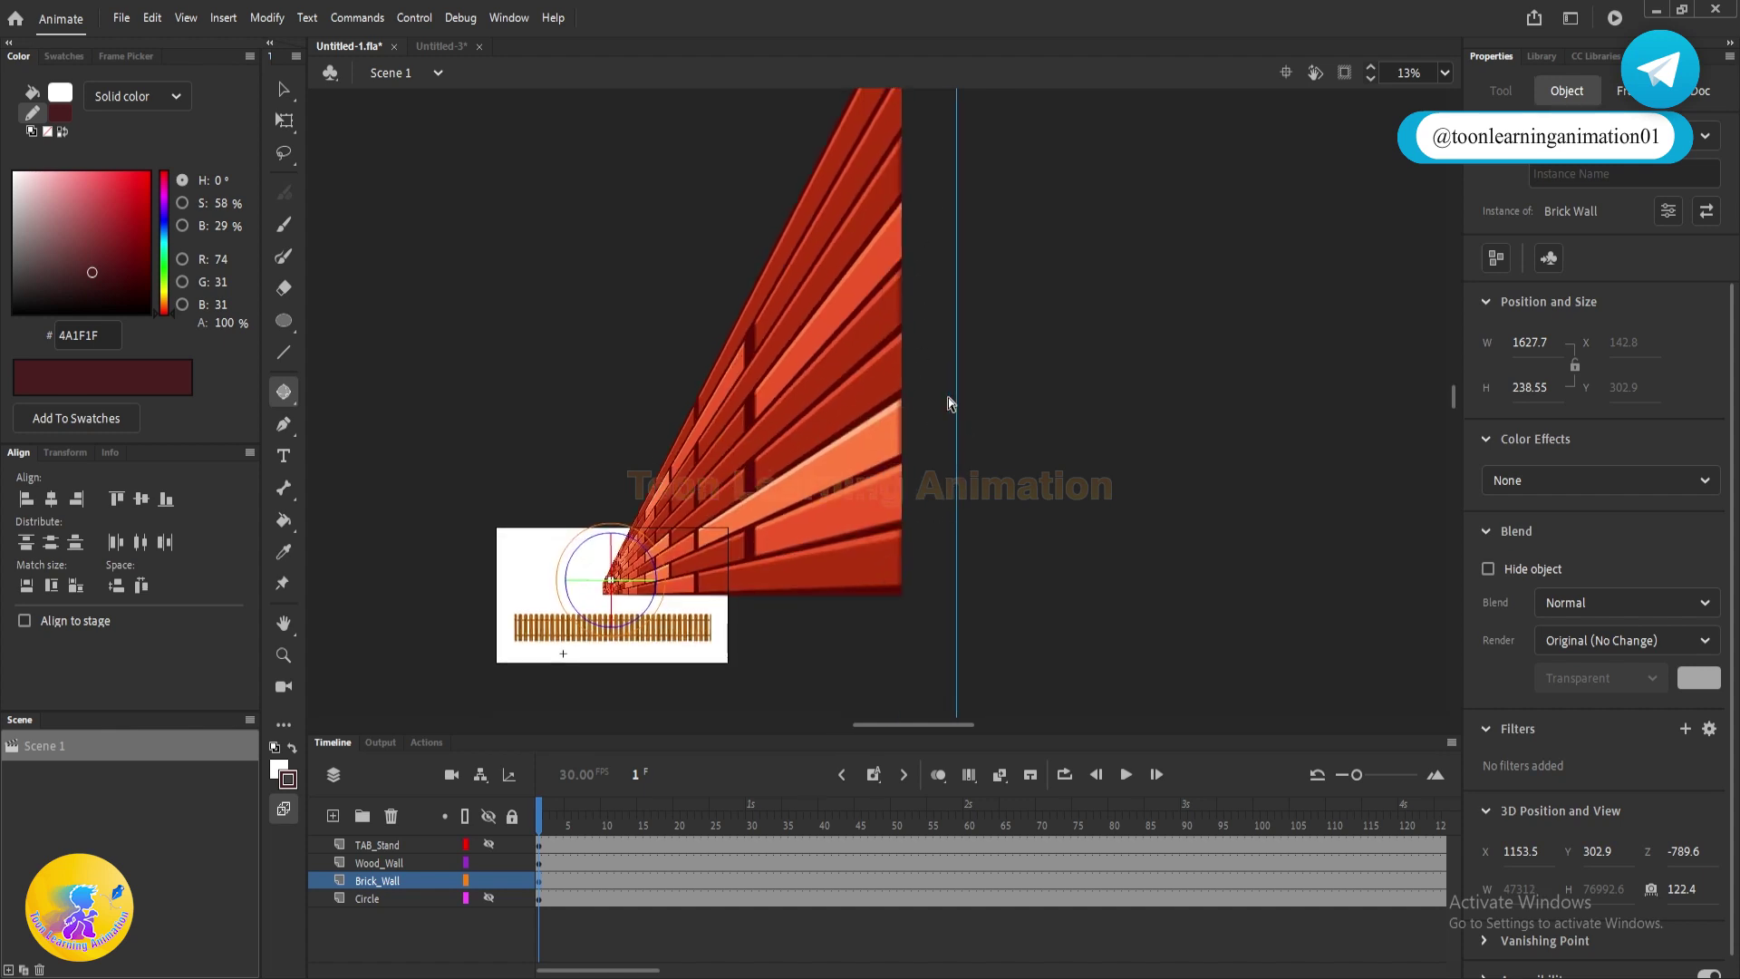
scroll(941, 429, up, 2)
scroll(928, 172, up, 4)
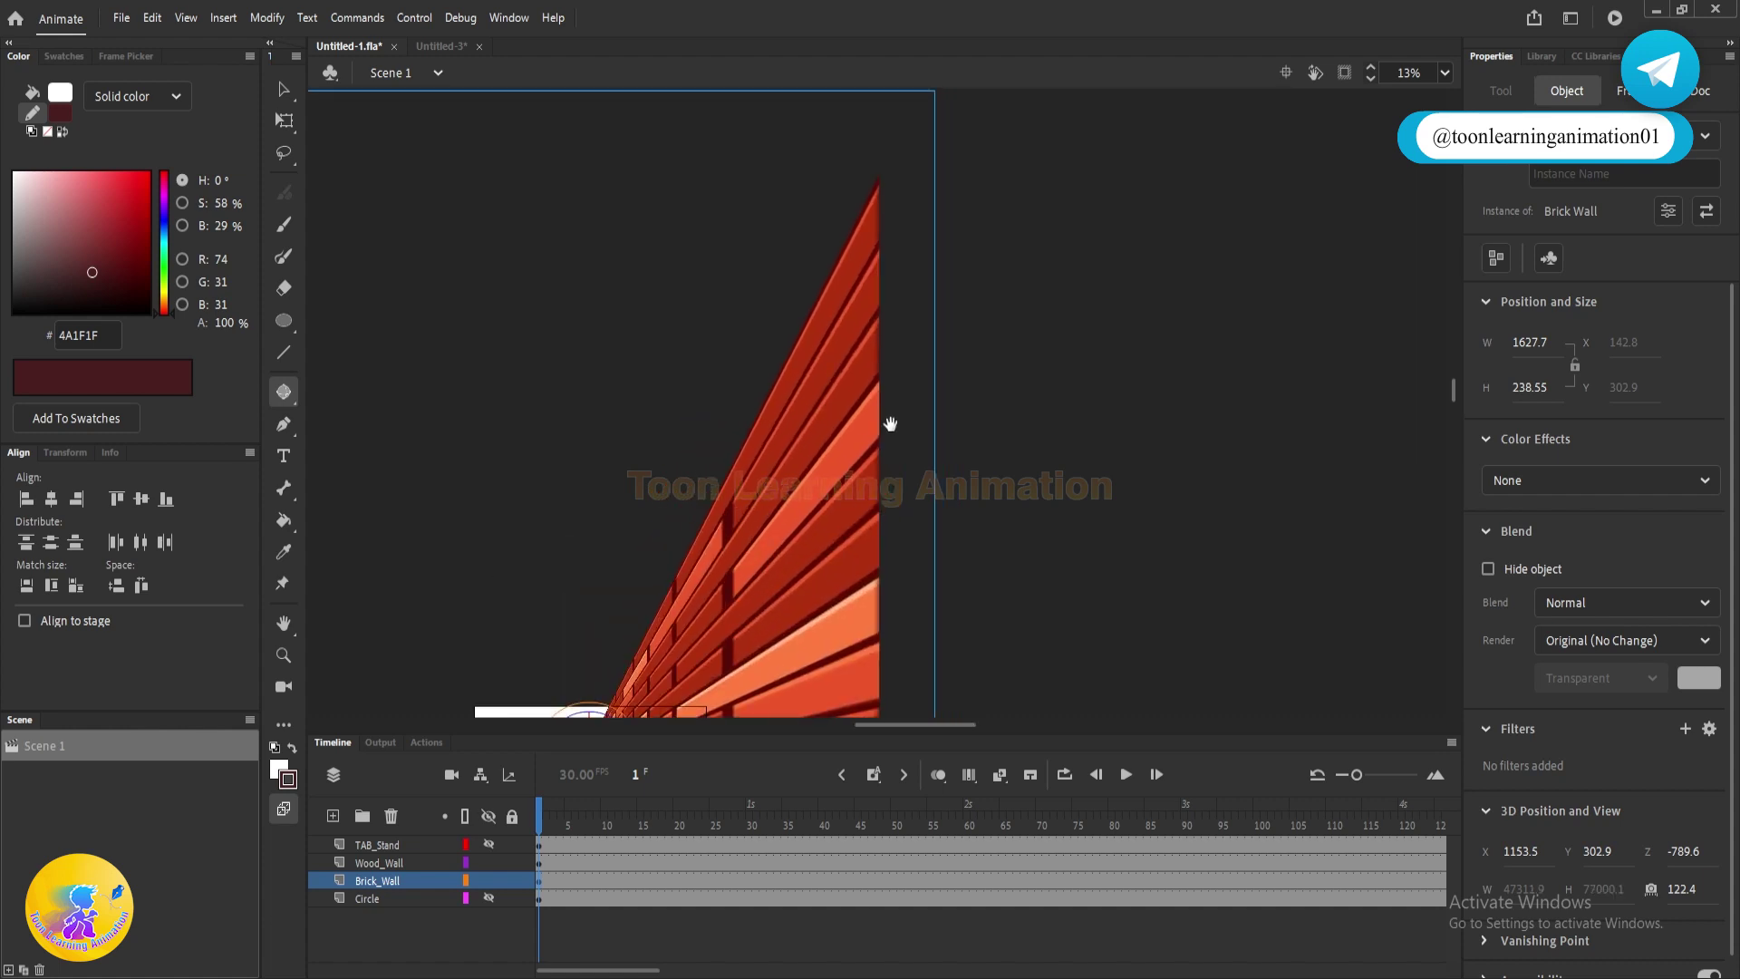
scroll(890, 423, down, 4)
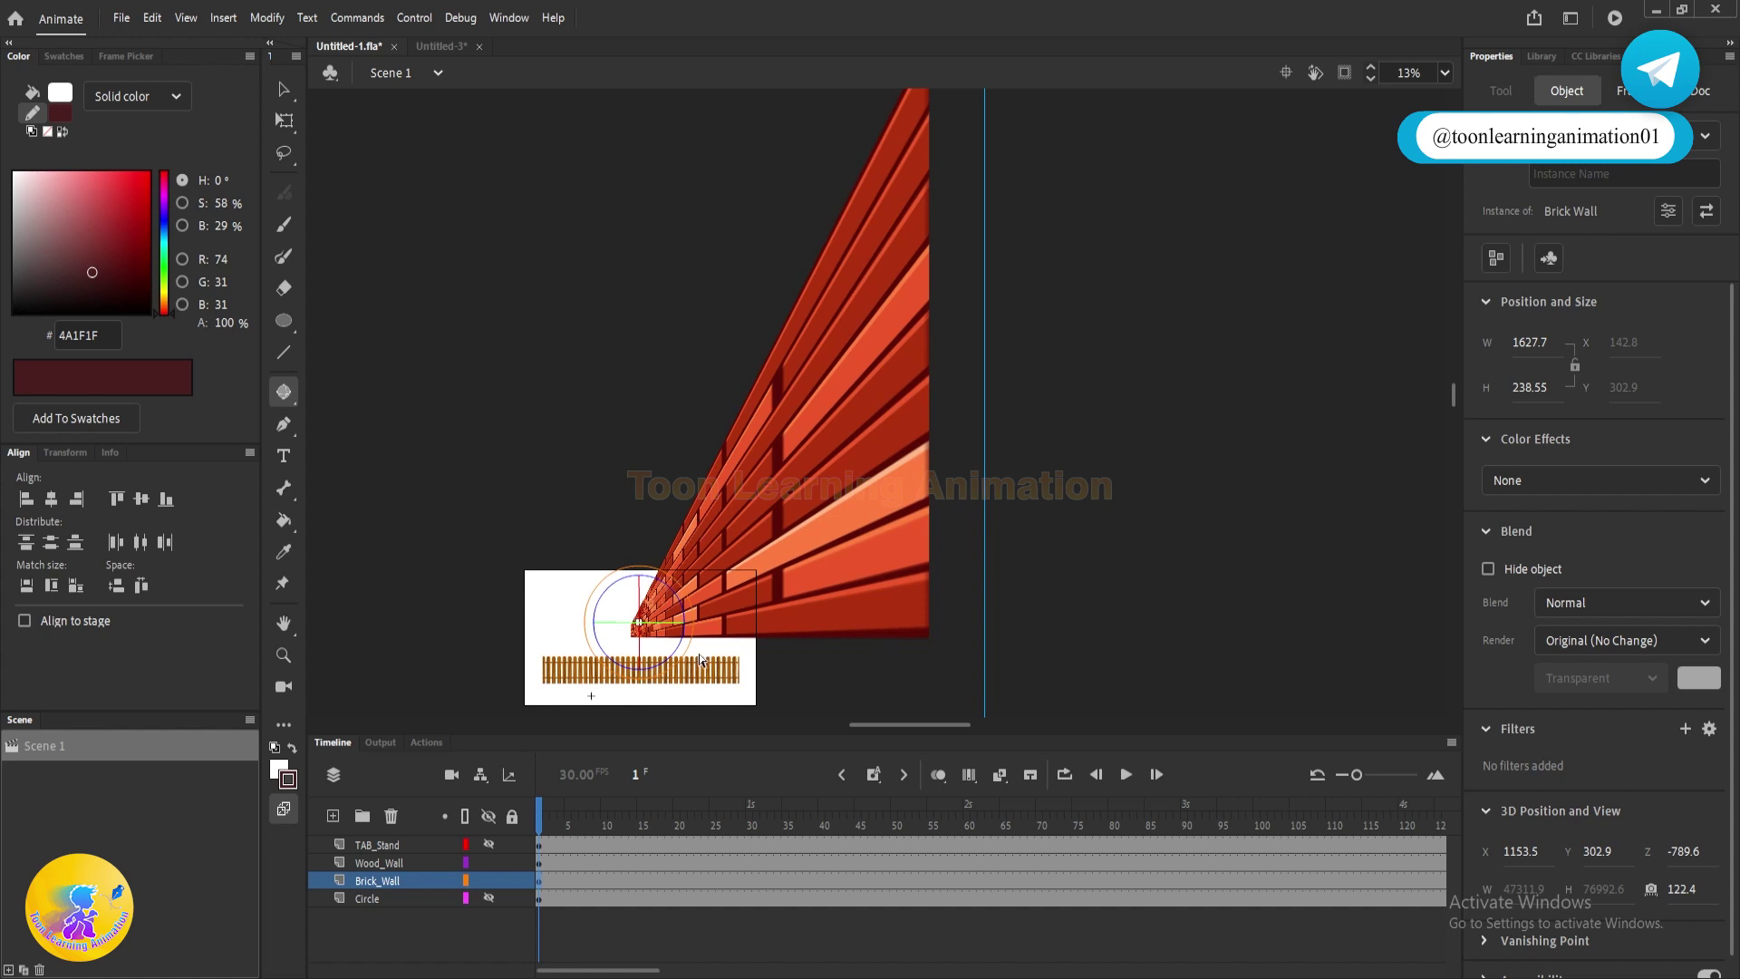
drag(734, 628, 832, 510)
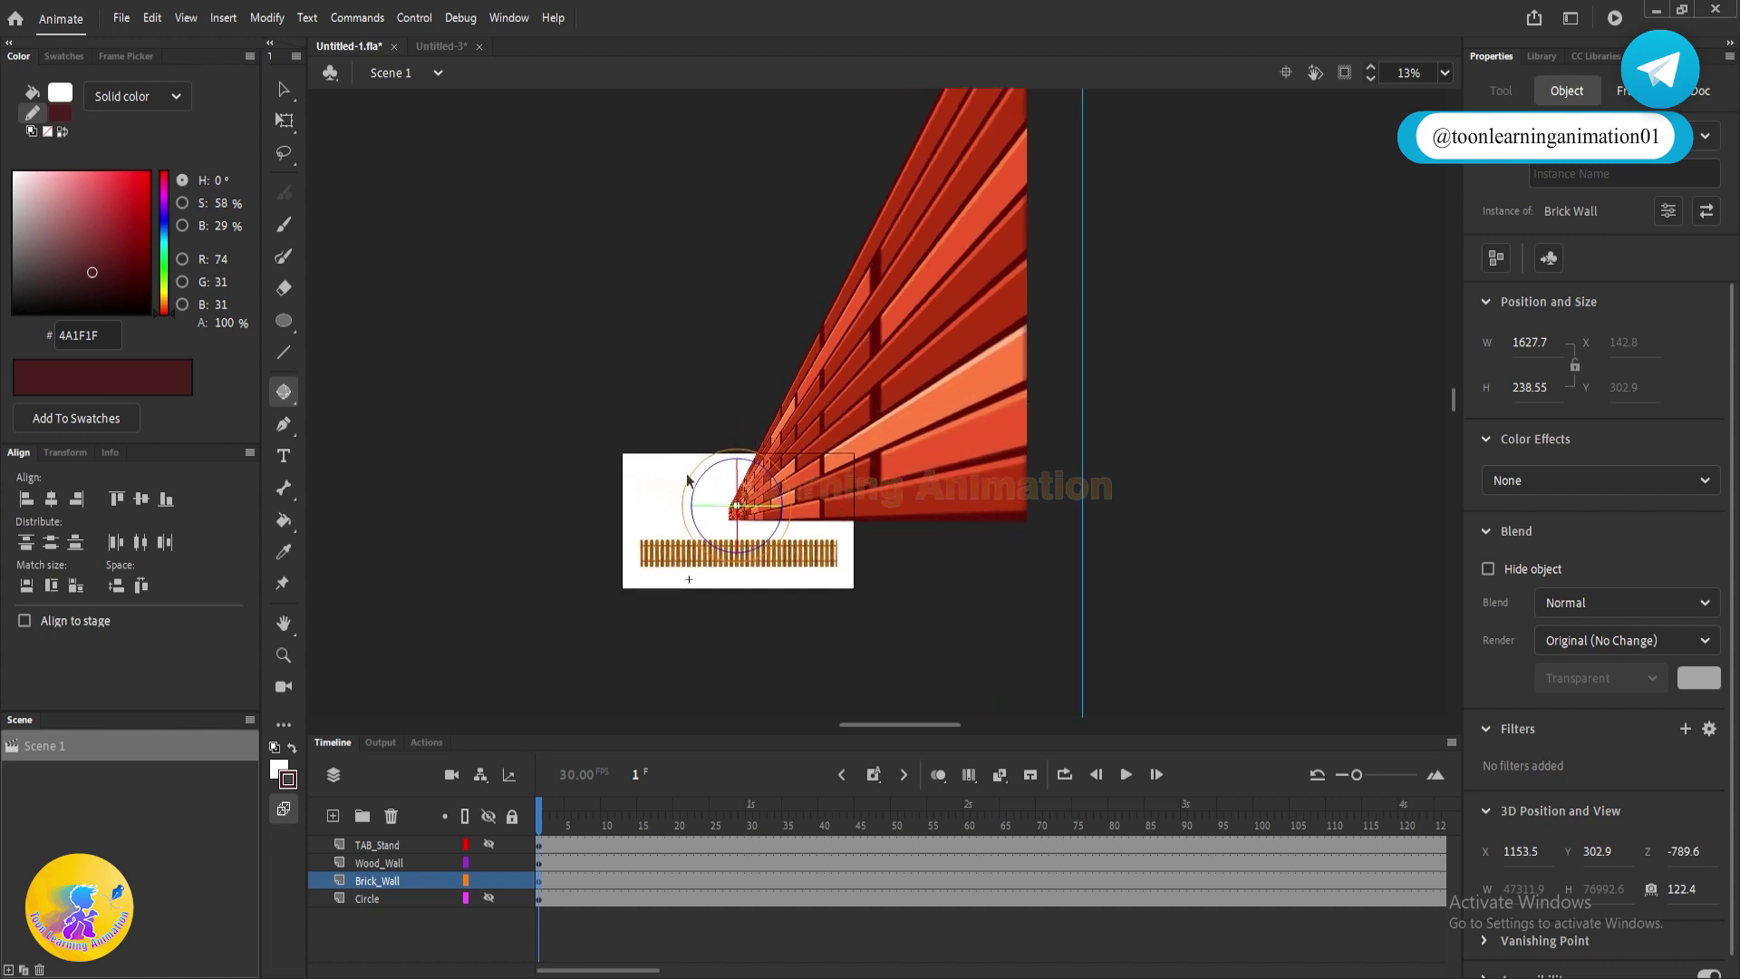
scroll(687, 478, up, 2)
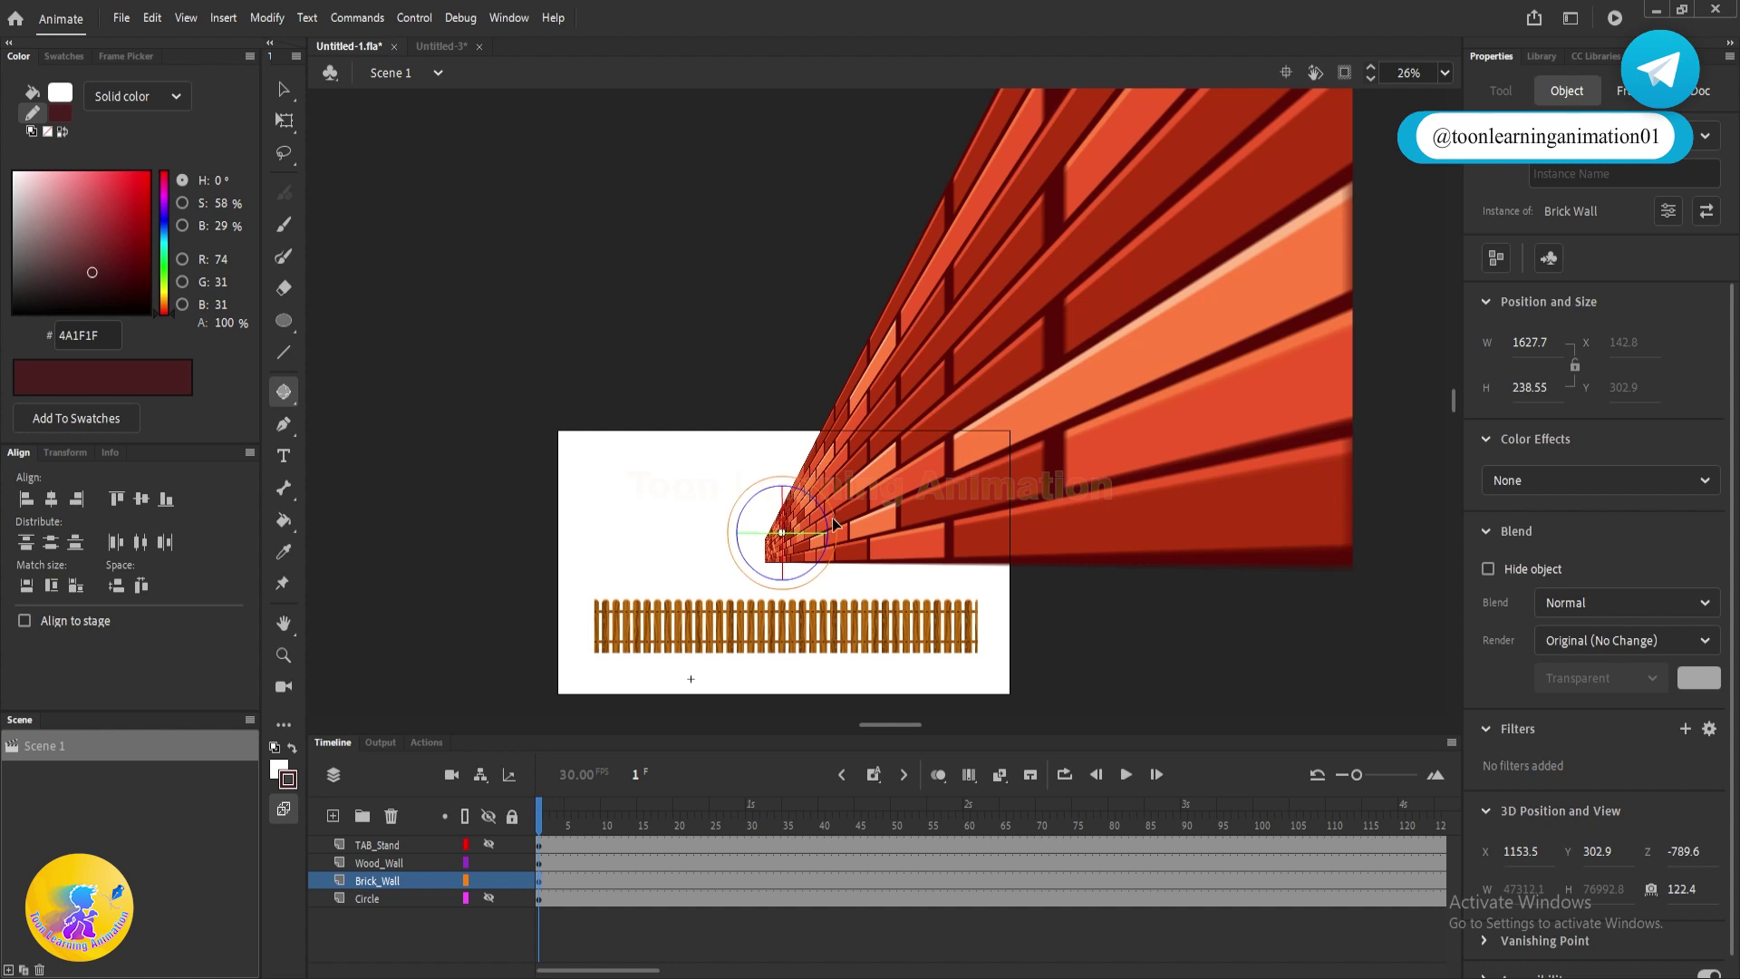
scroll(835, 531, down, 1)
drag(1033, 447, 849, 537)
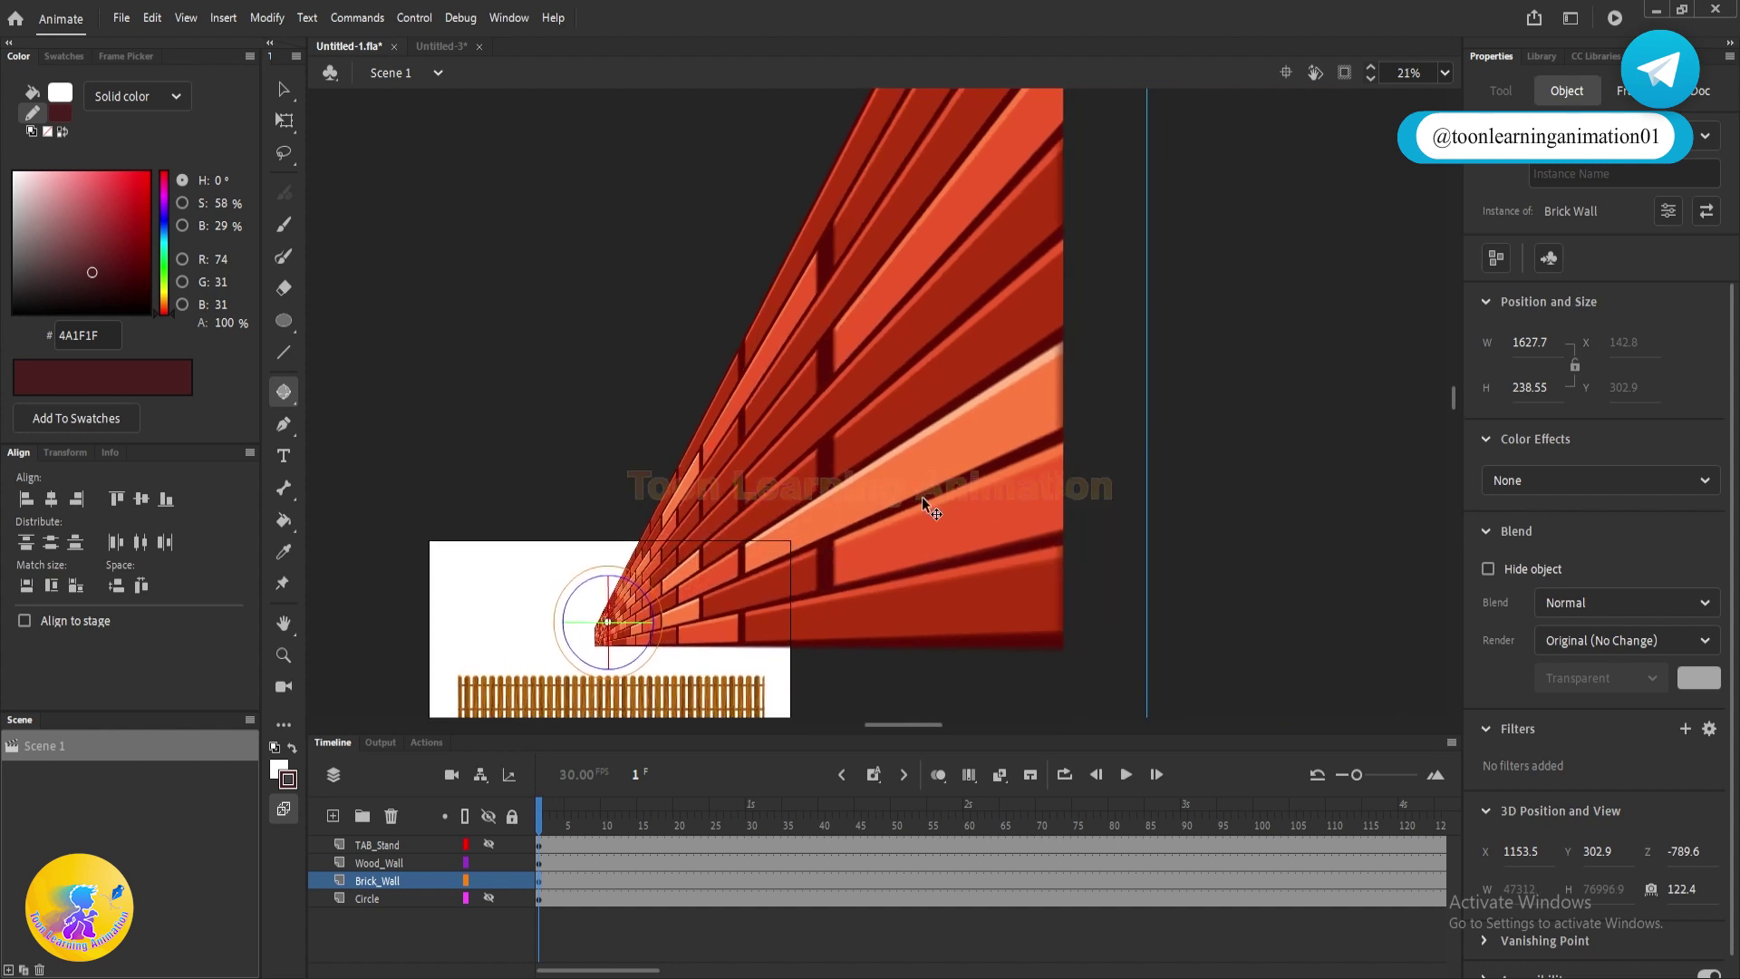
scroll(922, 497, down, 2)
- Add a new layer above Brick_Wall and place a copy of the rotated brick wall on its first frame
click(334, 815)
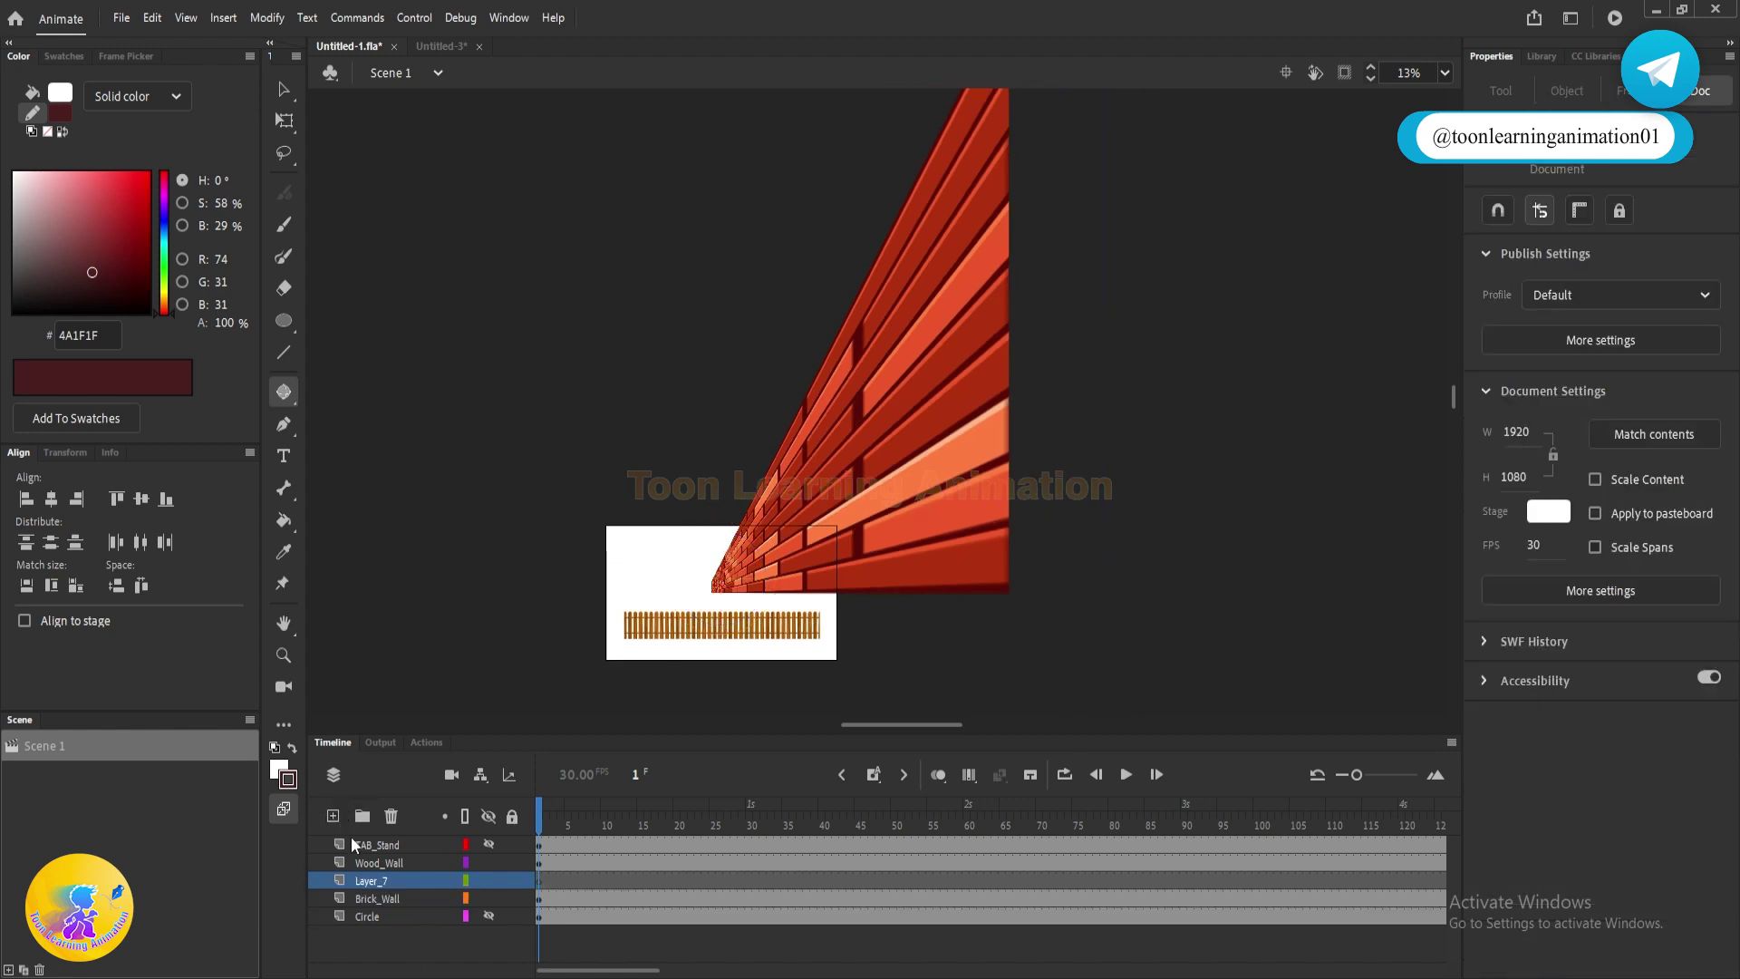
drag(1135, 451, 1116, 491)
key(v)
click(962, 464)
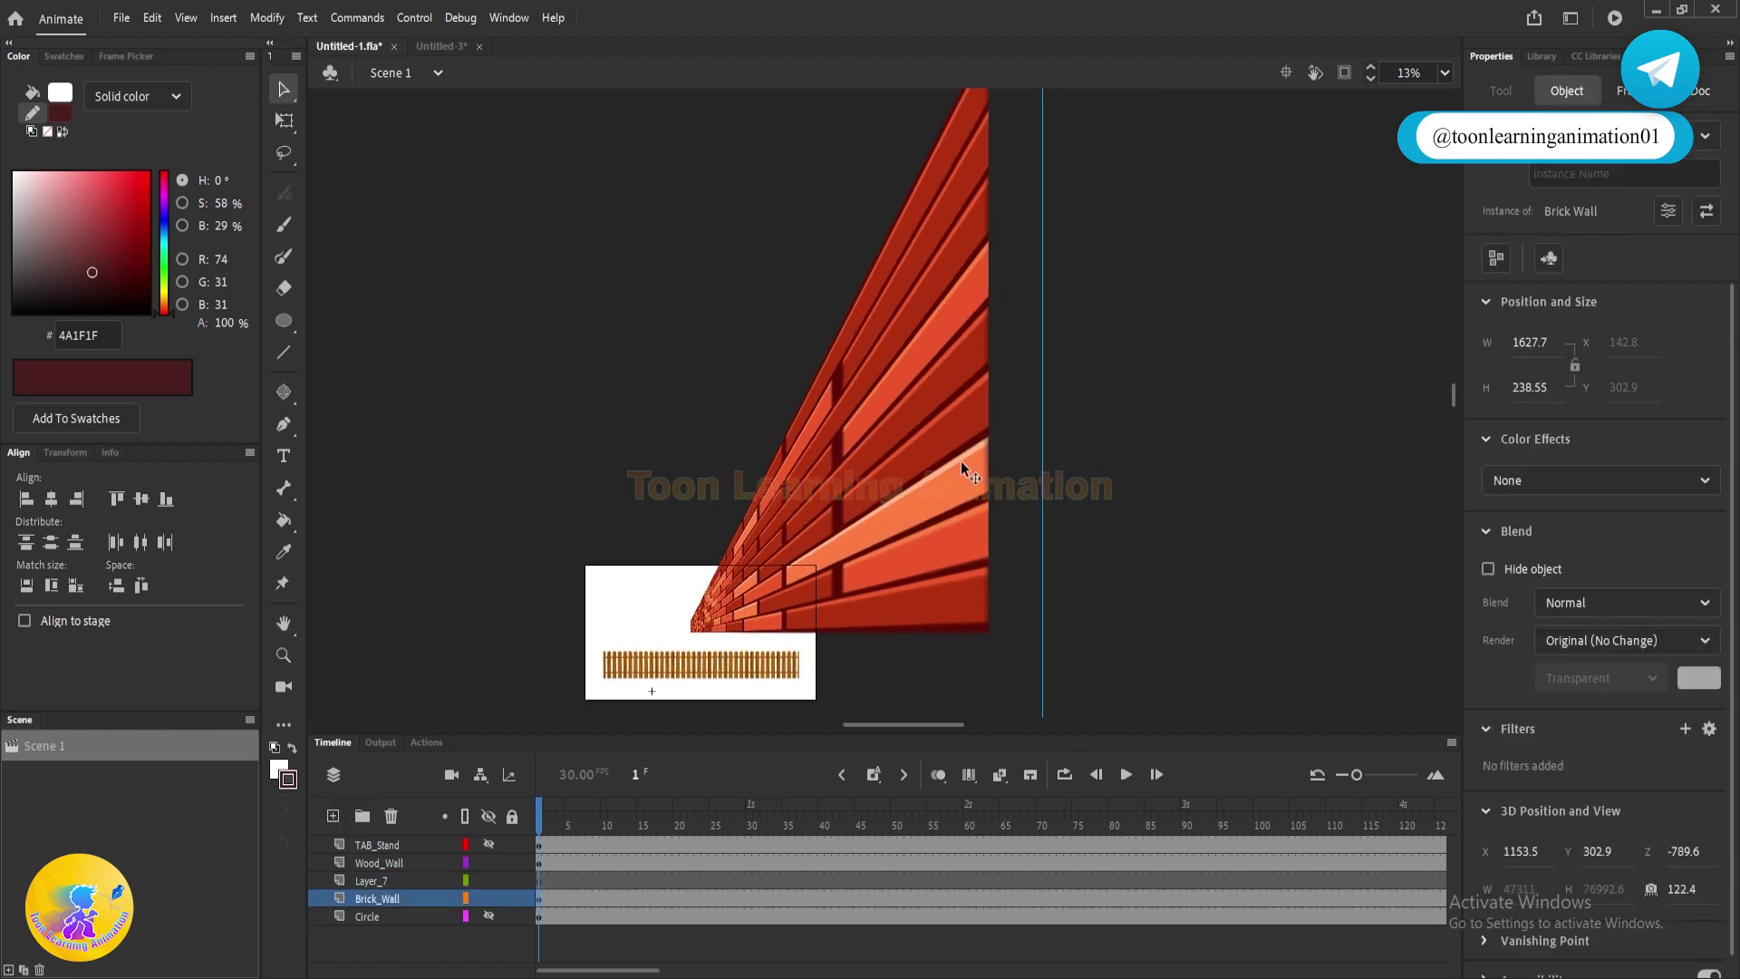
click(538, 881)
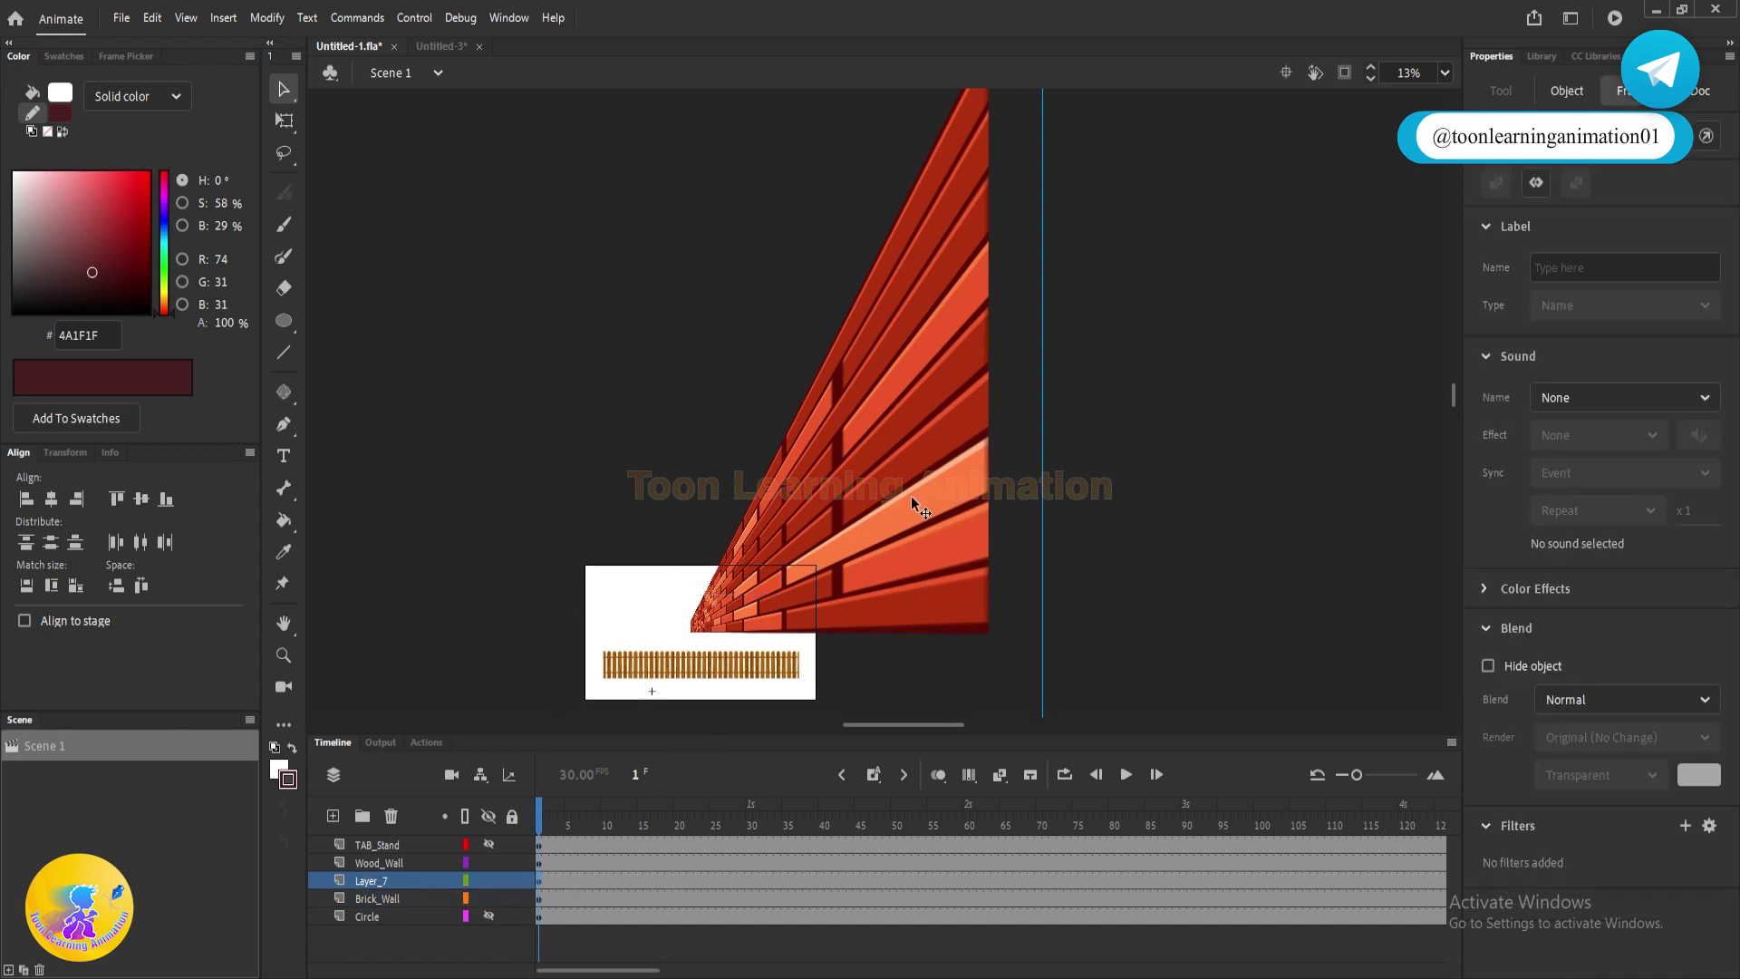
- Change the instance type of the brick wall copy on Layer_7 to Graphic
key(q)
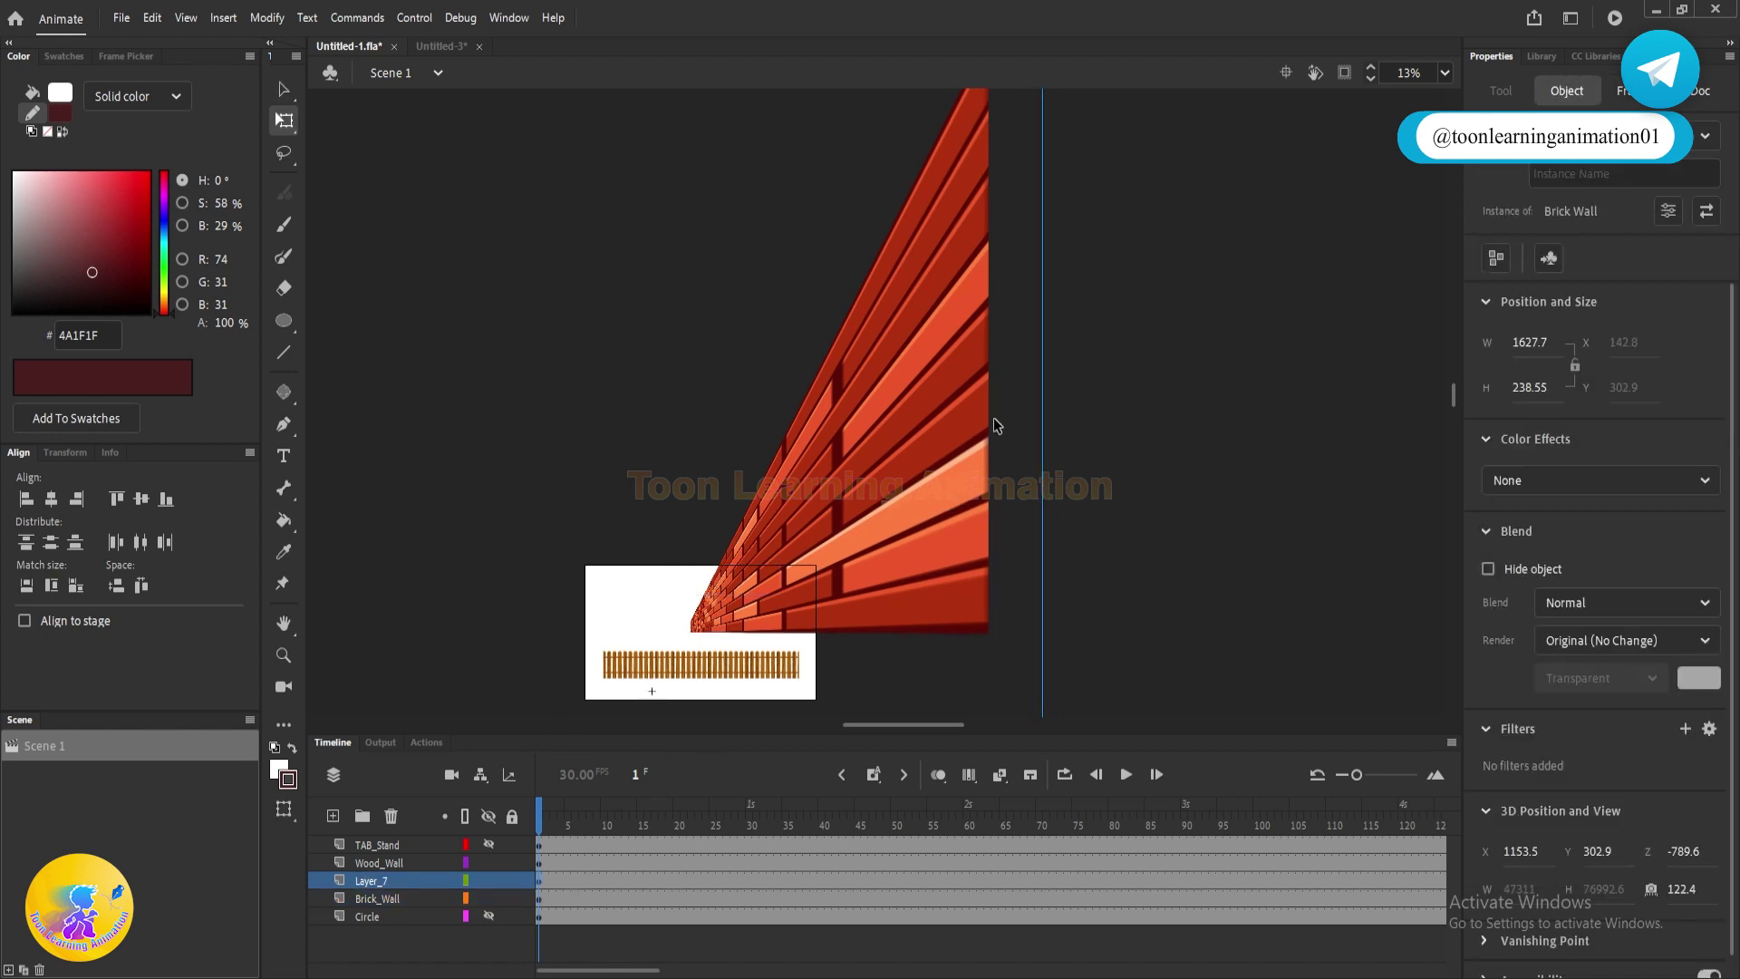
scroll(955, 542, down, 2)
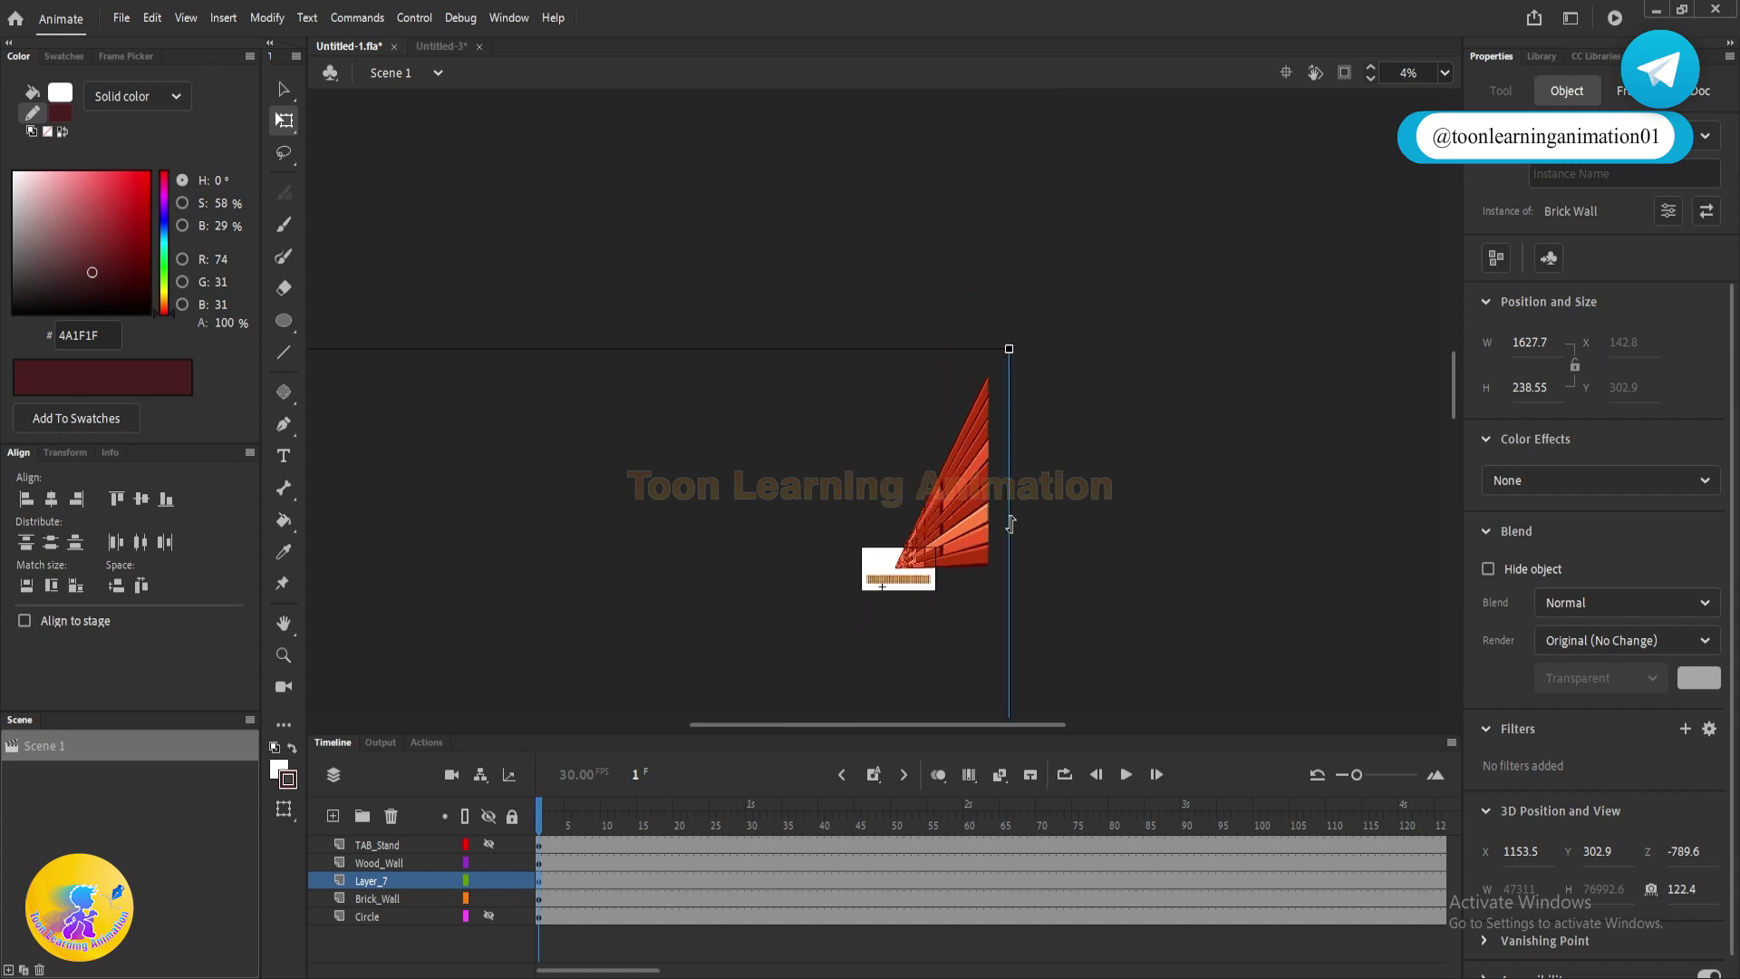
scroll(1045, 372, down, 2)
click(1632, 136)
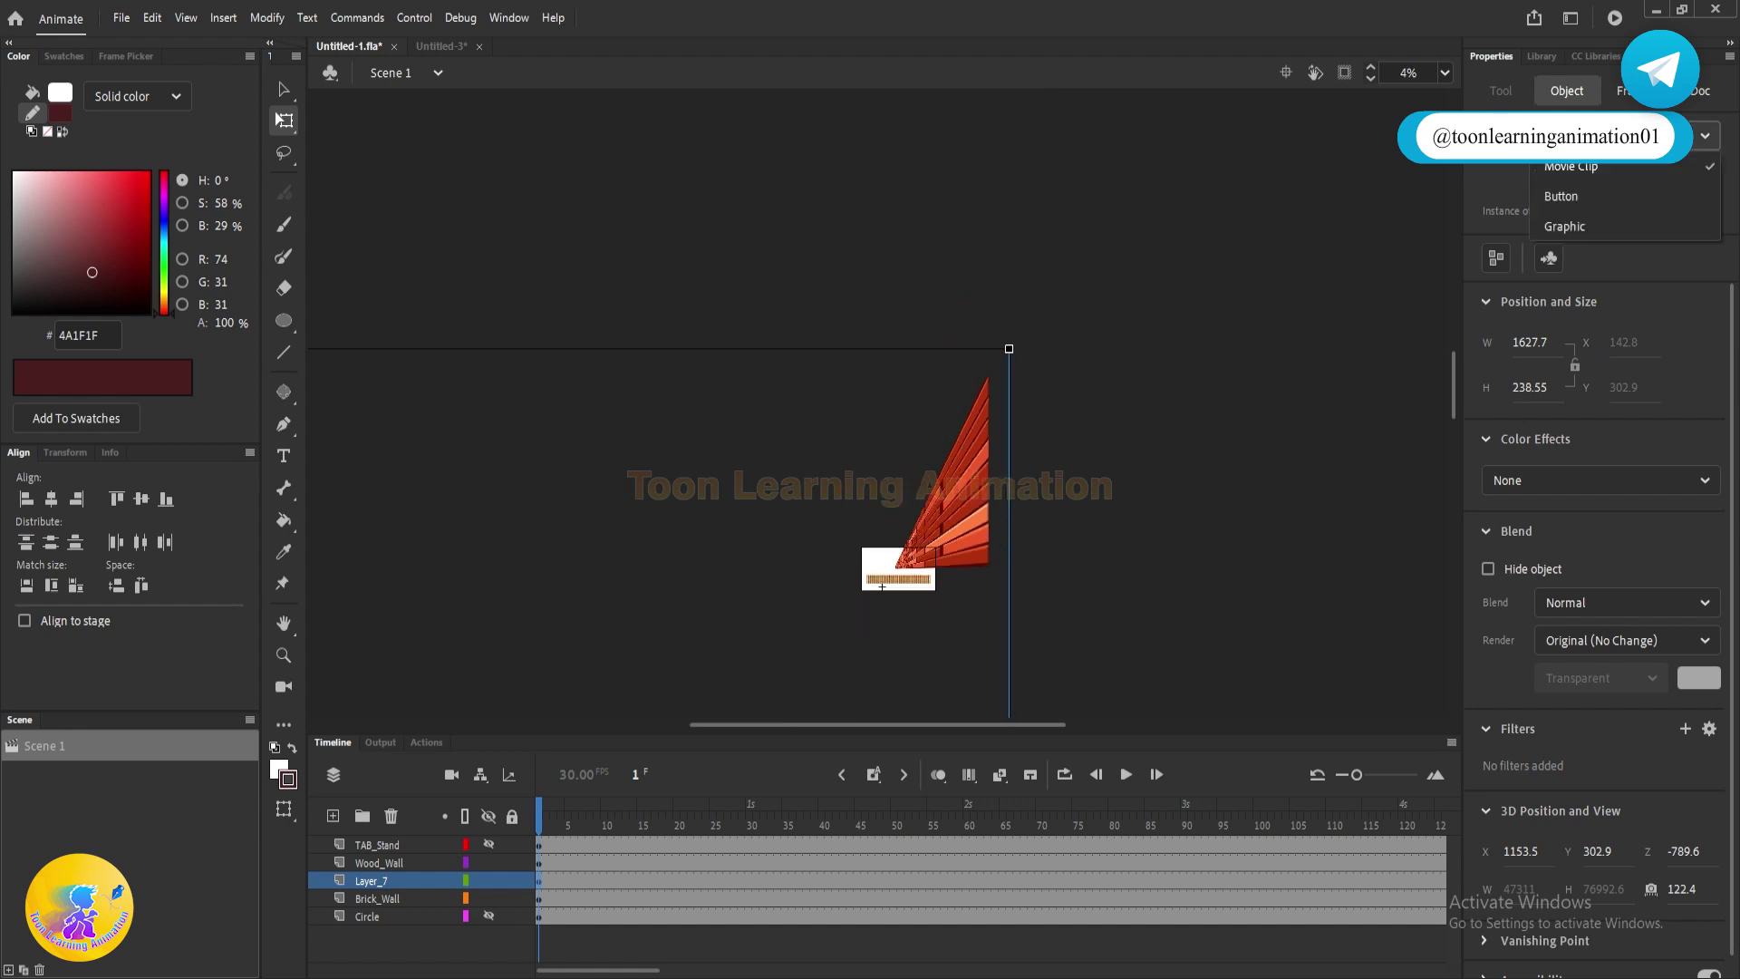
click(1569, 228)
scroll(997, 557, up, 3)
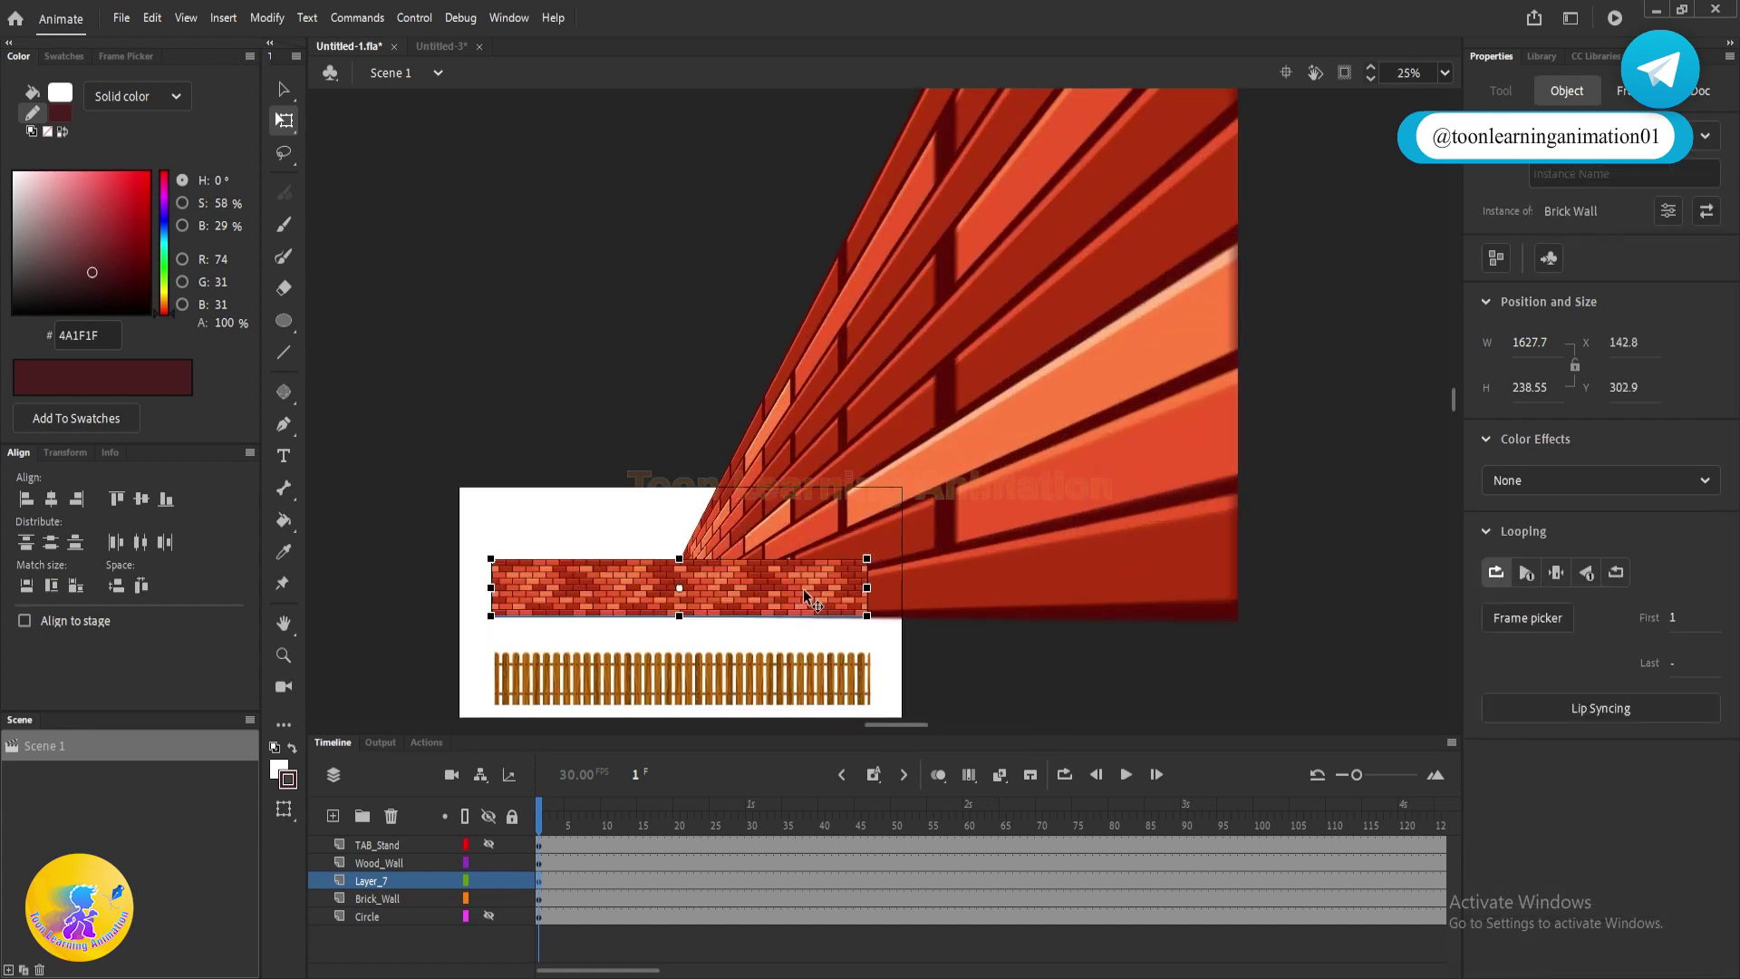
- Enlarge the flat brick wall copy to about 17042 px wide and 2498 px high, and place it beside the perspective wall's tall edge
drag(868, 617, 1649, 730)
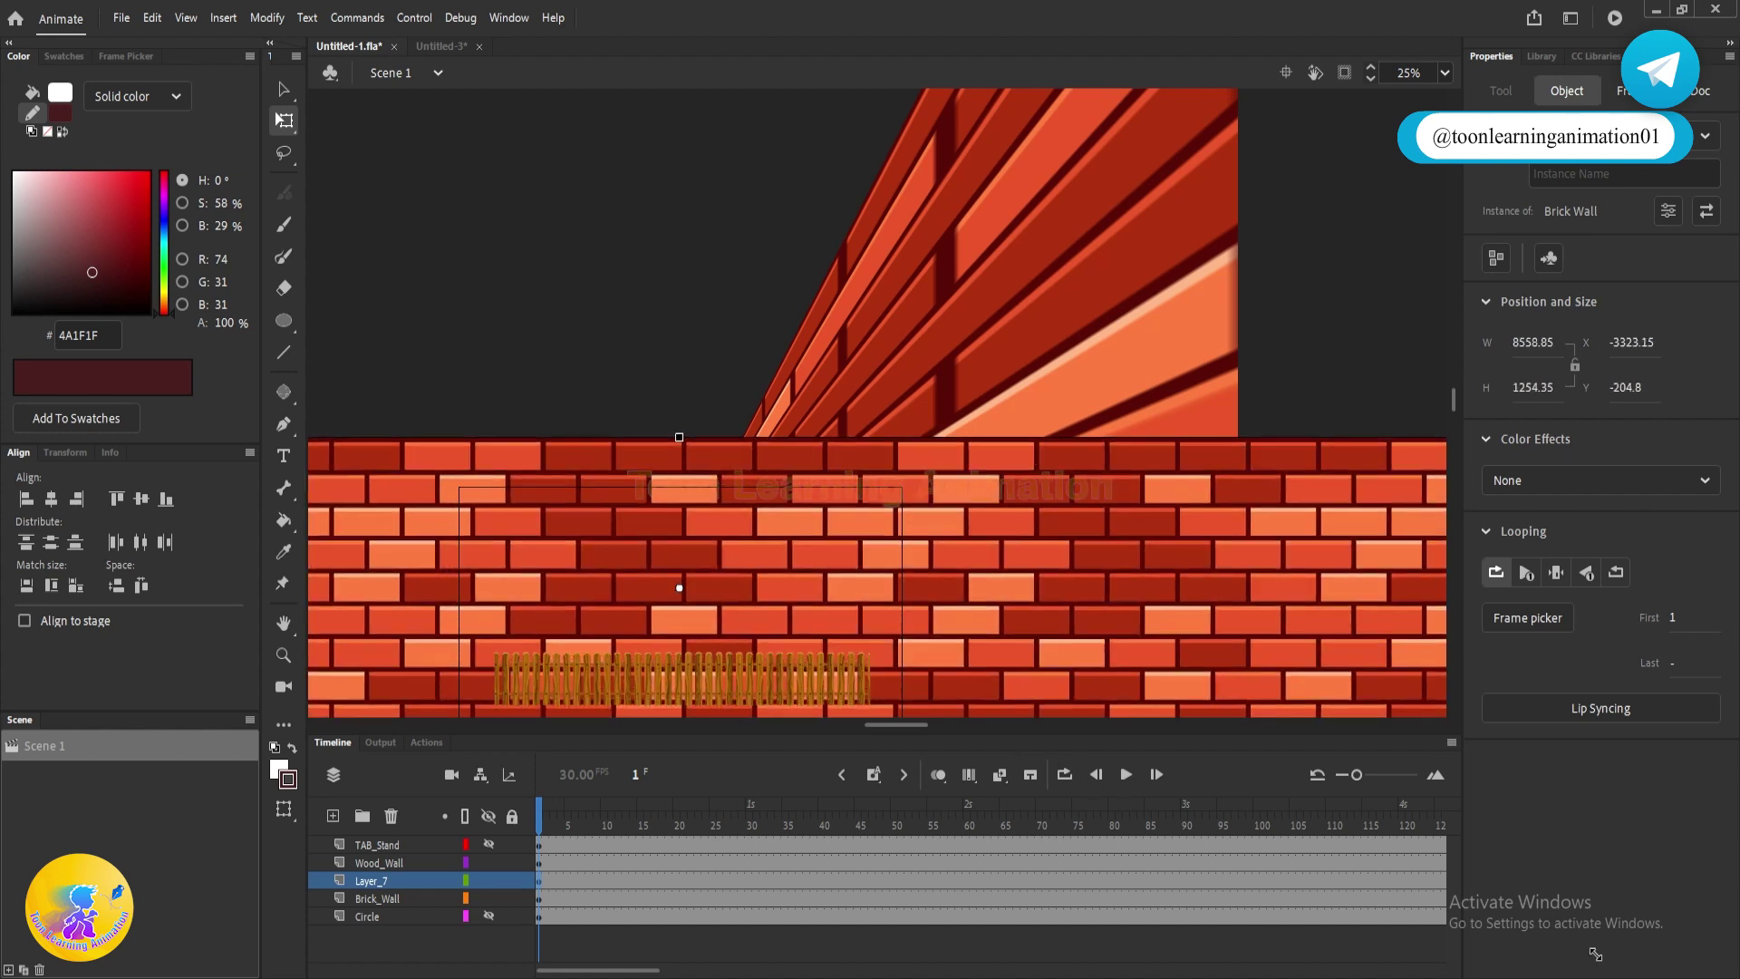
scroll(826, 387, down, 2)
drag(765, 442, 1407, 305)
scroll(943, 369, down, 2)
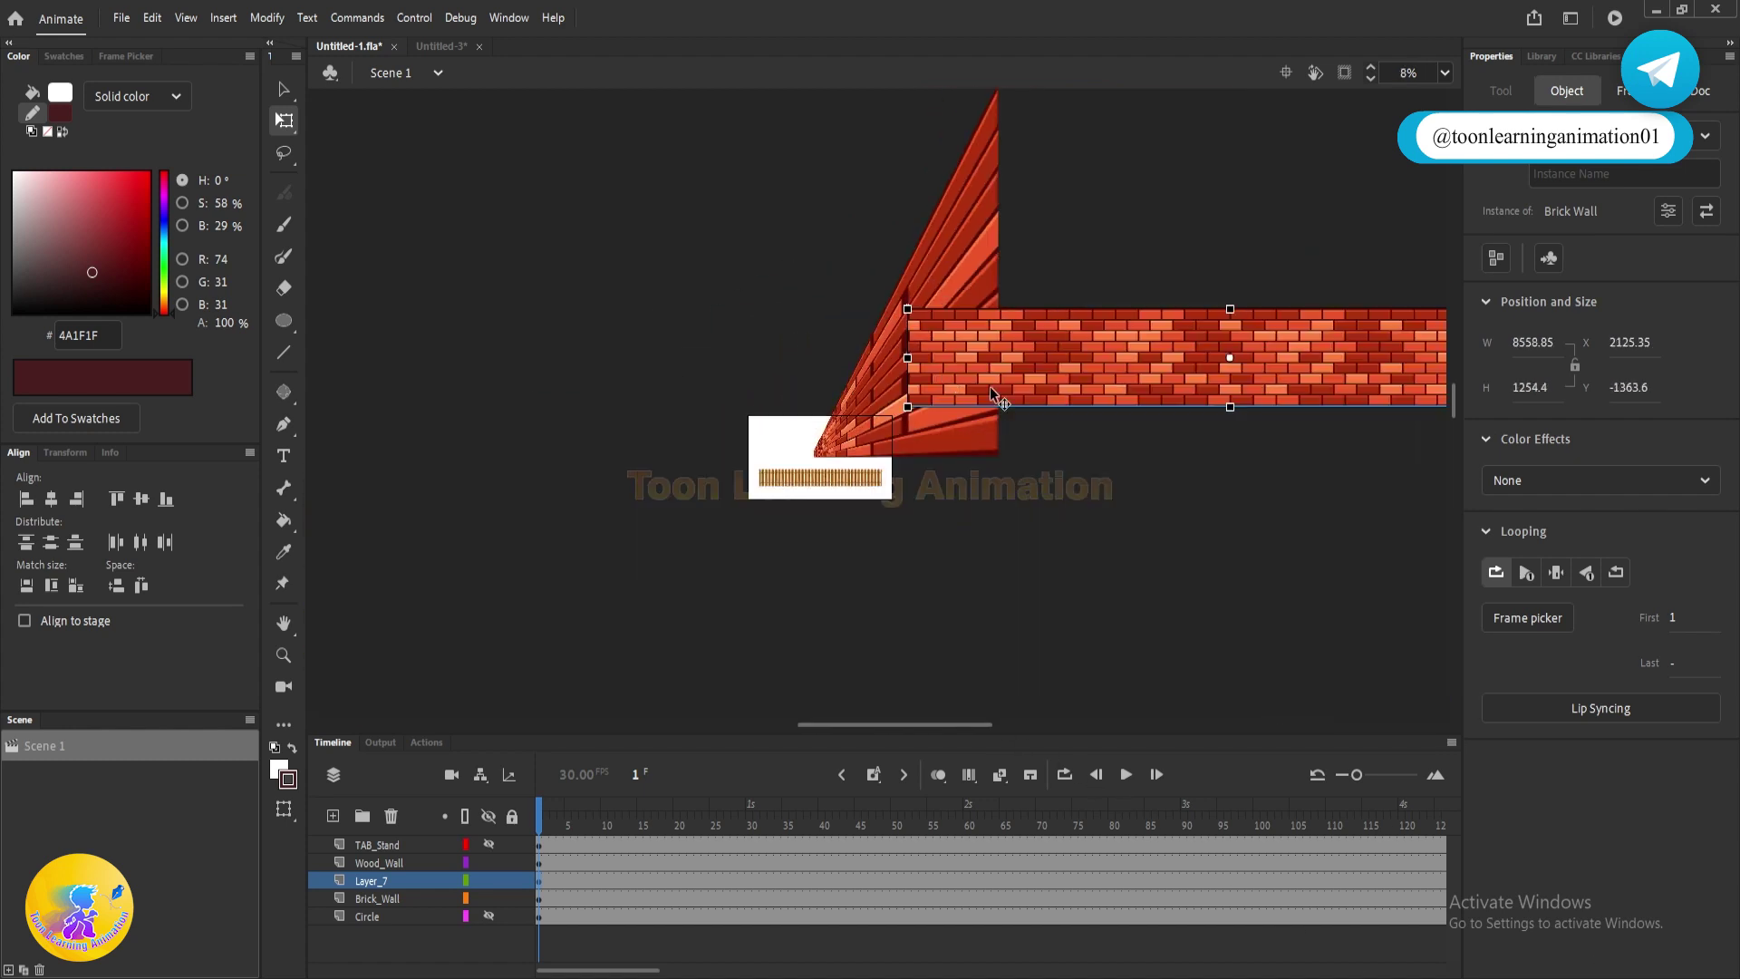
drag(998, 390, 878, 498)
drag(784, 420, 463, 68)
drag(697, 485, 1083, 317)
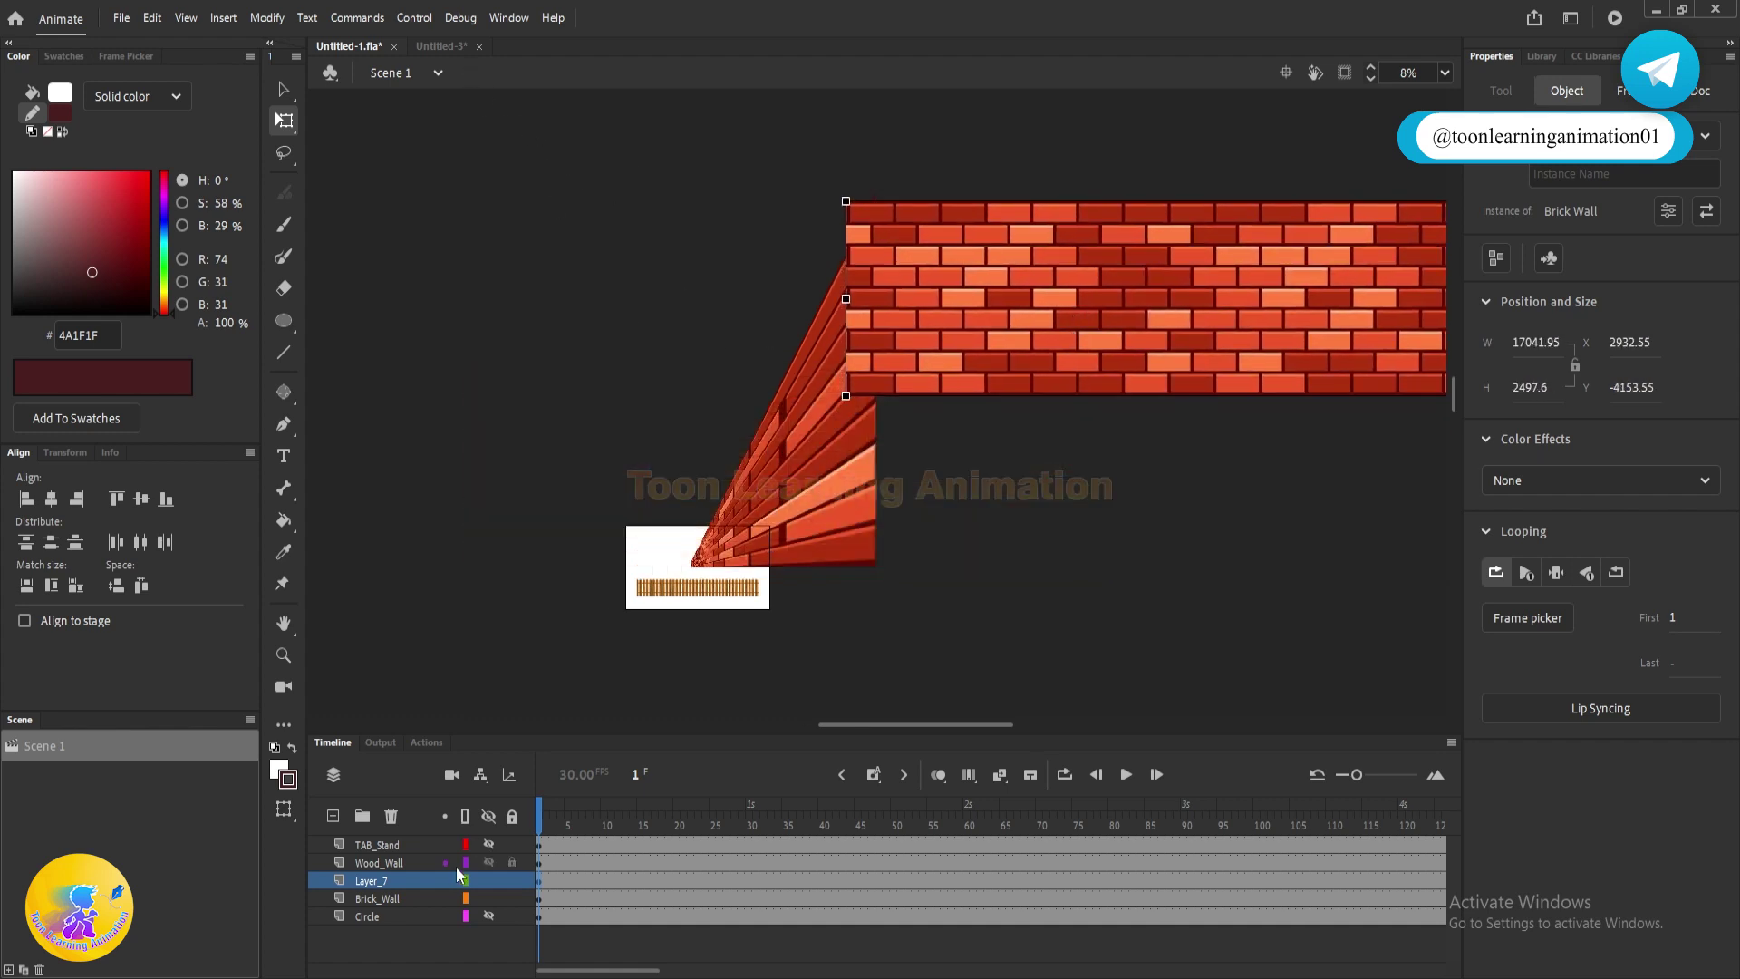
- Move Layer_7 below Brick_Wall and align the flat wall's end with the perspective wall's tall edge
click(379, 884)
drag(378, 895, 378, 907)
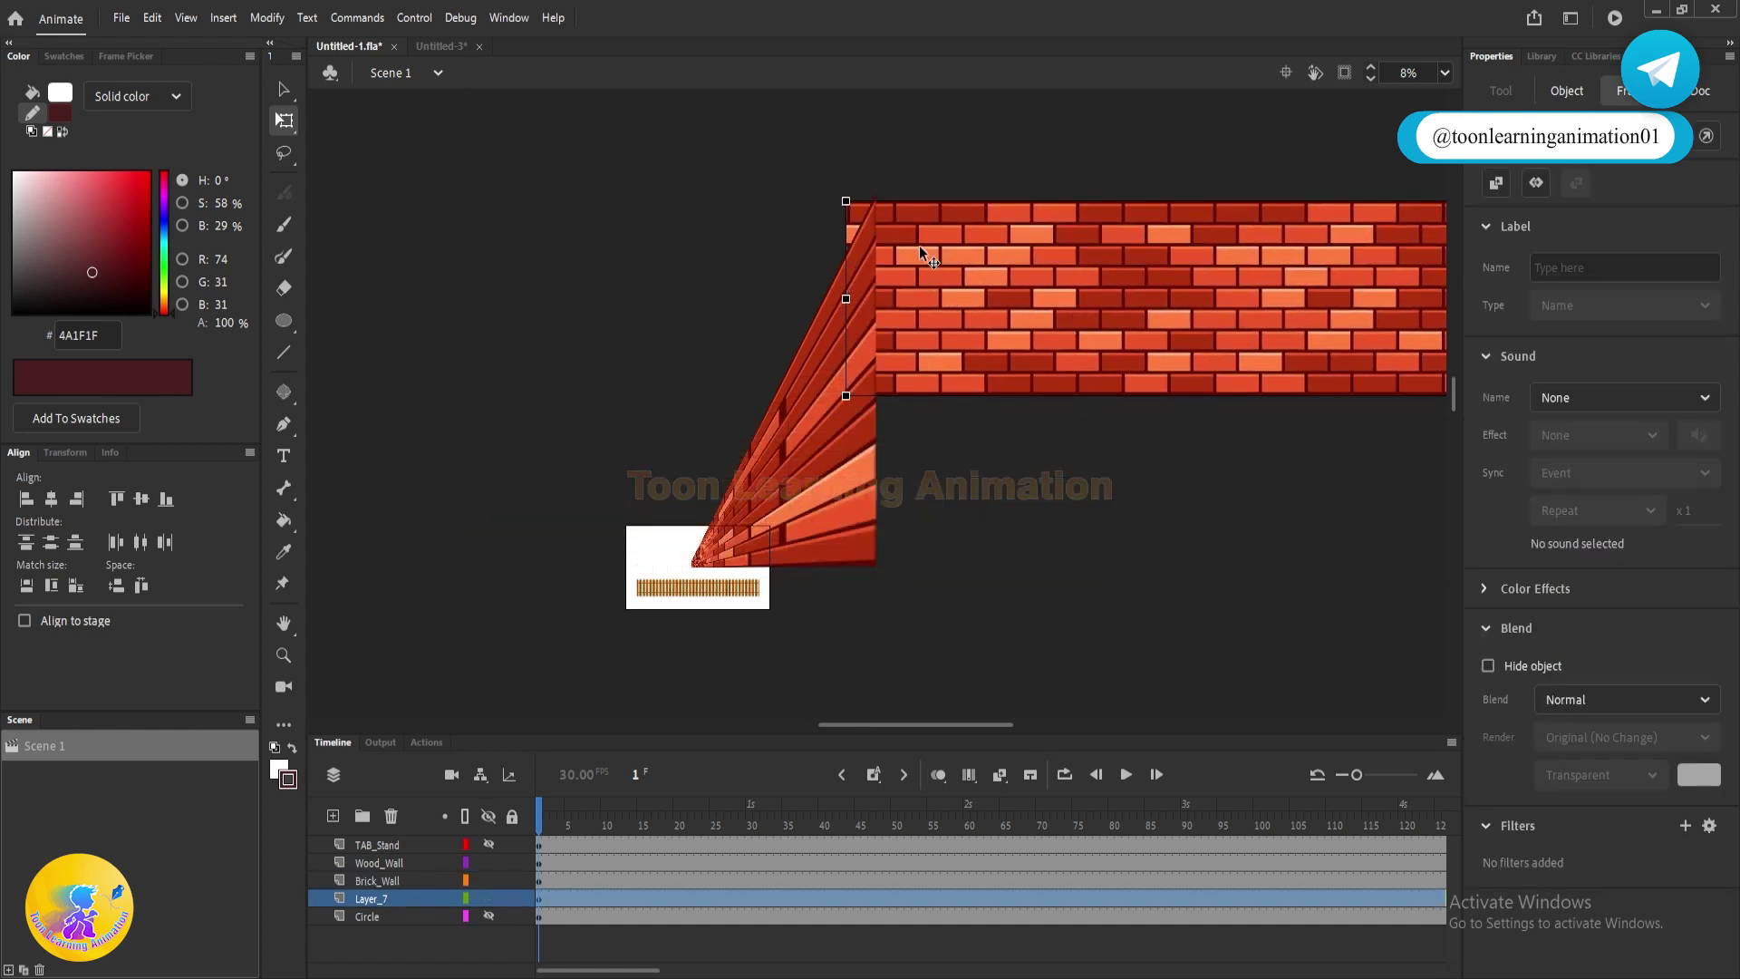
scroll(920, 247, up, 3)
drag(932, 257, 996, 257)
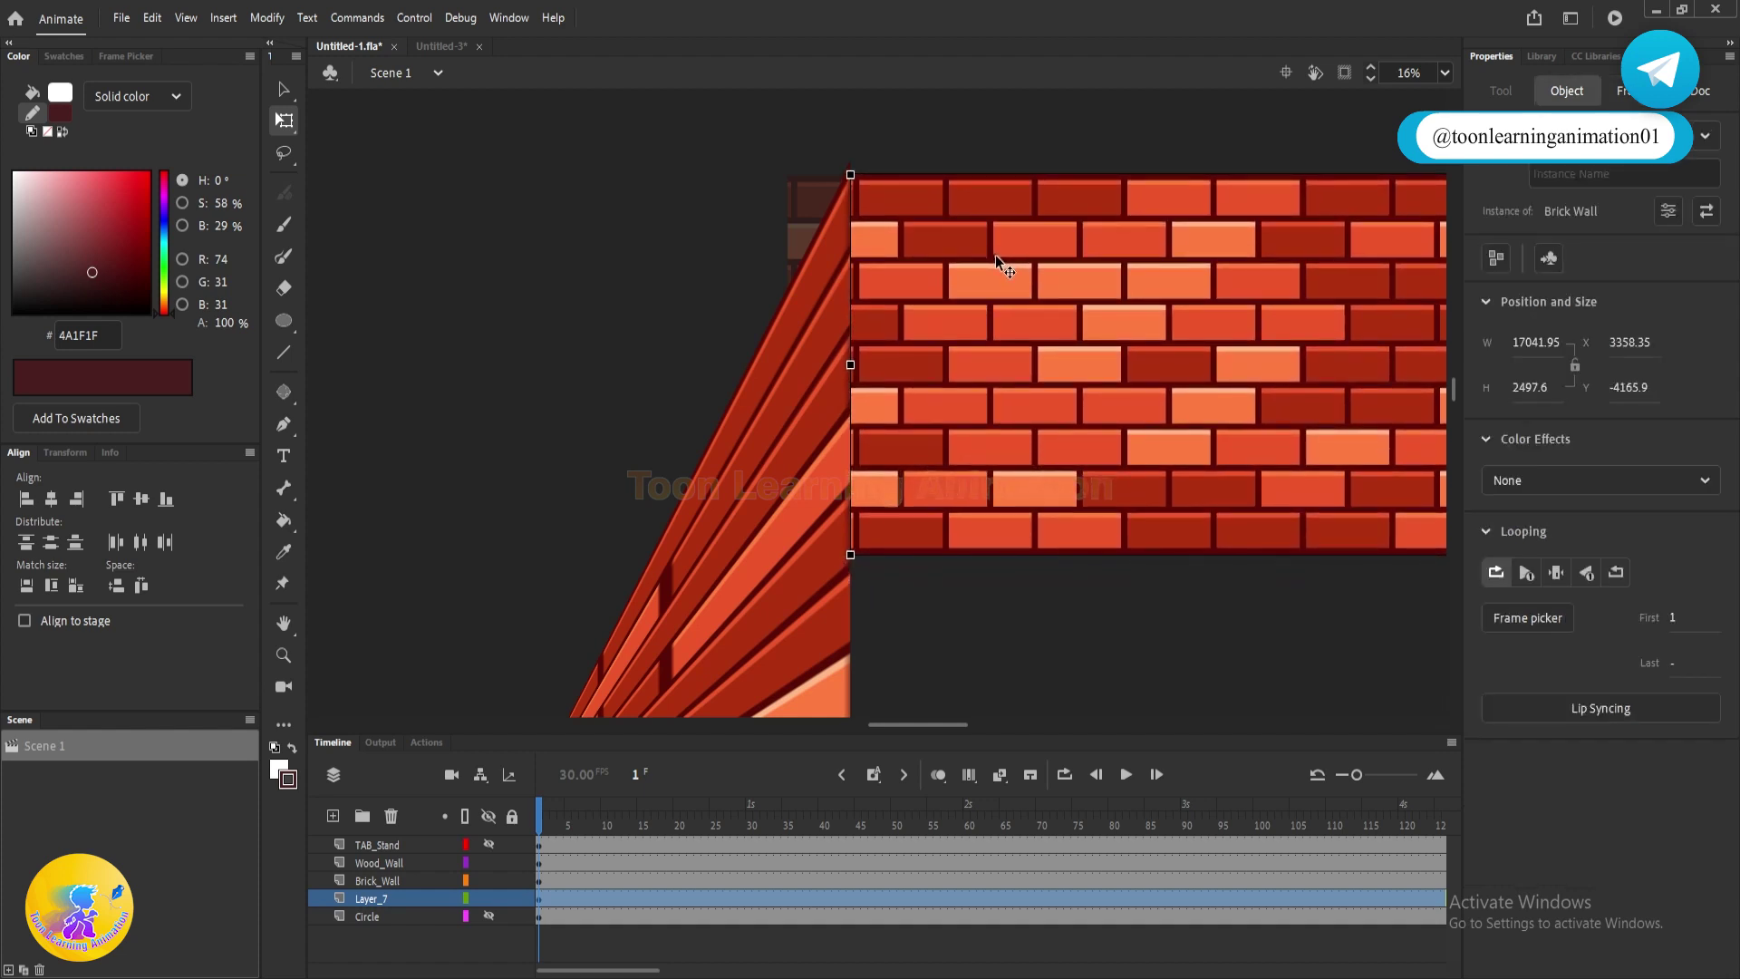
scroll(887, 263, down, 3)
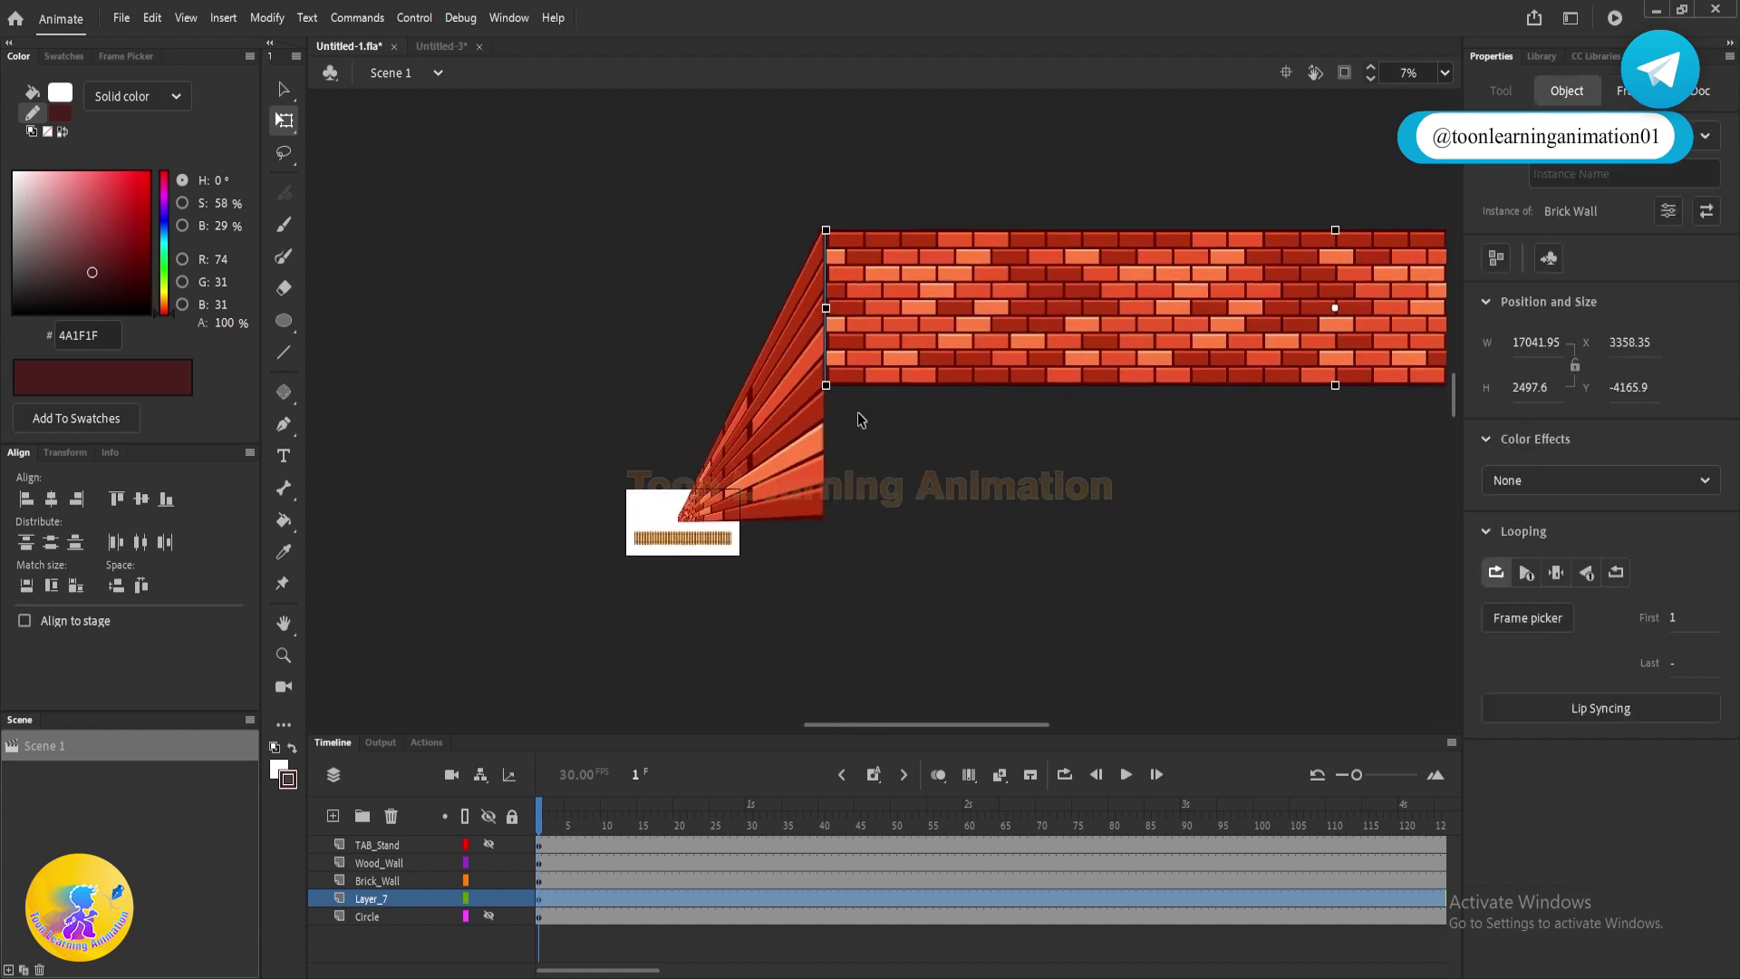
- Stretch the flat wall's height to about 3470 px and align its top with the perspective wall's upper corner
drag(1336, 386, 1336, 470)
key(ctrl+z)
drag(1336, 387, 1337, 417)
drag(990, 263, 986, 287)
click(975, 461)
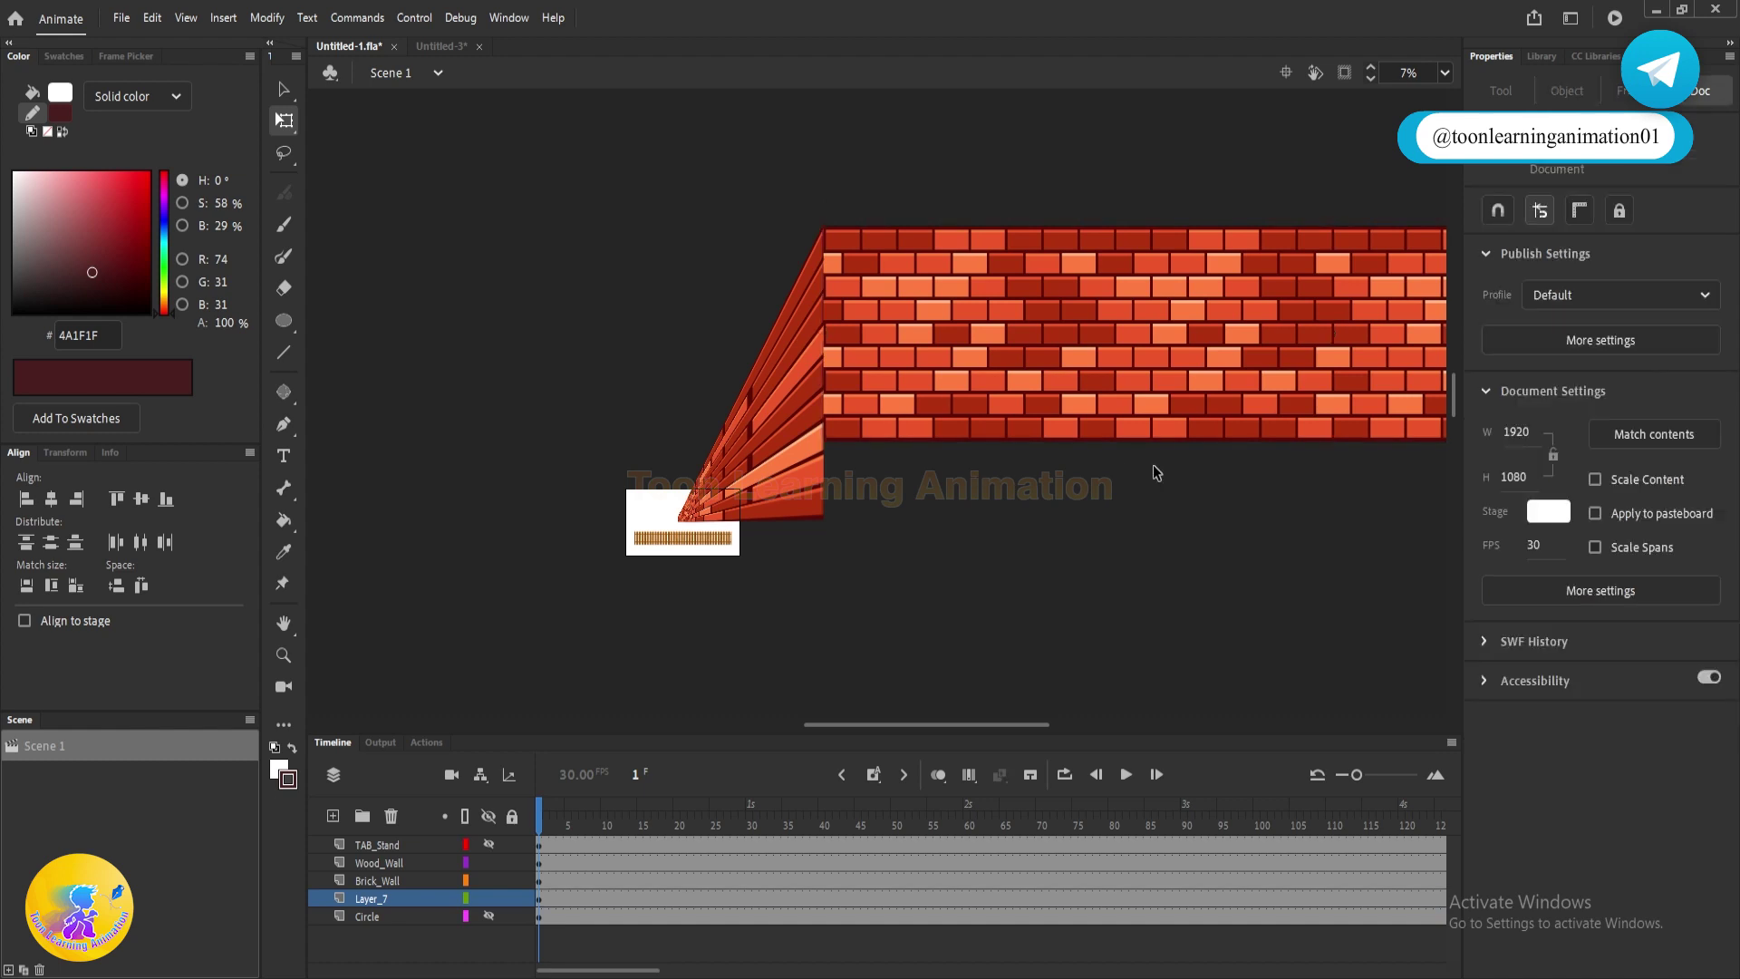
- Place a duplicate of the flat brick wall directly beneath it and line up both pieces behind the perspective wall's edge
scroll(905, 392, up, 3)
scroll(987, 334, down, 1)
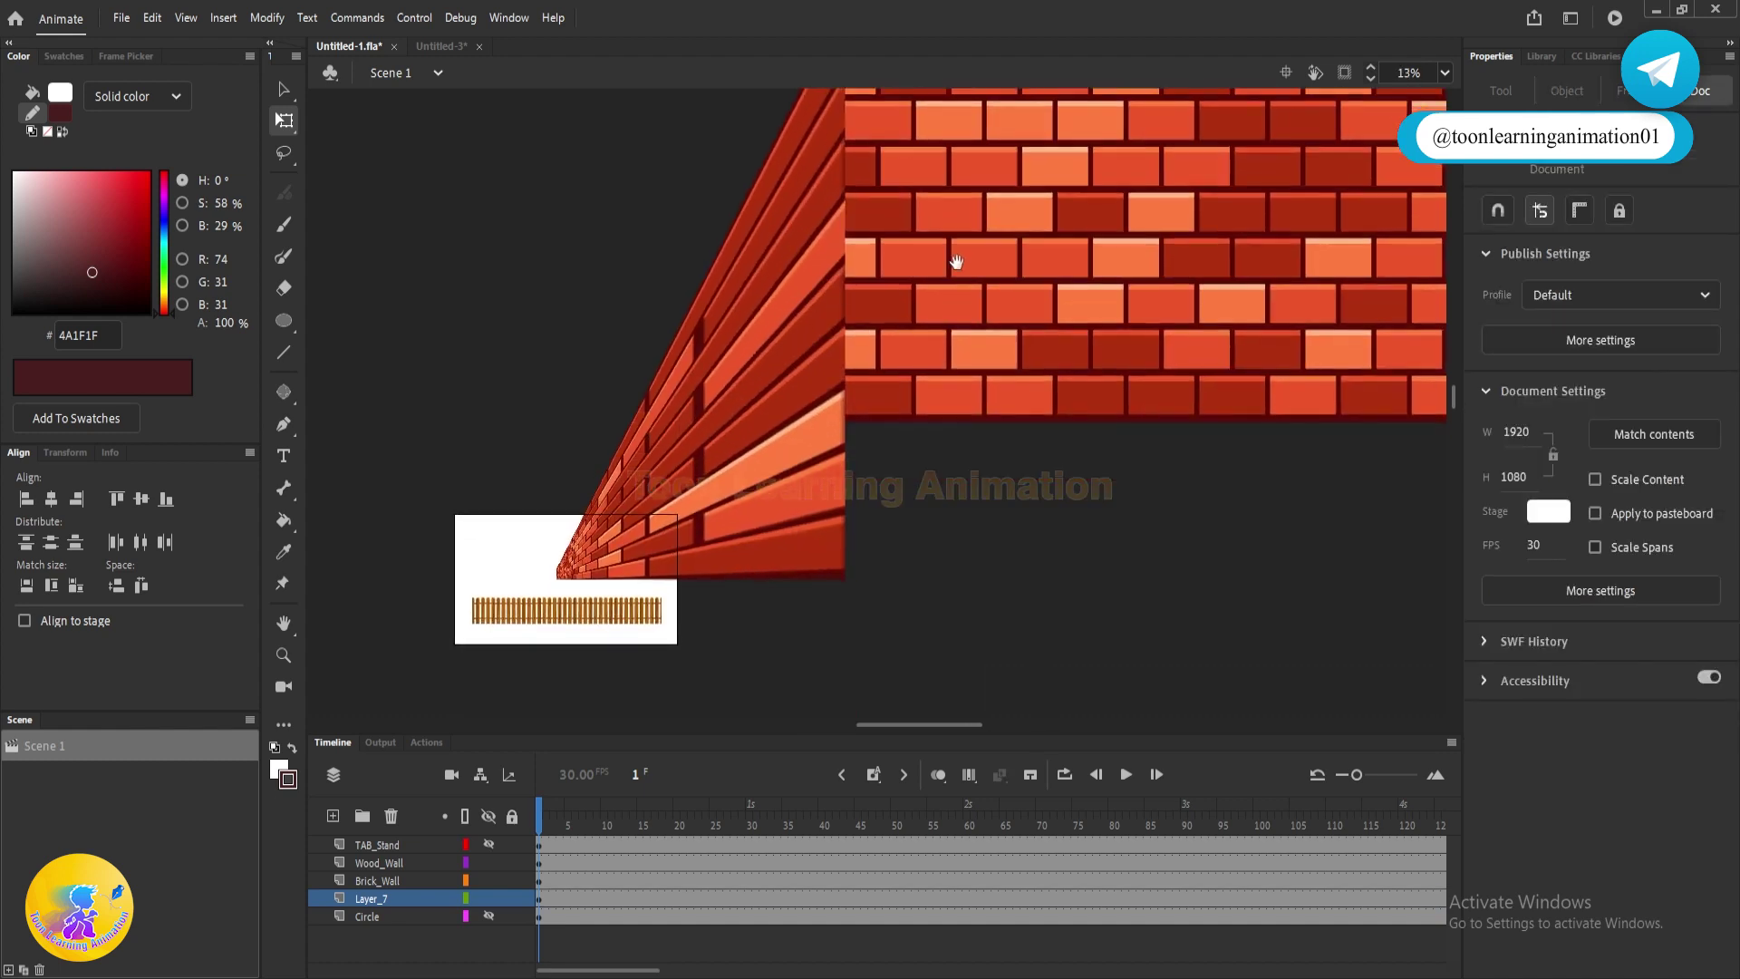
drag(986, 332, 997, 737)
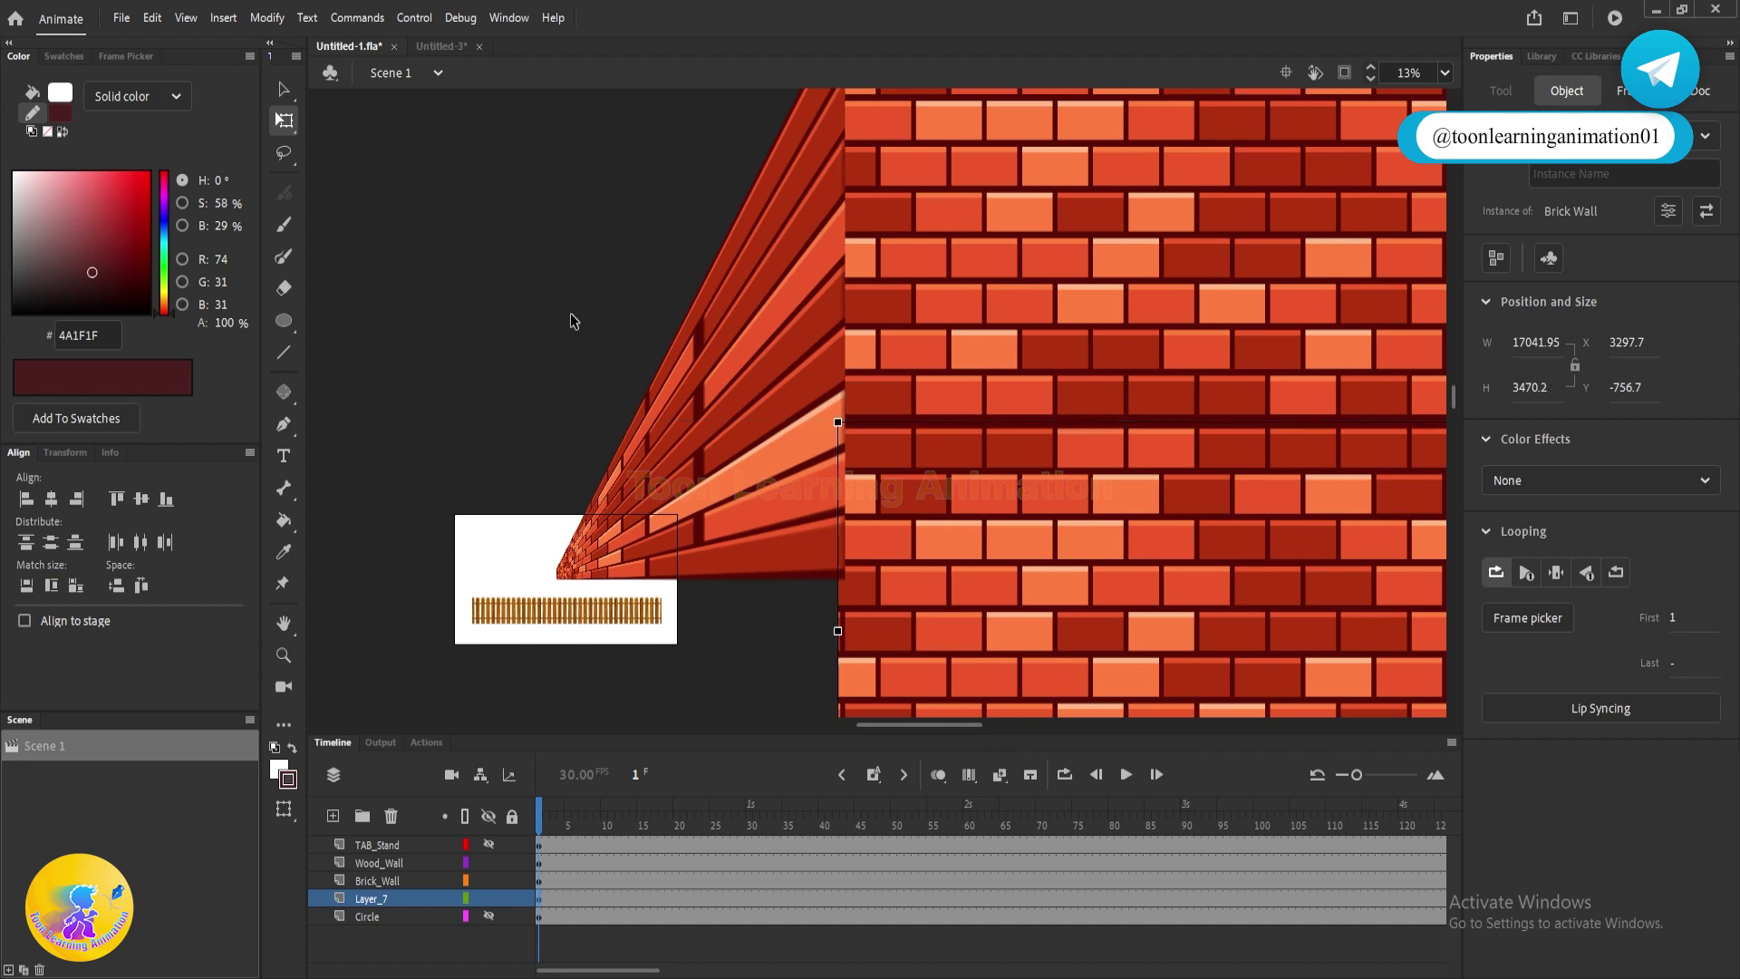
click(571, 323)
mouse_move(727, 264)
mouse_down()
mouse_move(843, 318)
mouse_move(1006, 338)
mouse_move(630, 344)
mouse_move(653, 421)
mouse_move(700, 388)
mouse_move(714, 268)
mouse_up()
drag(954, 303, 1042, 381)
key(ctrl+z)
drag(819, 452, 731, 432)
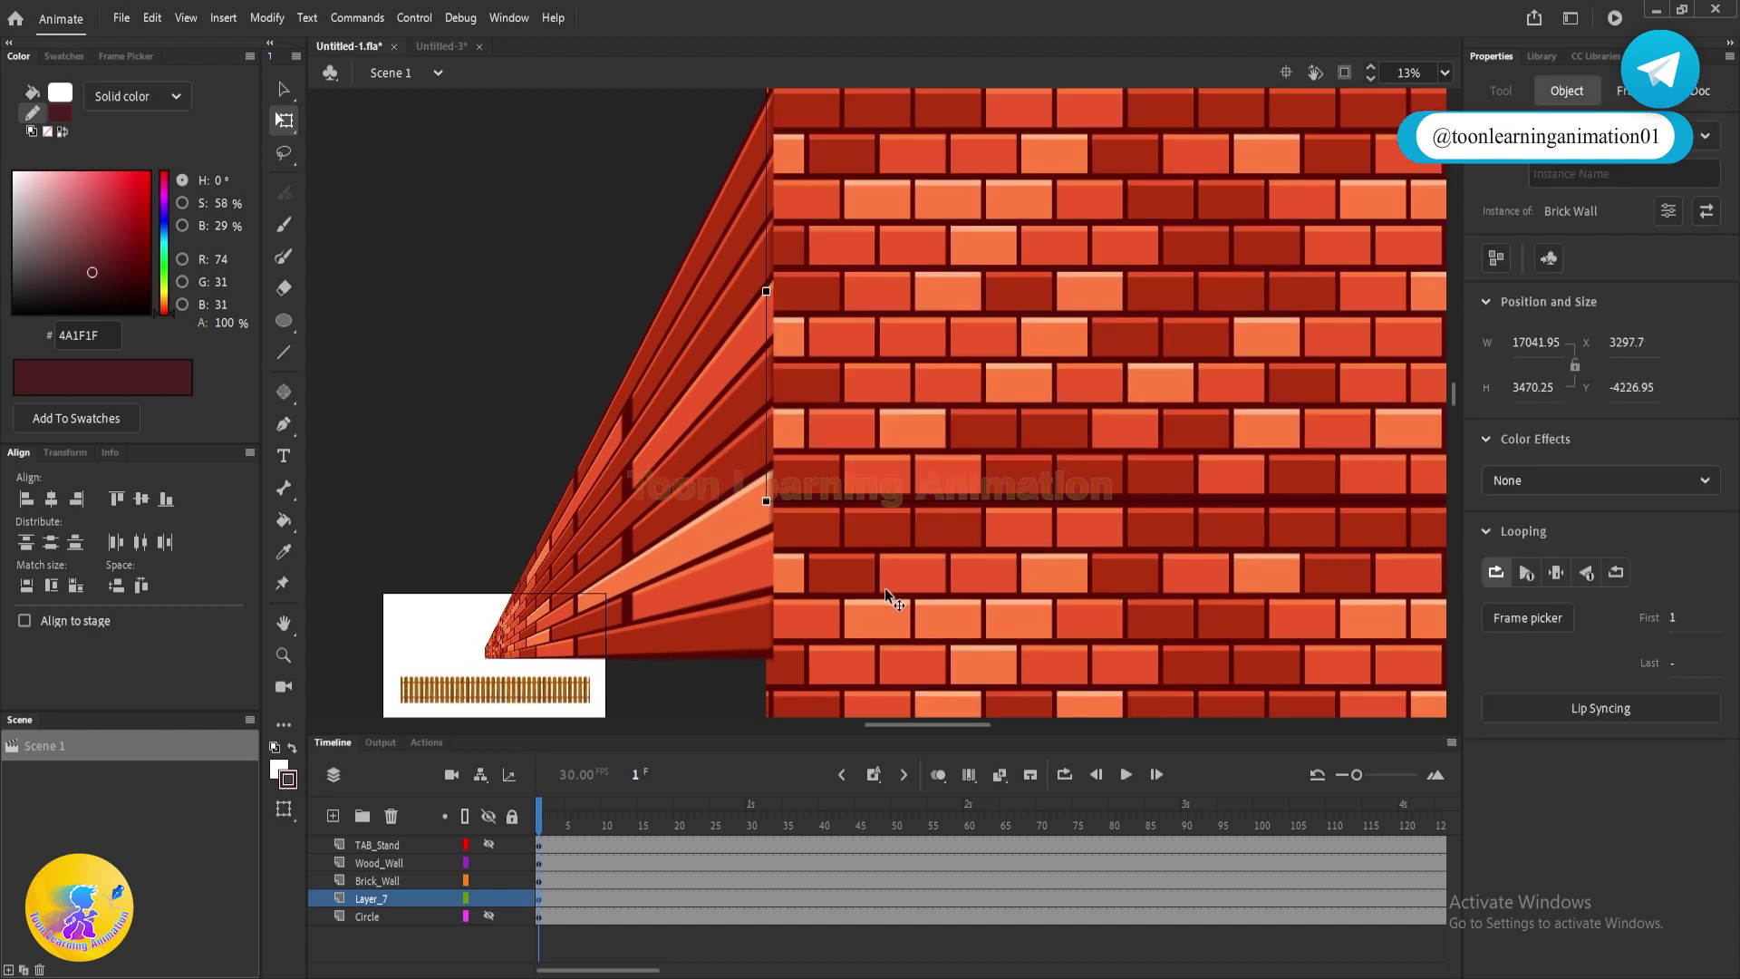
- Delete both flat brick wall copies from Layer_7
key(Delete)
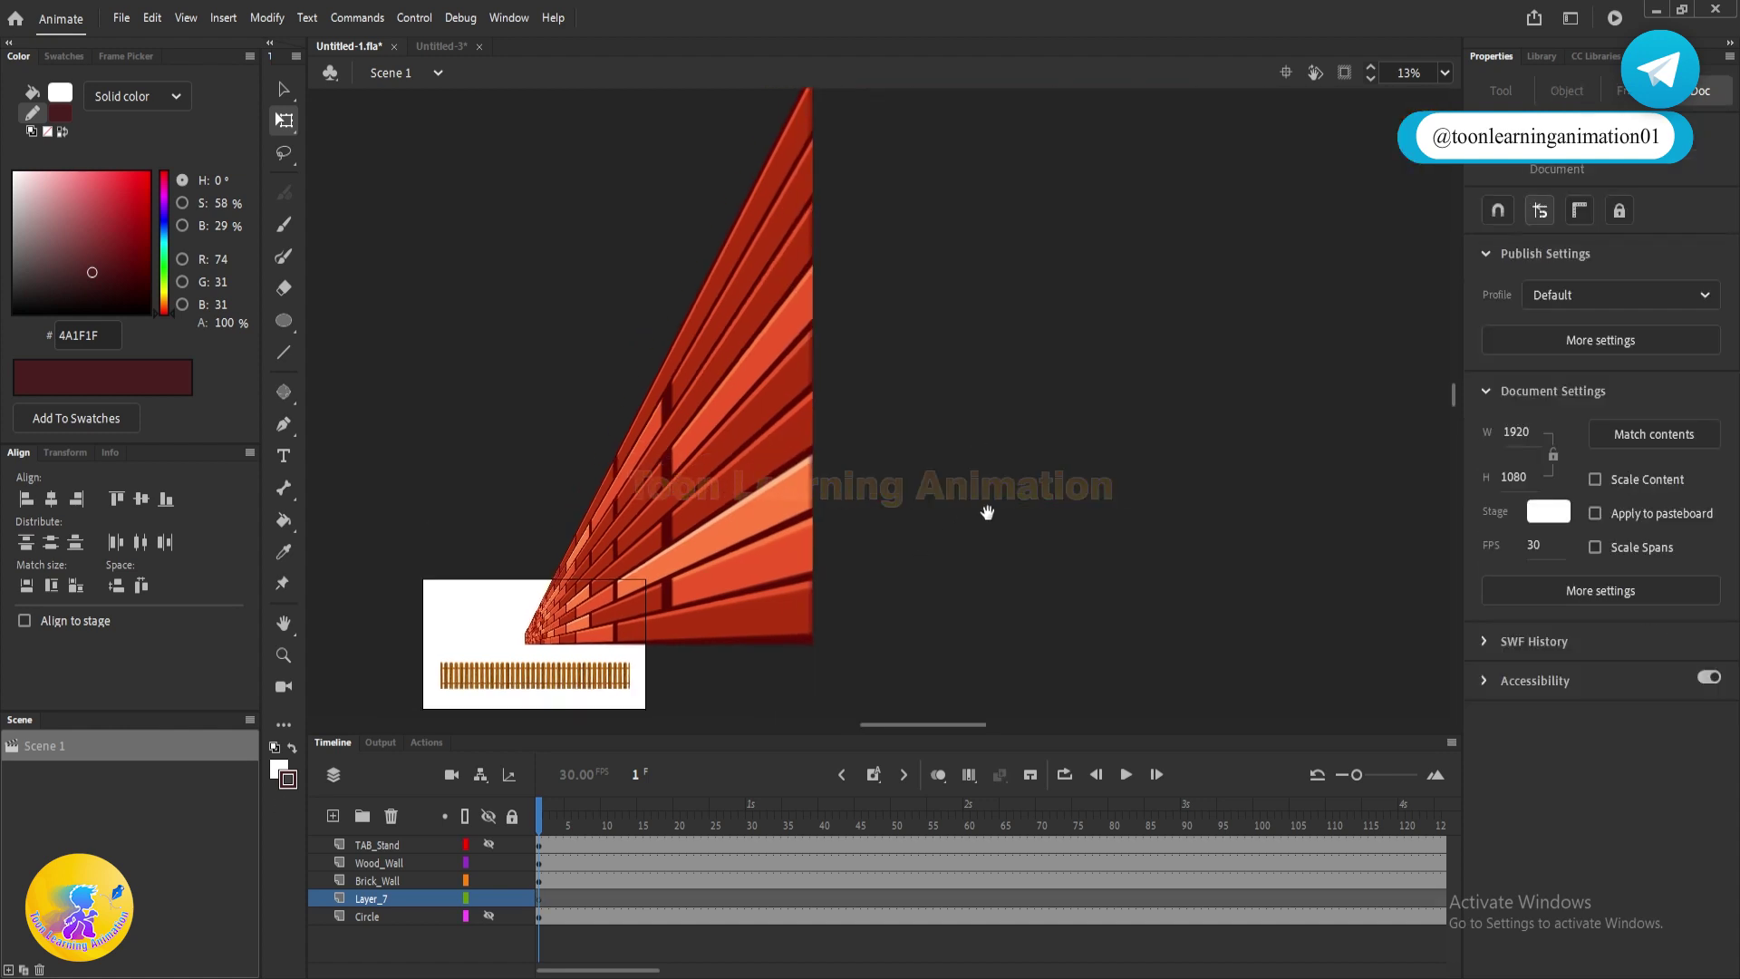
key(v)
scroll(692, 638, up, 1)
drag(672, 625, 765, 529)
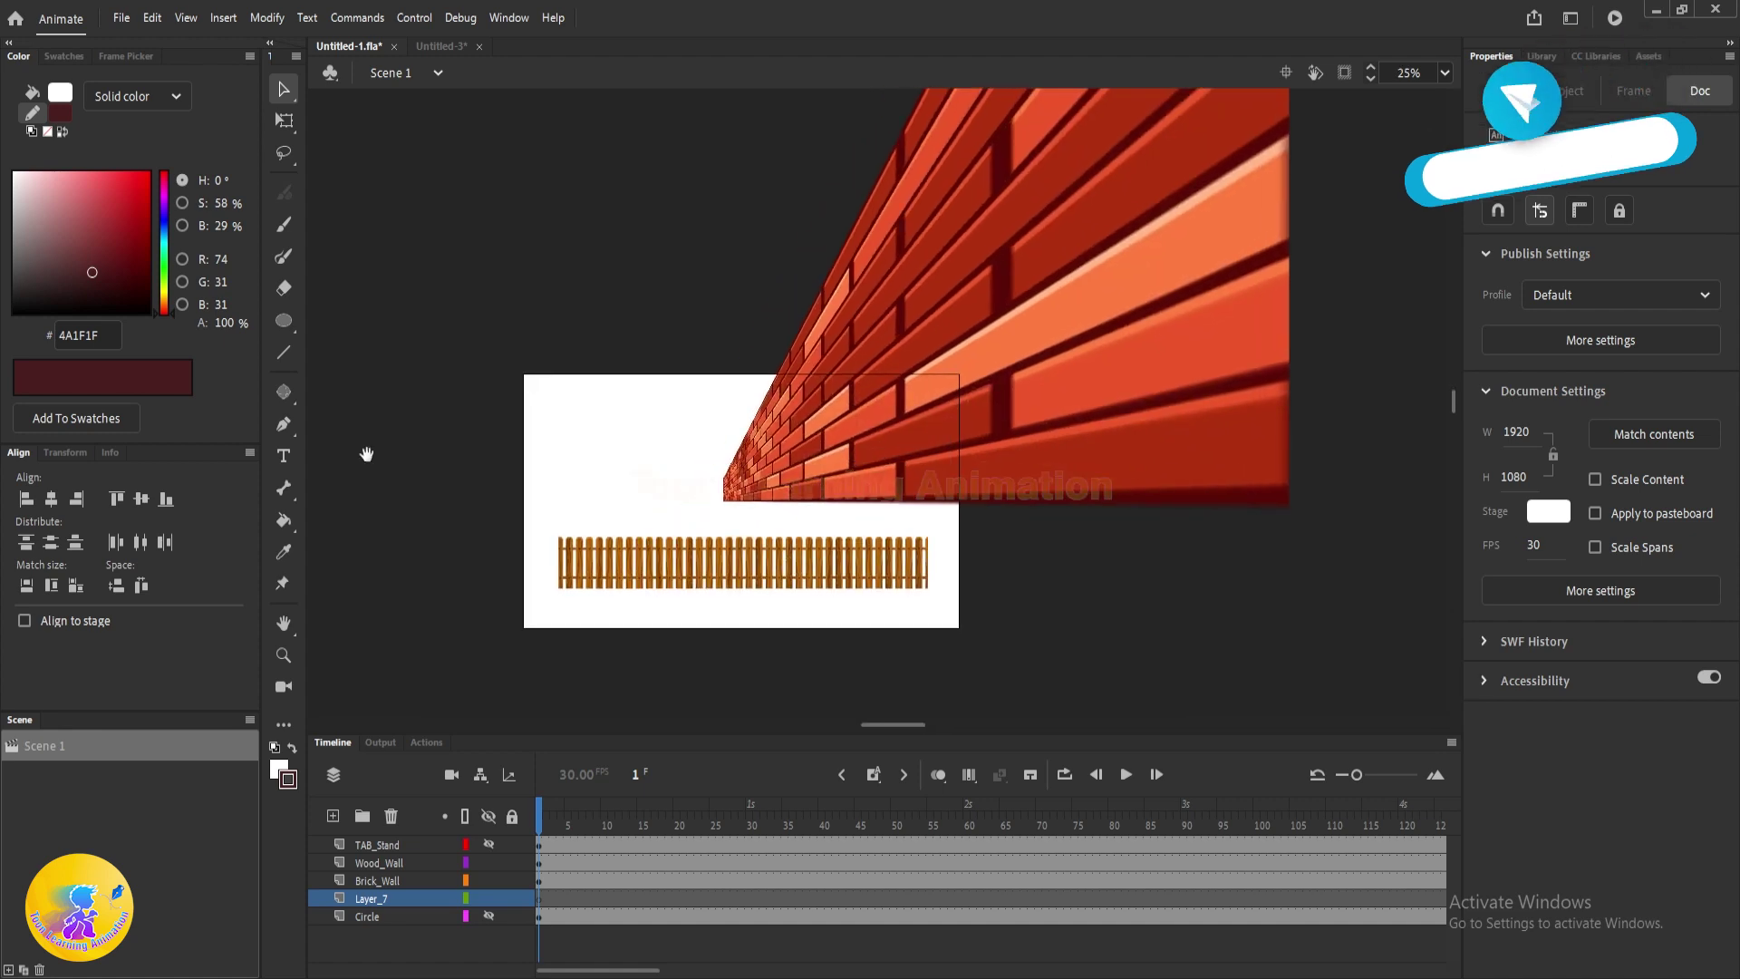
- Select the wooden fence with the 3D Rotation tool and try tilting it about its horizontal axis
click(282, 384)
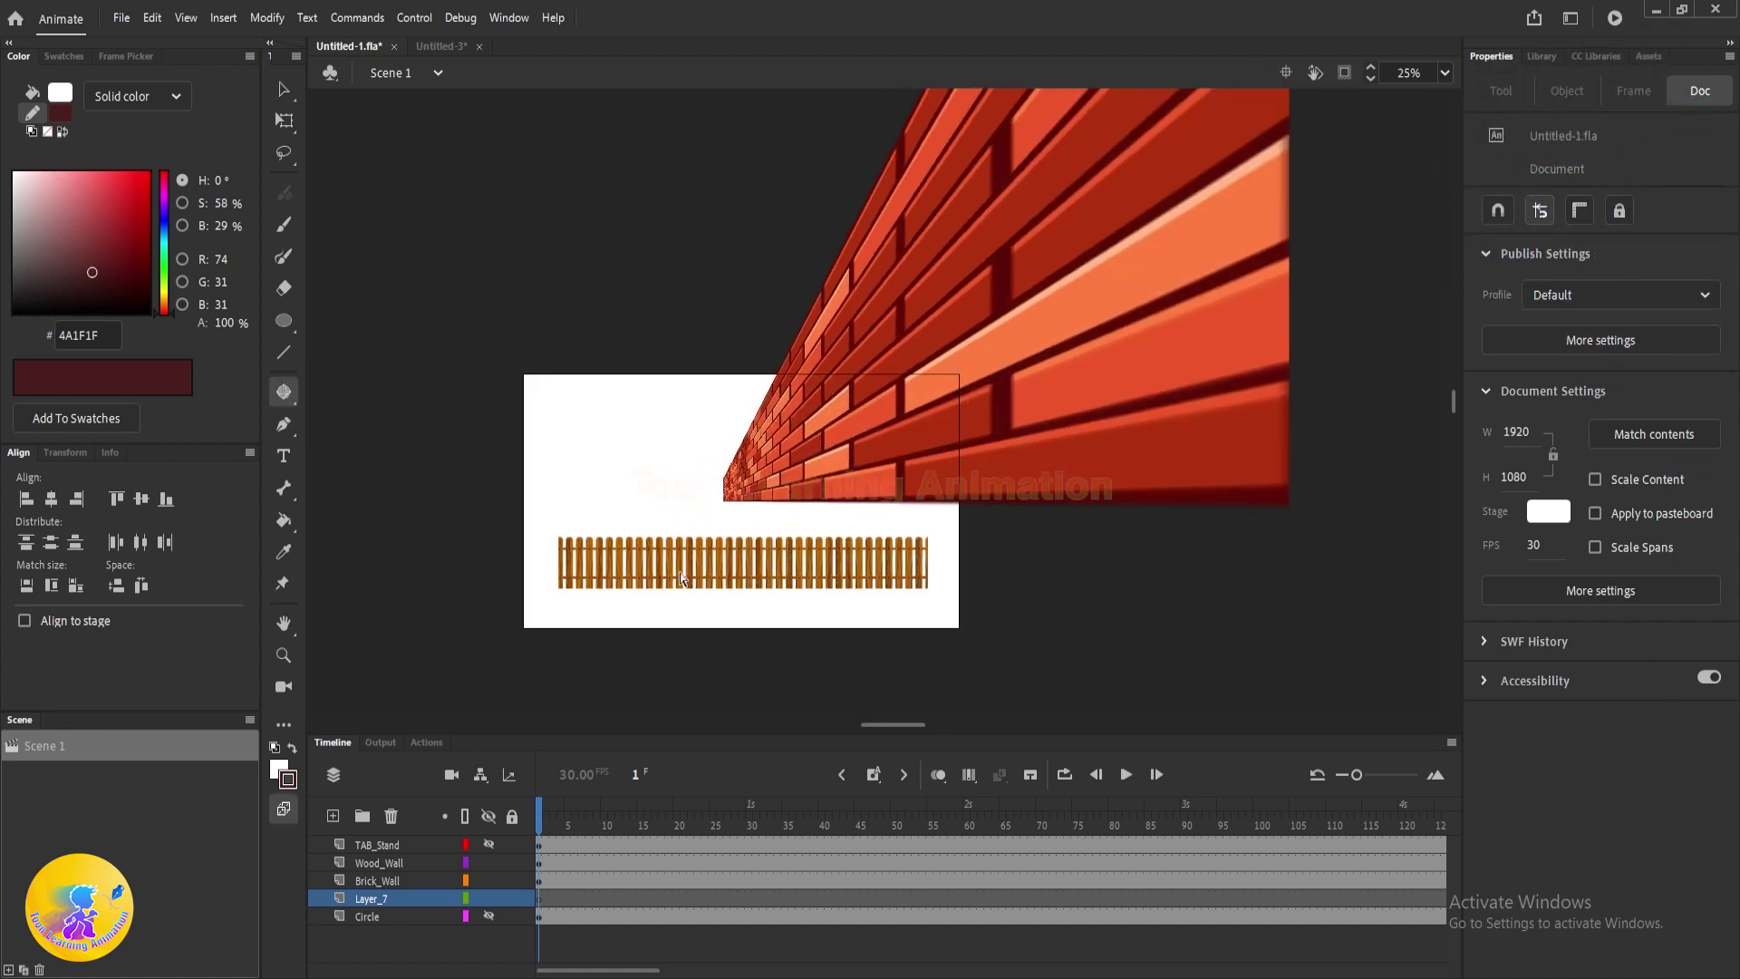
click(743, 584)
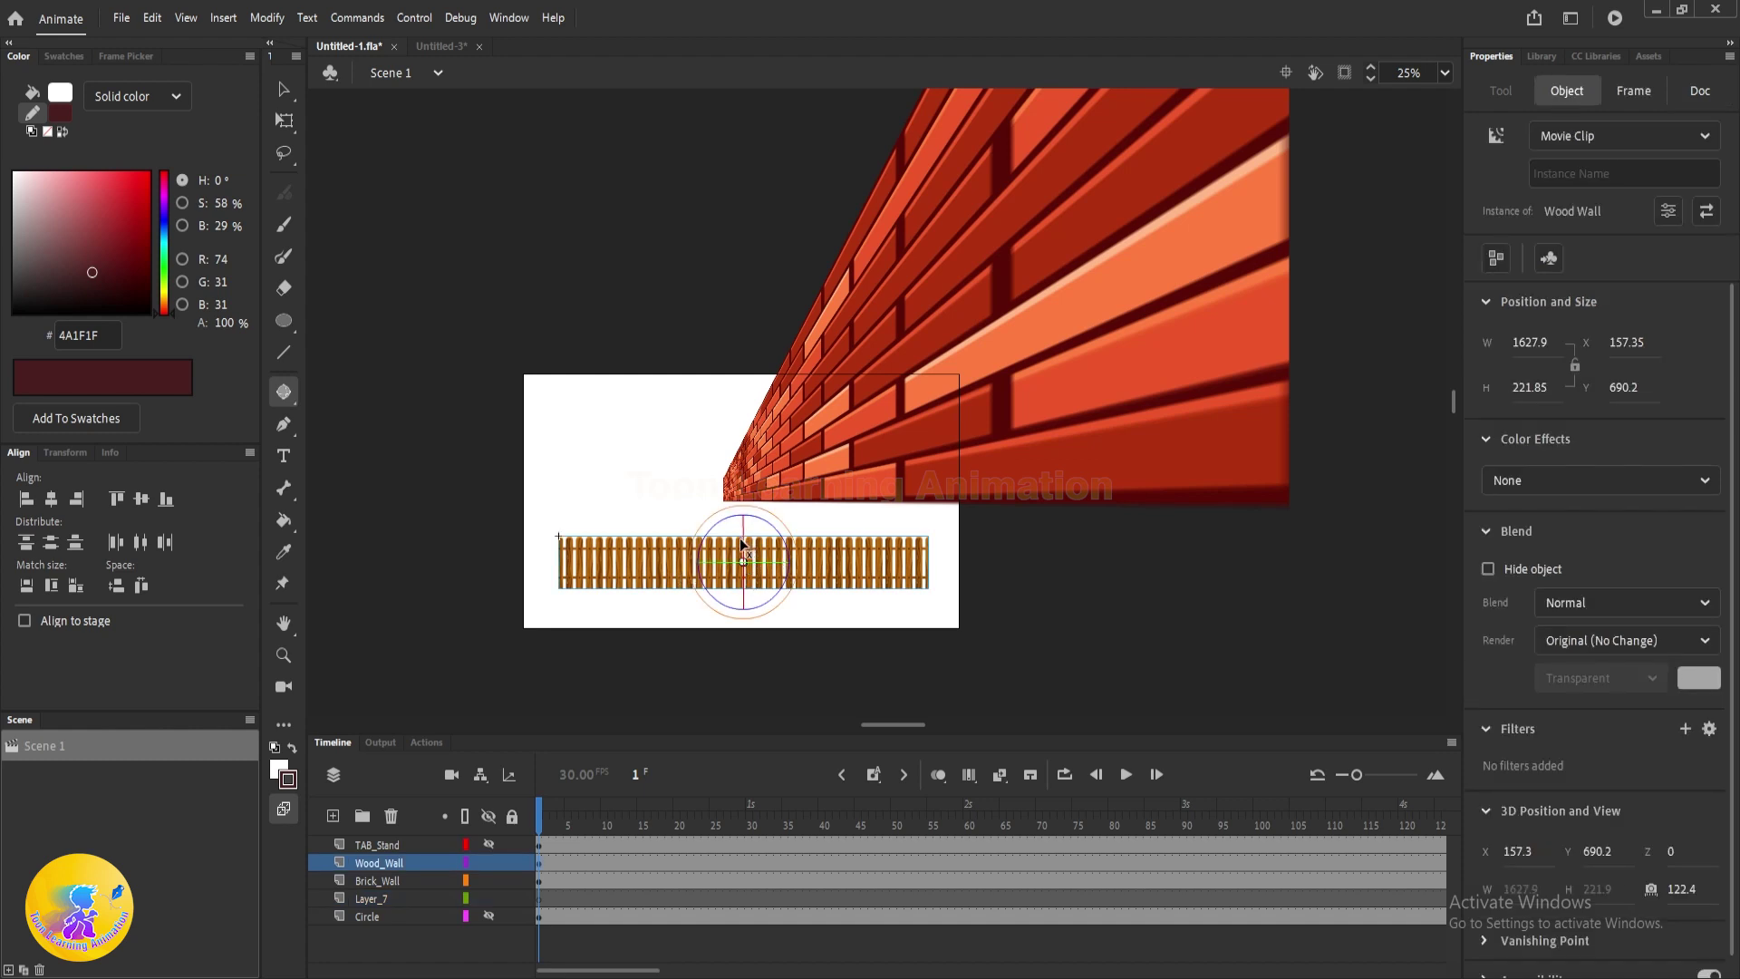
drag(743, 542, 693, 547)
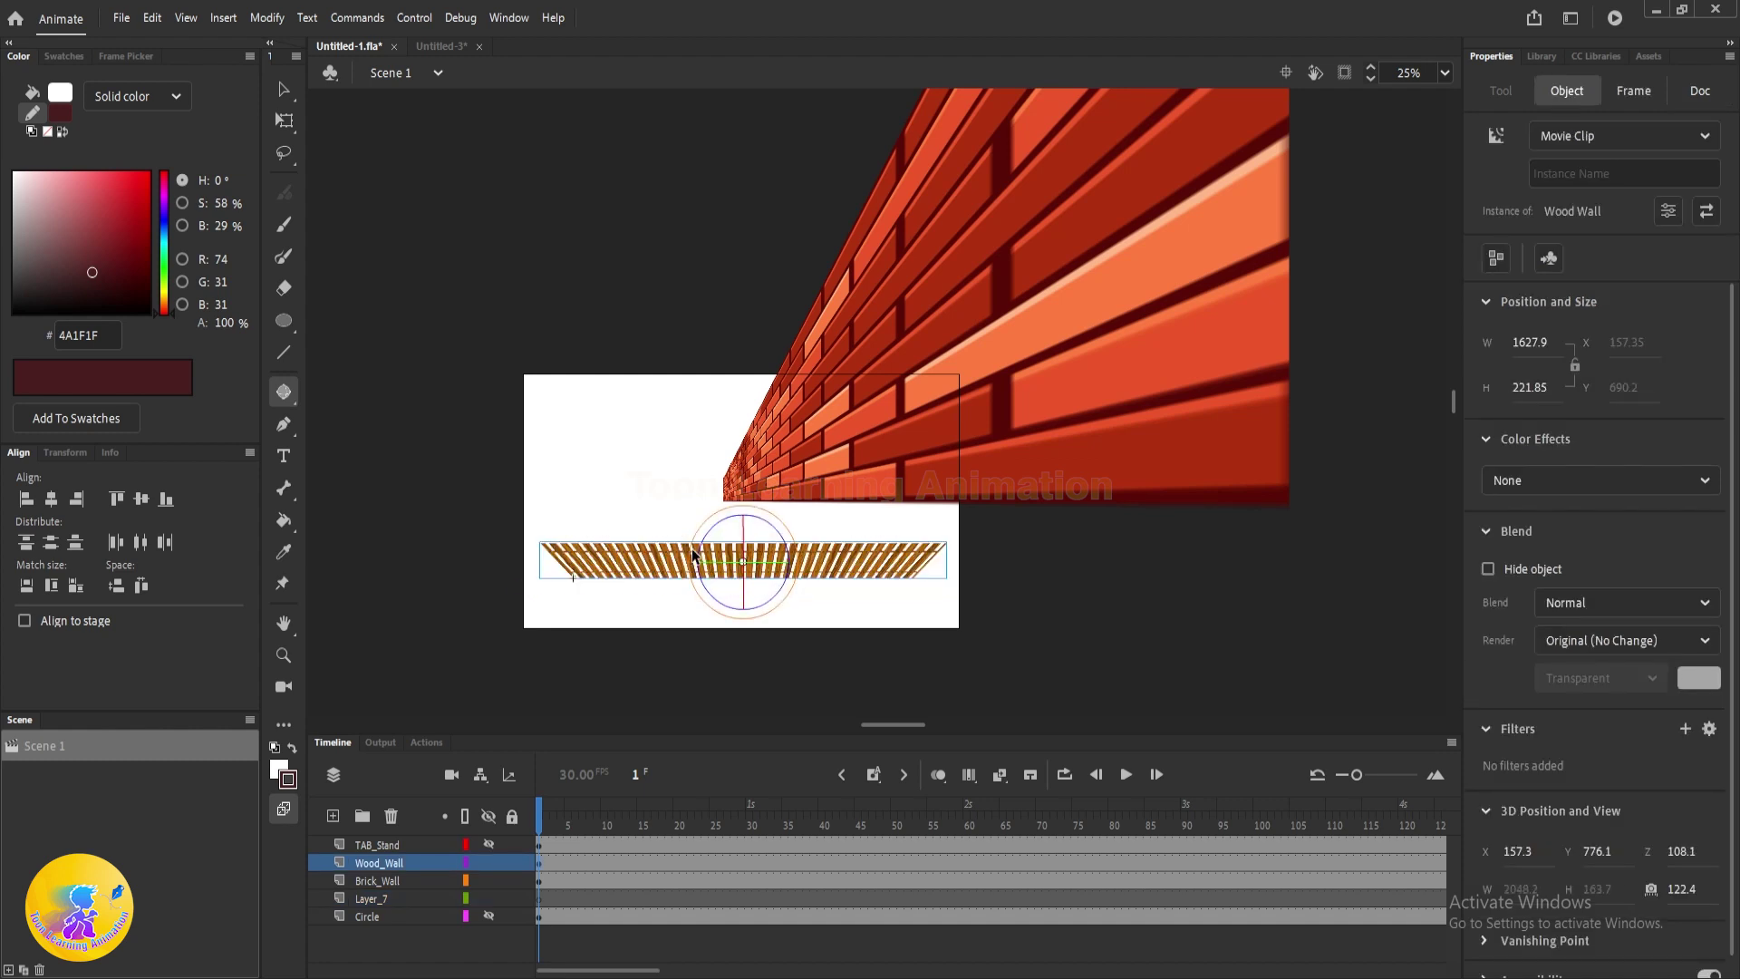
scroll(692, 547, up, 3)
key(ctrl+shift+z)
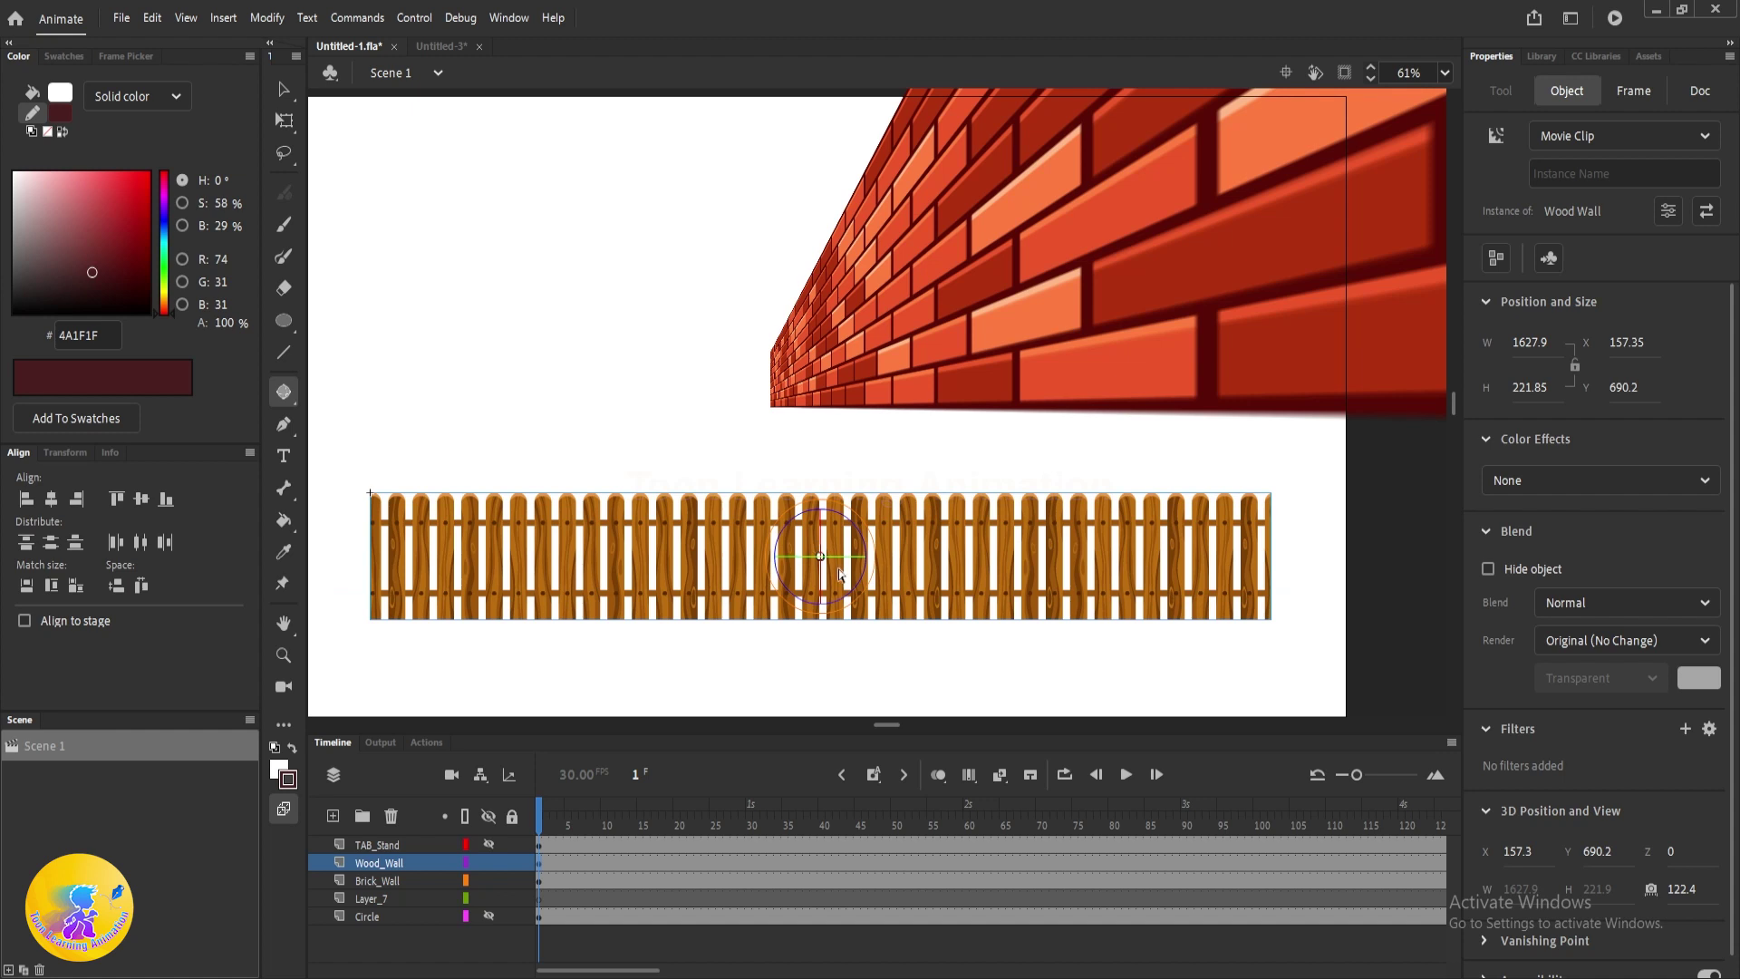
- Rotate the wooden fence in 3D about its vertical axis into steep perspective and inspect its full length beyond the stage
drag(841, 557, 738, 387)
scroll(649, 364, down, 1)
scroll(736, 388, down, 2)
drag(952, 408, 771, 298)
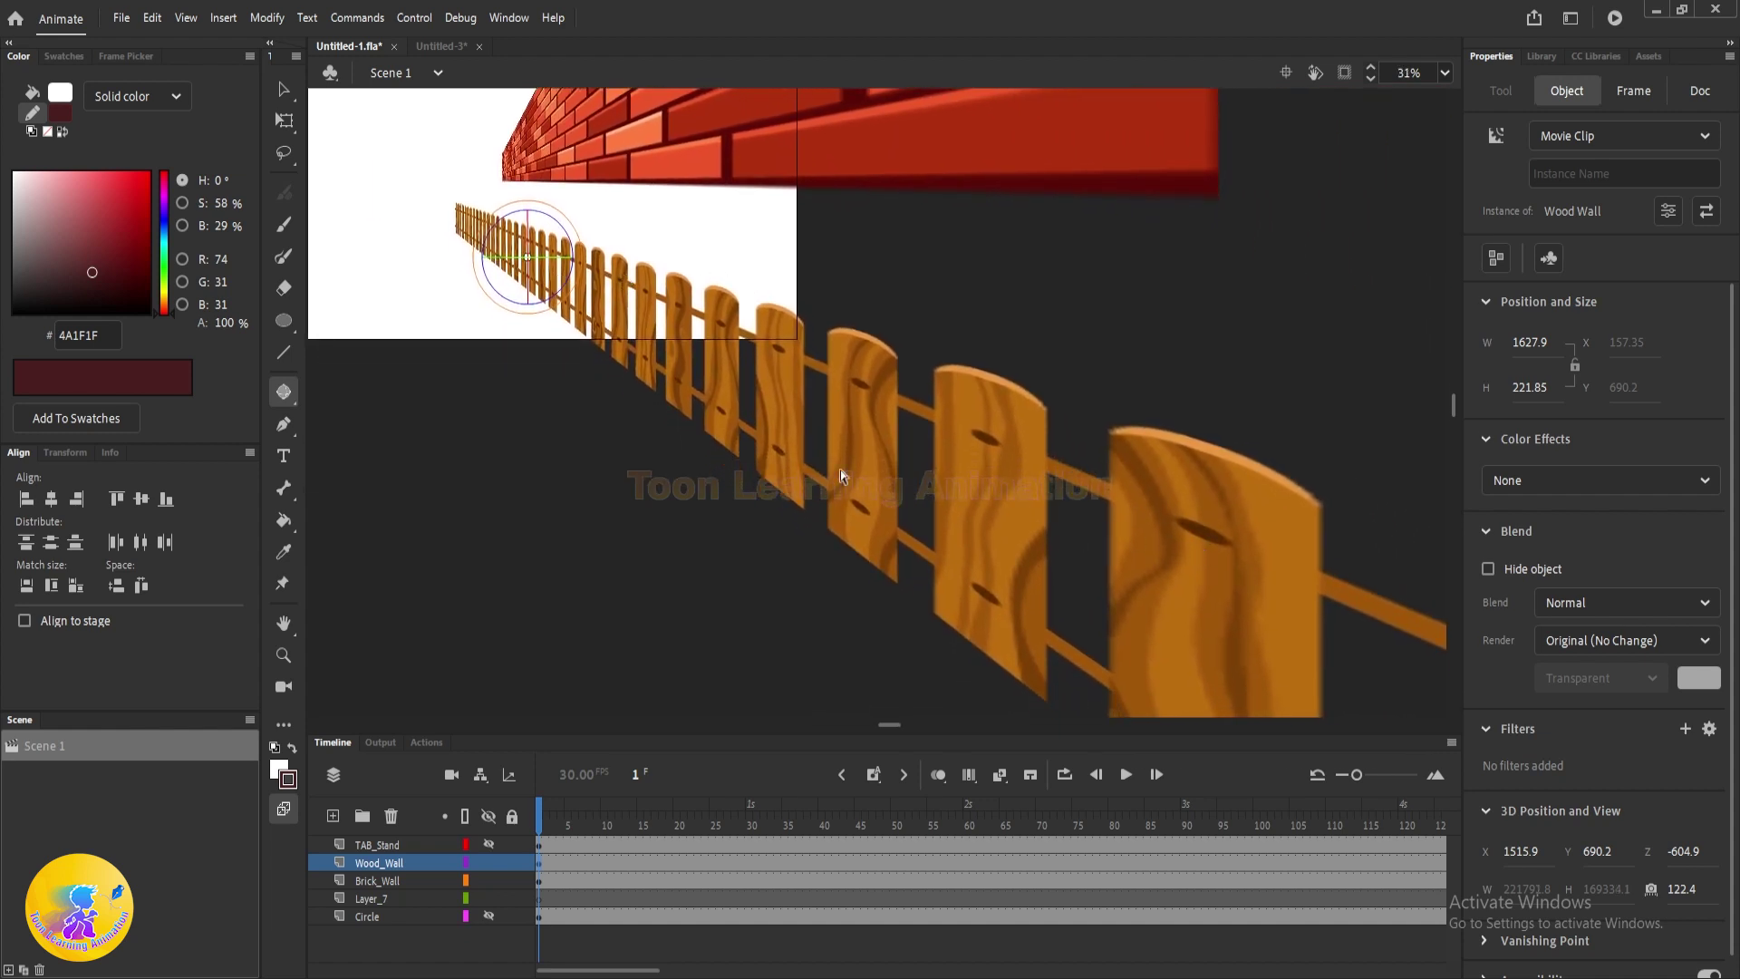
scroll(816, 417, up, 2)
scroll(780, 370, up, 1)
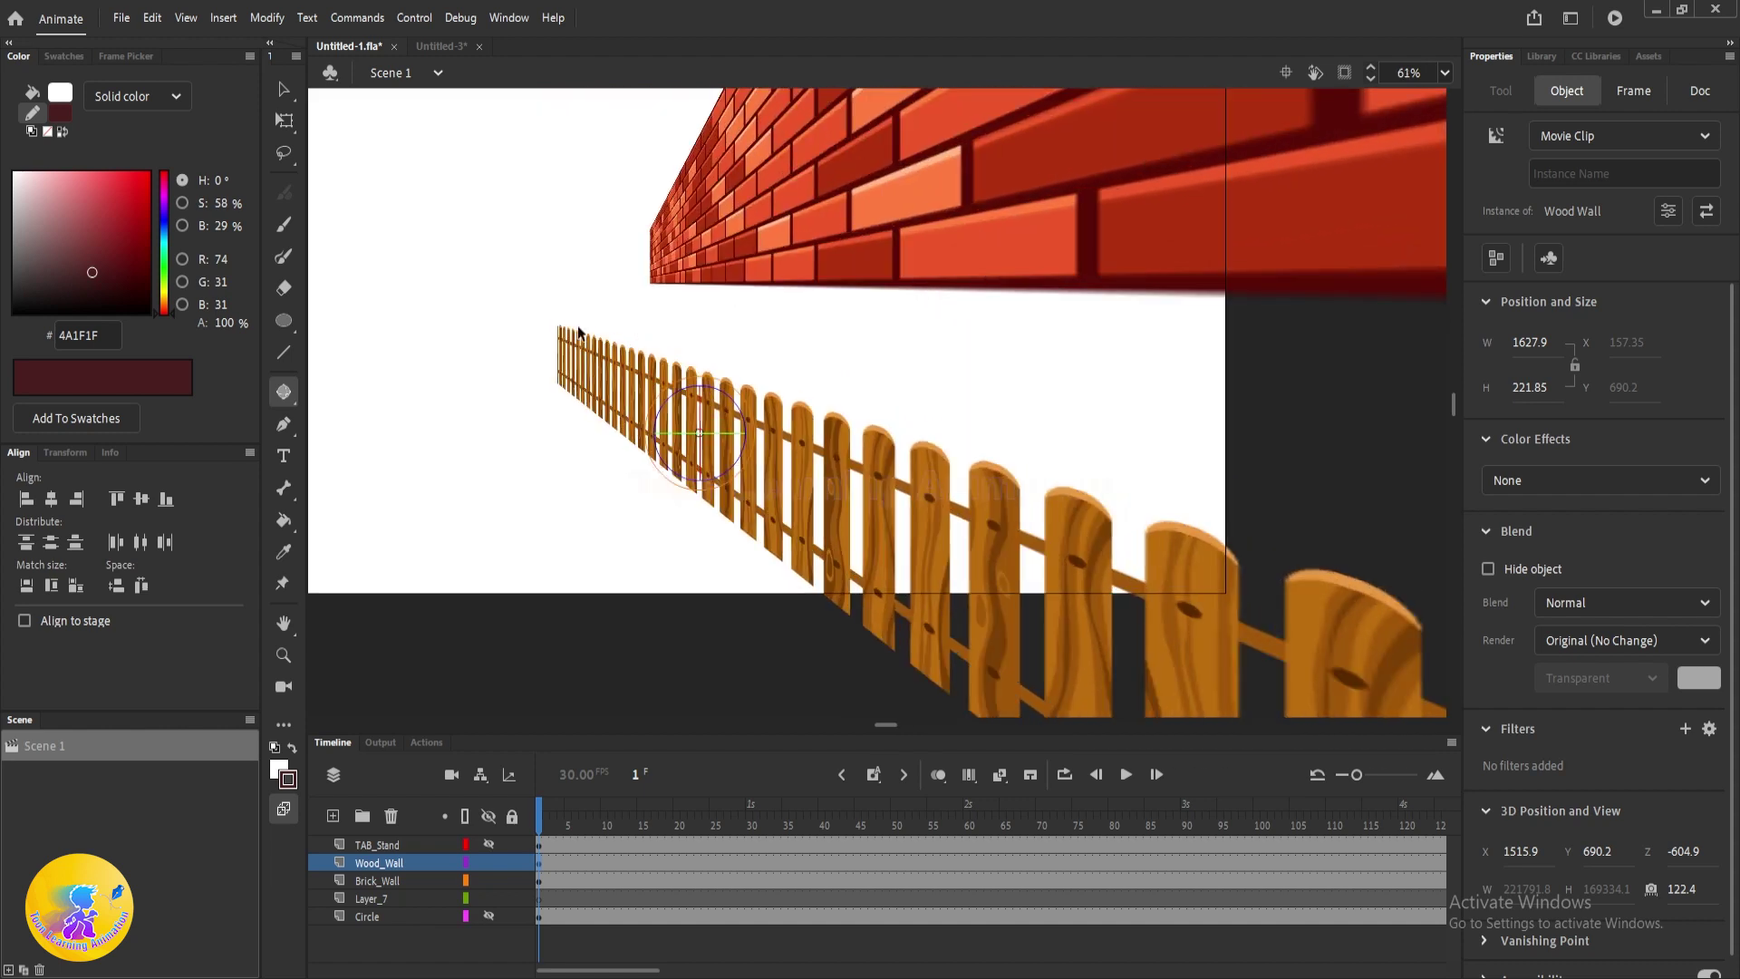
scroll(580, 358, down, 3)
scroll(902, 466, down, 3)
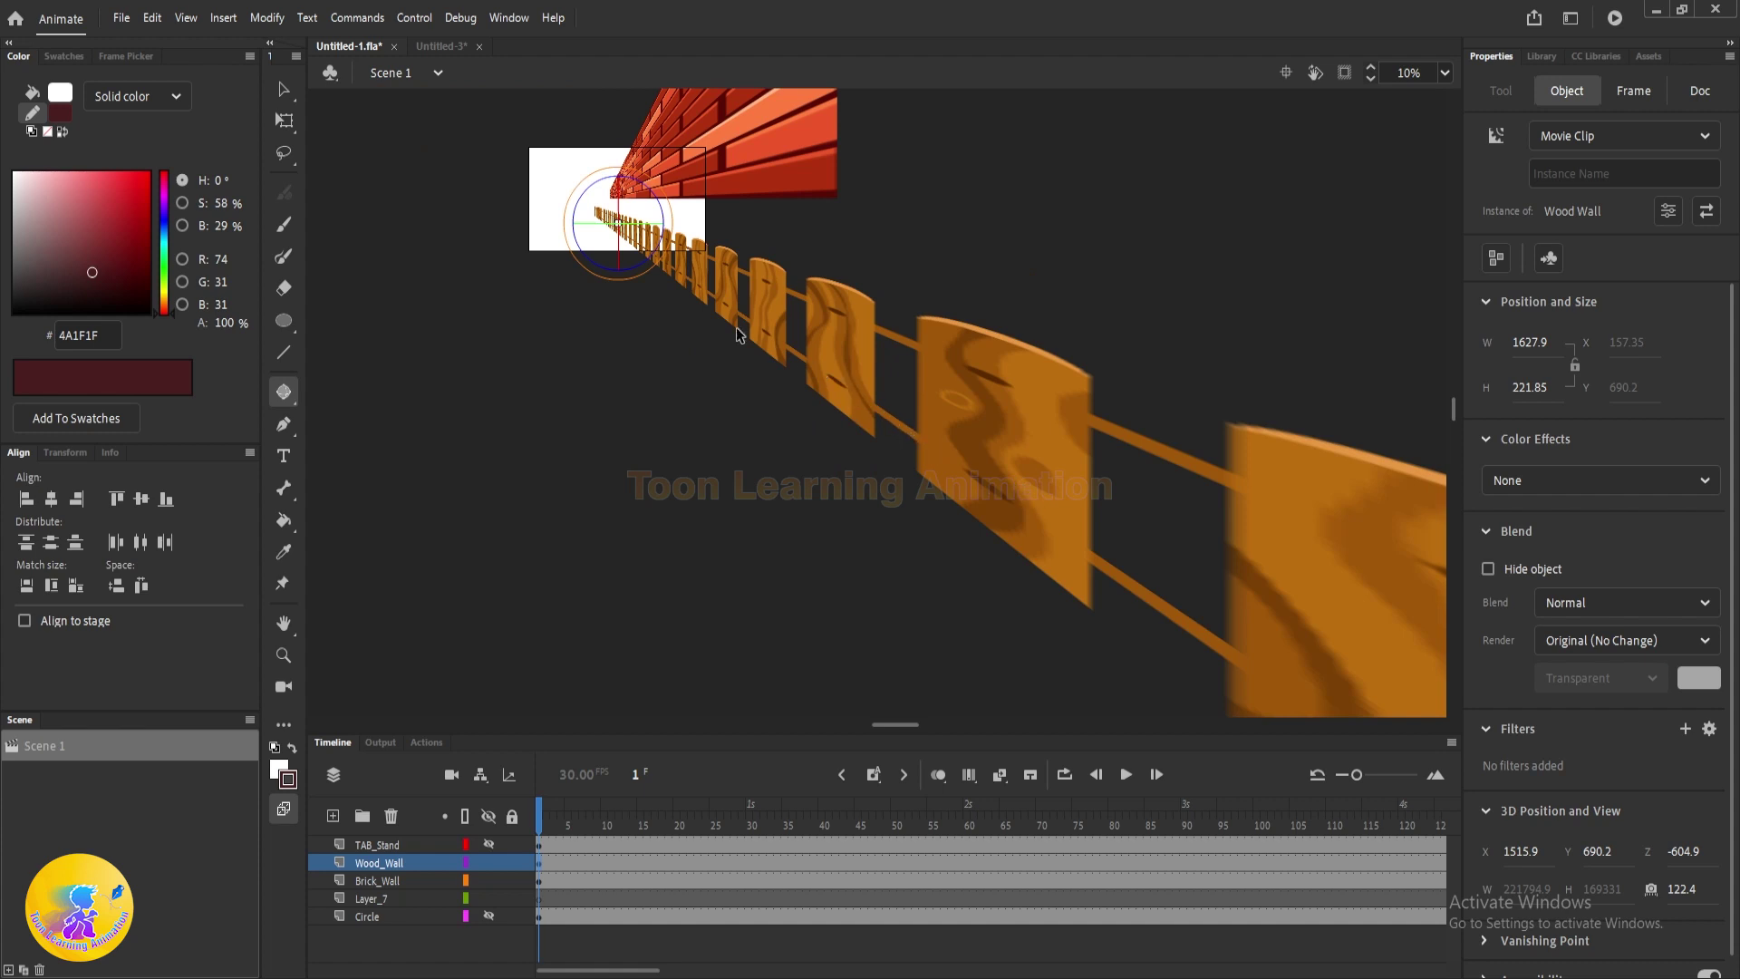
scroll(684, 272, up, 3)
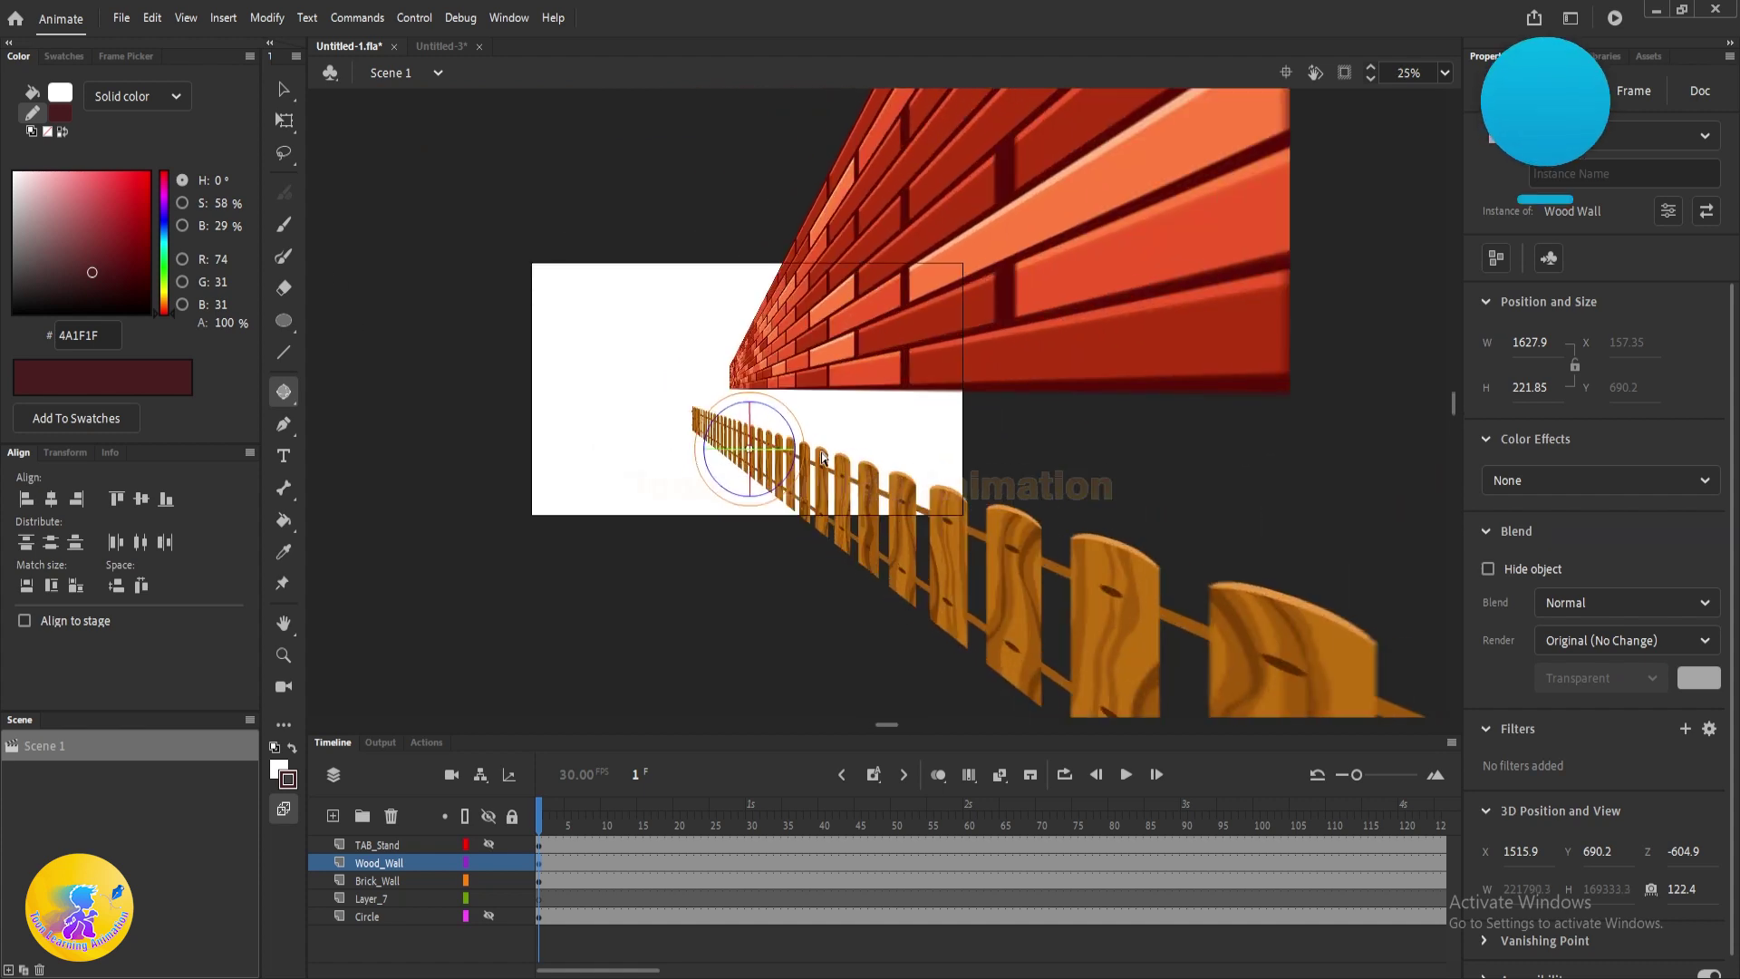
- Hide the Wood_Wall, Brick_Wall and Layer_7 layers and show the Circle layer
key(v)
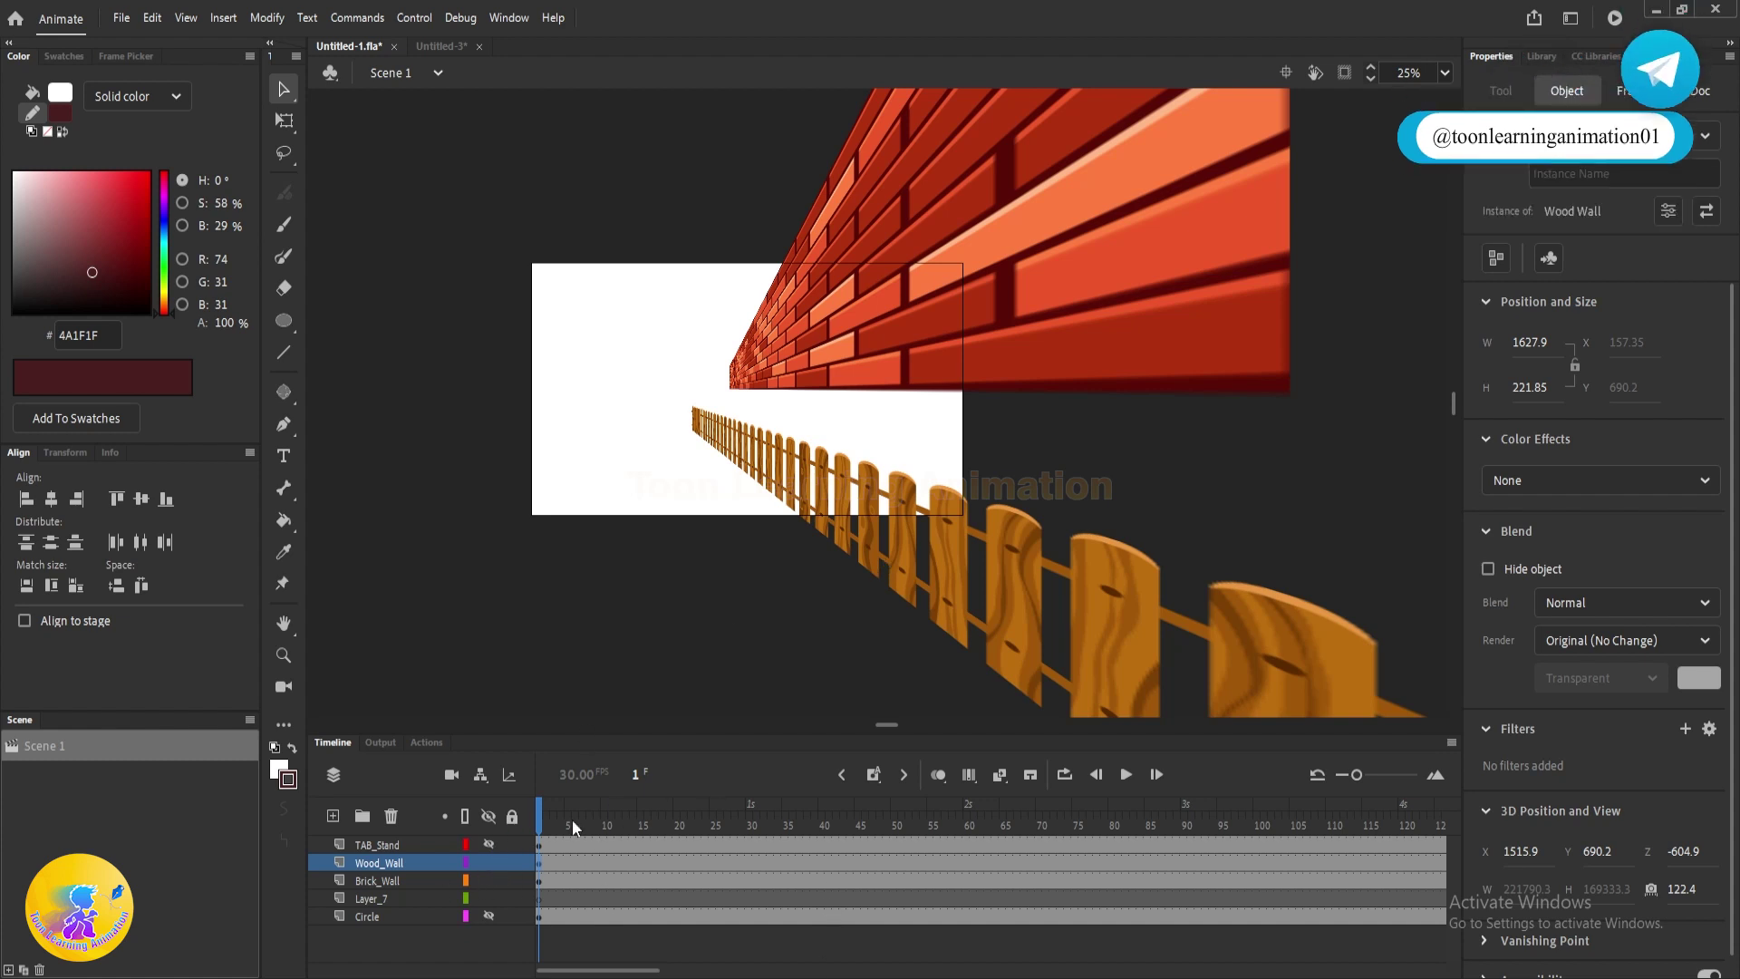
drag(490, 856, 488, 891)
click(487, 915)
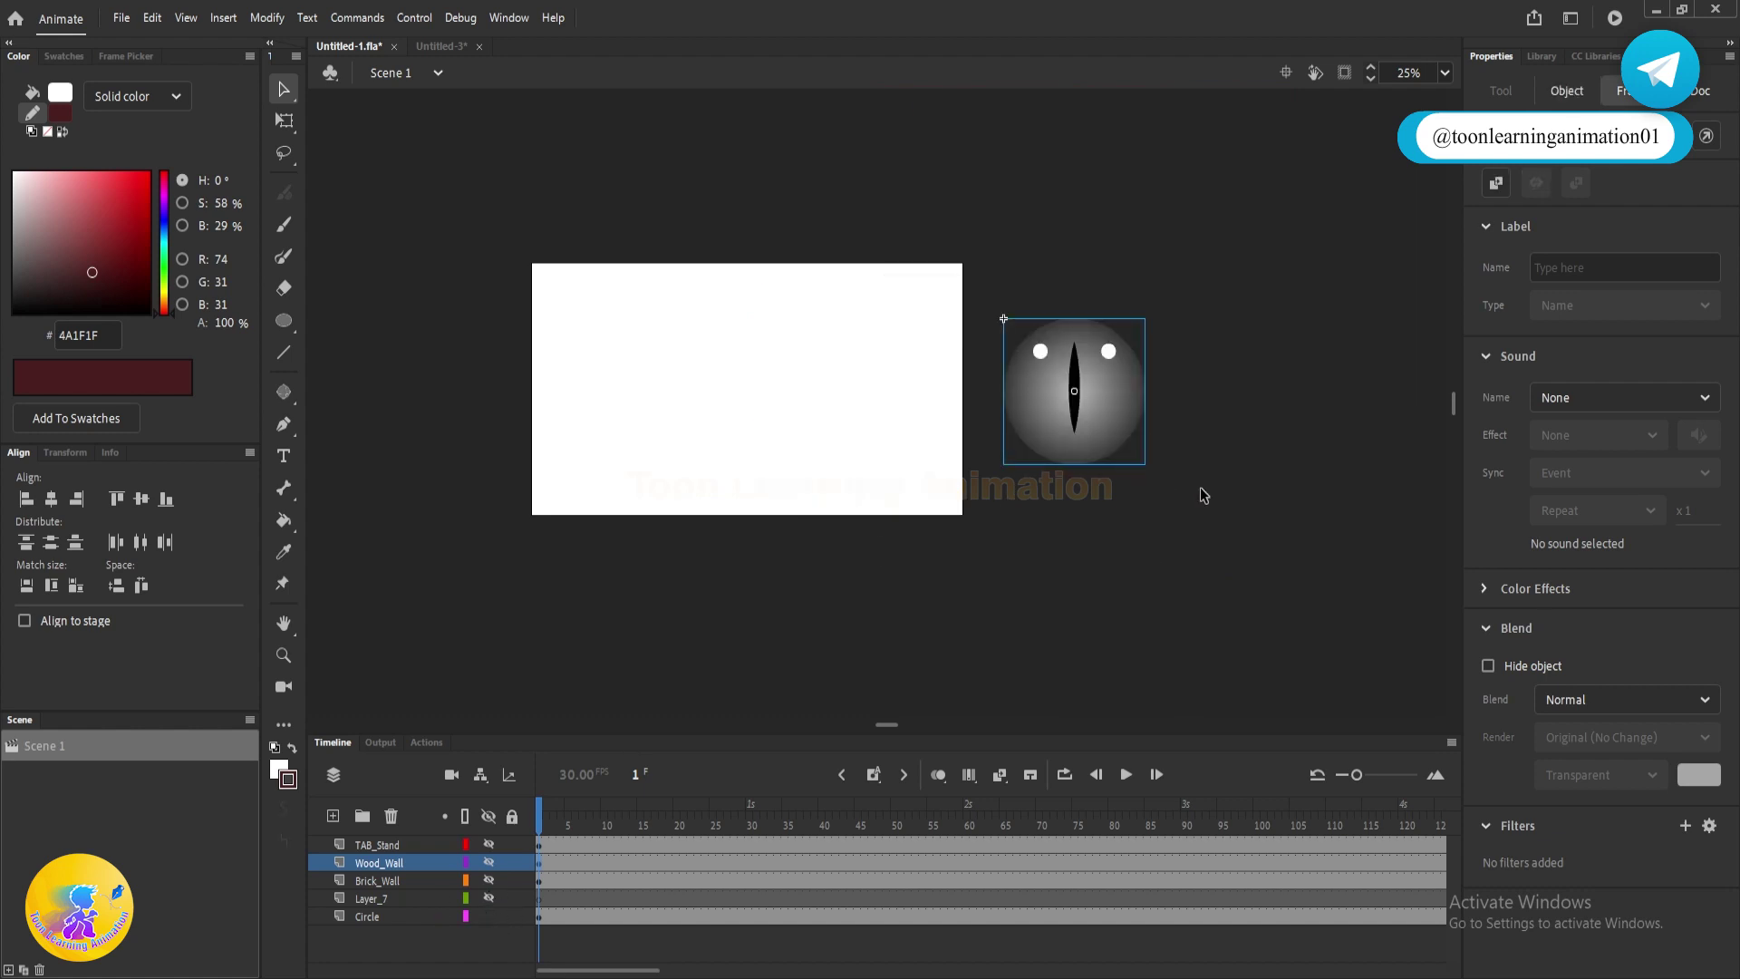
- Move the circle instance onto the stage at about X 589, Y 238
drag(1095, 410, 761, 410)
scroll(676, 404, up, 3)
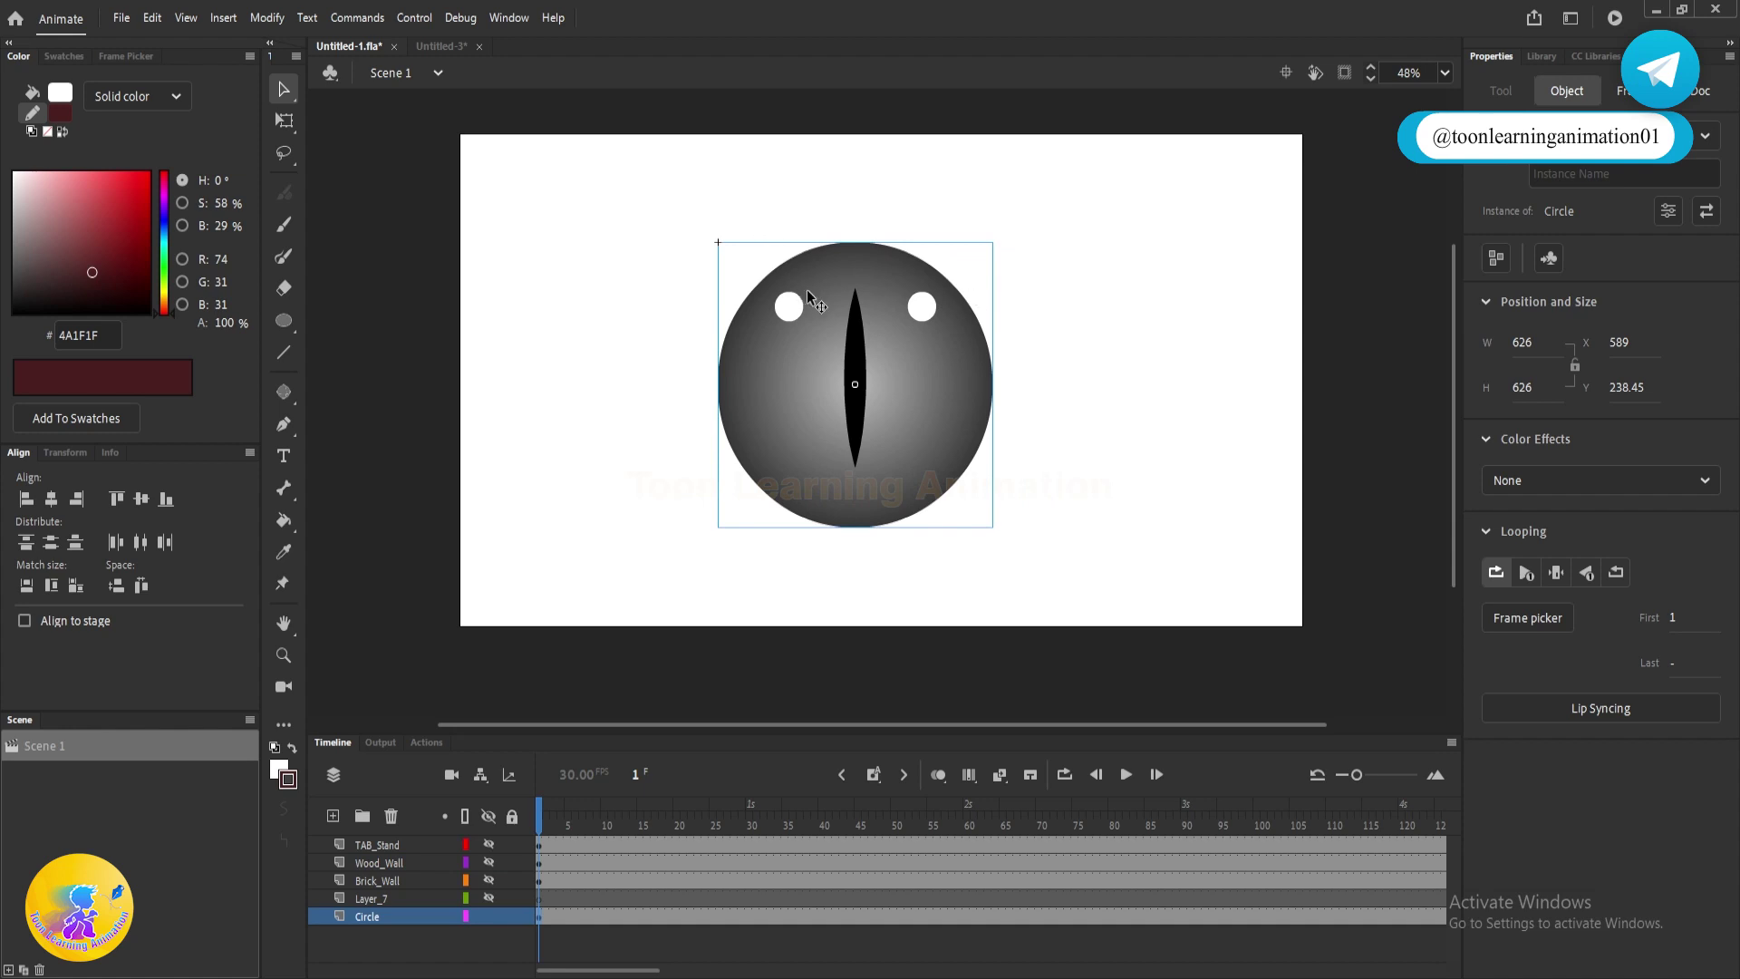
scroll(881, 338, down, 1)
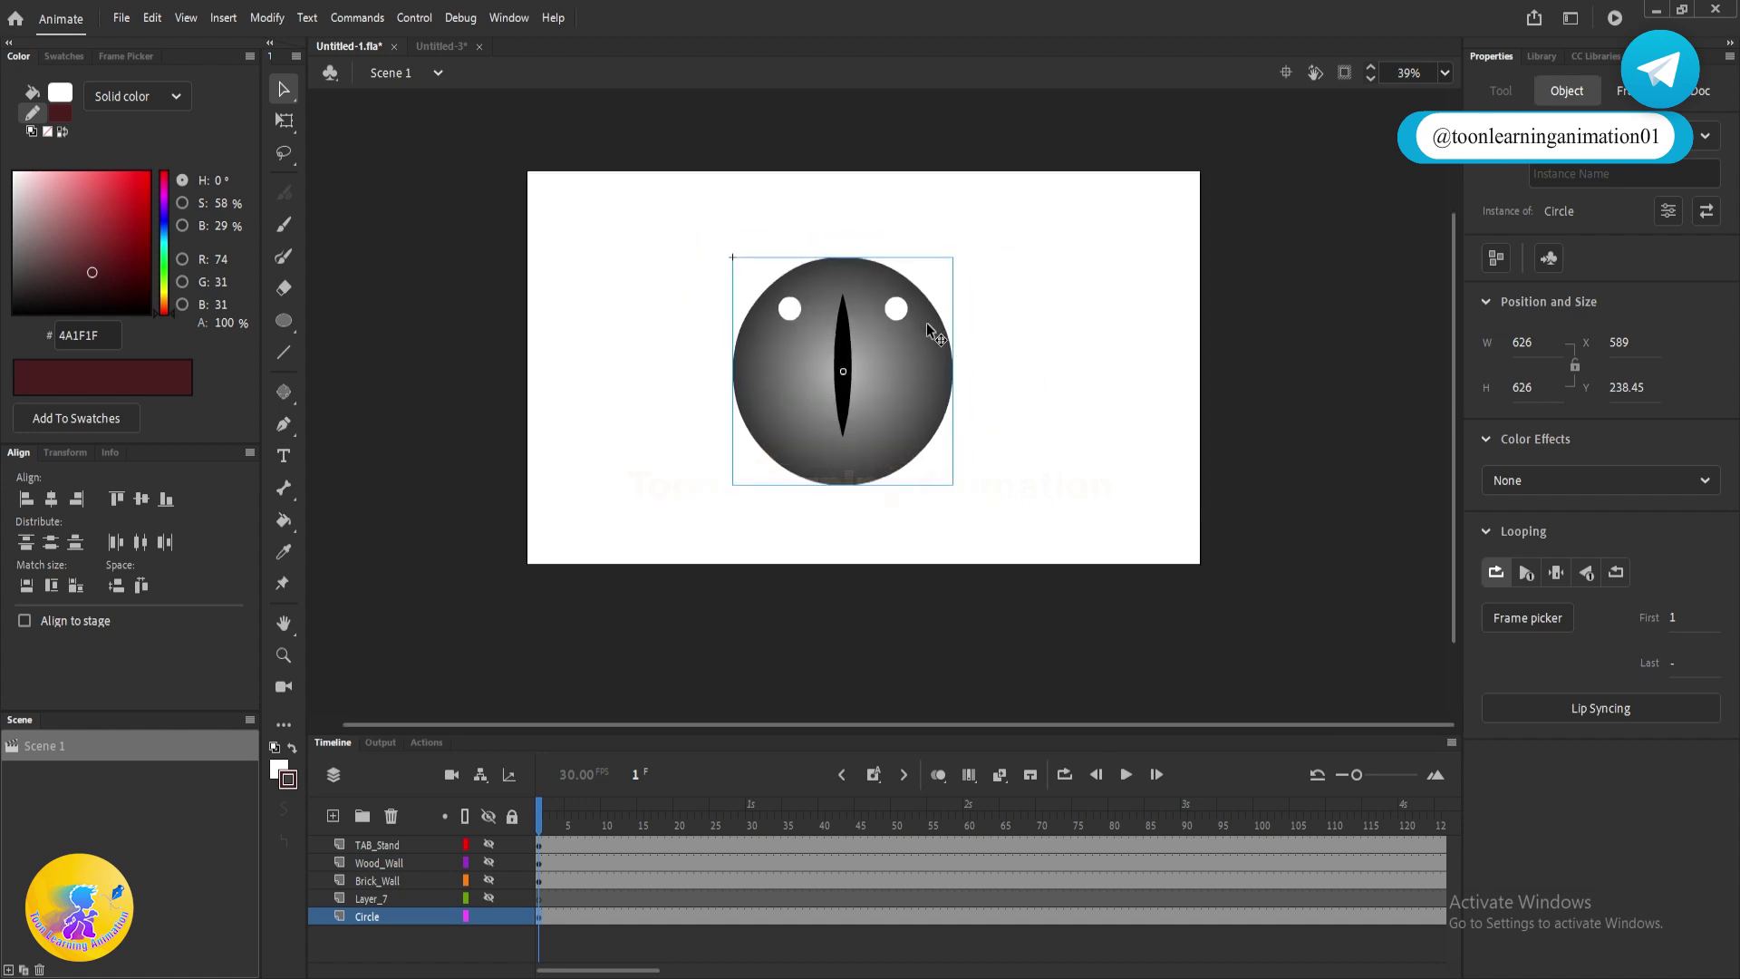
- Play back the circle's looping animation, pausing along the way, and return to the first frame
key(Return)
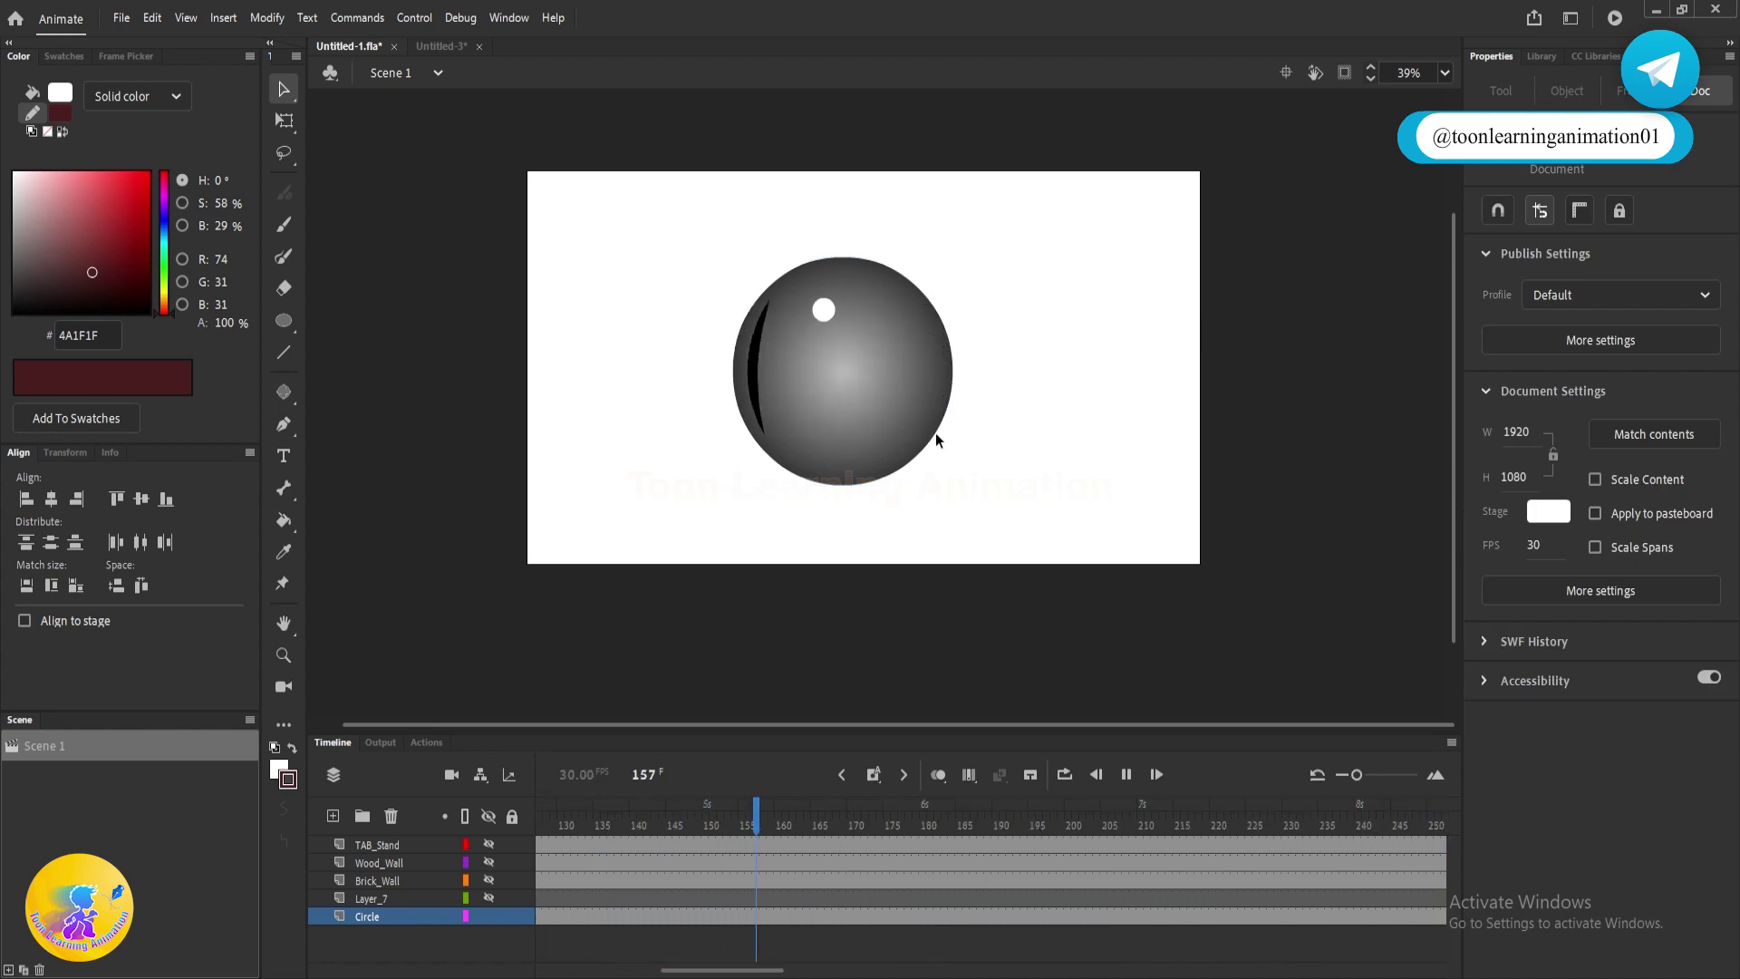
key(Return)
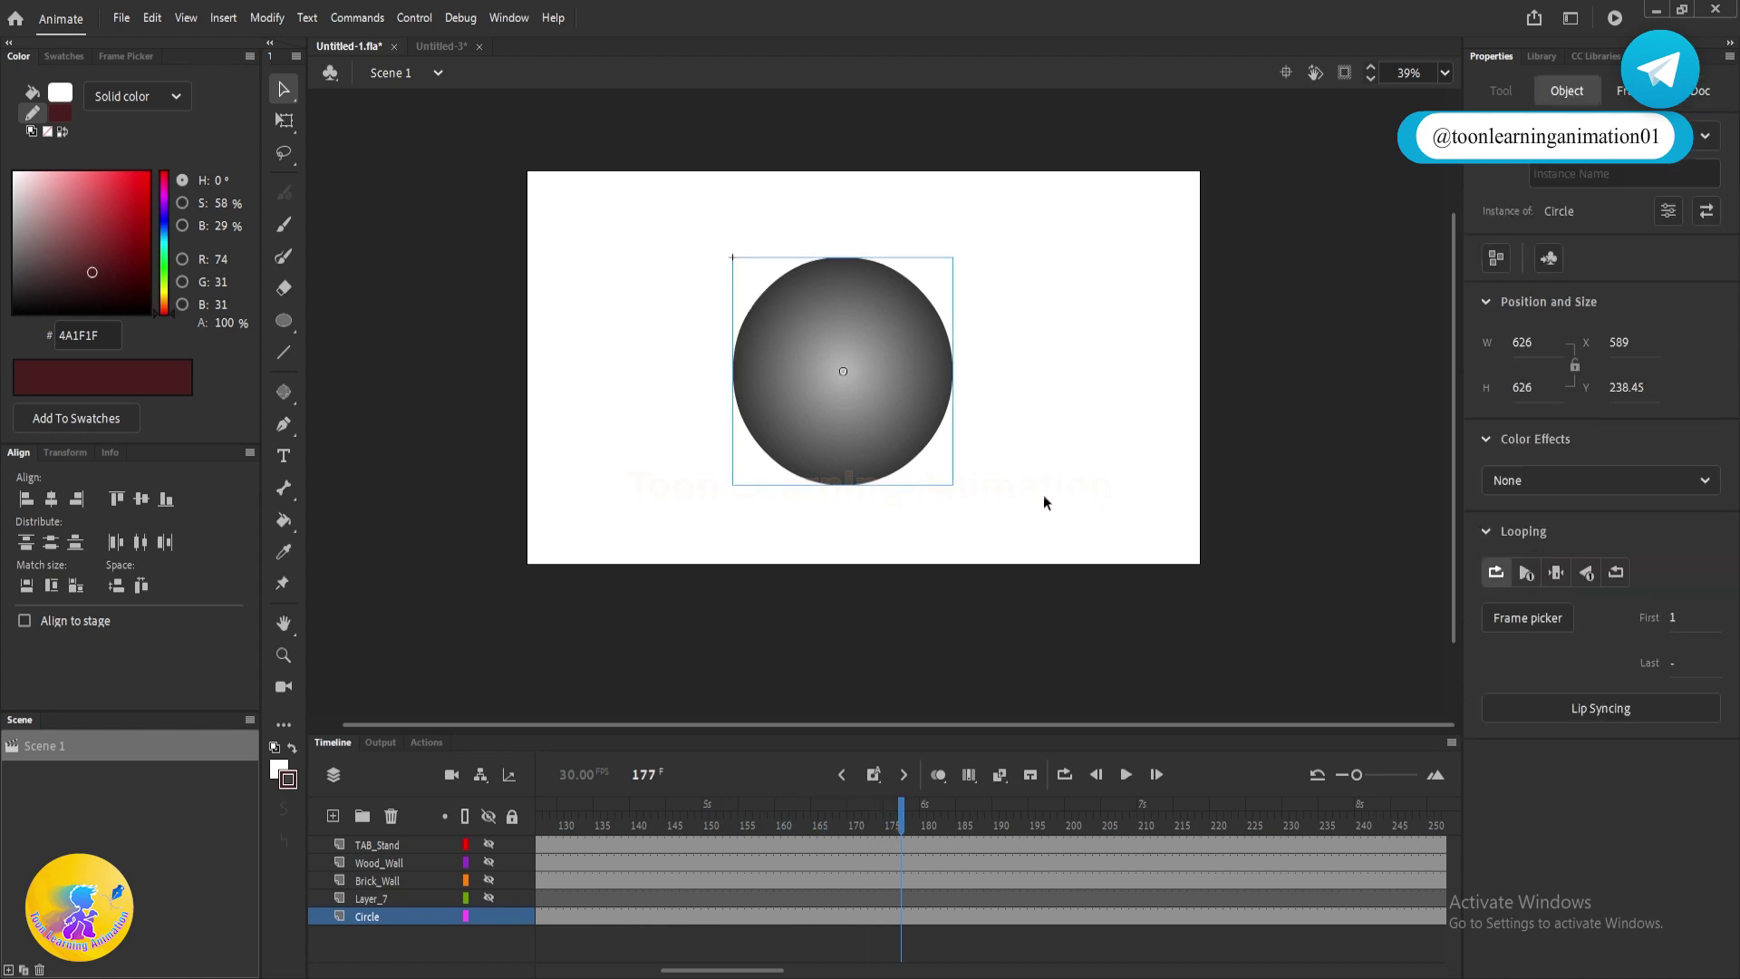
key(Return)
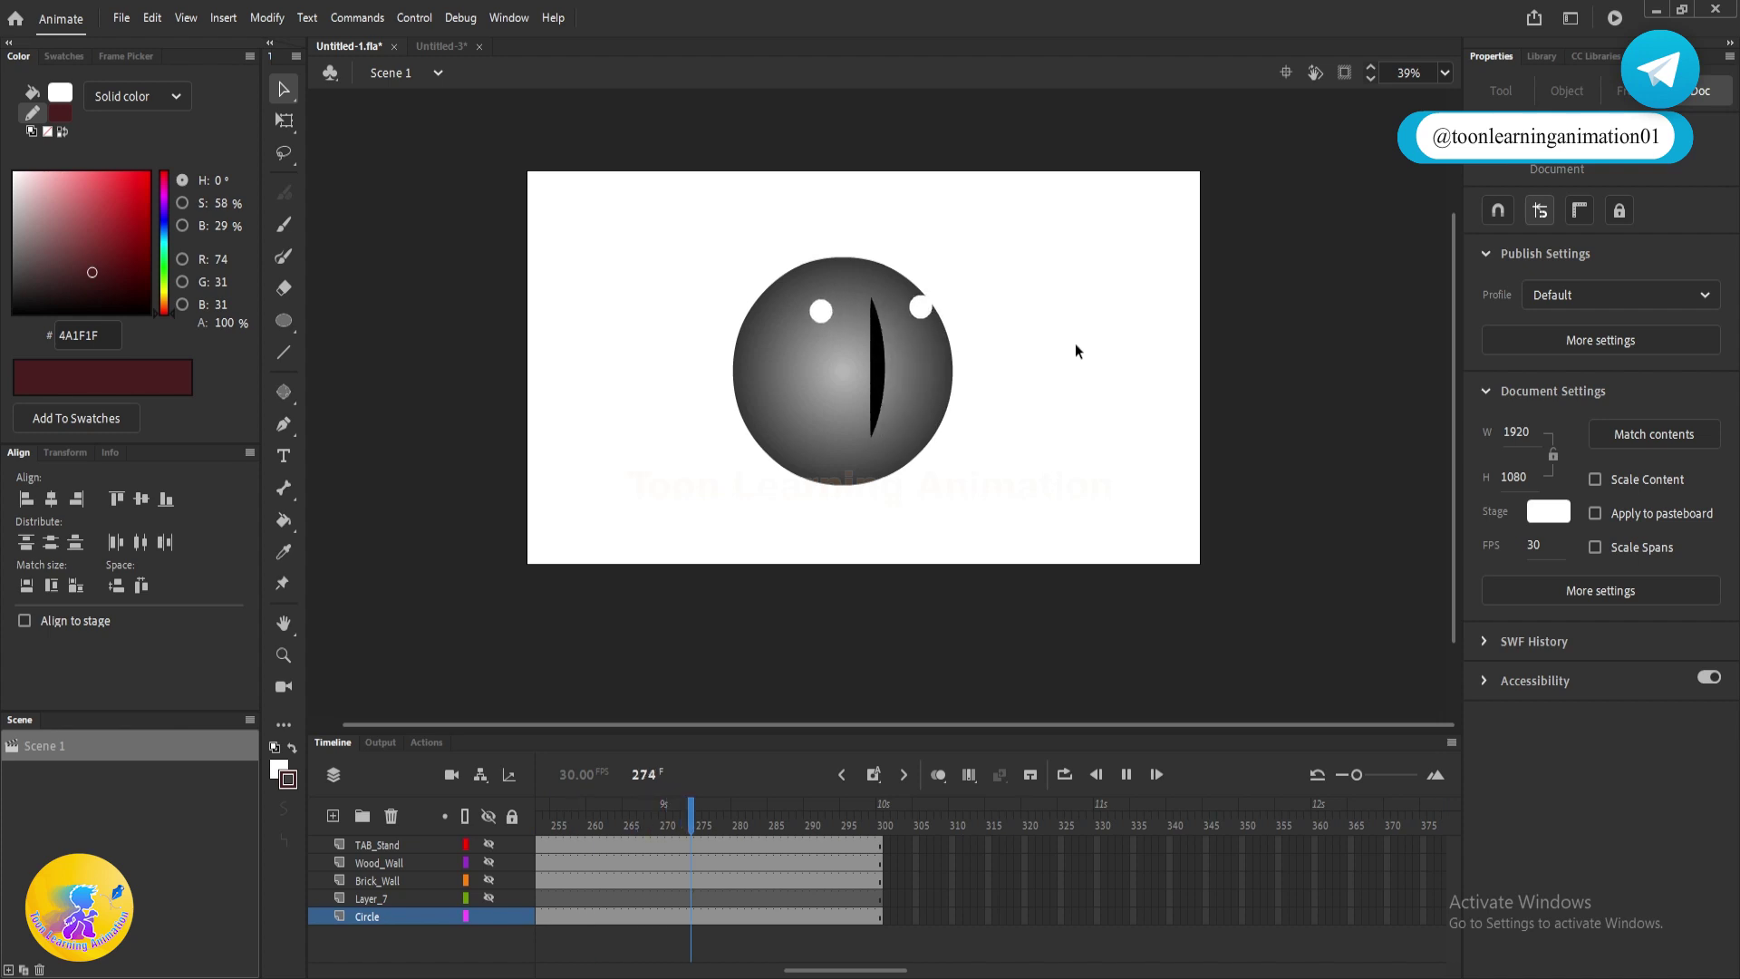
key(Return)
key(shift+comma)
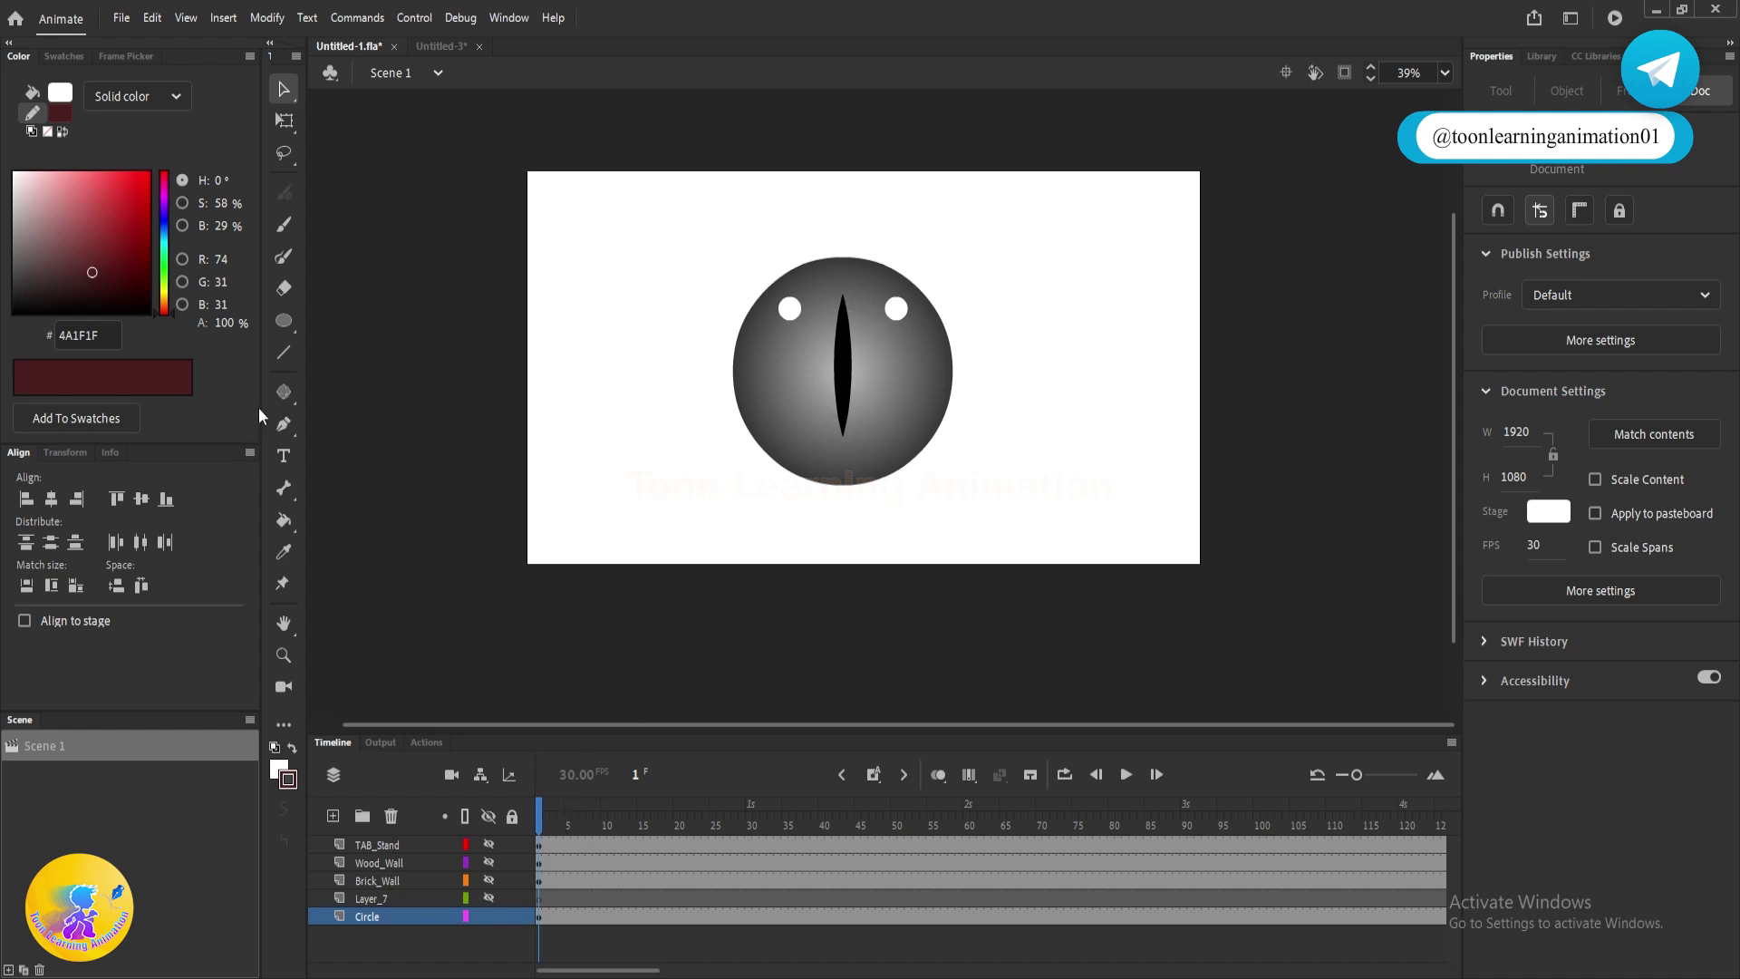
- Activate the 3D Rotation tool and change the circle's instance type to Movie Clip
click(280, 394)
click(385, 390)
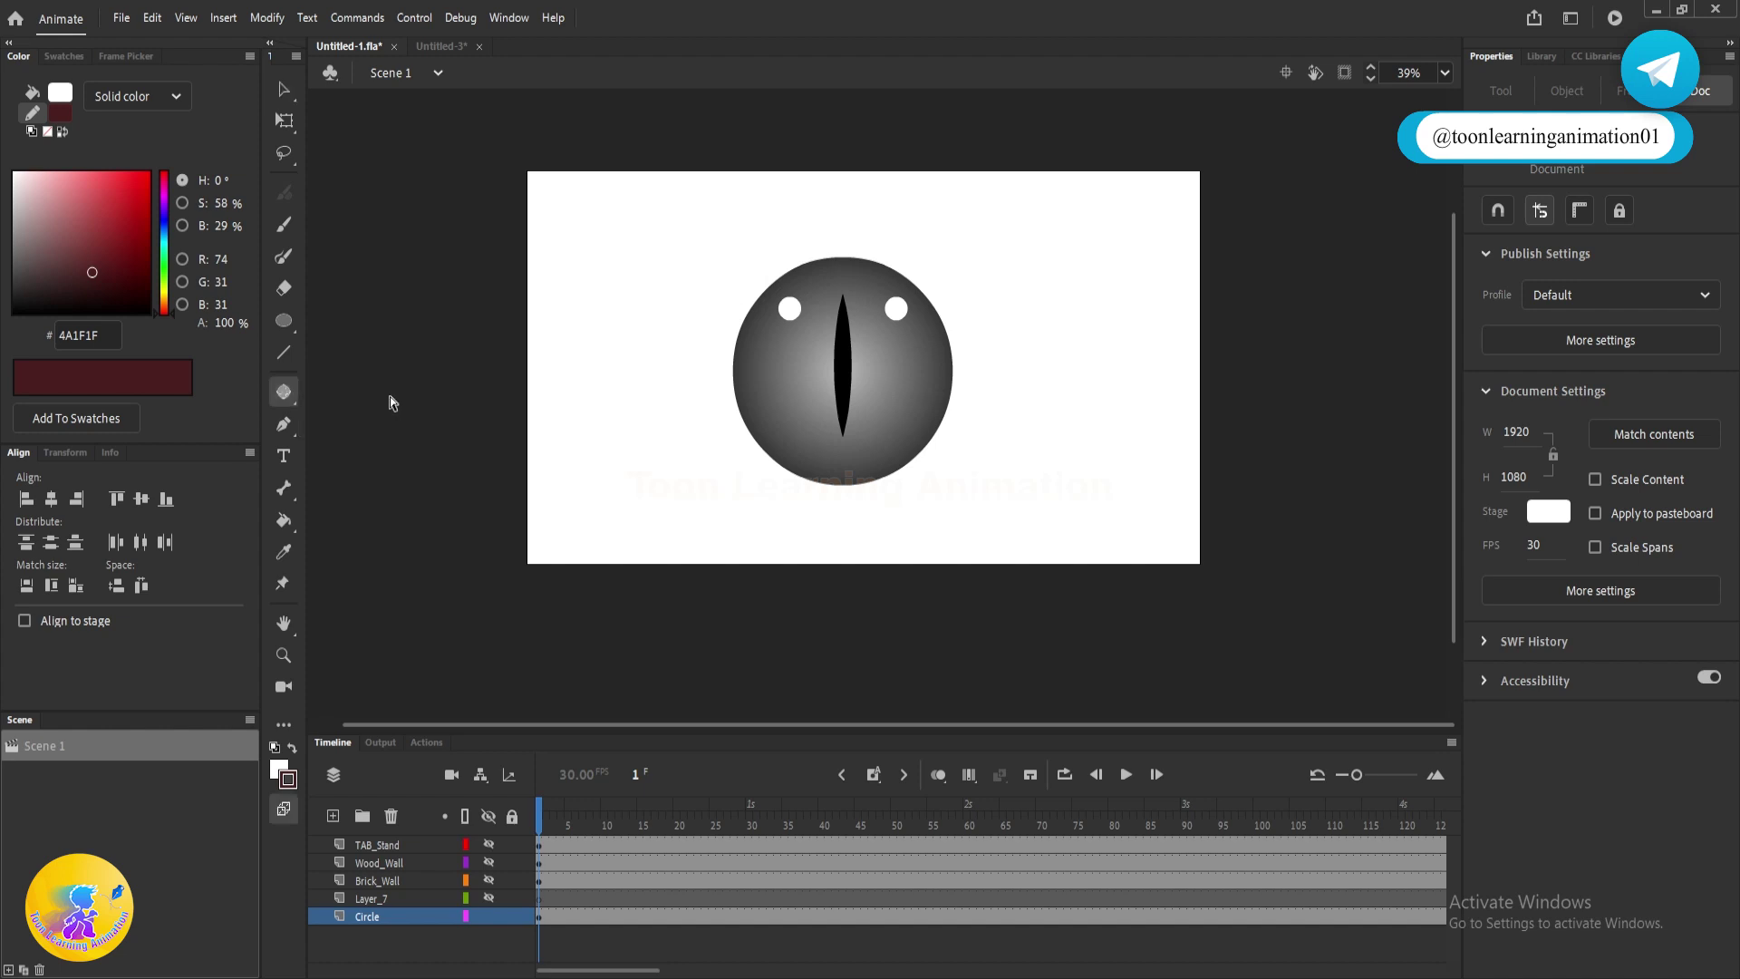
click(851, 385)
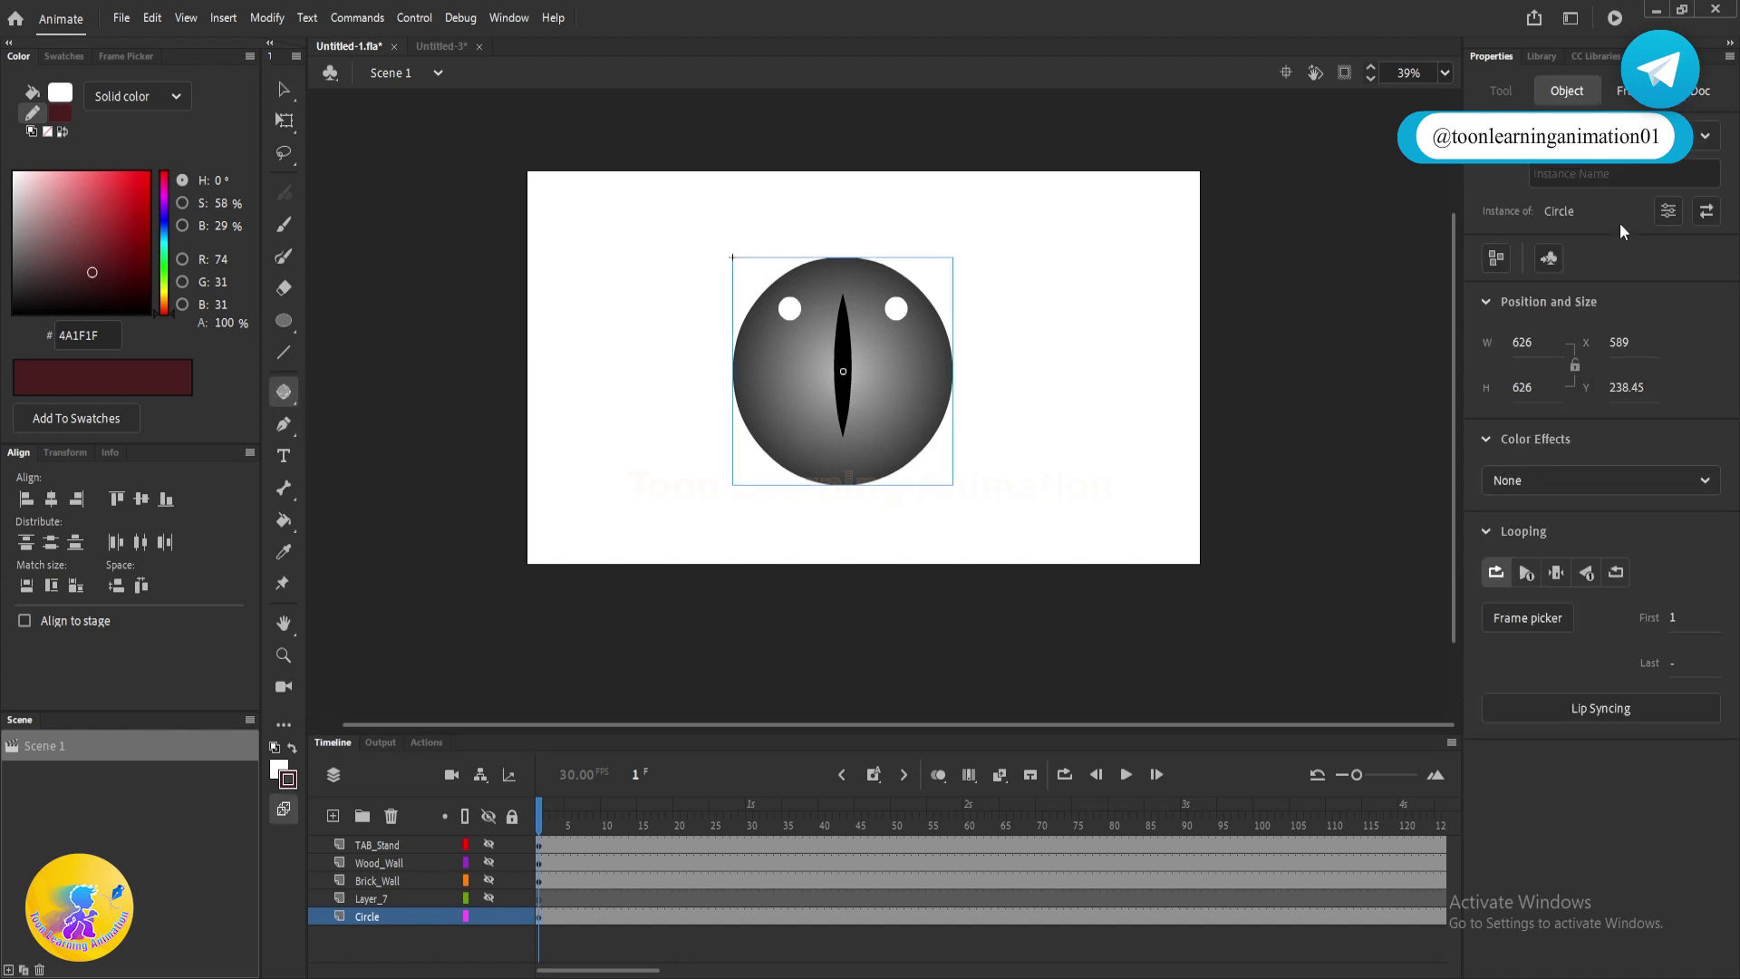
click(1595, 136)
click(1596, 178)
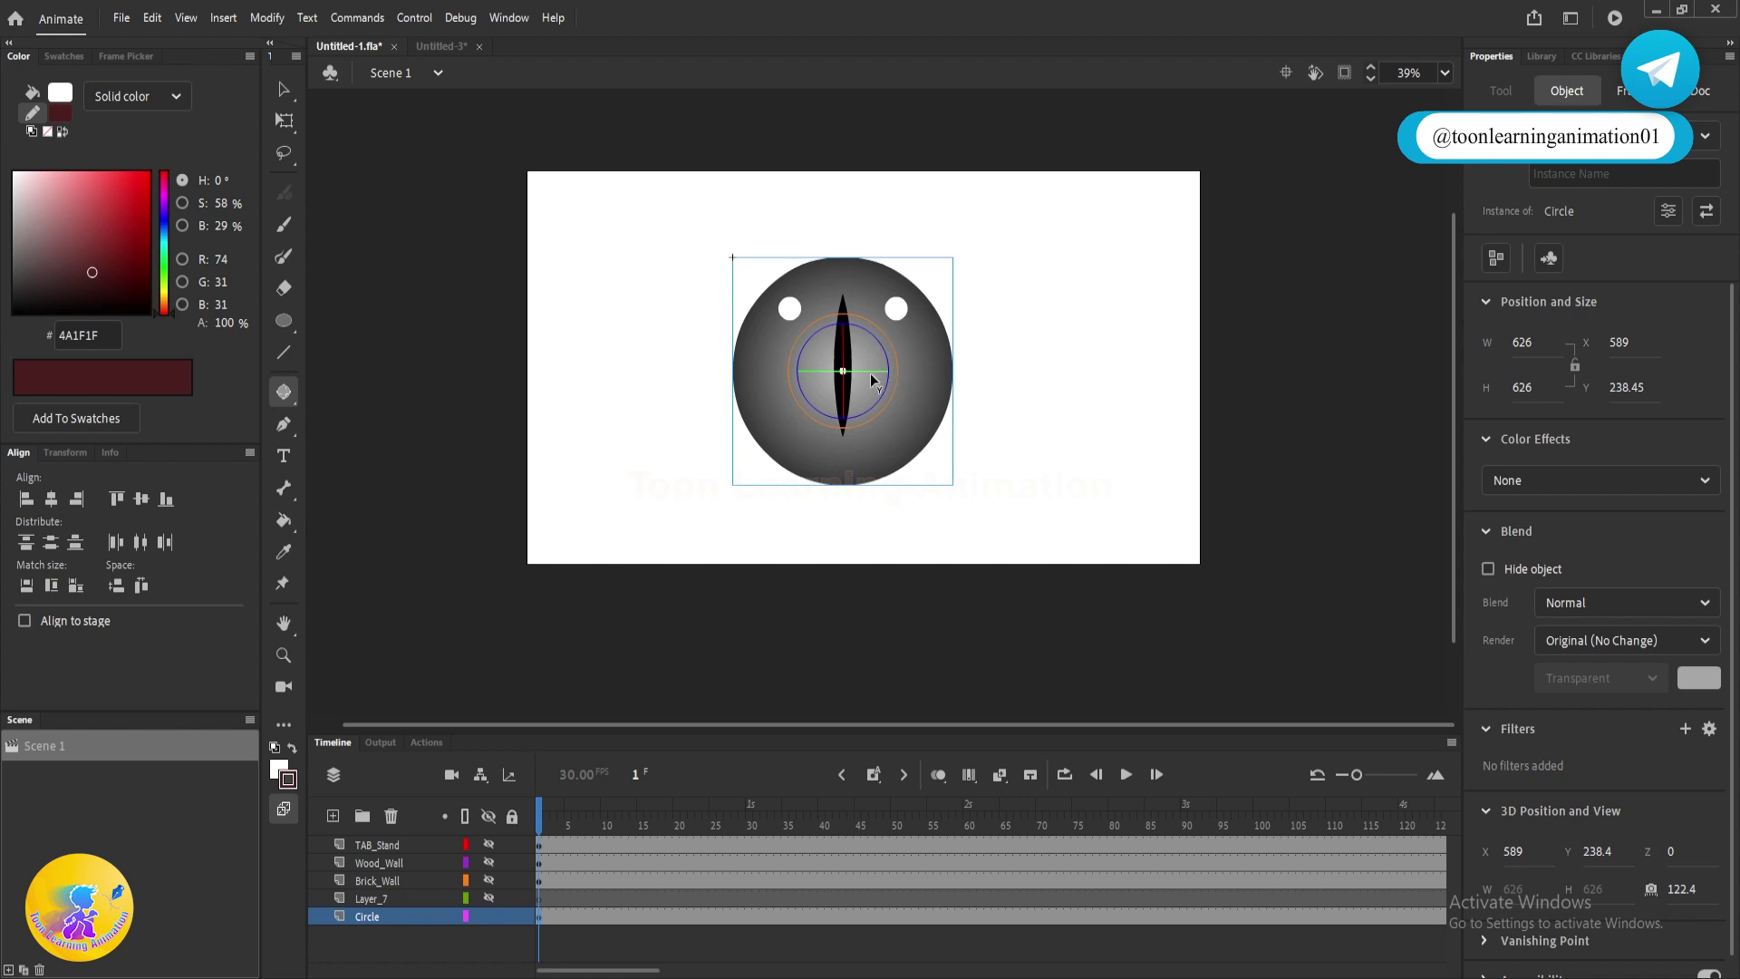
- Try rotating the circle instance in 3D, and undo the rotation
drag(875, 374, 788, 400)
key(ctrl+z)
- Show the TAB_Stand layer and hide the Circle layer to work on the standing character
click(490, 845)
click(489, 916)
scroll(819, 331, up, 1)
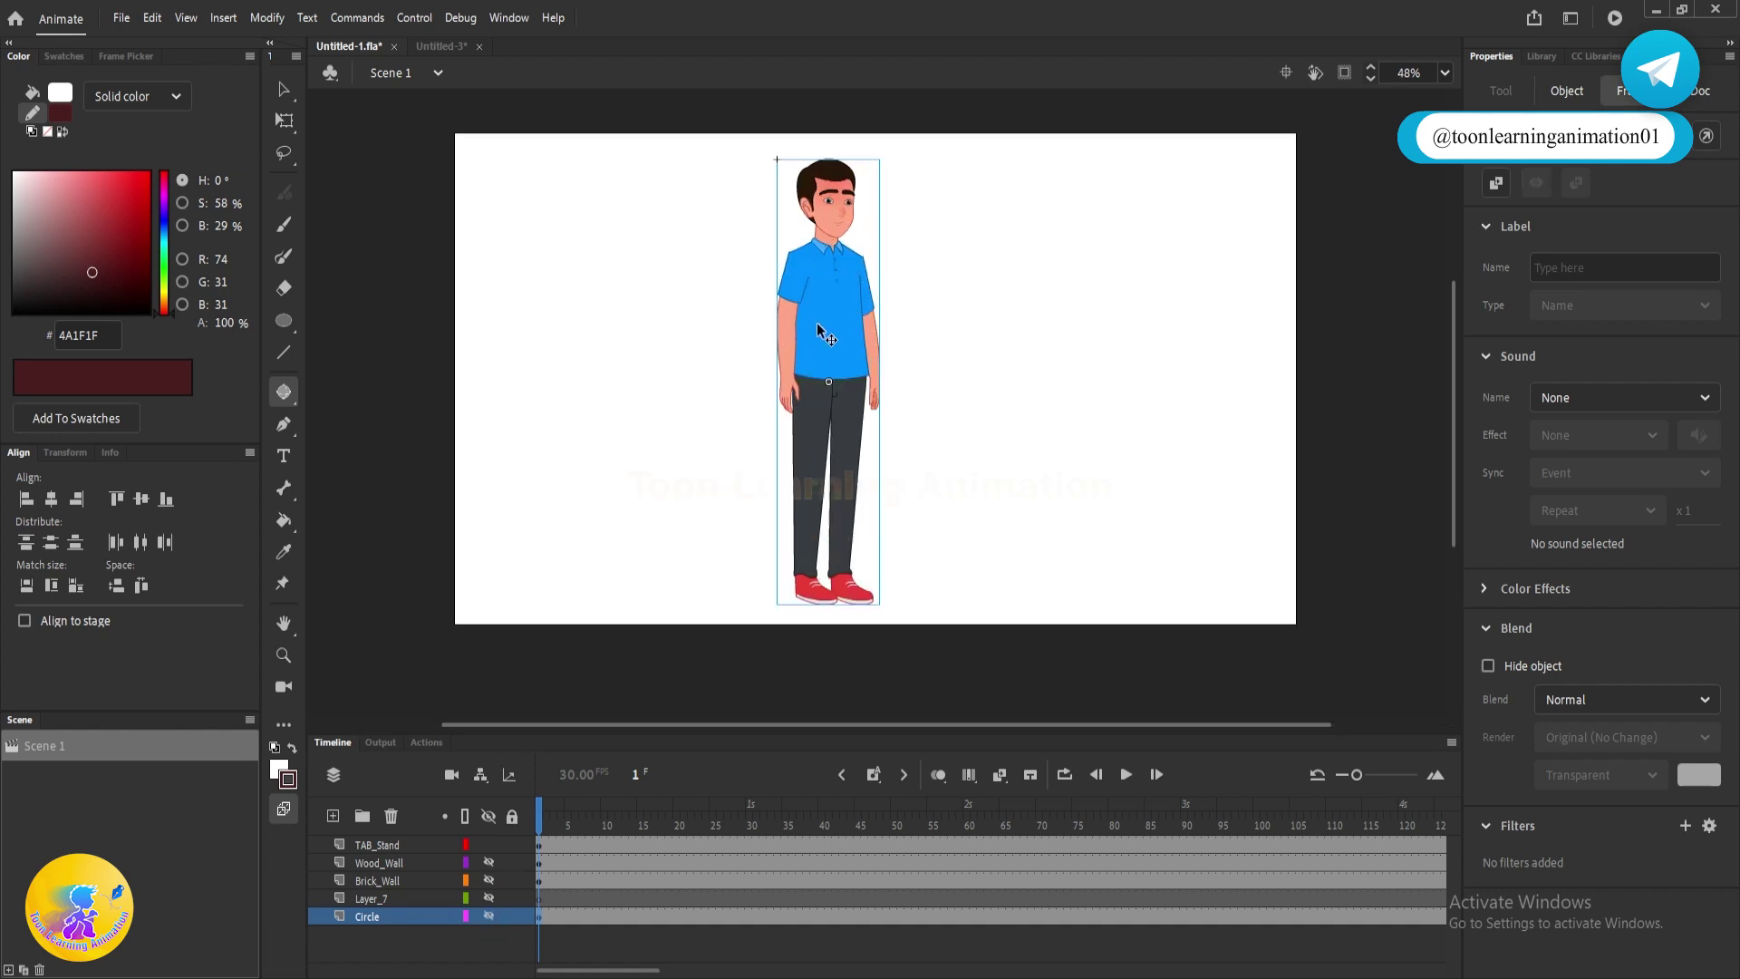
scroll(818, 327, up, 2)
scroll(841, 335, down, 2)
drag(1045, 368, 1030, 388)
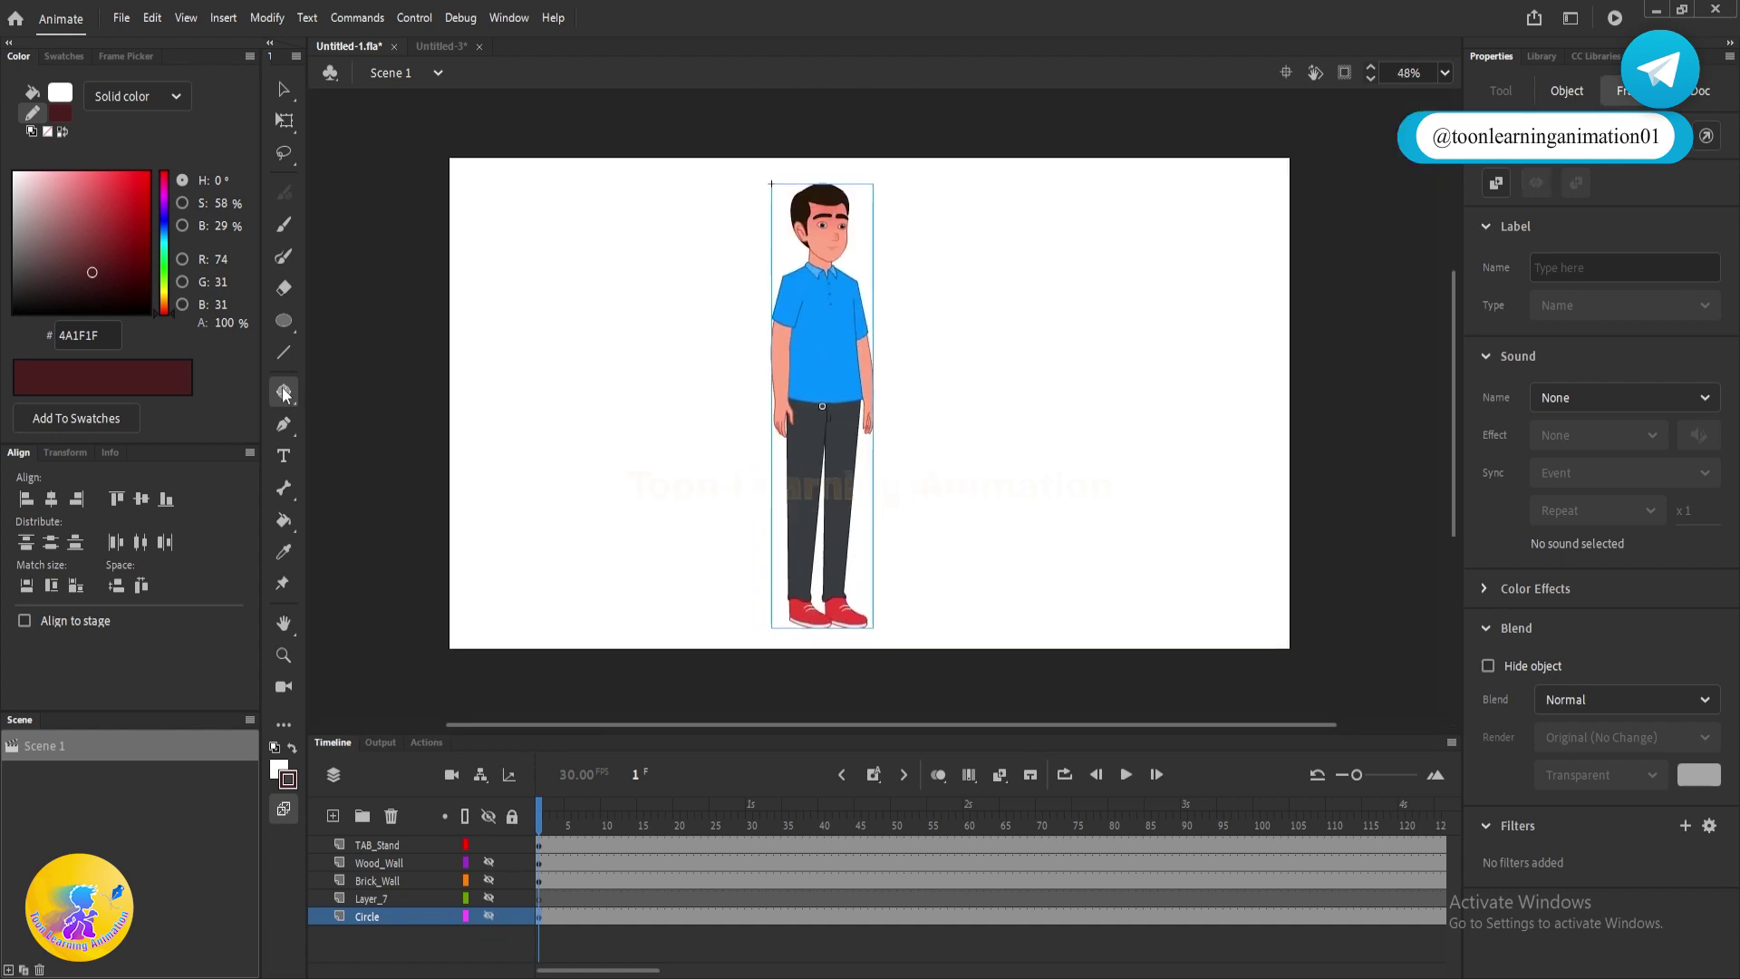
- Change the TAB Stand character's instance type to Movie Clip, and test a 3D rotation on it before undoing that rotation
click(845, 337)
click(1606, 137)
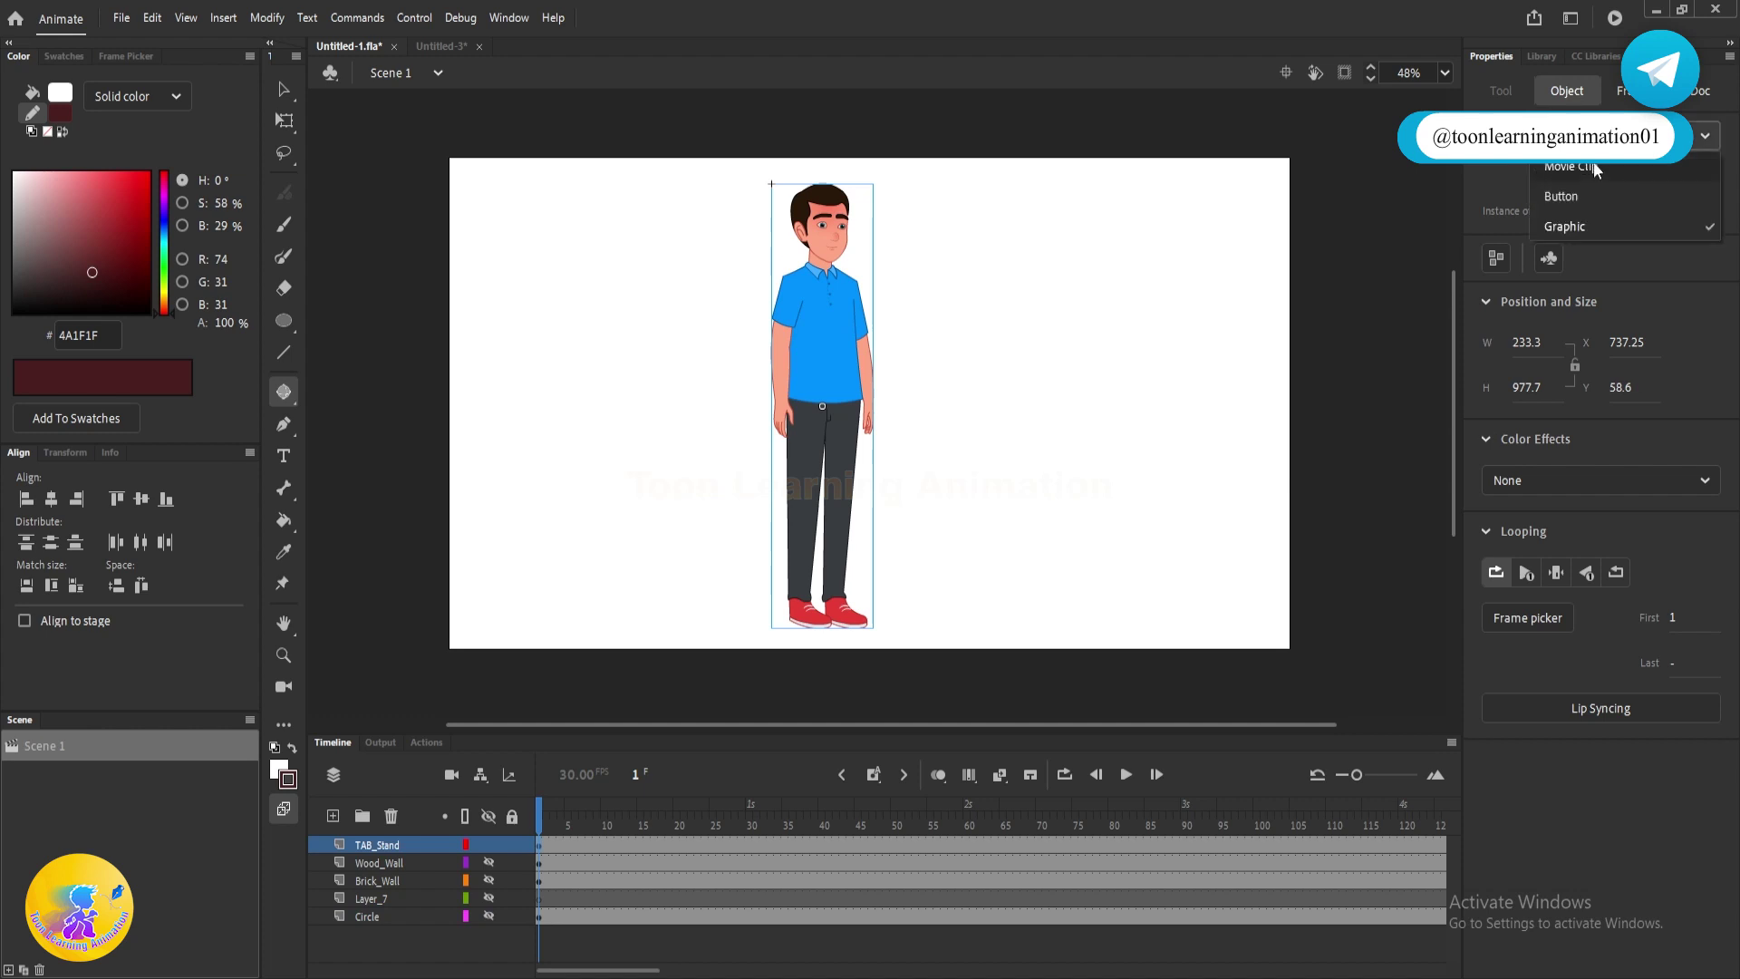
click(1591, 168)
drag(866, 408, 758, 388)
key(ctrl+z)
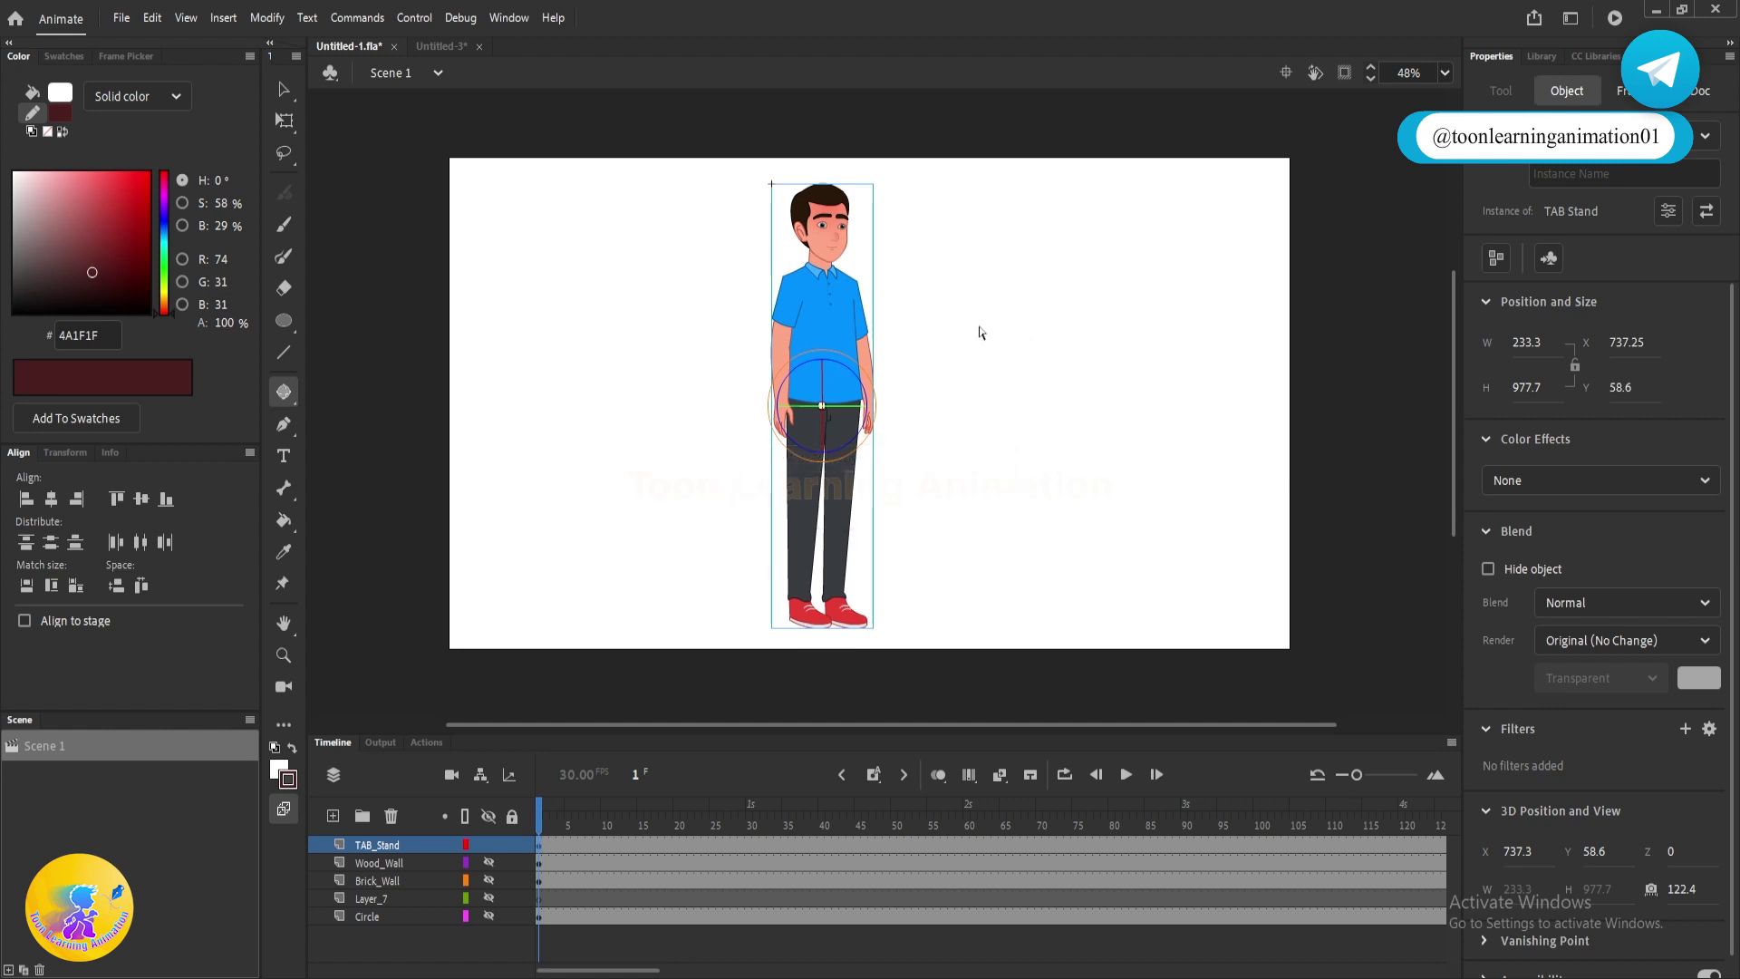
- Hide the TAB_Stand layer and show the Circle layer again
click(489, 844)
click(489, 917)
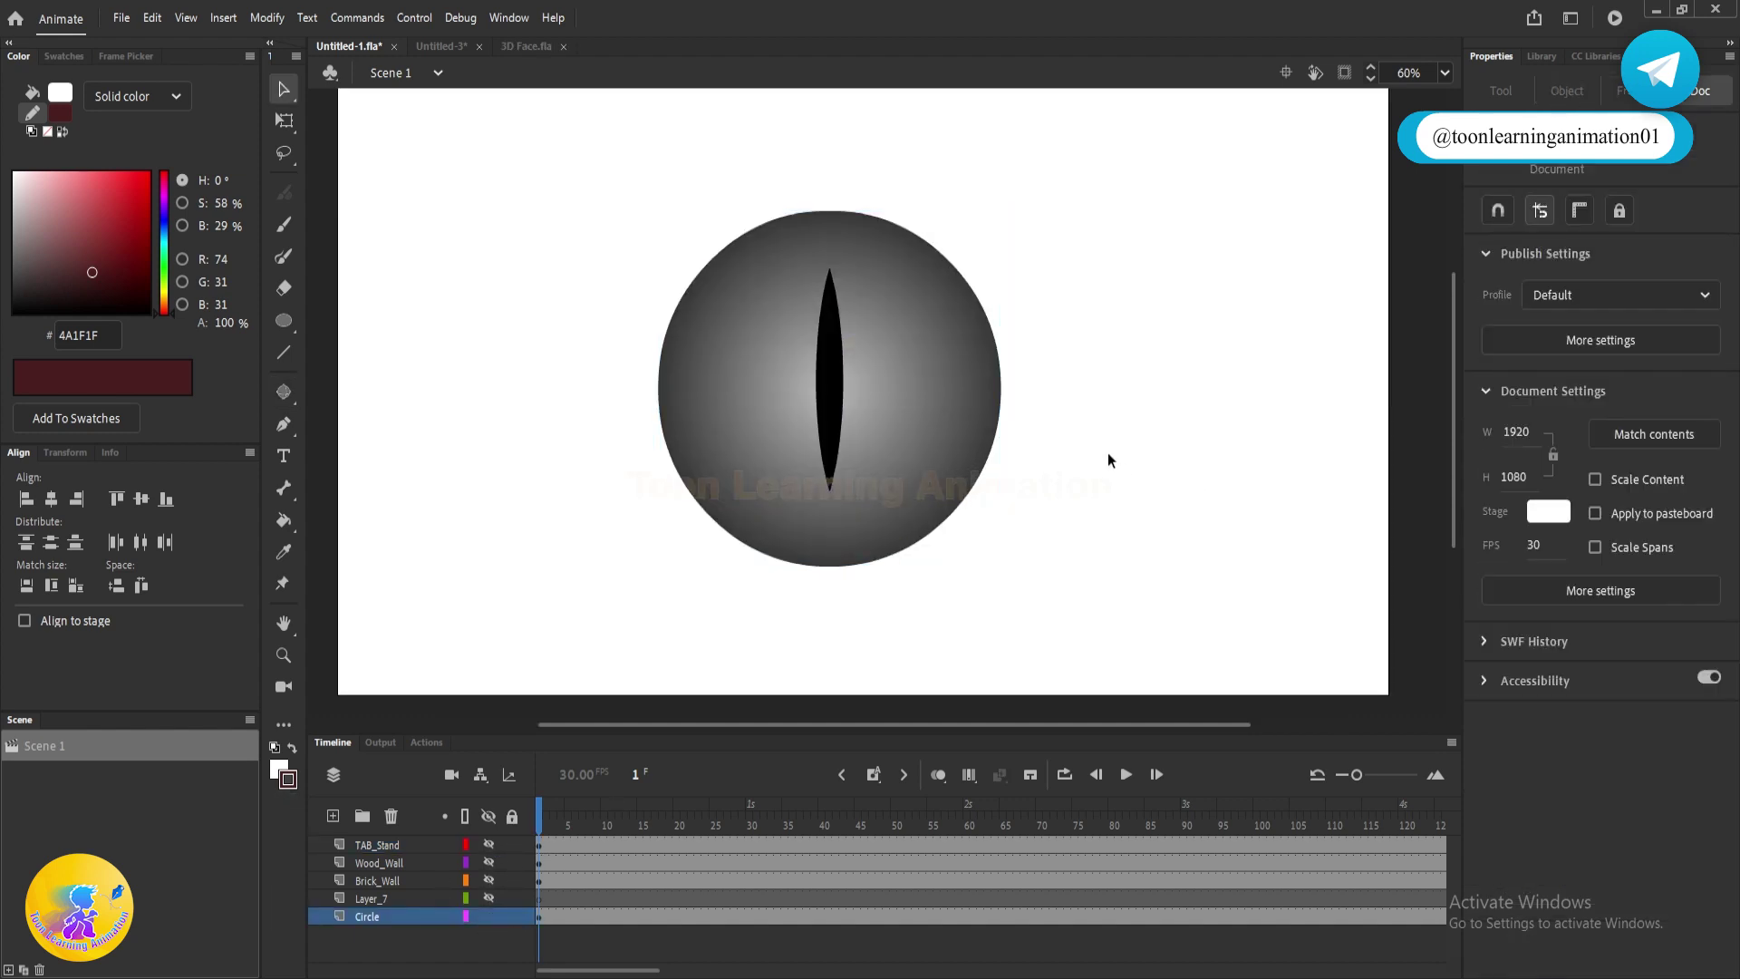
- Open the Circle symbol to examine its internal layers and tweens, and return to Scene 1
click(862, 388)
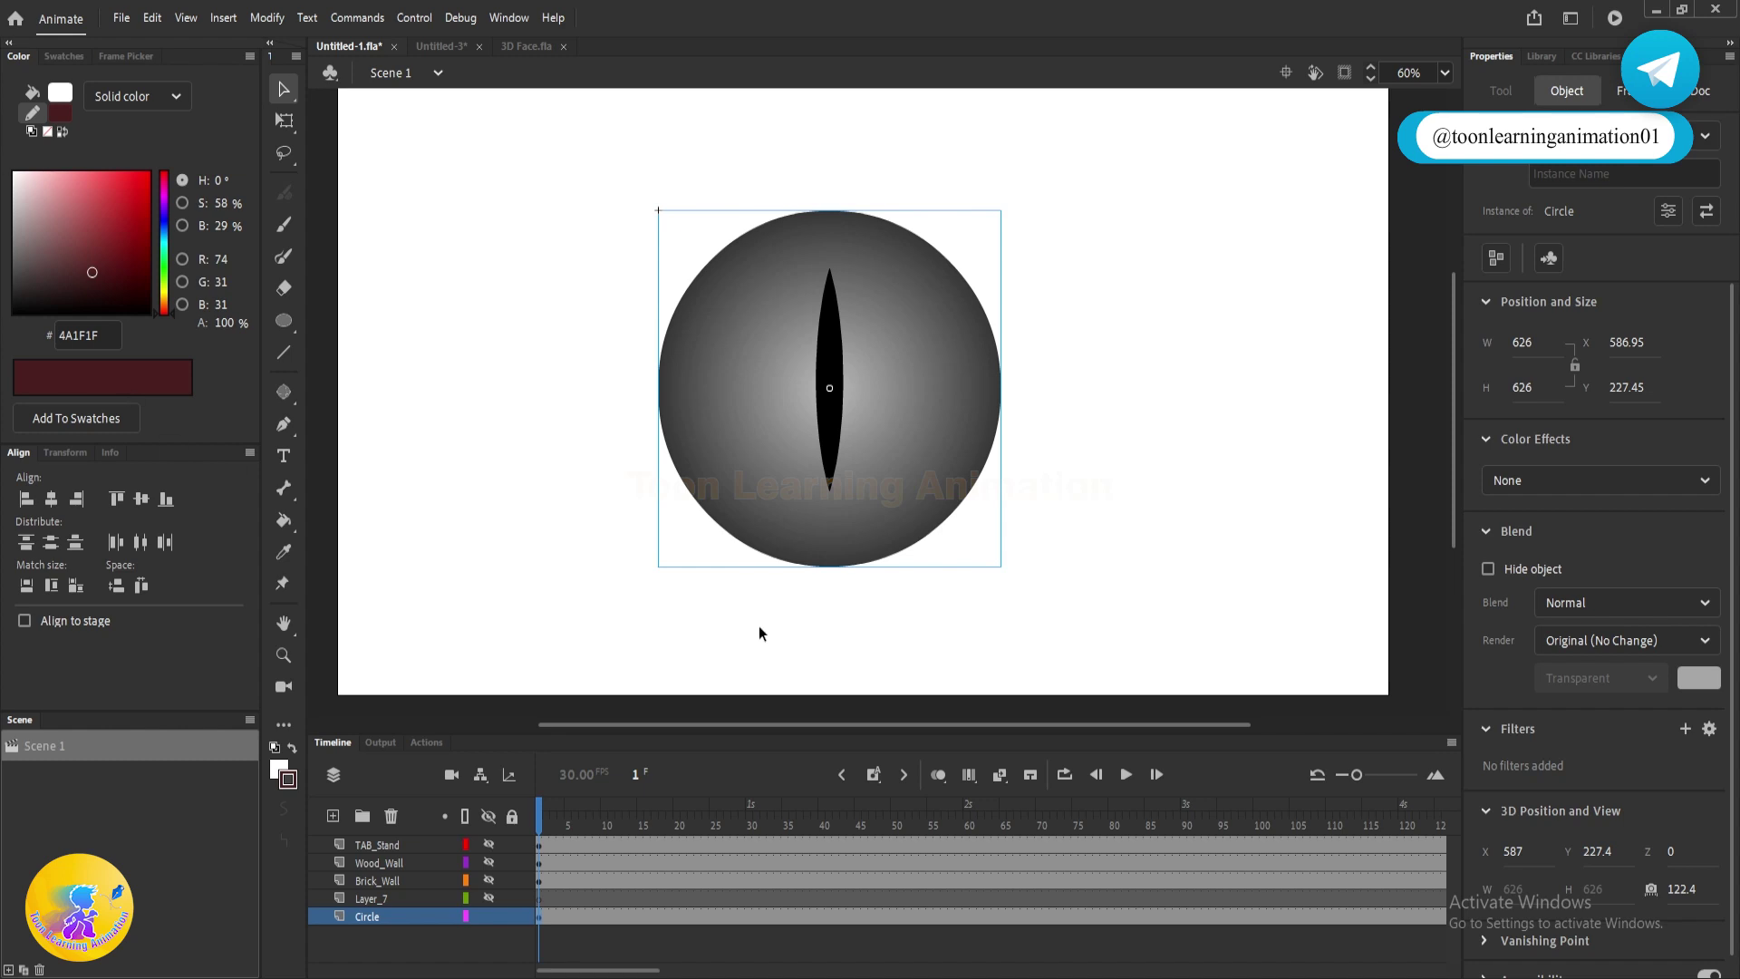
double_click(846, 352)
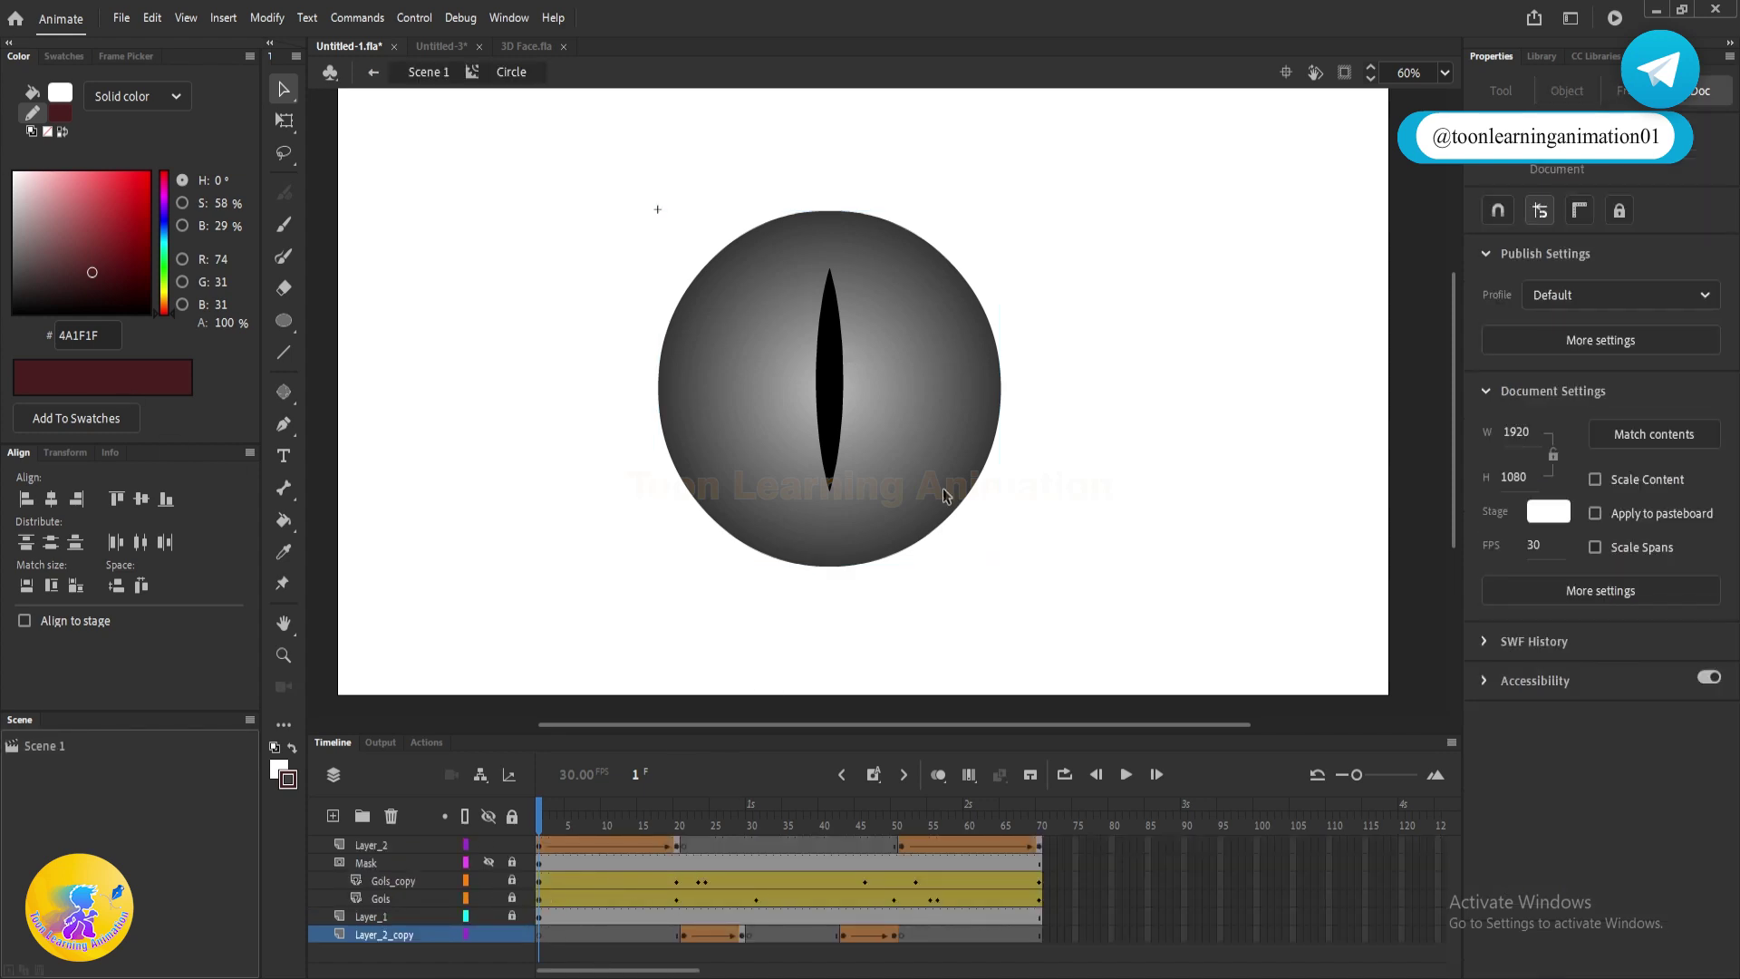
mouse_move(562, 834)
mouse_down()
mouse_move(692, 830)
mouse_move(540, 829)
mouse_up()
double_click(1127, 400)
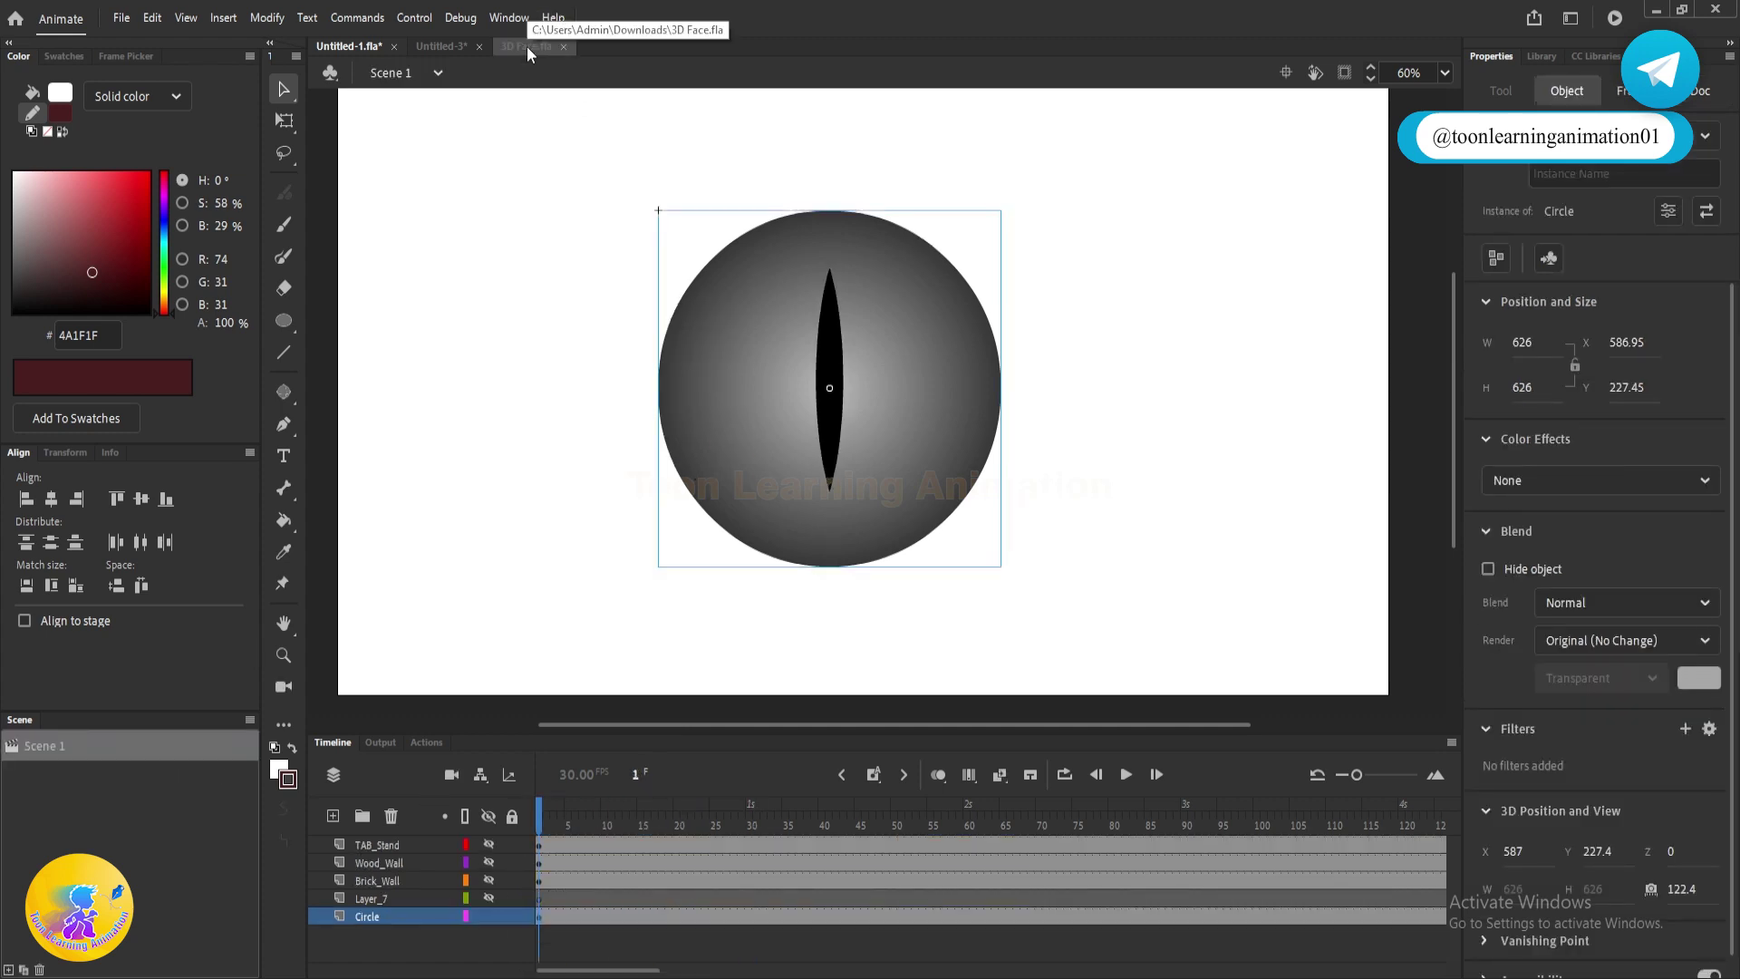
- Switch to the 3D Face.fla document, play its animation and return to the first frame
click(526, 46)
key(Return)
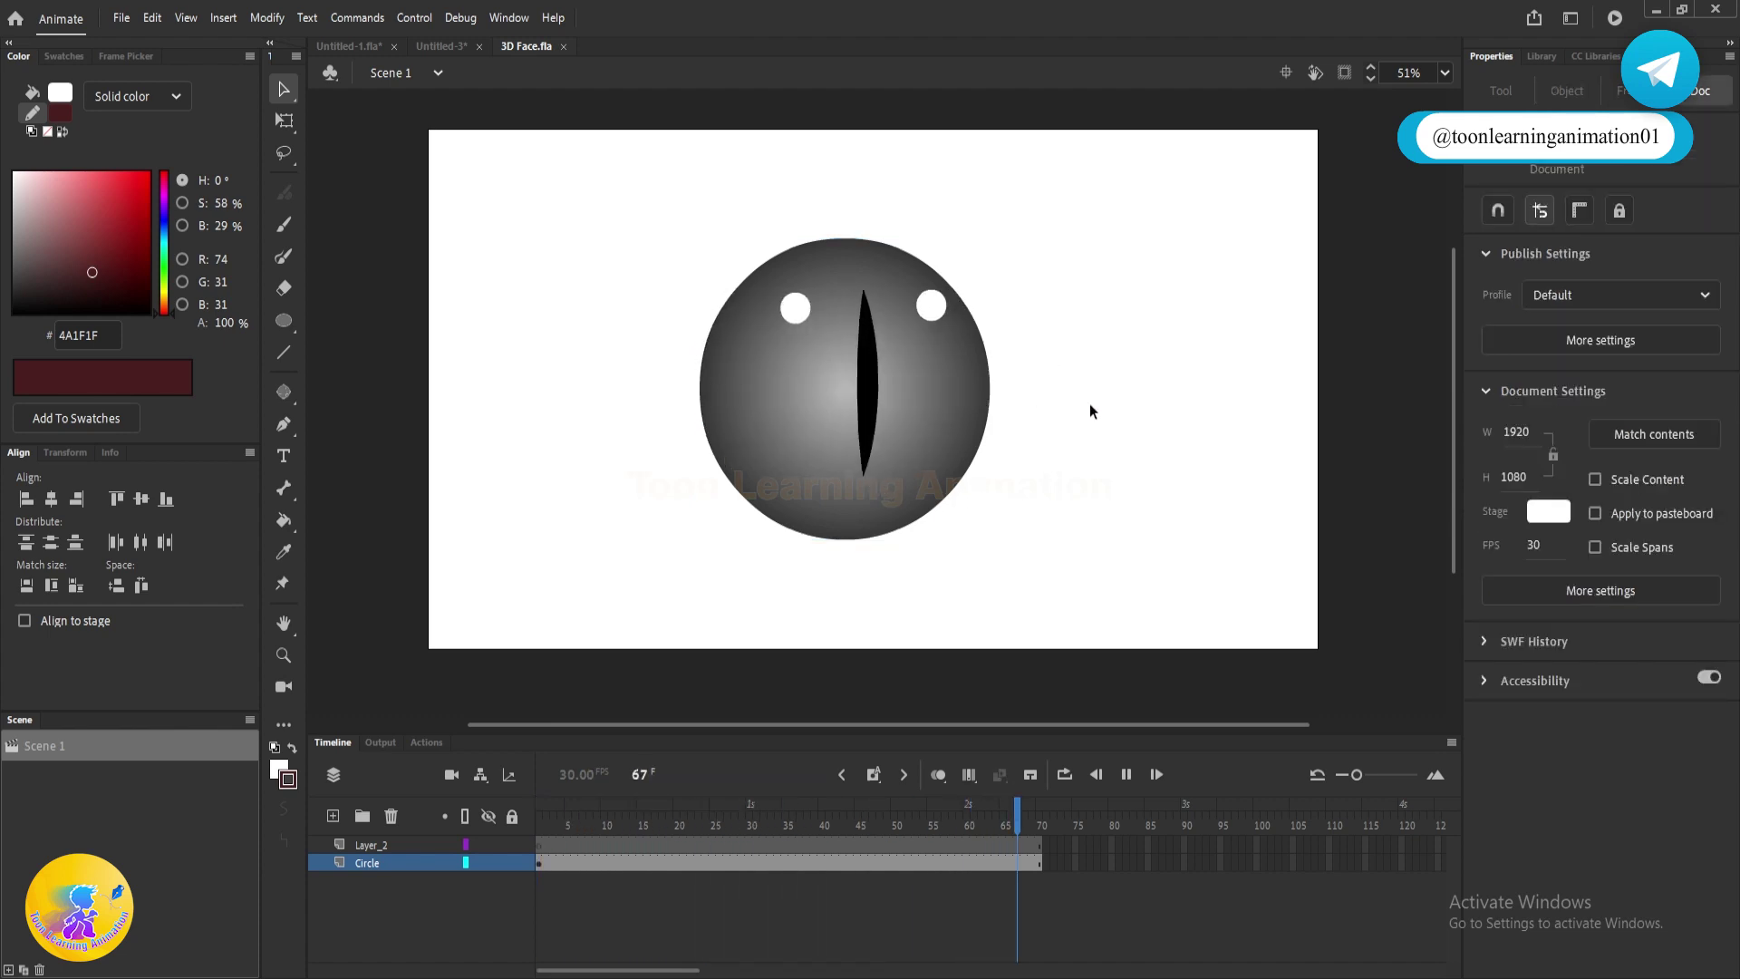
drag(563, 821, 427, 818)
- Inspect the Circle symbol's inner timeline in 3D Face.fla, and go back to Scene 1
click(934, 400)
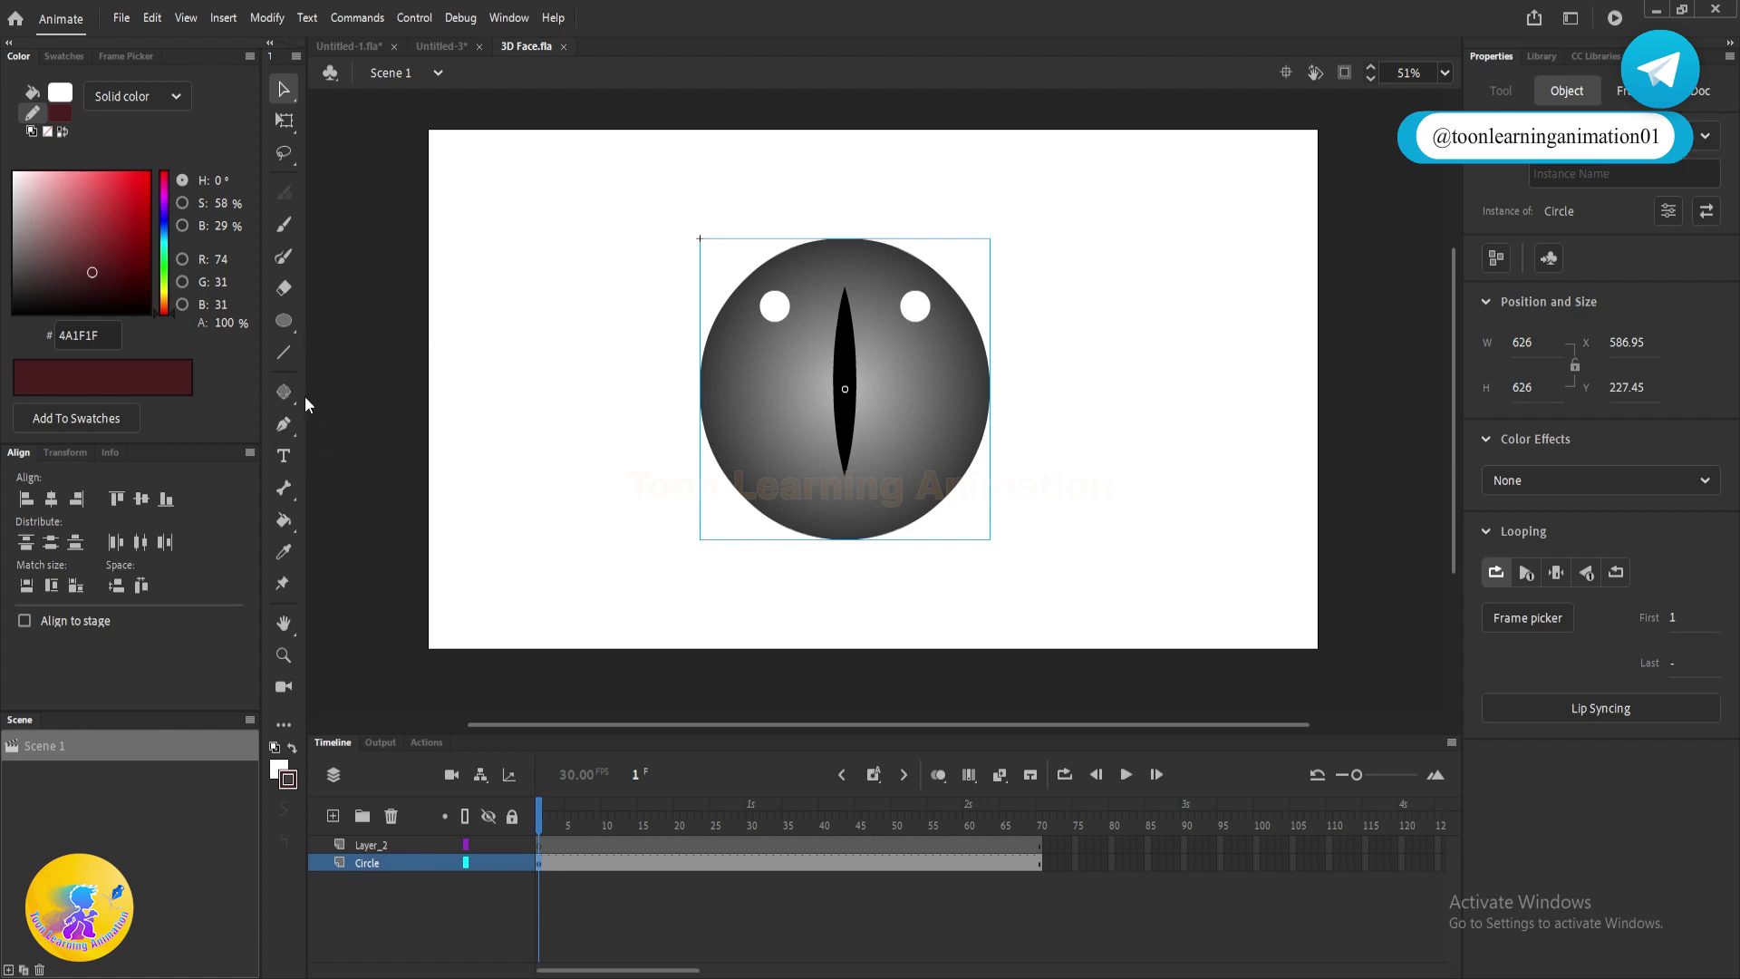
double_click(827, 475)
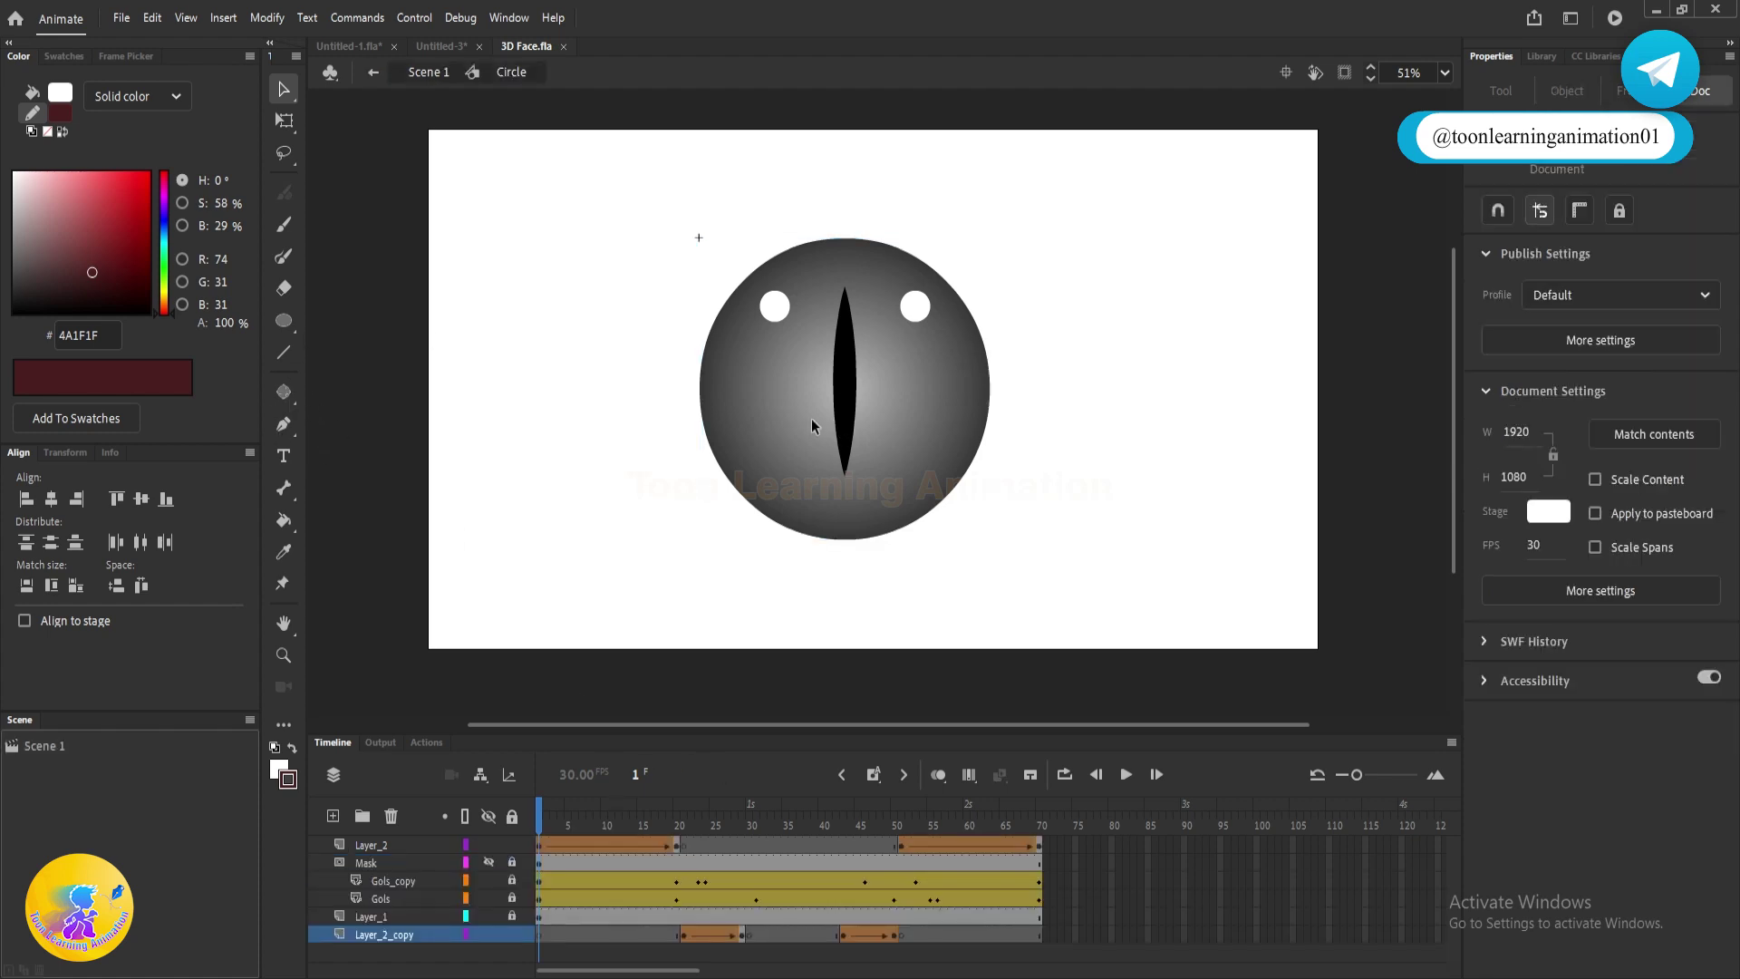
double_click(1066, 531)
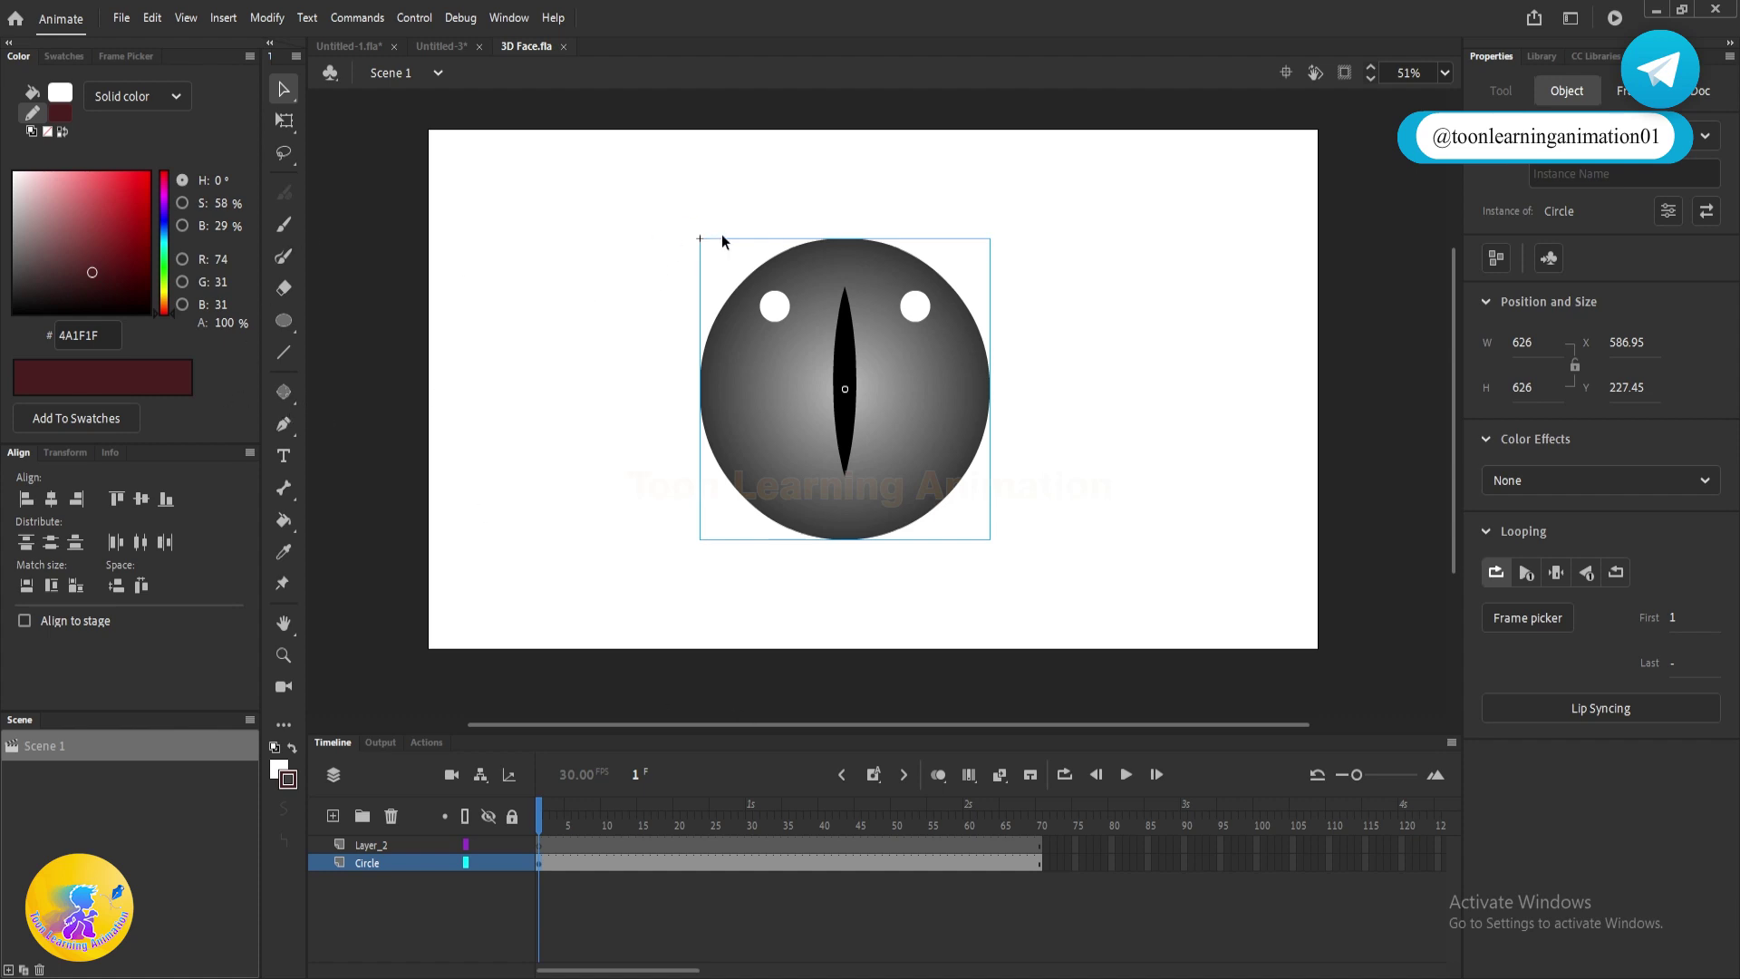
- Delete Layer_2 from the main timeline of 3D Face.fla and open the Circle symbol for editing
click(289, 390)
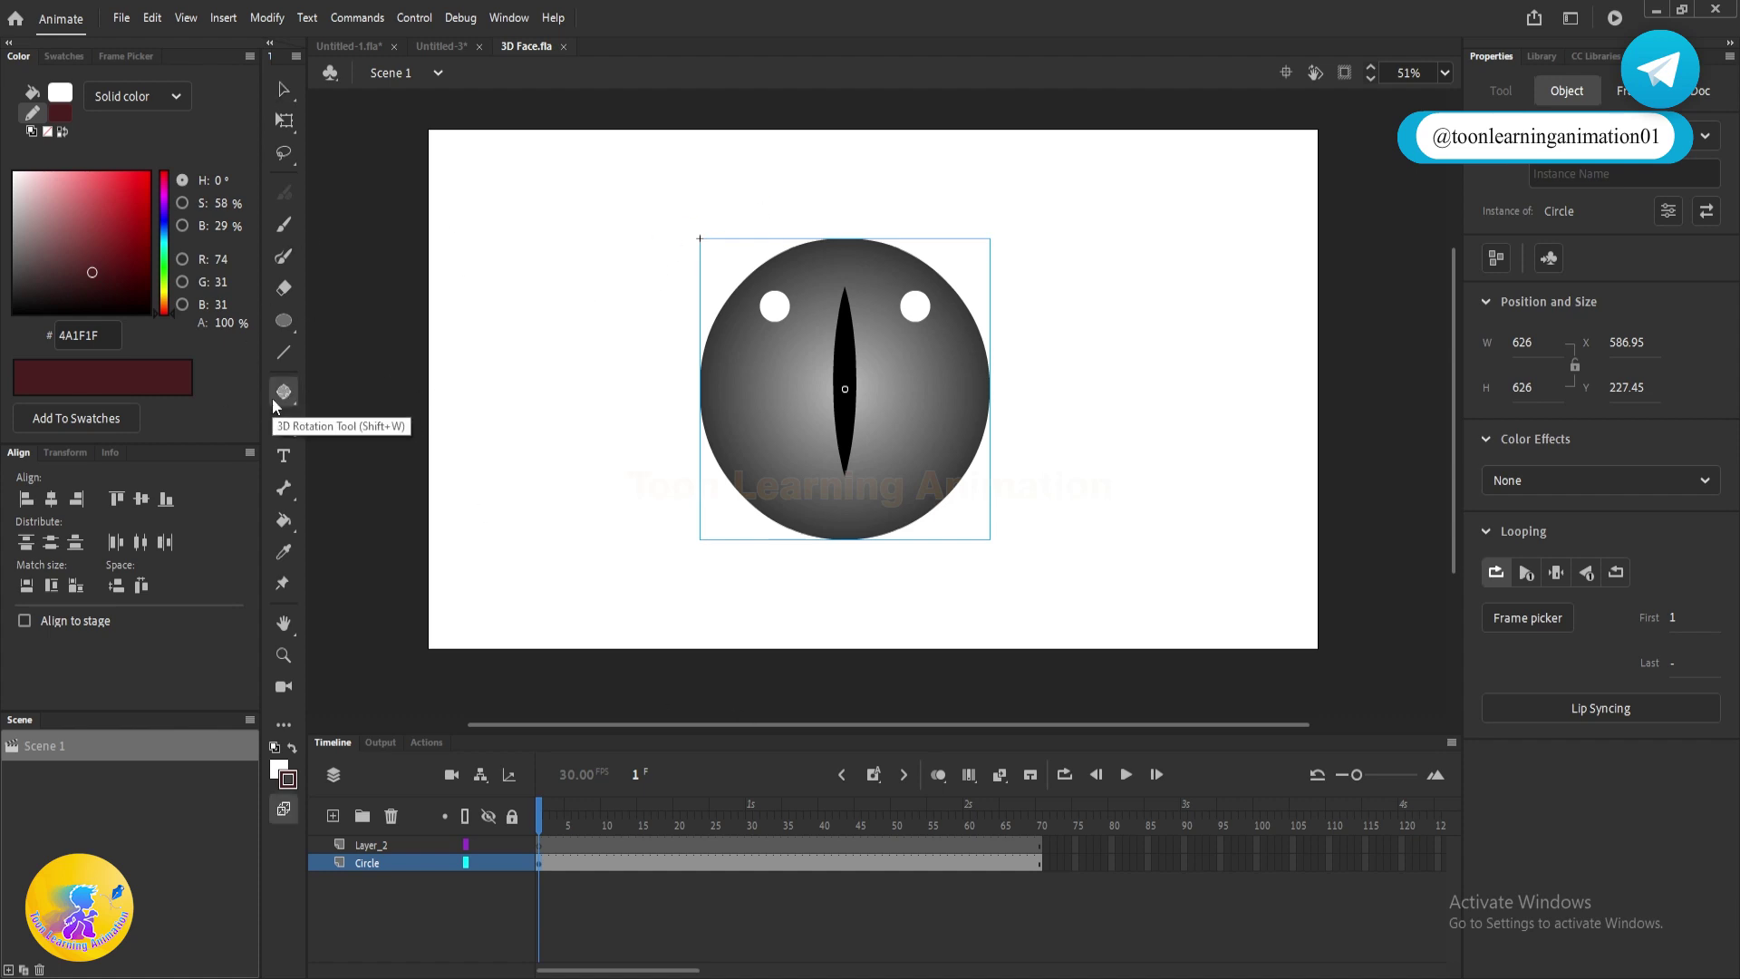
click(291, 389)
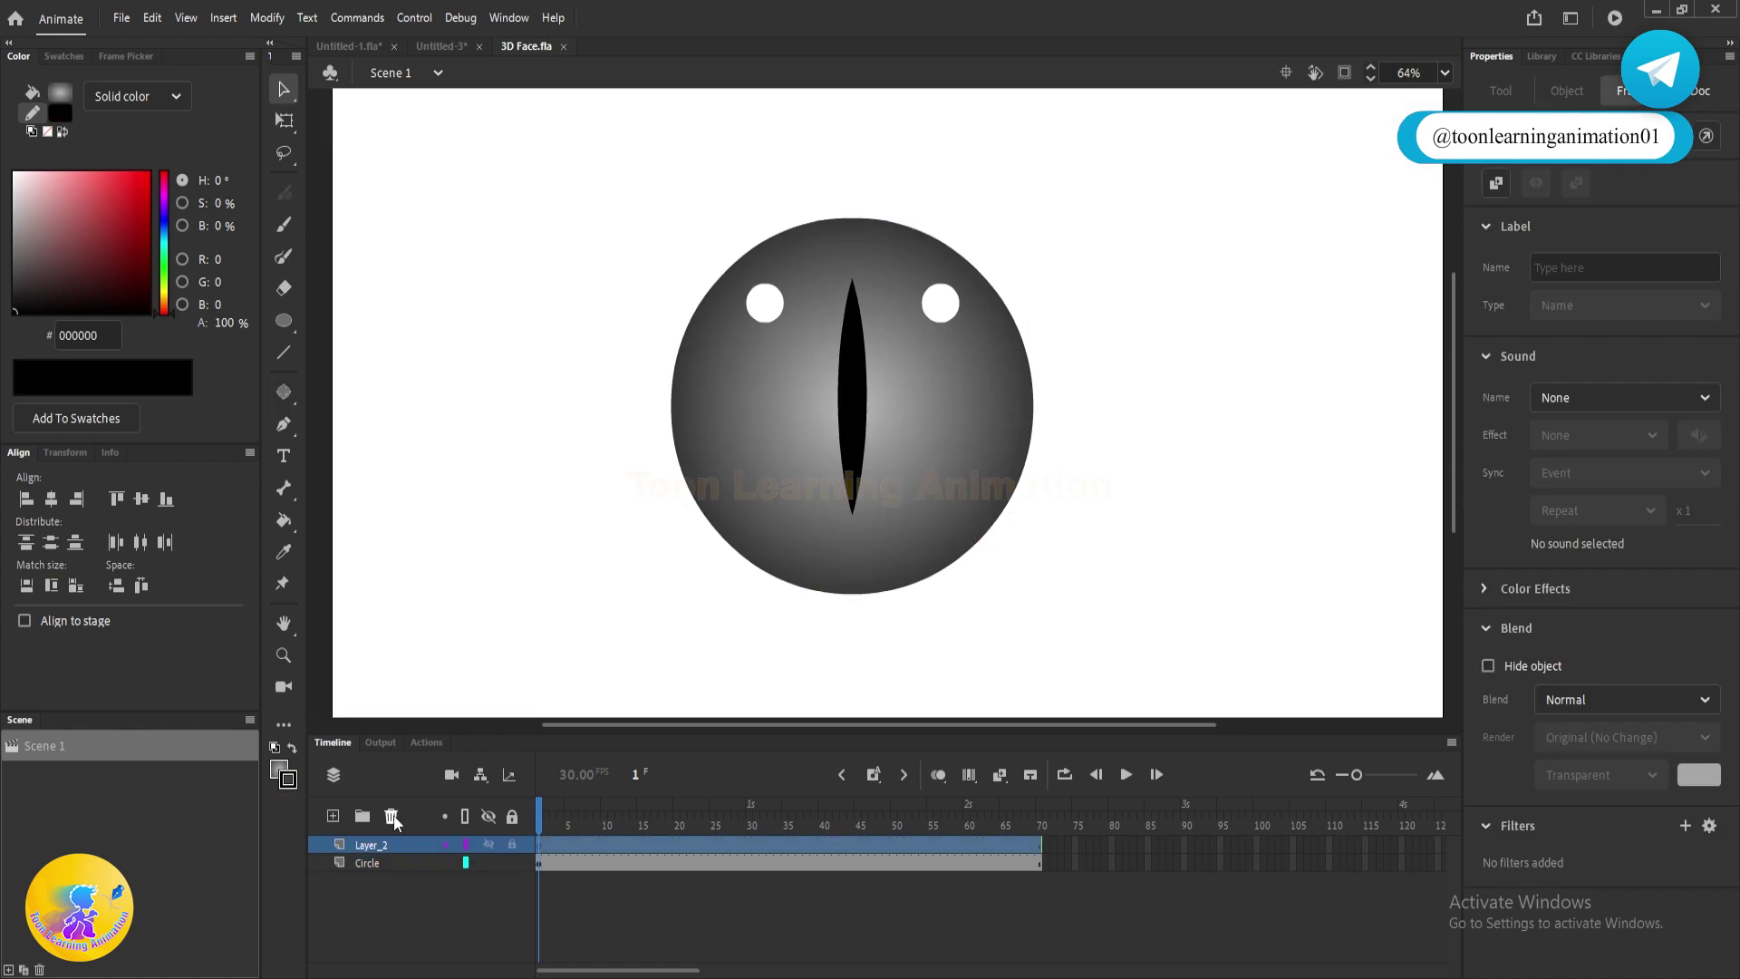
click(393, 817)
double_click(870, 463)
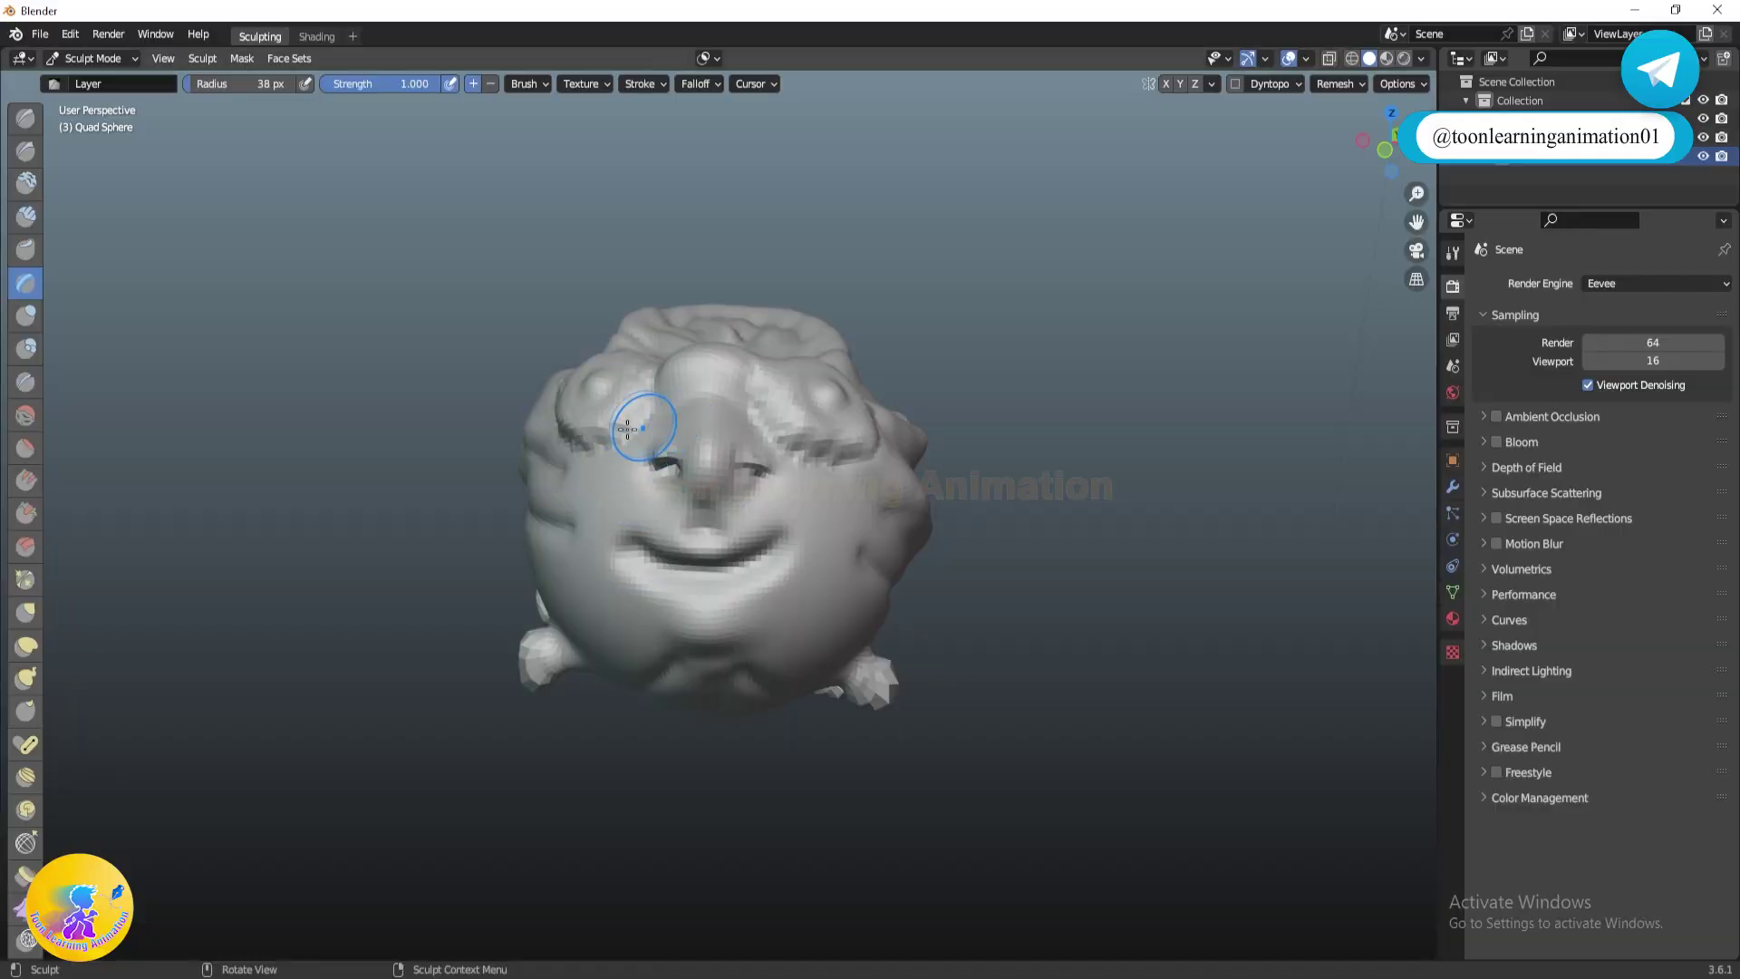
- Switch to Blender and try a Layer brush stroke on the side of the sculpted head, undoing it
drag(659, 494, 1012, 549)
drag(1182, 450, 1078, 496)
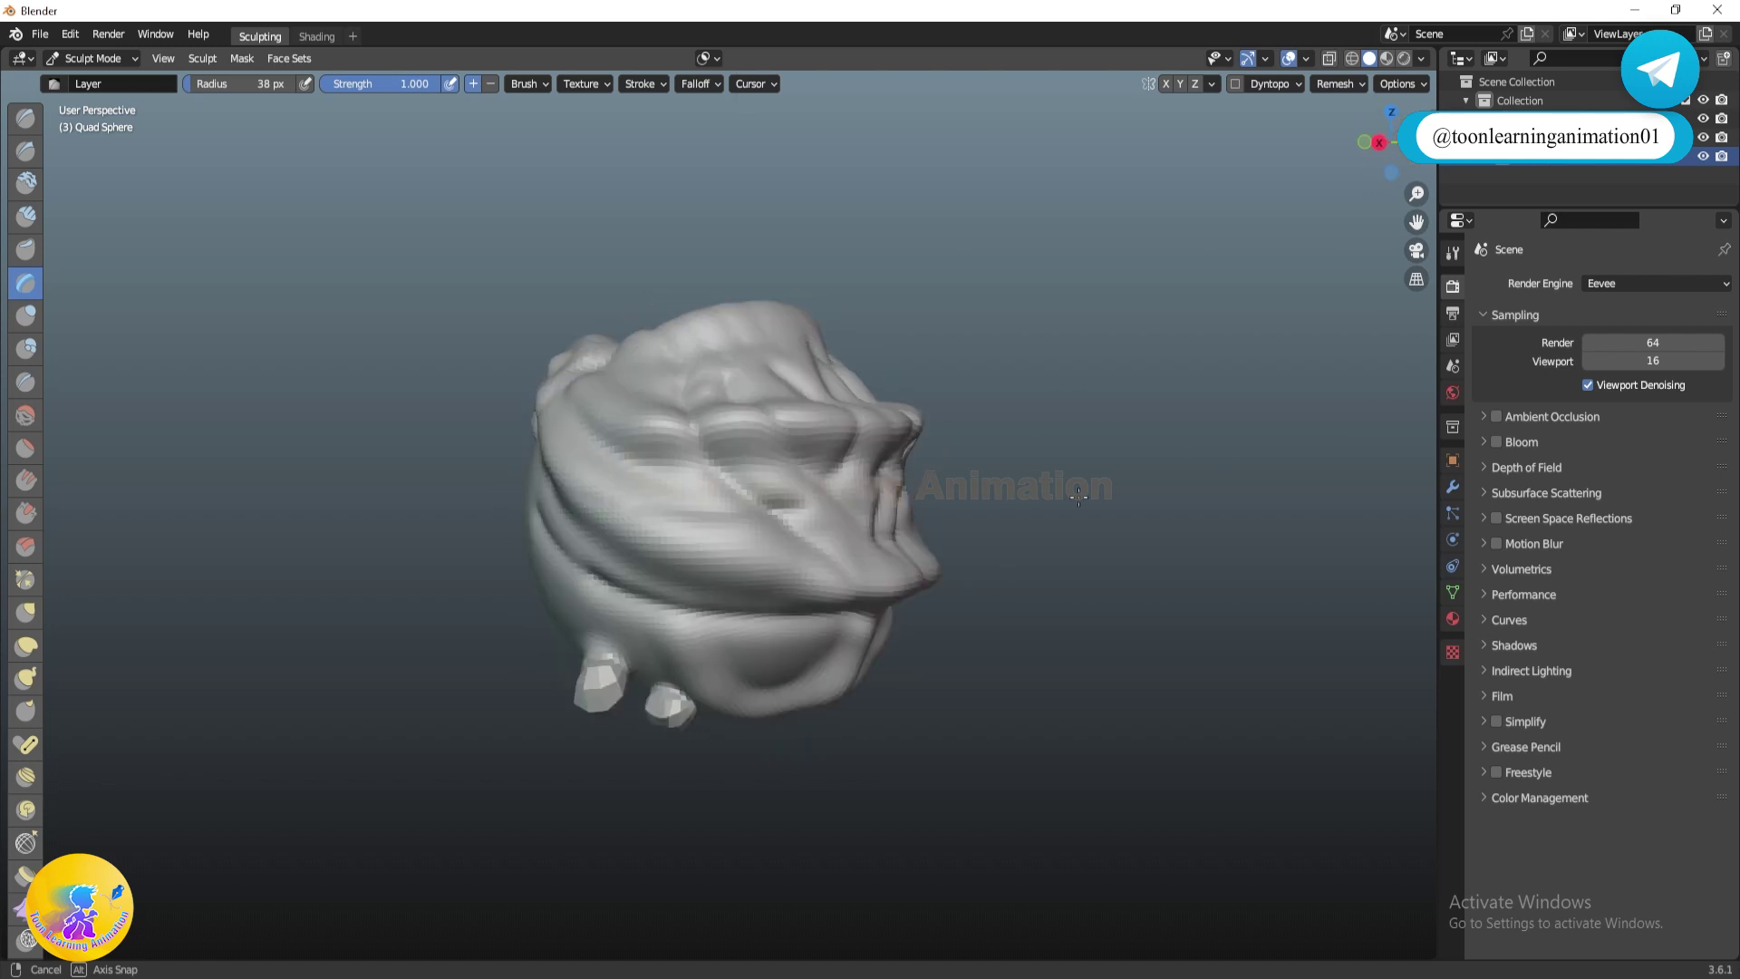
drag(945, 526, 680, 449)
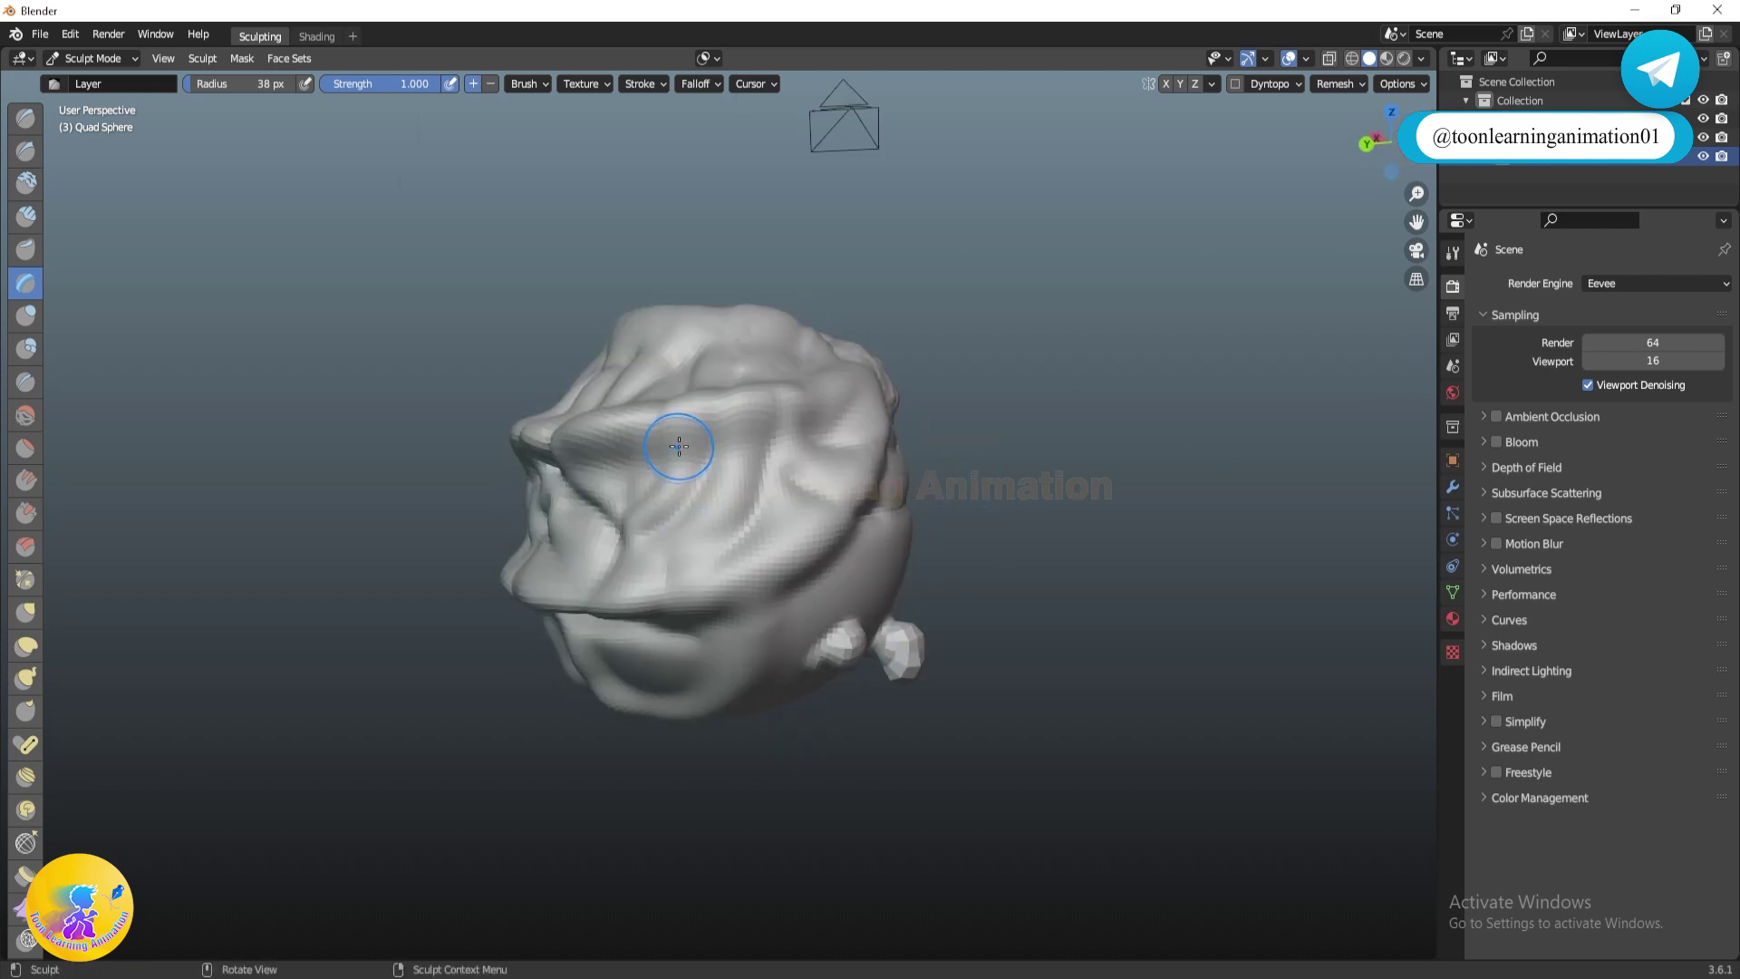
mouse_move(754, 534)
mouse_down()
mouse_move(767, 509)
mouse_move(742, 448)
mouse_up()
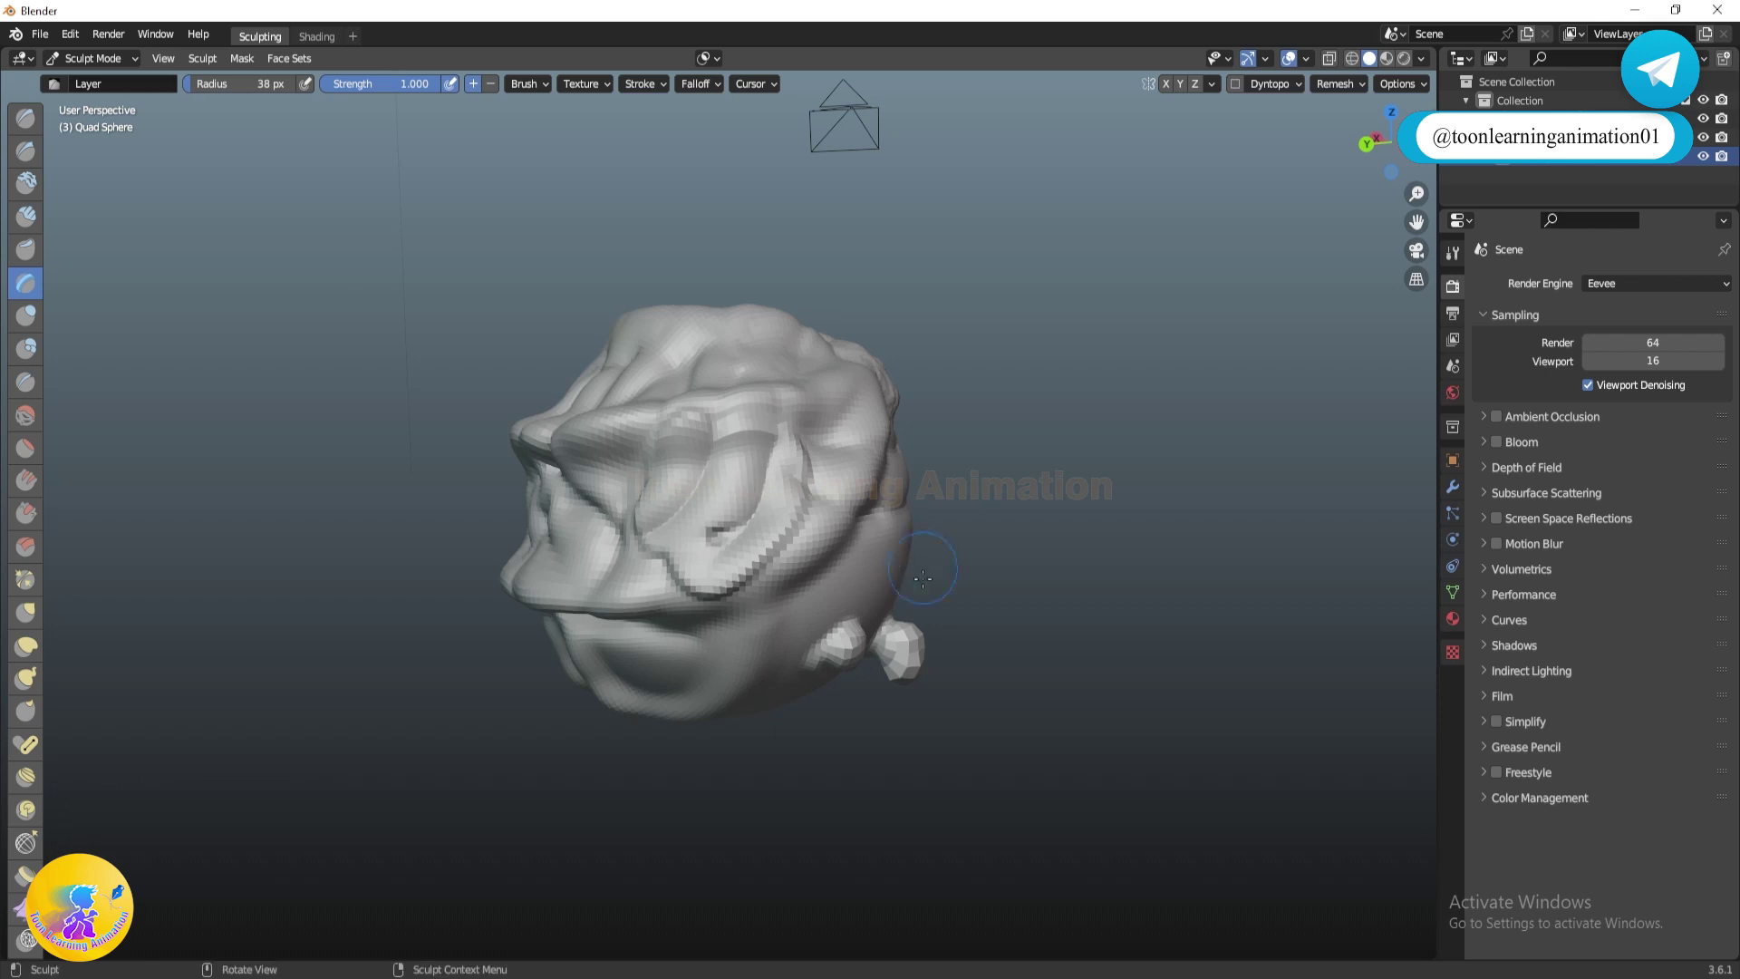
key(ctrl+z)
- Sculpt Layer brush strokes under the eye, across the cheek and over the side of the sculpted head
mouse_move(696, 576)
mouse_down()
mouse_move(760, 456)
mouse_move(829, 540)
mouse_up()
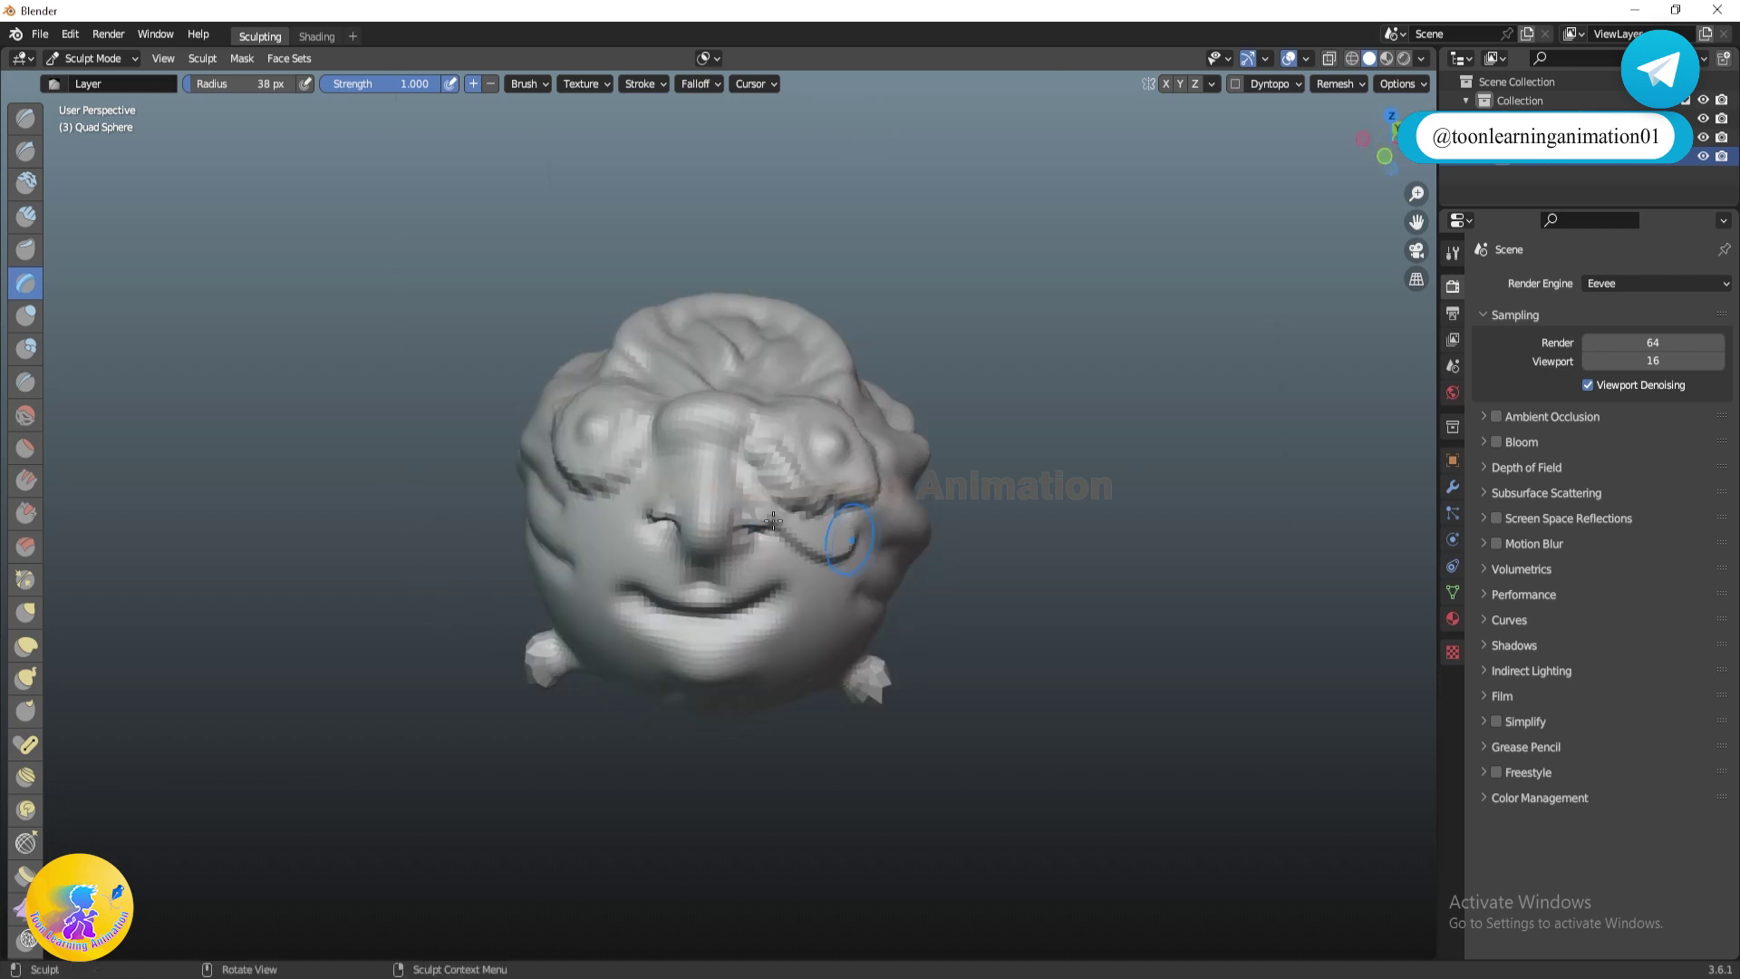
mouse_move(703, 467)
mouse_down()
mouse_move(521, 539)
mouse_move(550, 543)
mouse_up()
scroll(804, 482, down, 1)
mouse_move(804, 481)
mouse_down()
mouse_move(870, 494)
mouse_move(725, 426)
mouse_move(698, 449)
mouse_move(718, 551)
mouse_move(496, 259)
mouse_up()
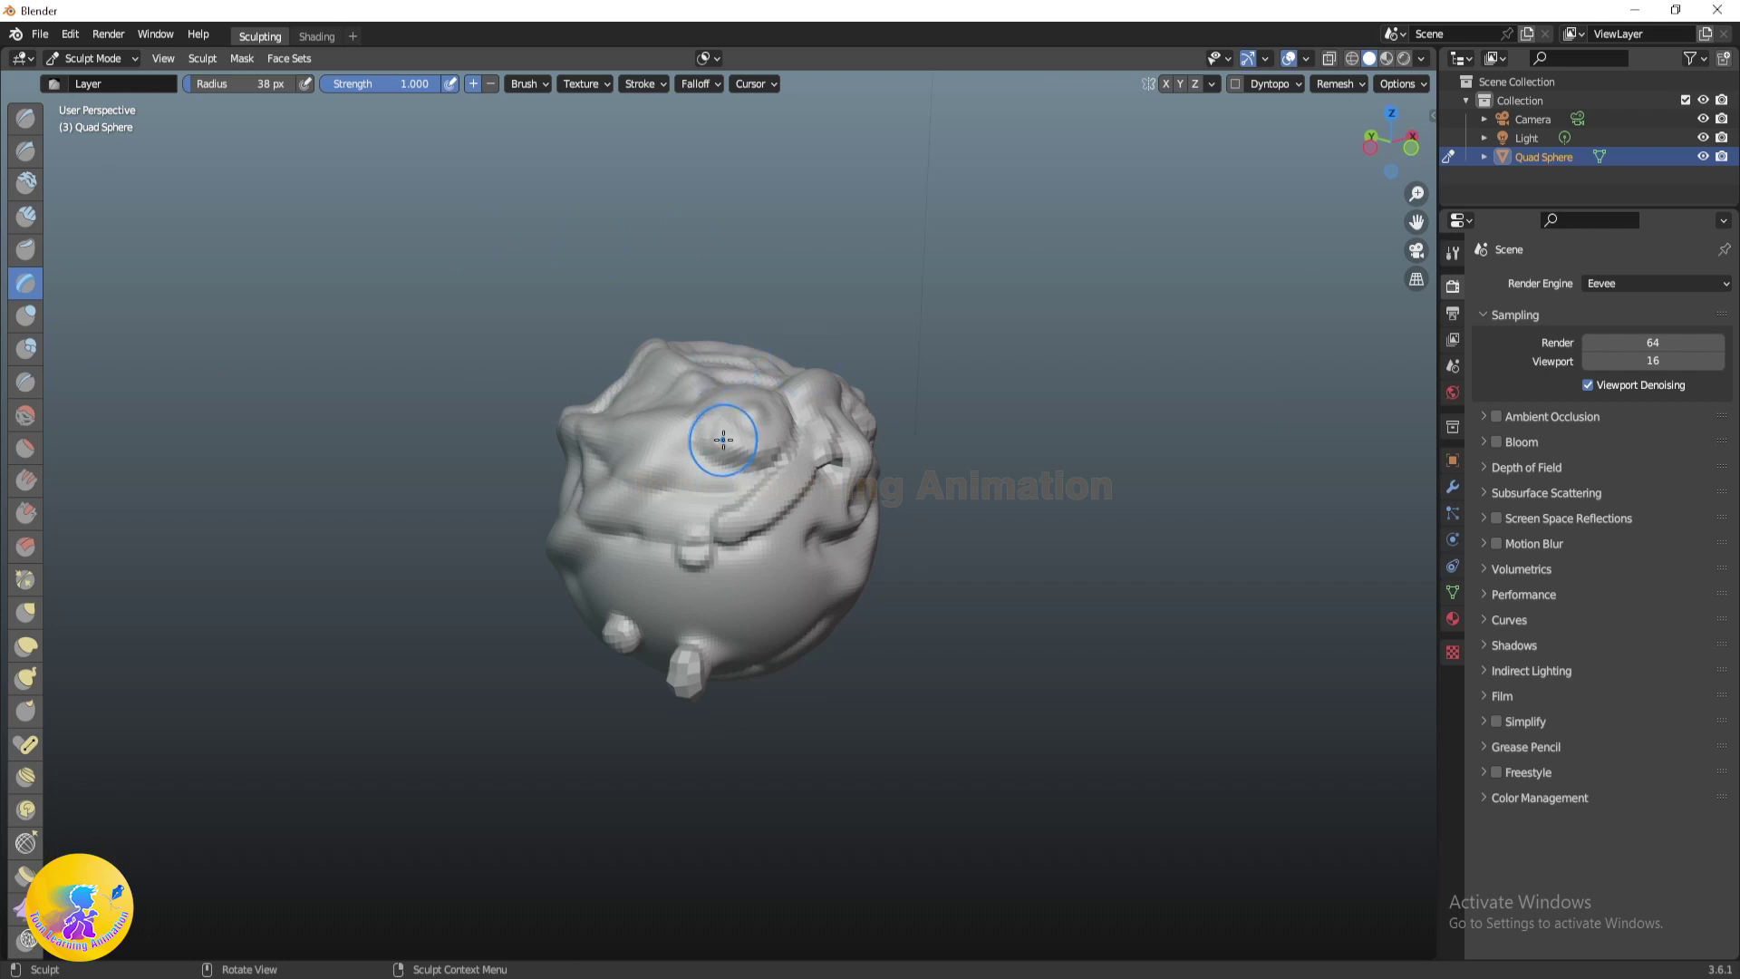
drag(723, 441, 843, 503)
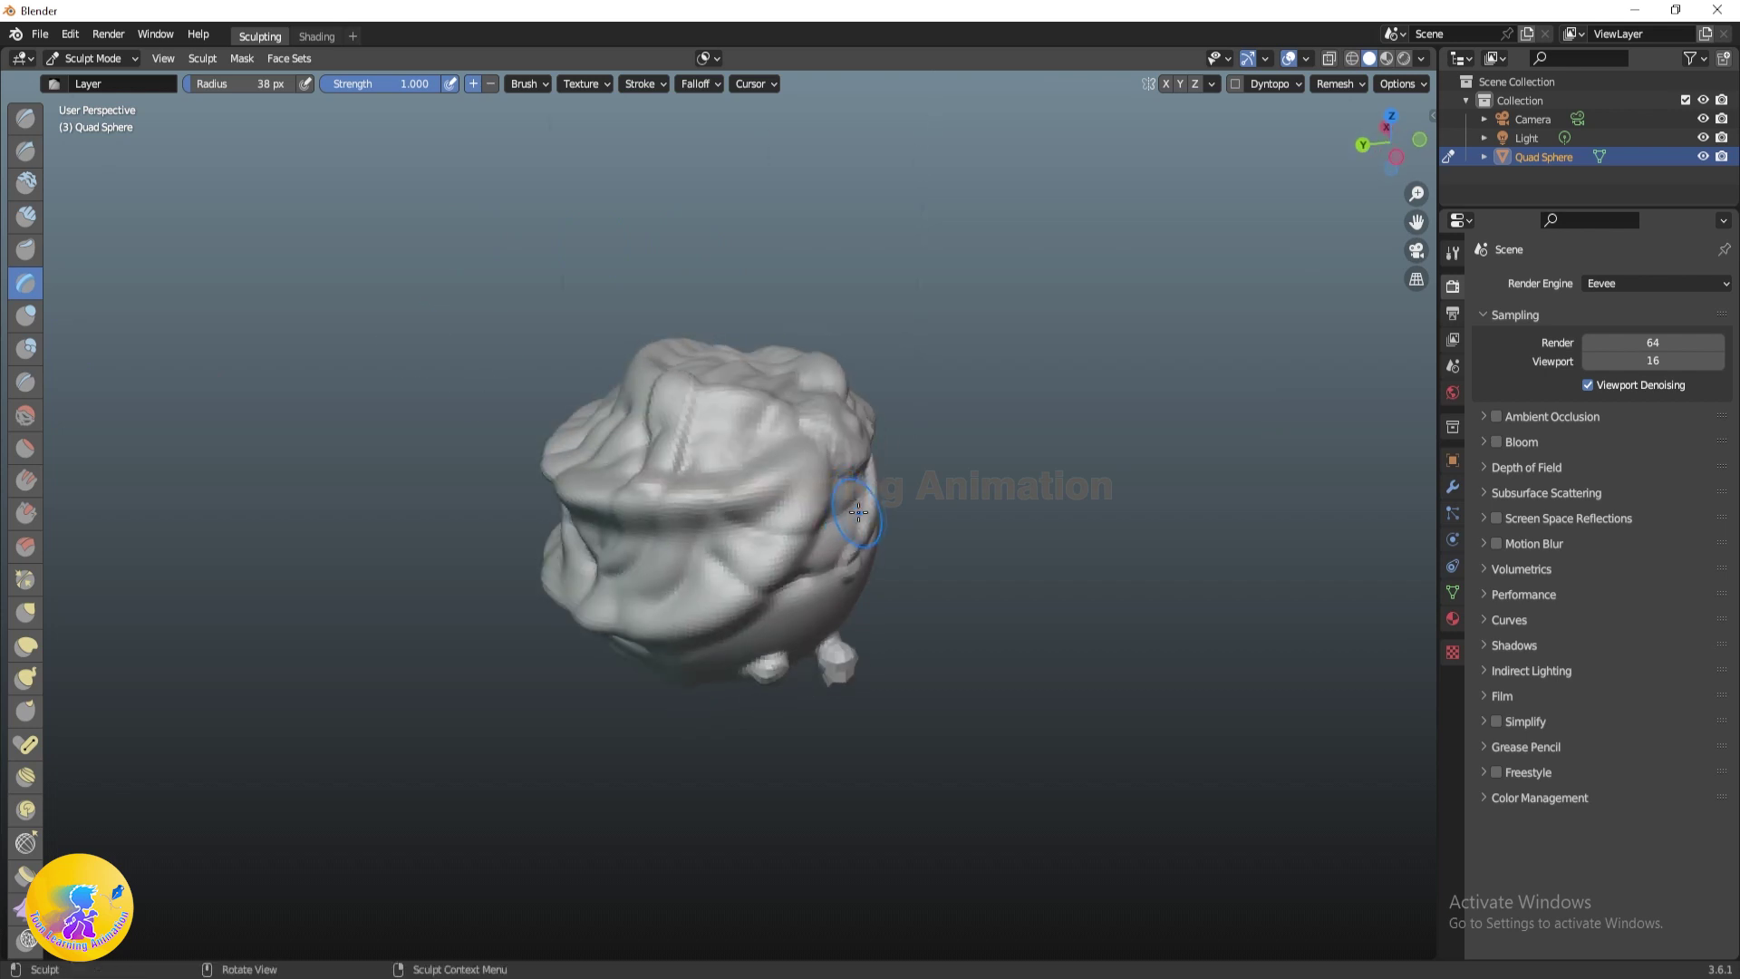
scroll(722, 451, up, 2)
scroll(716, 453, up, 1)
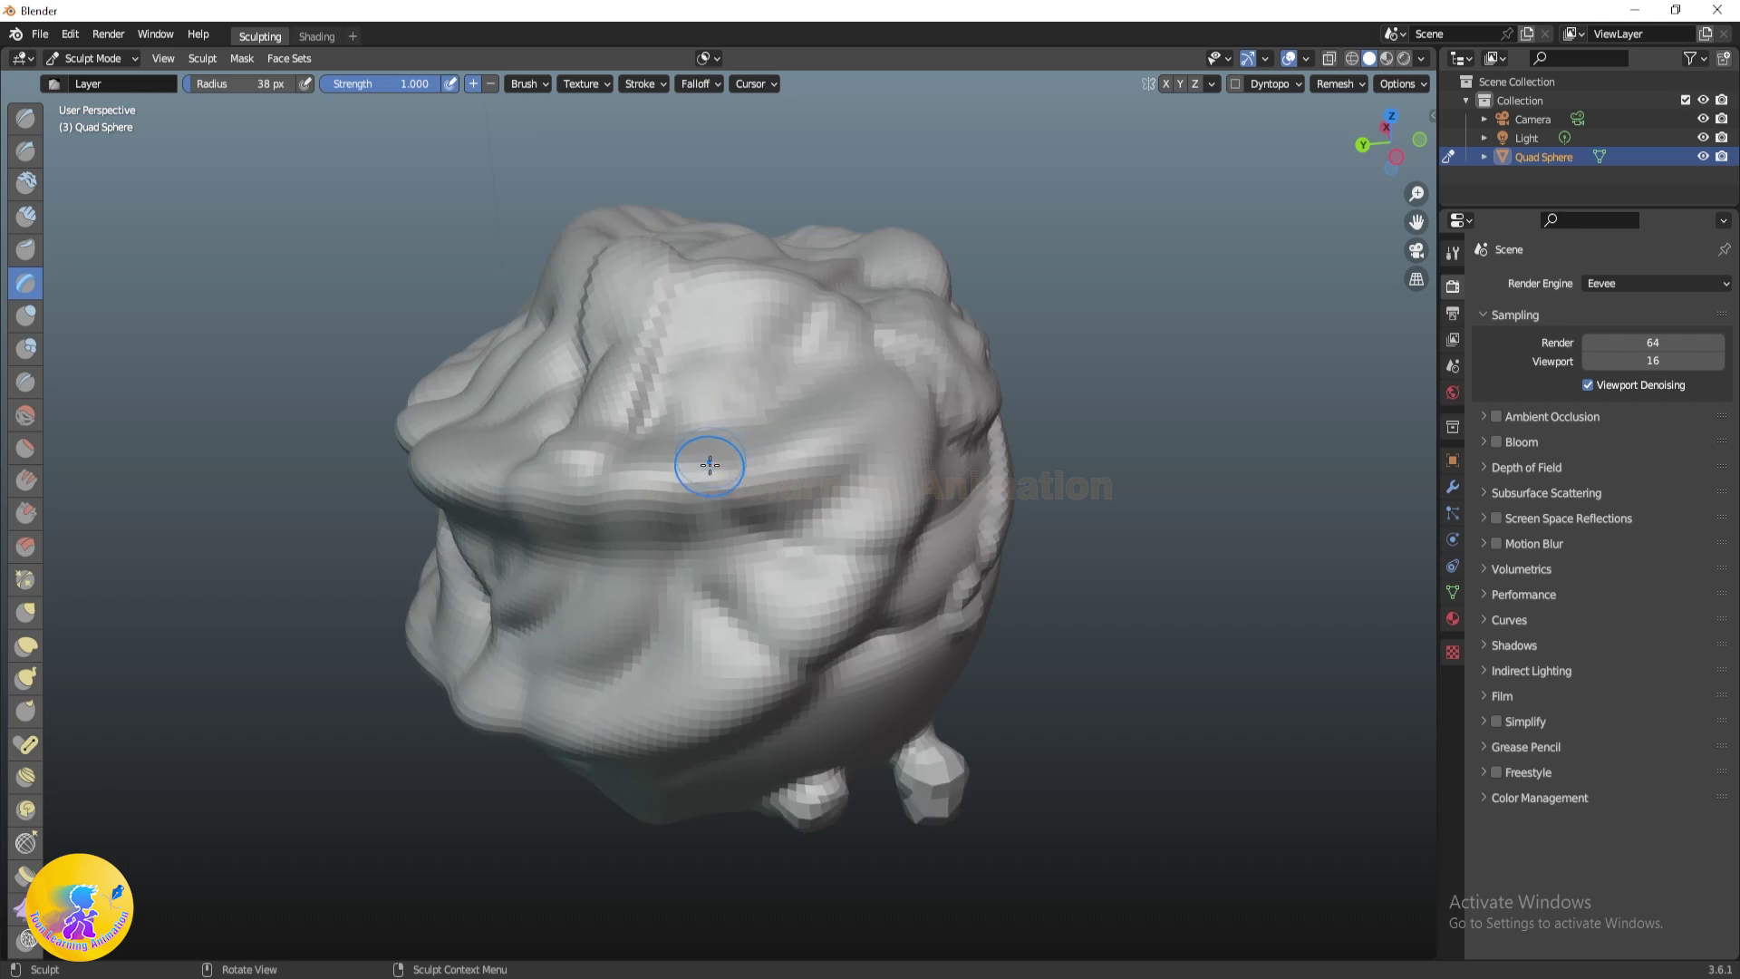
mouse_move(705, 459)
mouse_down()
mouse_move(855, 489)
mouse_move(867, 509)
mouse_up()
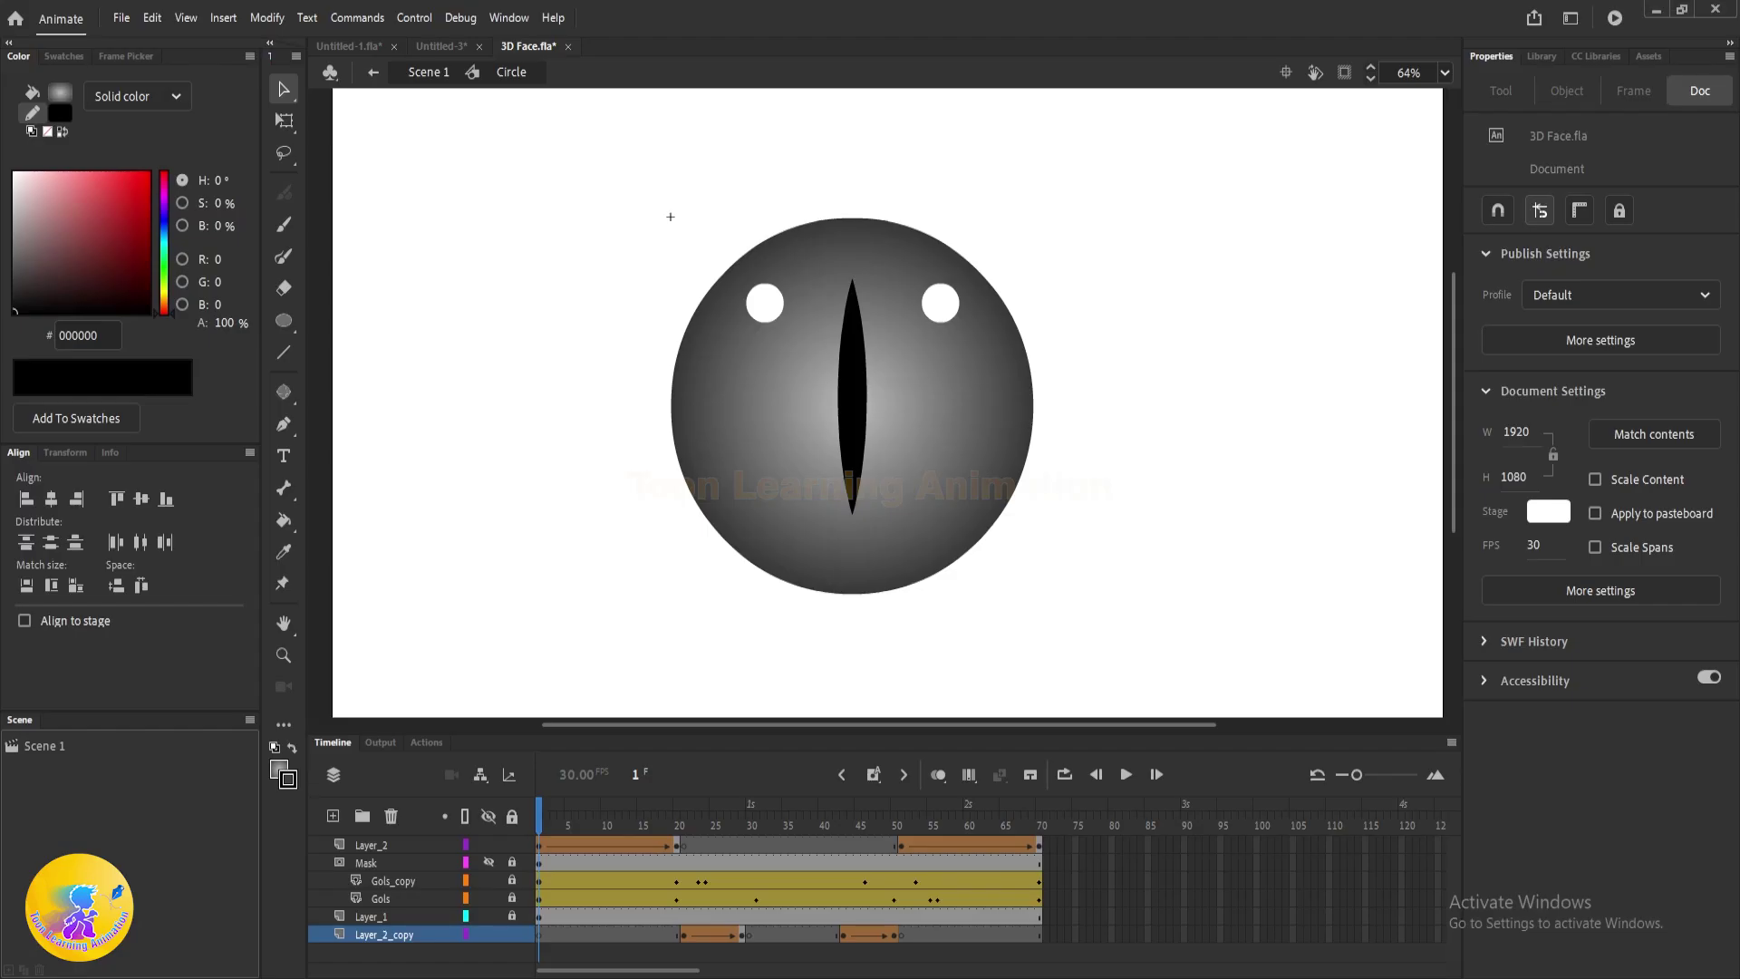
- Switch back to Animate, play the Circle symbol's animation and scrub back to frame 1
scroll(818, 404, down, 5)
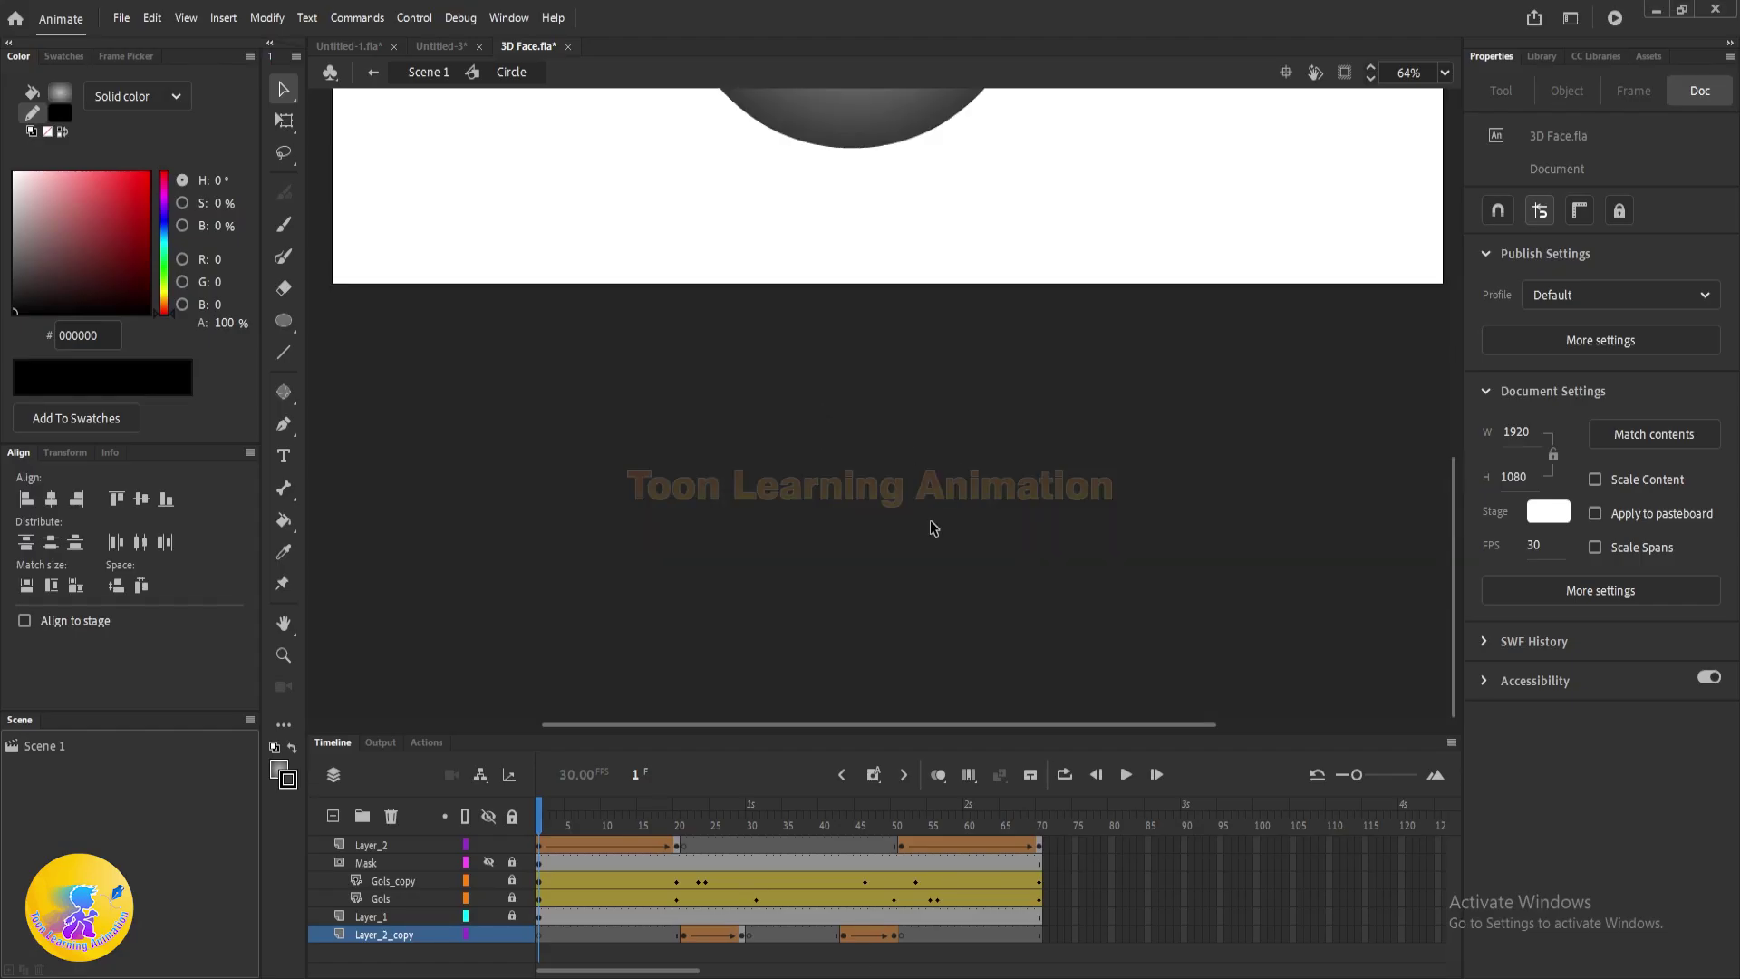
scroll(931, 522, down, 2)
drag(1085, 378, 1029, 488)
scroll(736, 445, up, 1)
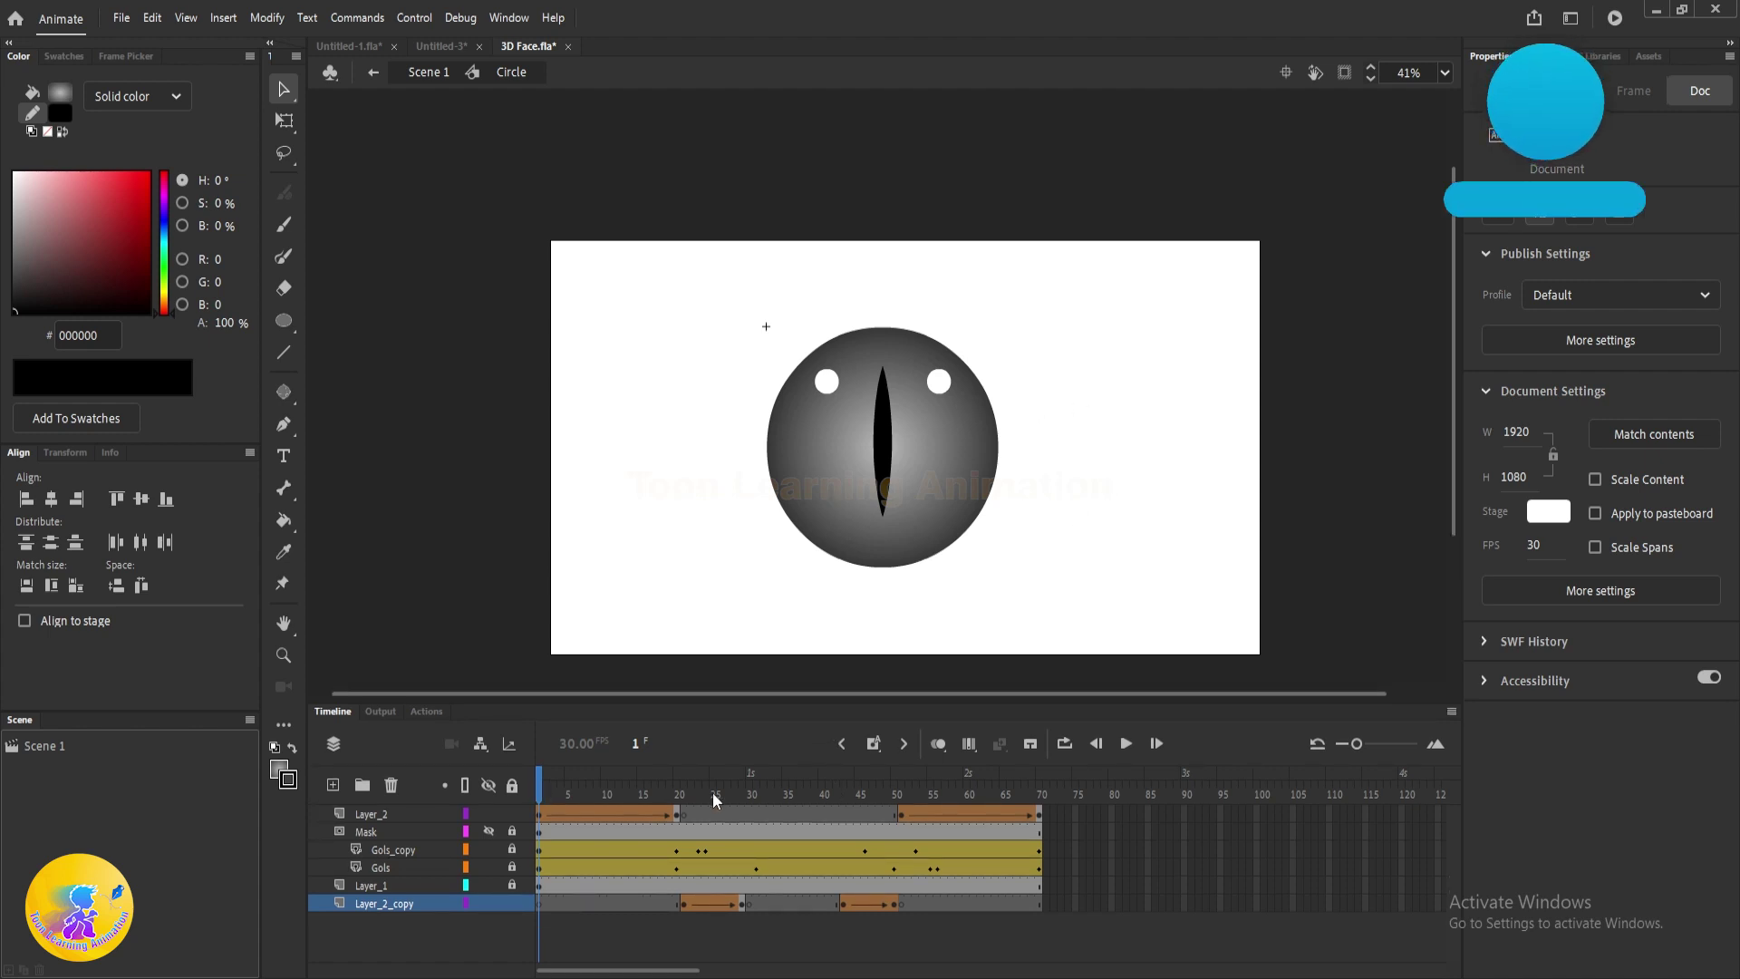
key(Return)
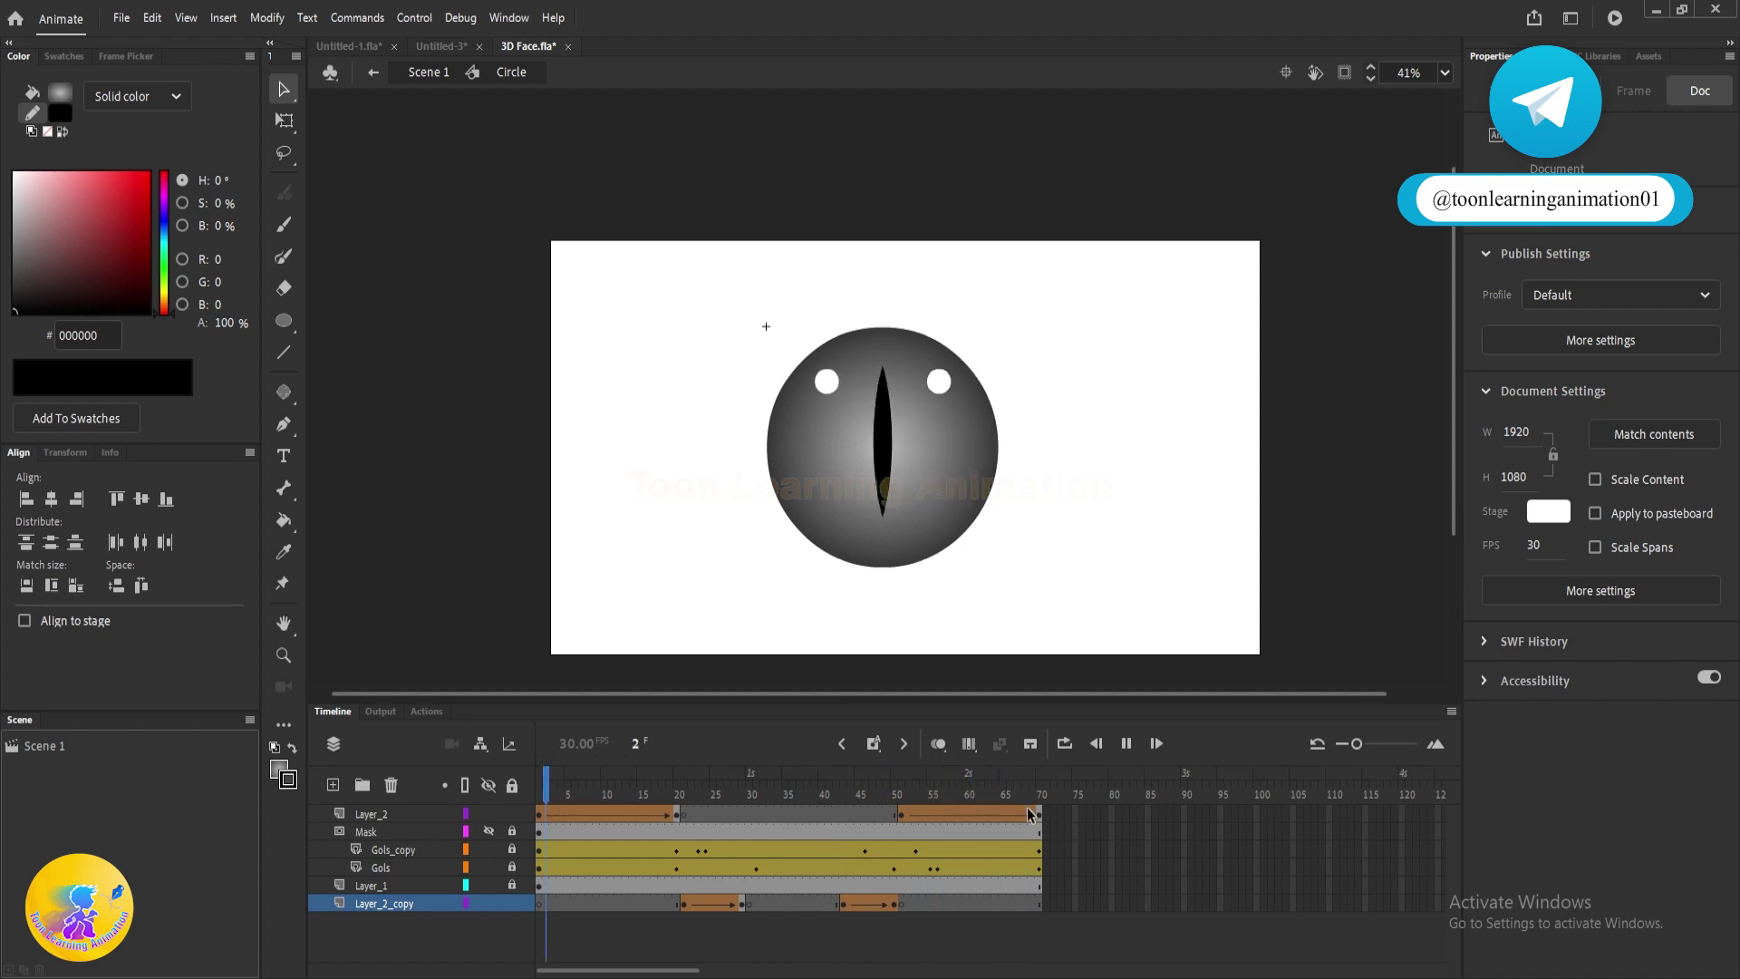
drag(1021, 794, 538, 787)
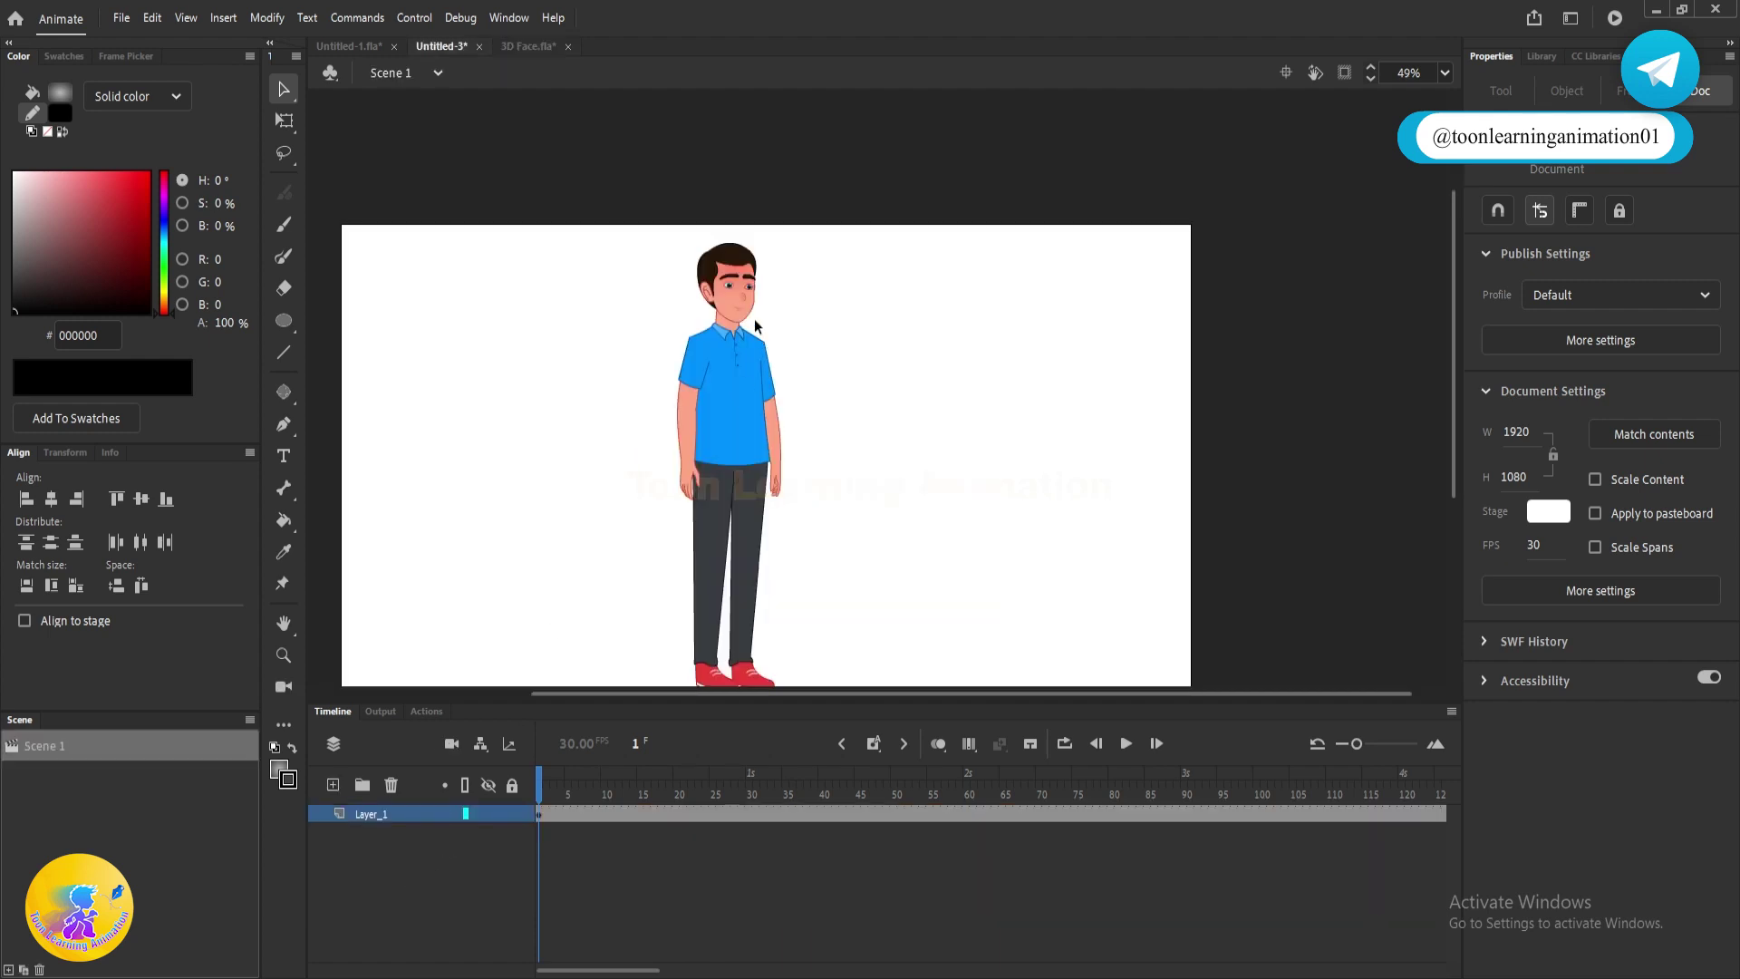
- Switch to the Untitled-3 document, open the TAB Stand symbol for editing and enlarge the timeline to show its body-part layers
scroll(754, 318, up, 2)
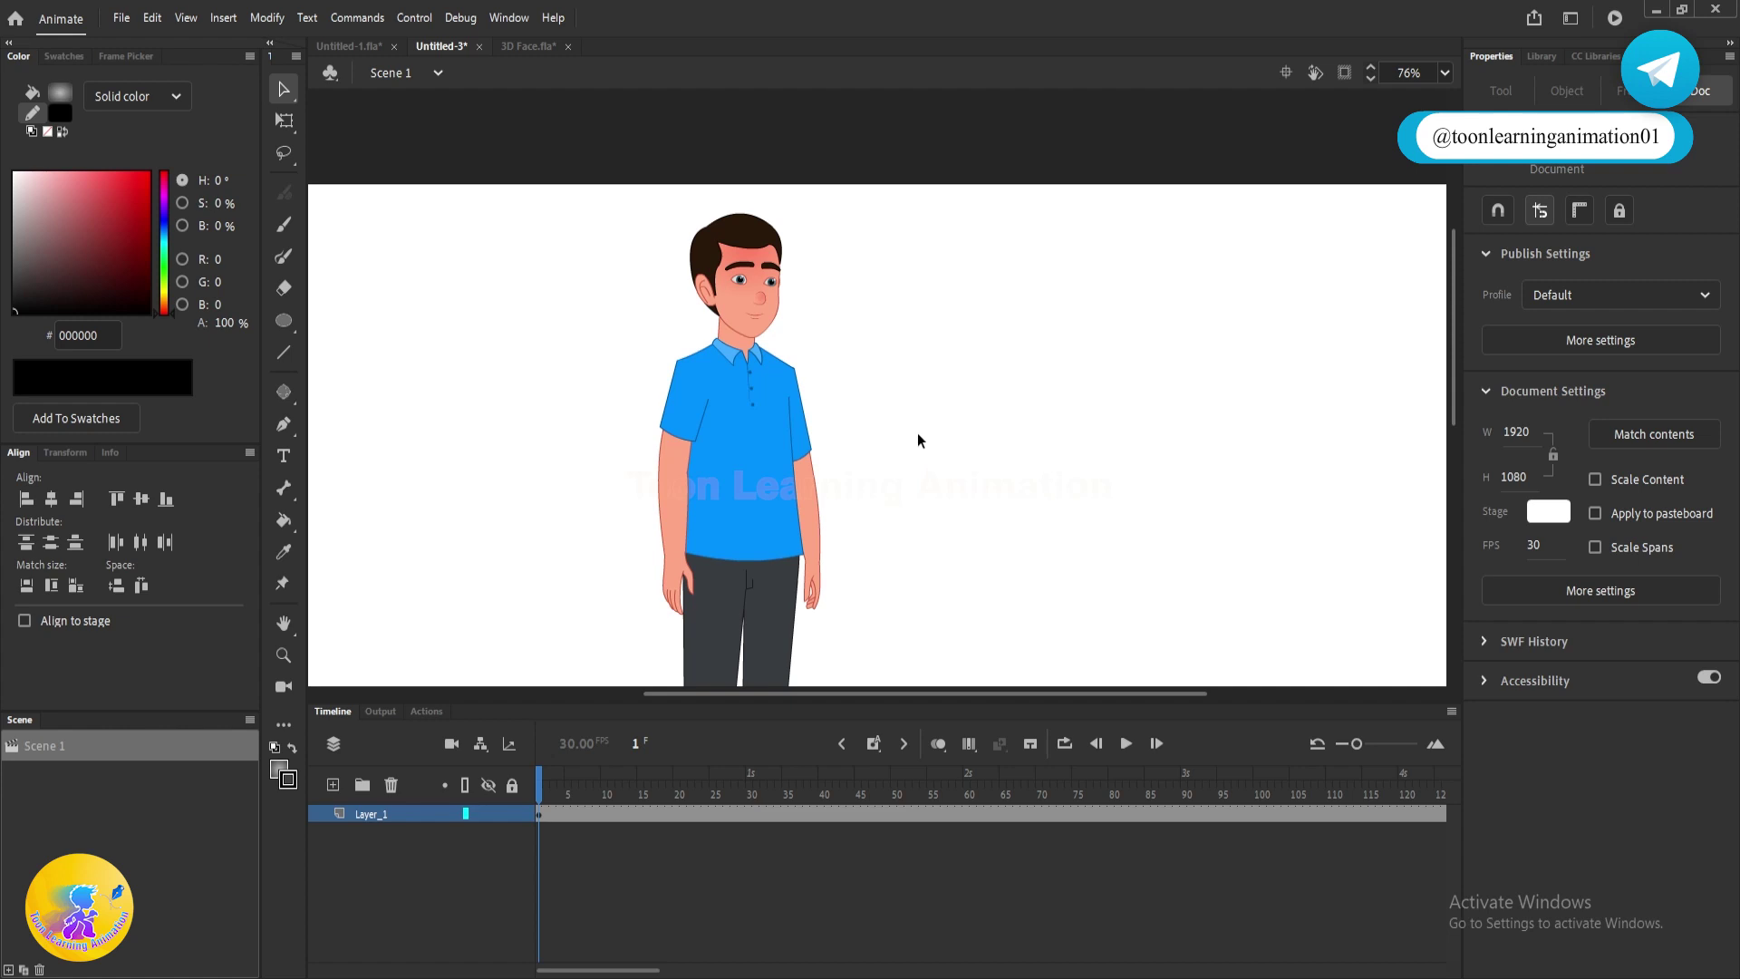
drag(936, 453, 1072, 449)
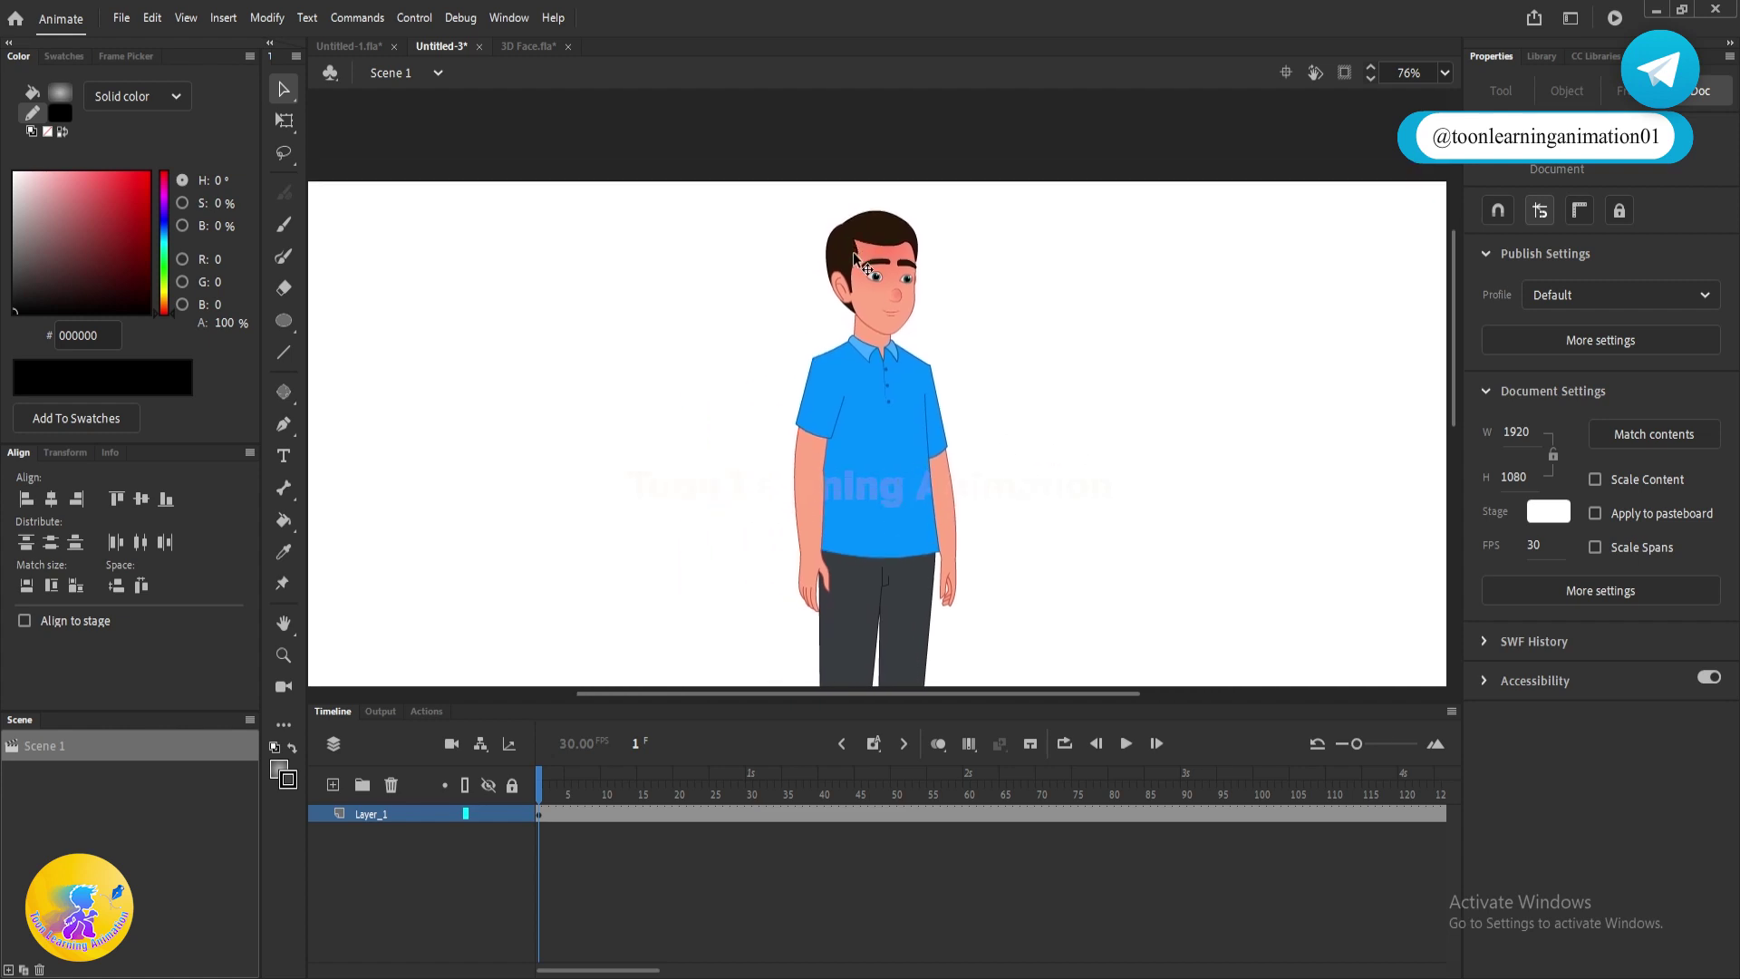
double_click(880, 301)
scroll(889, 302, up, 3)
drag(1006, 696, 999, 574)
scroll(987, 357, down, 5)
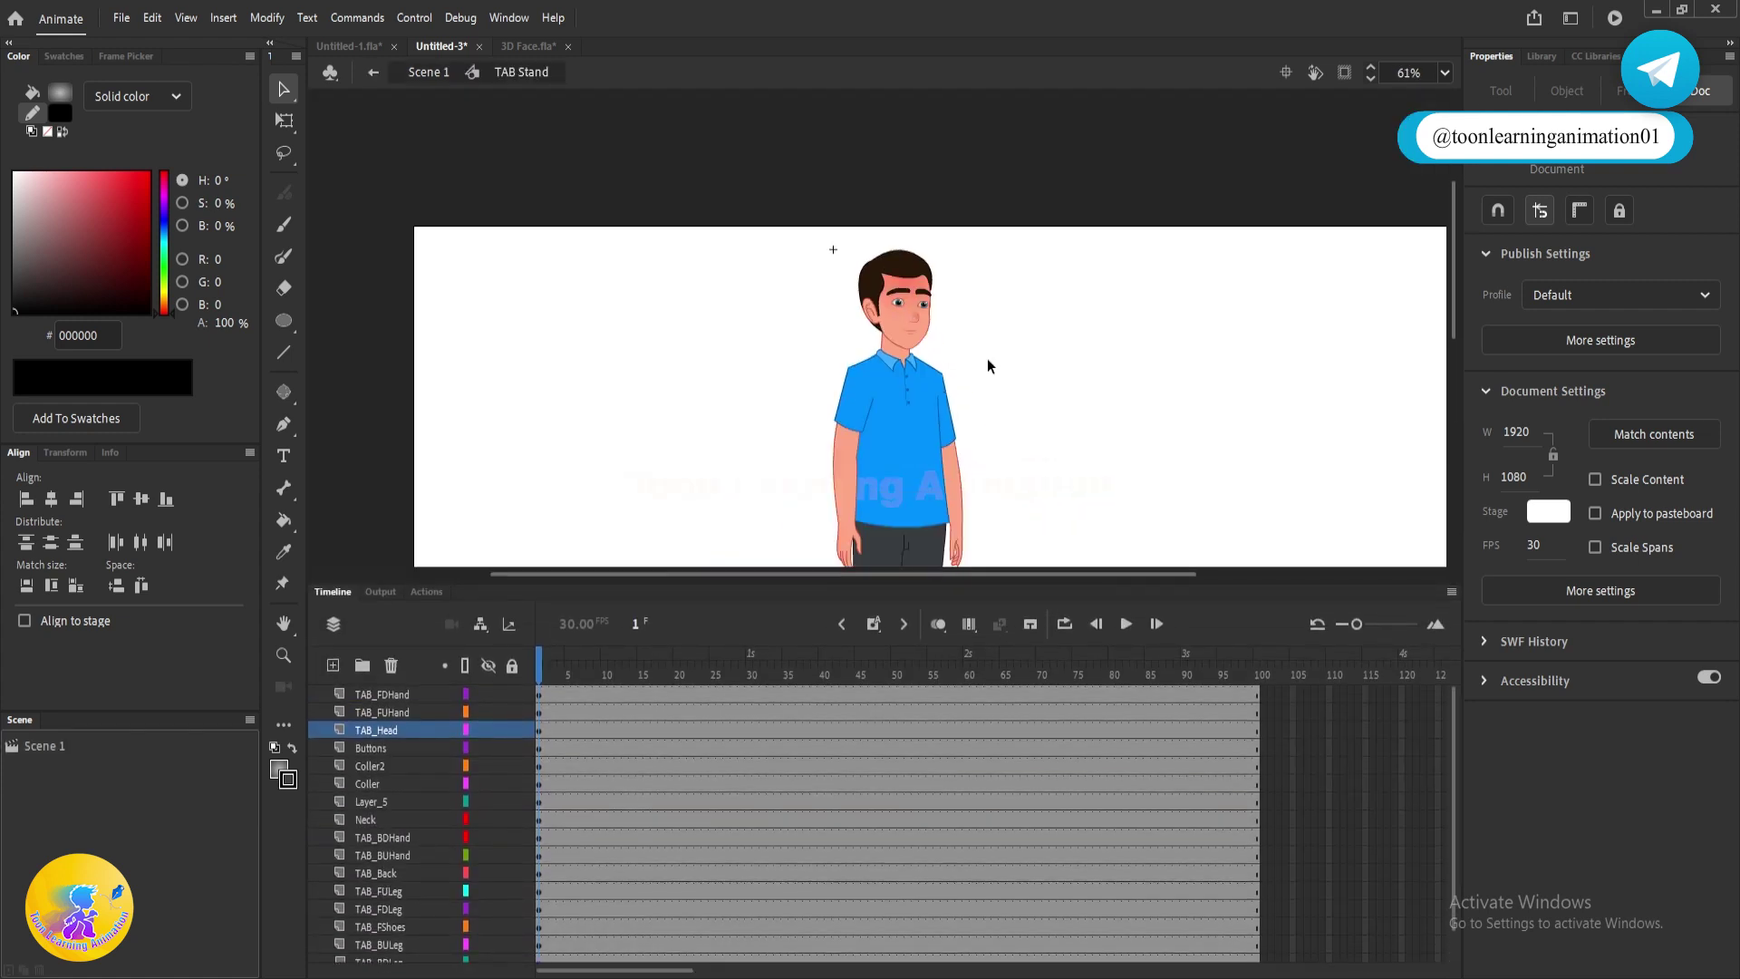
scroll(949, 307, up, 2)
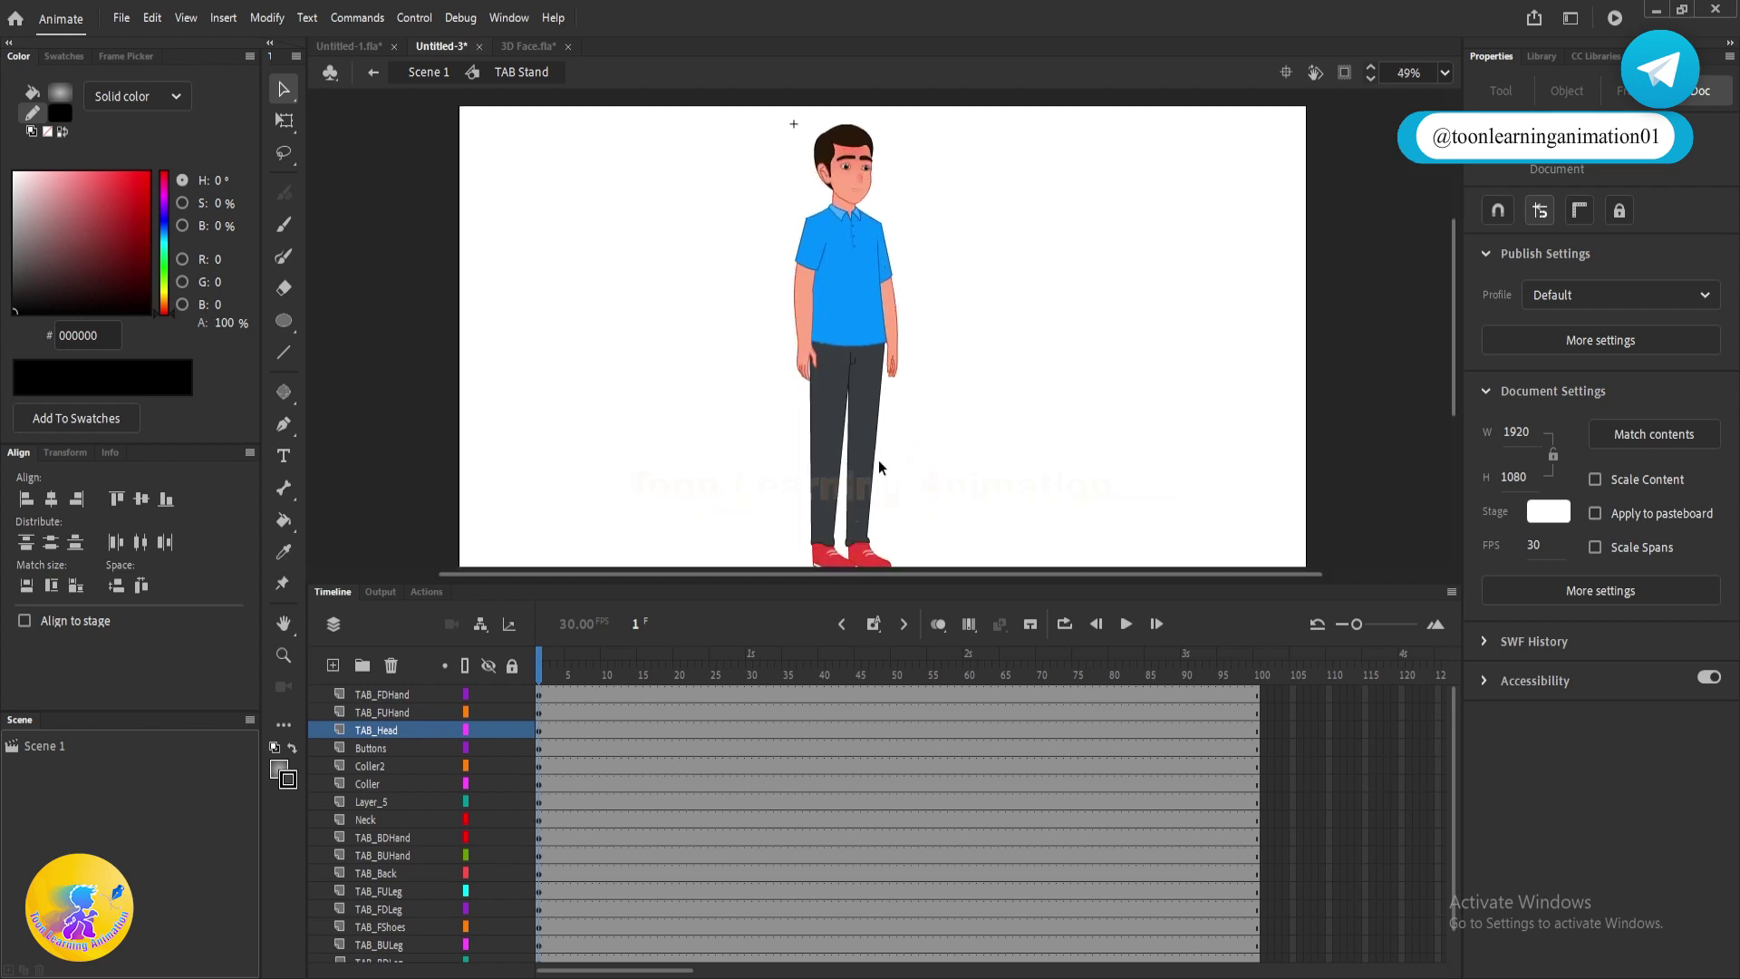
- Pull the character's leg, forearm and upper-arm pieces away from the body one at a time, undoing each move
drag(828, 490, 744, 476)
key(ctrl+z)
drag(859, 435, 671, 385)
key(ctrl+z)
key(ctrl+z)
drag(804, 325, 682, 309)
key(ctrl+z)
drag(820, 240, 698, 228)
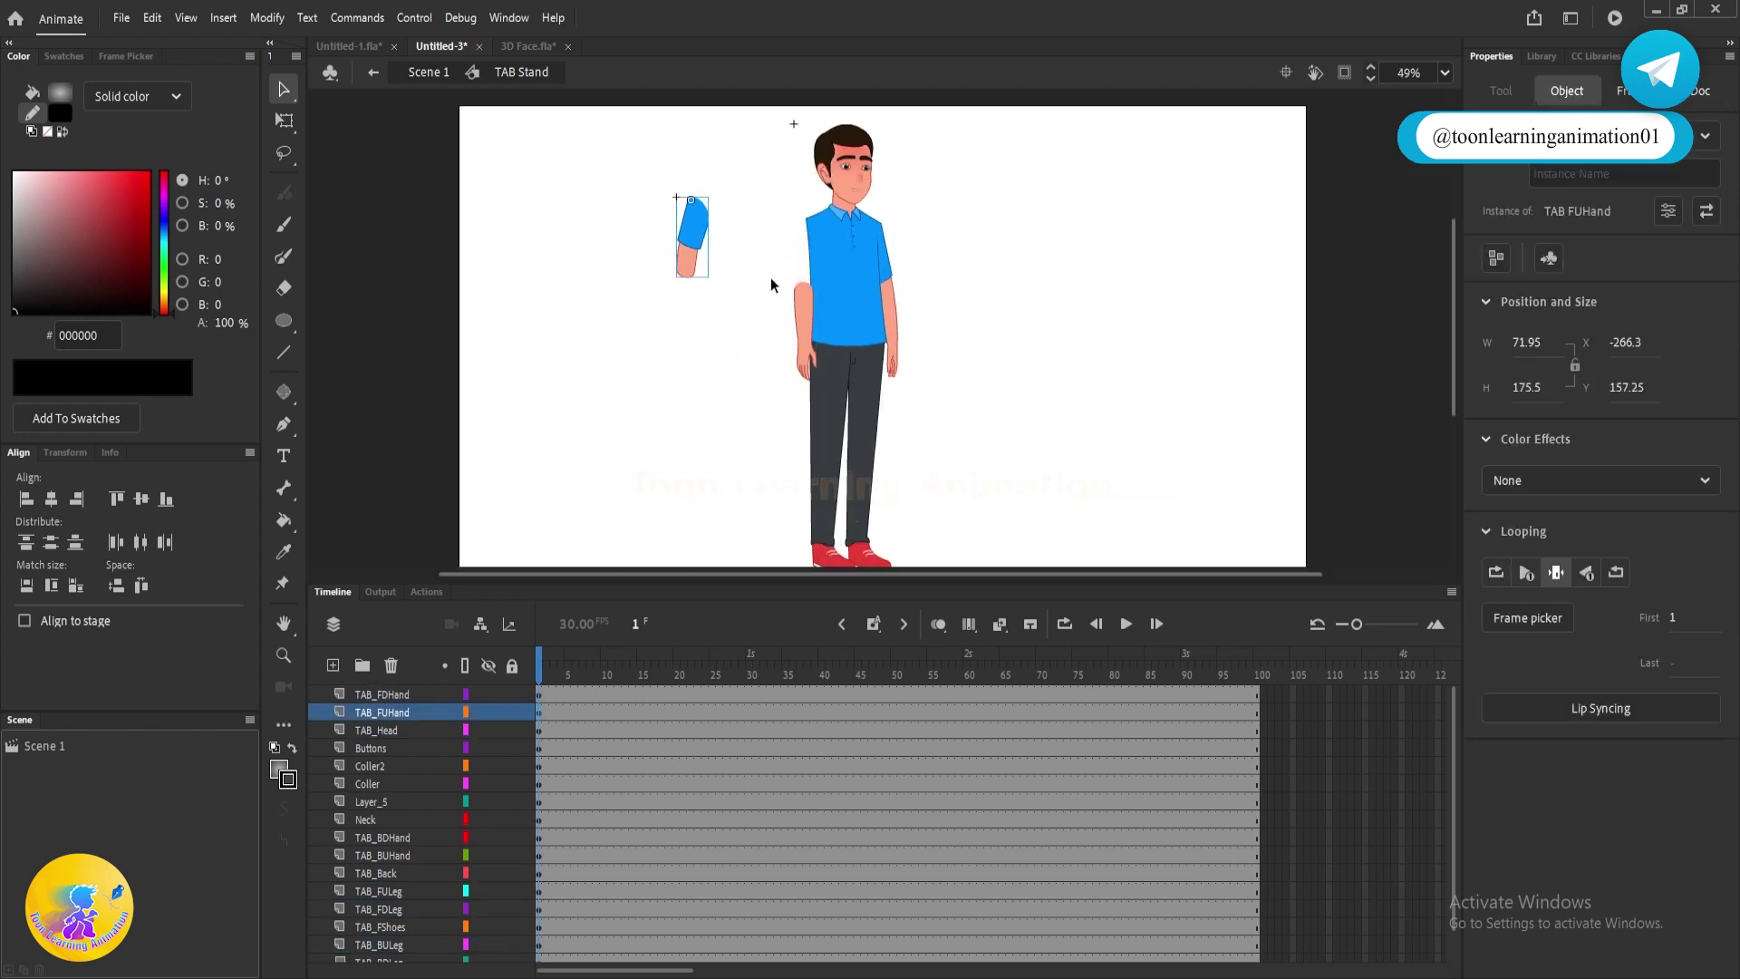
key(ctrl+z)
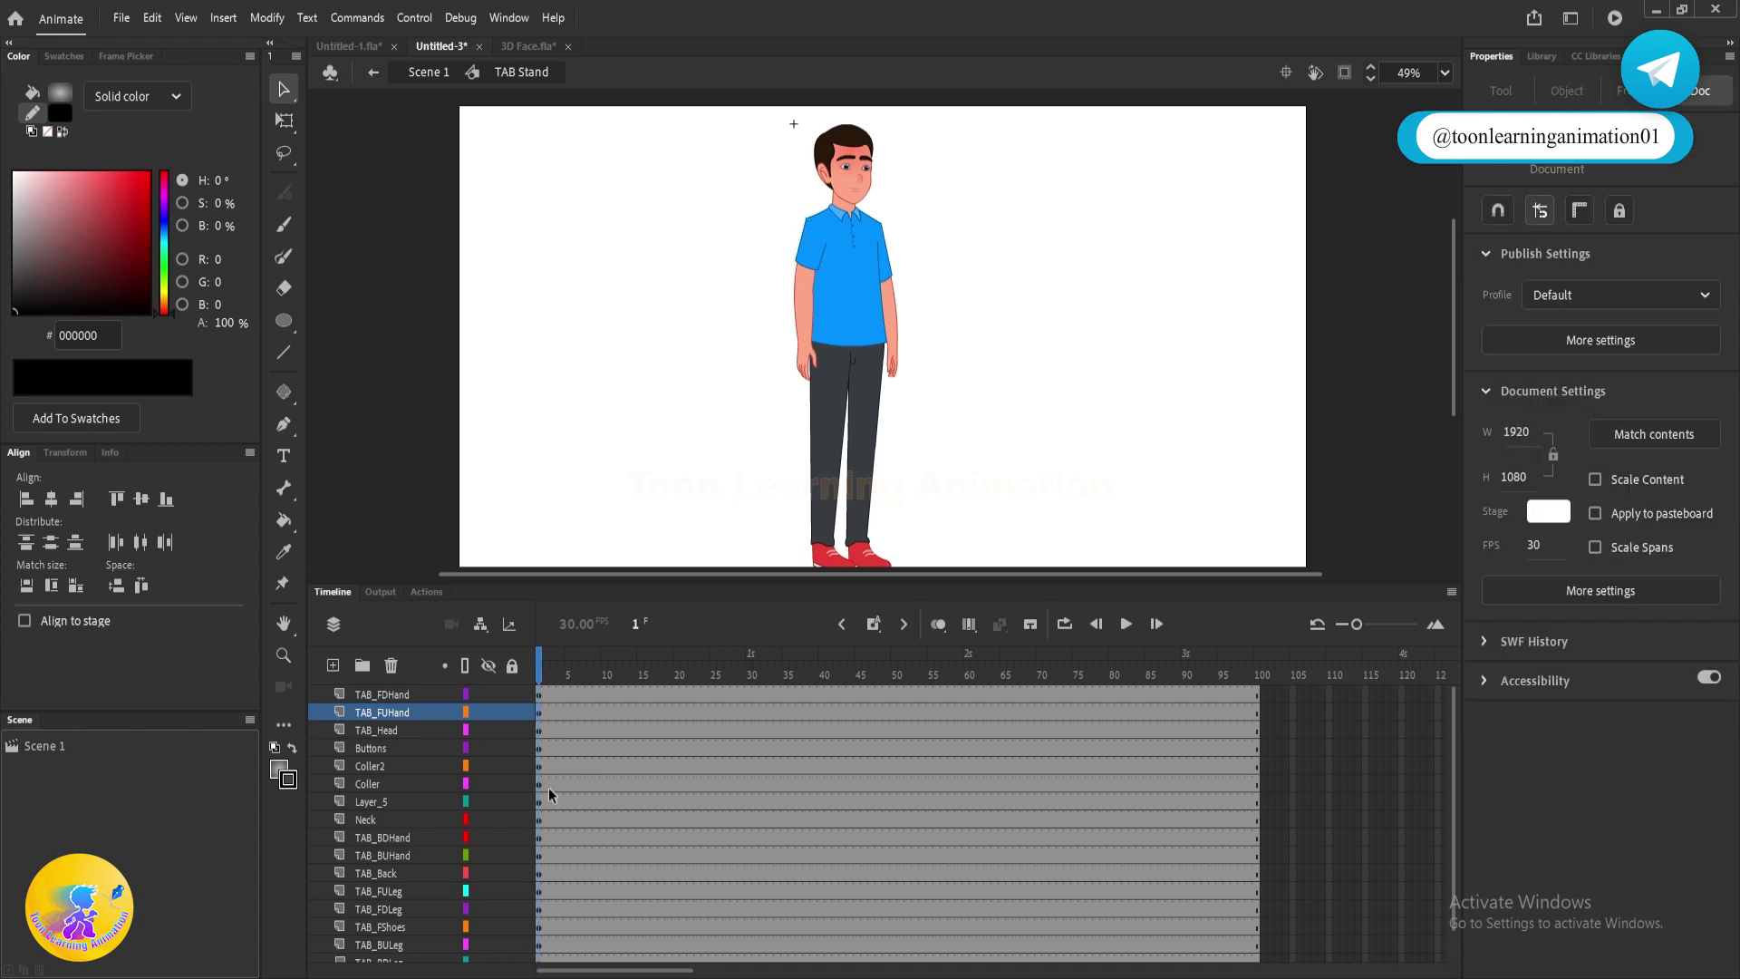
- Open the TAB Head symbol for editing to reach its separate facial parts
scroll(942, 276, up, 3)
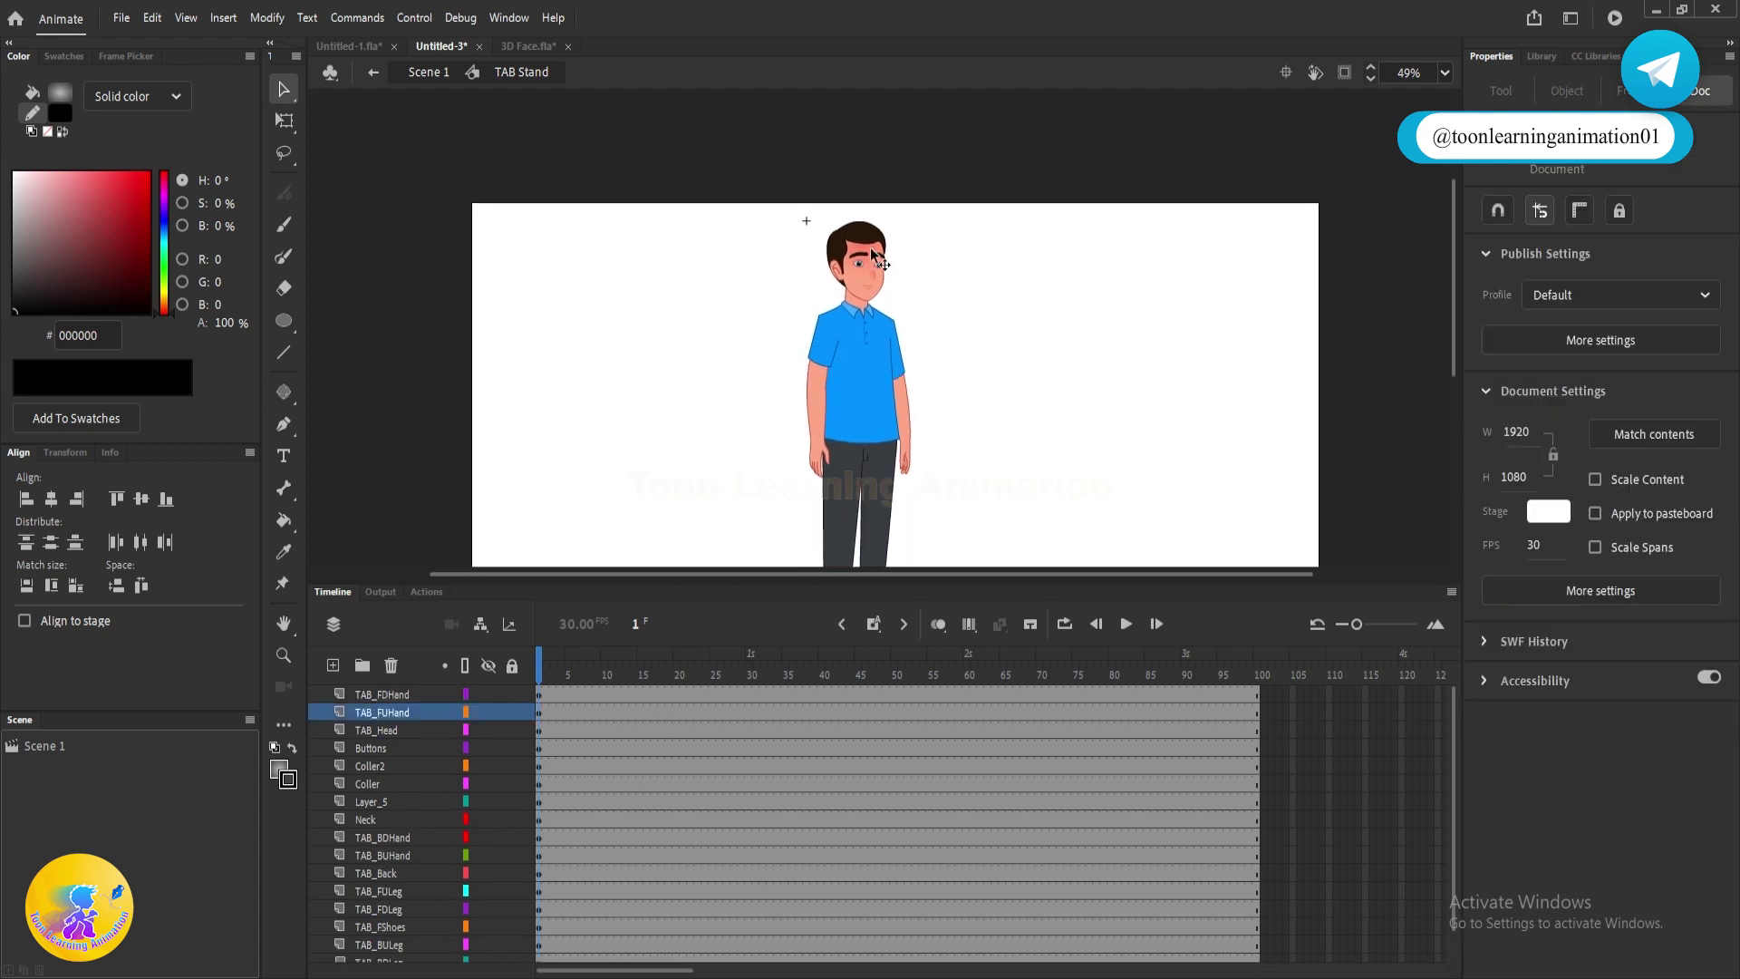
scroll(874, 258, up, 2)
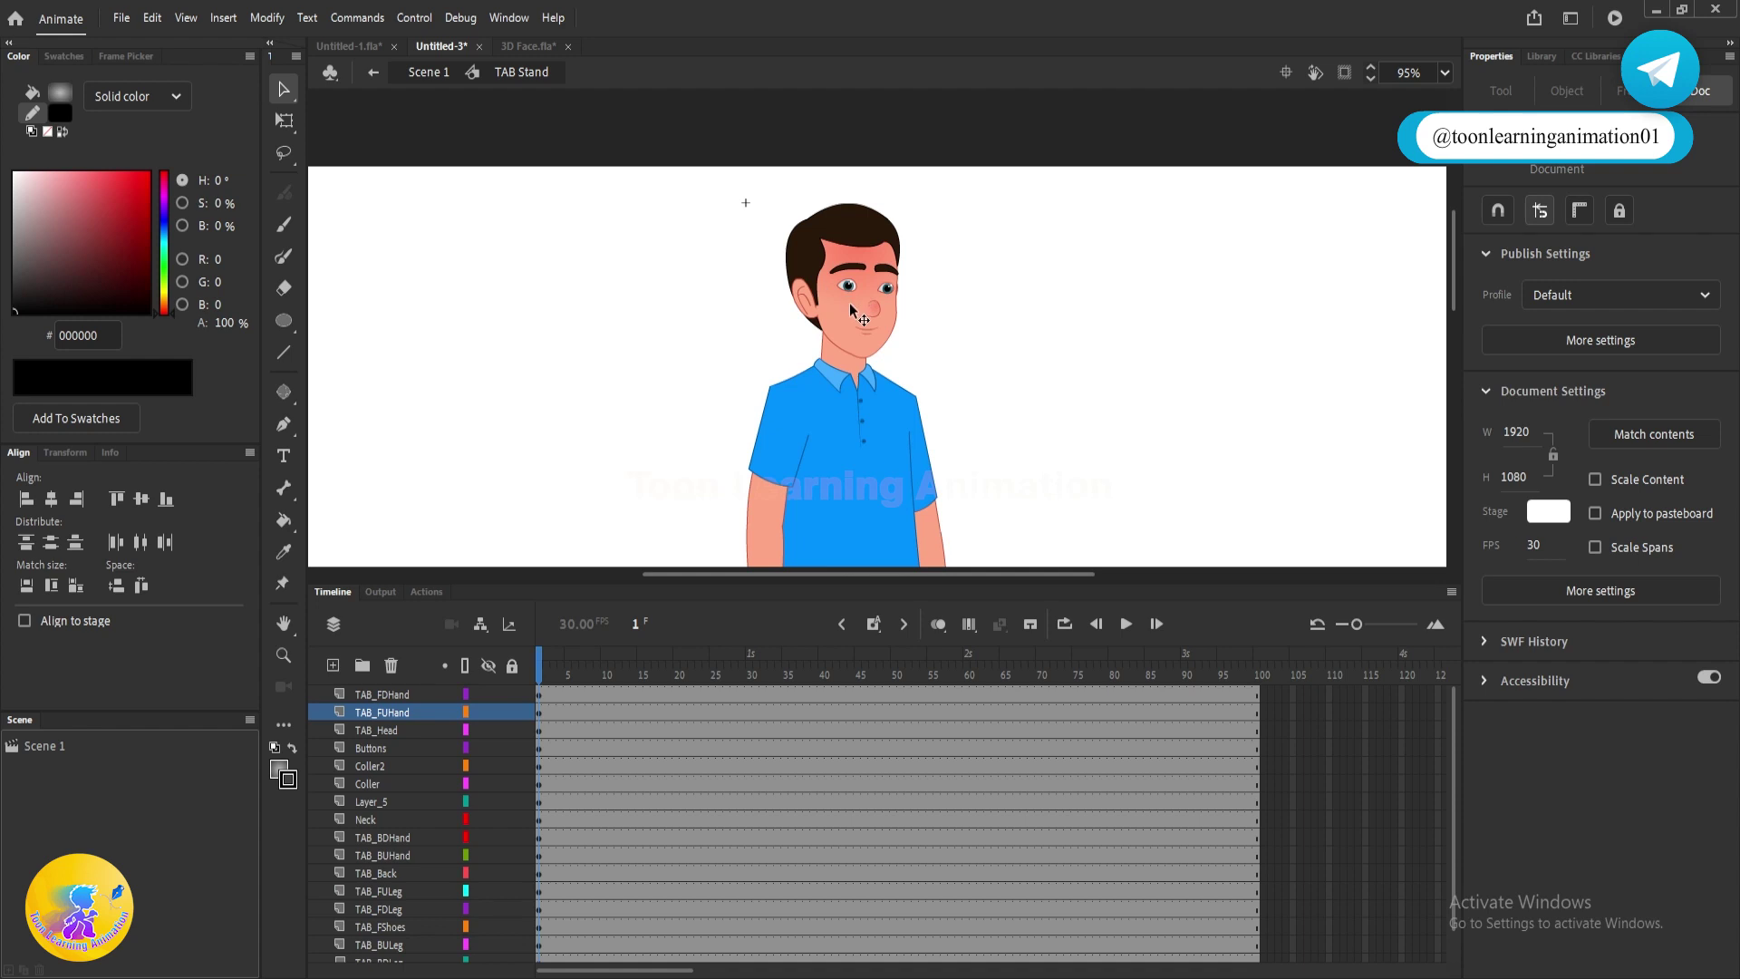
double_click(850, 306)
scroll(819, 305, up, 2)
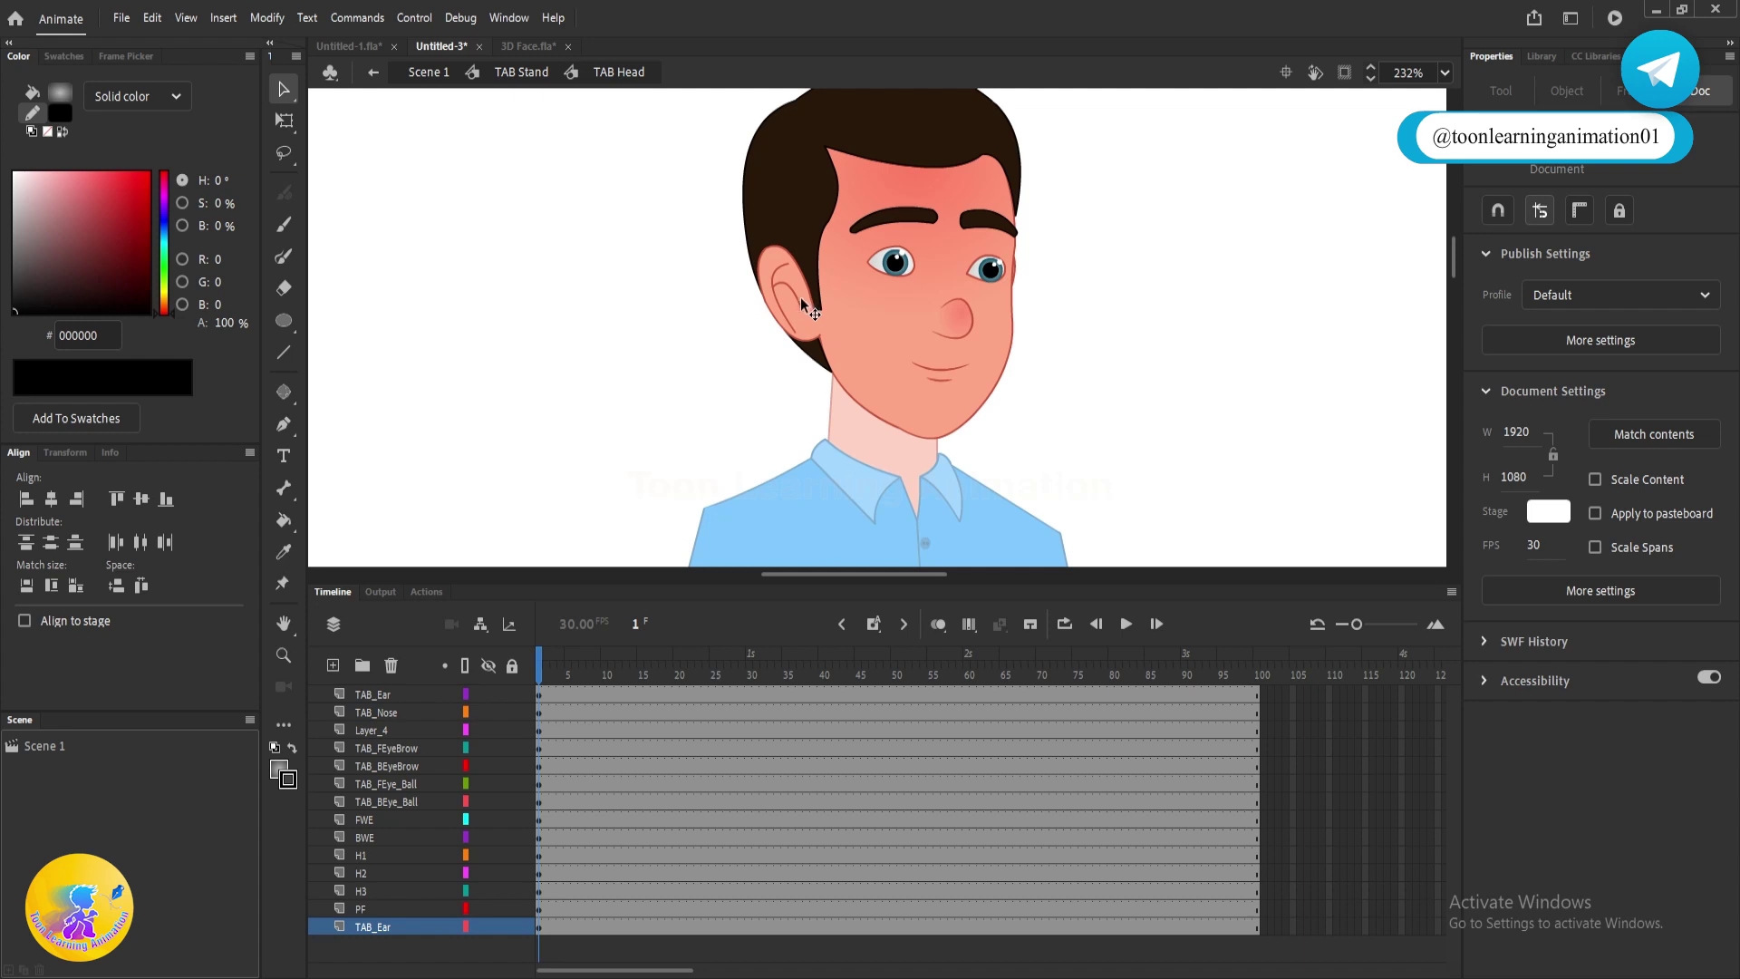
- Pull the side, top and far-side hair pieces away from the head one at a time, undoing each move
click(801, 297)
drag(811, 181, 673, 285)
key(ctrl+z)
drag(861, 208, 819, 131)
key(ctrl+z)
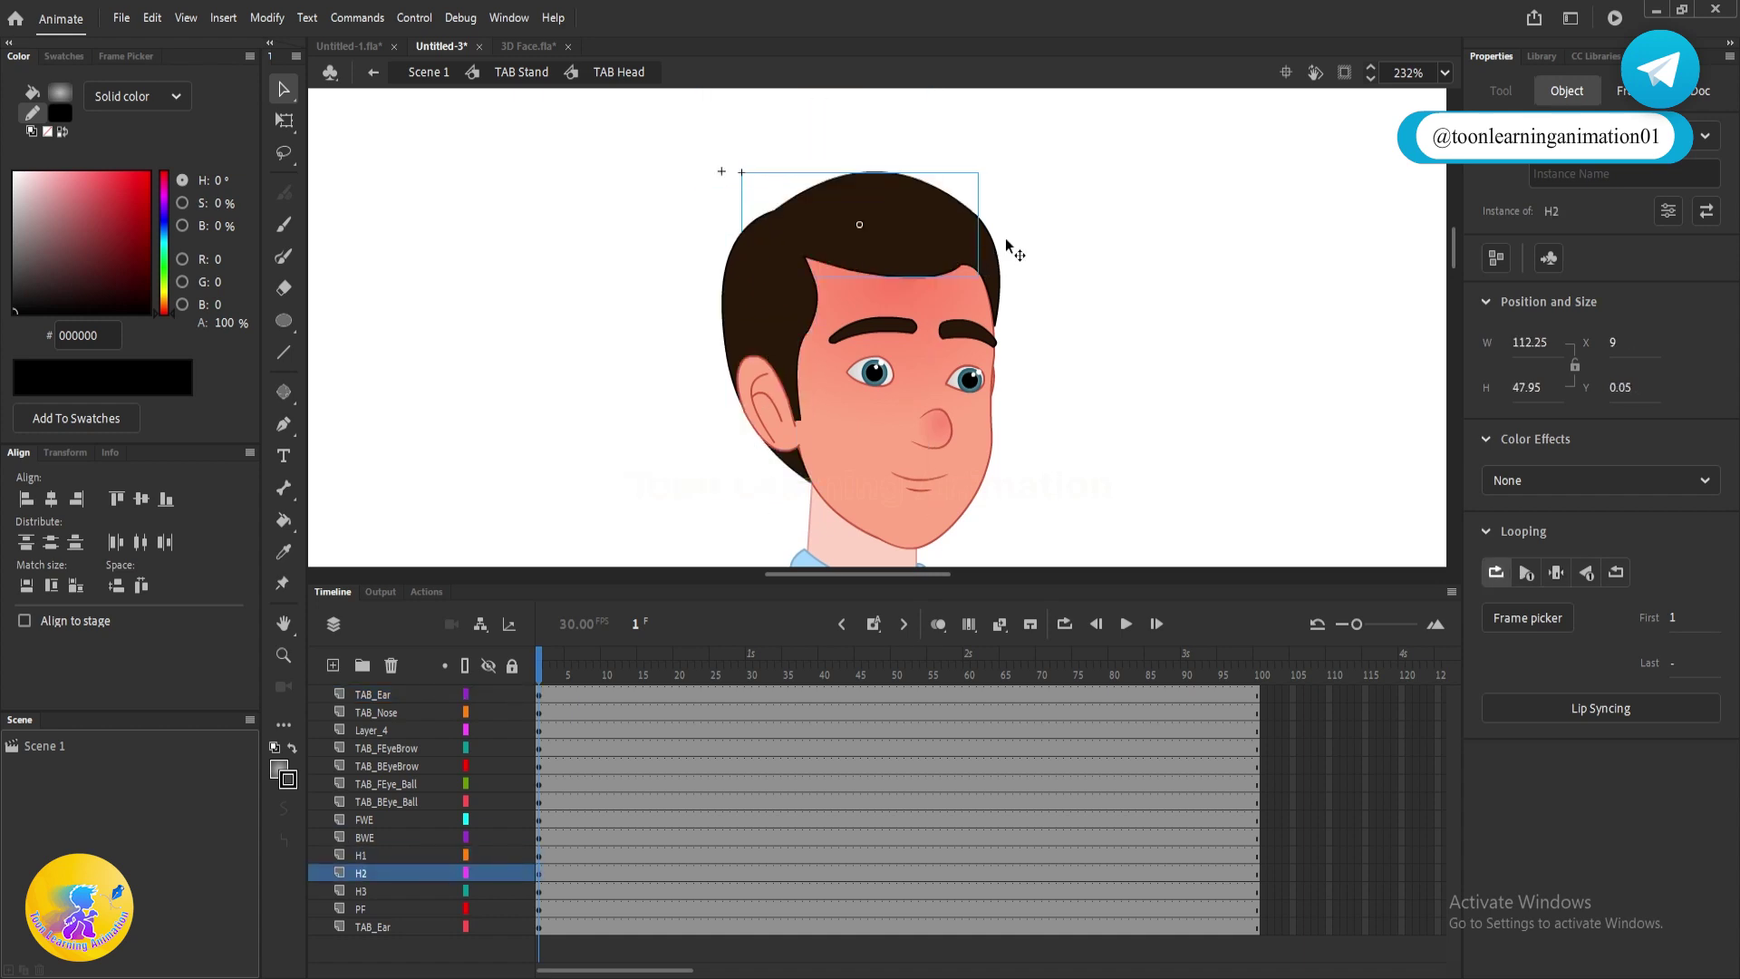
drag(991, 259, 1047, 170)
key(ctrl+z)
drag(920, 246, 853, 139)
key(ctrl+z)
- Pull both eyebrows and the front eyeball away from the face one at a time, undoing each move
drag(883, 322, 948, 228)
key(ctrl+z)
drag(961, 330, 1039, 260)
key(ctrl+z)
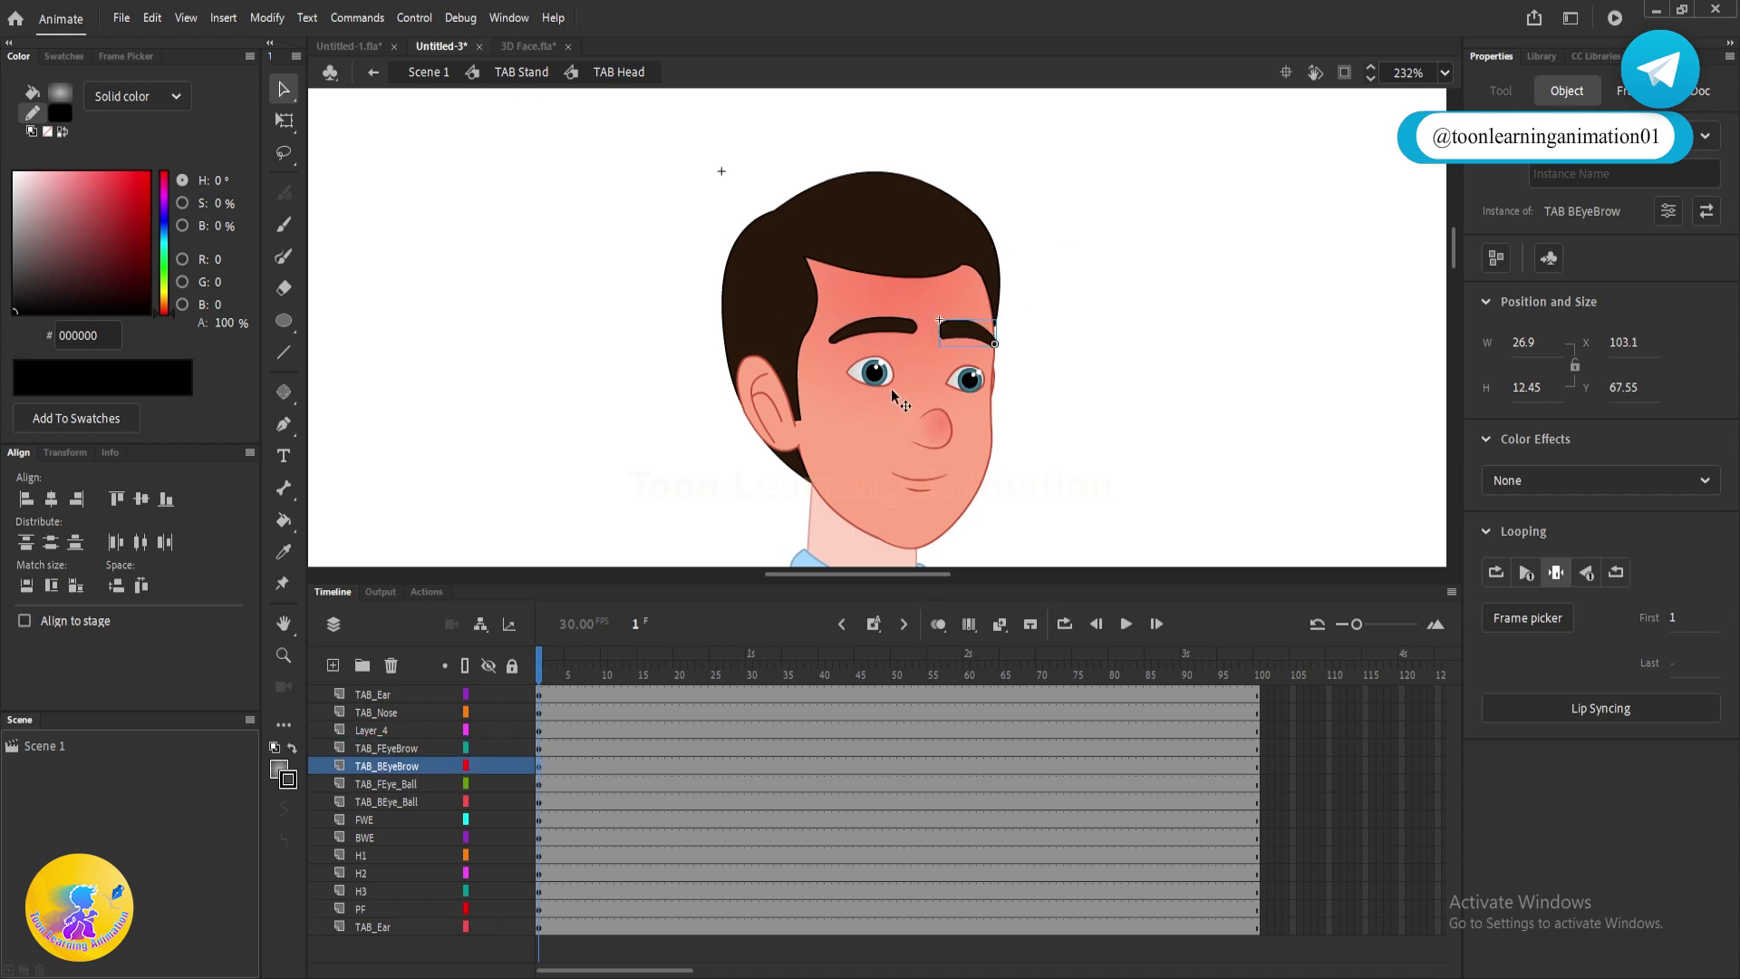
drag(874, 373, 625, 388)
scroll(889, 373, up, 5)
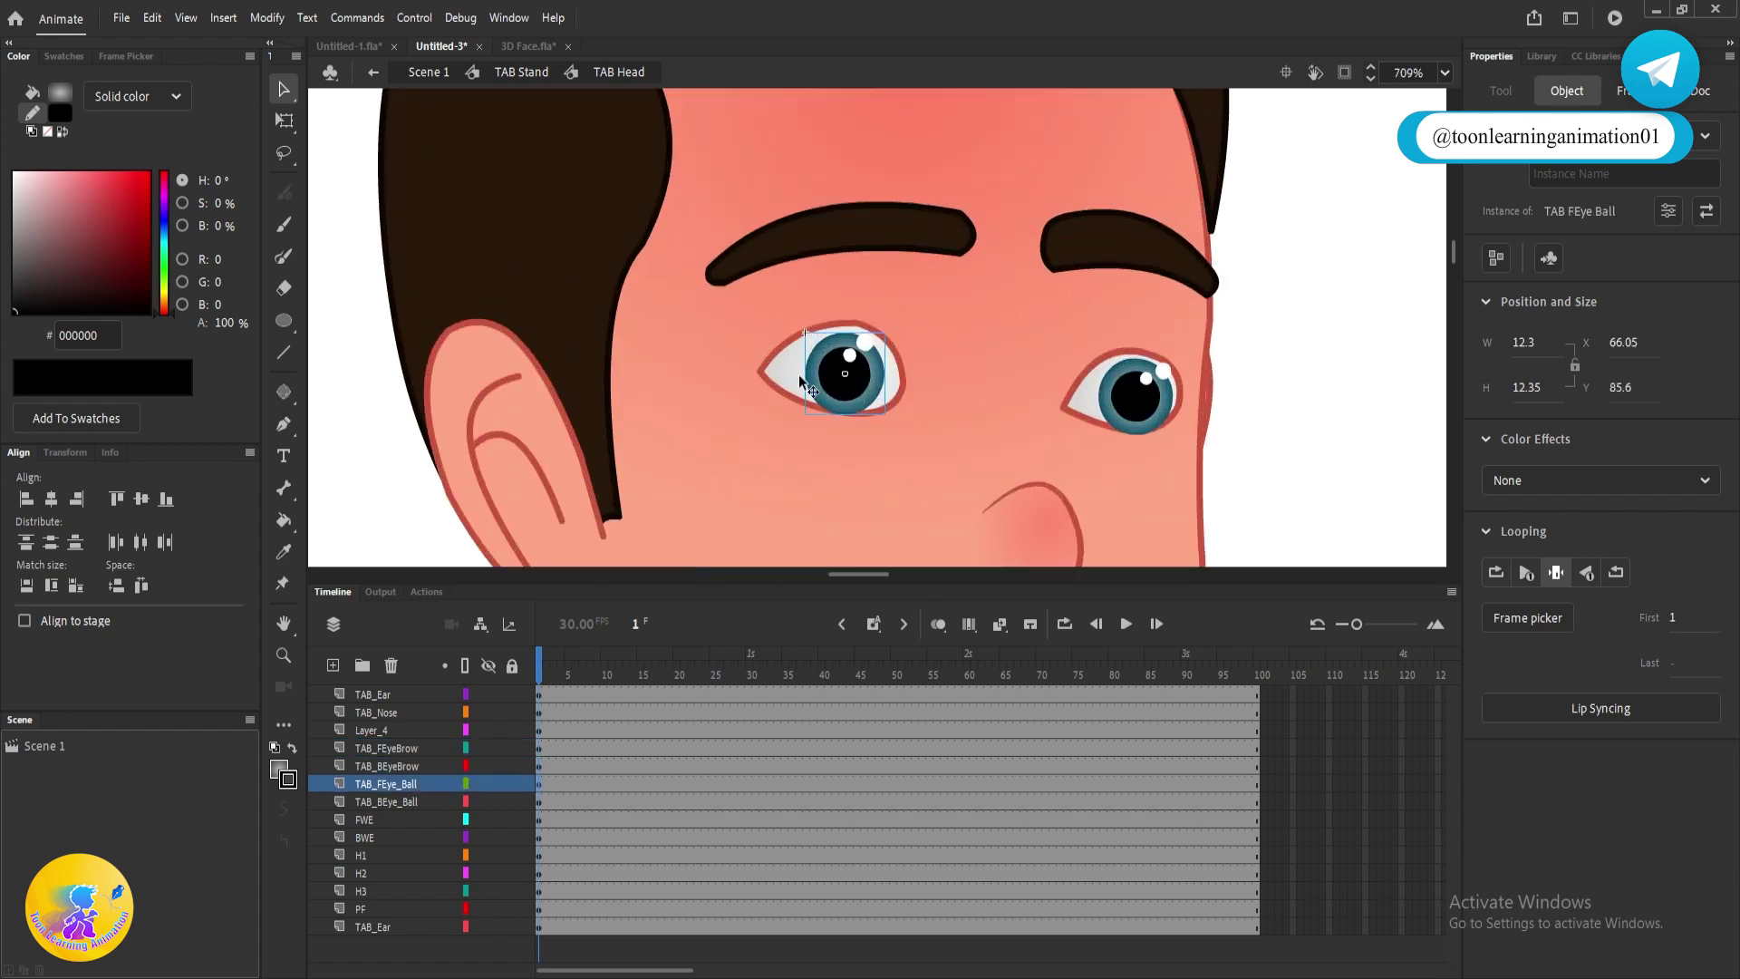
key(ctrl+z)
scroll(1057, 424, down, 4)
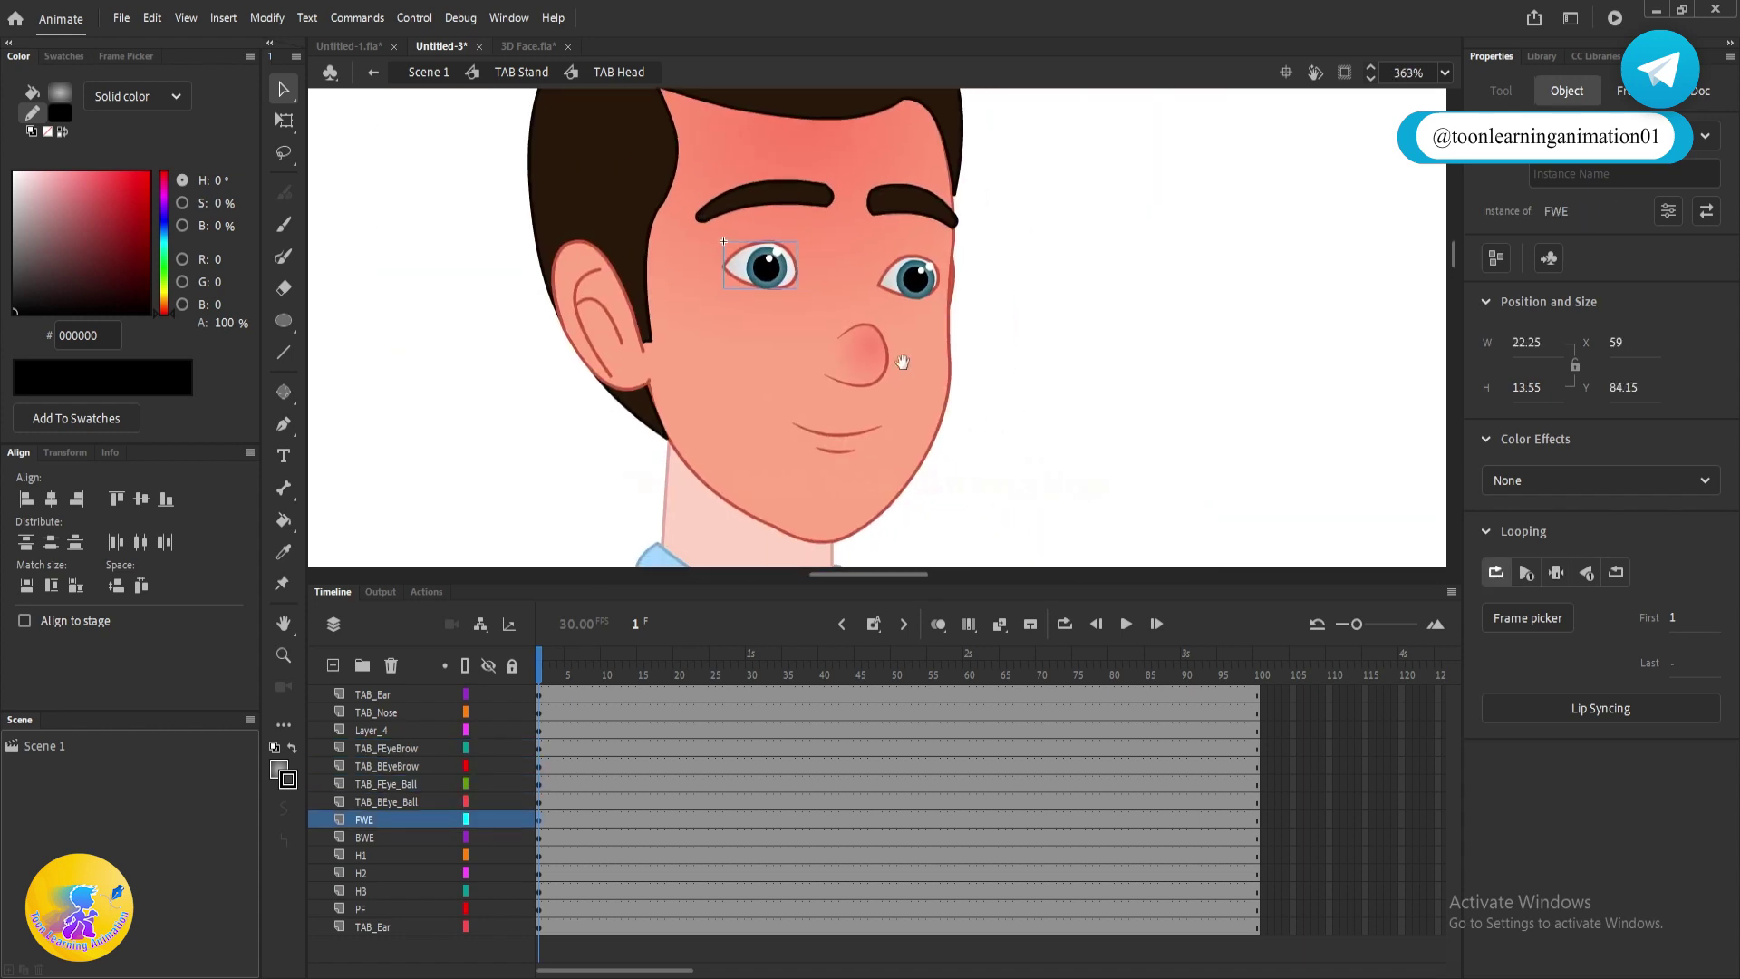
- Pull the lips, the face shape and the hidden back ear away one at a time, undoing each move
drag(884, 329, 991, 351)
key(ctrl+z)
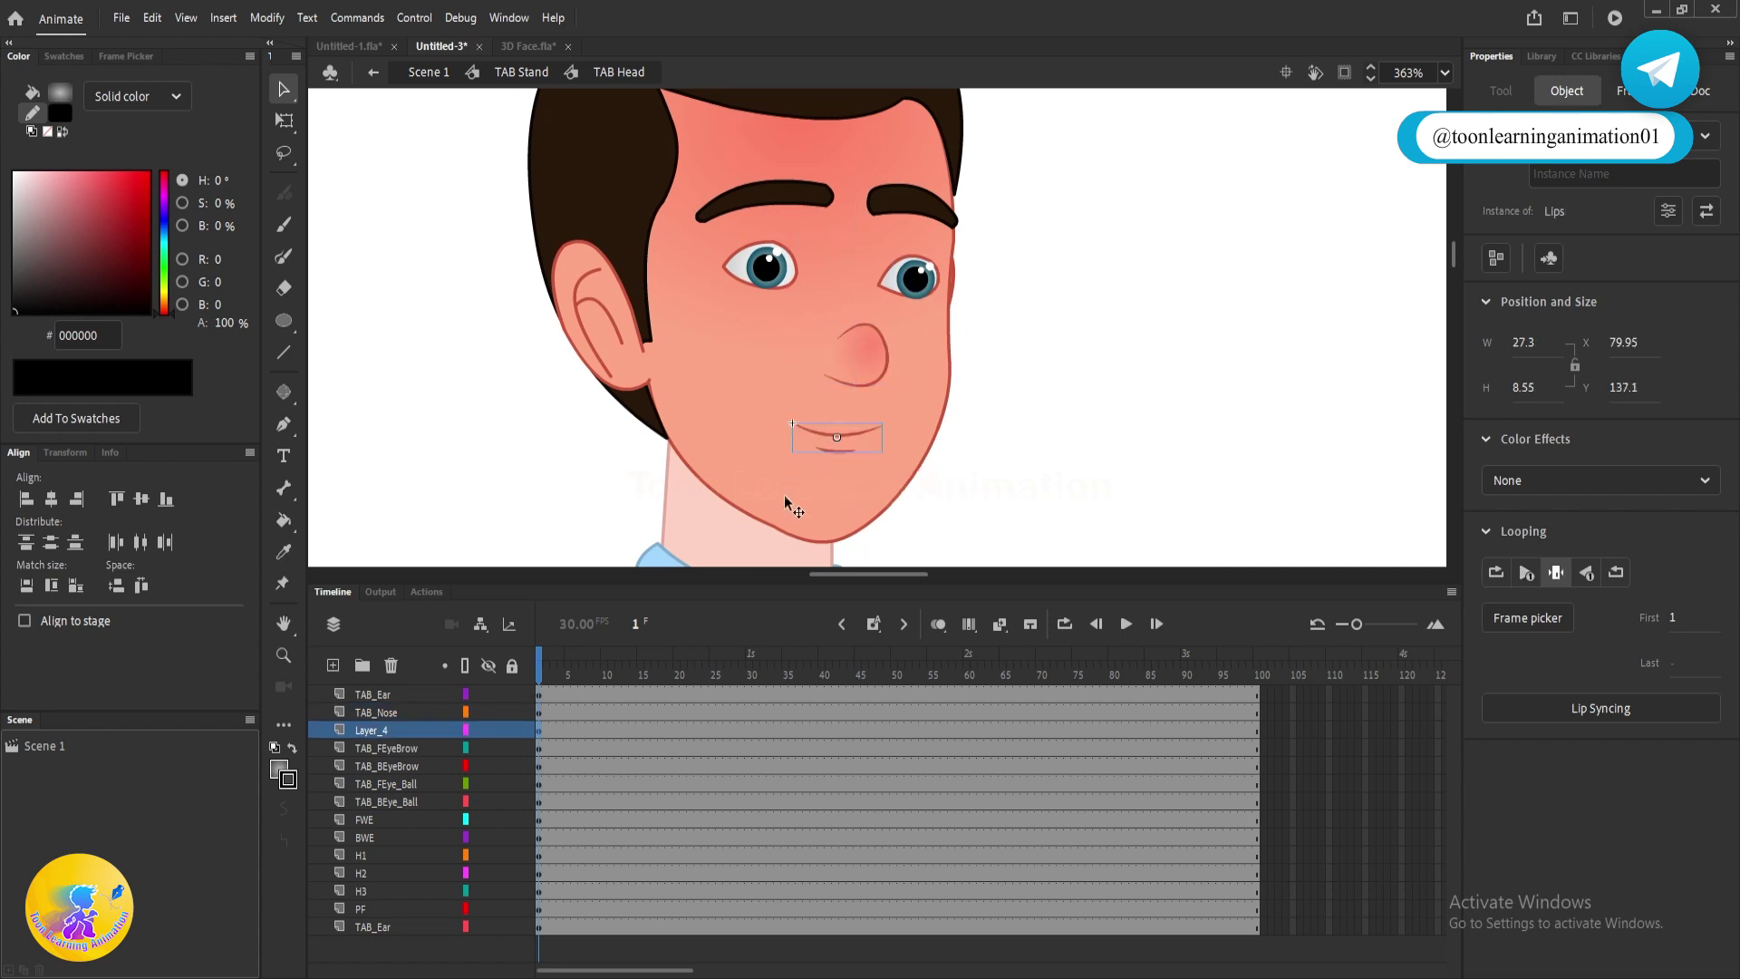
drag(785, 495, 1046, 279)
key(ctrl+z)
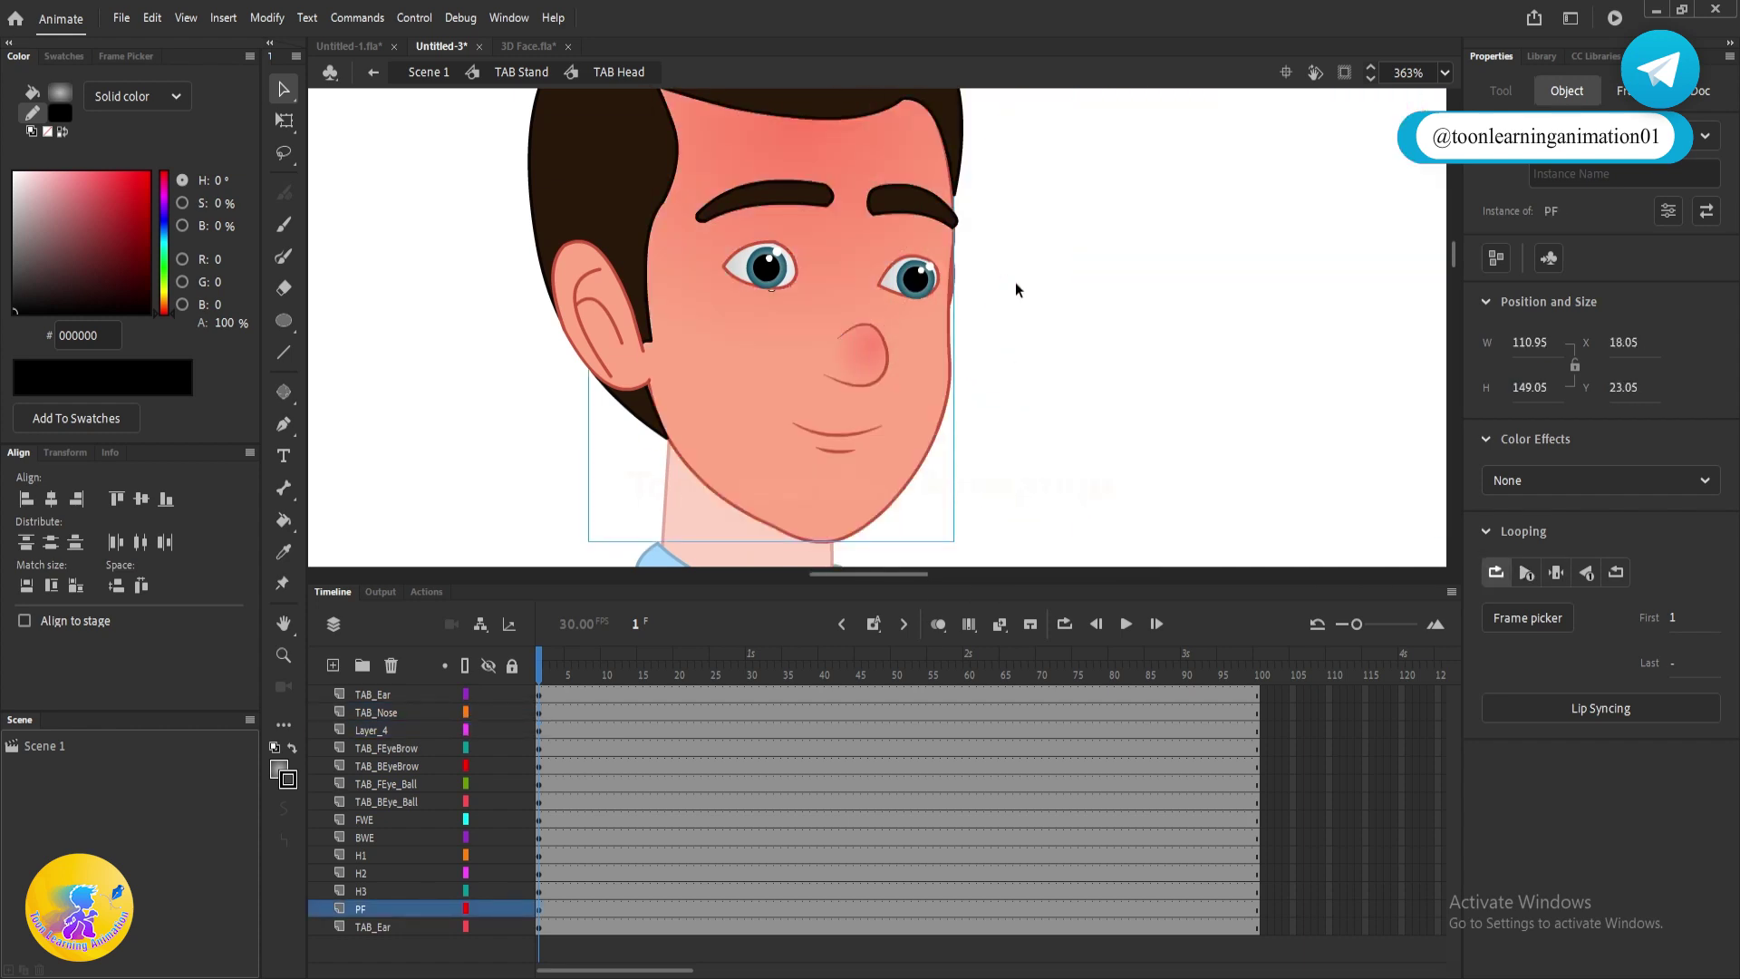
scroll(974, 286, up, 4)
click(970, 286)
drag(925, 283, 1119, 262)
key(ctrl+z)
- Insert keyframes on all TAB Head layers at frame 10, with the Free Transform tool active
scroll(1122, 265, down, 5)
click(1191, 332)
key(q)
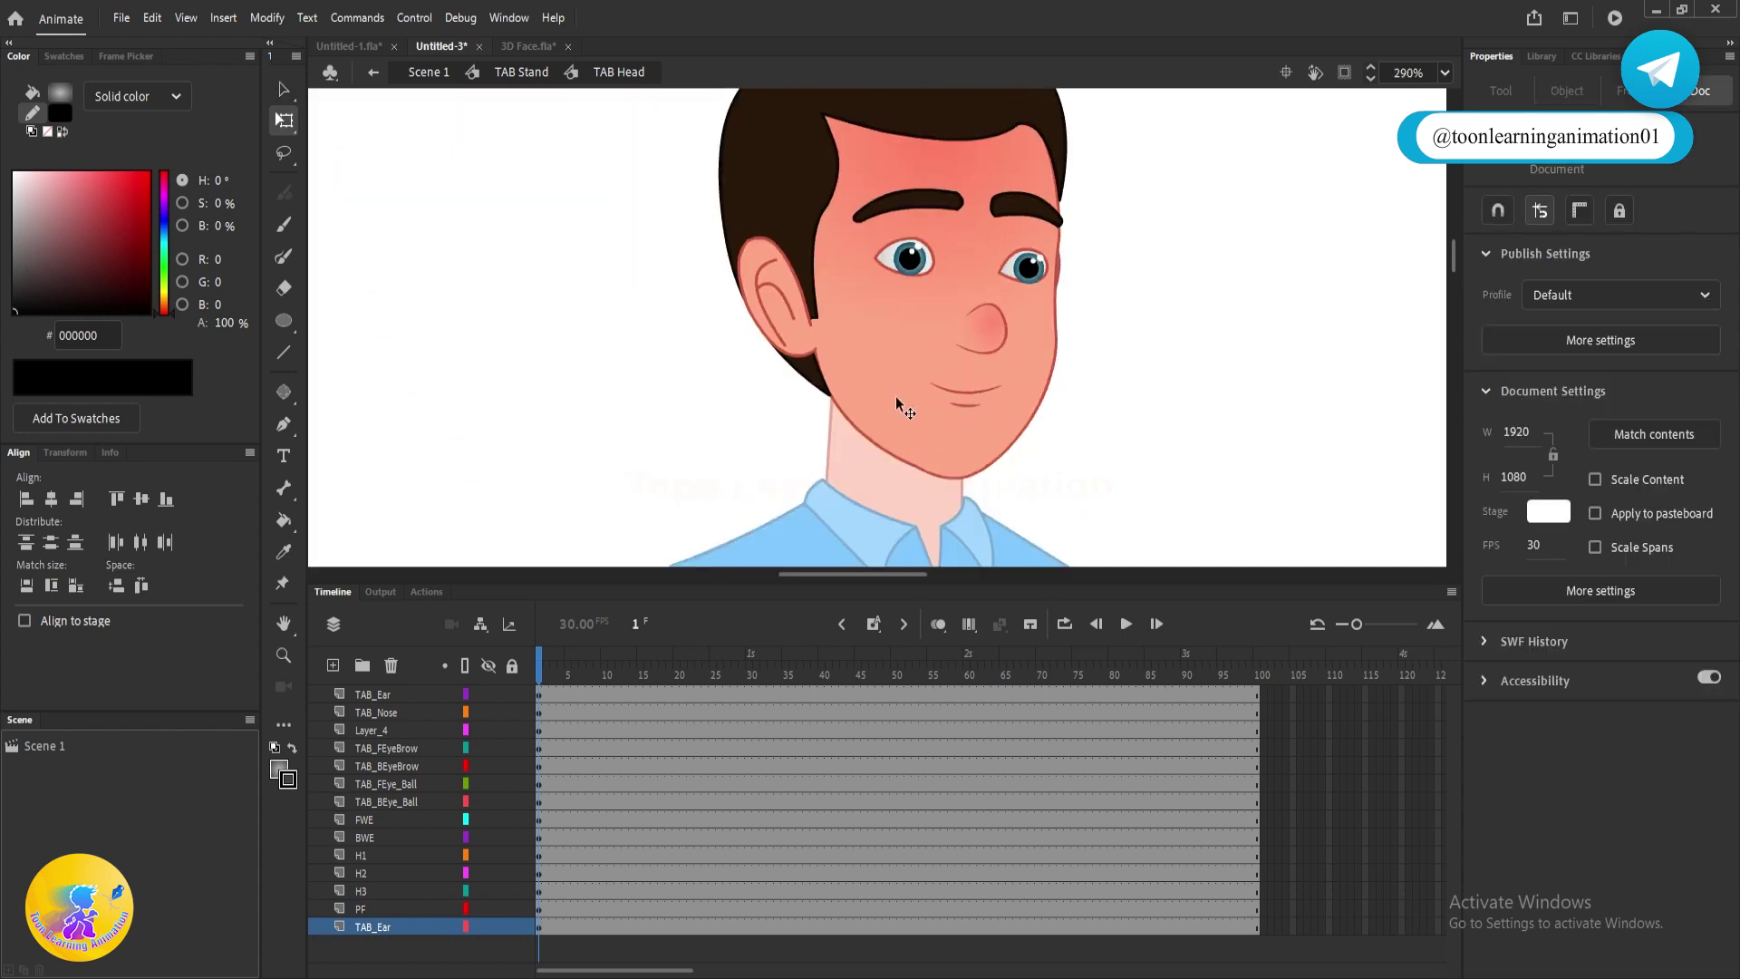
scroll(897, 399, down, 4)
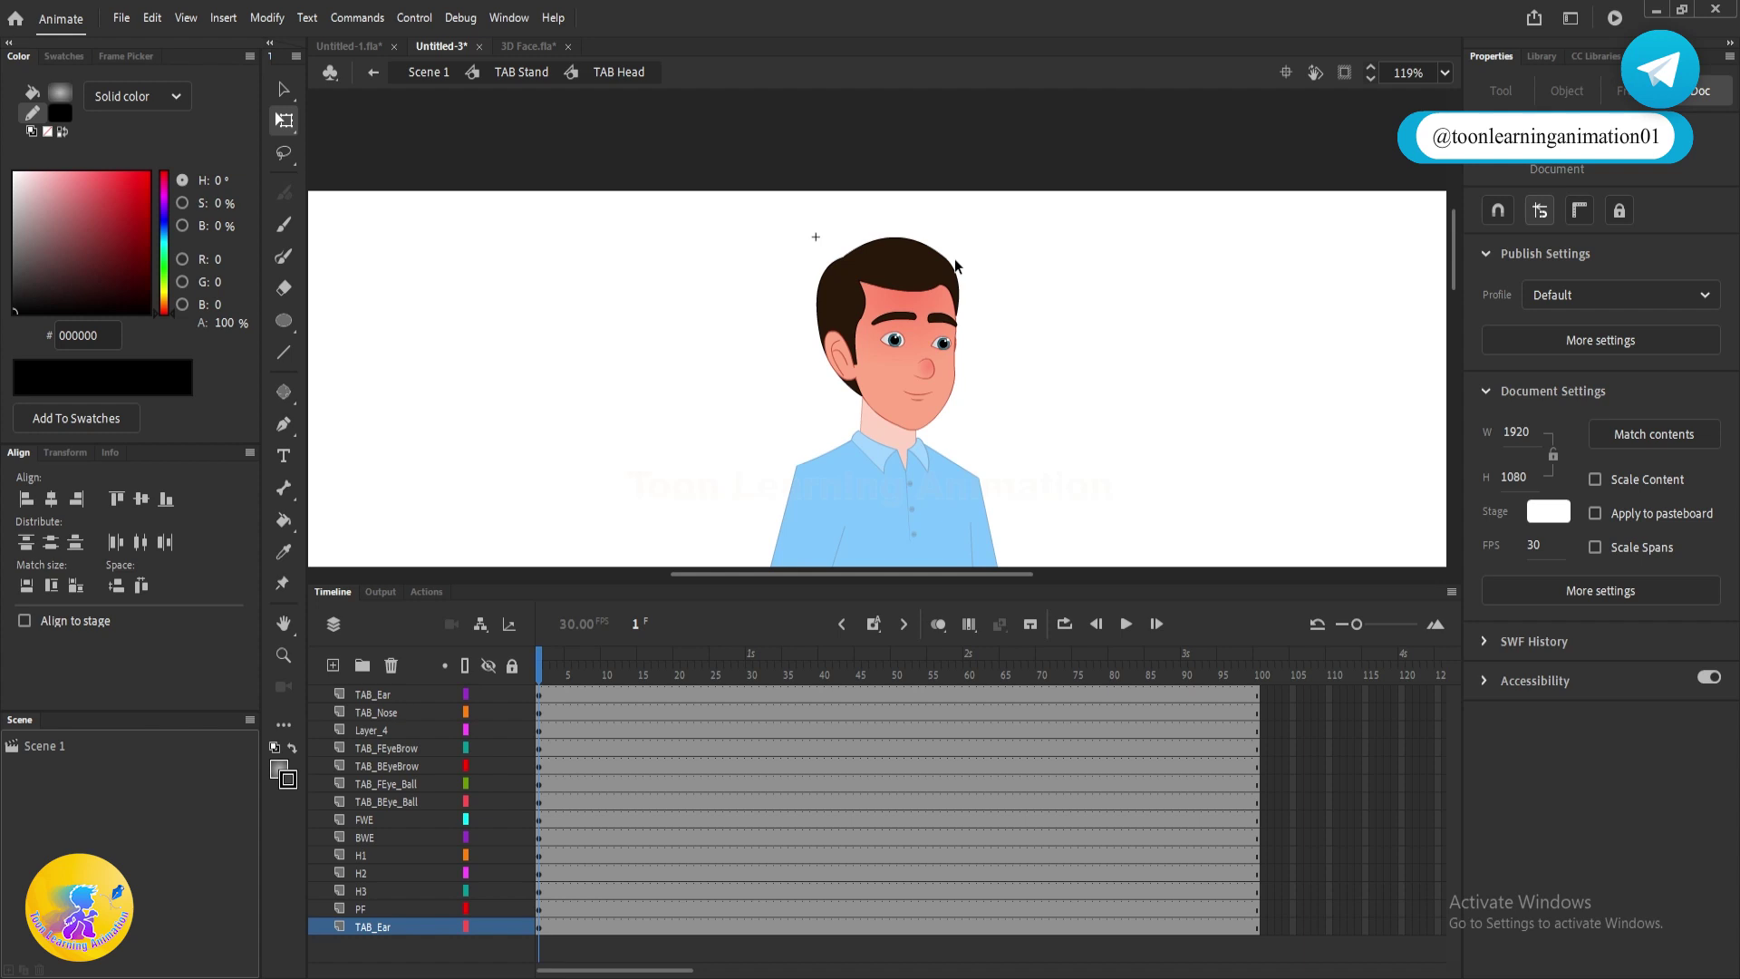
scroll(1140, 324, down, 1)
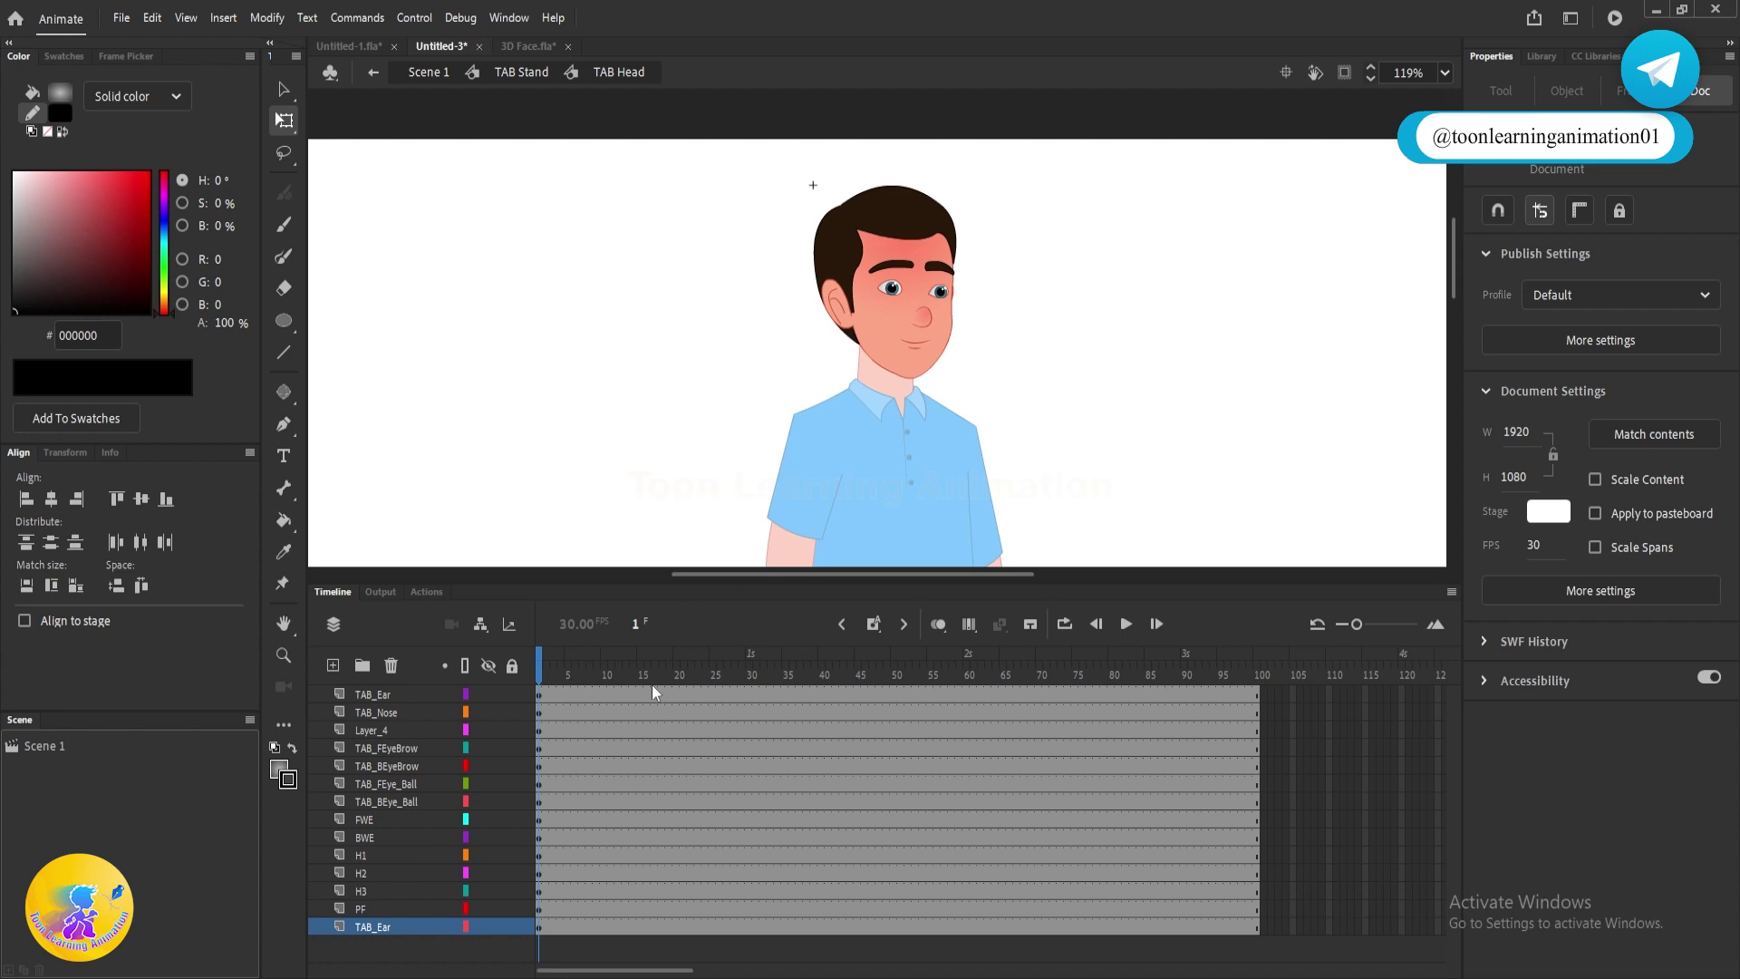
click(607, 672)
key(F6)
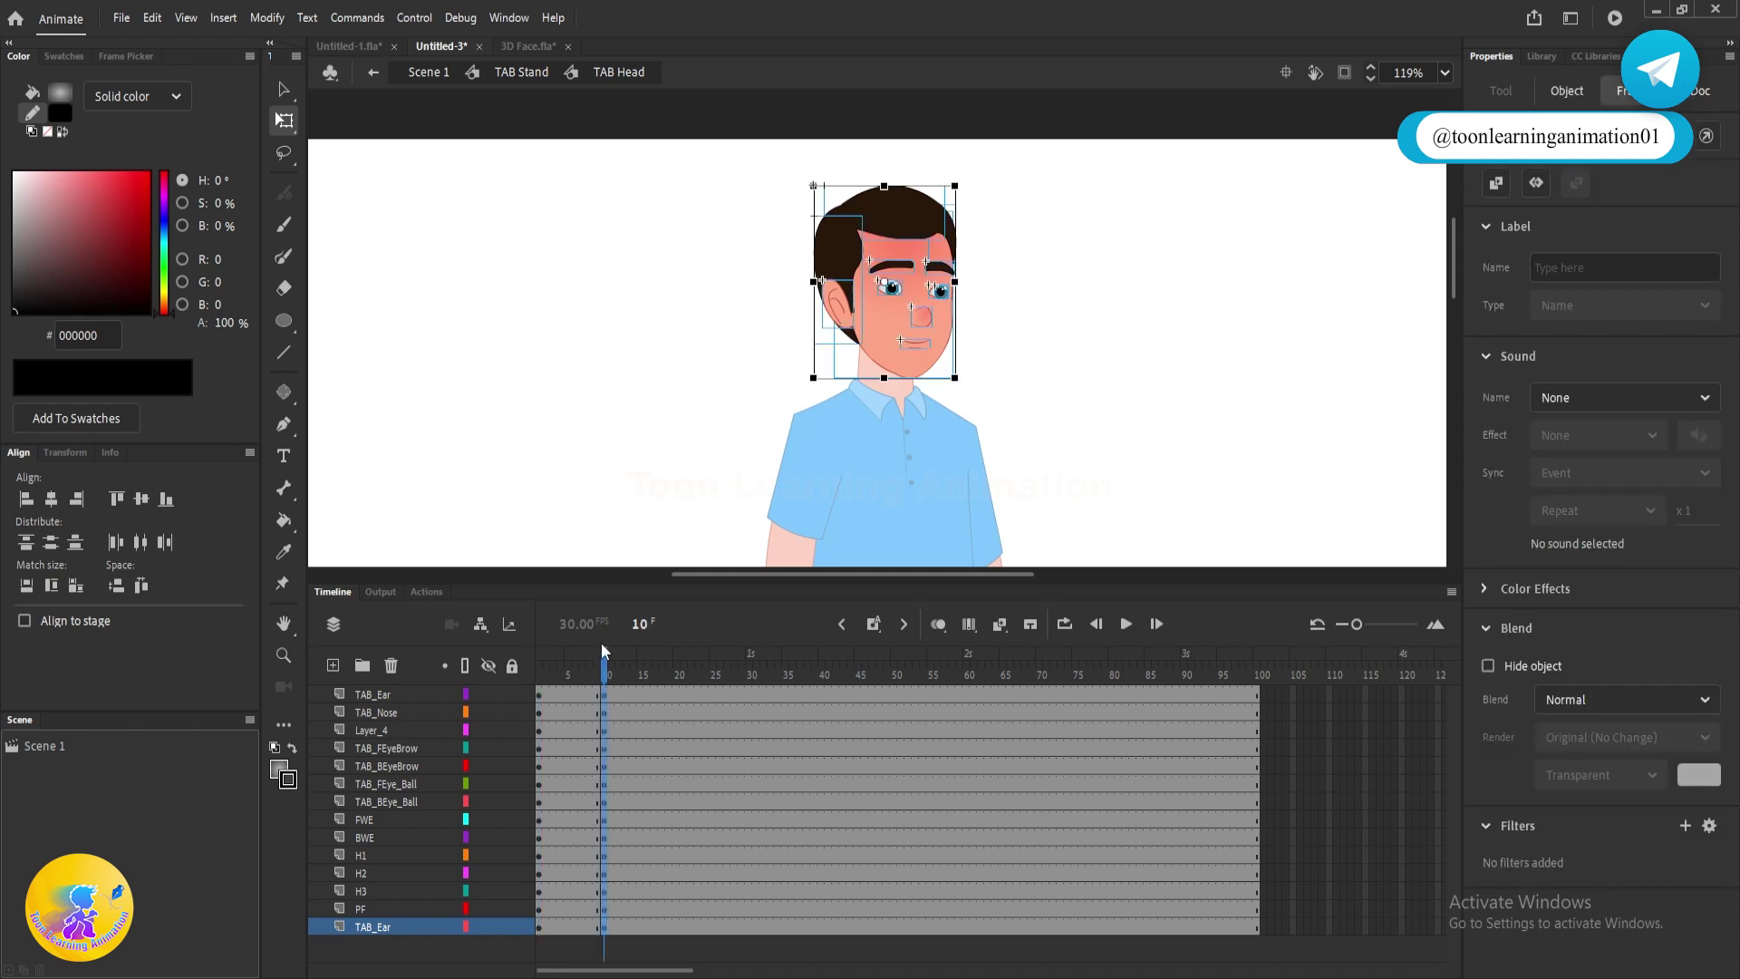
click(1101, 427)
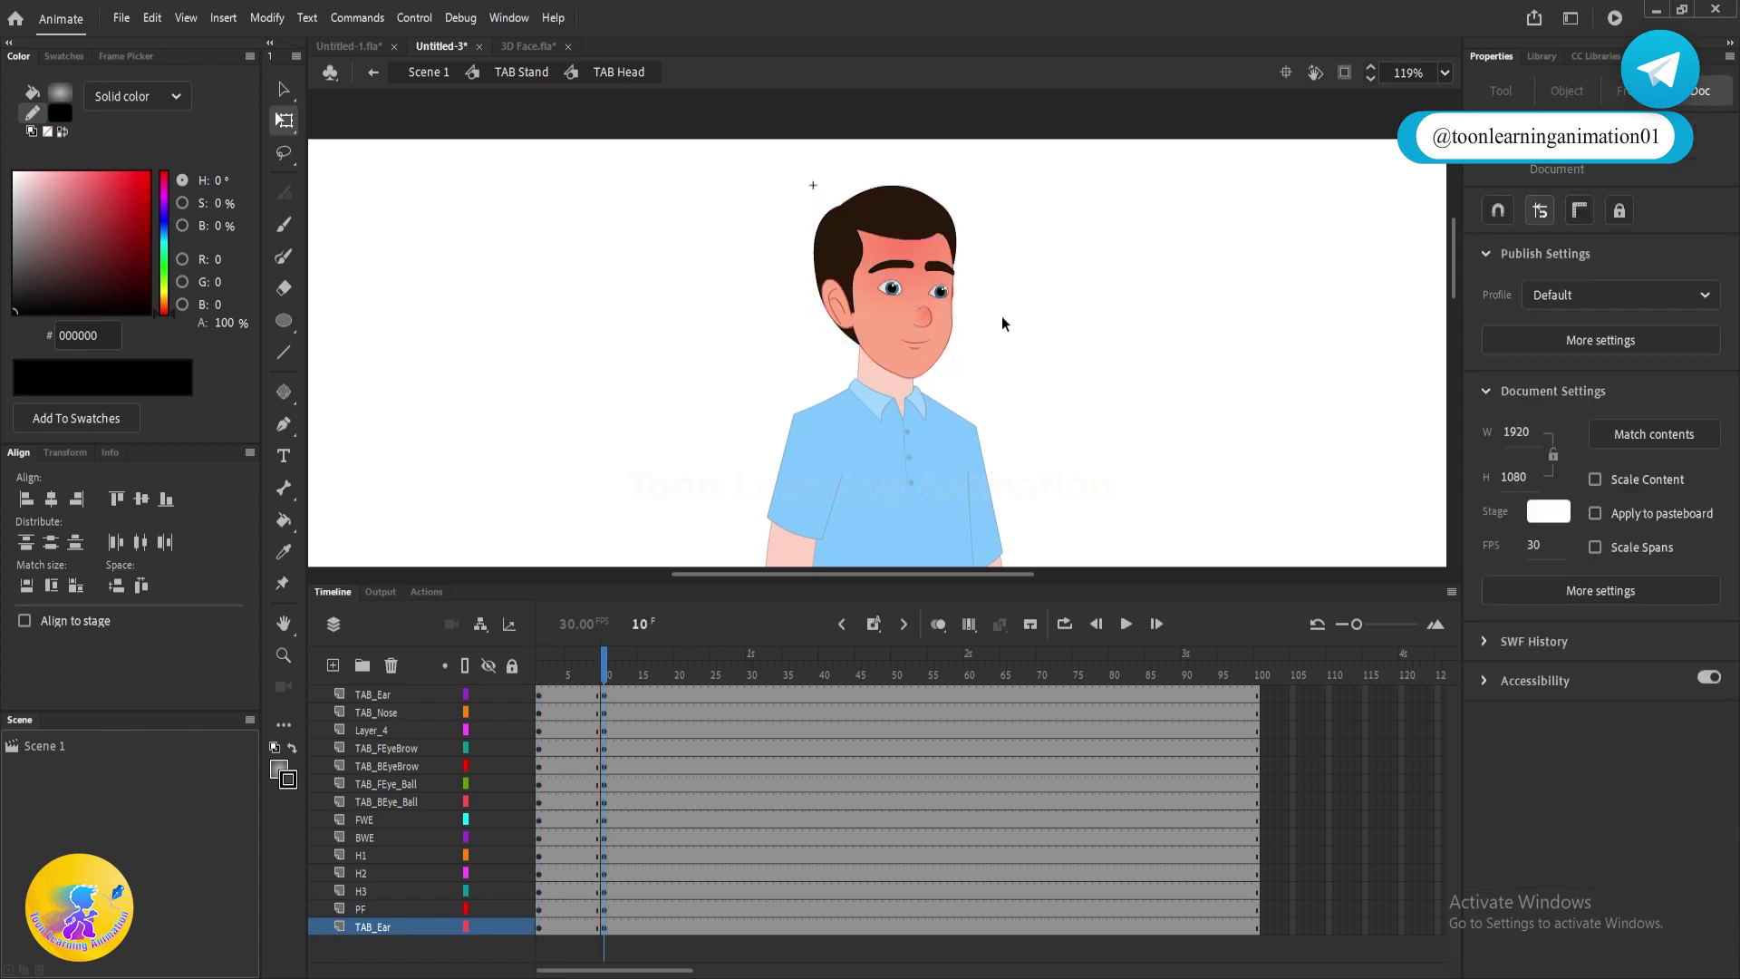
- At frame 10, shift both eyeballs toward the front ear, placing the front eyeball at about X 62.8
scroll(934, 294, up, 3)
scroll(929, 295, up, 1)
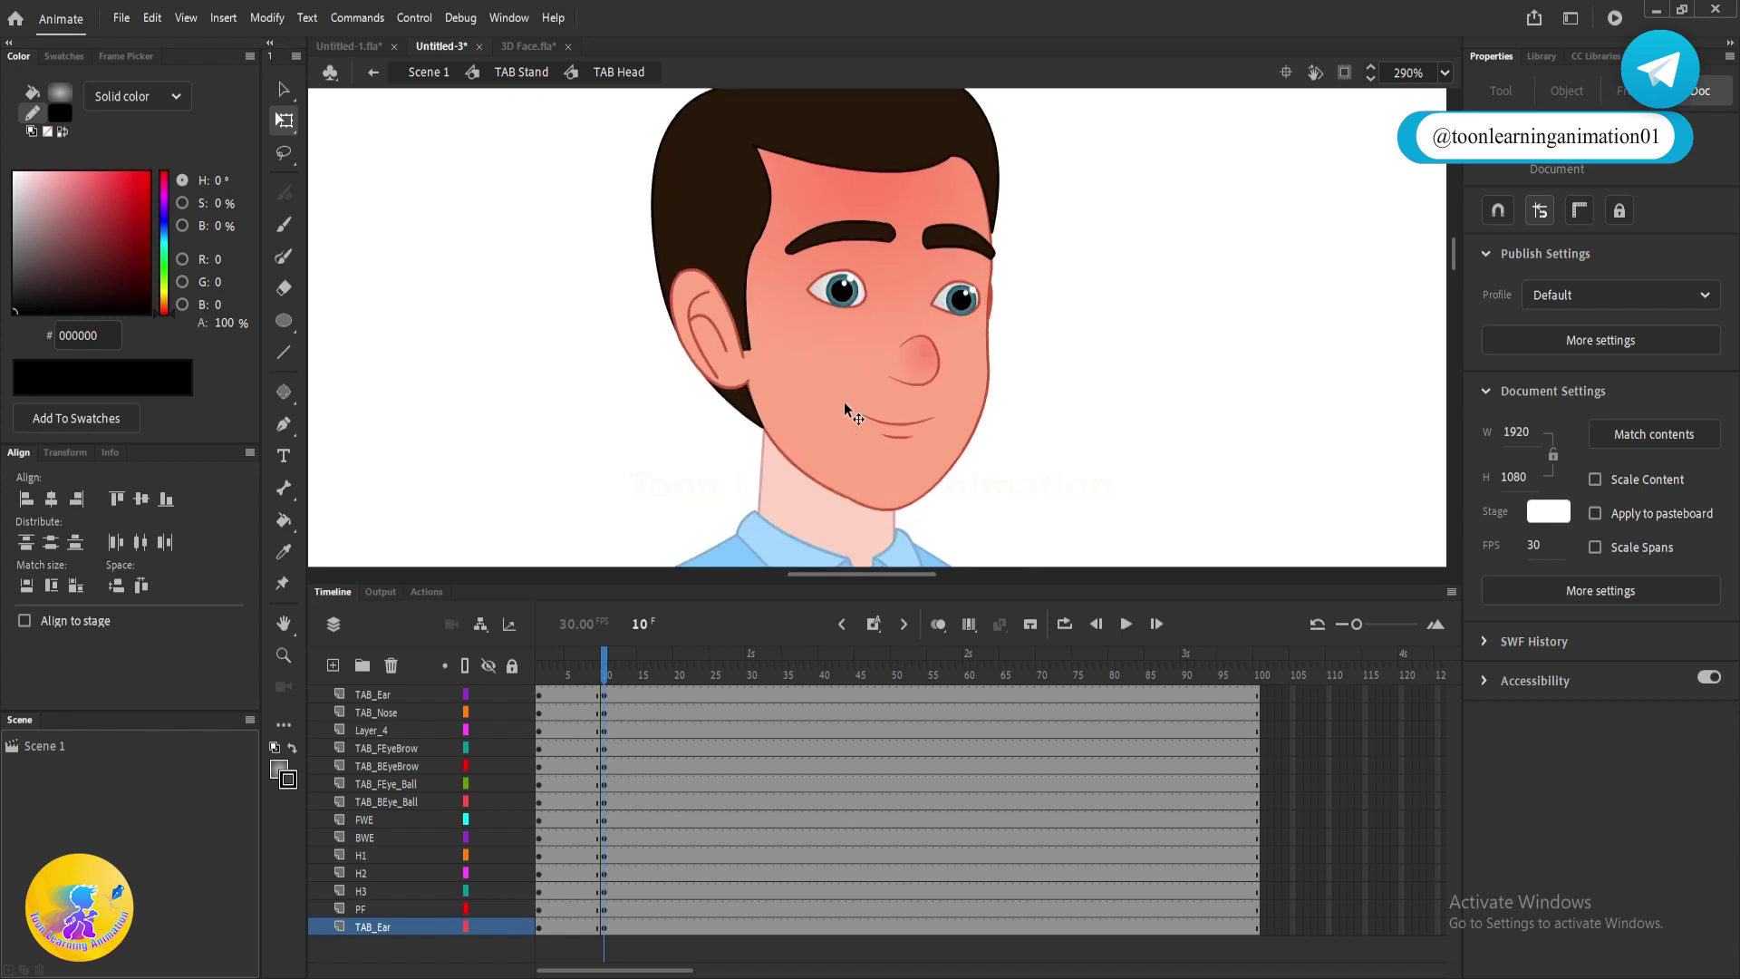
drag(963, 409, 966, 417)
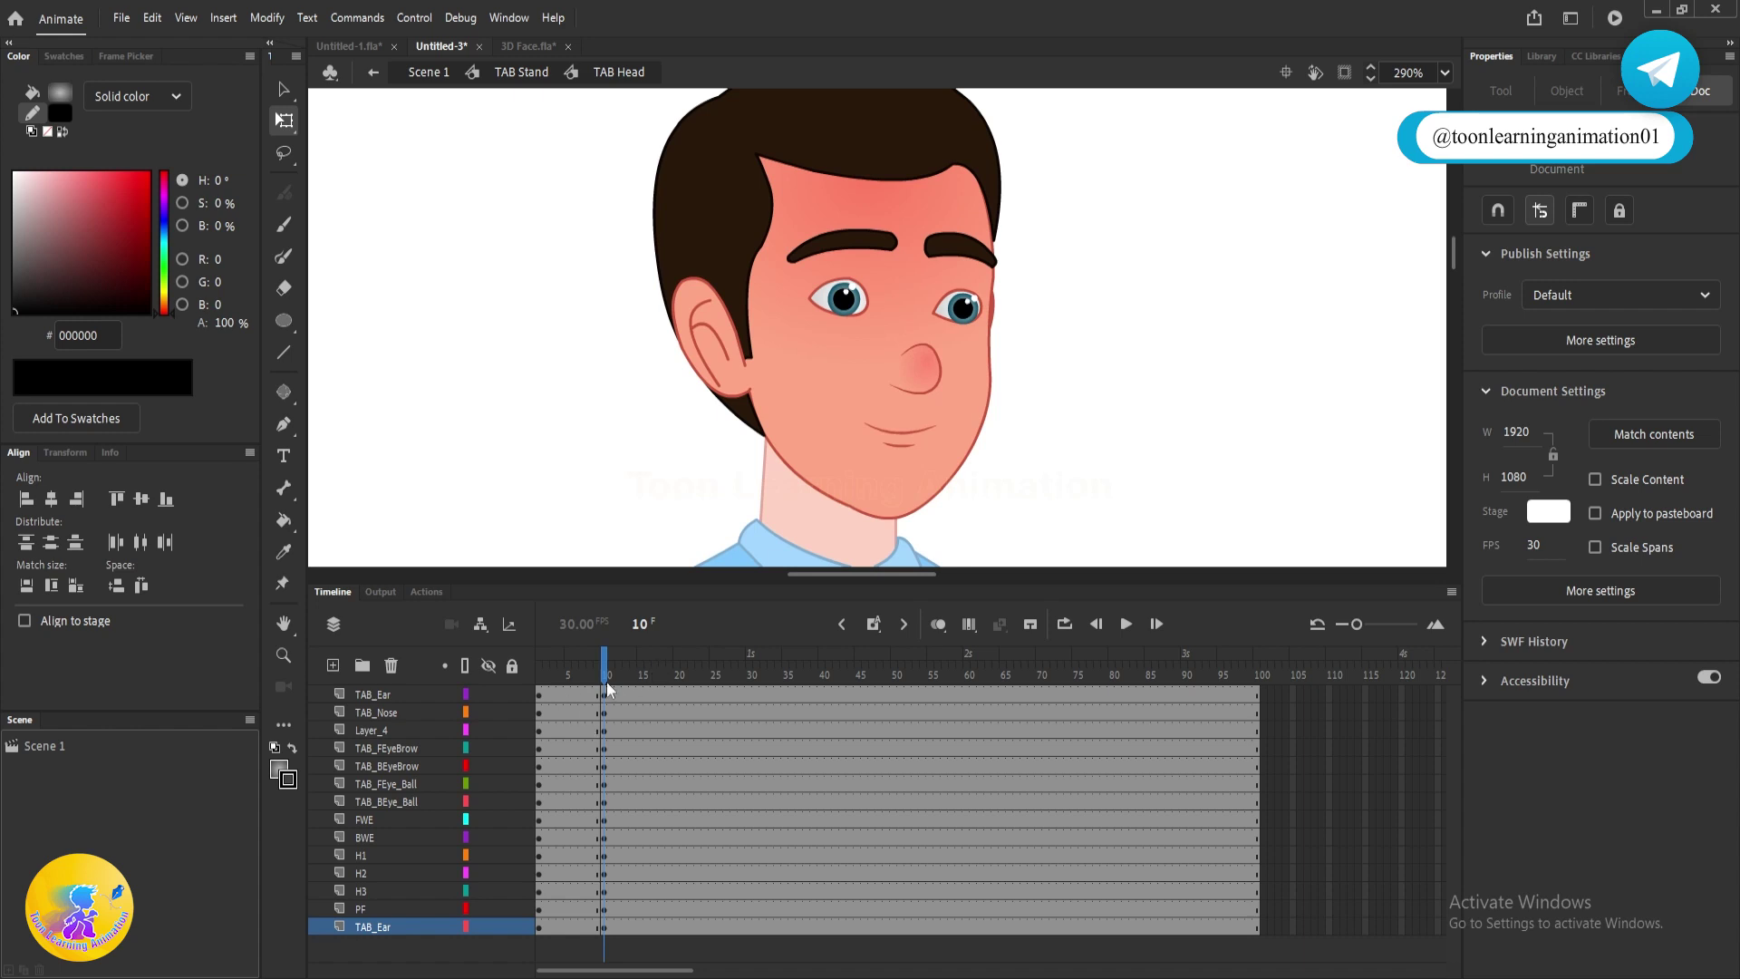
scroll(853, 313, up, 2)
click(859, 319)
scroll(862, 322, up, 4)
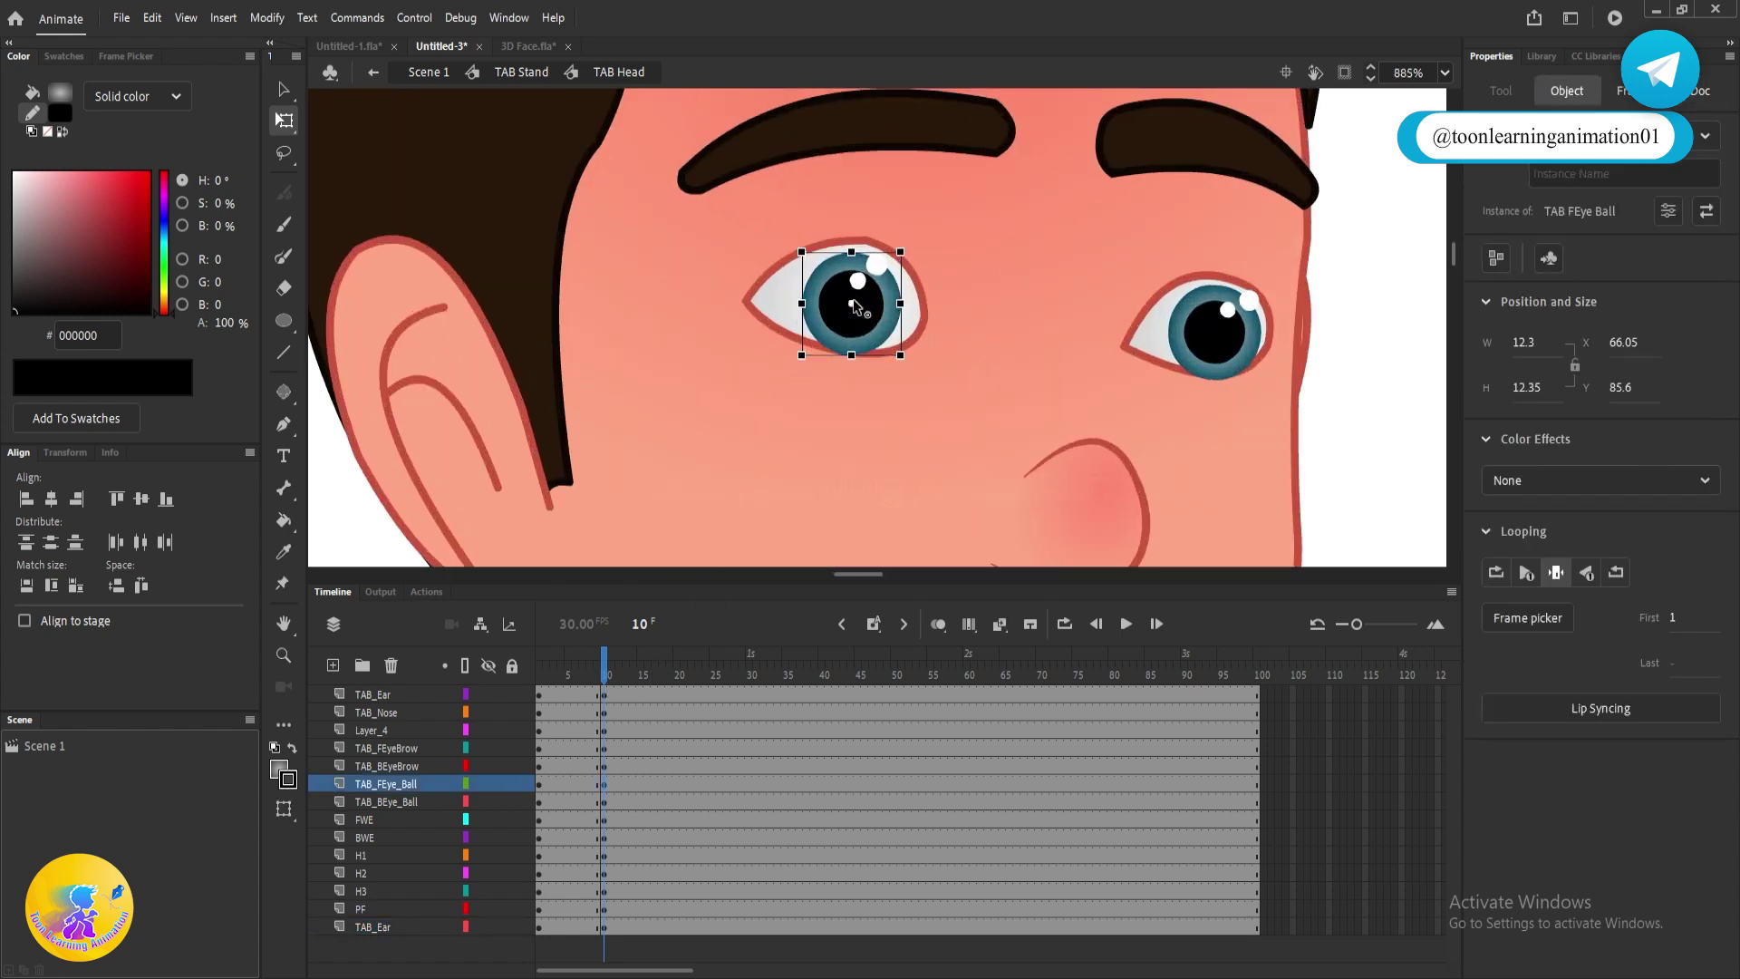
drag(861, 317, 840, 313)
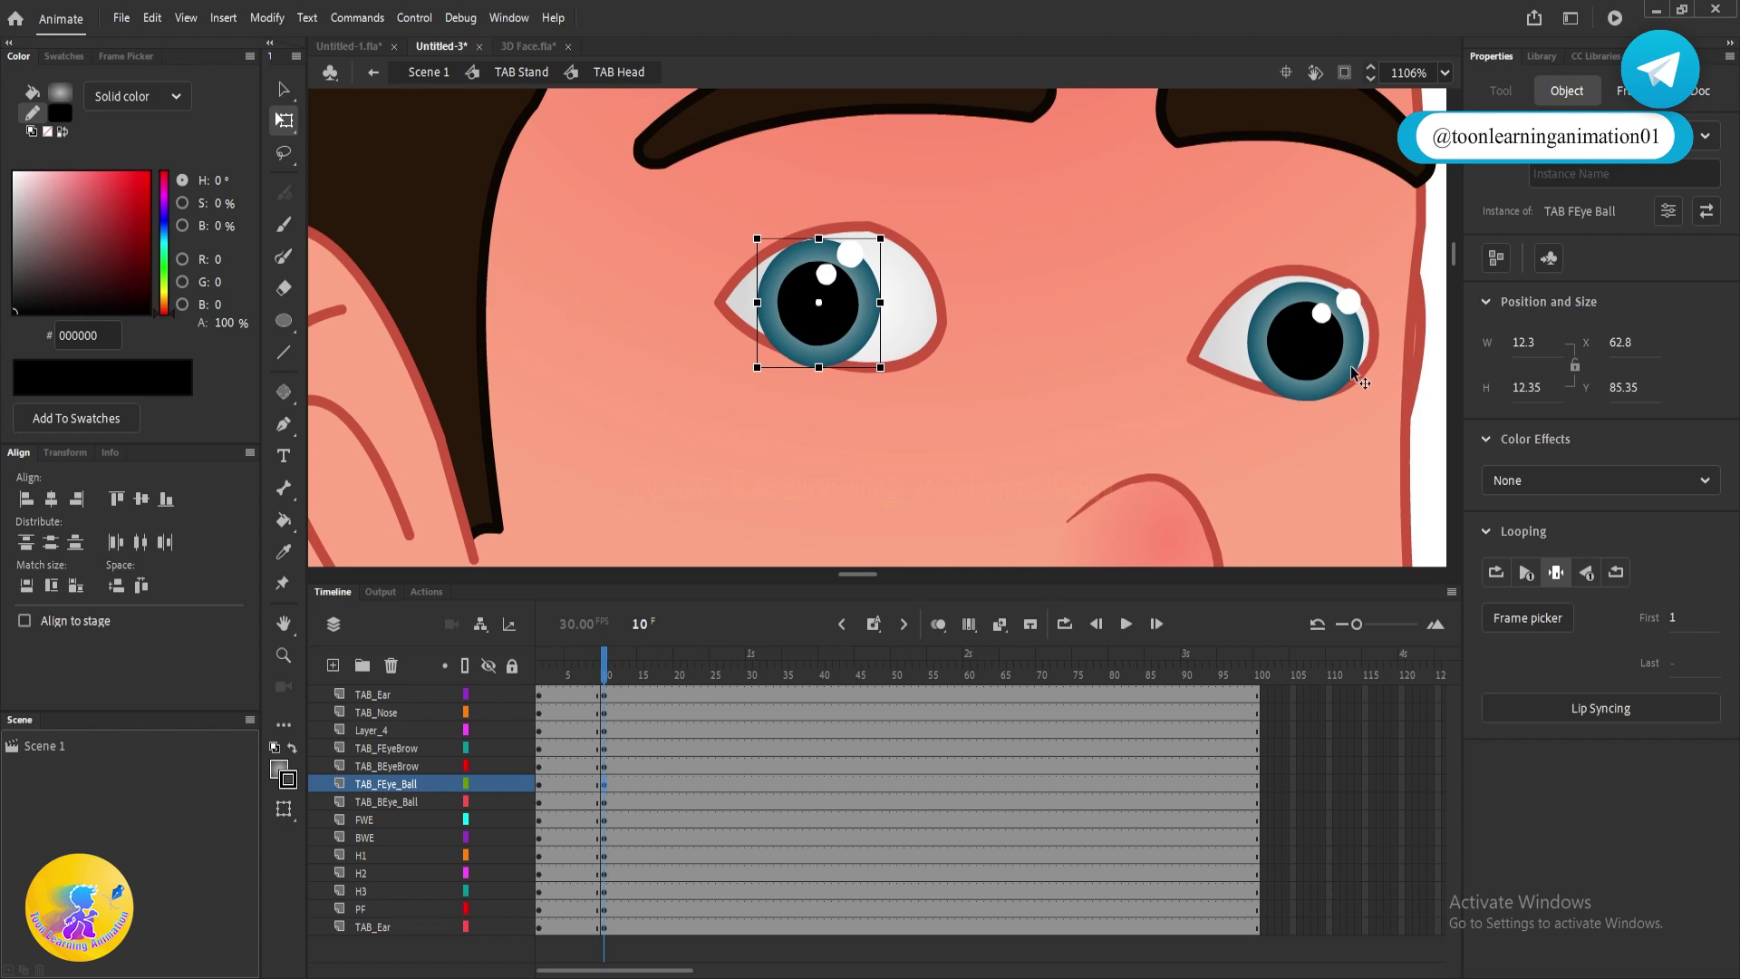
drag(1346, 363, 1316, 359)
- Shift both eye whites toward the front ear and place the front eyeball at about X 61.8
drag(872, 331, 896, 336)
drag(1252, 339, 1242, 339)
scroll(937, 283, down, 6)
scroll(1028, 268, up, 5)
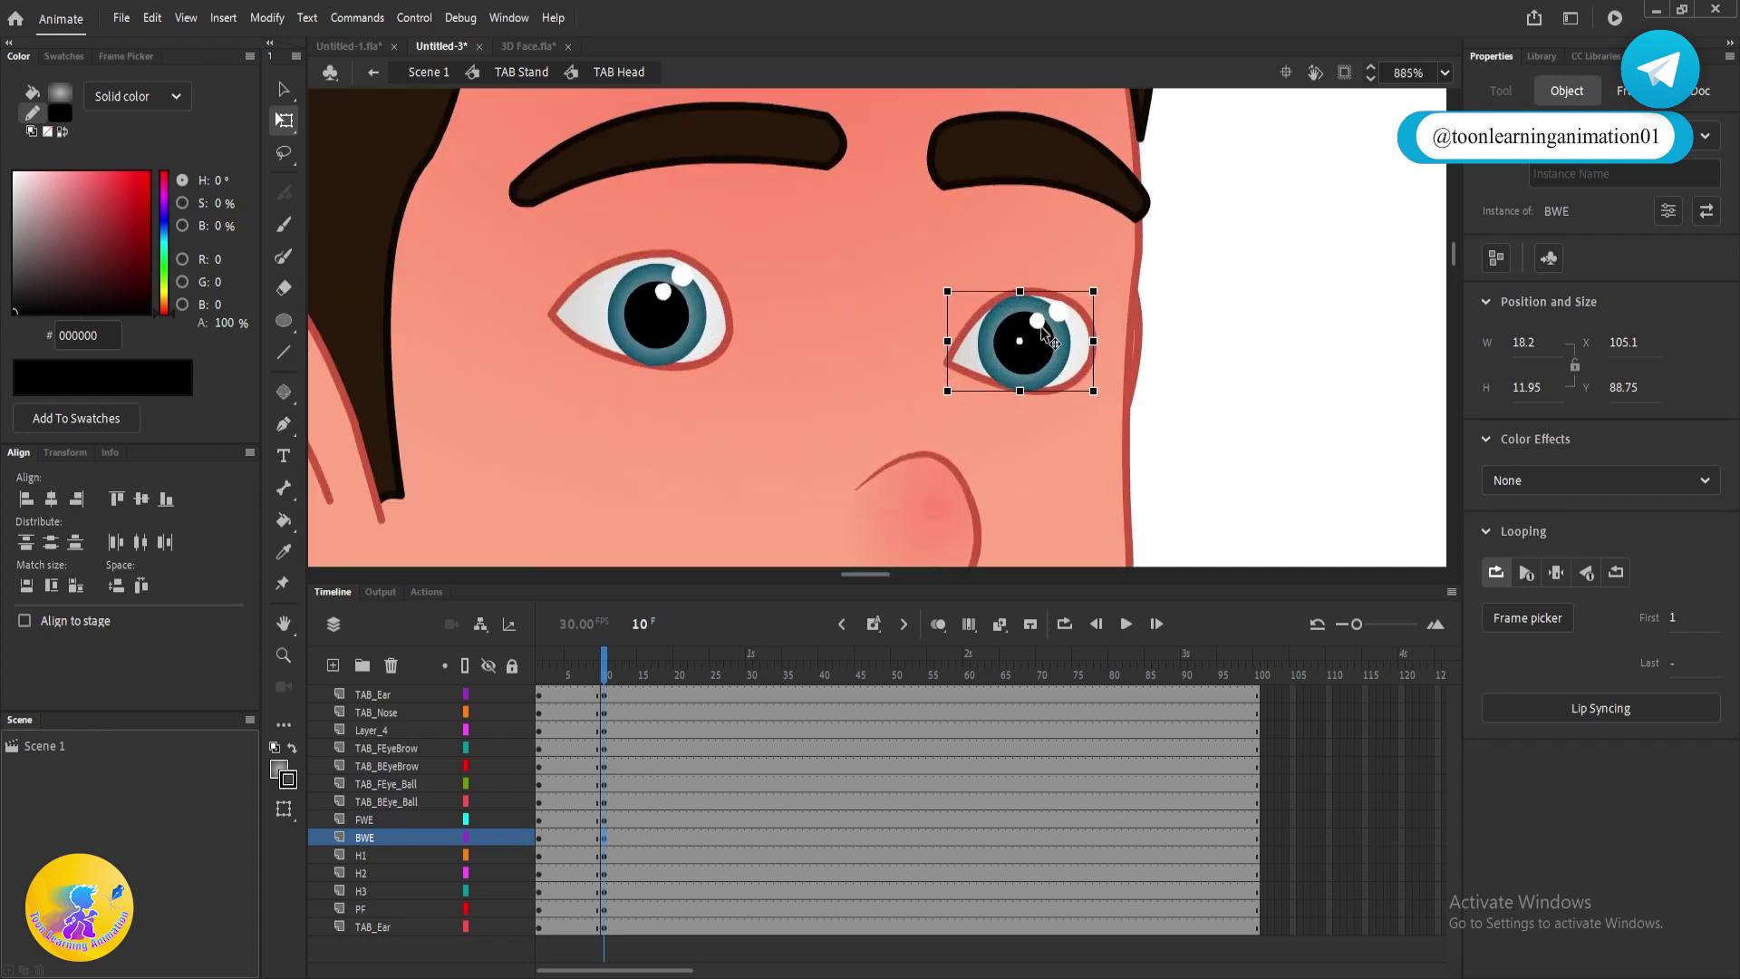
click(658, 317)
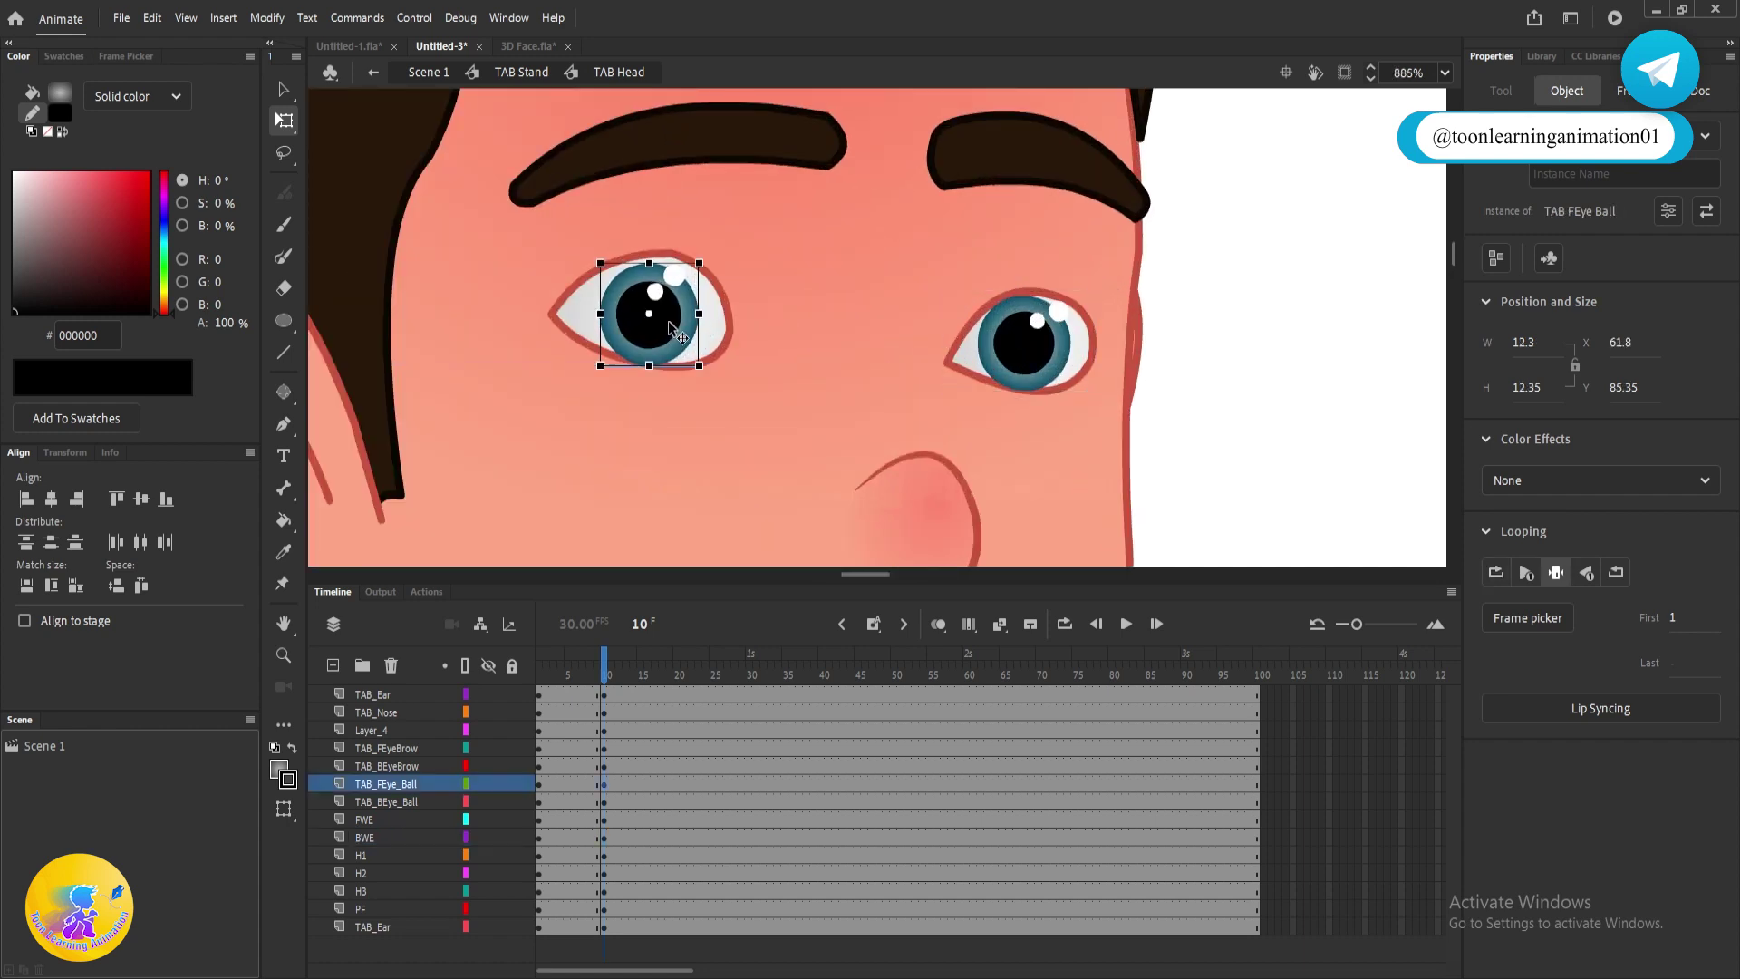
- Shift both eyebrows toward the front ear, placing the back eyebrow at about X 99
scroll(765, 236, down, 4)
scroll(765, 235, up, 3)
drag(781, 241, 722, 250)
drag(956, 258, 943, 275)
scroll(943, 275, down, 3)
scroll(975, 350, up, 4)
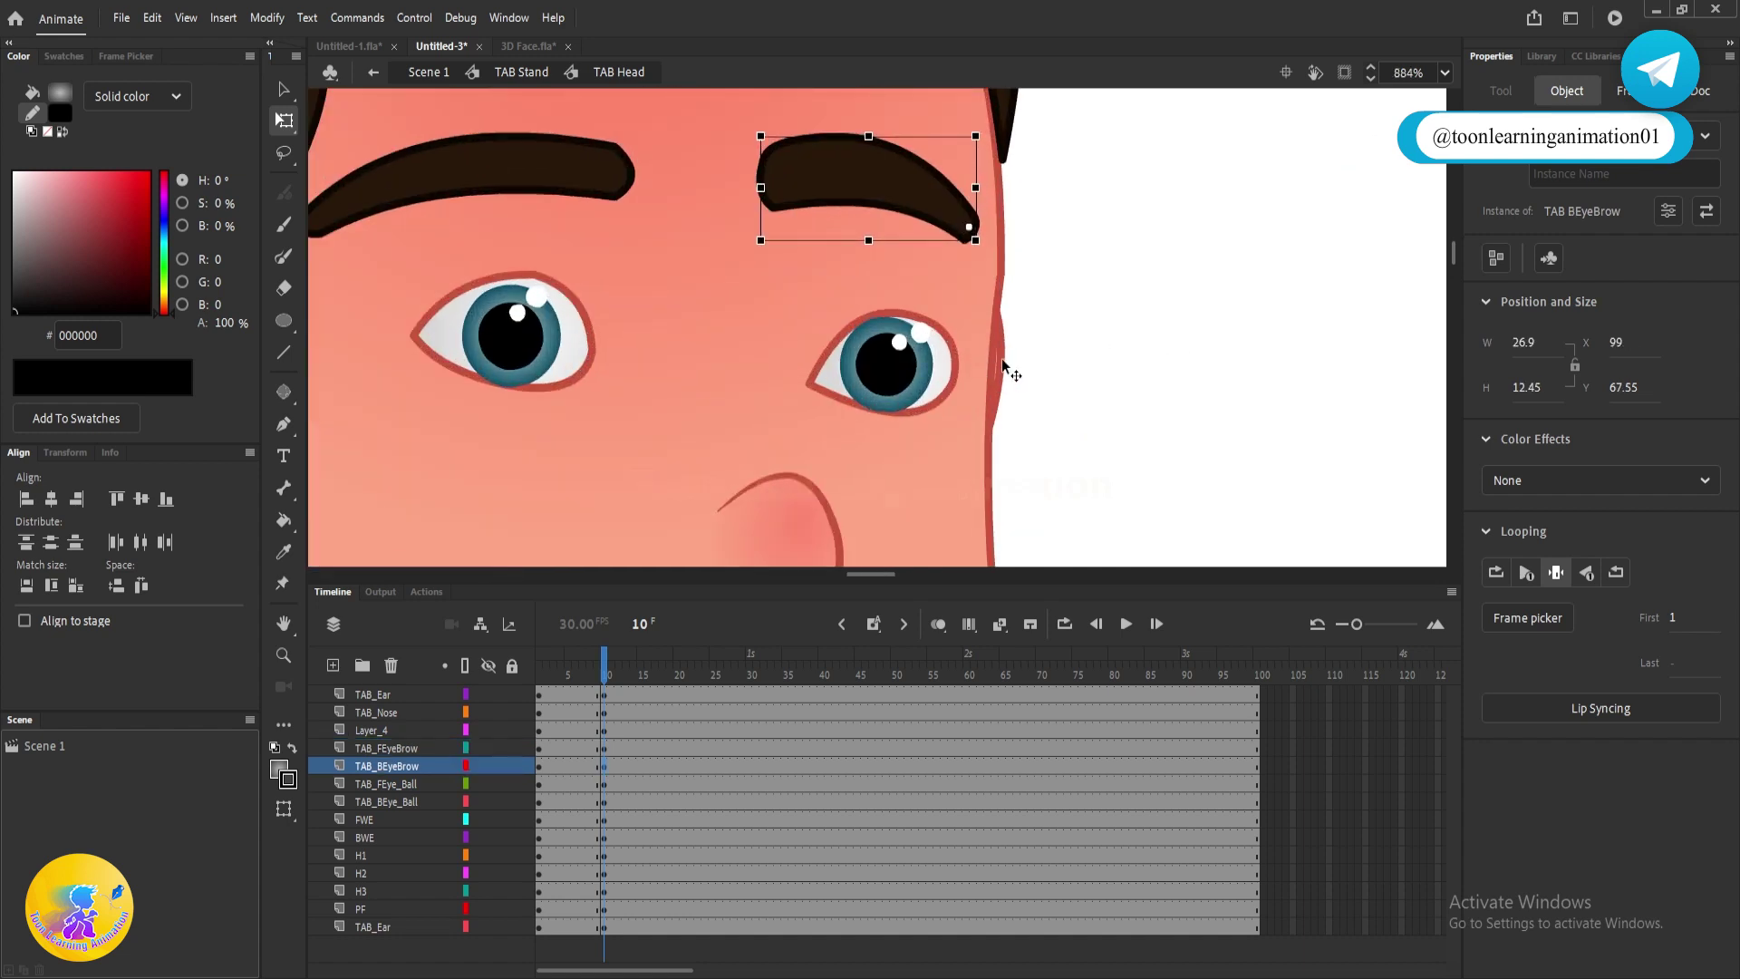
- Move the back ear out from behind the face and narrow the front ear to about 24.15 wide
drag(1004, 367, 1062, 324)
scroll(1102, 308, down, 3)
scroll(1097, 331, up, 2)
drag(517, 416, 494, 428)
drag(402, 388, 426, 388)
scroll(876, 383, down, 3)
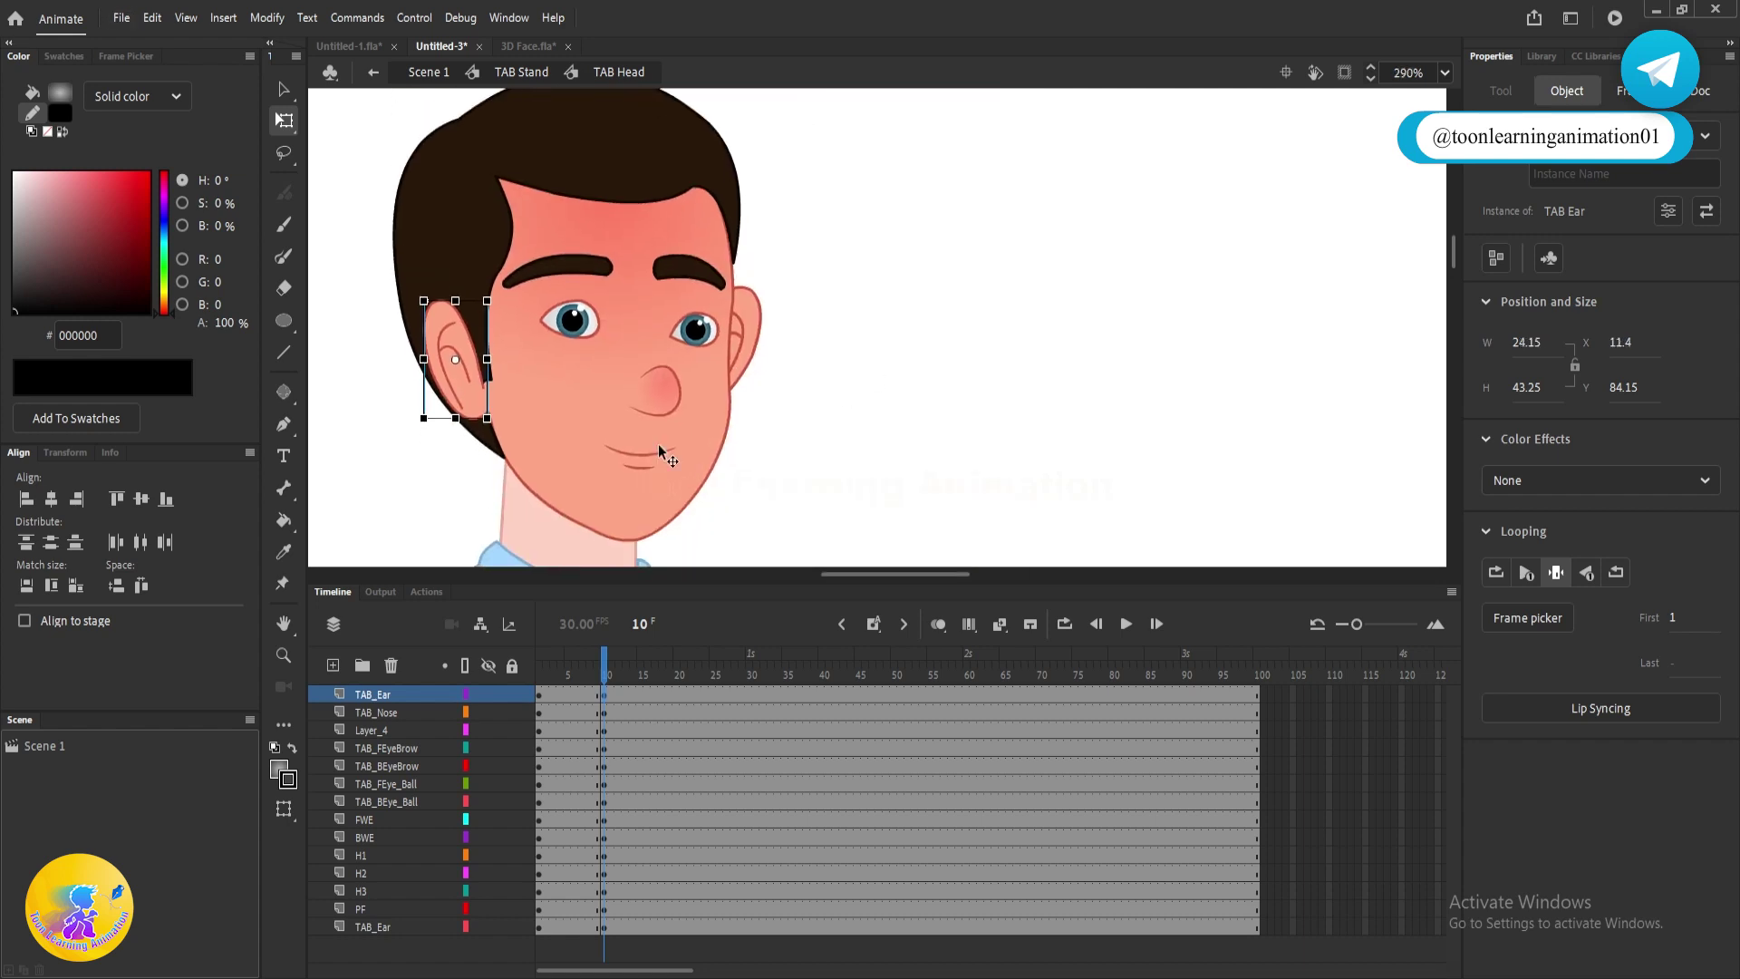
- Adjust both sides of the PF face shape so it is about 107.75 wide at X 15.5
scroll(740, 420, up, 2)
click(741, 422)
scroll(816, 412, up, 1)
scroll(878, 381, down, 2)
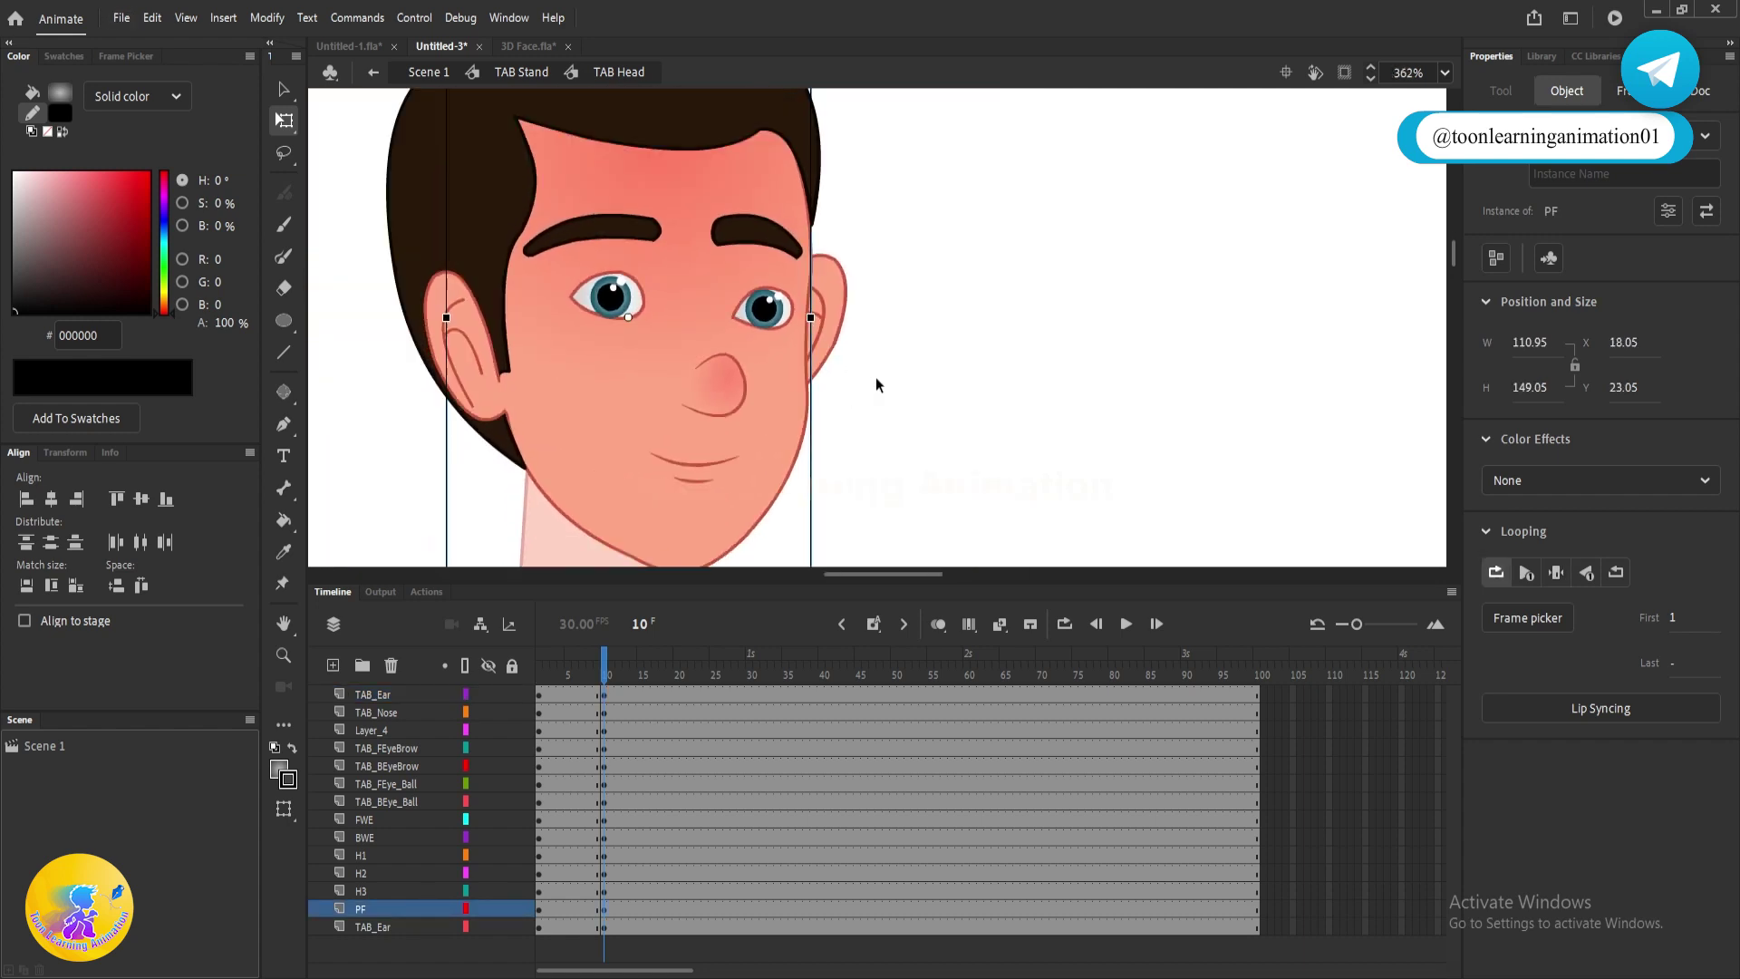
mouse_move(832, 331)
mouse_down()
mouse_move(797, 334)
mouse_move(814, 340)
mouse_up()
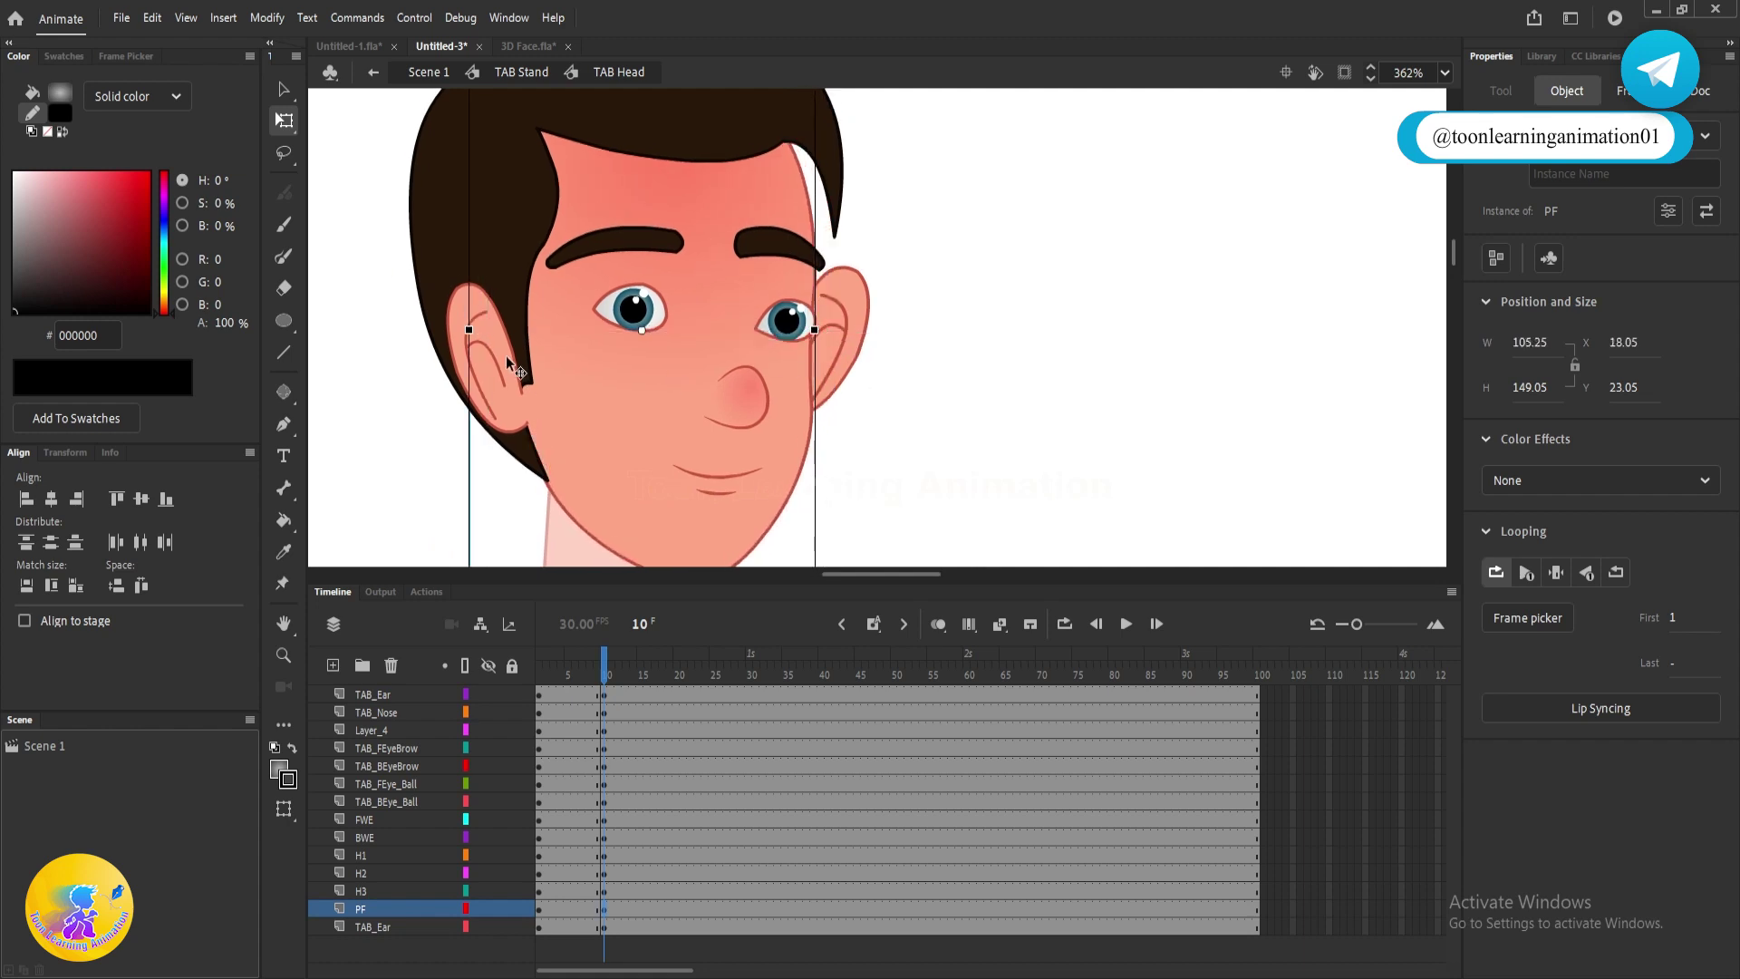
drag(469, 331, 461, 331)
- Narrow the H1 side hair piece to about 41.8 wide
drag(349, 186, 370, 341)
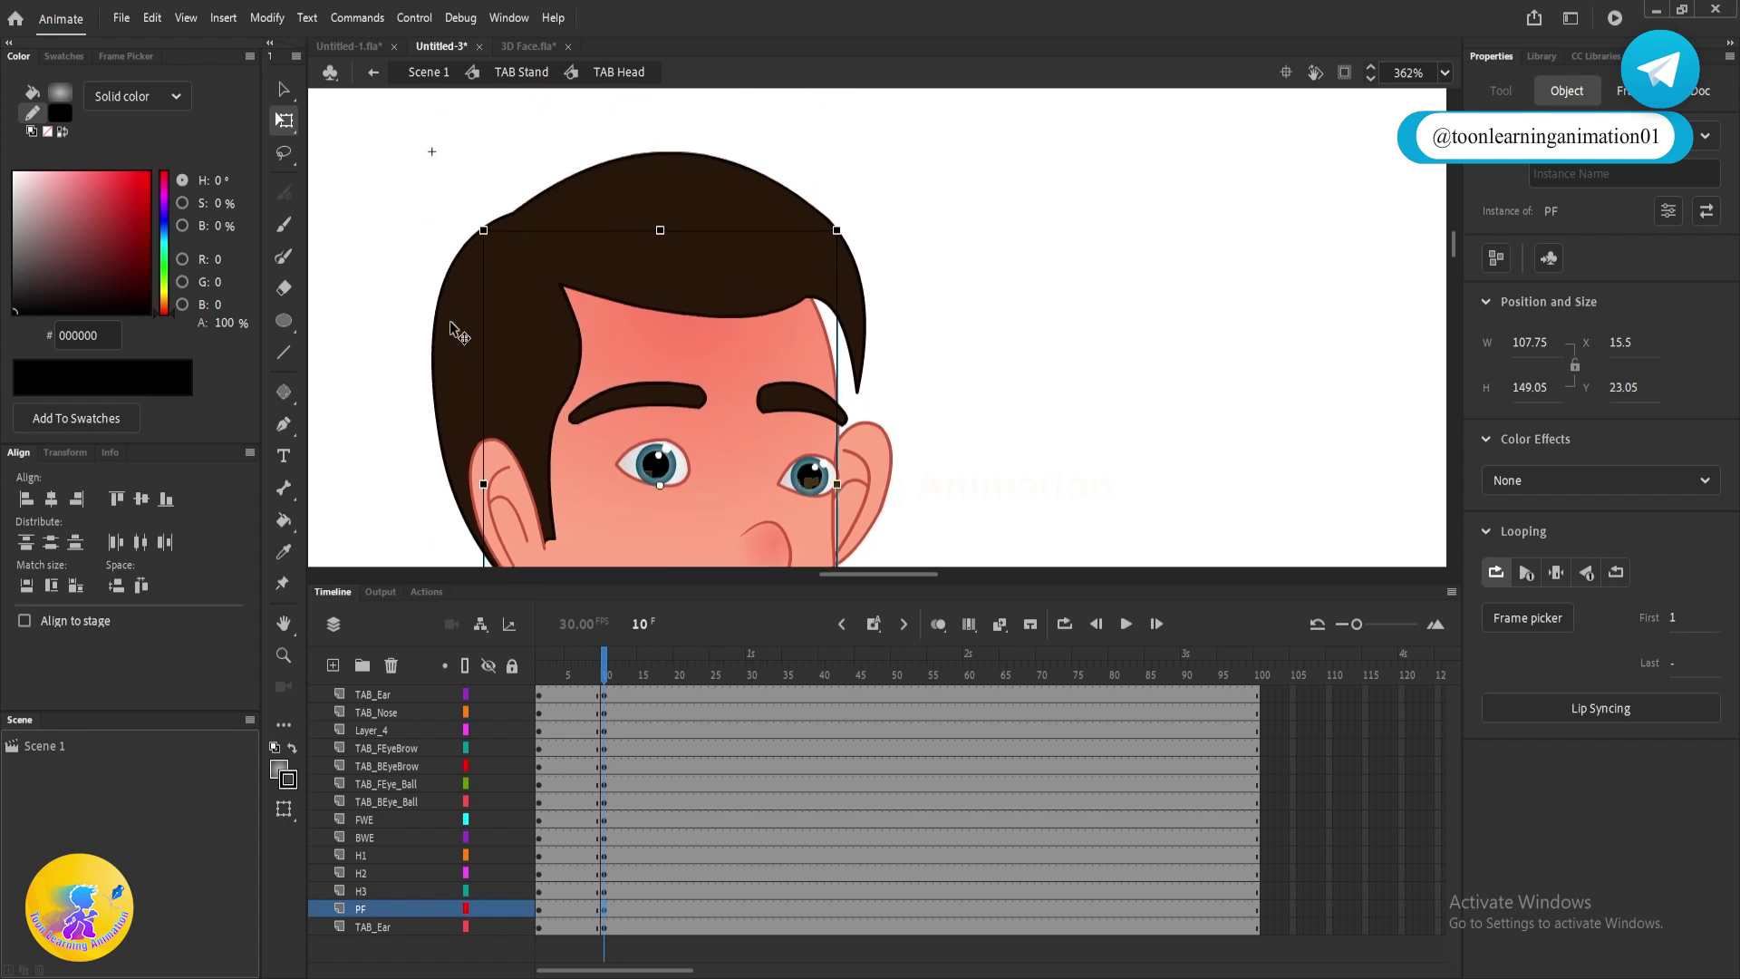
click(452, 328)
drag(435, 440, 445, 441)
drag(531, 295, 530, 345)
drag(429, 449, 431, 405)
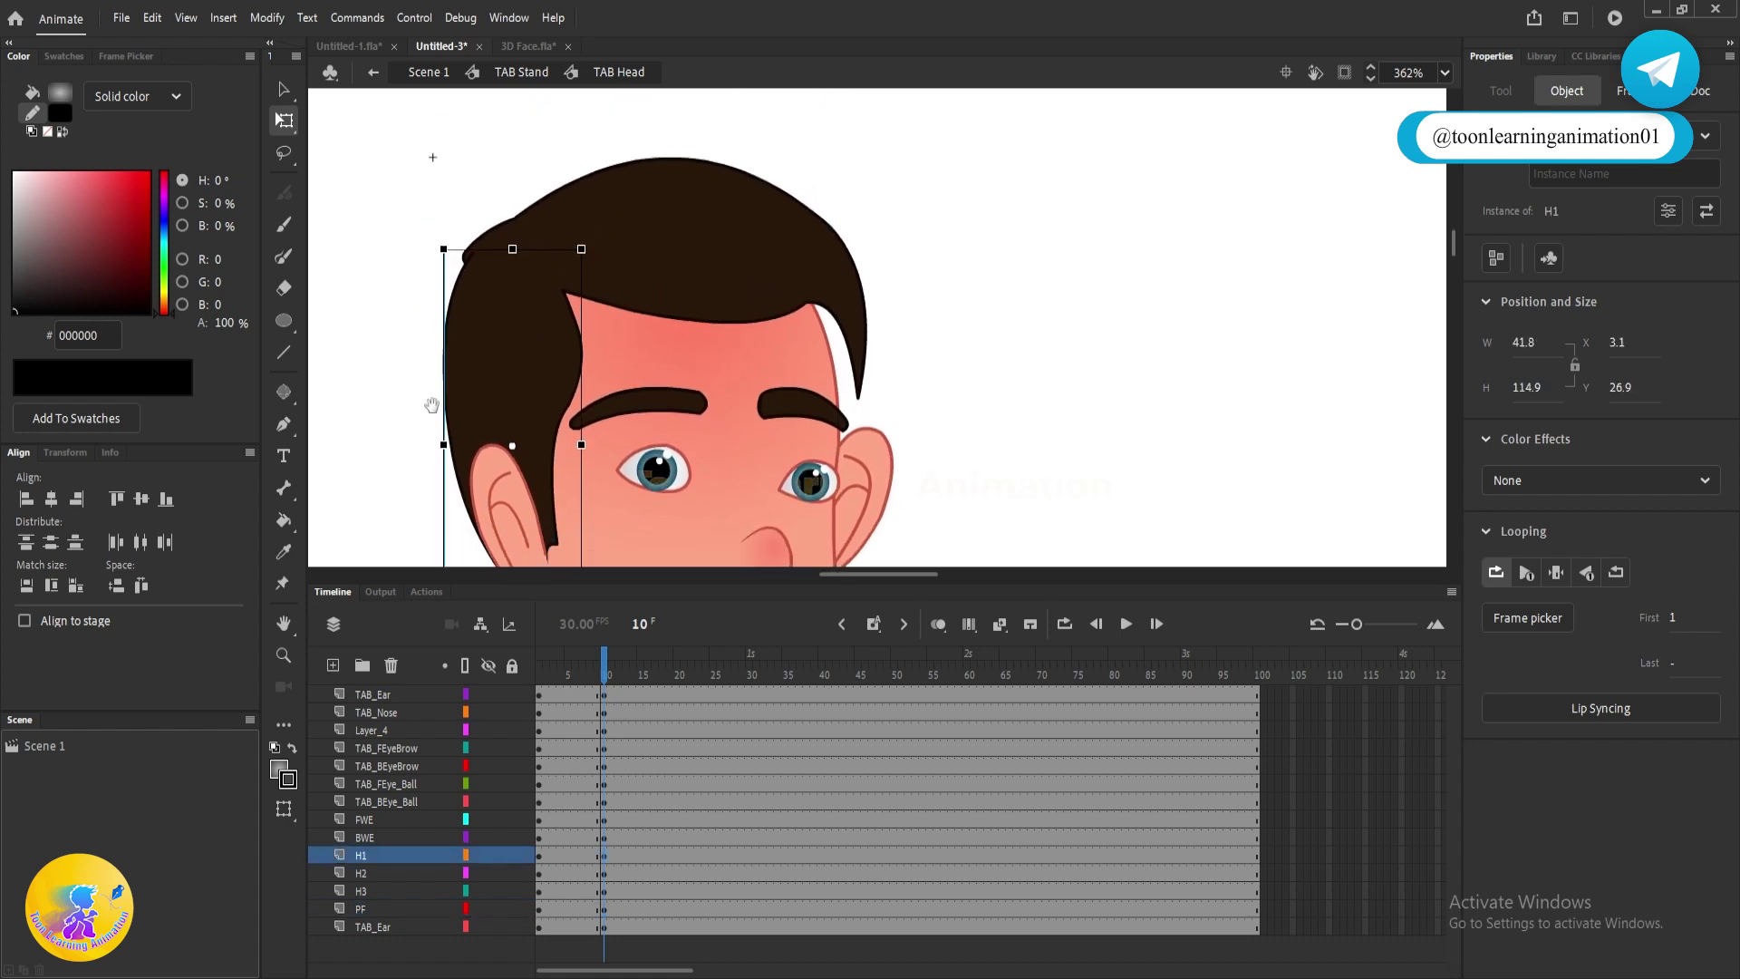
- Narrow the H2 top hair piece slightly from both sides
drag(645, 265, 650, 281)
click(647, 198)
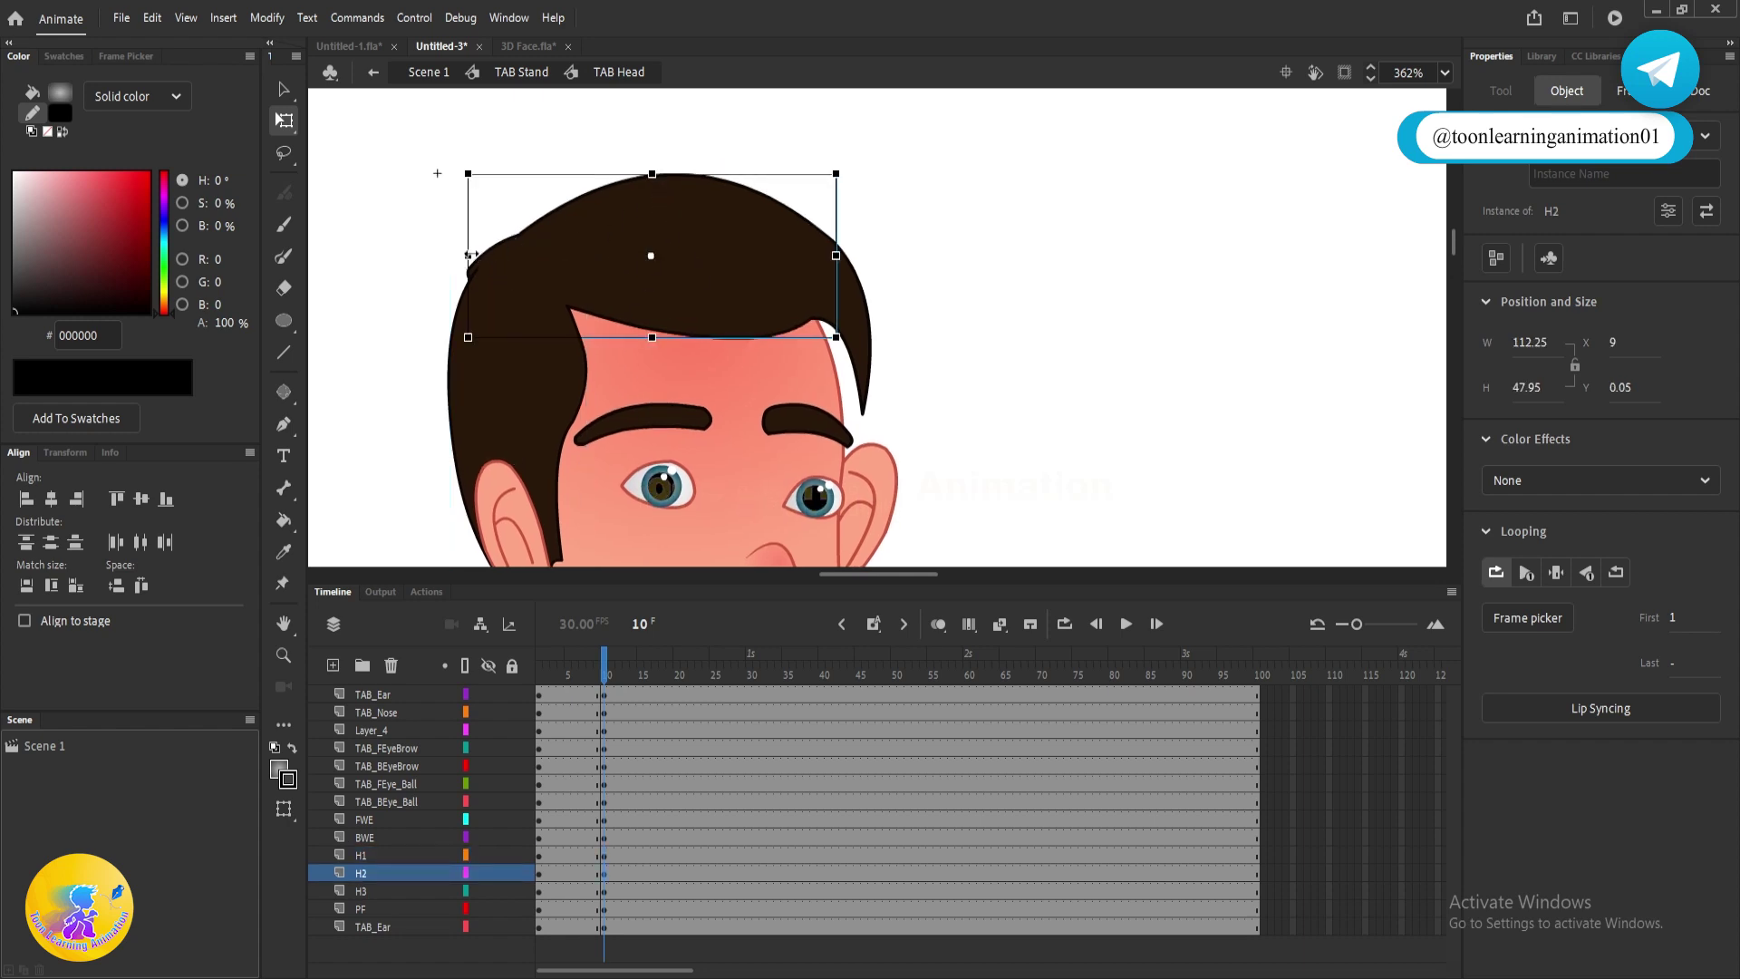
drag(473, 260, 480, 260)
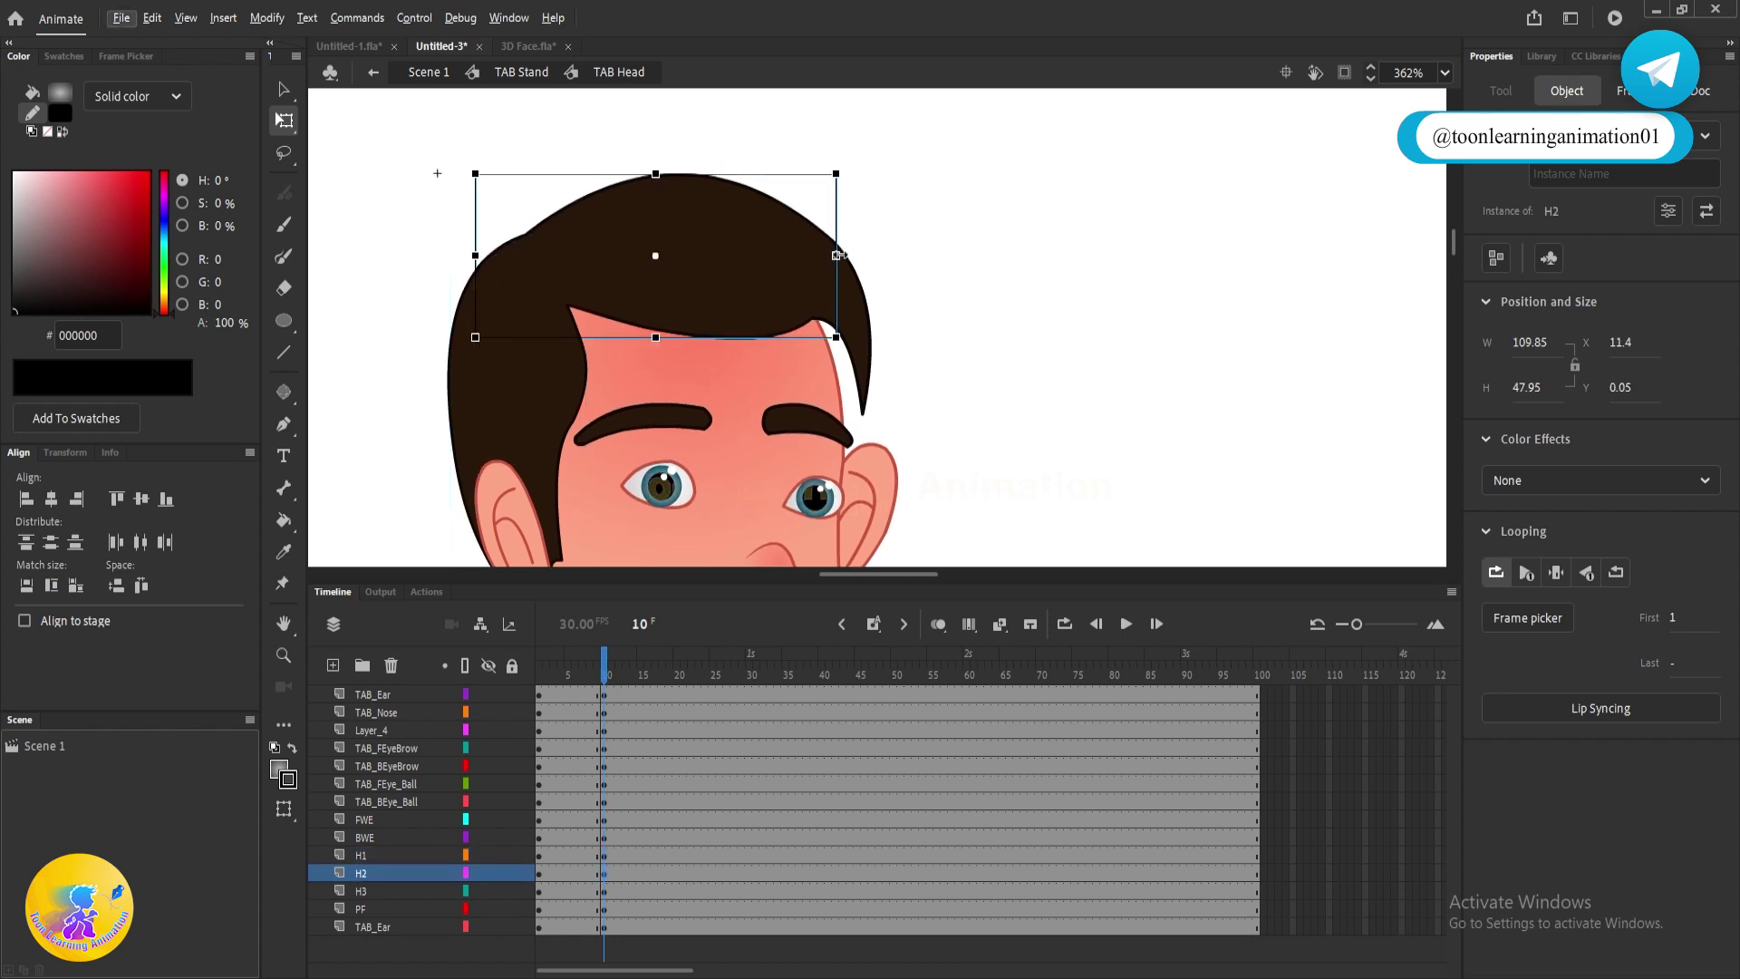
drag(836, 257, 828, 257)
- Rotate, move and resize the H3 hair piece to about 36.4 by 60.75 so it covers the face's far edge
click(859, 376)
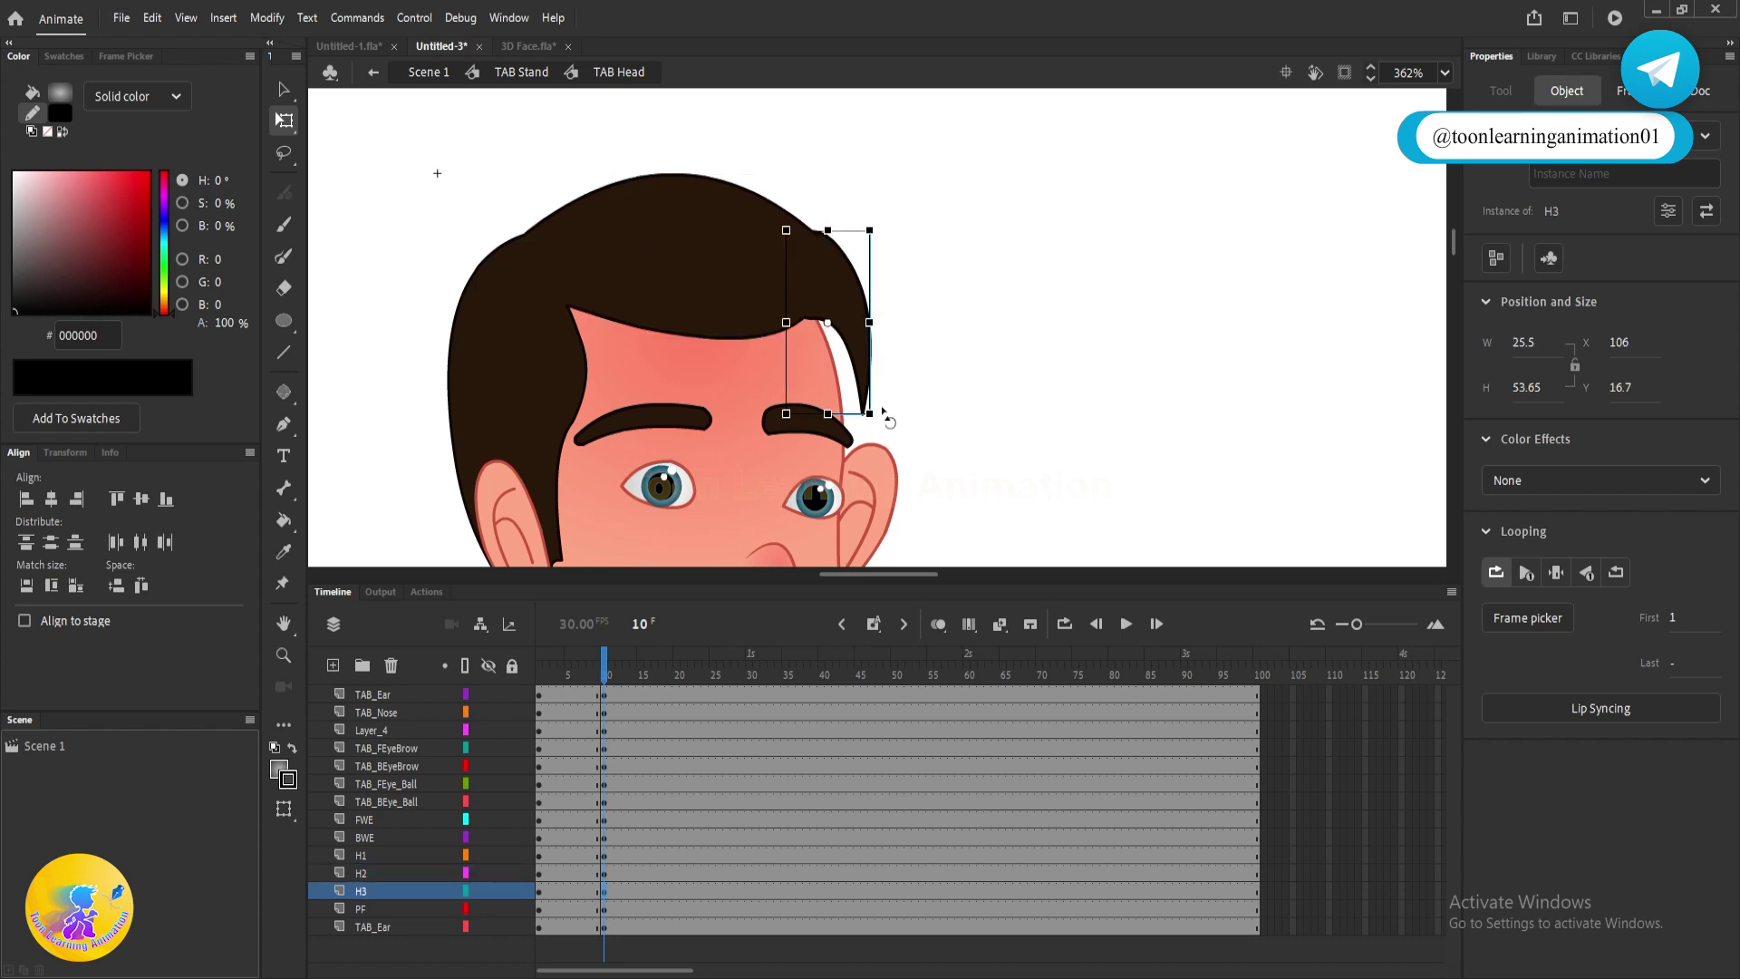
drag(883, 411, 869, 419)
drag(846, 323, 850, 355)
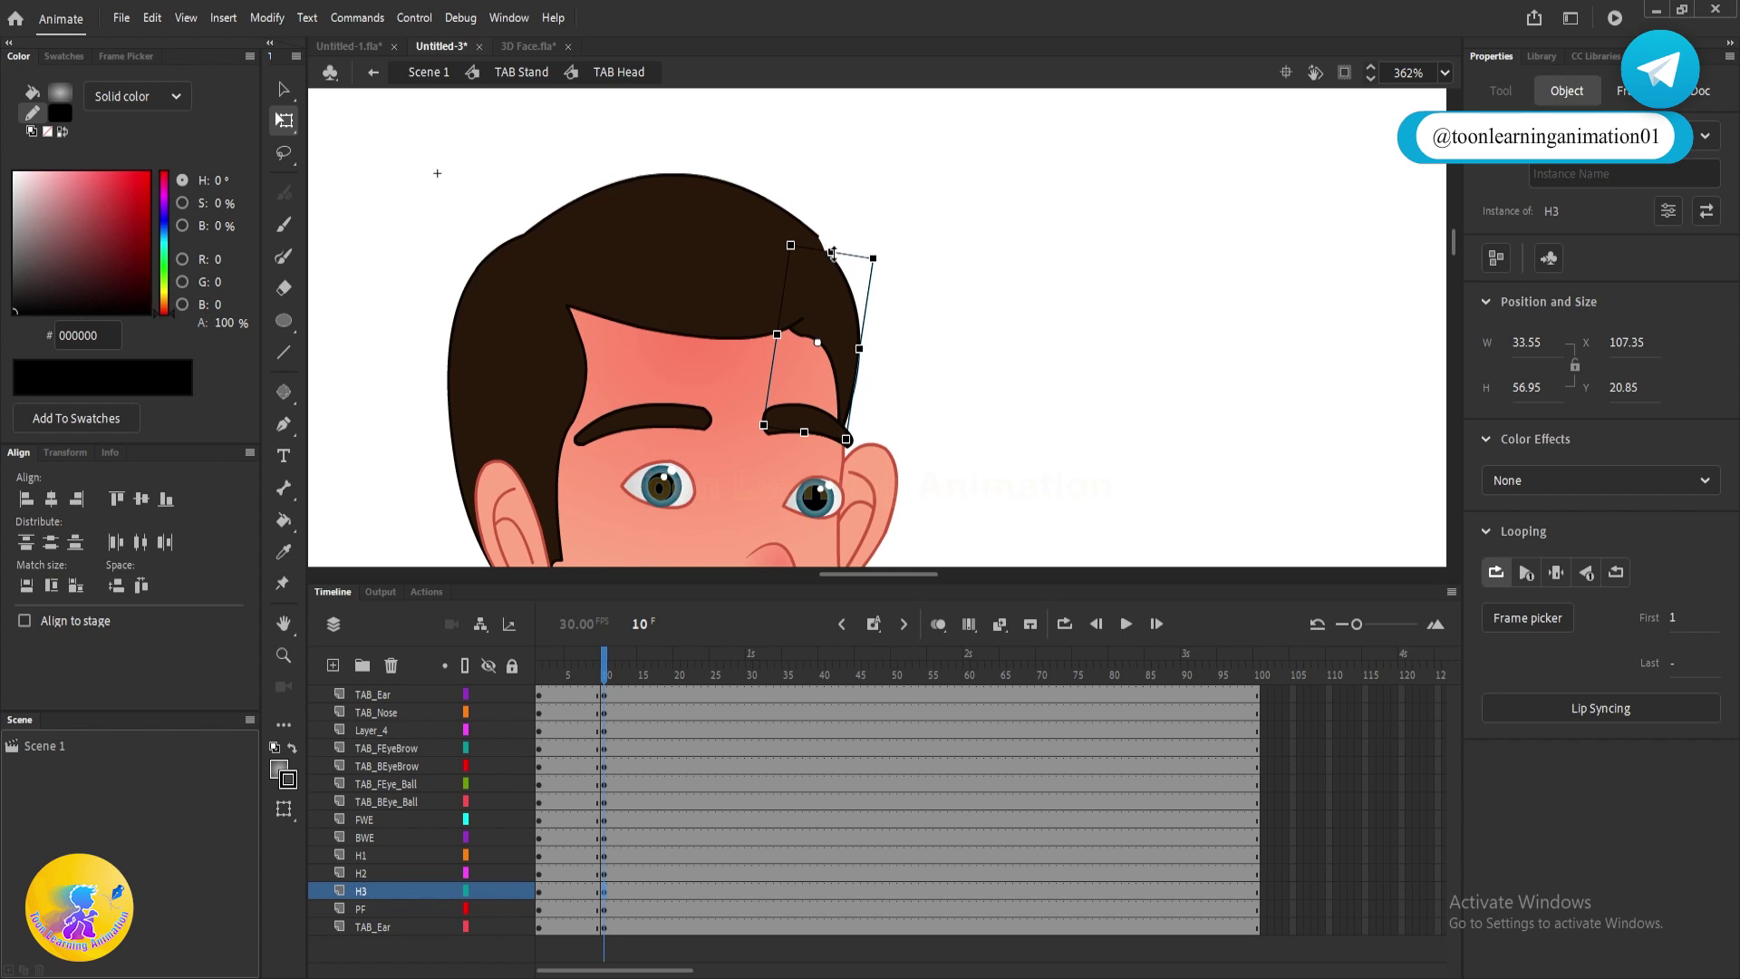
drag(831, 252, 843, 240)
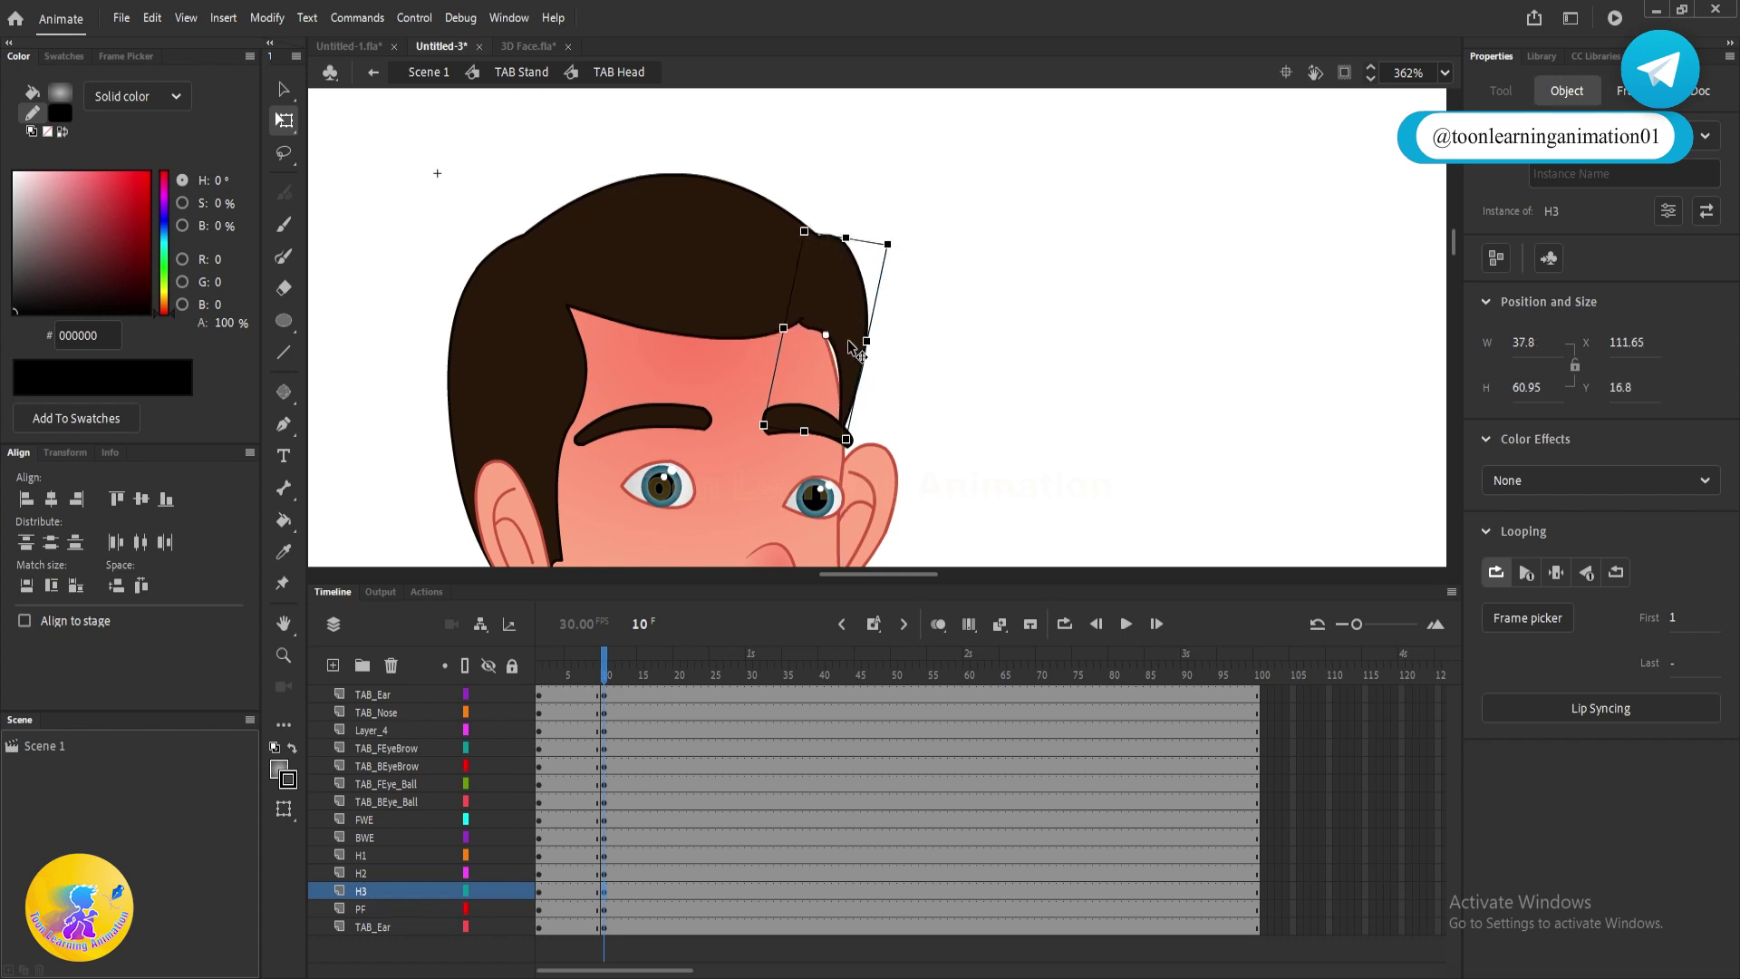
scroll(847, 339, up, 3)
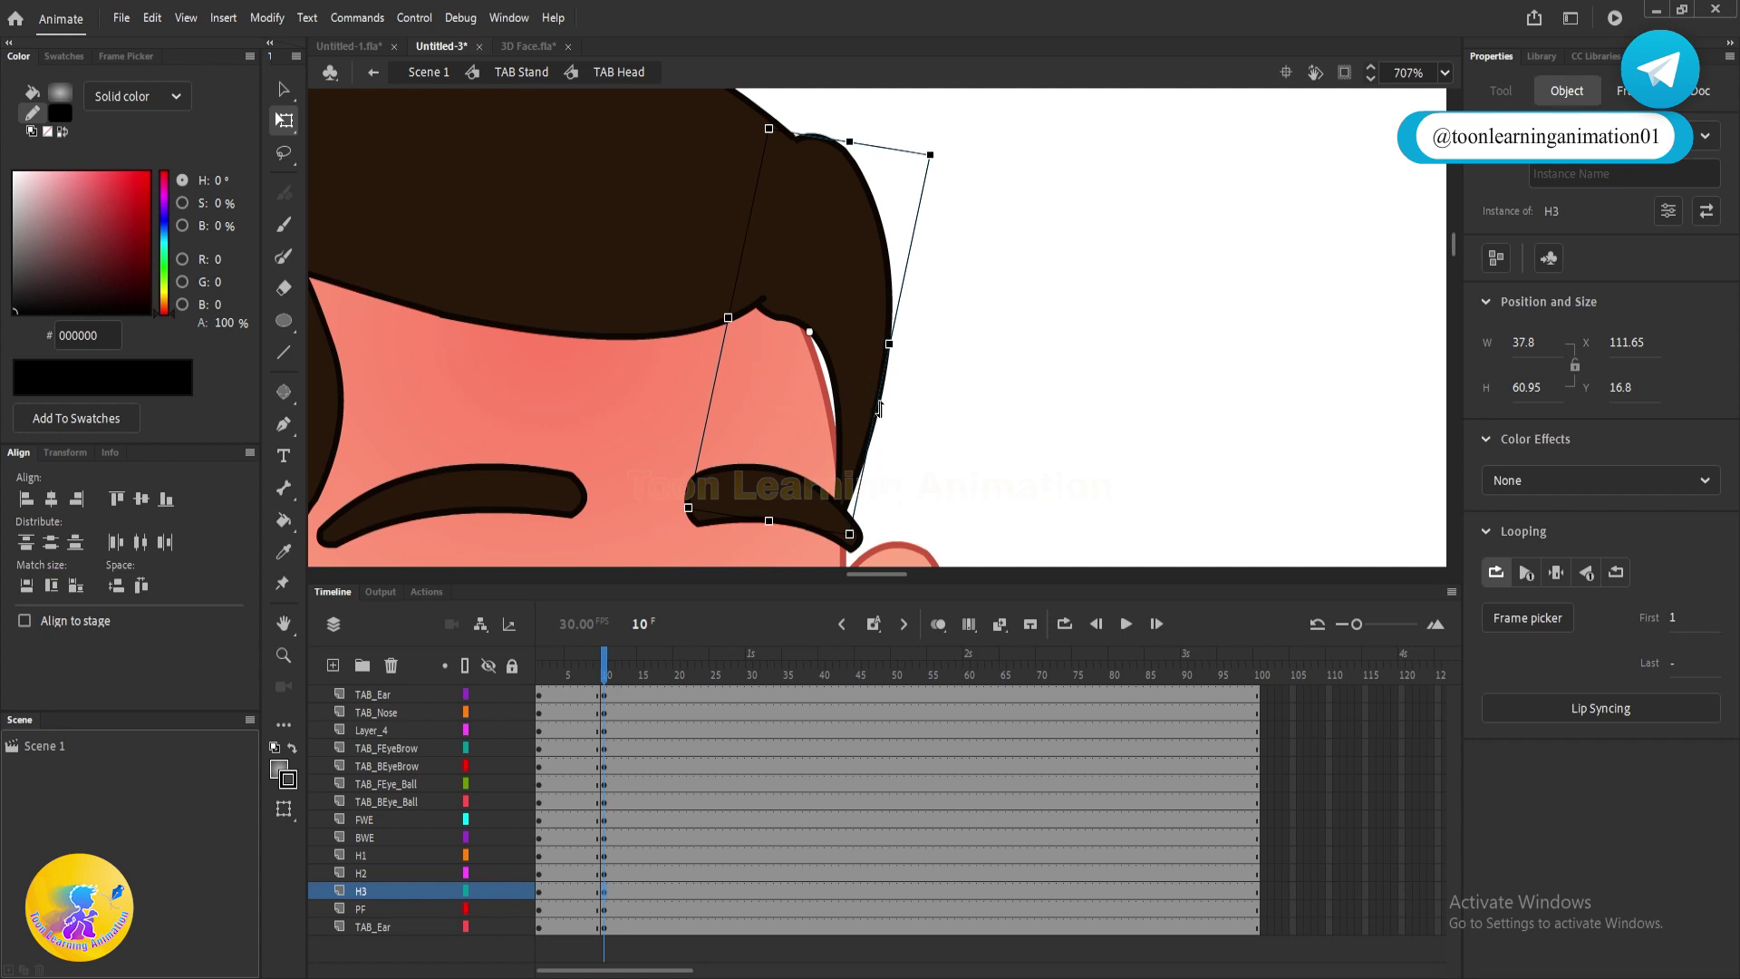
drag(892, 346, 882, 345)
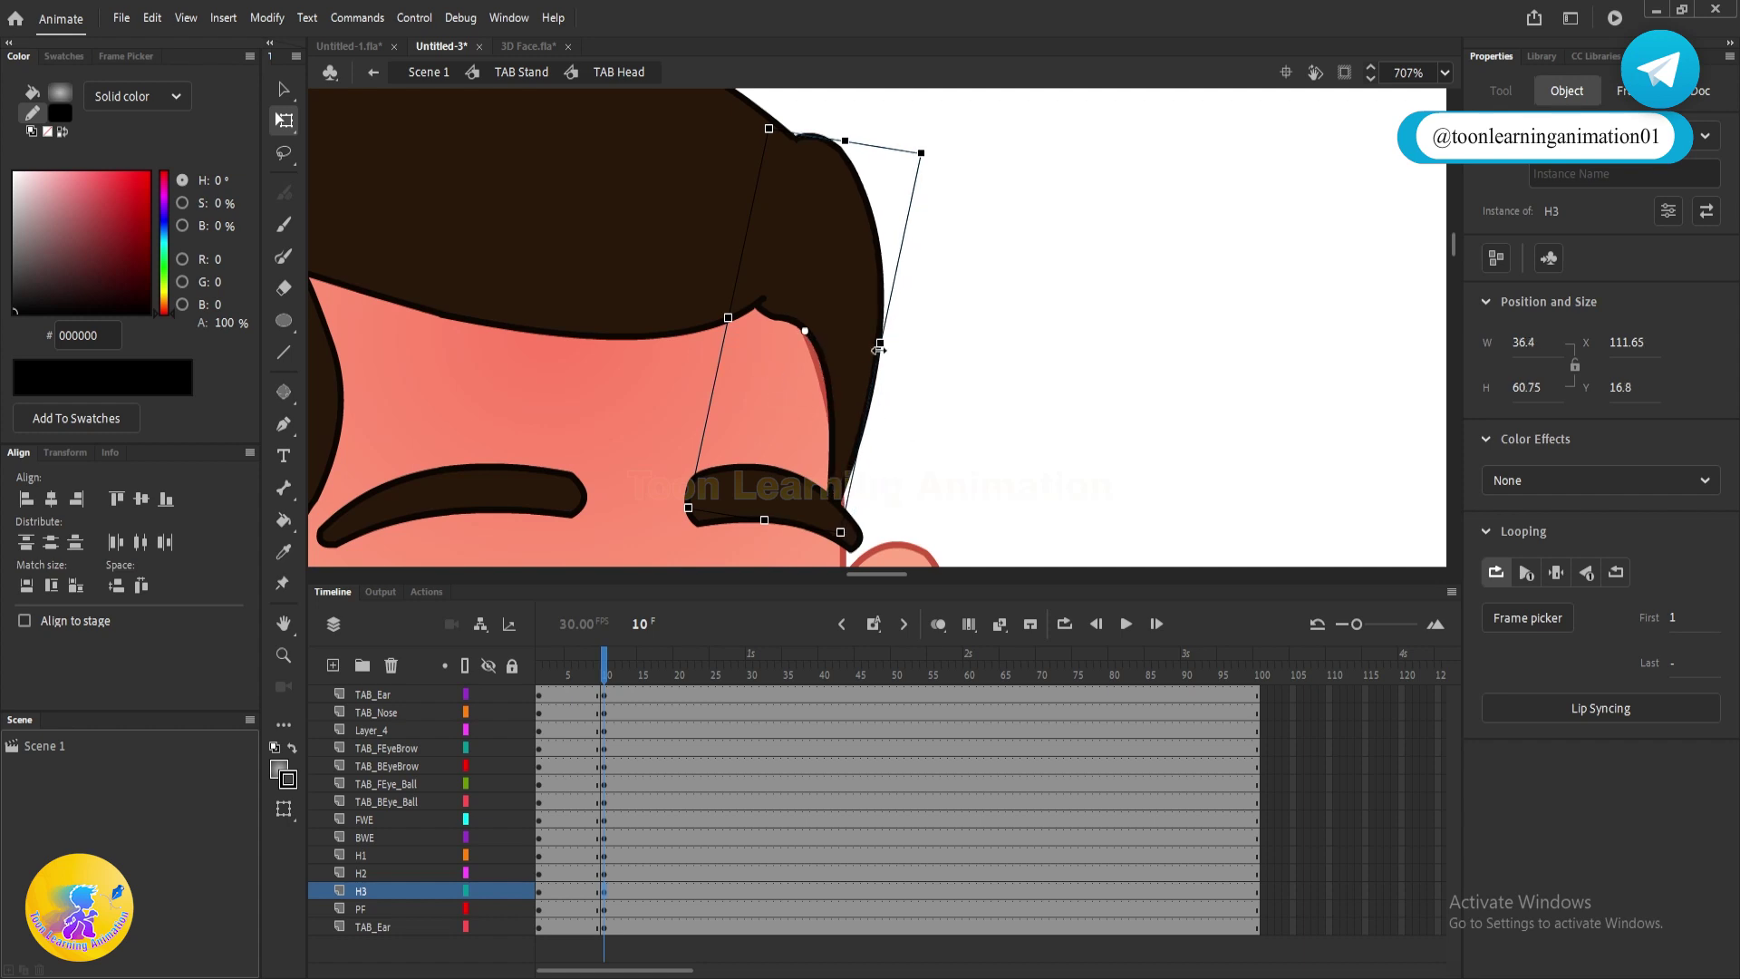
scroll(878, 349, down, 4)
key(v)
click(1013, 404)
- Select the front eye white and eyeball together and shift them slightly toward the front ear
key(space)
drag(1002, 477, 1002, 324)
scroll(888, 363, up, 2)
drag(896, 365, 839, 359)
click(805, 334)
click(835, 352)
click(861, 361)
click(667, 351)
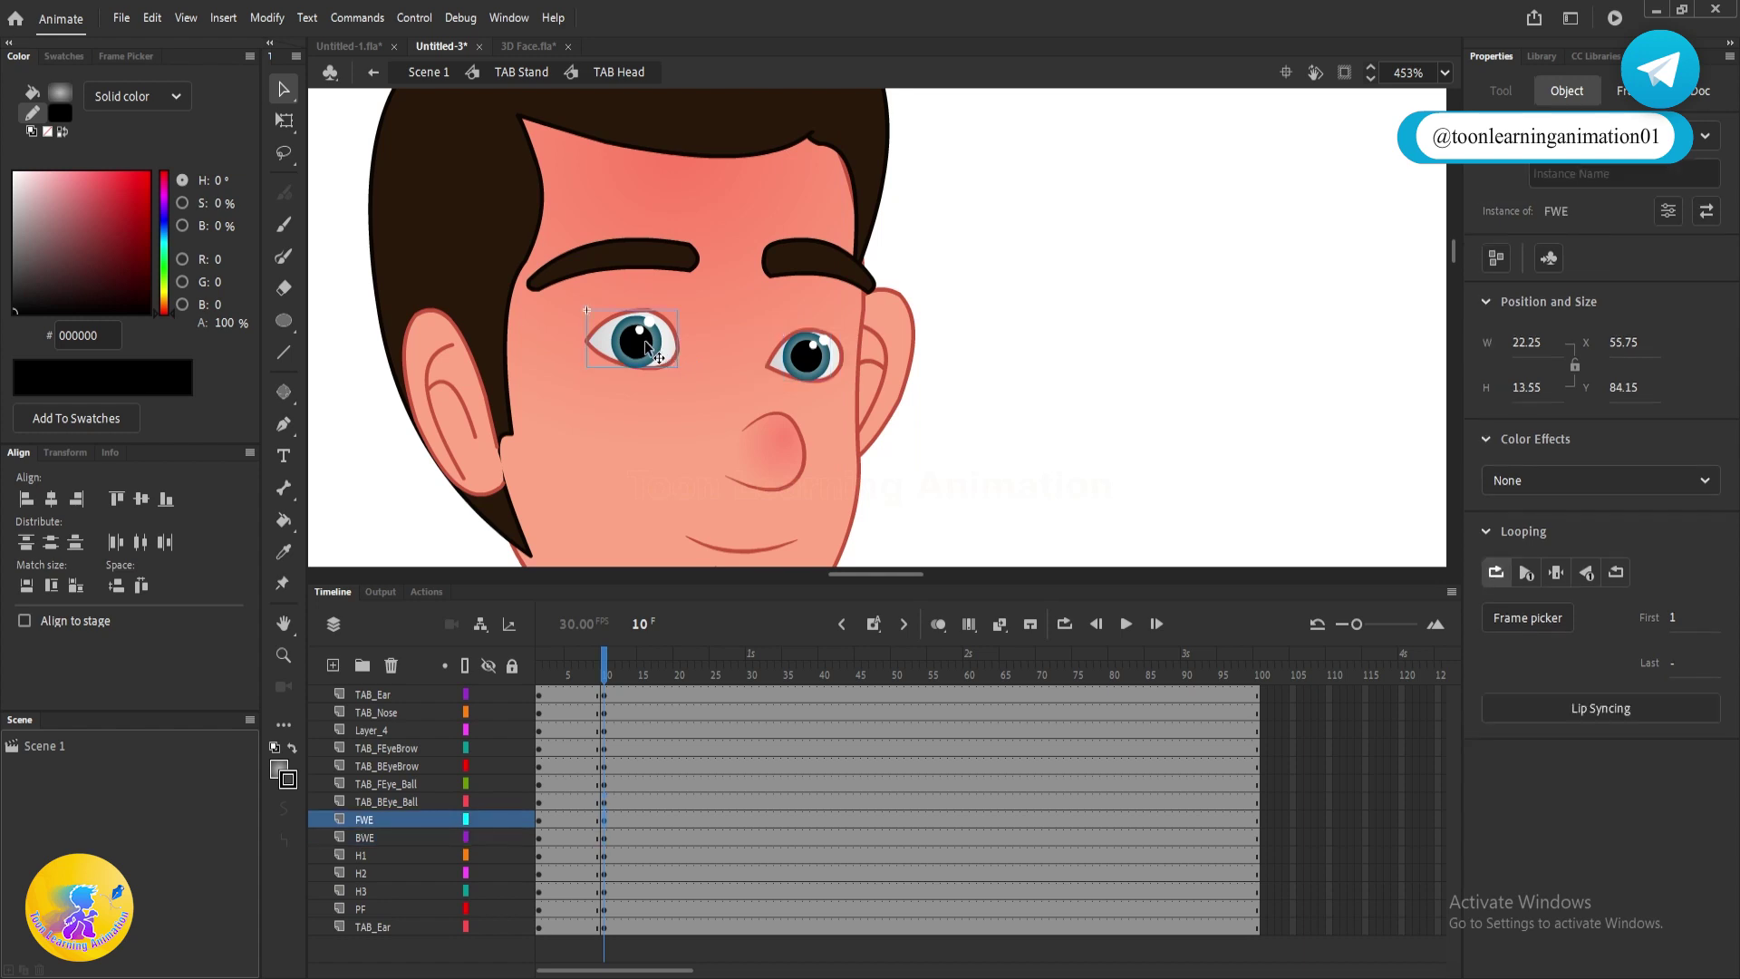
shift+click(644, 340)
drag(645, 340, 632, 343)
- Create classic tweens across all head layers between frames 1 and 10, and scrub back to frame 10
click(769, 465)
drag(880, 418, 881, 376)
scroll(881, 376, down, 3)
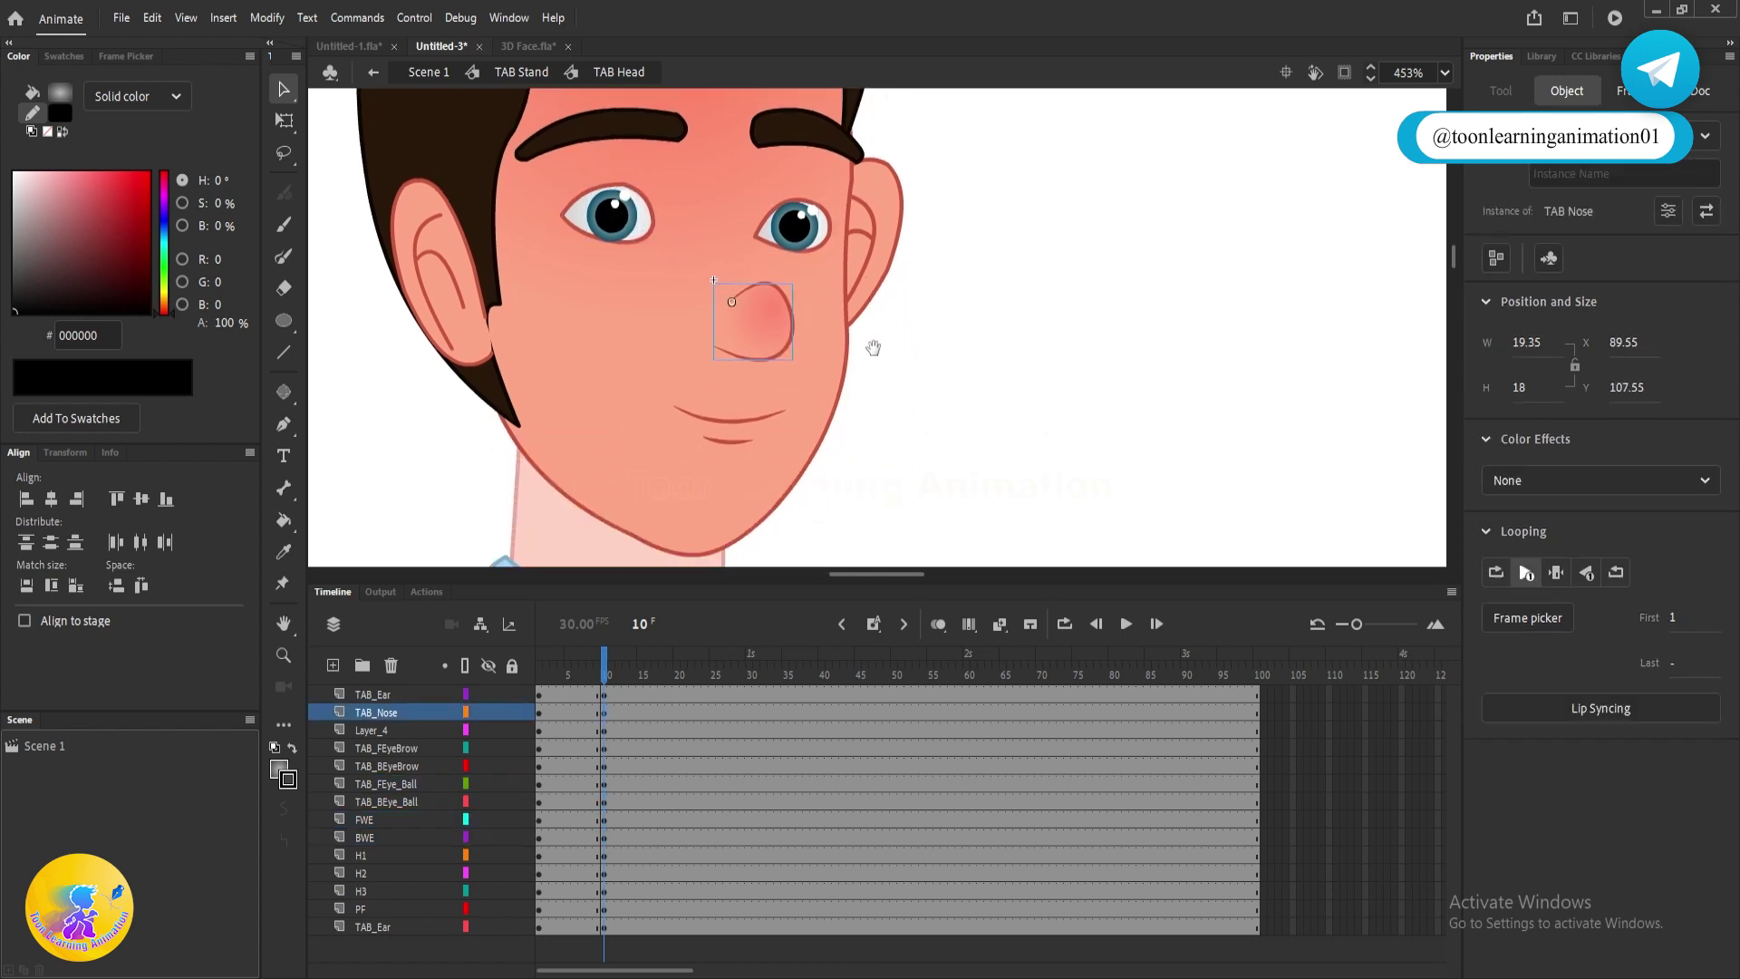
click(731, 420)
drag(571, 697, 571, 924)
right_click(582, 845)
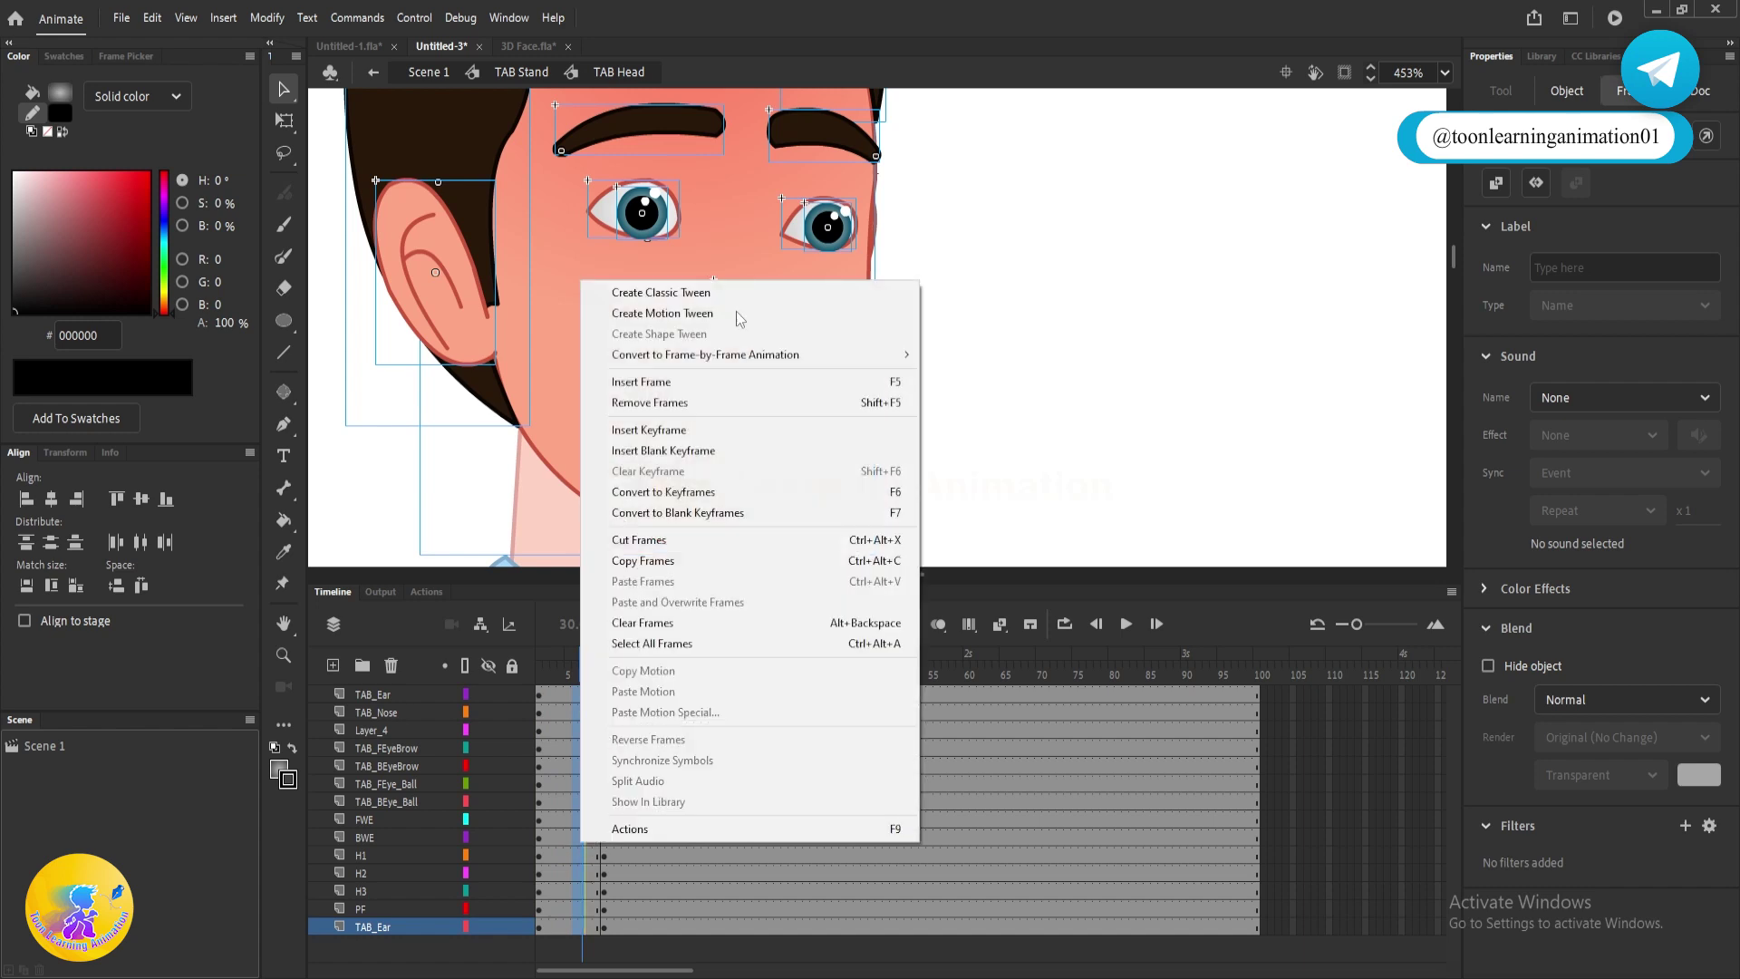
click(662, 292)
scroll(798, 337, down, 3)
mouse_move(583, 668)
mouse_down()
mouse_move(531, 669)
mouse_move(627, 670)
mouse_move(605, 672)
mouse_up()
click(635, 572)
- Narrow the nose to about 16.3 wide at frame 10 by pulling in its far side
scroll(711, 312, up, 3)
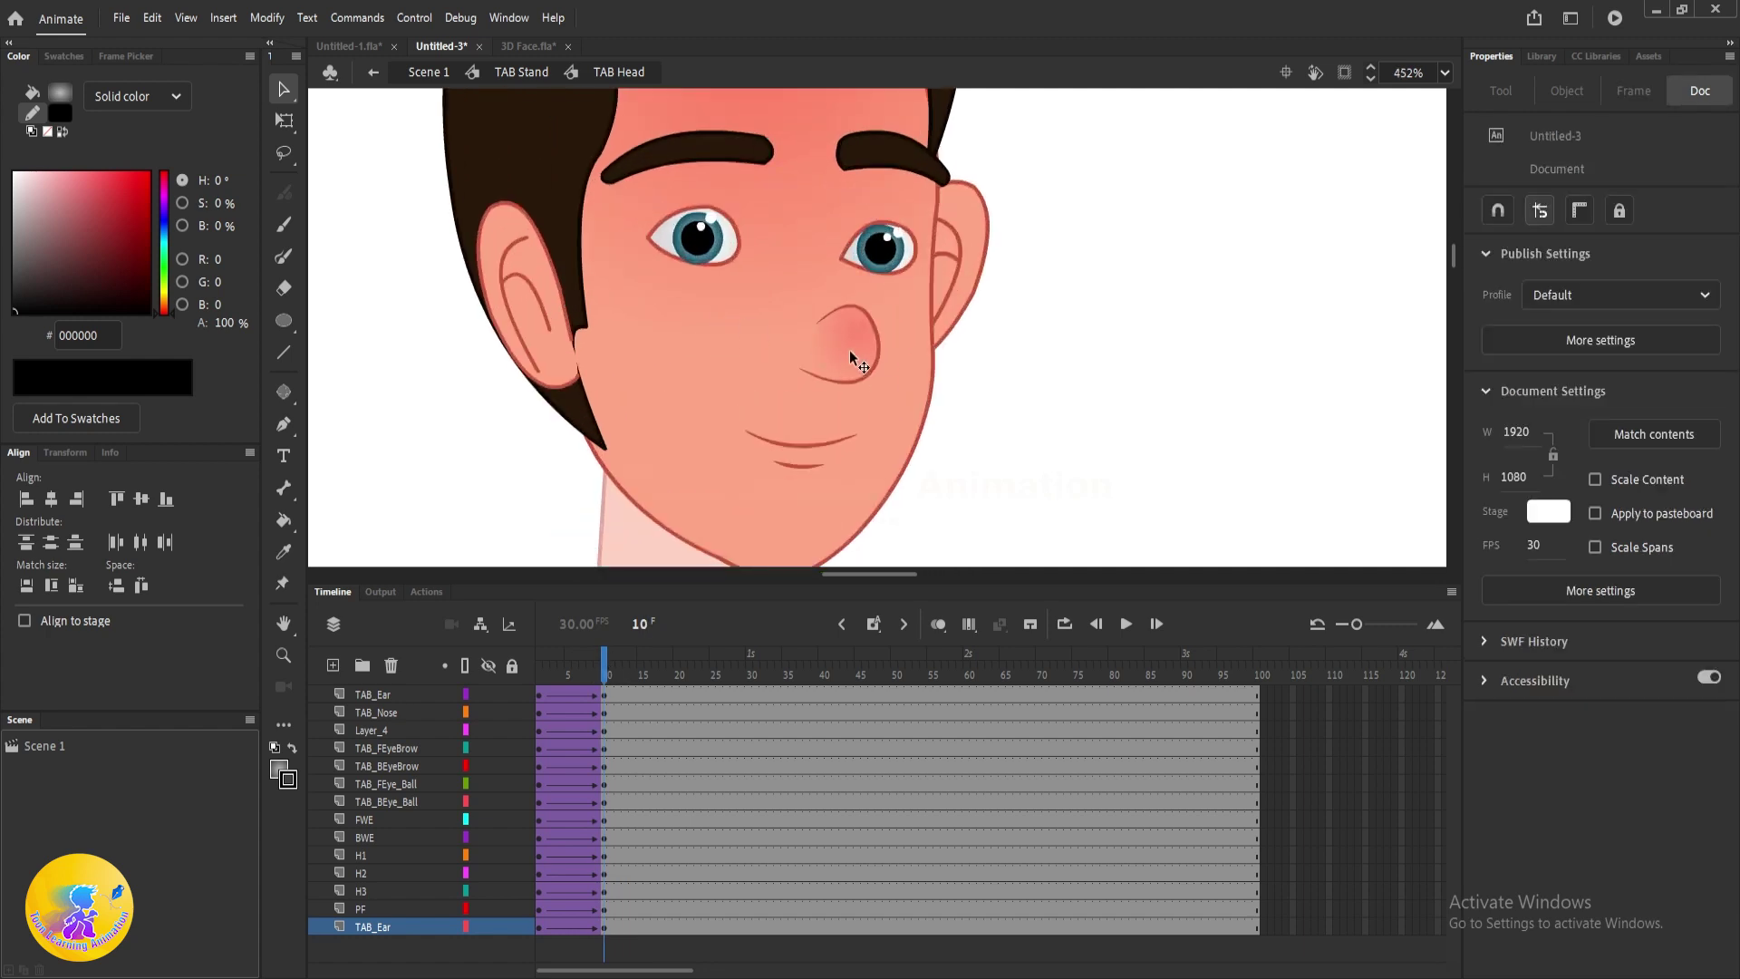
click(850, 349)
key(q)
mouse_move(867, 356)
mouse_down()
mouse_move(827, 360)
mouse_move(843, 349)
mouse_up()
scroll(848, 352, down, 3)
click(1111, 387)
mouse_move(605, 674)
mouse_down()
mouse_move(500, 678)
mouse_move(619, 685)
mouse_move(527, 677)
mouse_move(602, 676)
mouse_up()
- Widen the PF face shape to about 111.9 by extending its far edge toward the back ear
scroll(850, 324, up, 2)
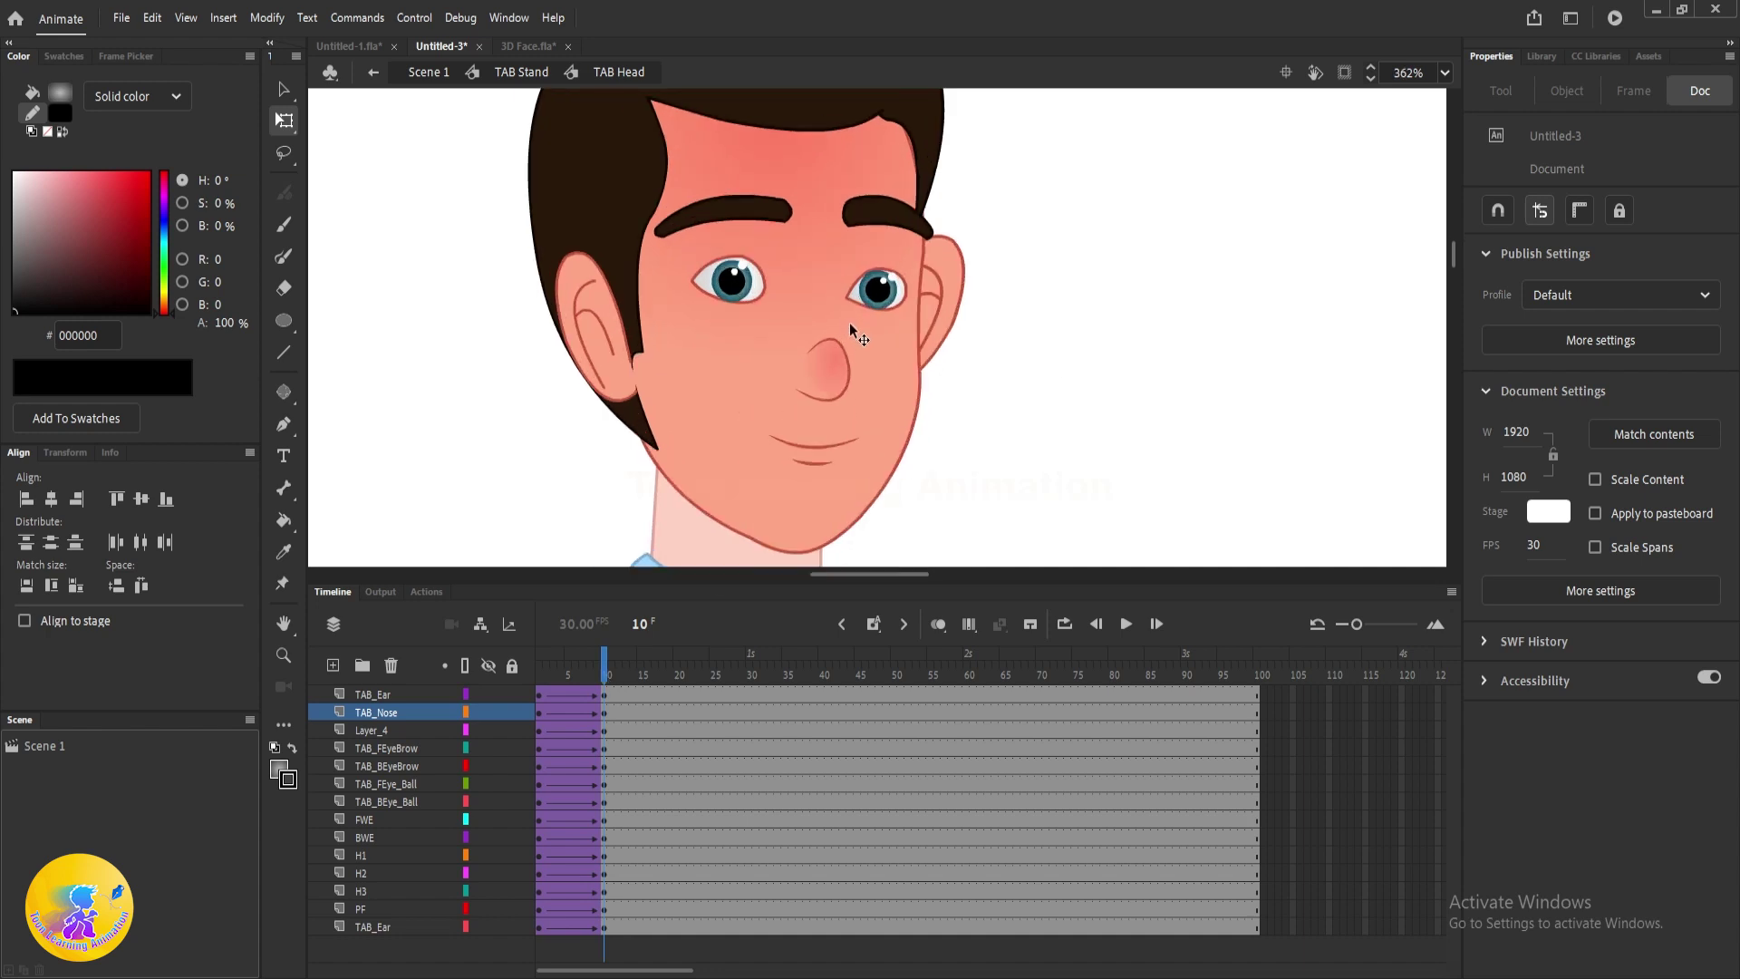
click(890, 378)
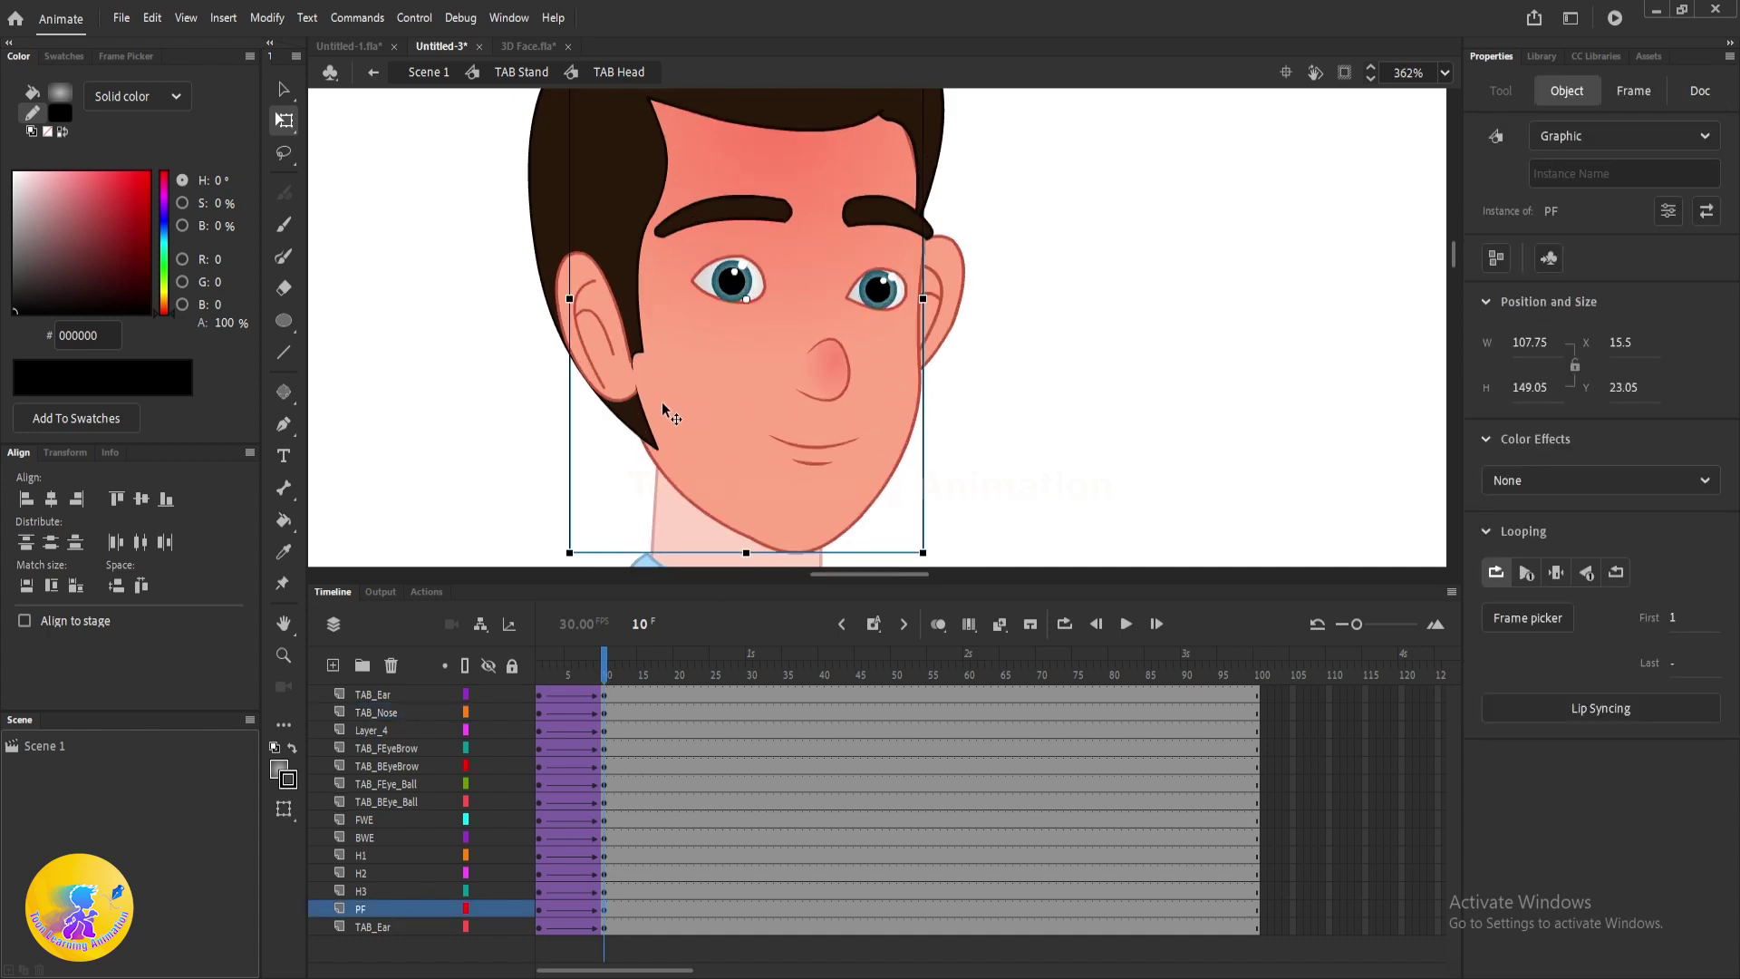
drag(909, 323, 923, 324)
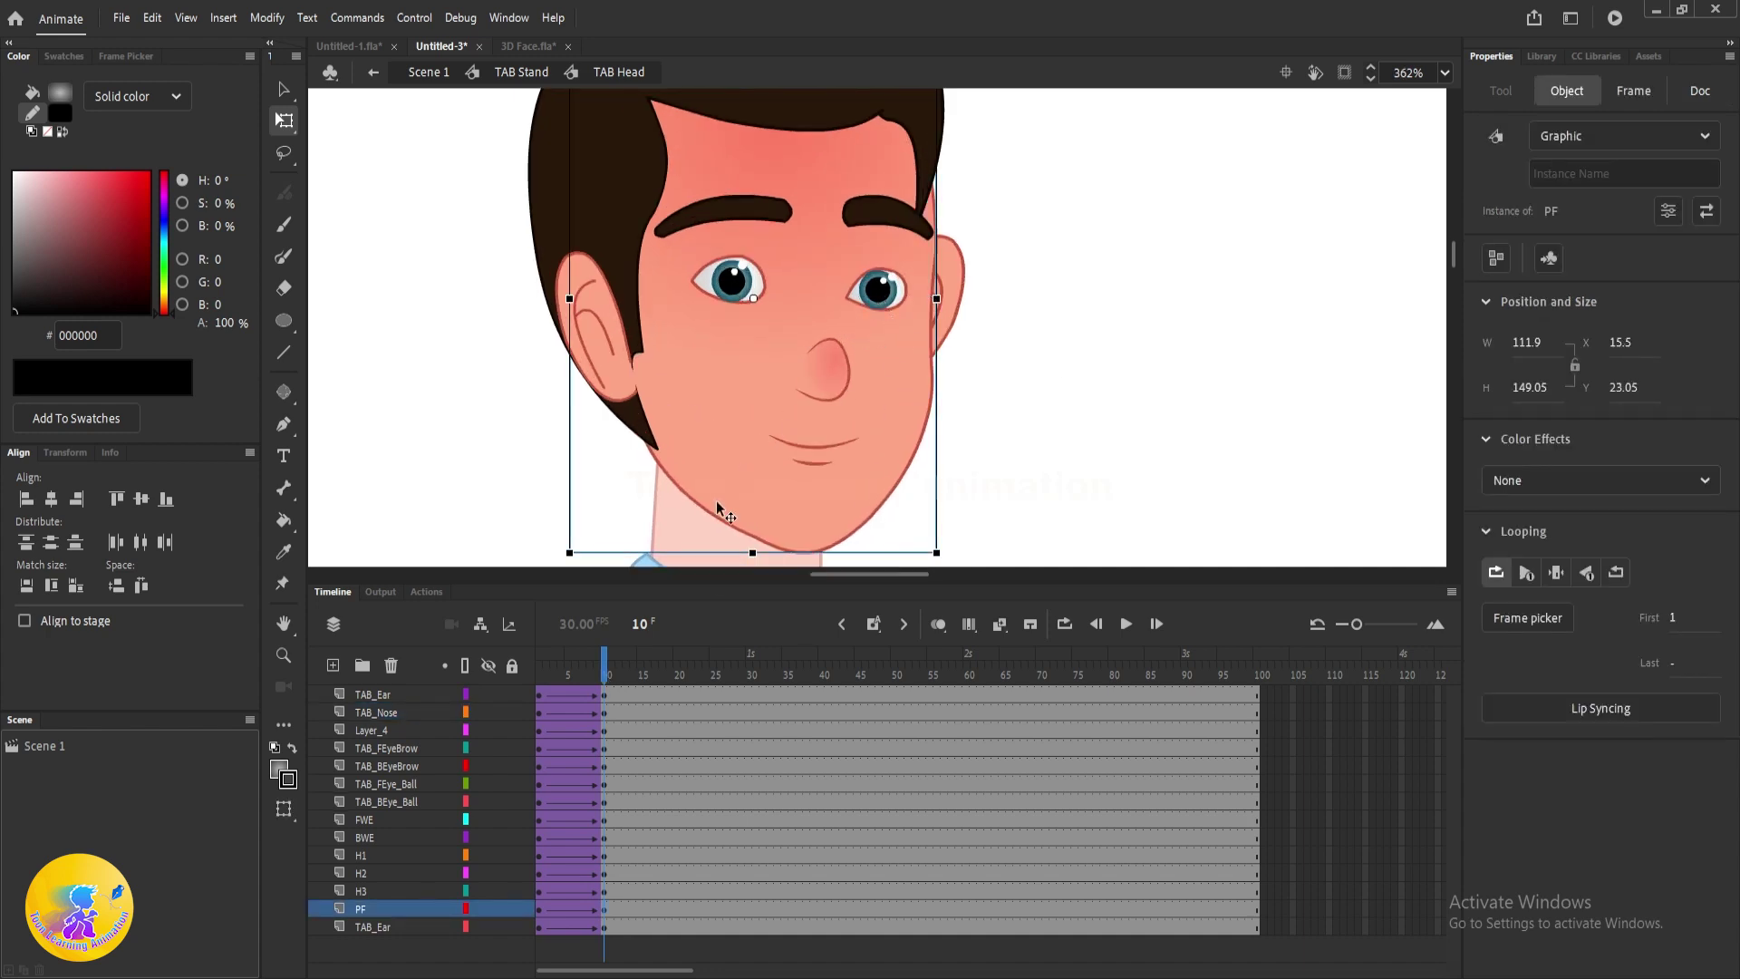
- Skew the H1 side hair piece slightly so its lower end shifts away from the face
click(643, 444)
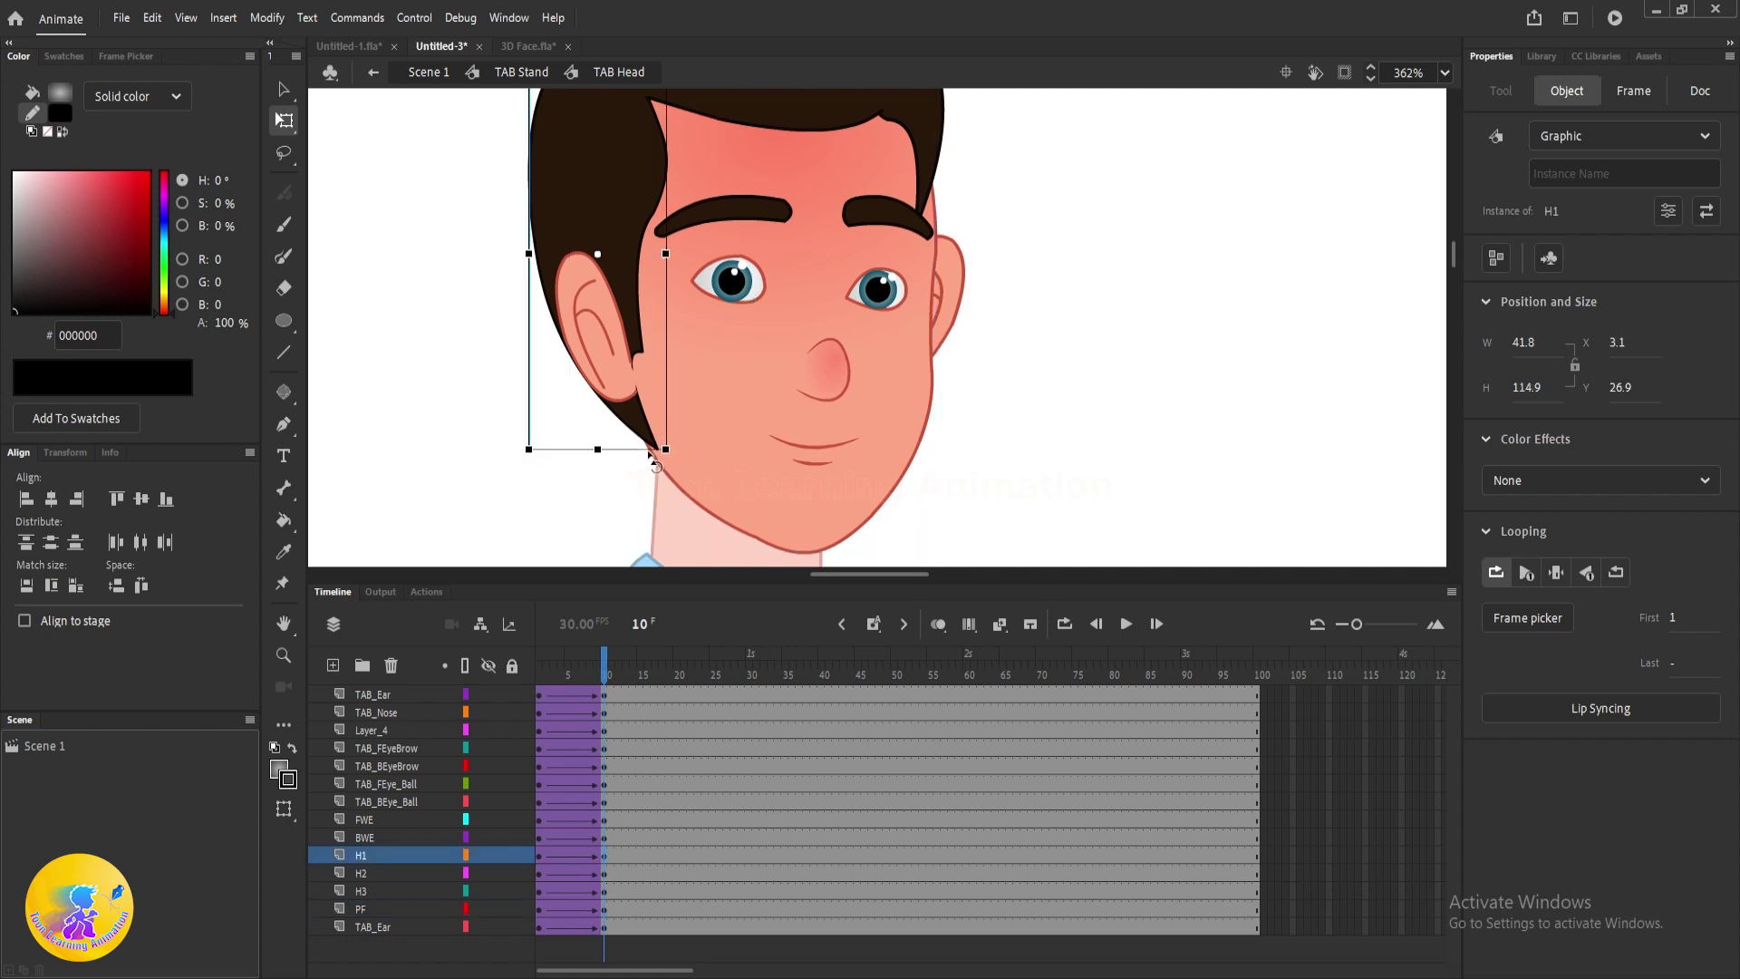
drag(643, 445, 633, 445)
click(939, 359)
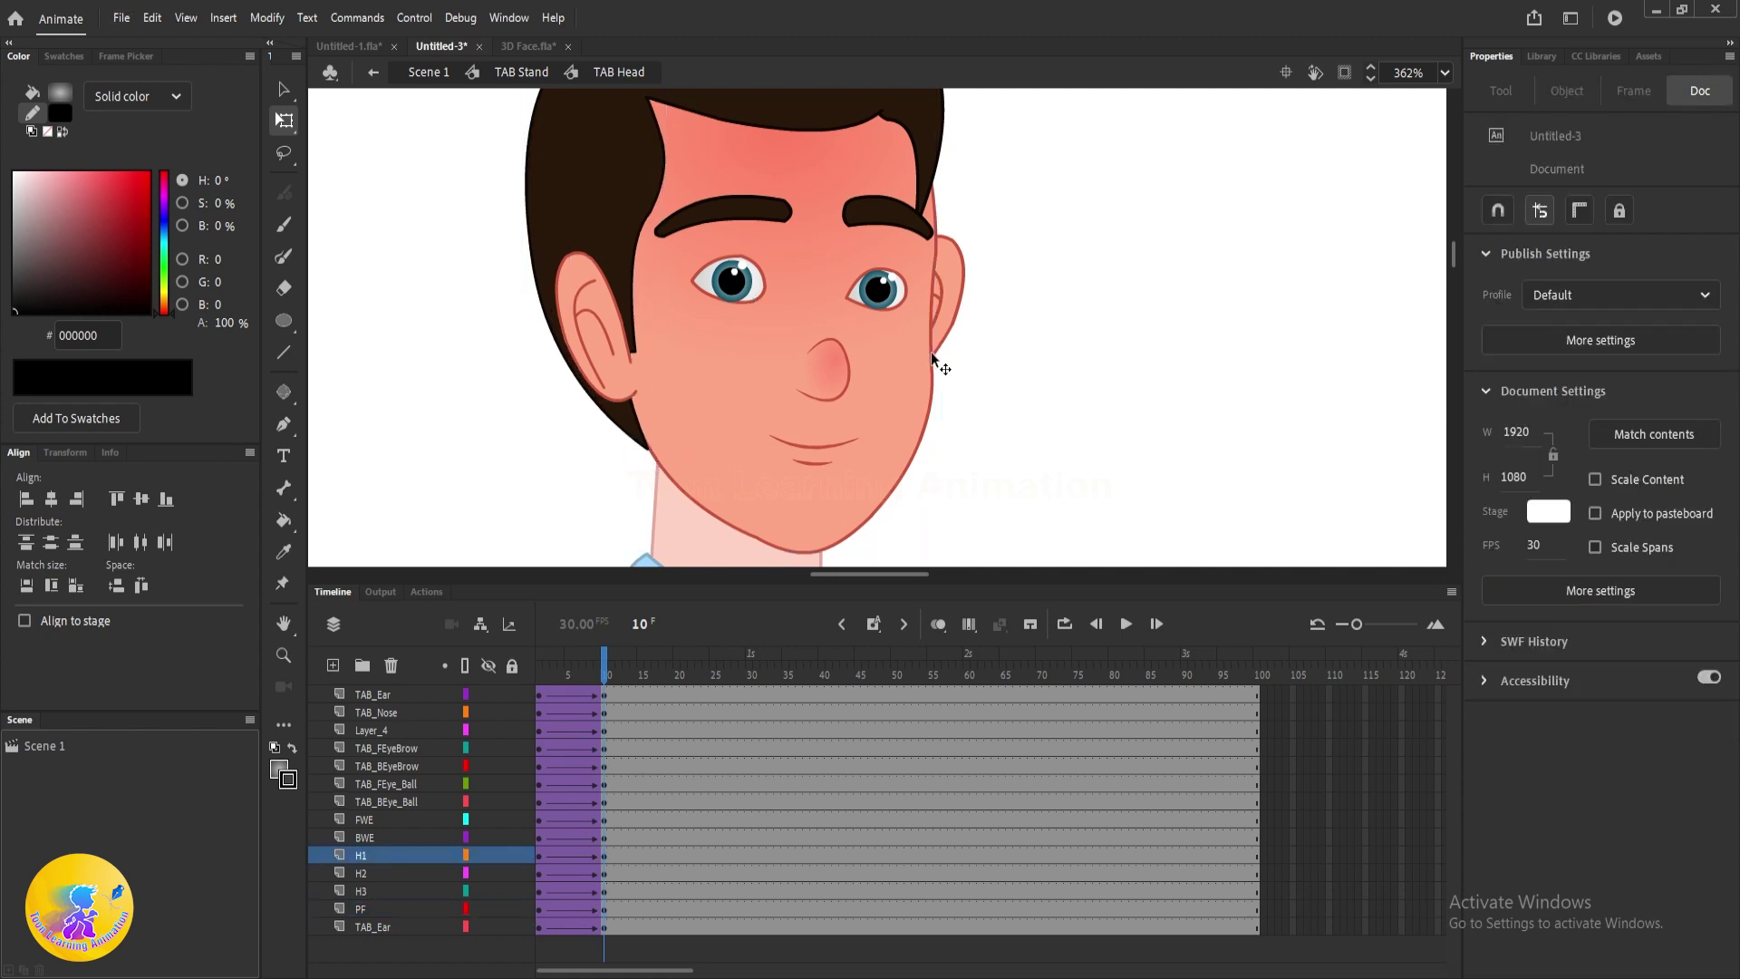
- Shift the lower tip of the H3 hair piece slightly inward along the face's far edge
scroll(957, 362, down, 2)
drag(1133, 300, 1061, 361)
scroll(942, 272, up, 3)
click(833, 313)
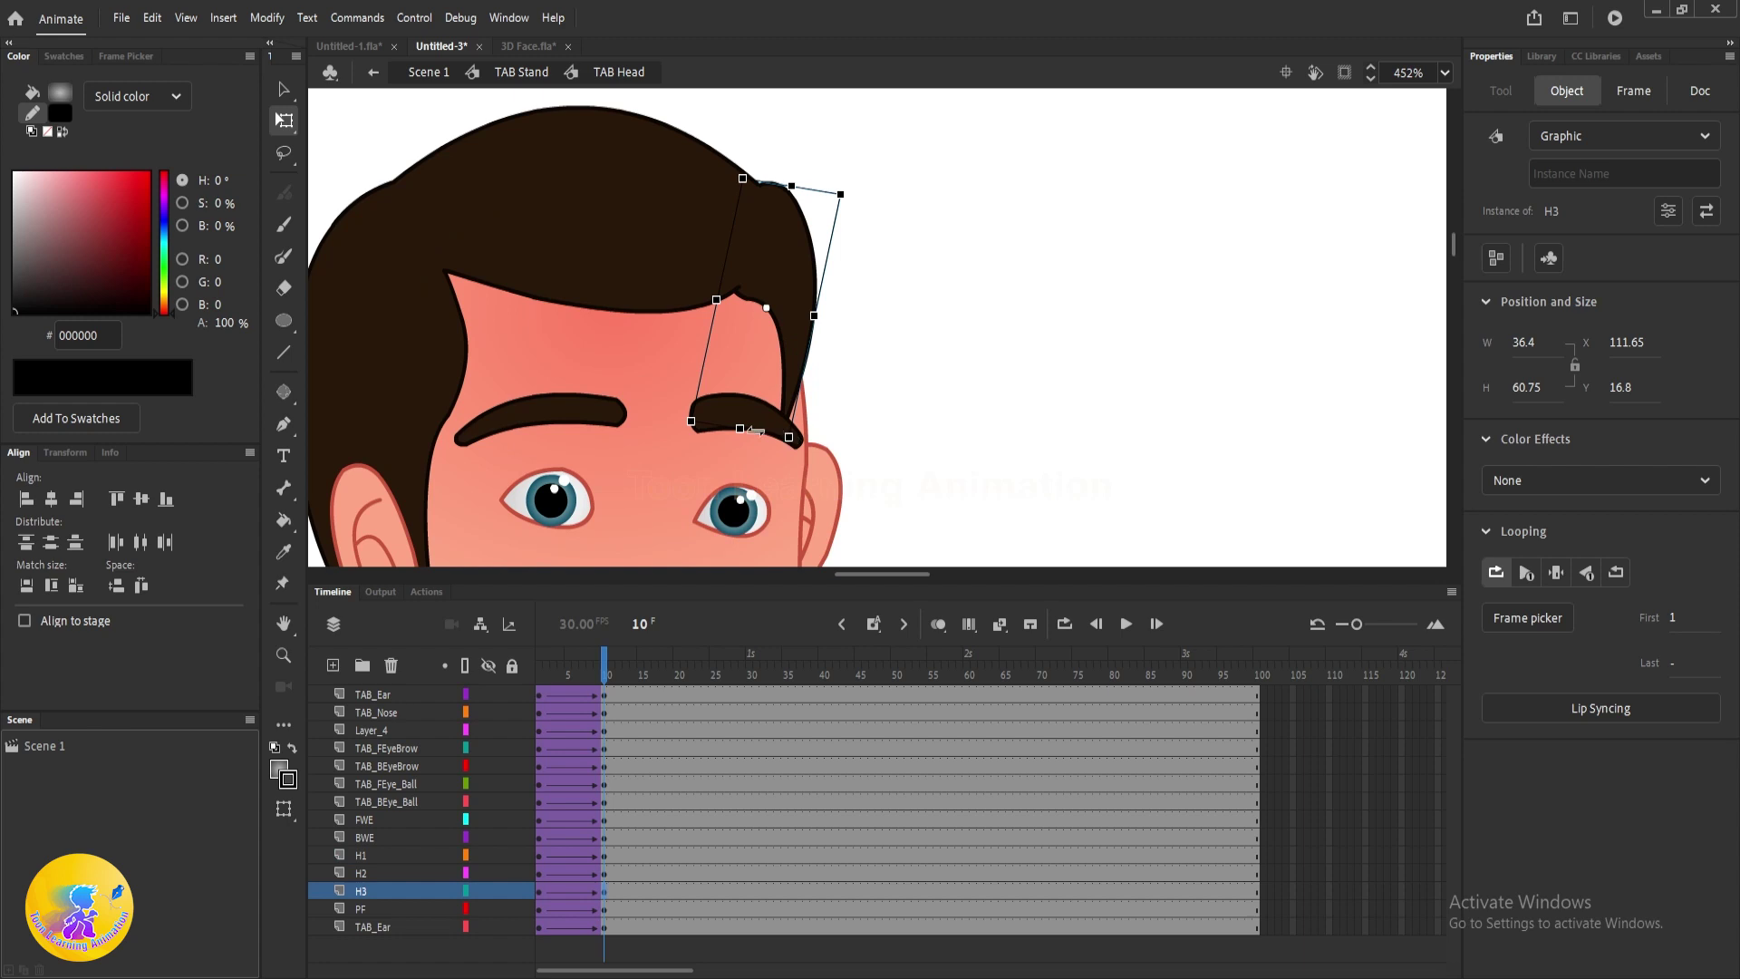
drag(790, 433, 782, 432)
scroll(773, 316, down, 4)
click(1079, 332)
drag(1070, 340, 1211, 298)
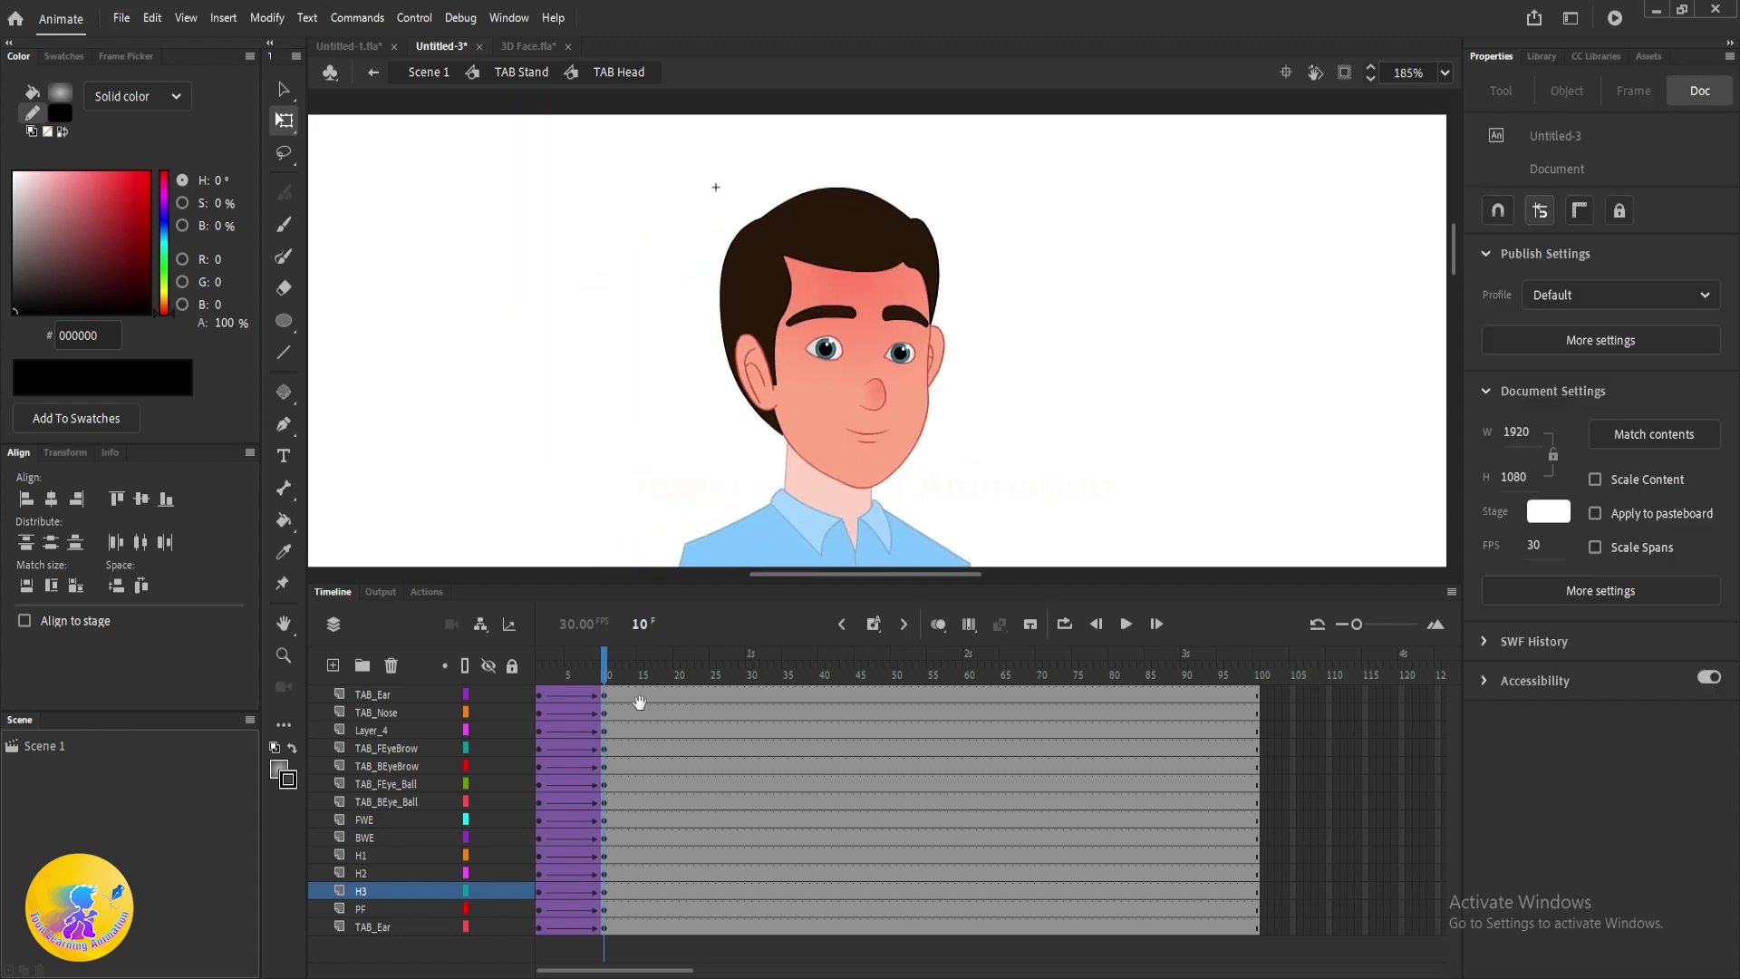
- Scrub back to frame 1 and play the head turn
mouse_move(595, 678)
mouse_down()
mouse_move(508, 679)
mouse_move(622, 677)
mouse_move(531, 682)
mouse_up()
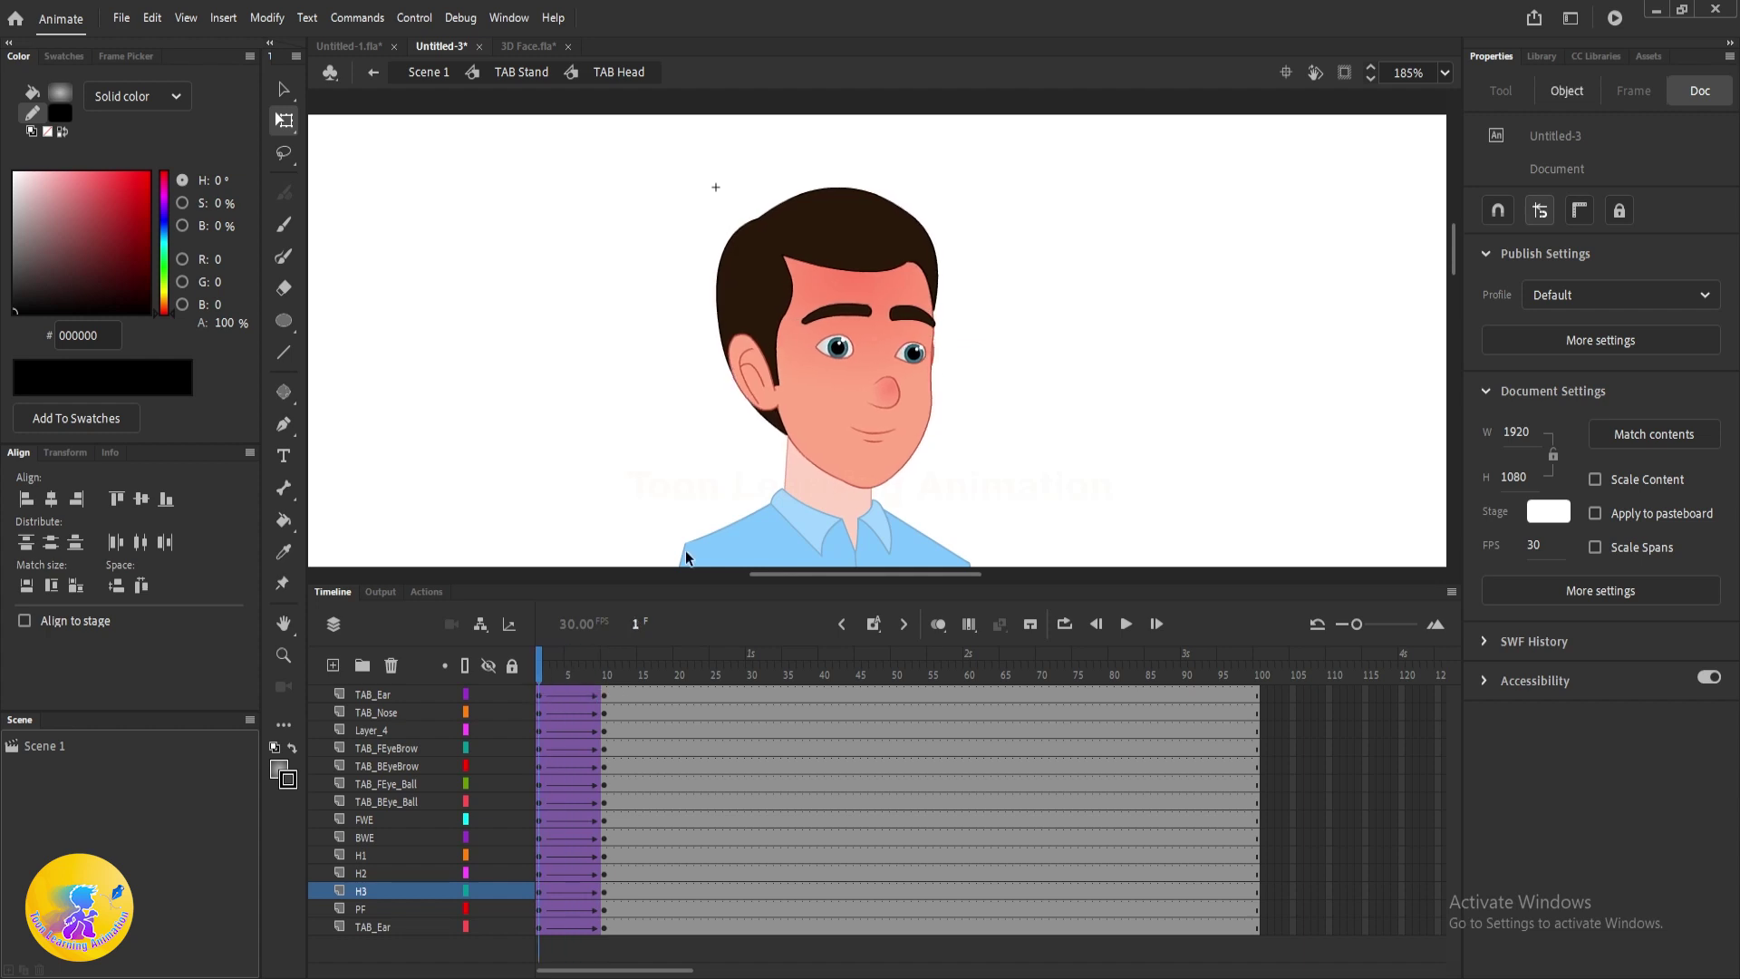
scroll(847, 462, up, 2)
drag(1095, 385, 1087, 409)
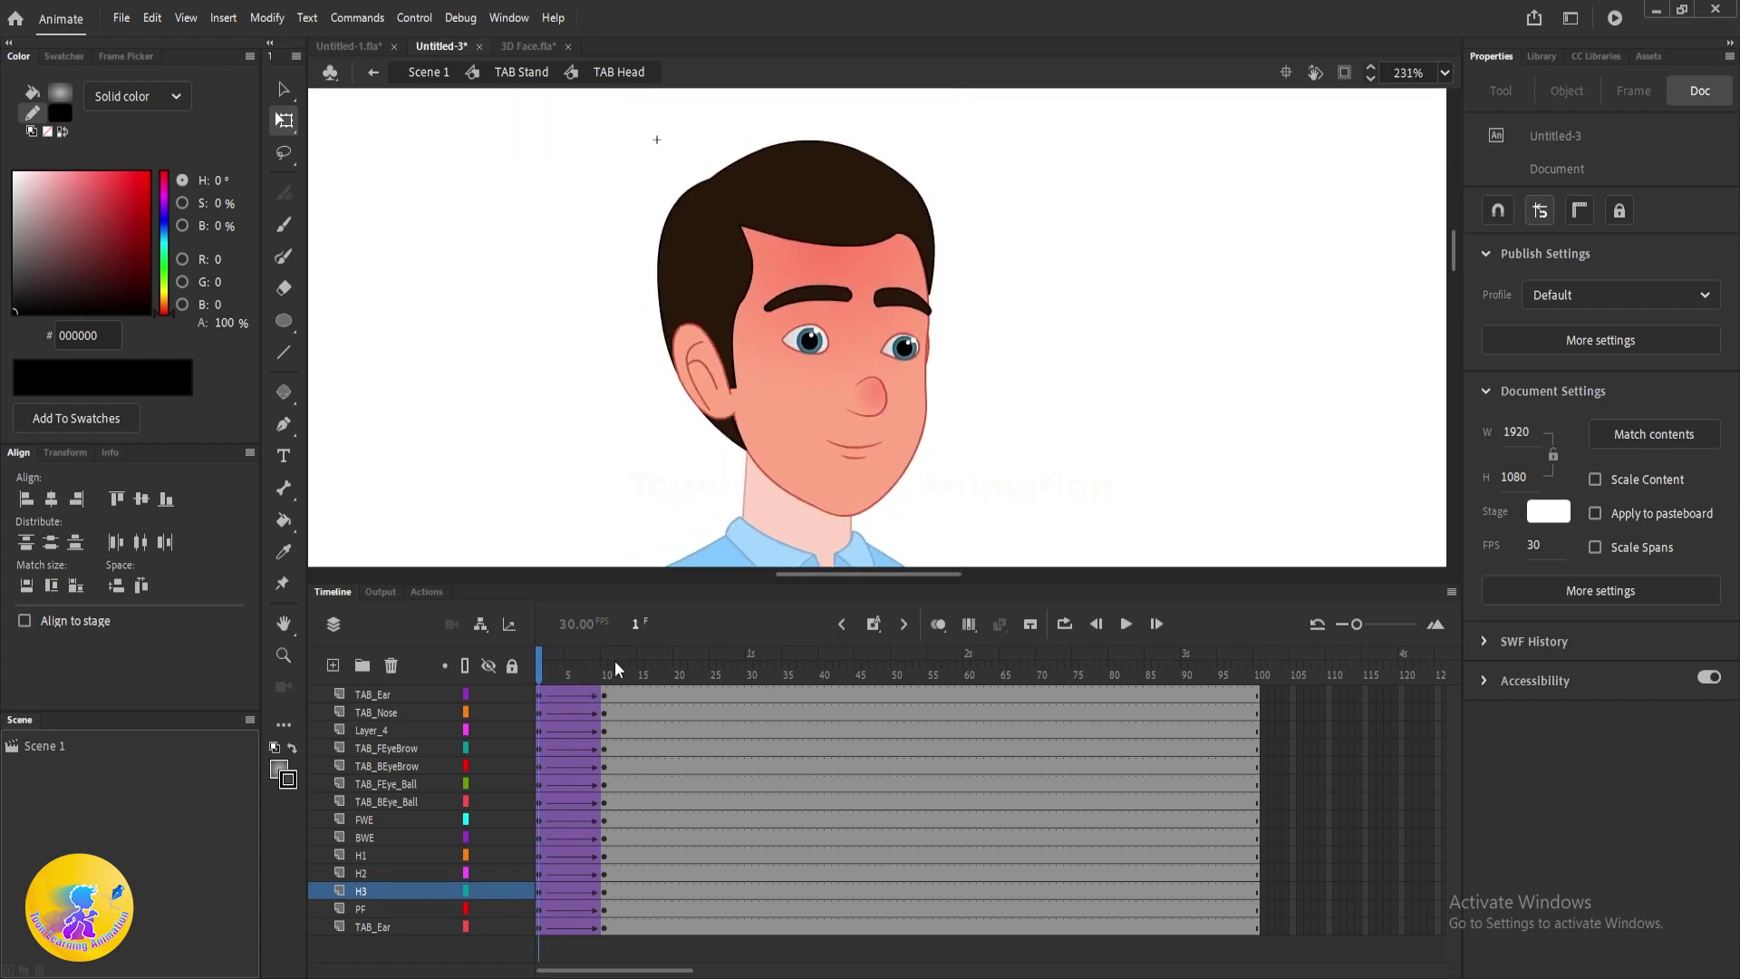
key(Return)
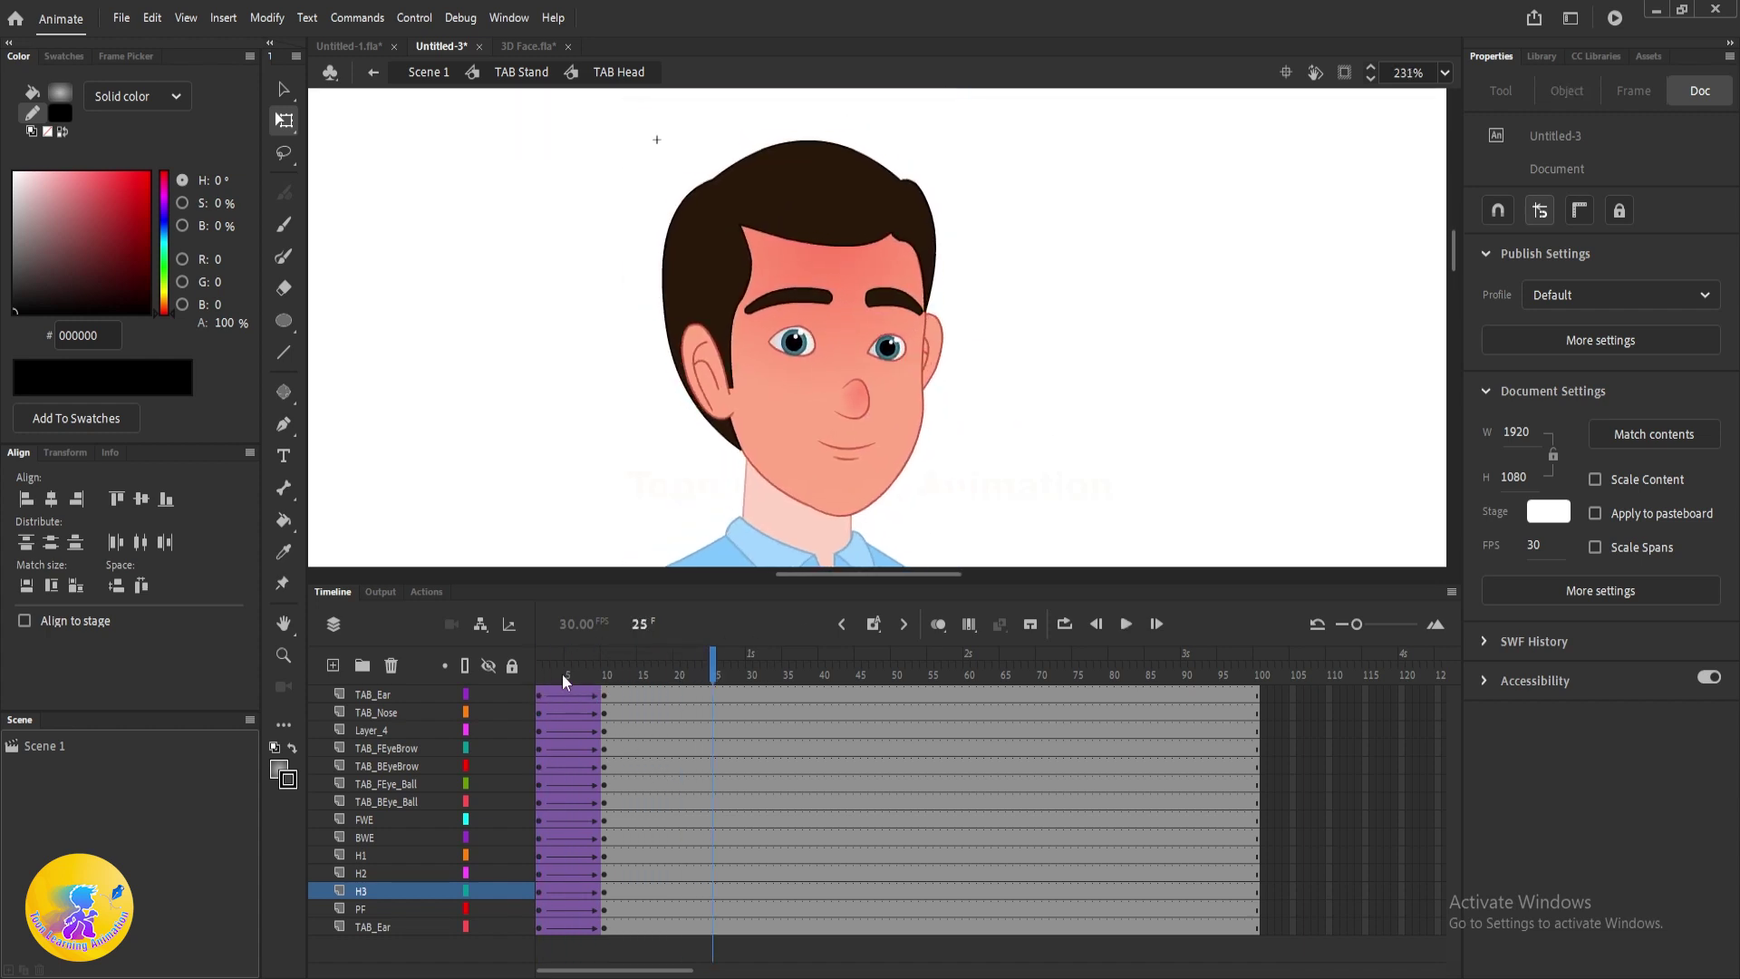
- Try lengthening the tween by inserting six frames on all layers, and play back the slower turn
click(562, 672)
key(F5)
key(F5)
key(F5)
key(F5)
key(F5)
key(F5)
drag(659, 663, 421, 658)
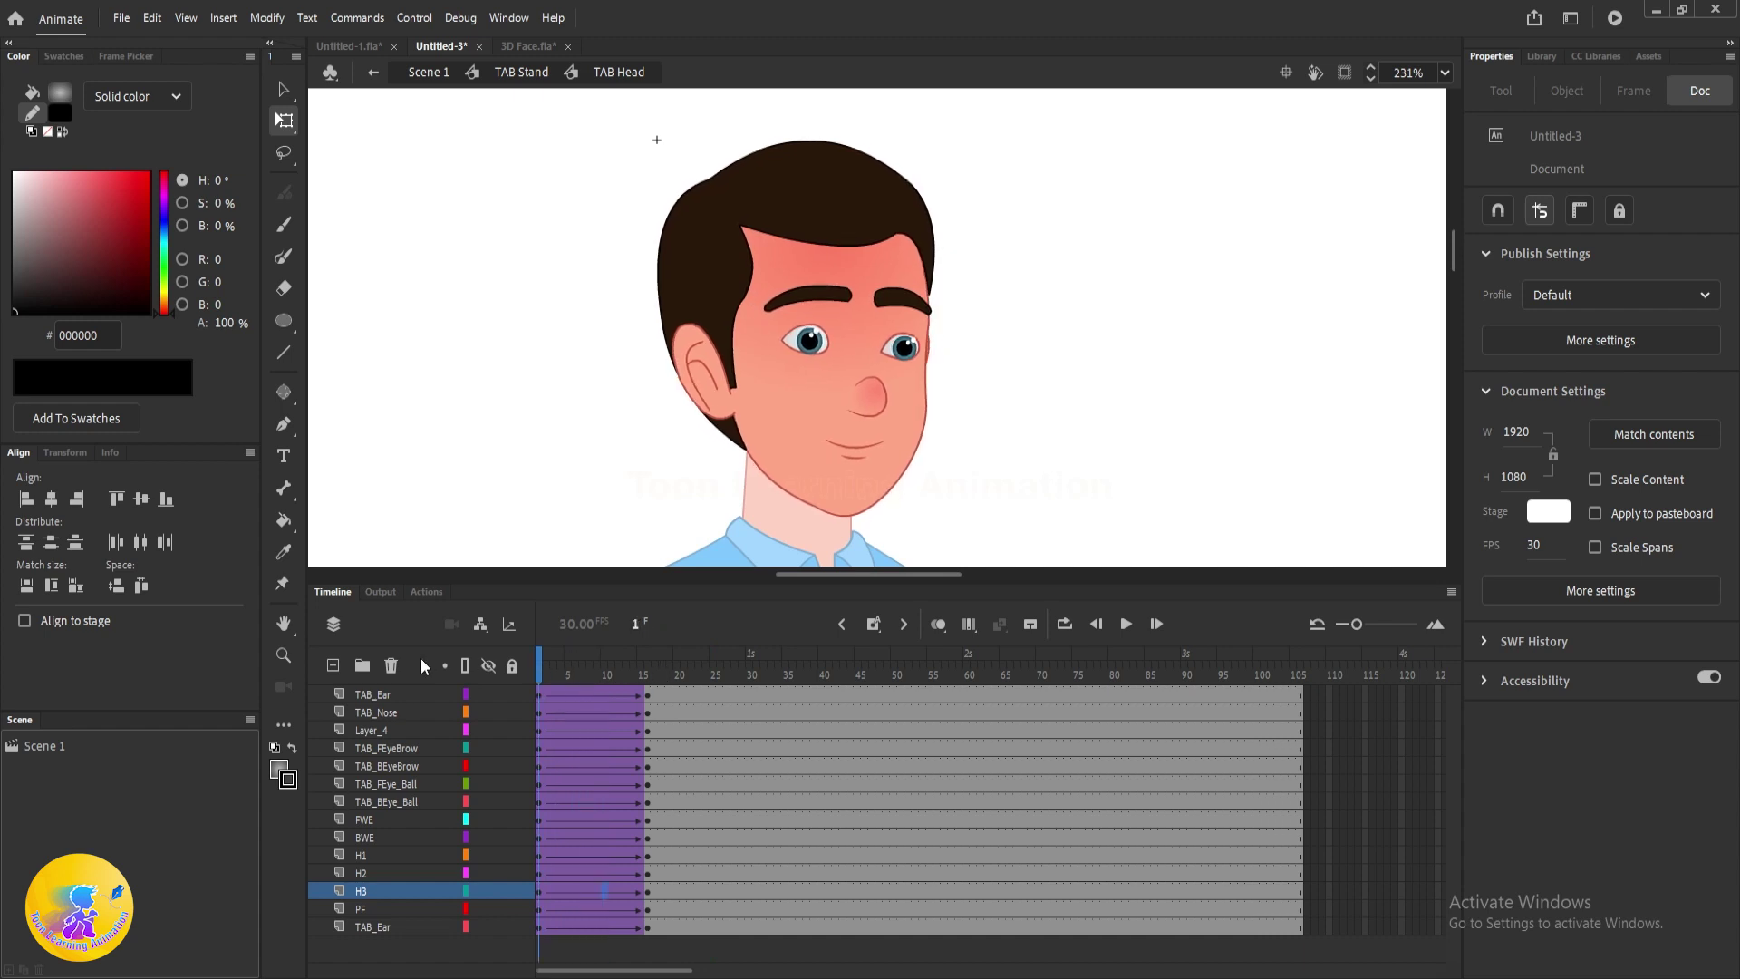
key(Return)
click(569, 671)
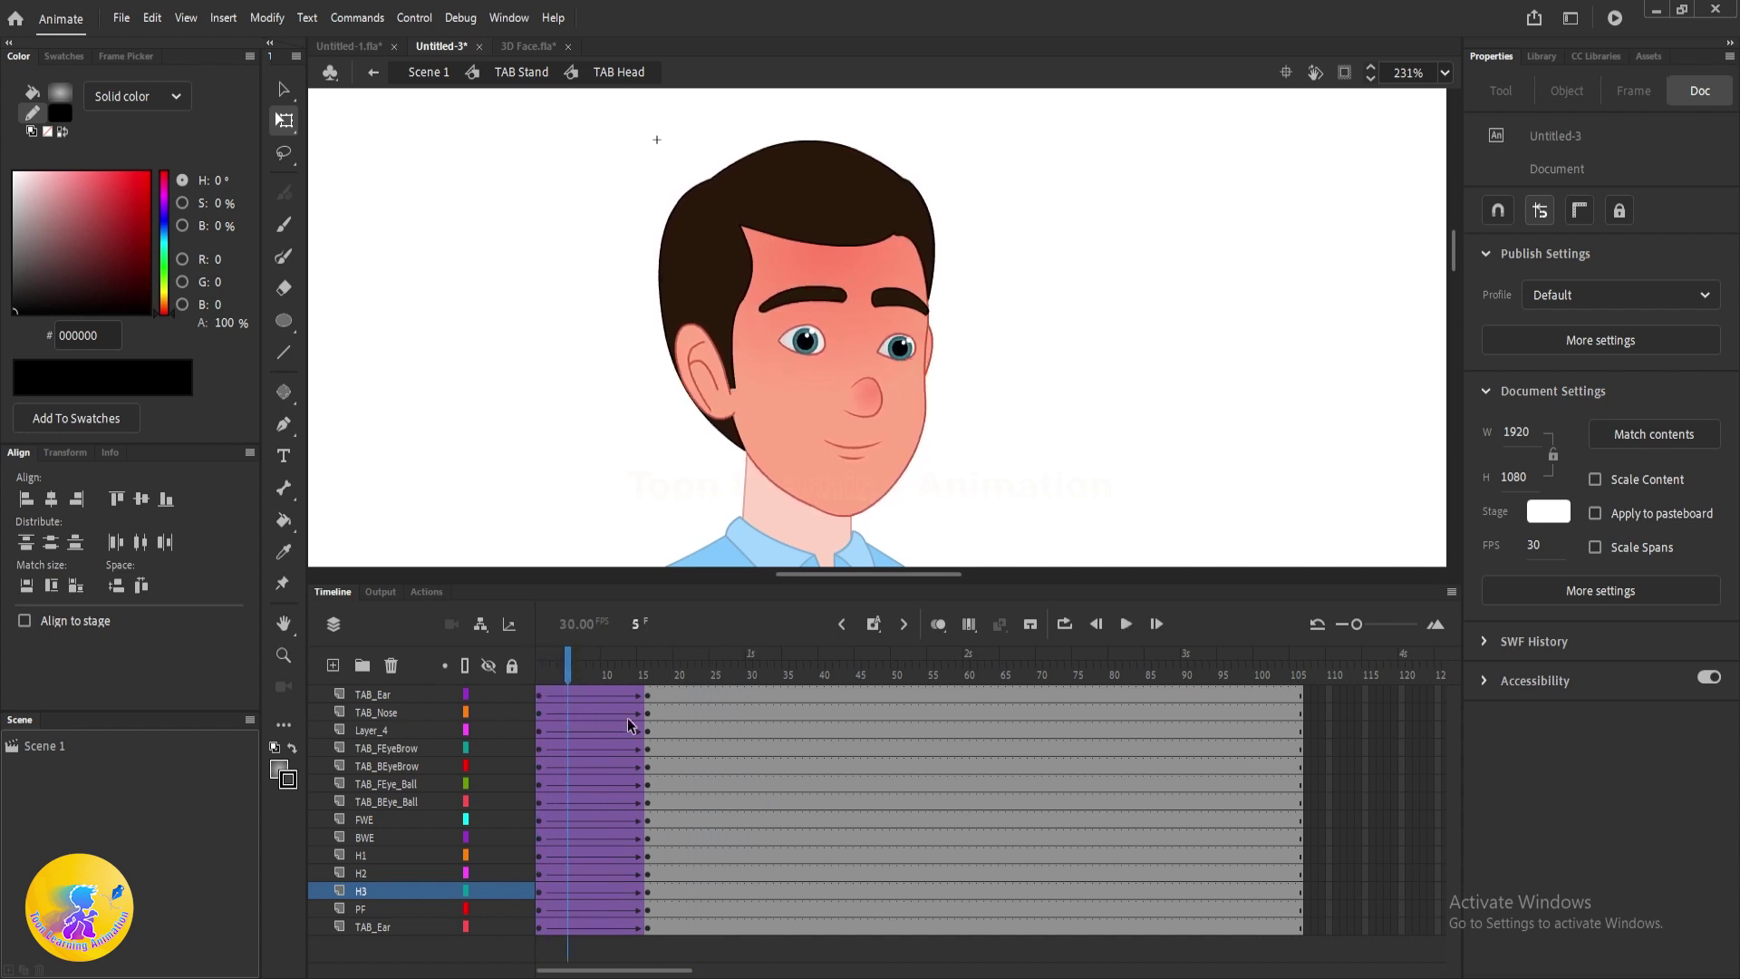
- Remove the six added frames from all layers' tweens and replay the turn
drag(638, 689, 502, 620)
key(shift+F5)
key(Return)
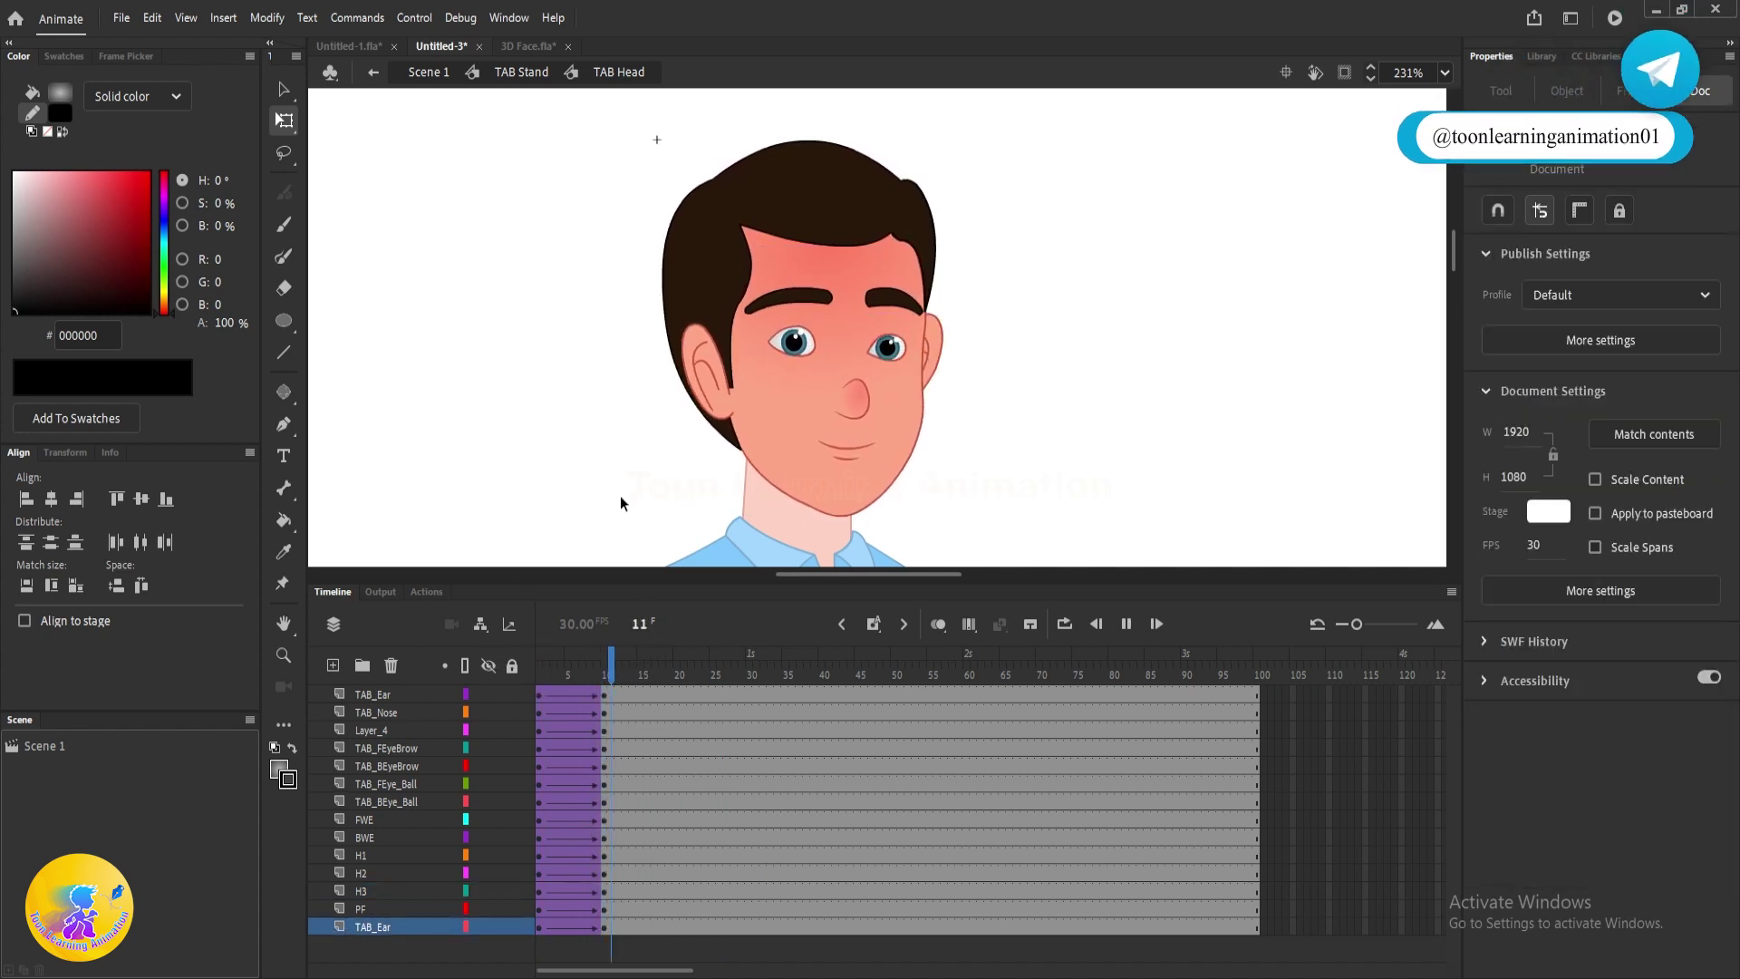
key(Return)
- Narrow the H1 side hair piece to about 41.25 at frame 10 from its outer side
scroll(691, 365, up, 1)
click(667, 318)
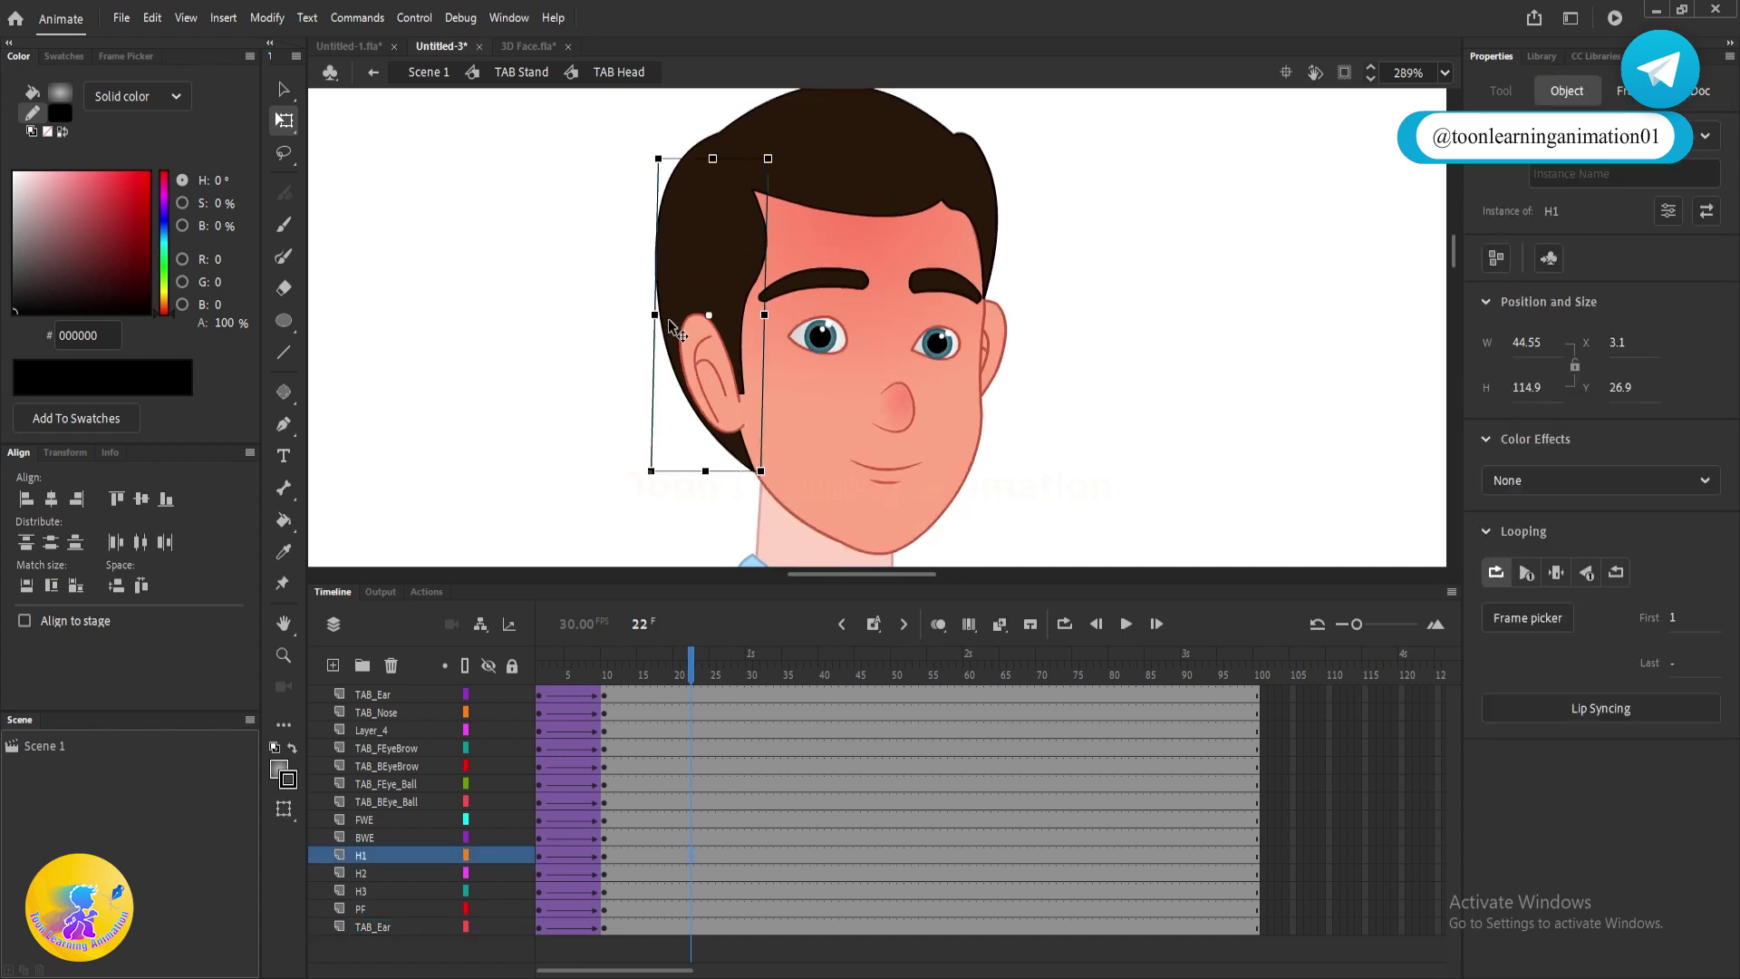
click(606, 676)
scroll(672, 306, up, 1)
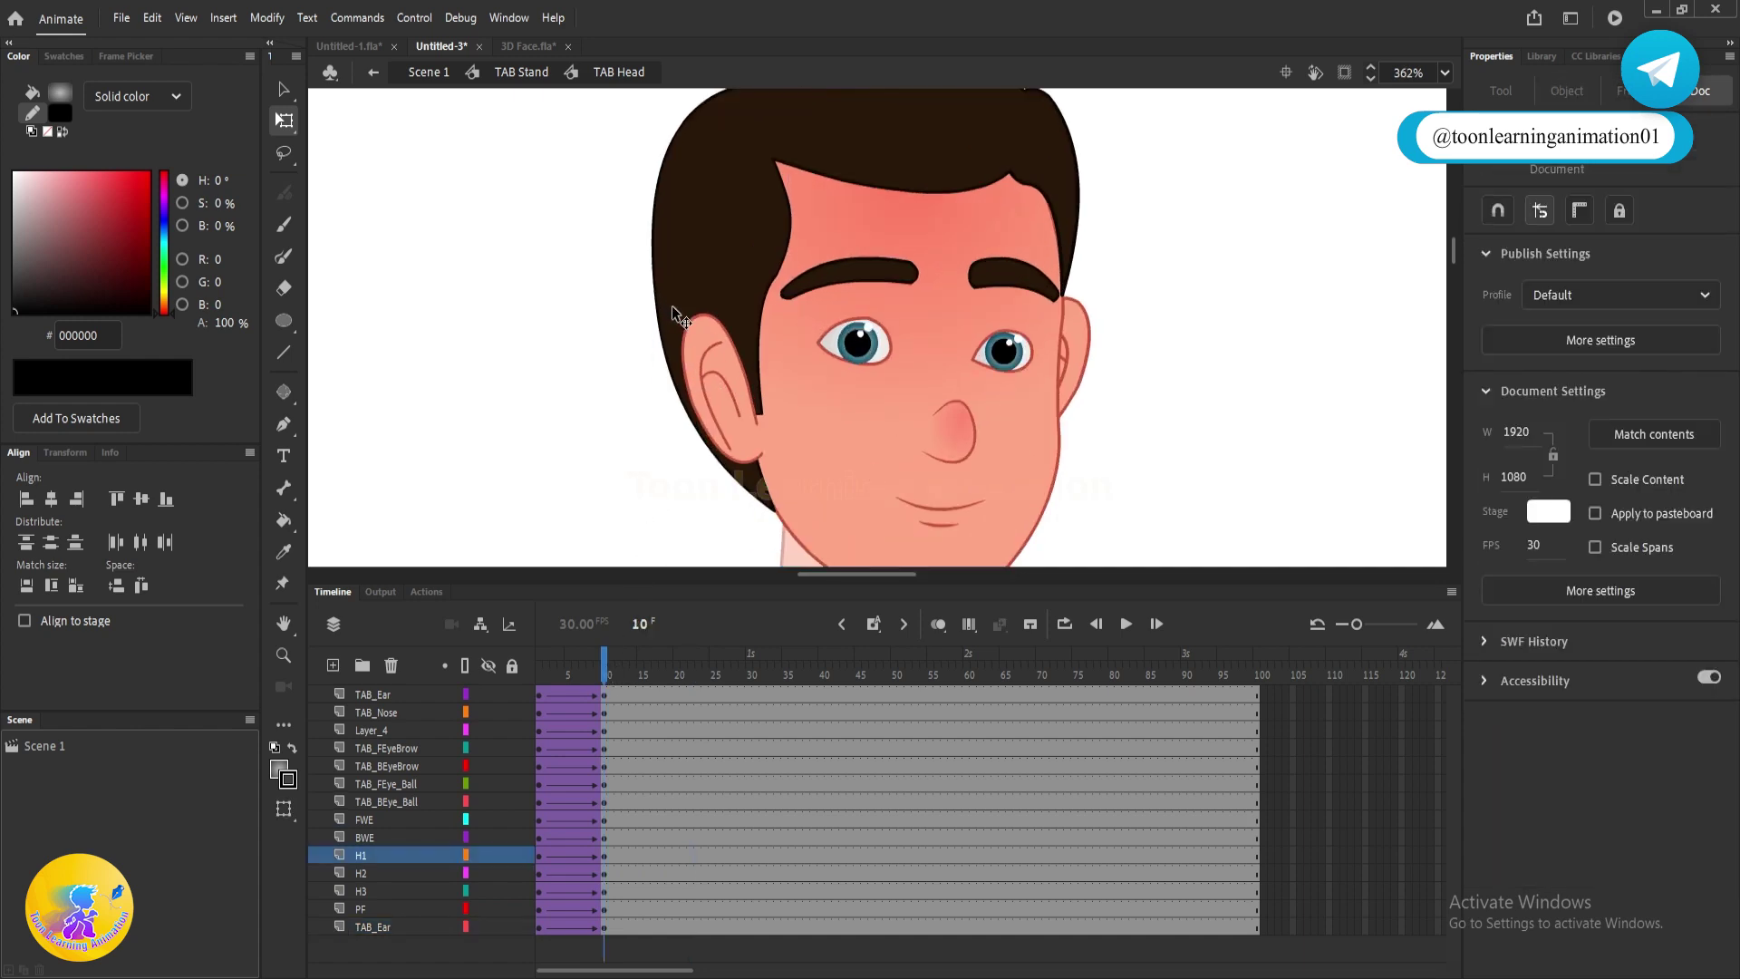
click(641, 343)
drag(650, 314, 660, 314)
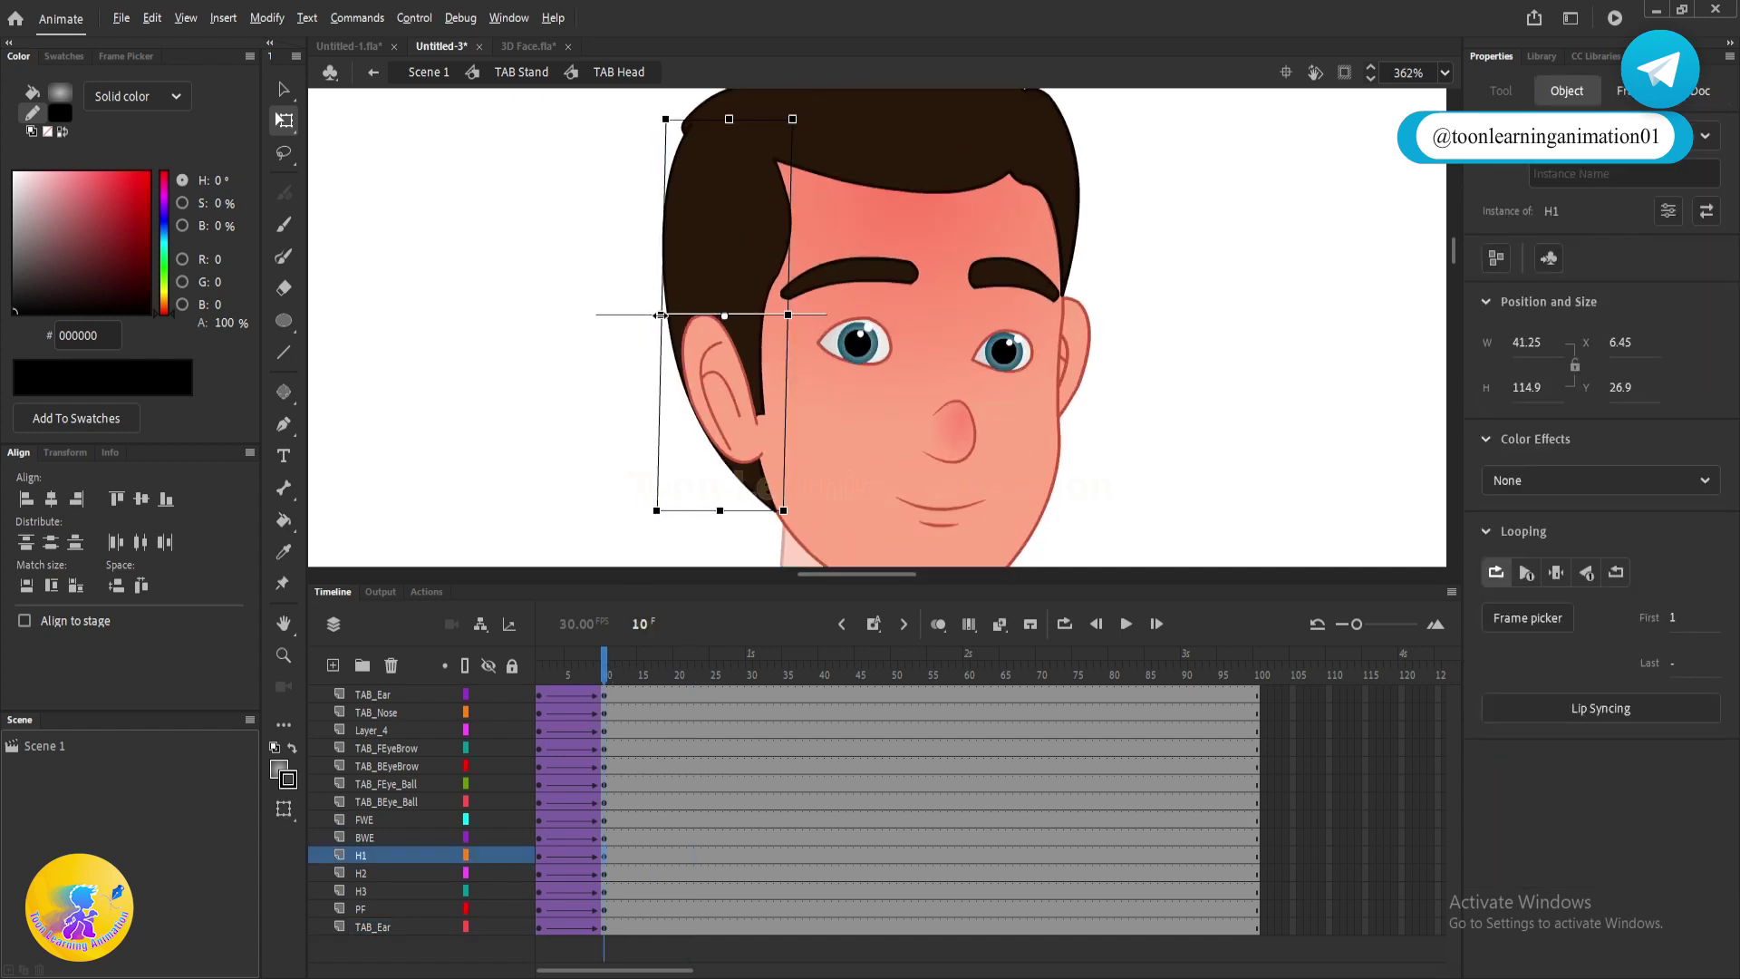
- Narrow the H2 top hair piece slightly so its outer end blends into the side hair
scroll(754, 333, up, 3)
click(754, 333)
scroll(639, 328, up, 3)
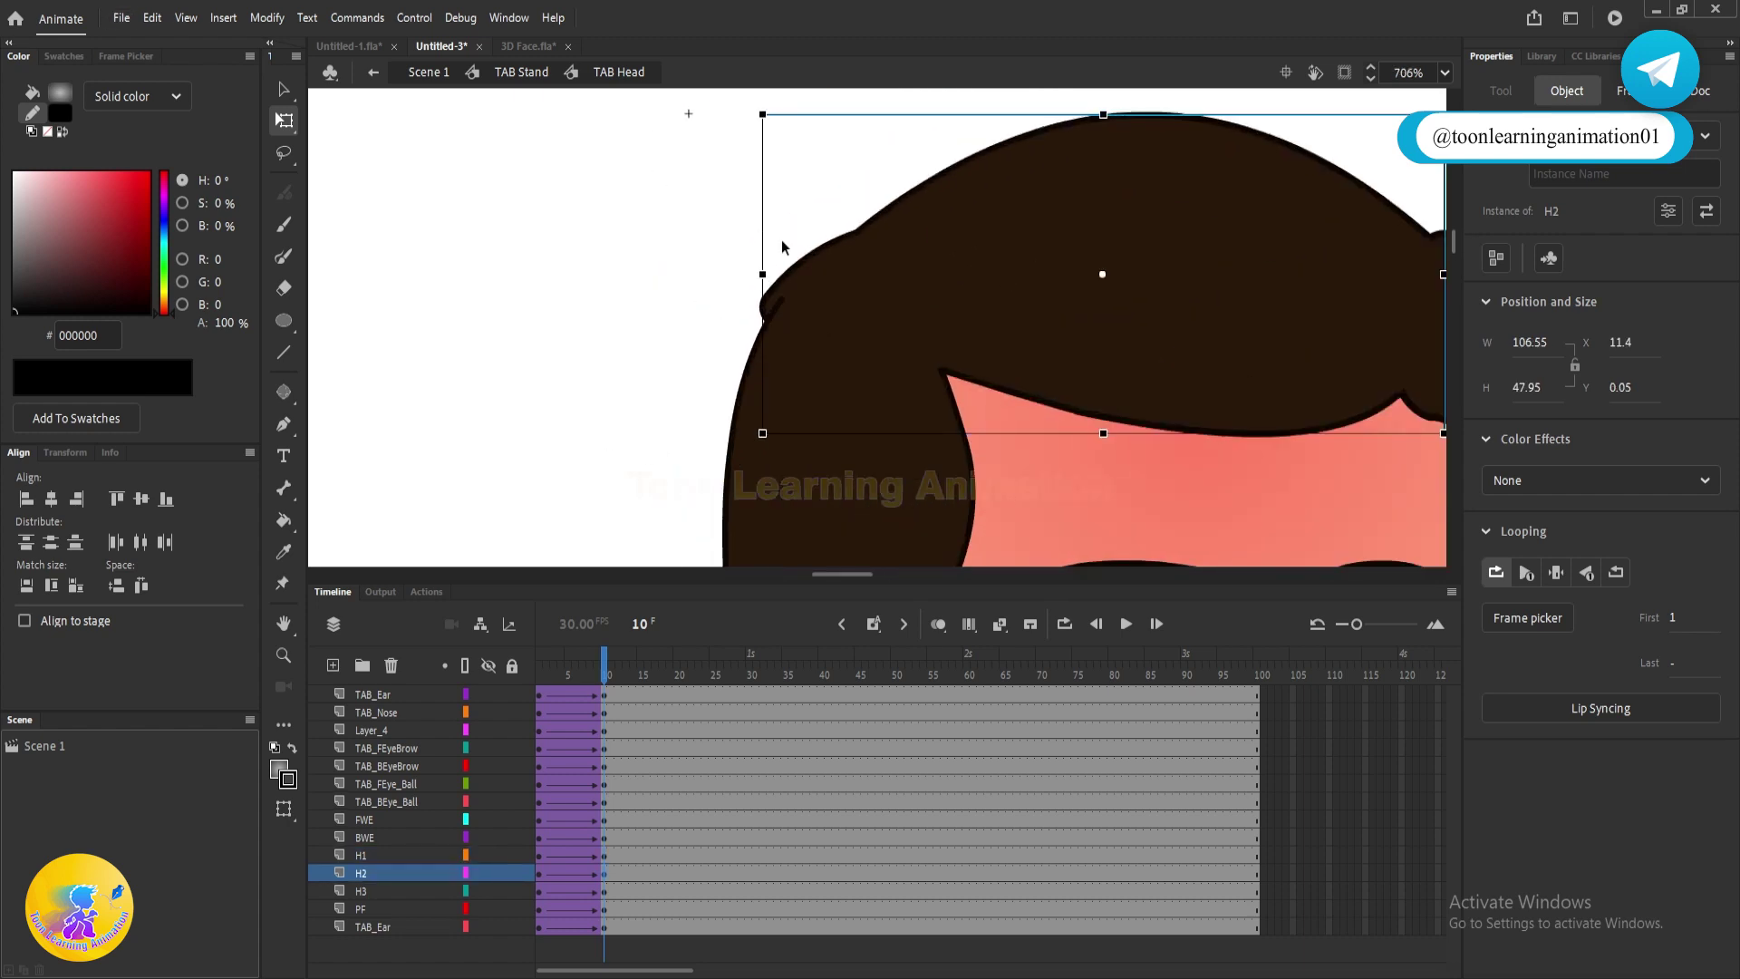
drag(760, 274, 778, 273)
scroll(777, 273, down, 4)
click(648, 303)
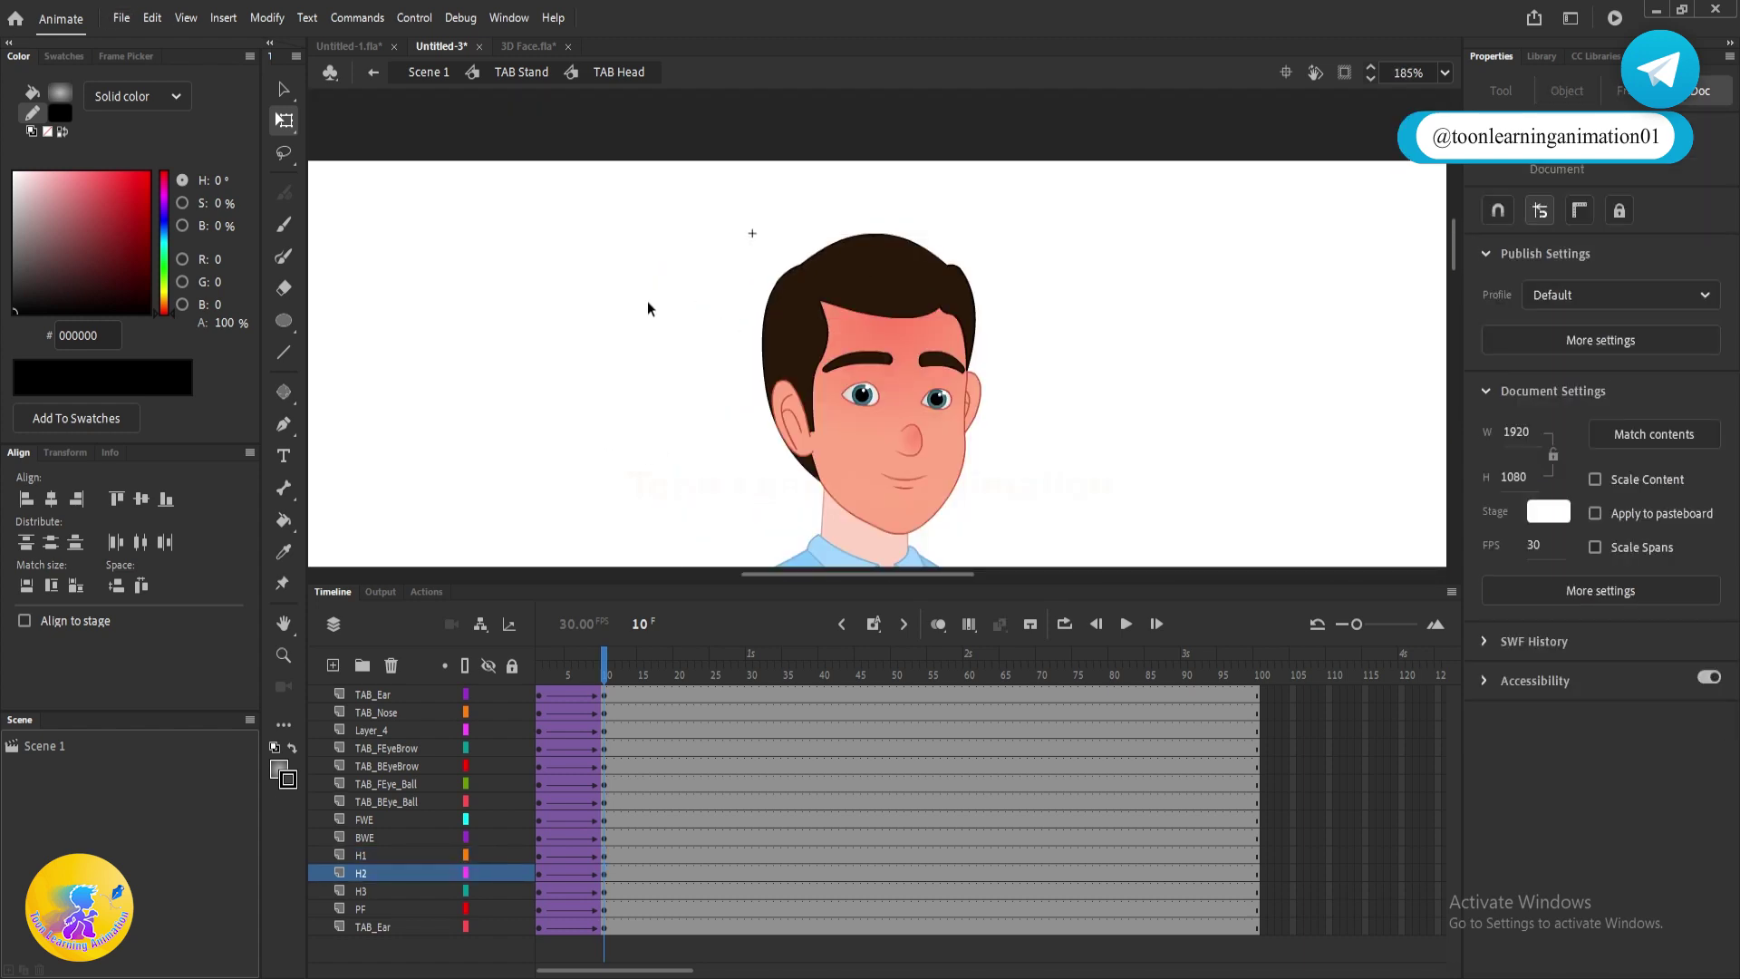
- Play the head turn from the start to check the adjusted hair pieces
drag(697, 544, 698, 419)
drag(602, 697, 420, 668)
key(Return)
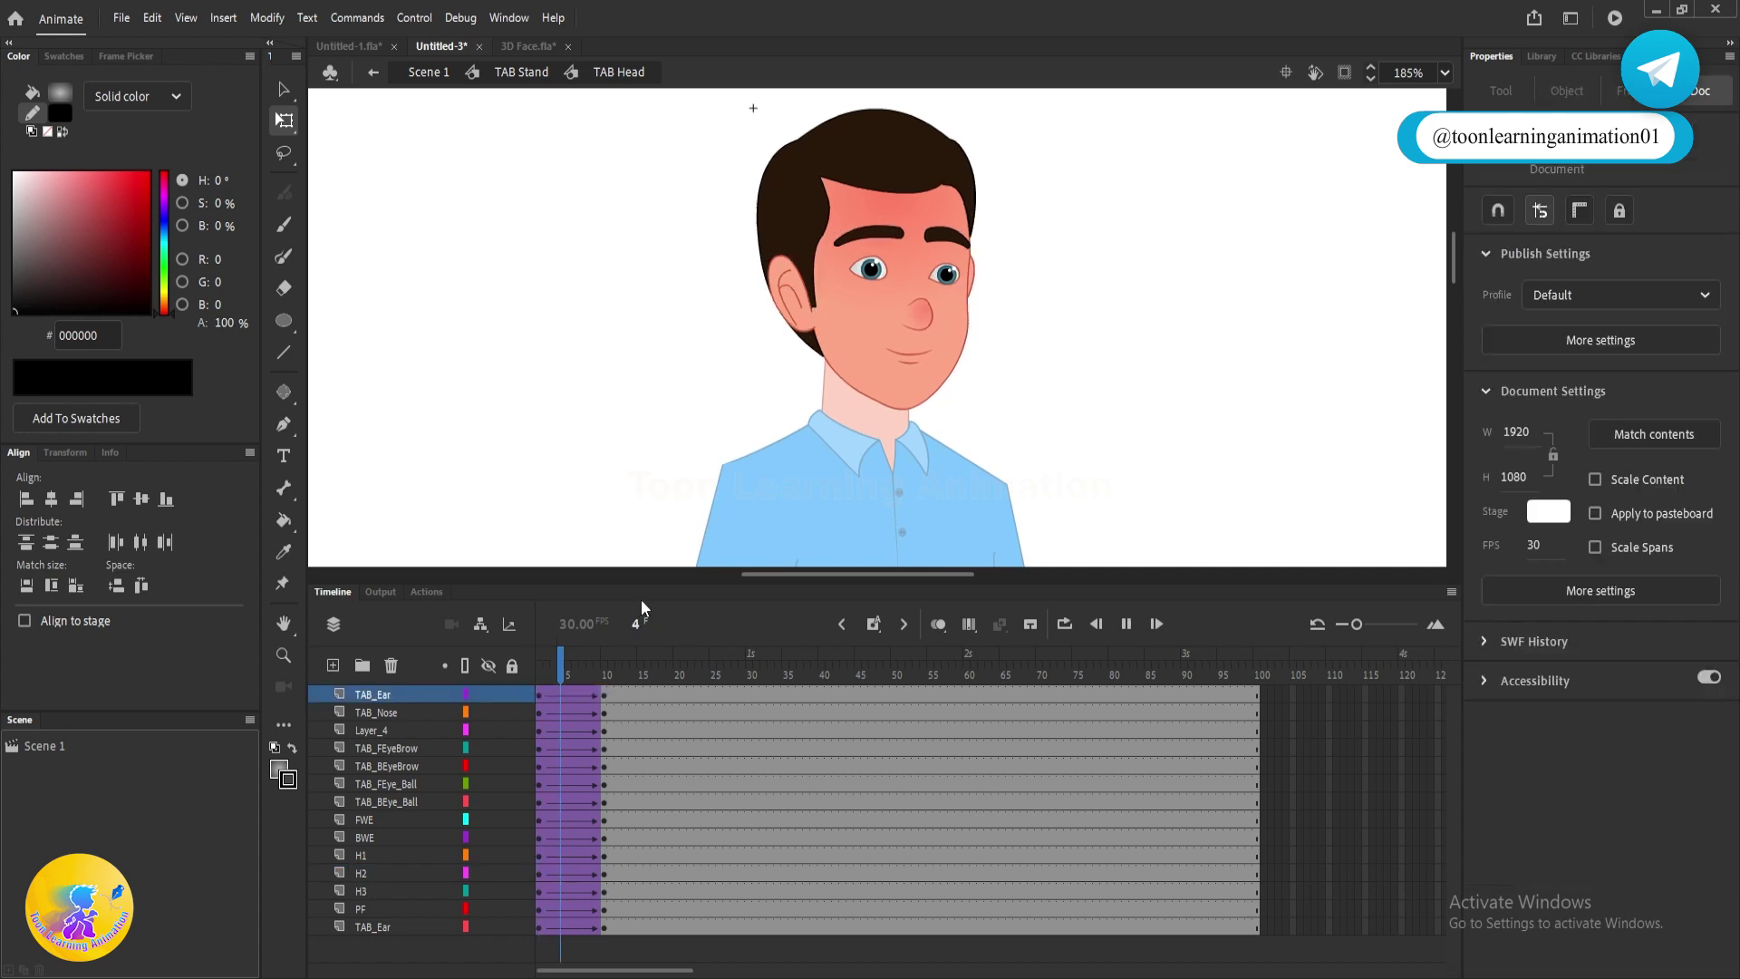
key(Return)
- Insert keyframes on all head layers at frame 30 and at frame 40
key(v)
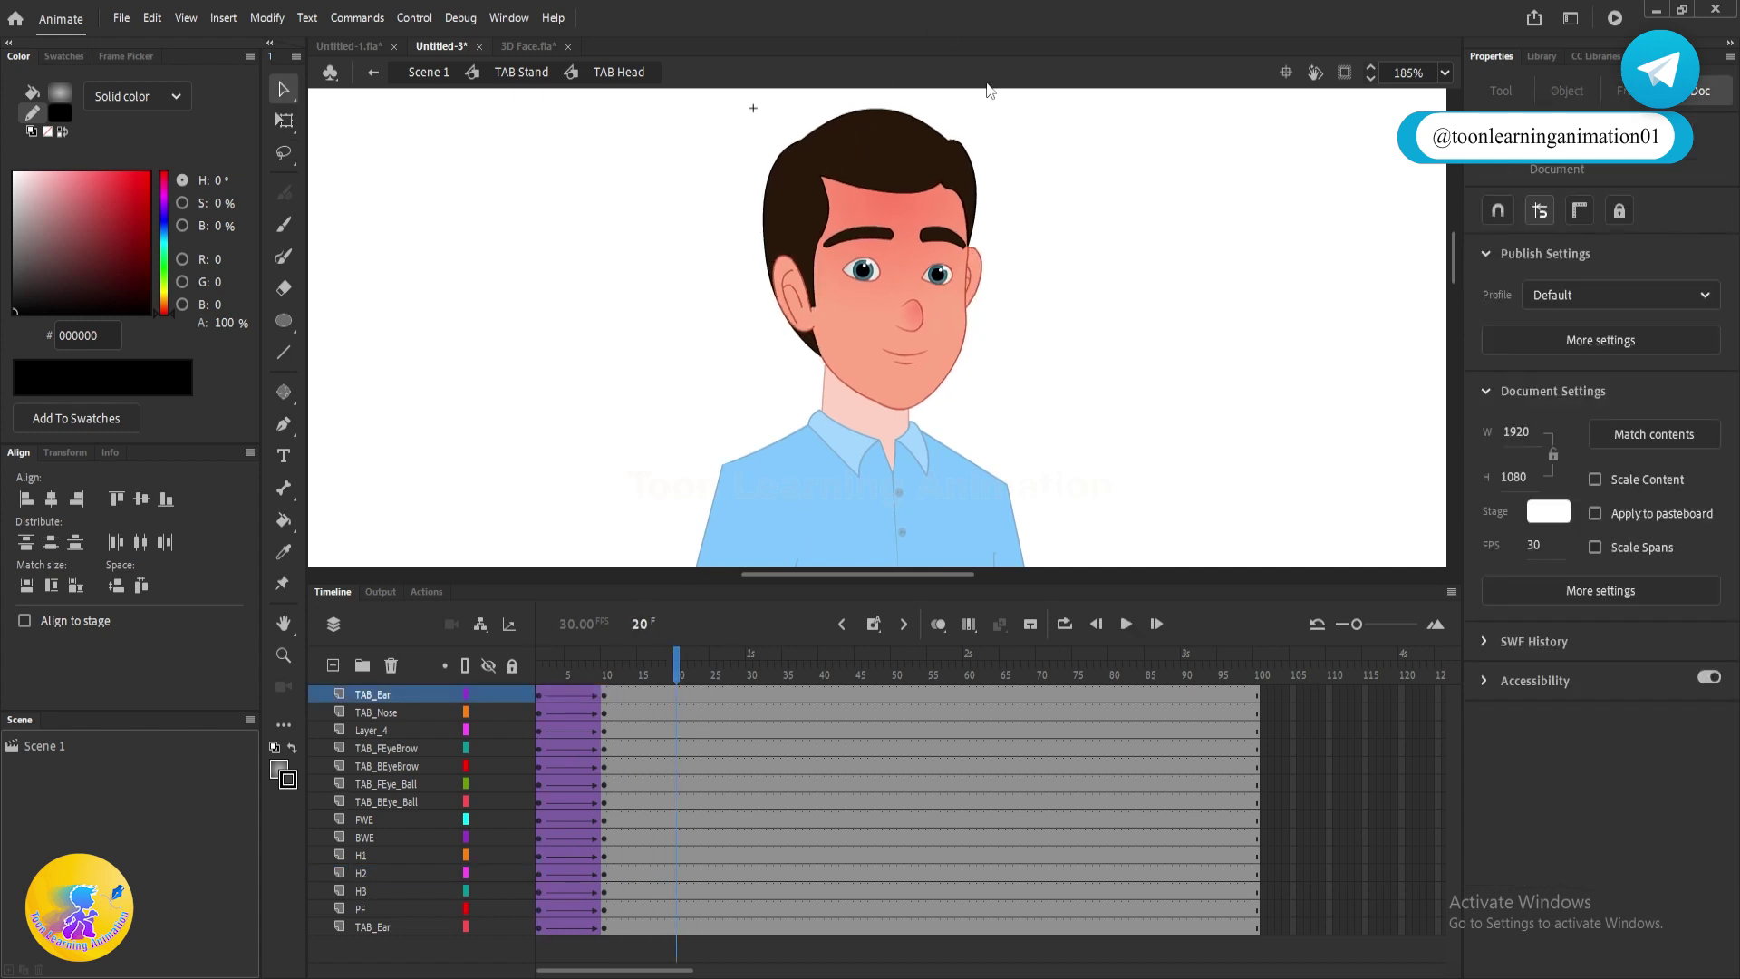
drag(680, 681, 750, 688)
click(752, 672)
key(F6)
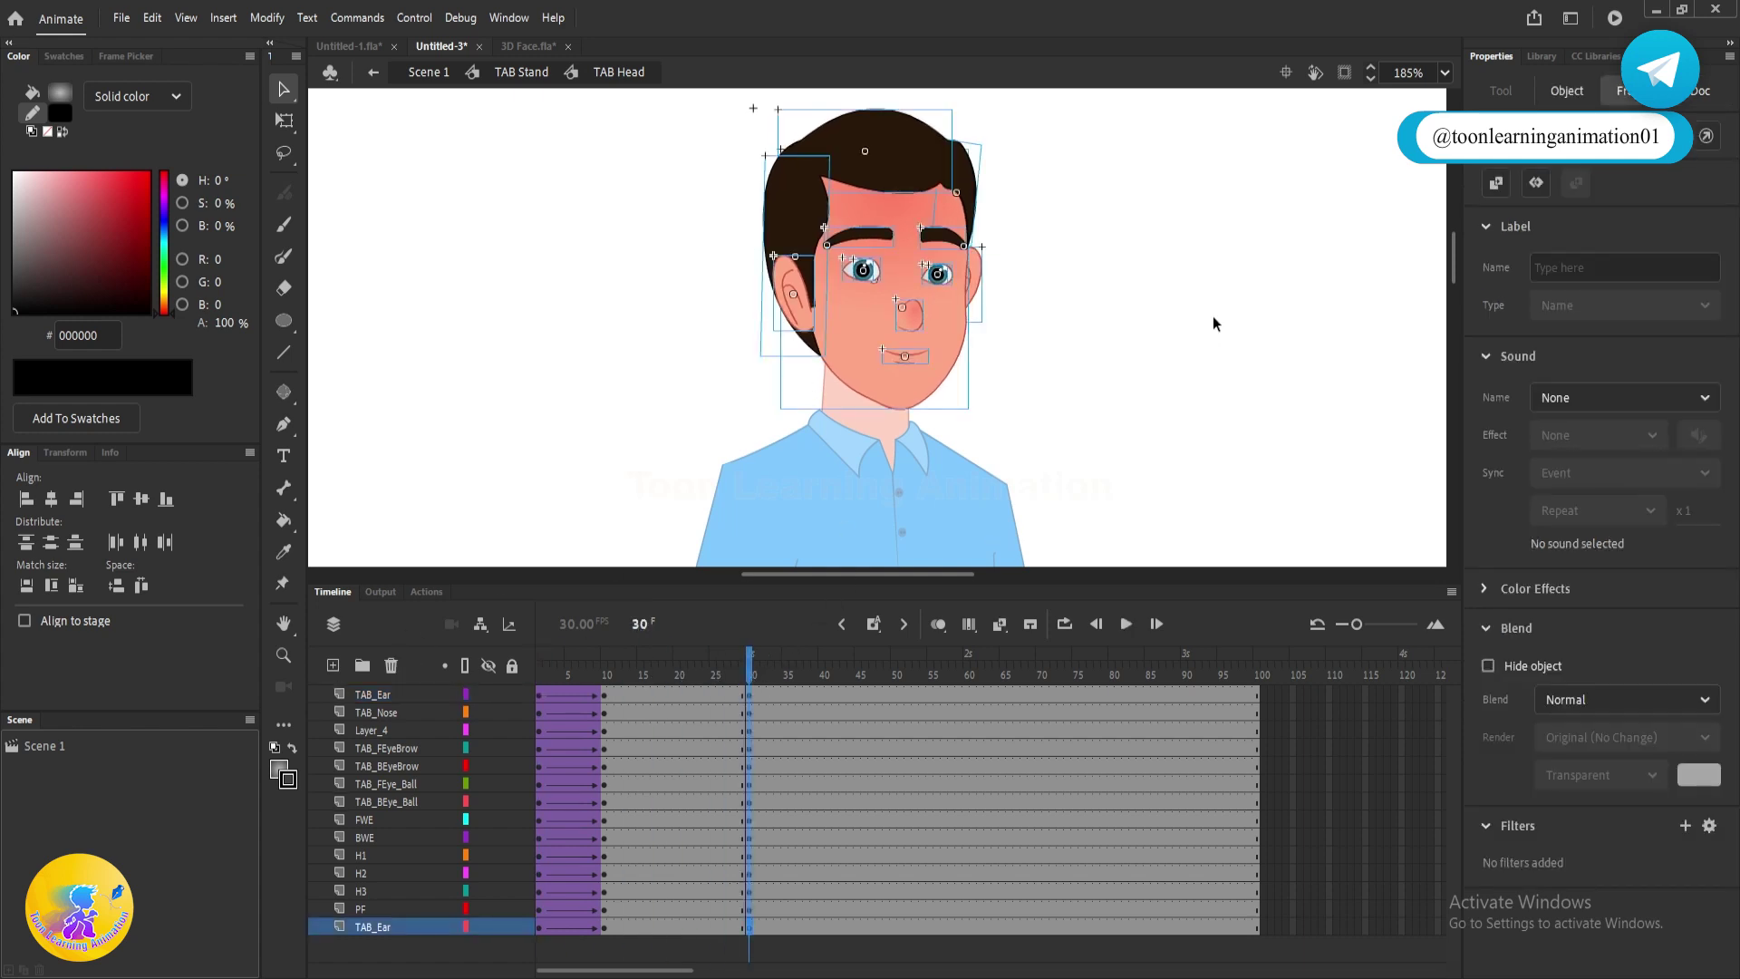
click(1214, 318)
key(q)
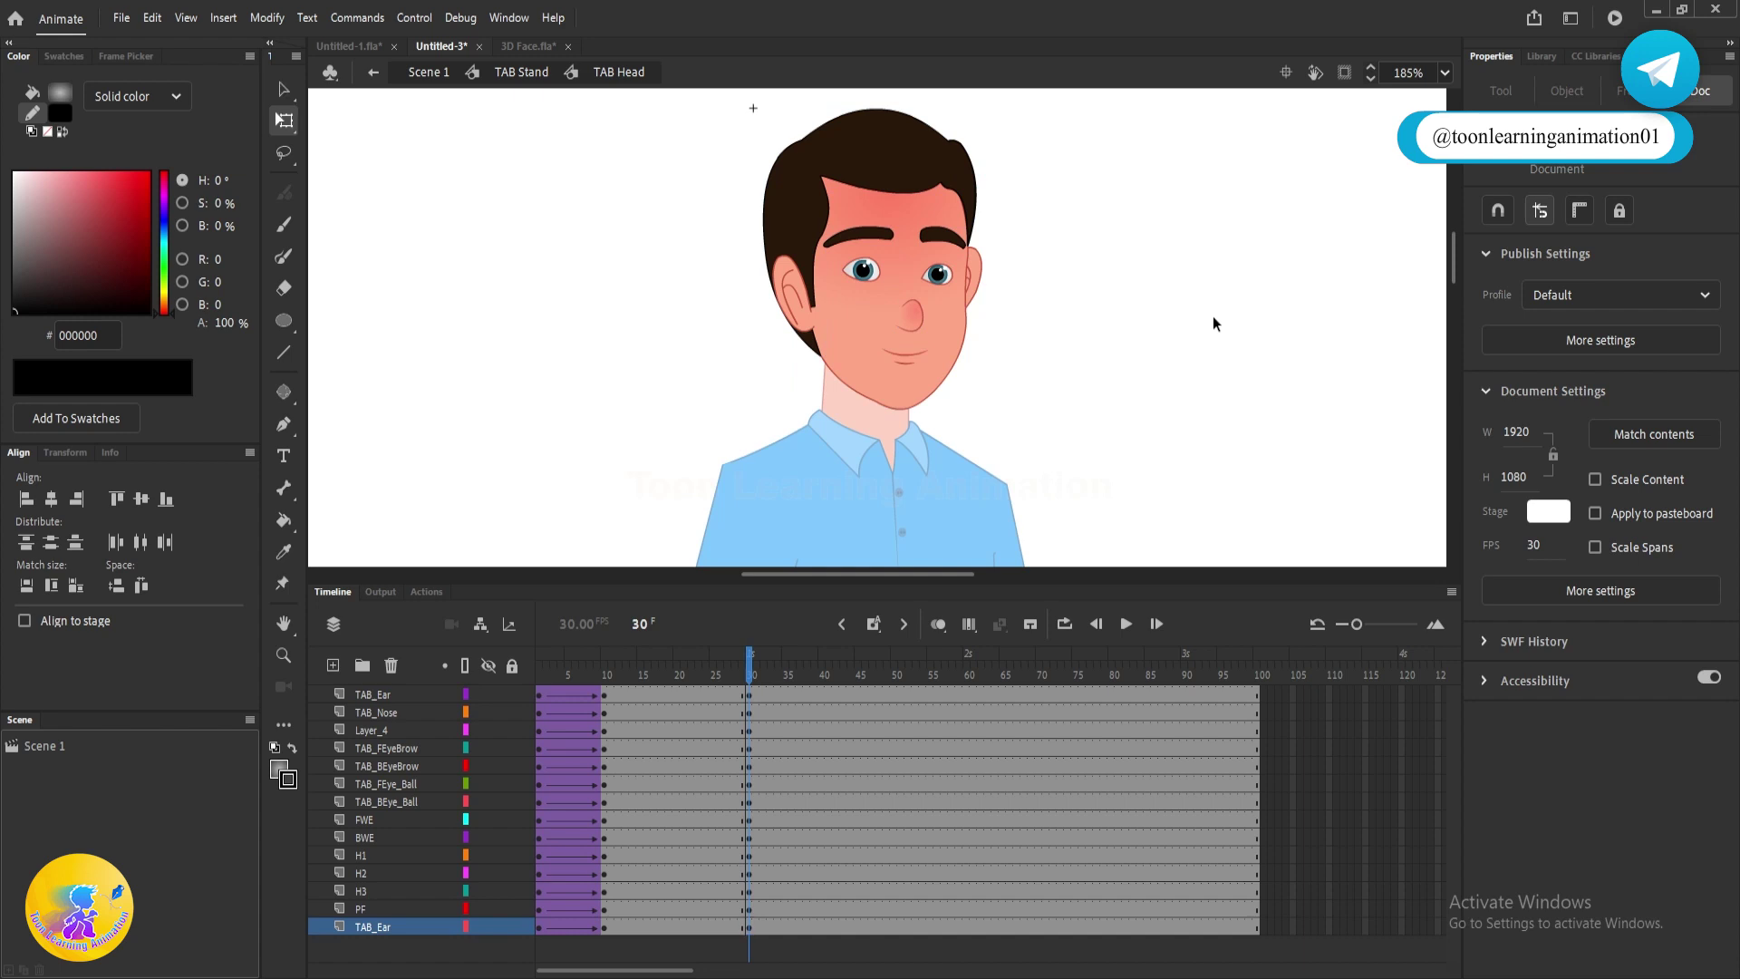
click(819, 677)
key(F6)
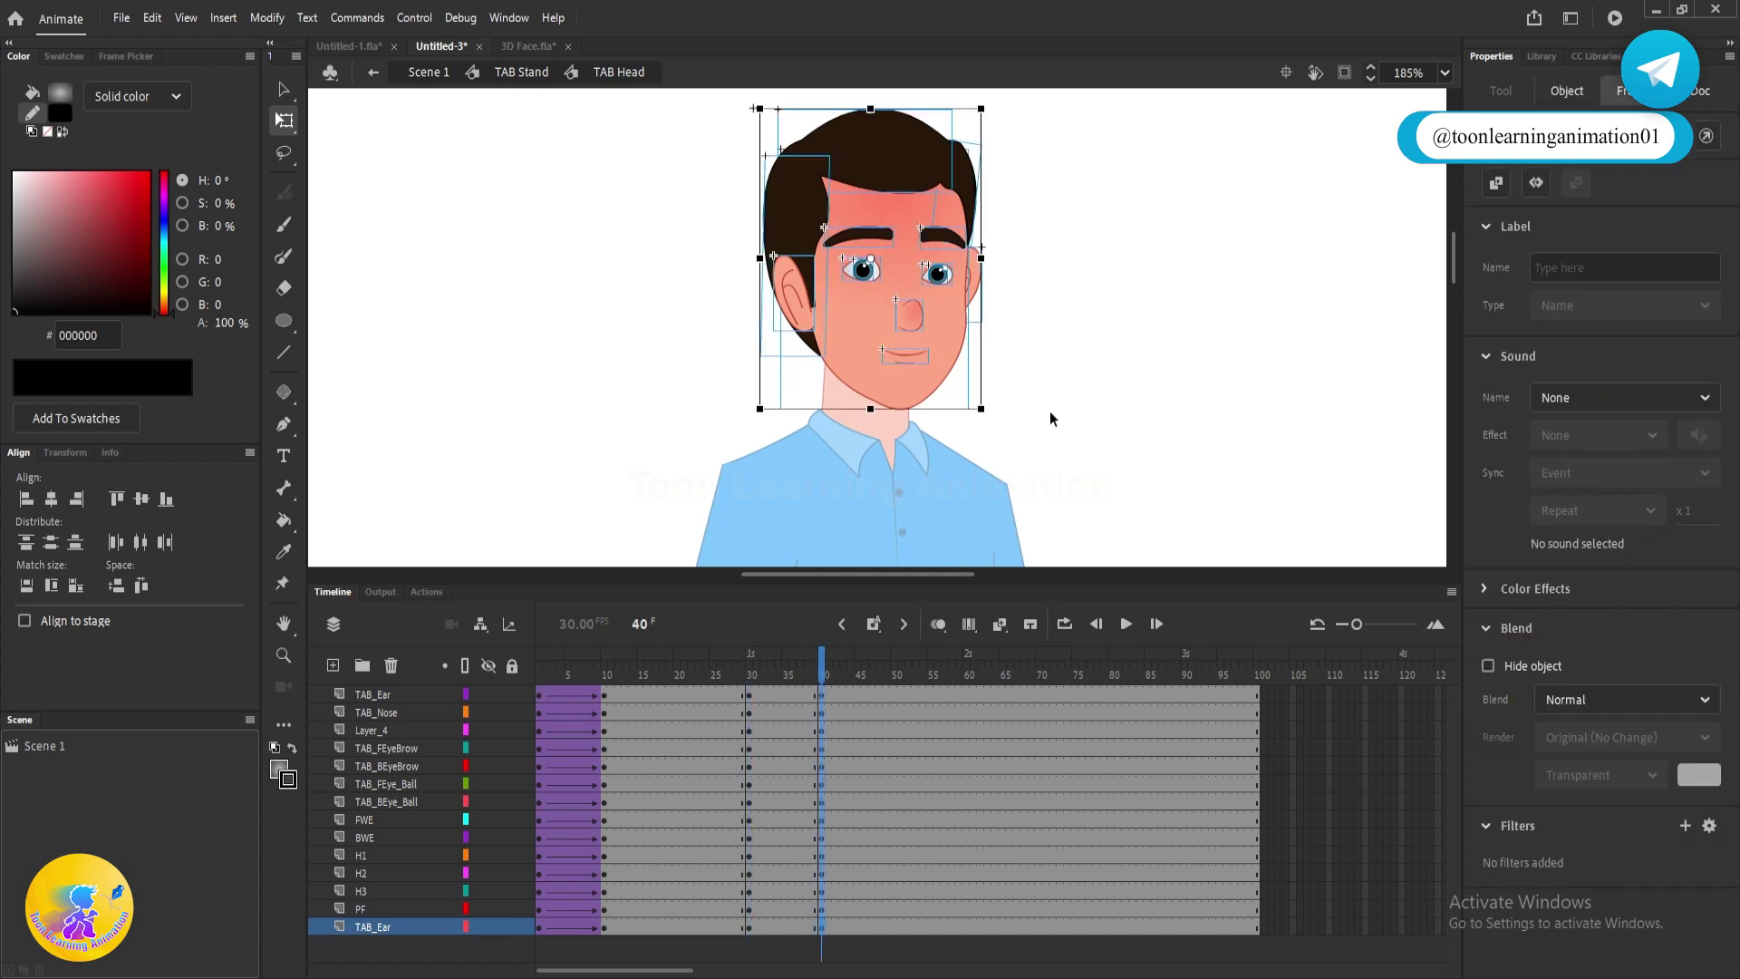
- Rotate the nose counterclockwise at frame 40 so it tips upward for a raised head
click(1048, 410)
scroll(934, 357, up, 4)
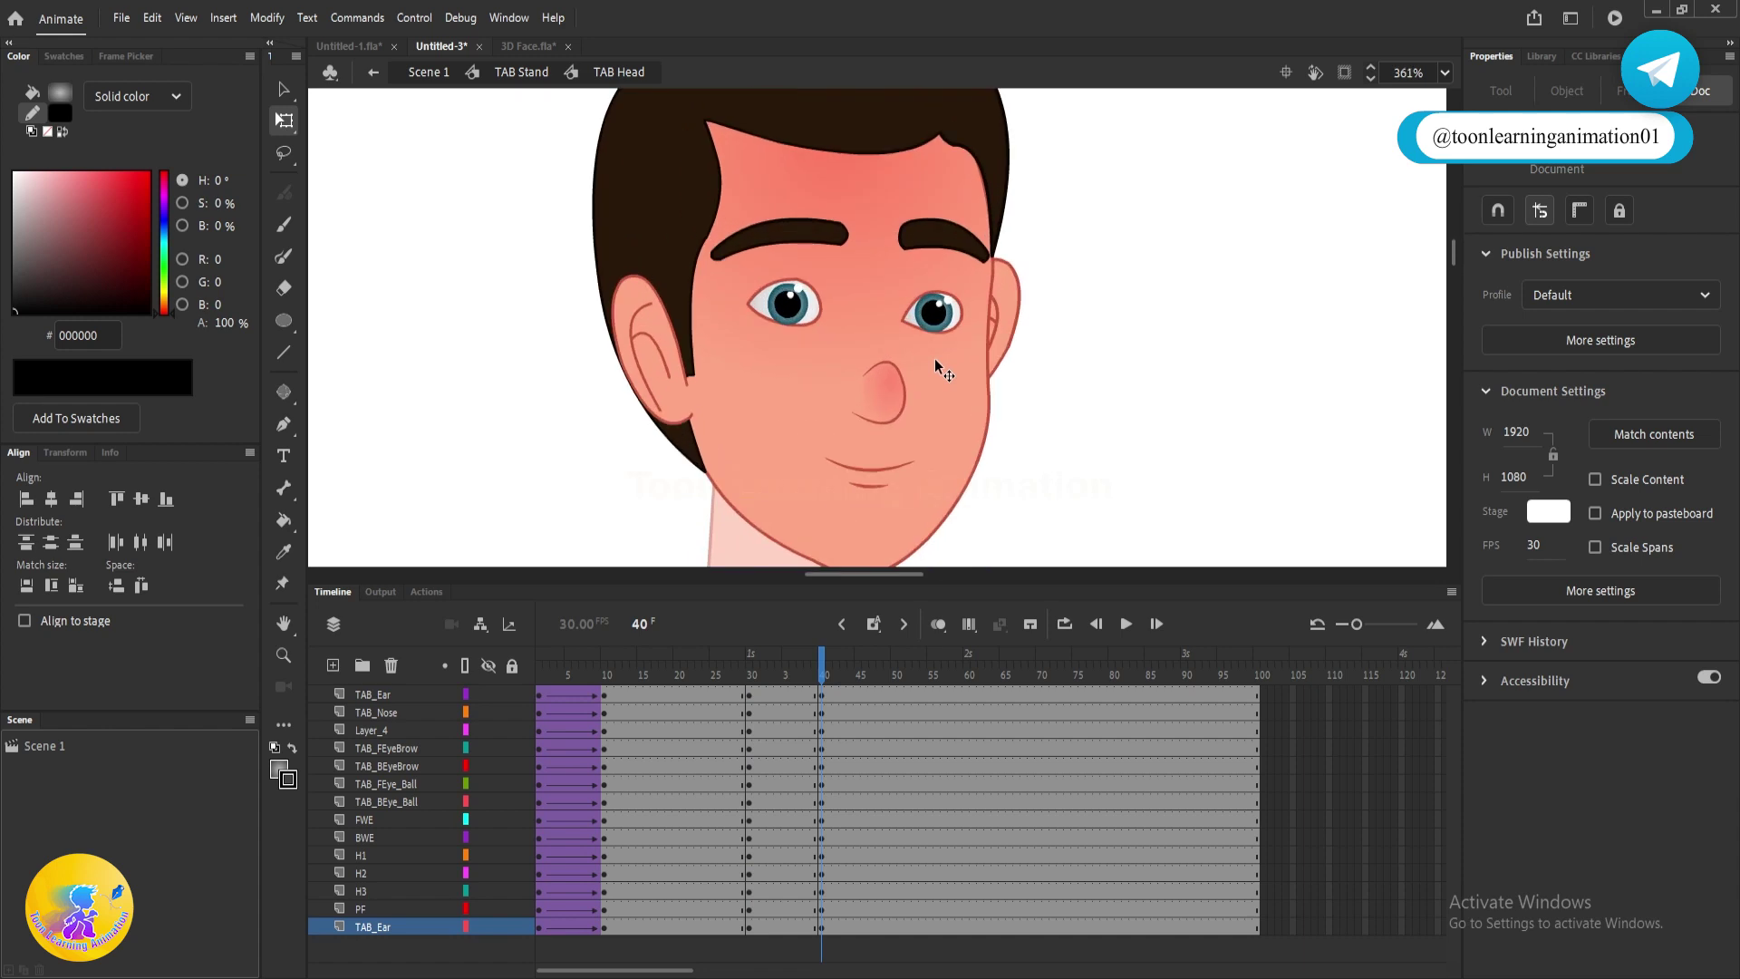
click(889, 409)
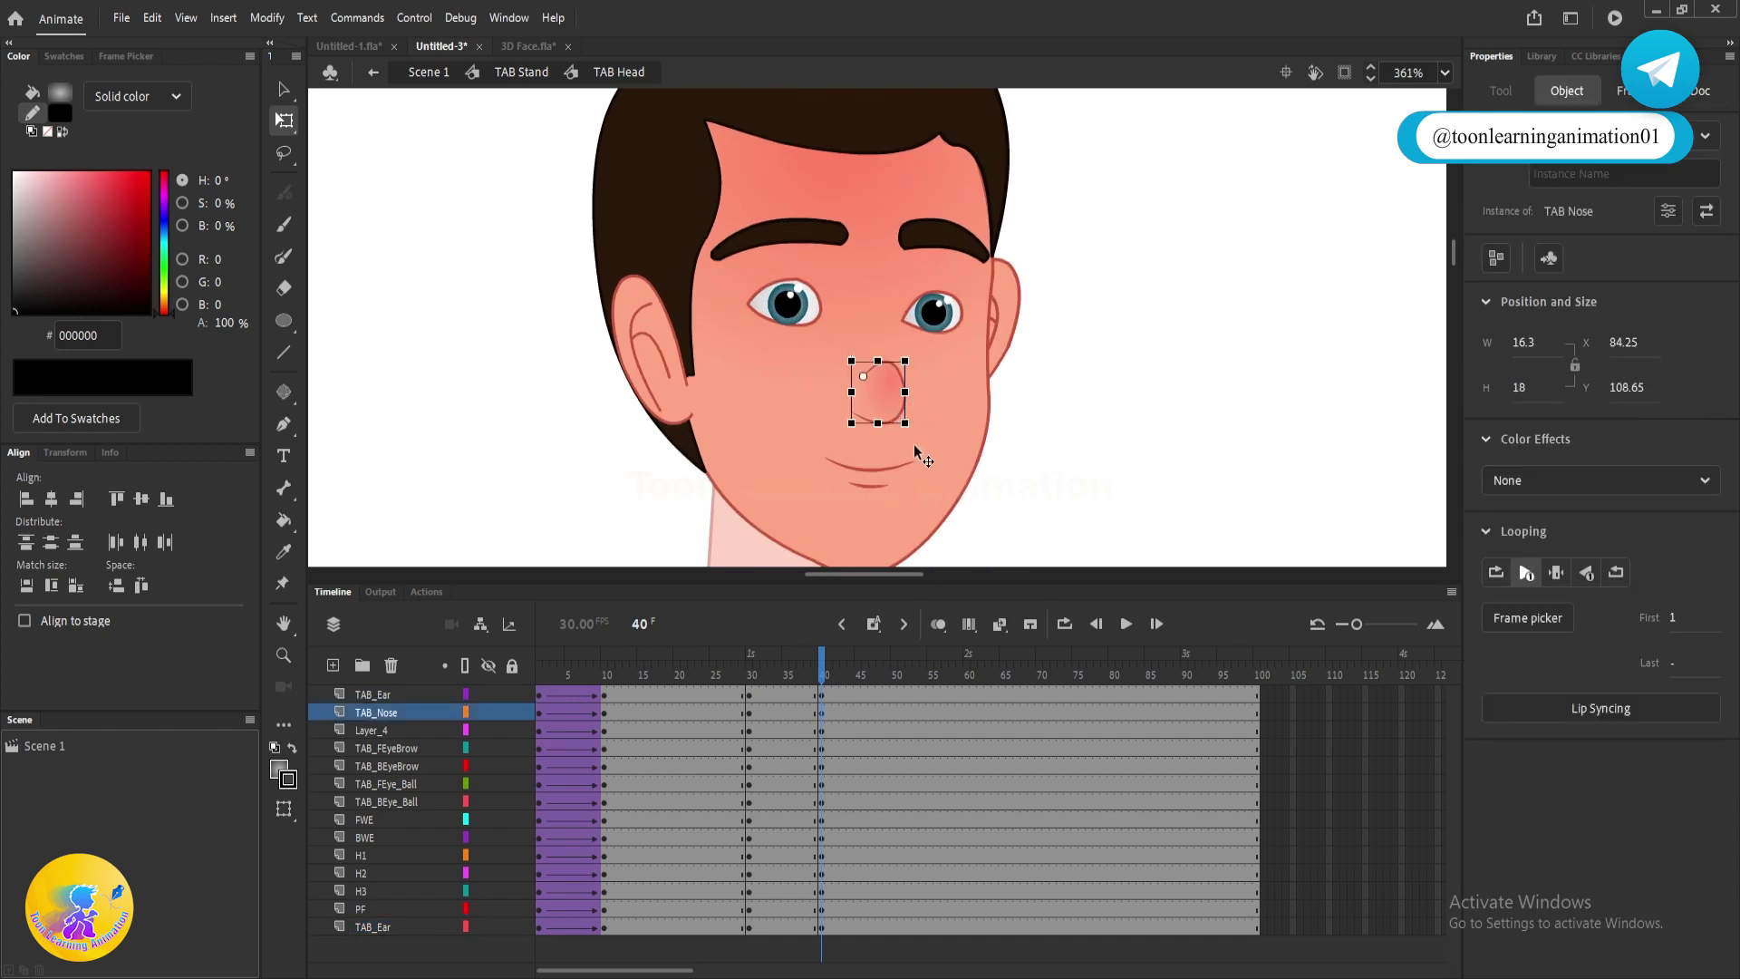
drag(920, 439, 896, 365)
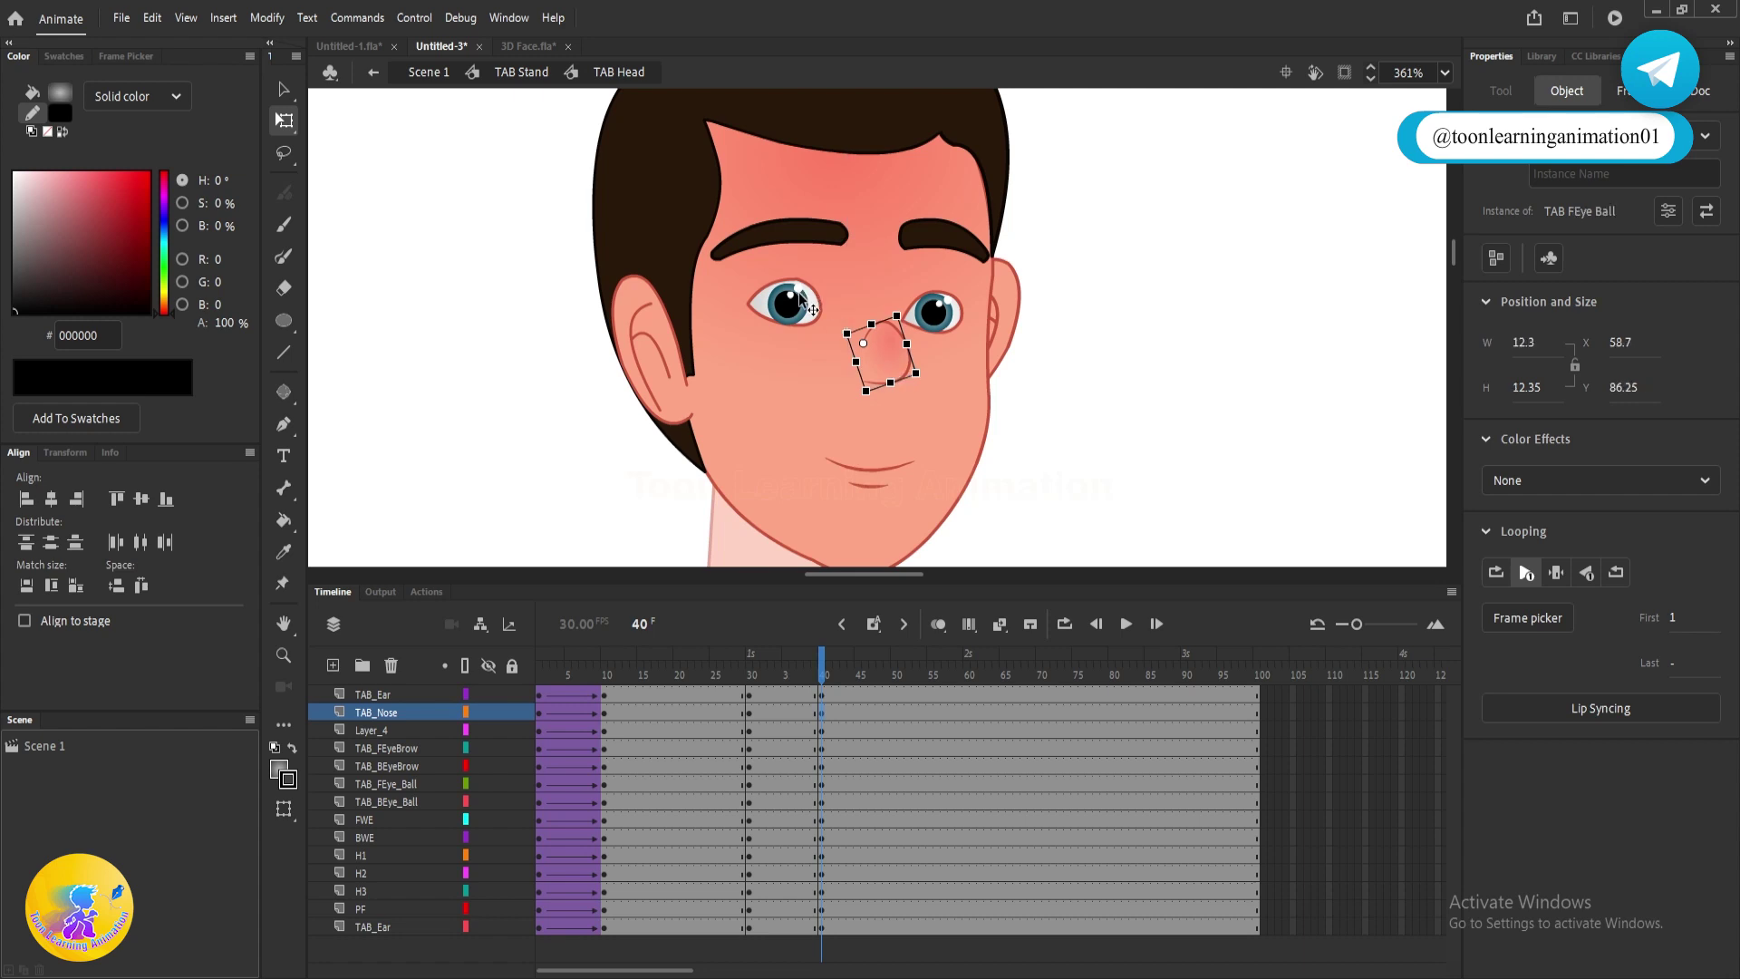
- Raise both eyeballs within their eye whites, placing the front eyeball at about Y 83.5
click(800, 297)
scroll(798, 306, up, 5)
drag(799, 323, 800, 296)
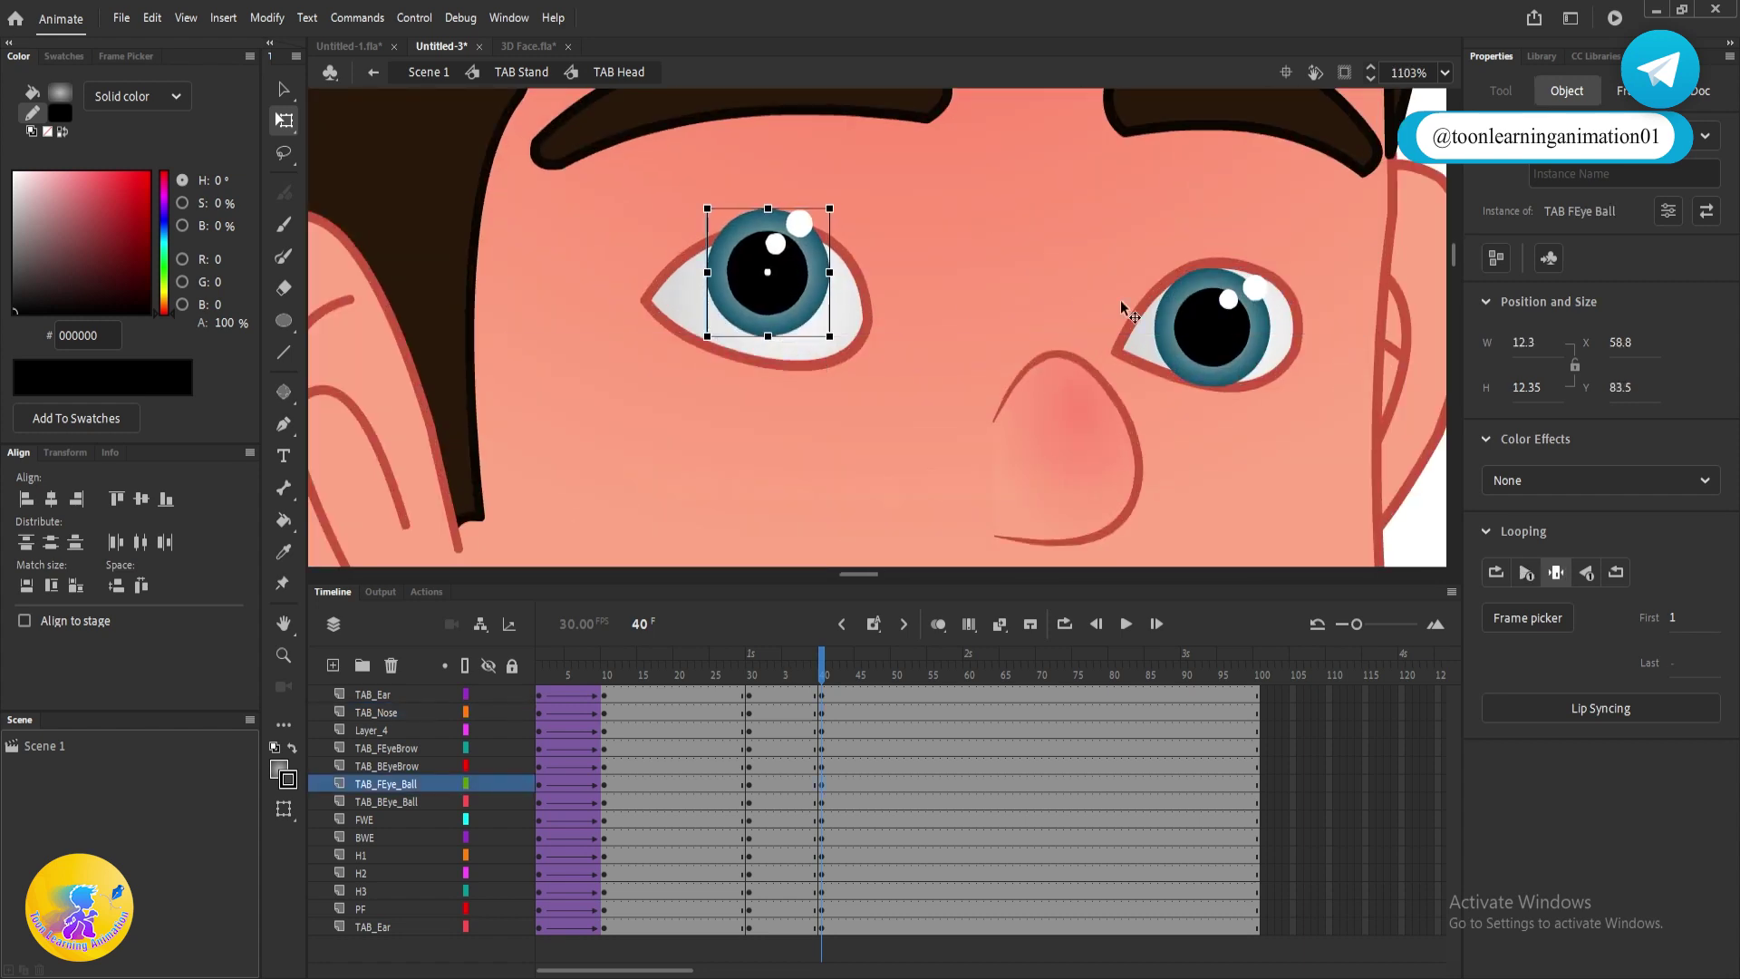
drag(1194, 343, 1195, 309)
- Select both eye whites and eyeballs together and move them up to about Y 71.2
click(1231, 367)
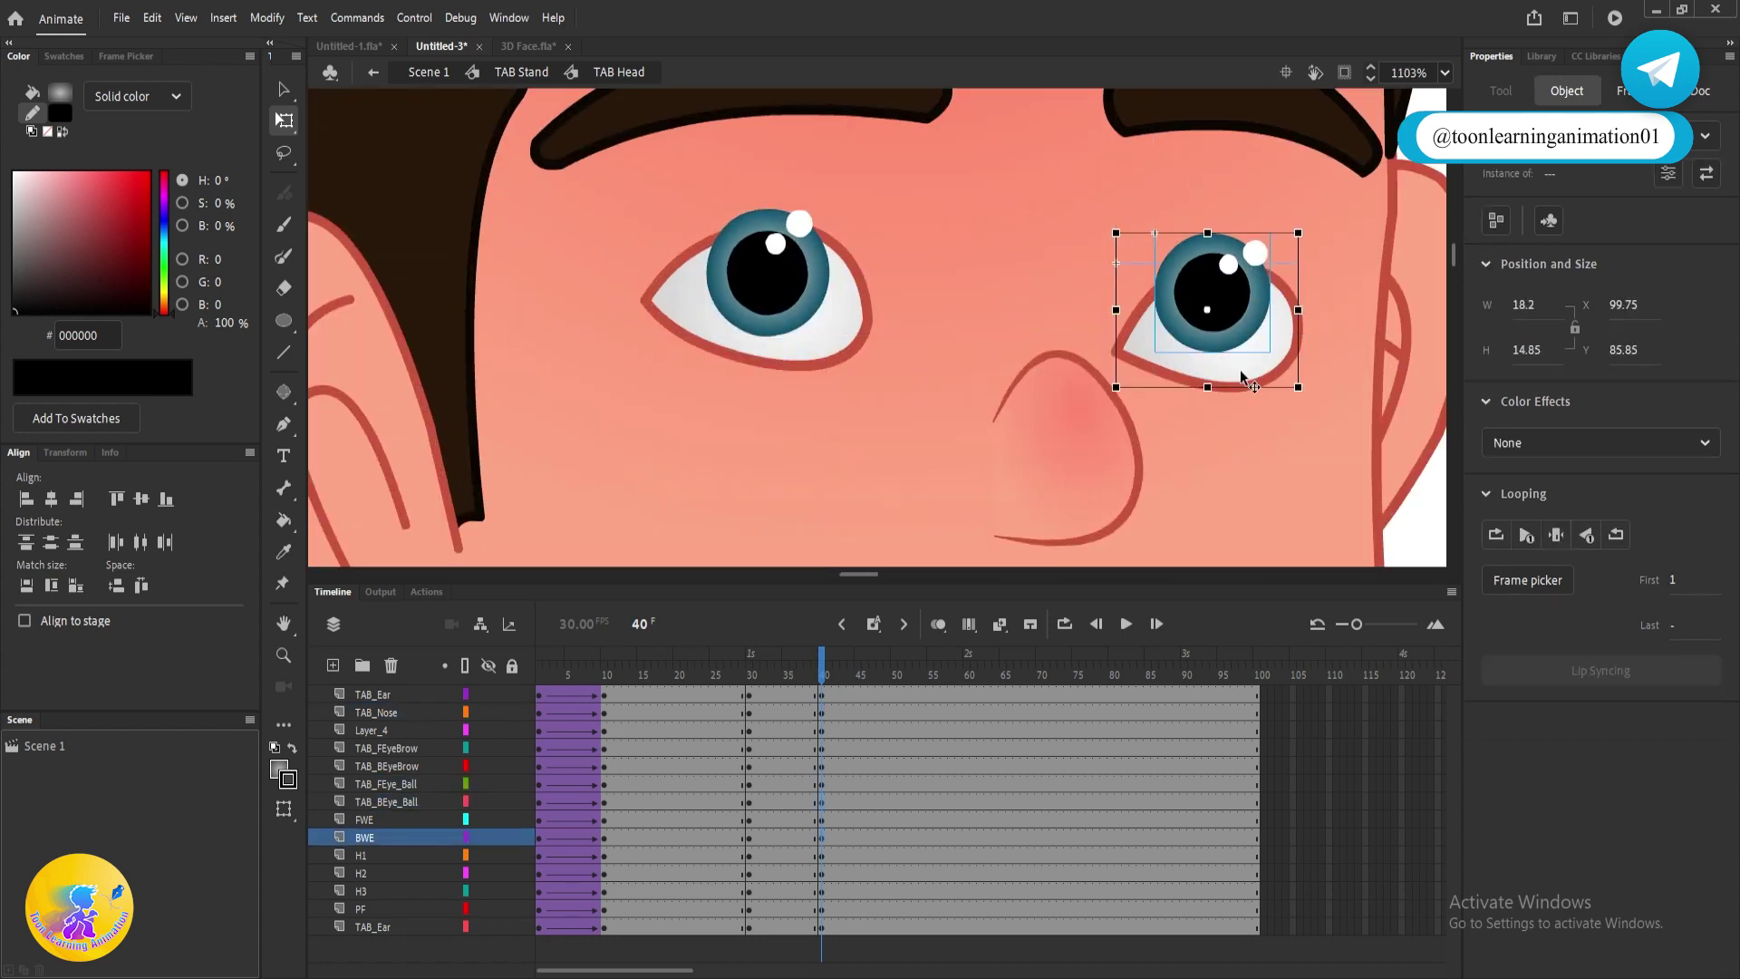
shift+click(829, 360)
shift+click(791, 270)
scroll(830, 340, down, 2)
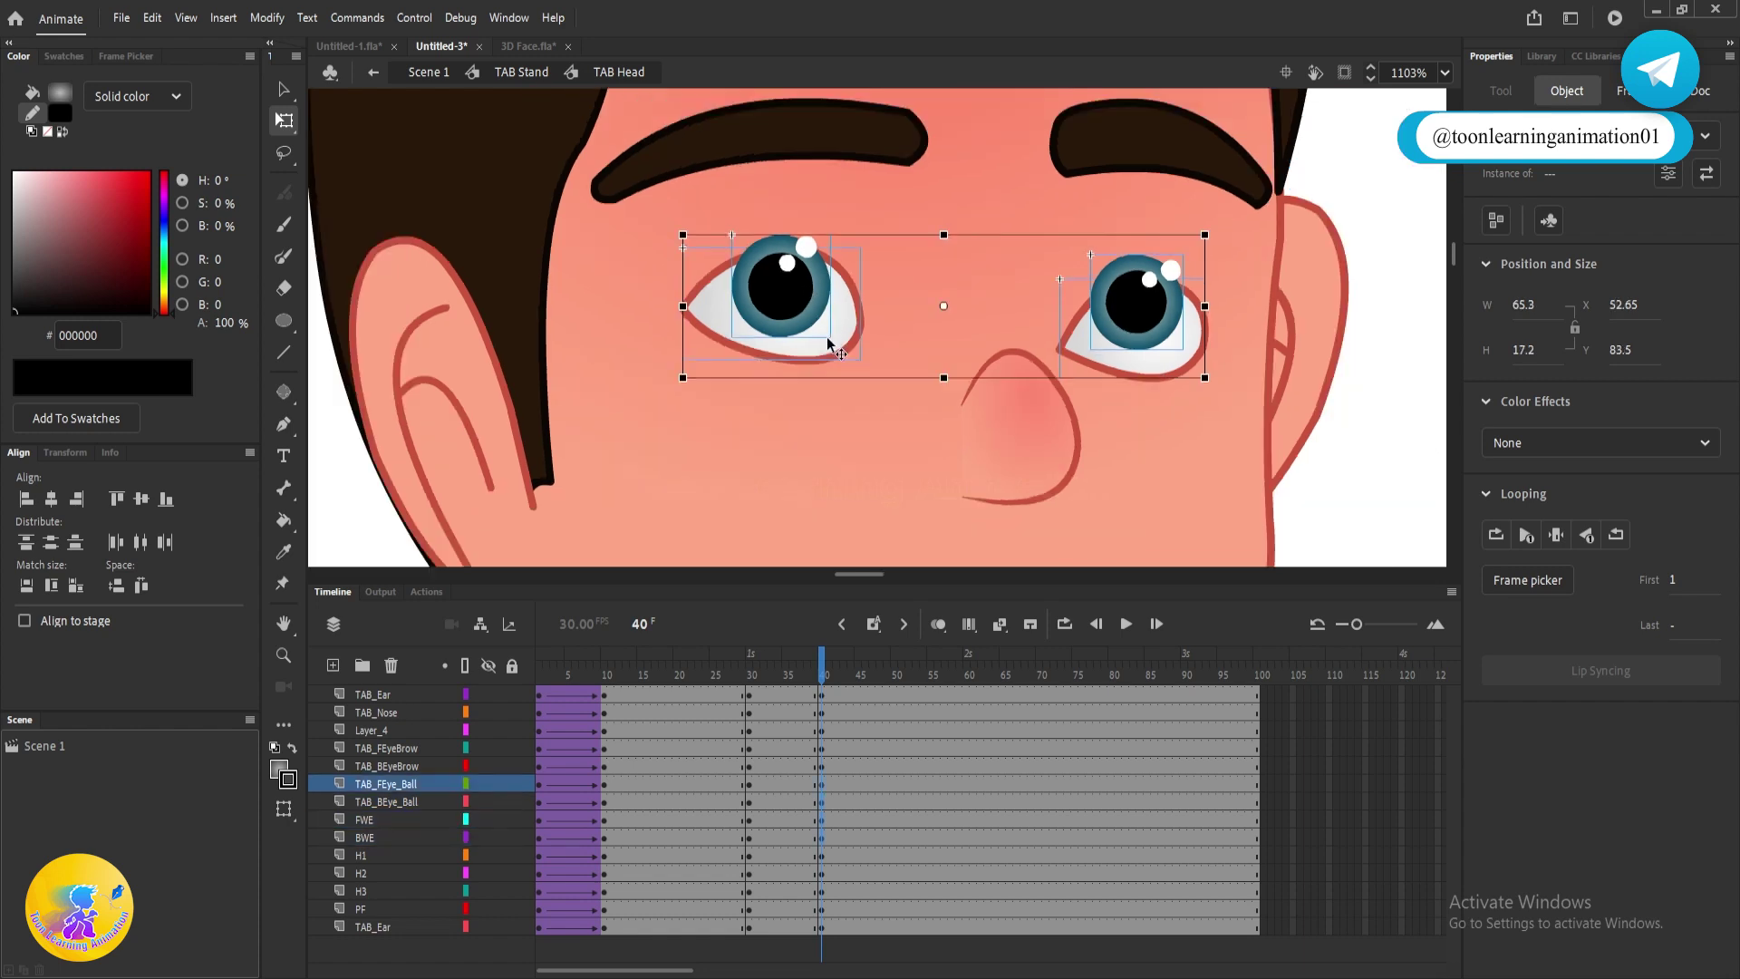
drag(830, 336, 825, 253)
drag(1216, 147, 1161, 334)
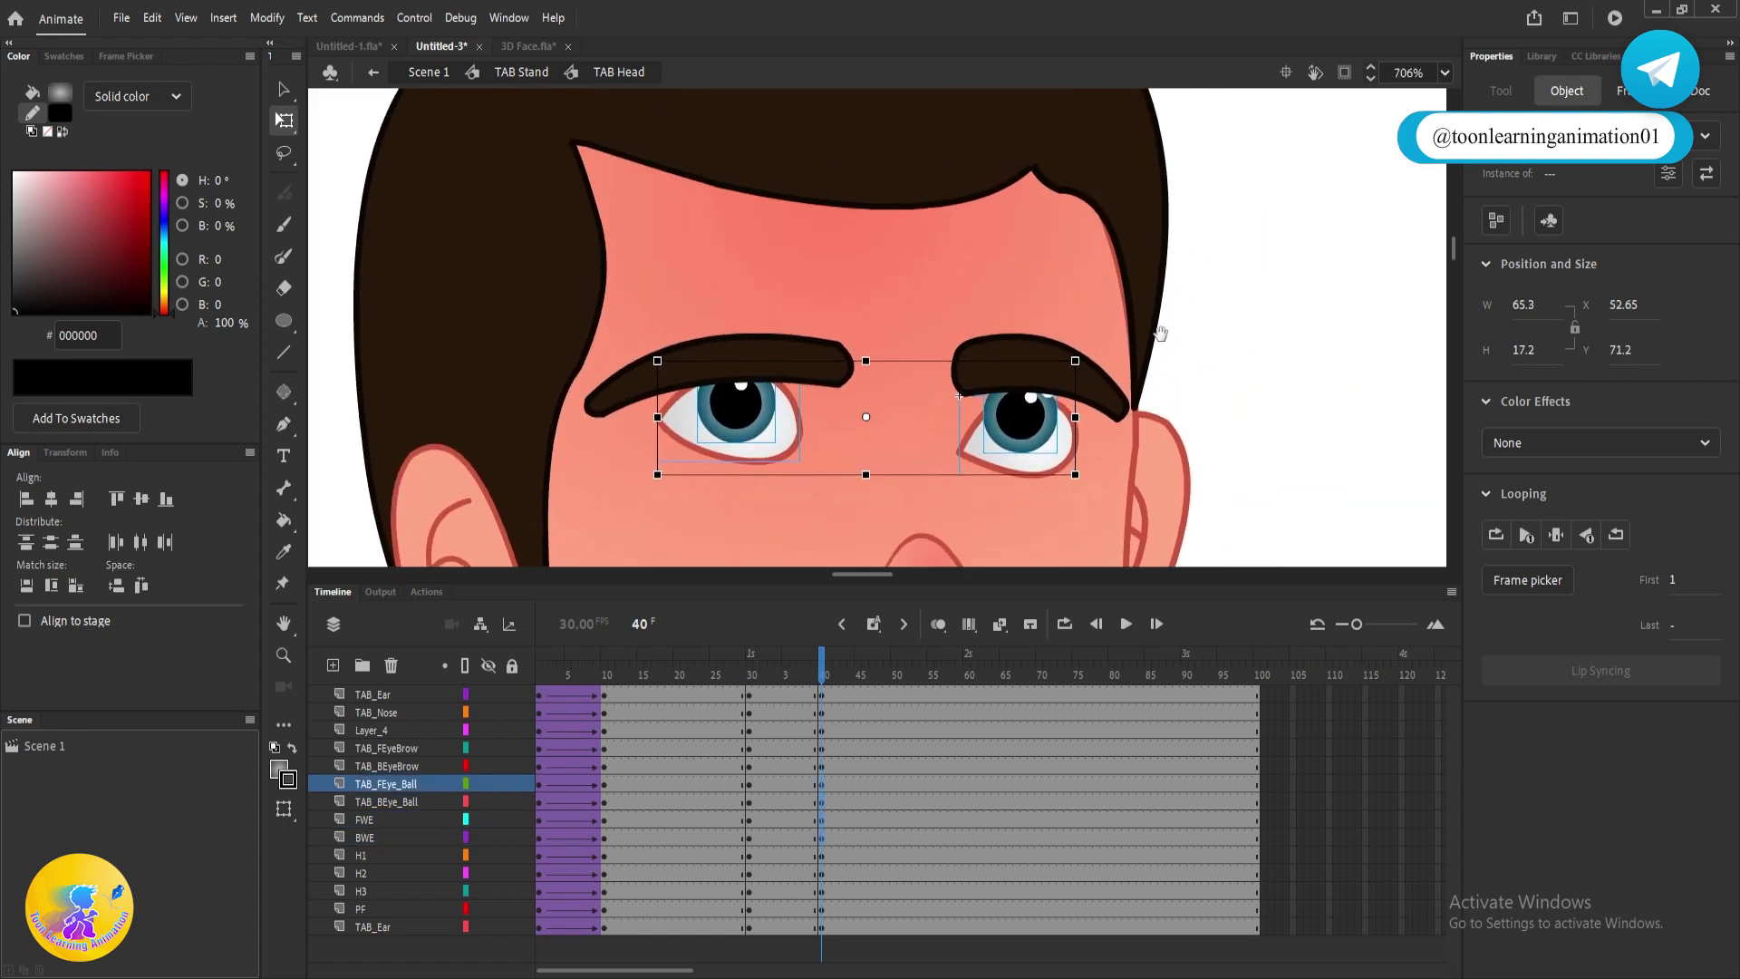
click(1231, 303)
- Raise both eyebrows above the lifted eyes, placing the front eyebrow at about Y 49.3
drag(775, 334, 770, 218)
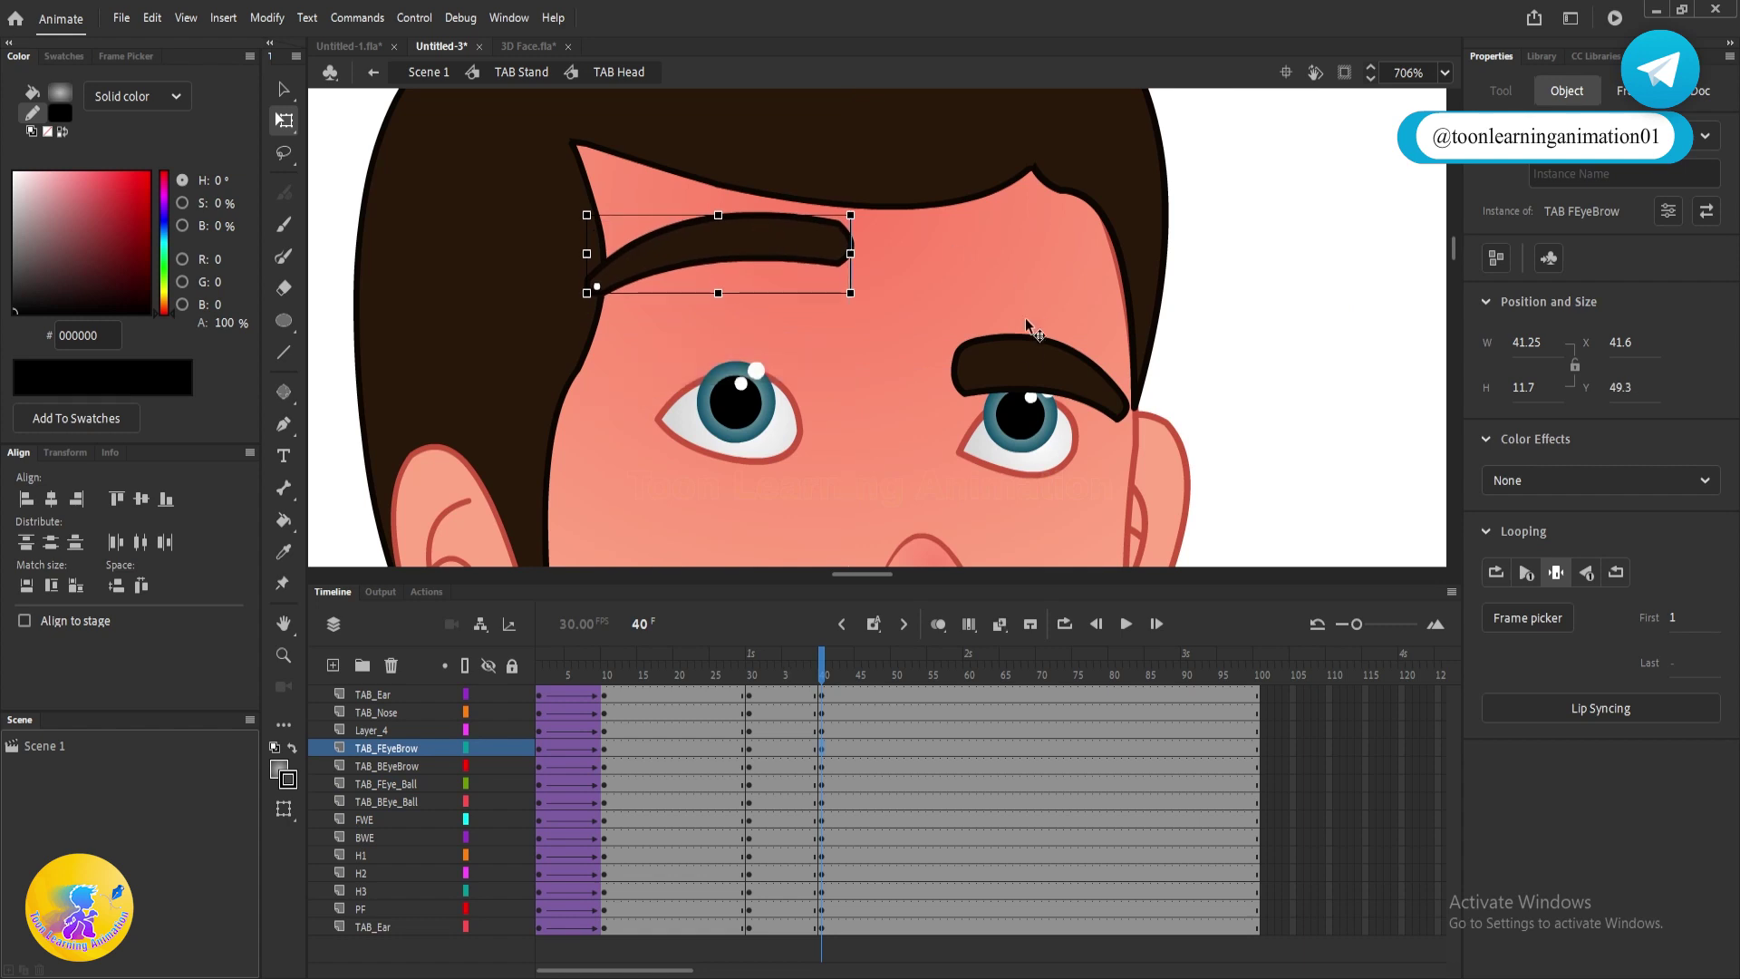
drag(1025, 353, 1021, 237)
scroll(1022, 238, down, 5)
- Move the lips up to about Y 120.2, just beneath the raised nose at frame 40
drag(1162, 373, 1102, 388)
scroll(932, 454, up, 2)
scroll(932, 453, up, 2)
click(926, 439)
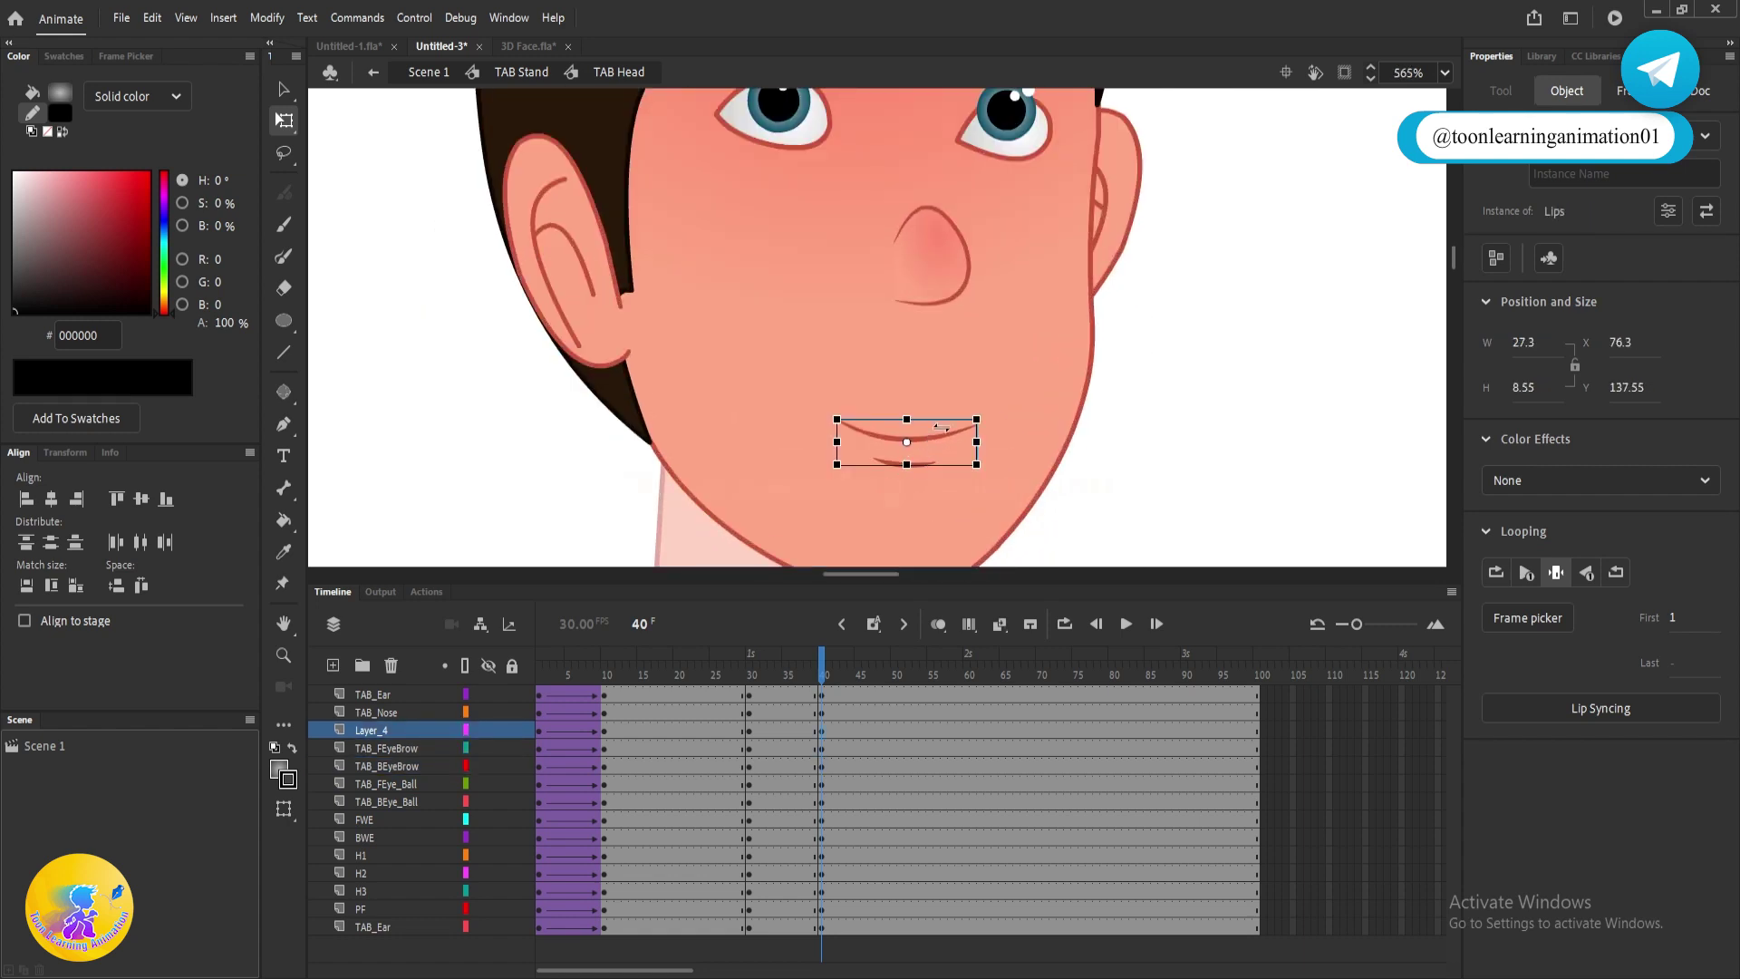
drag(929, 447, 928, 348)
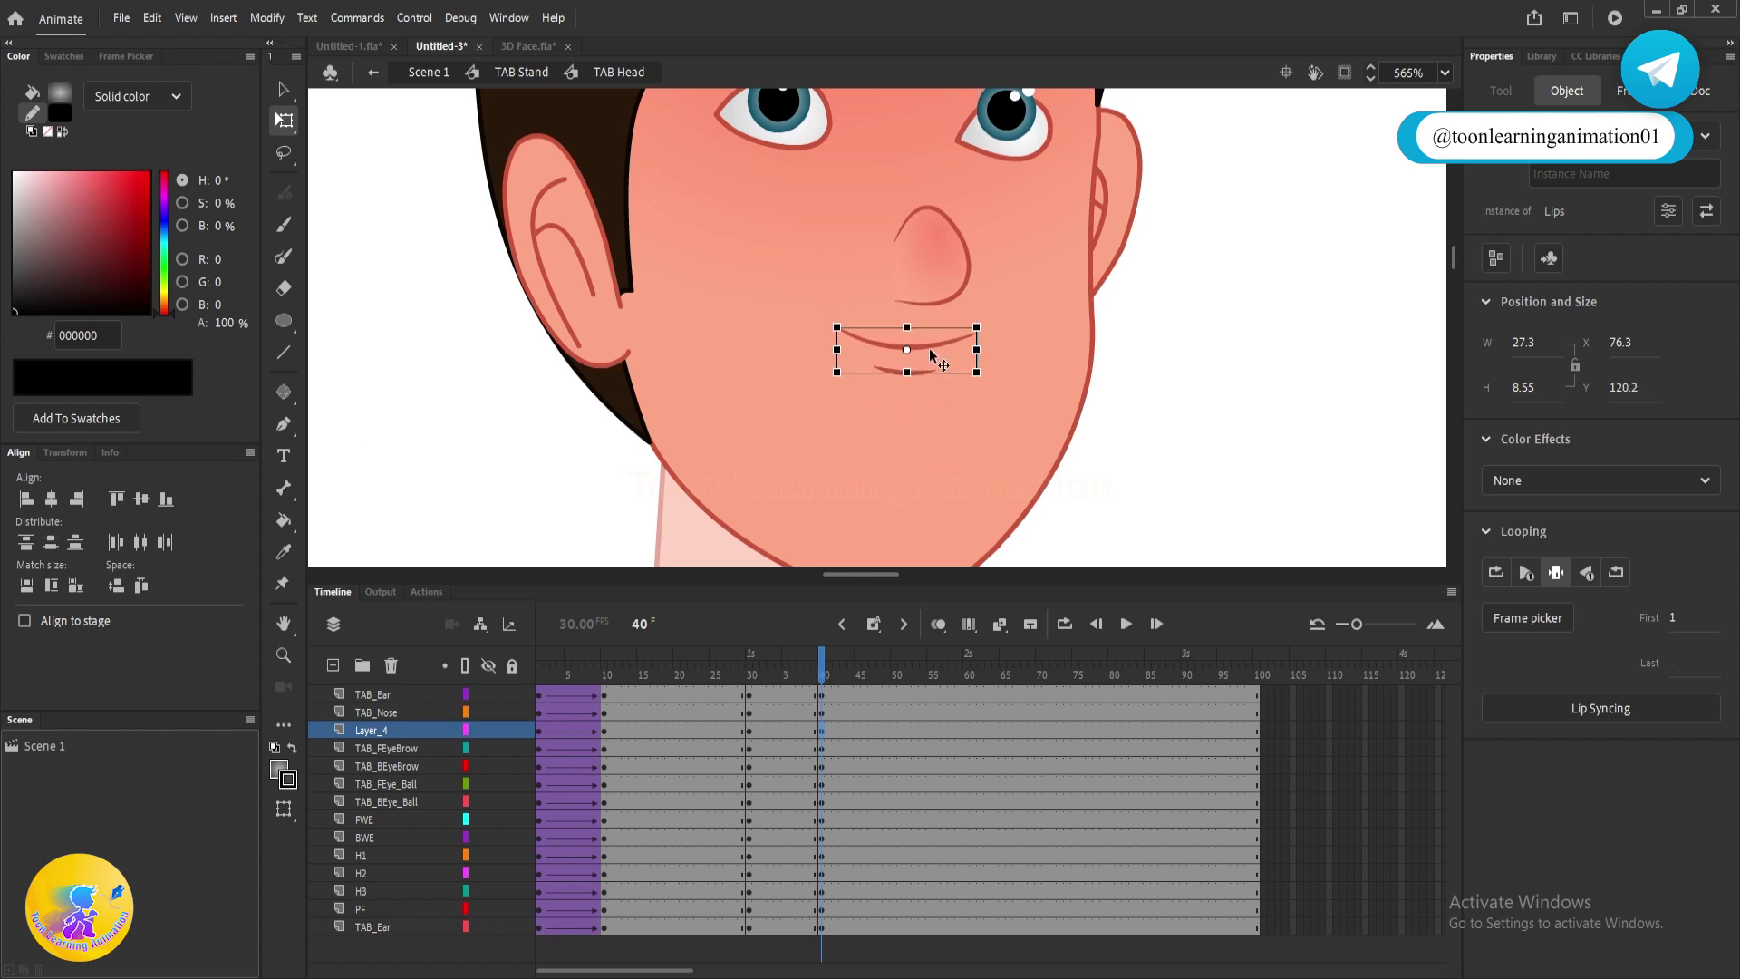
scroll(949, 265, down, 3)
click(1112, 377)
scroll(1111, 377, up, 2)
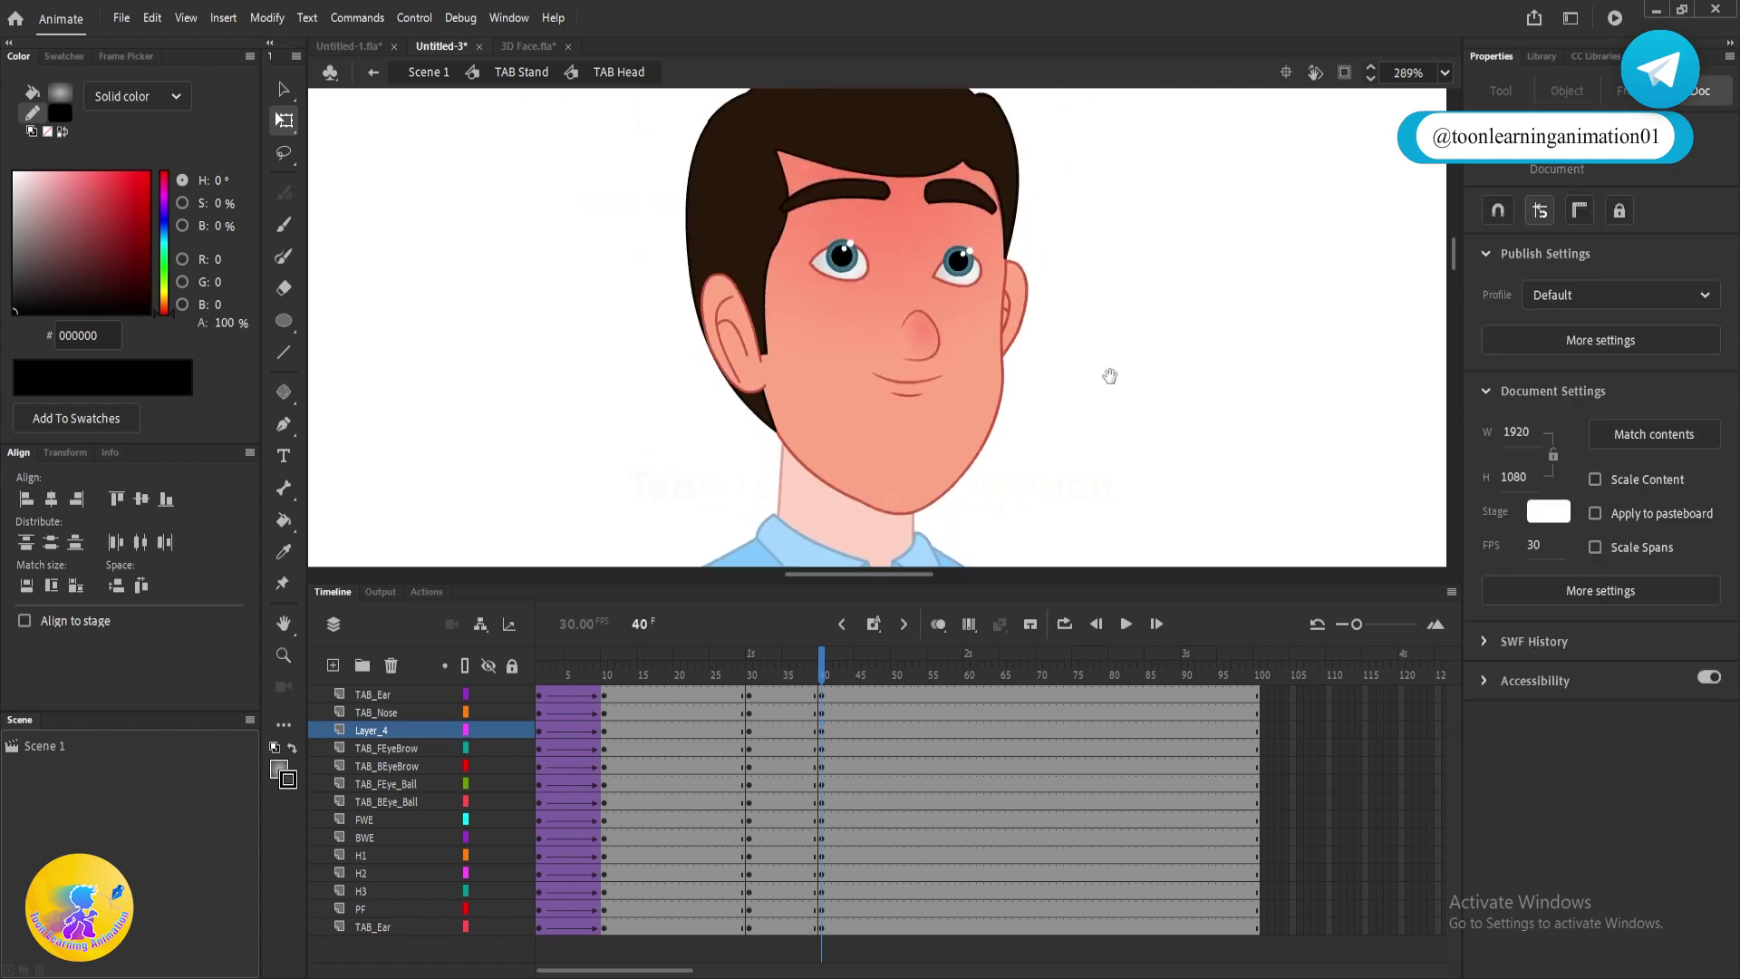
- Squash the face shape PF from its lower edge so the chin rises toward the mouth
drag(984, 520, 982, 487)
click(897, 462)
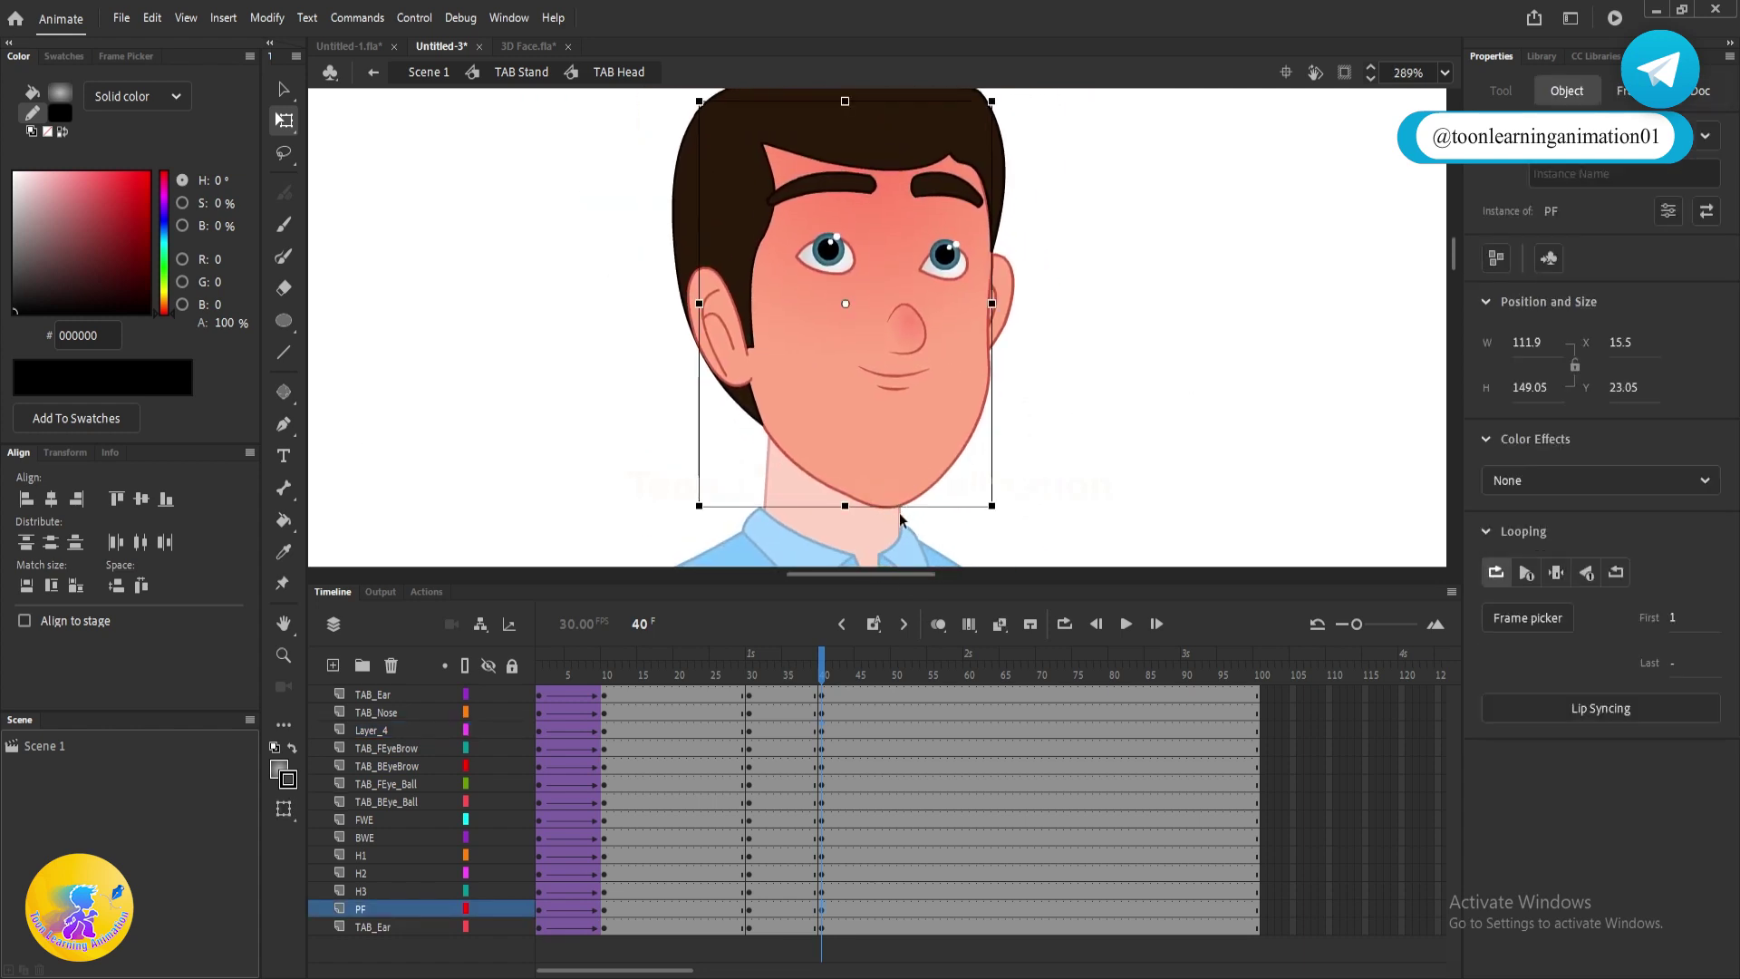
drag(845, 507, 845, 468)
click(1107, 370)
drag(1103, 369, 1103, 396)
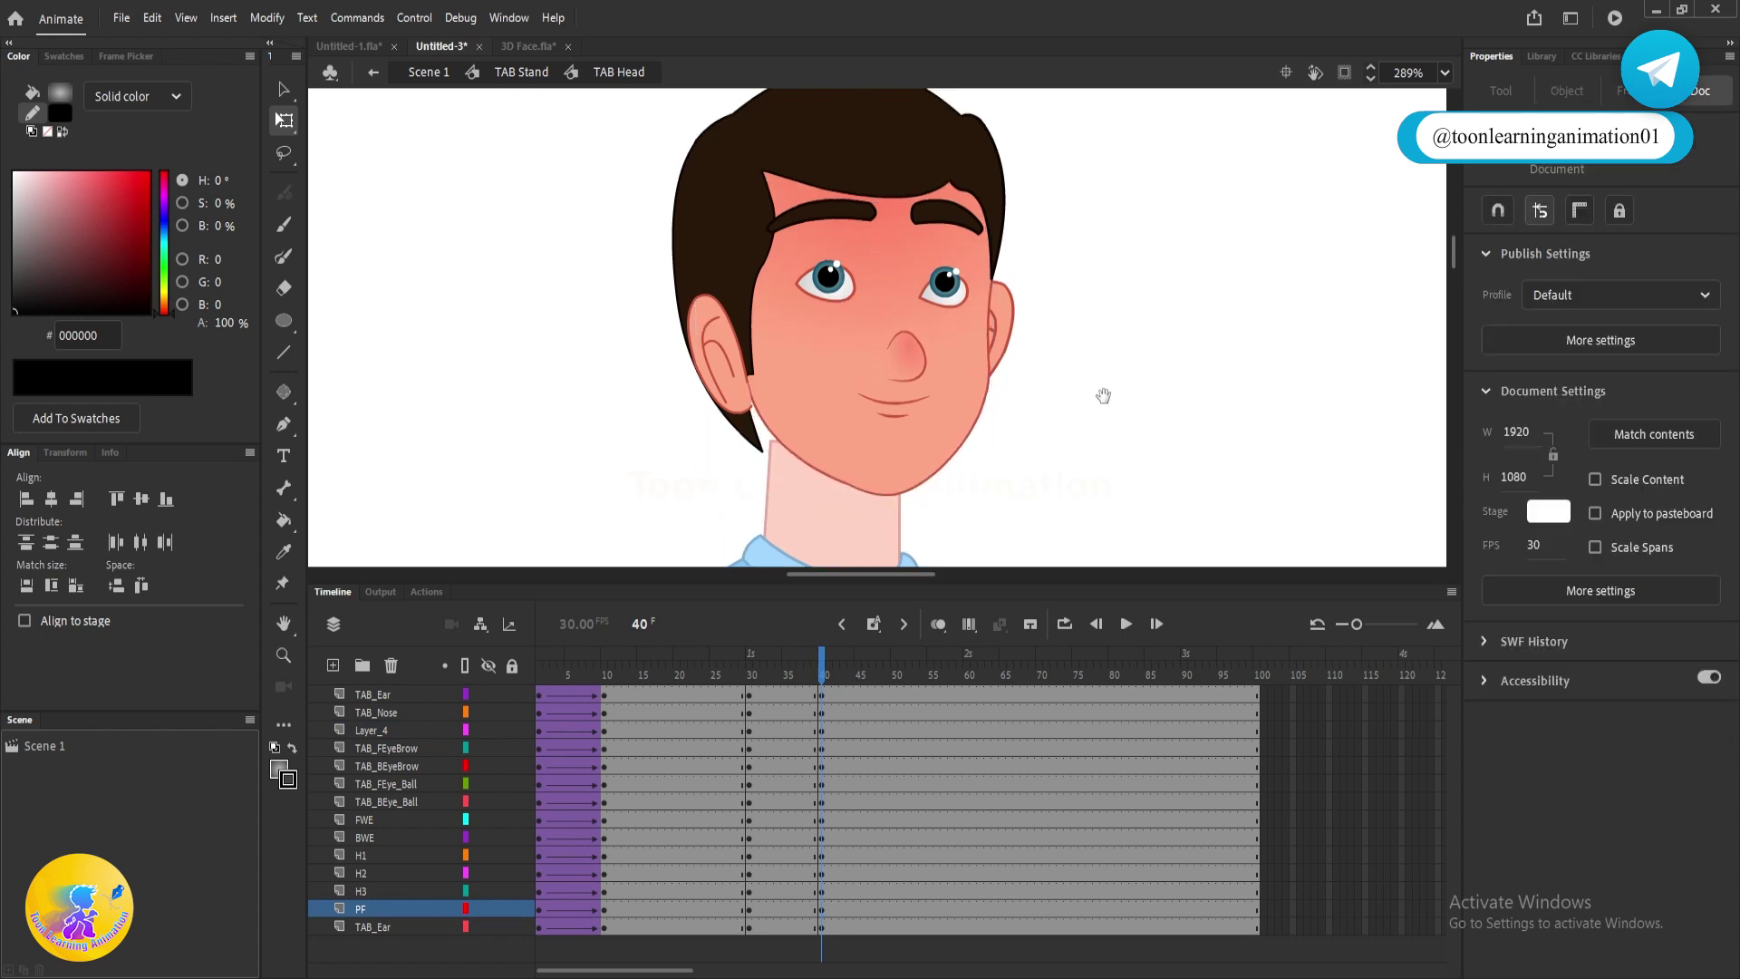
- Select all the head parts together and lower them over the neck to about Y 7.4
scroll(789, 326, down, 2)
drag(830, 261, 1023, 442)
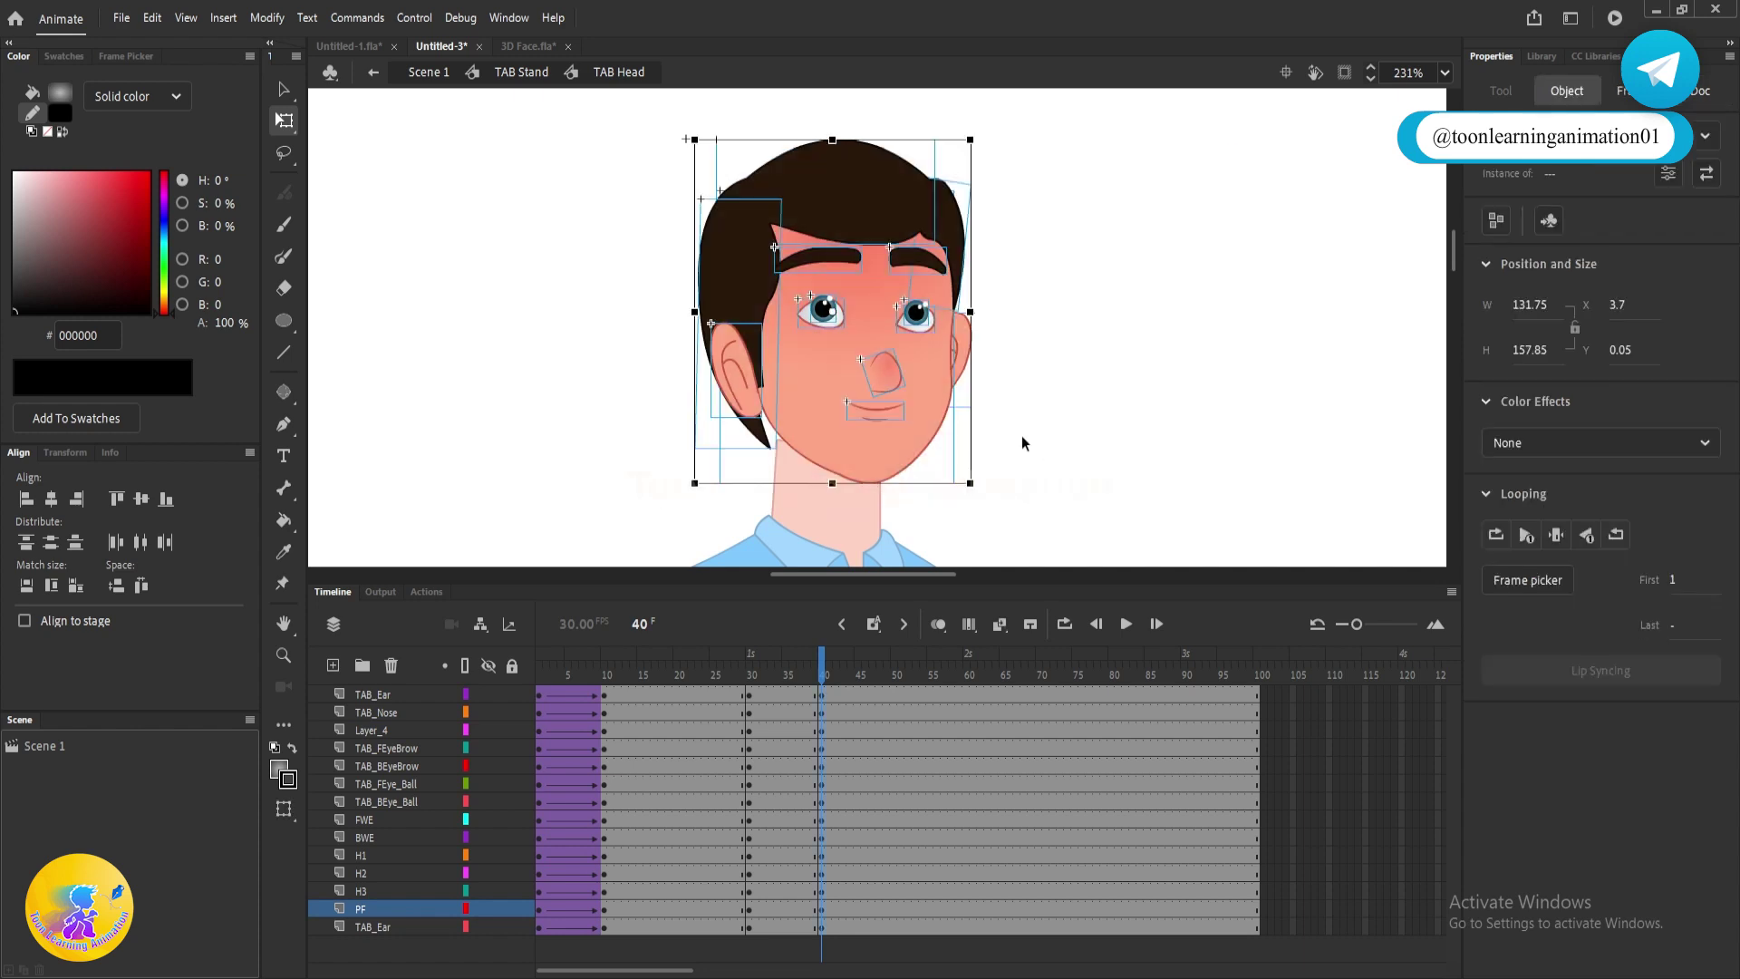
click(888, 434)
drag(887, 426, 886, 438)
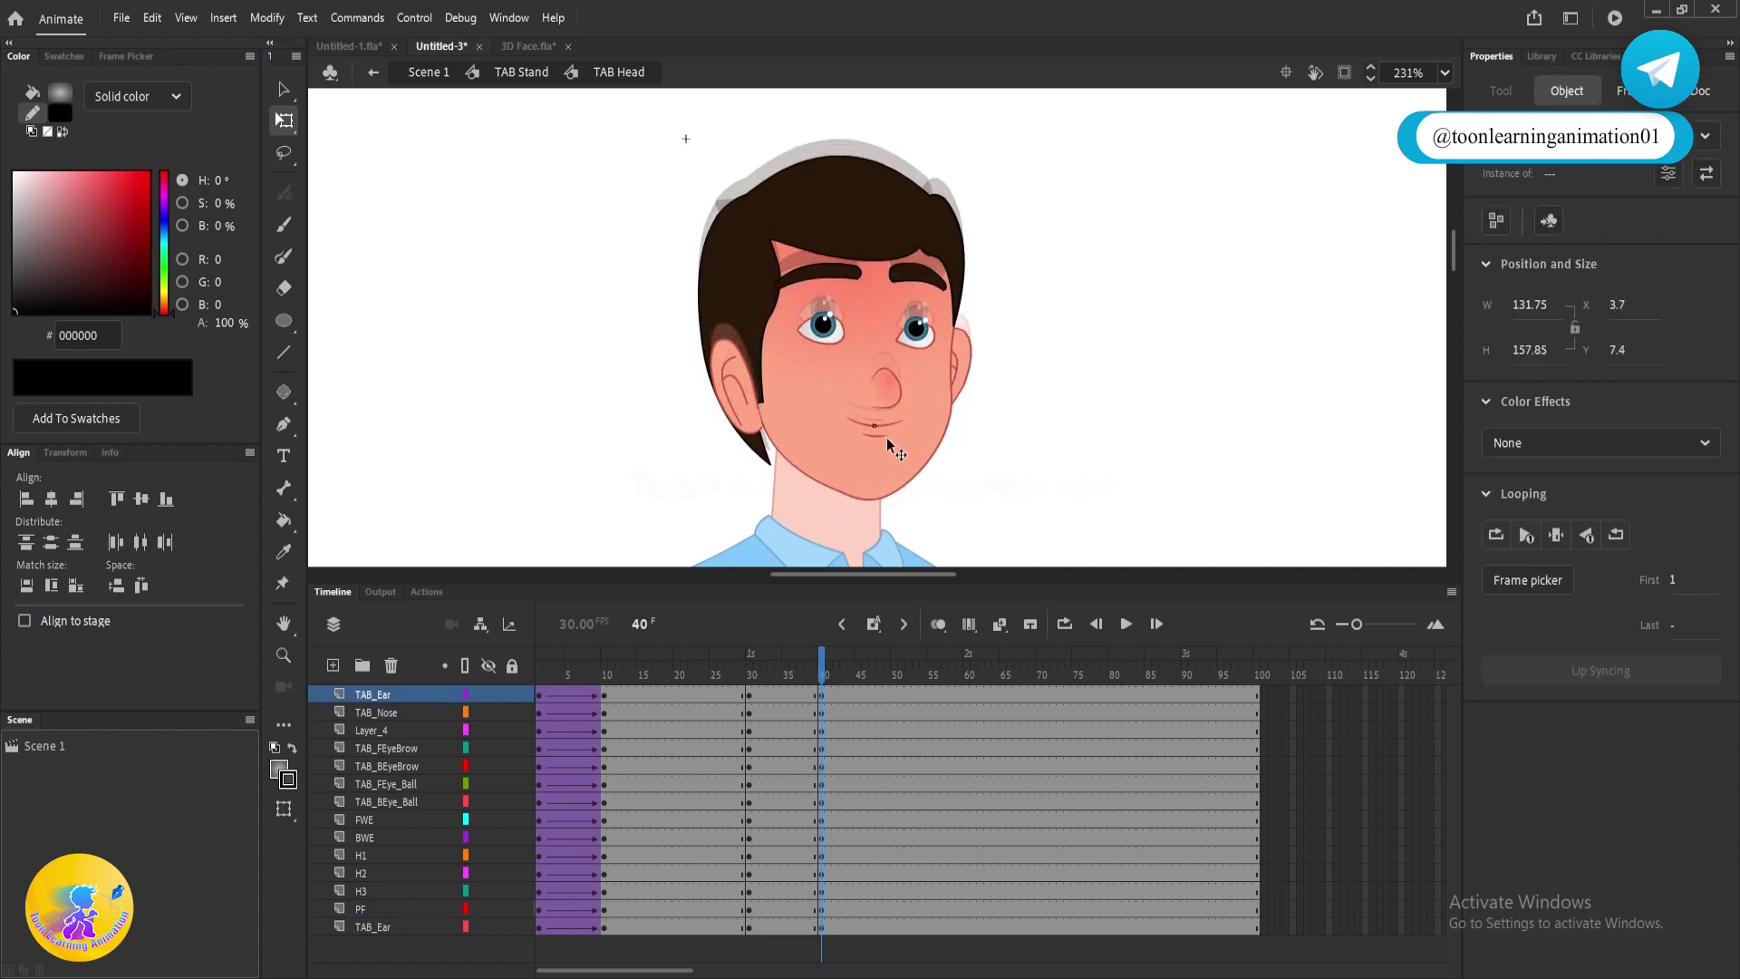
click(1019, 441)
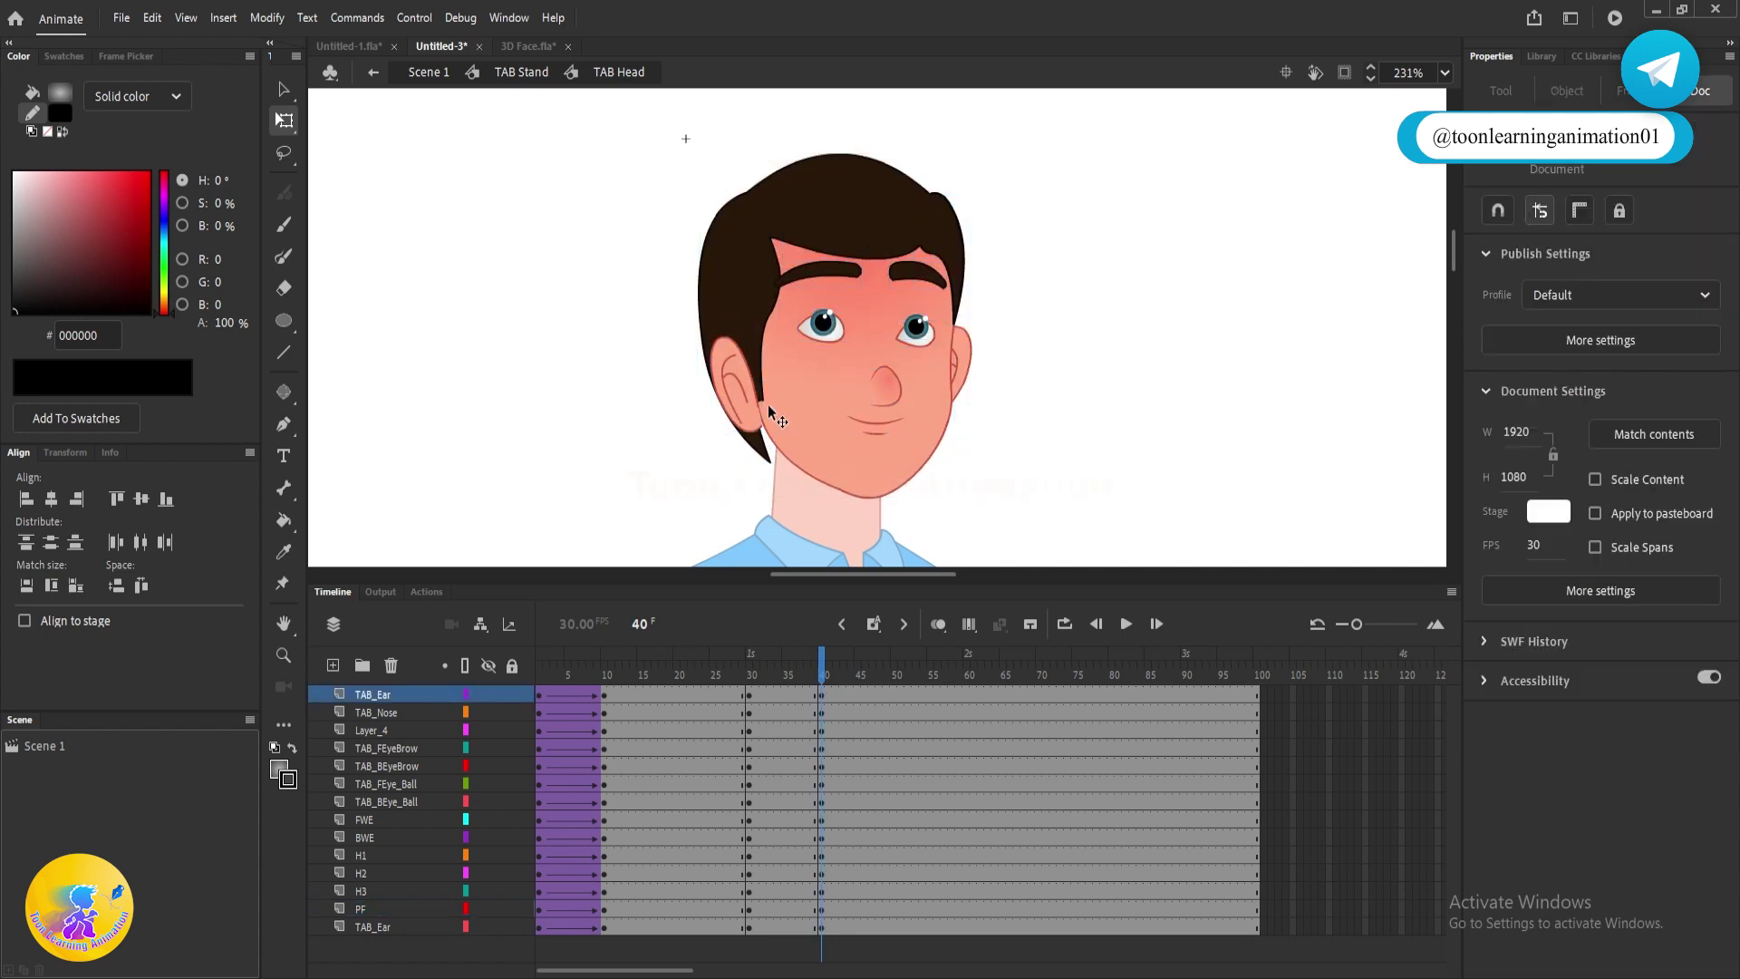
- Skew the near ear vertically so its outer side drops, making it about 45.2 high at about Y 96.95
scroll(737, 403, up, 5)
click(682, 245)
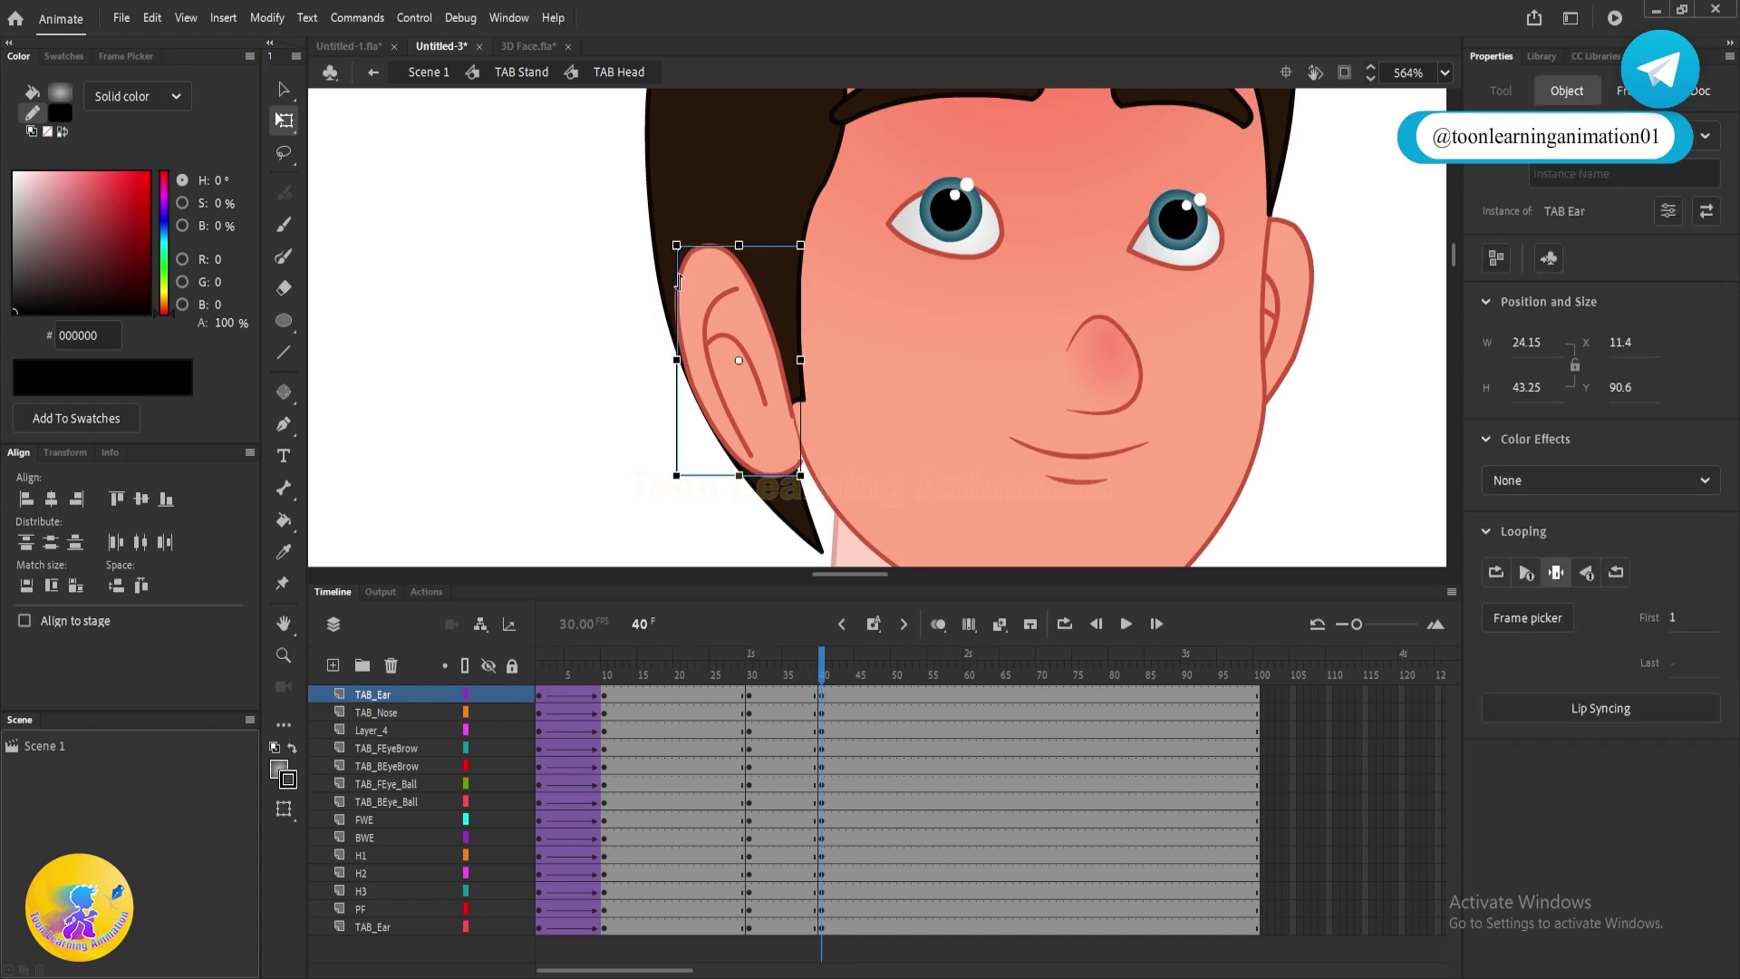
drag(678, 282, 679, 305)
drag(741, 256, 742, 269)
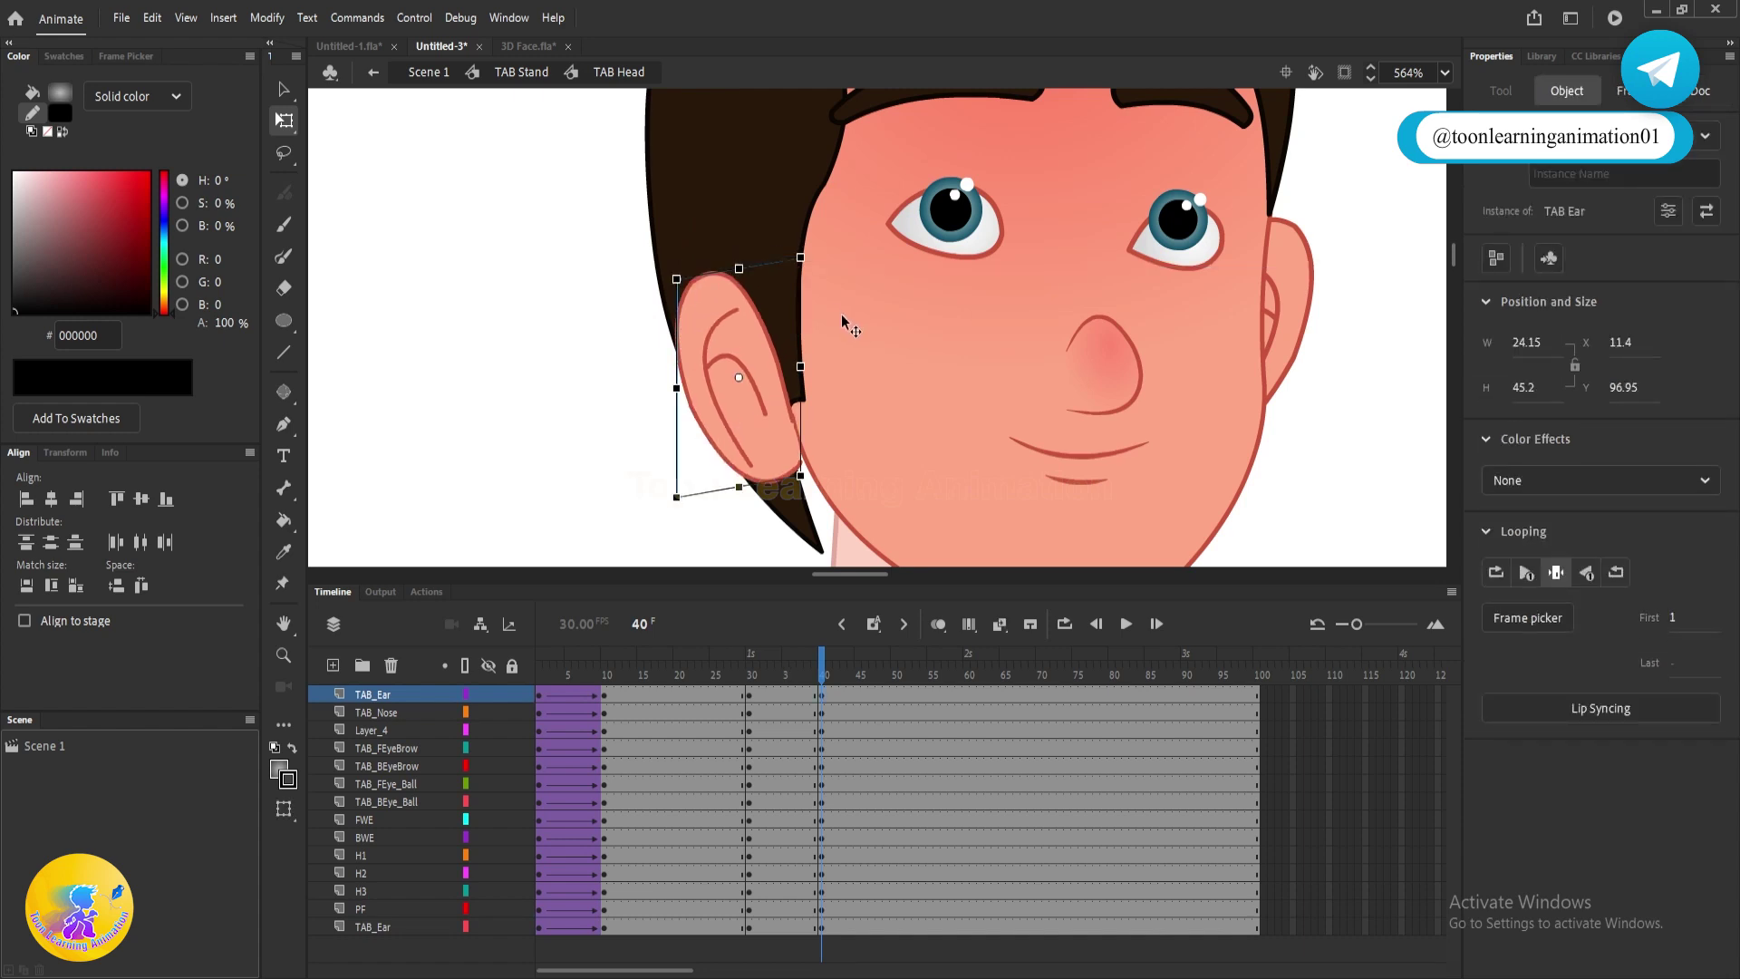
- Skew the side hair H1 toward the jaw to about 44.9 wide and nudge the near ear toward the face
drag(623, 314, 593, 232)
click(498, 400)
click(778, 457)
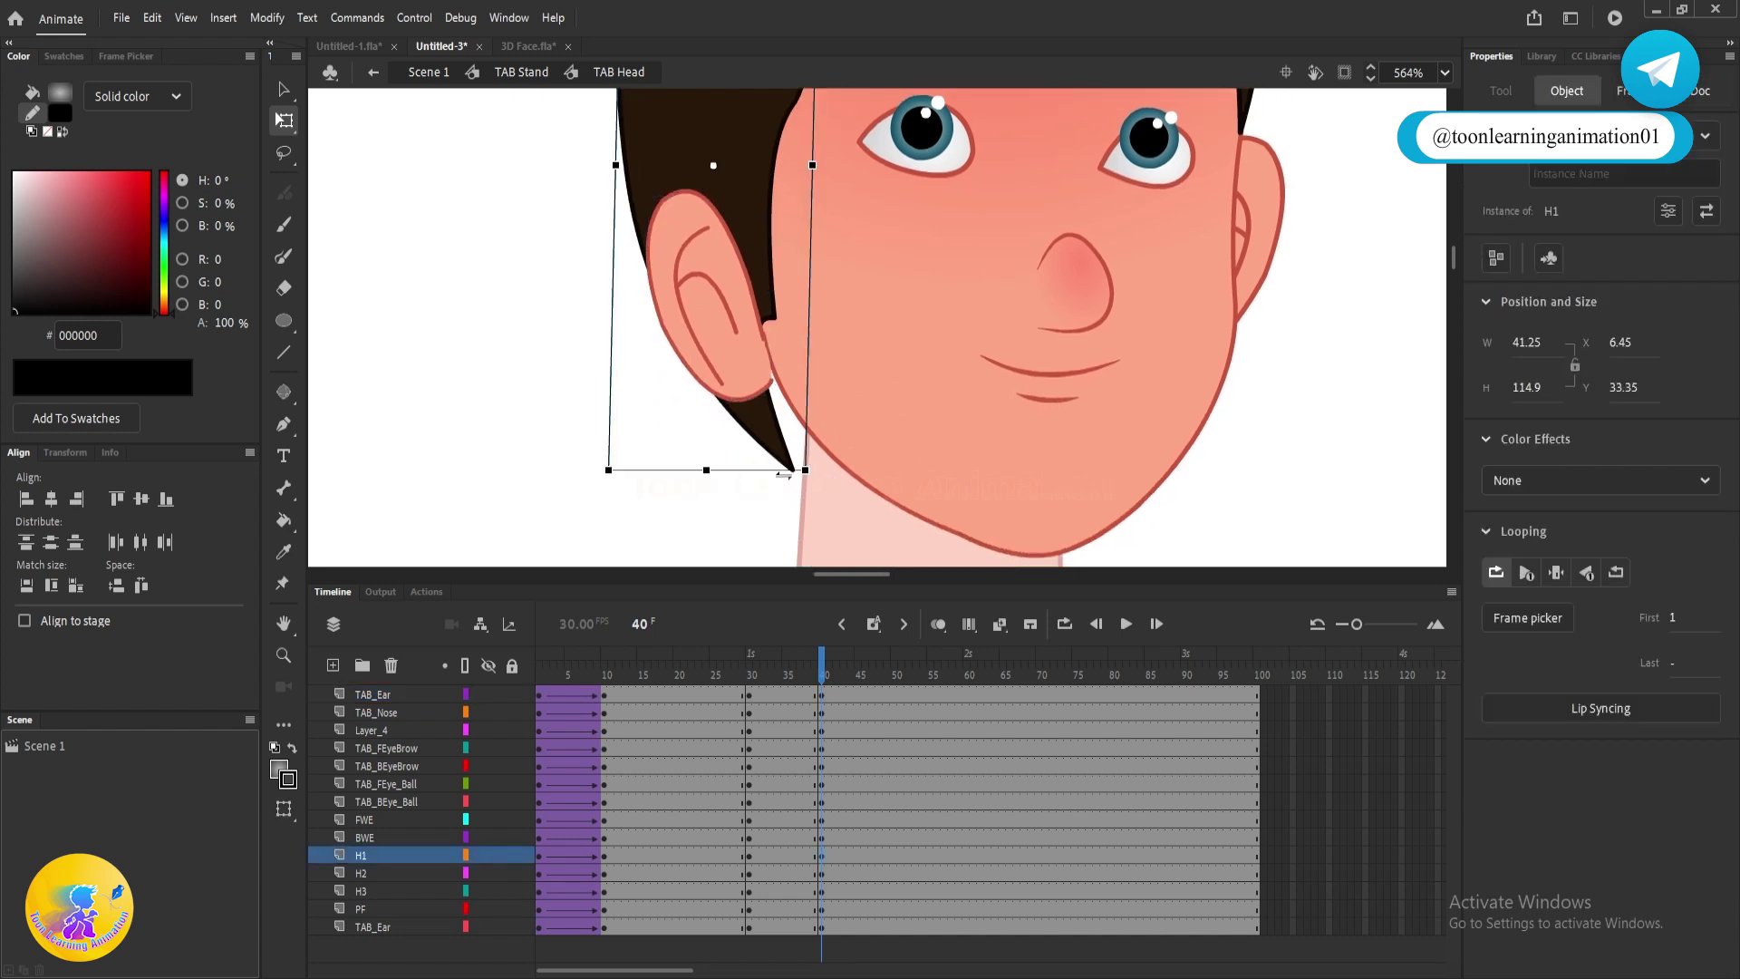
mouse_move(777, 471)
mouse_down()
mouse_move(810, 472)
mouse_move(735, 488)
mouse_move(816, 488)
mouse_move(753, 471)
mouse_up()
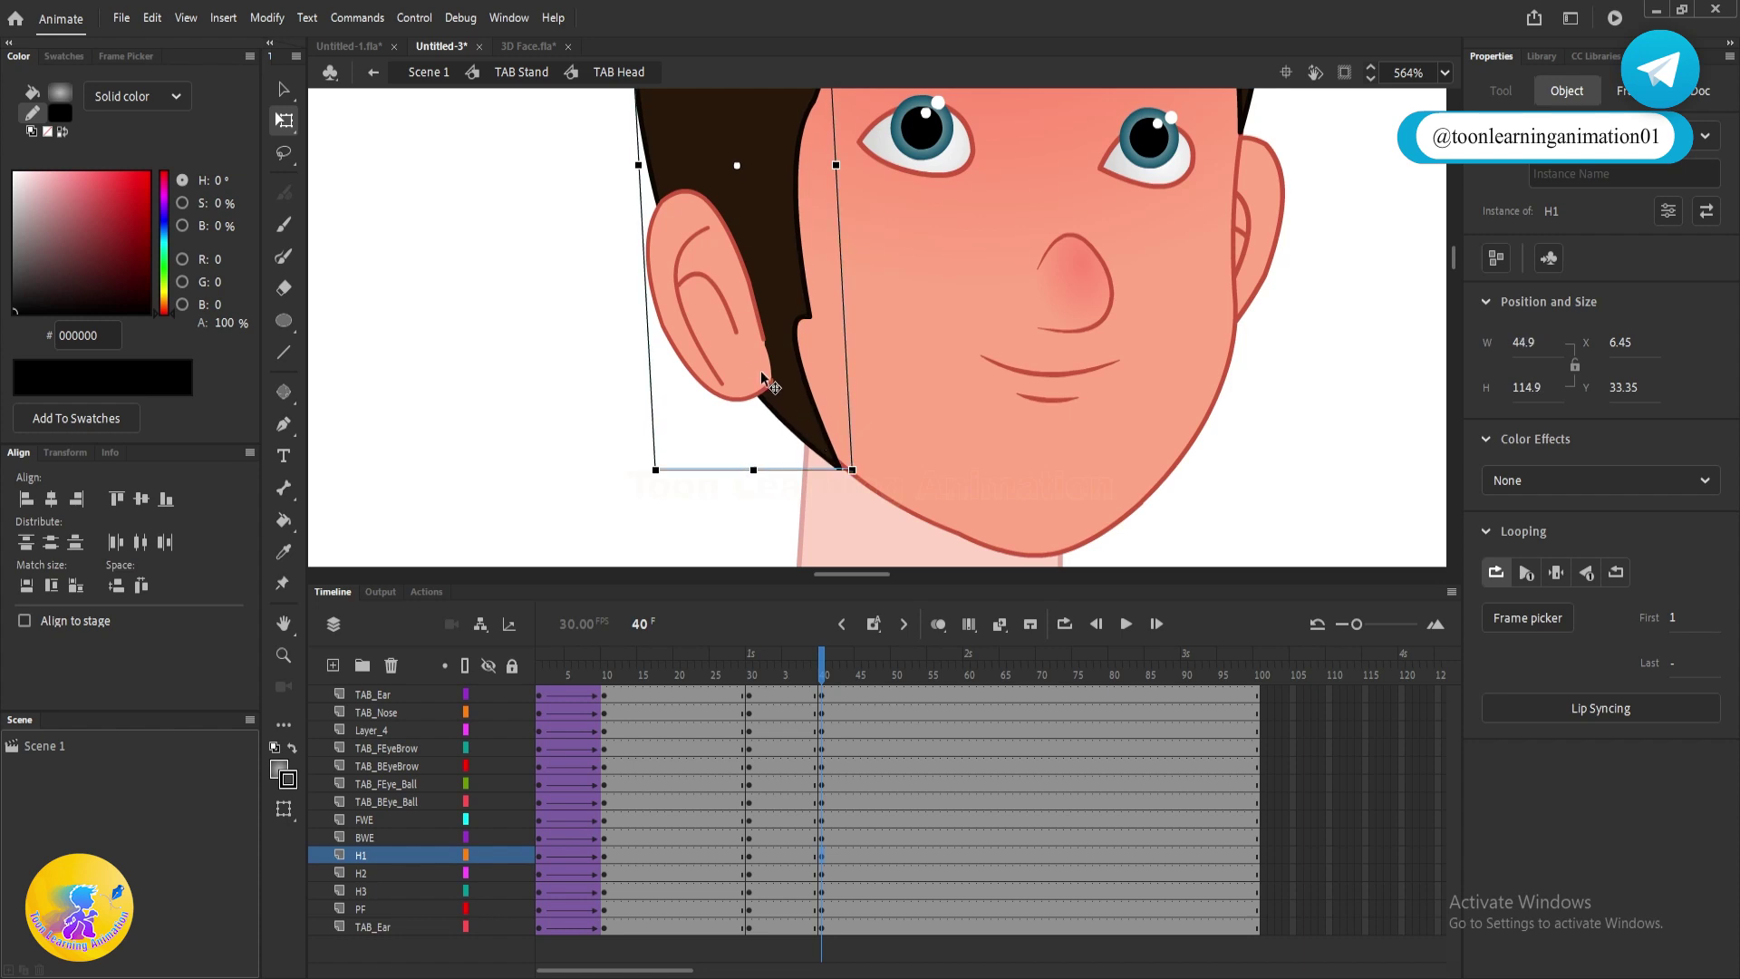
drag(759, 365, 786, 359)
scroll(782, 412, down, 5)
click(1156, 413)
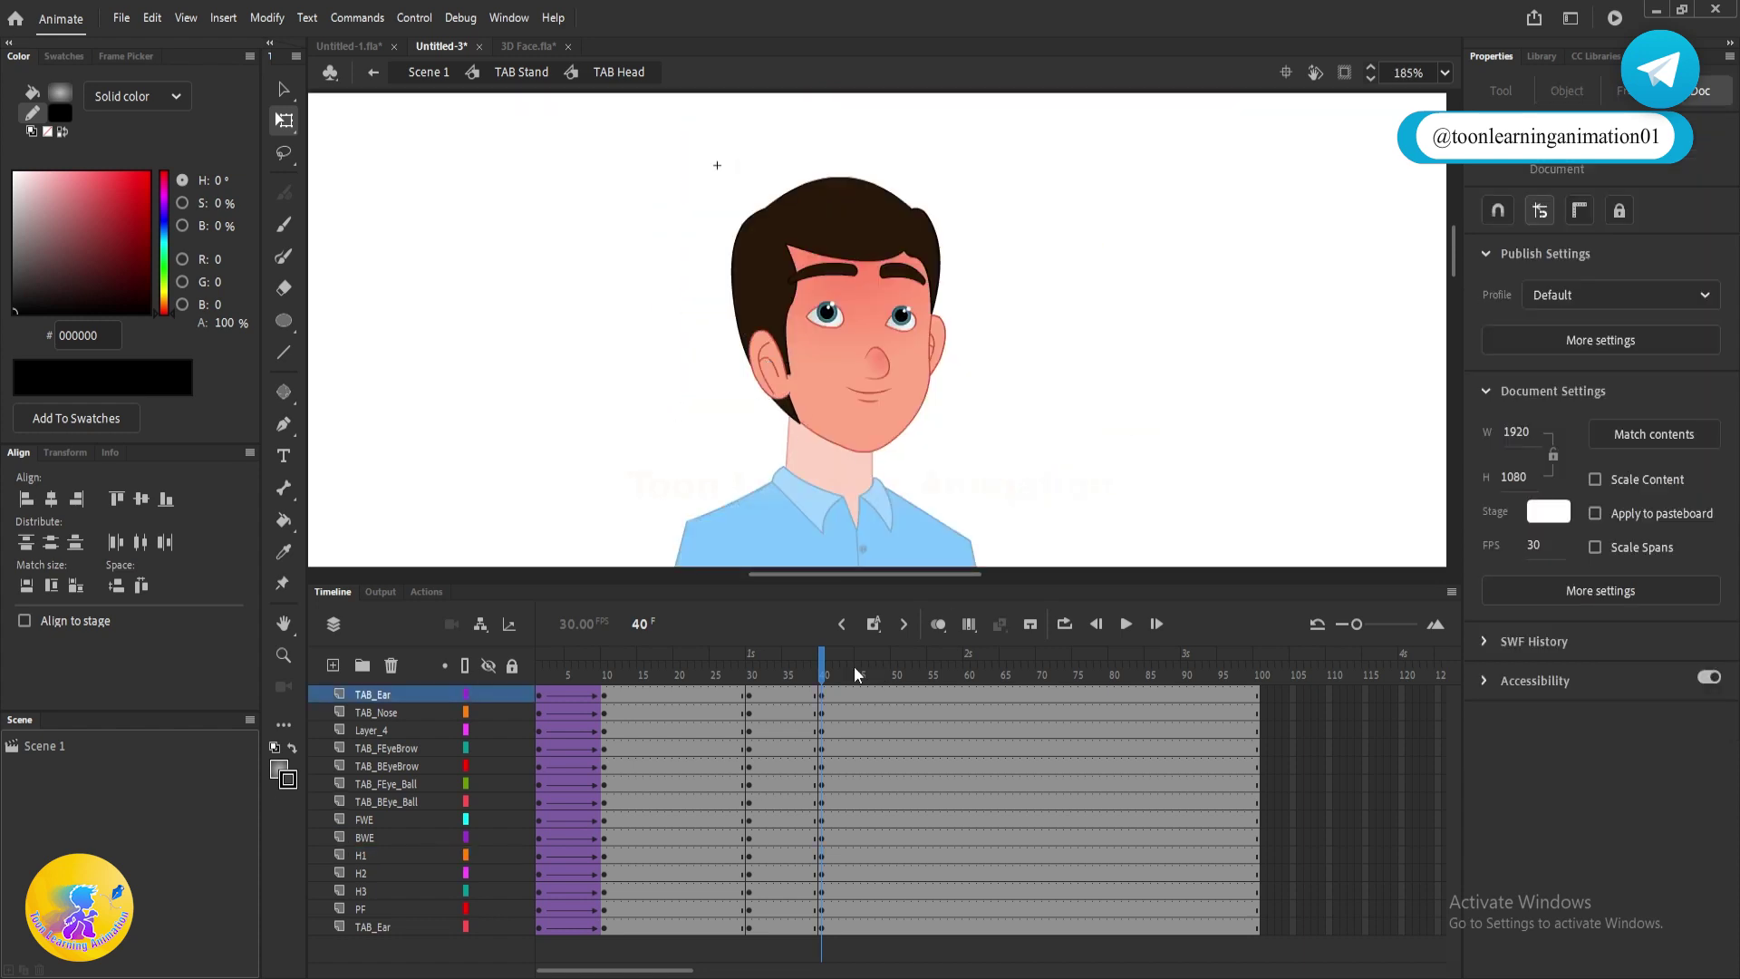
- Compare the pose around frame 40 and lower the far ear to about Y 90 at frame 41
mouse_move(823, 668)
mouse_down()
mouse_move(801, 668)
mouse_move(818, 668)
mouse_up()
click(822, 674)
scroll(943, 386, up, 4)
key(period)
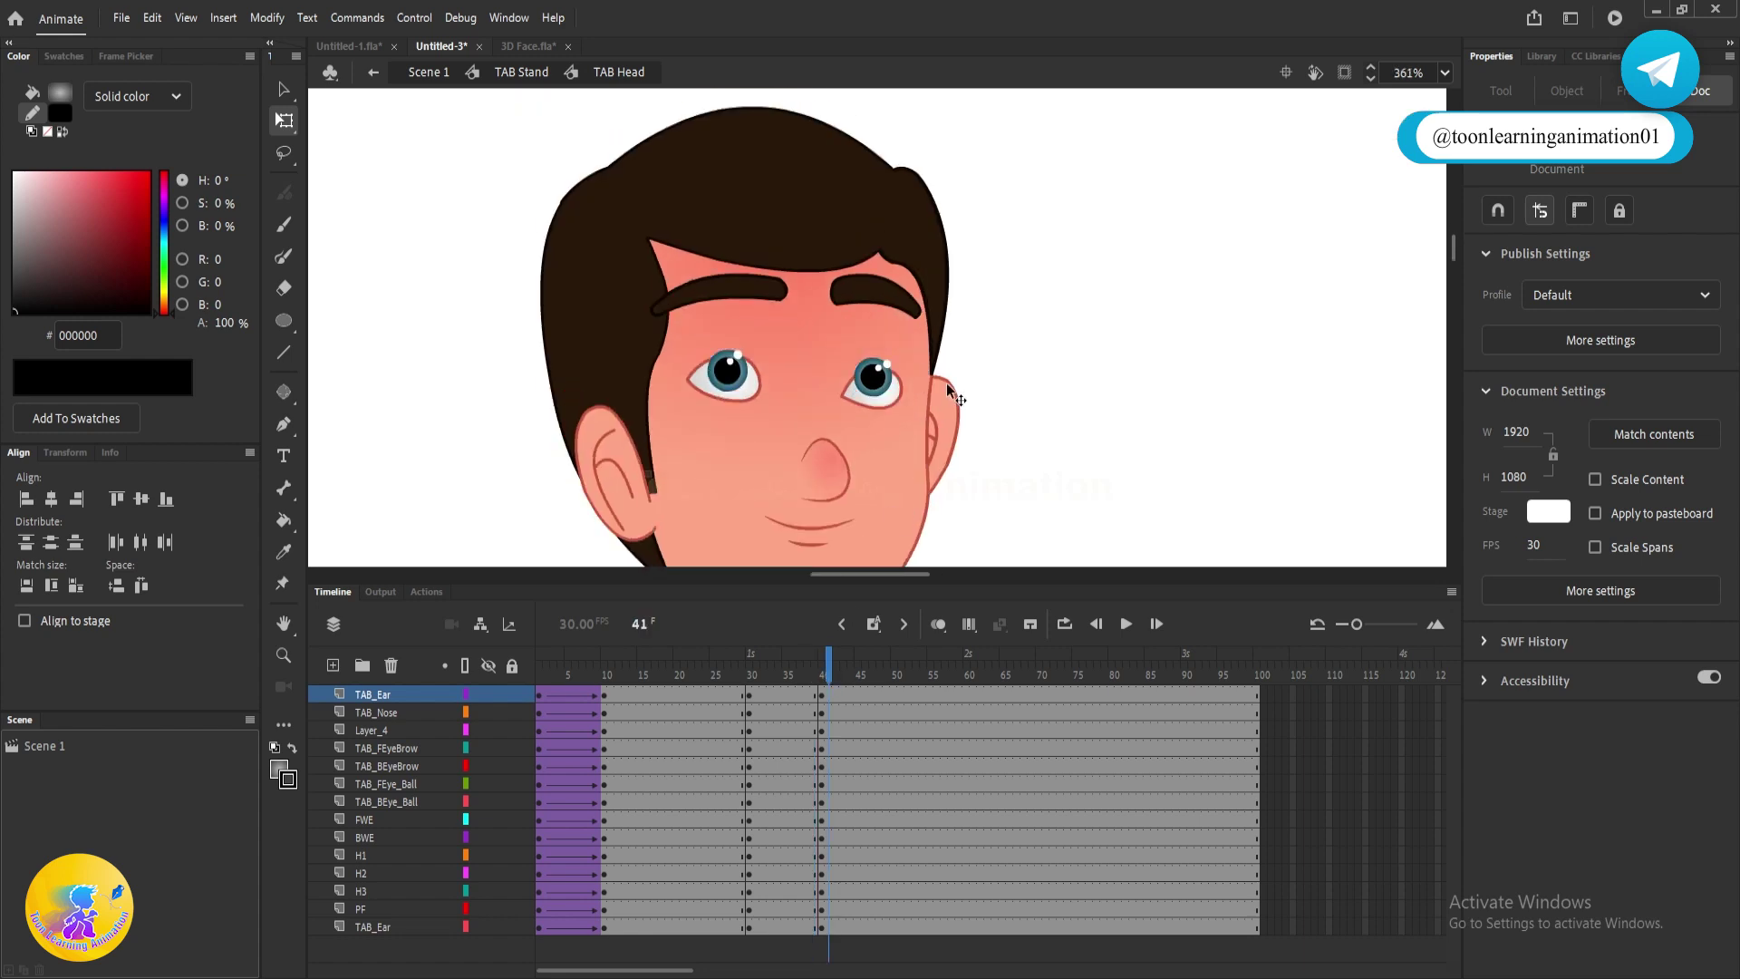
click(948, 392)
drag(949, 412, 949, 424)
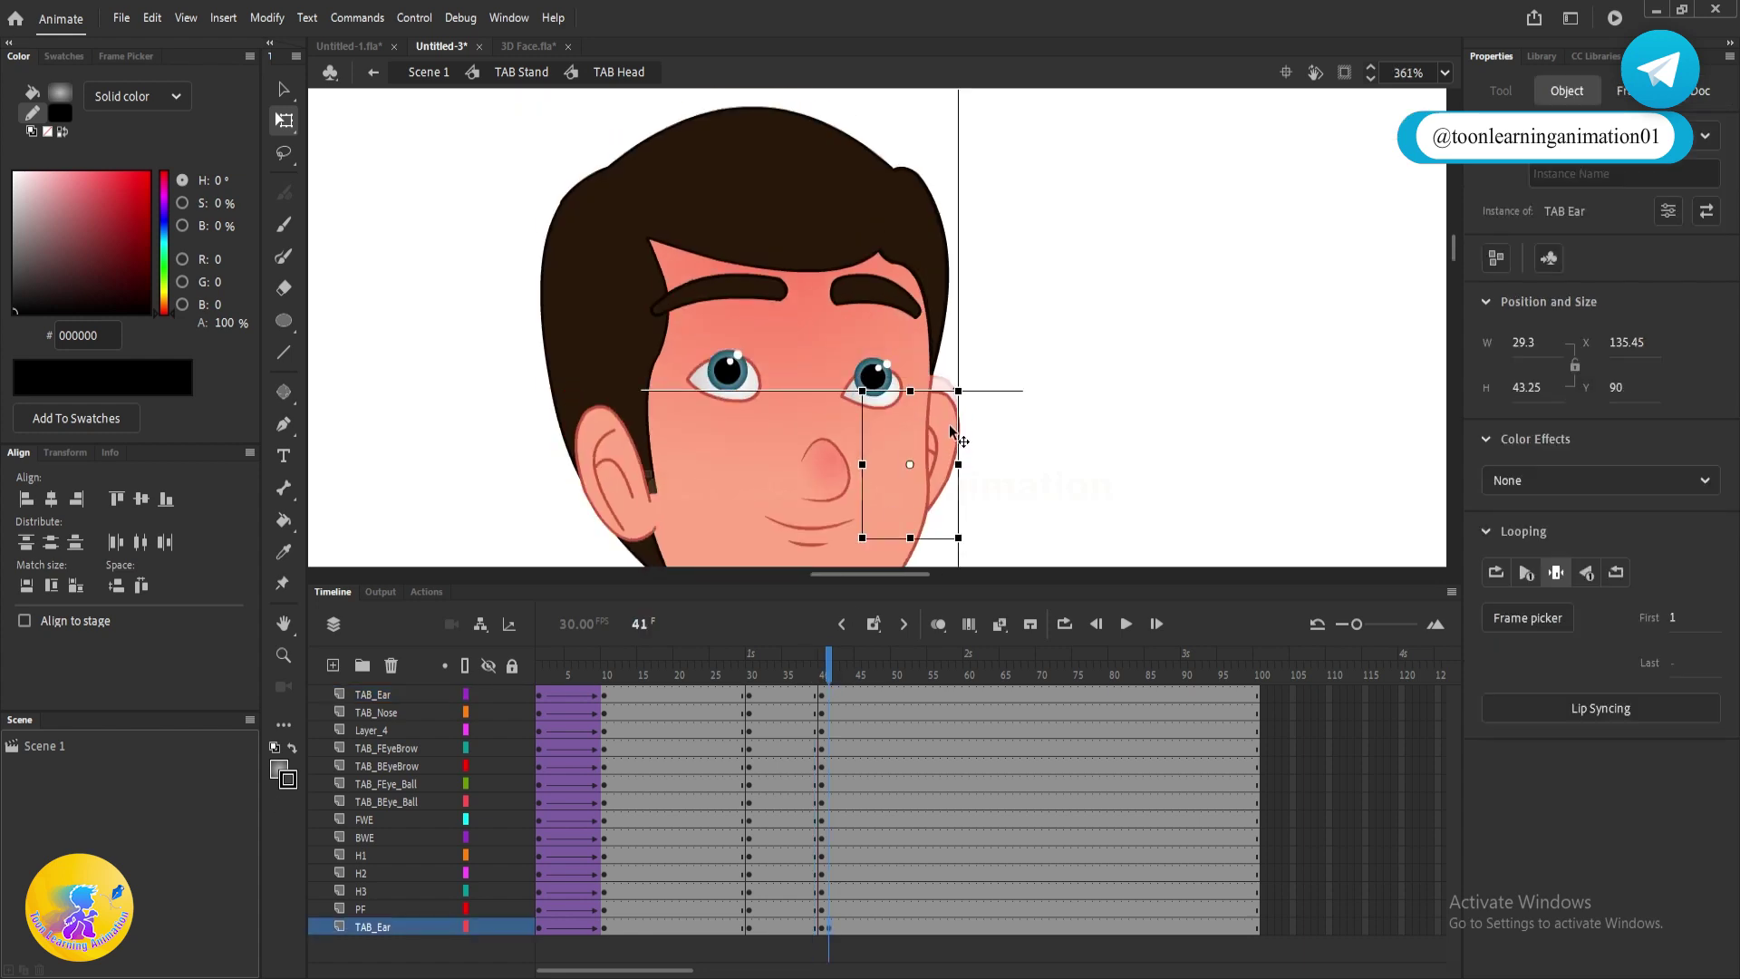
- Squash the top hair H2 from its lower edge to about 44.1 high, exposing more forehead at frame 41
click(1052, 382)
scroll(1021, 240, up, 2)
click(739, 238)
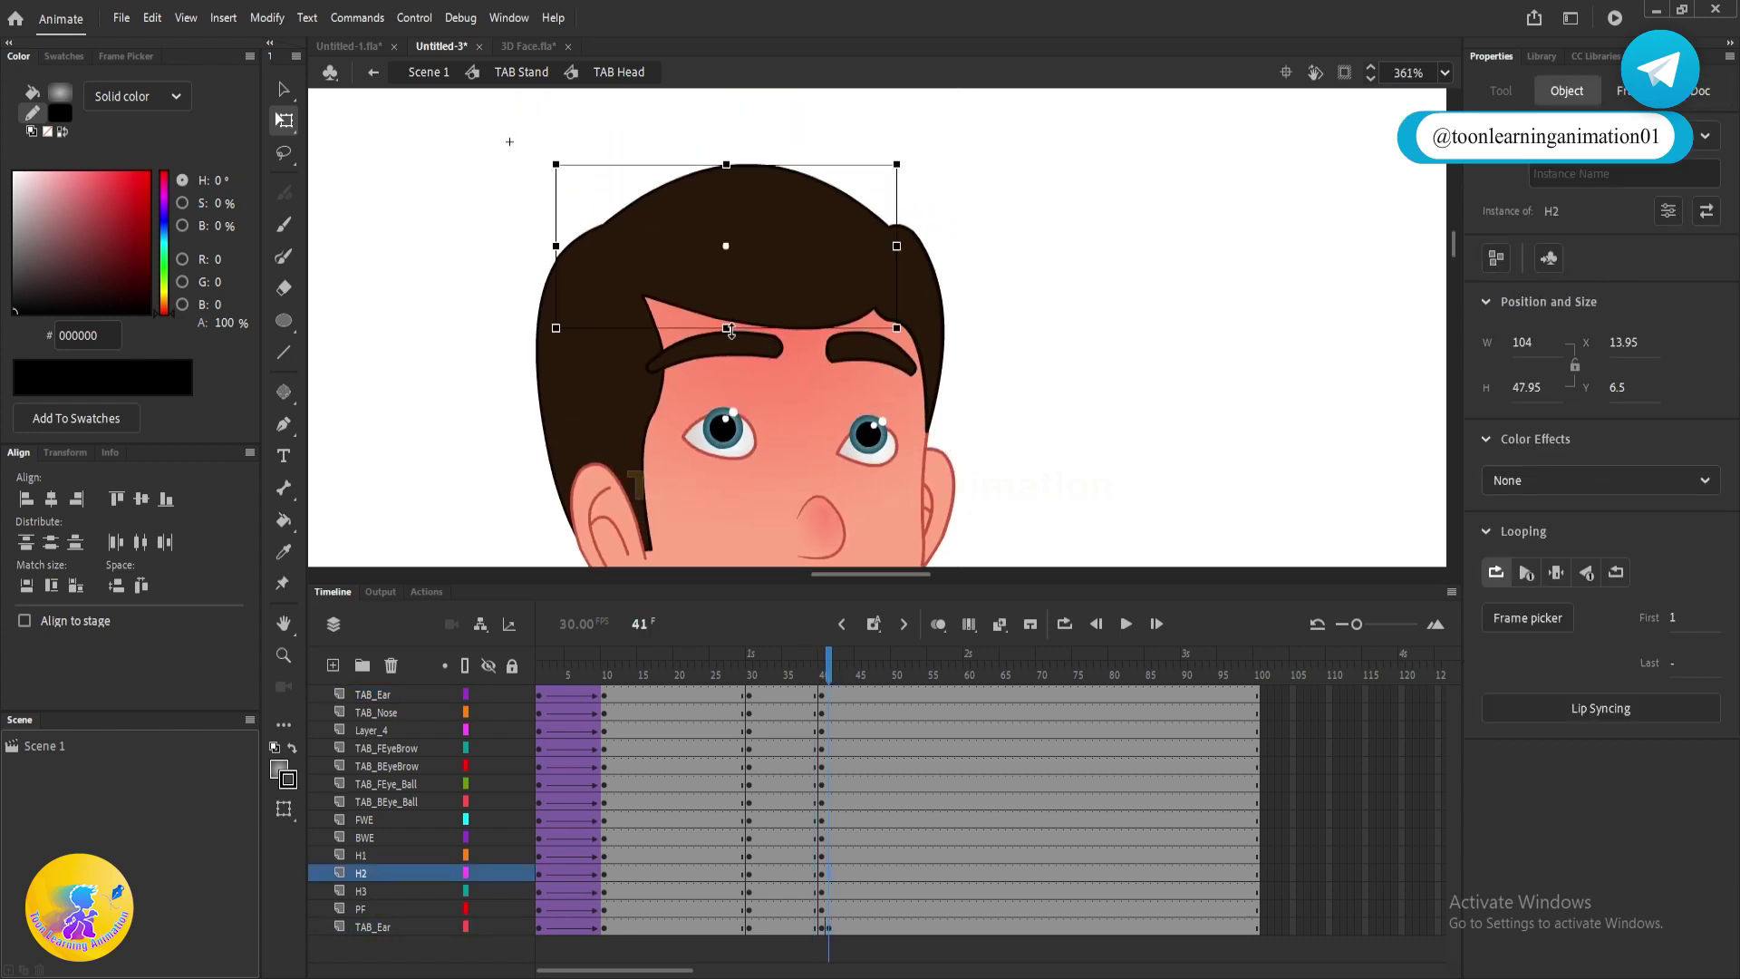
drag(731, 331, 729, 317)
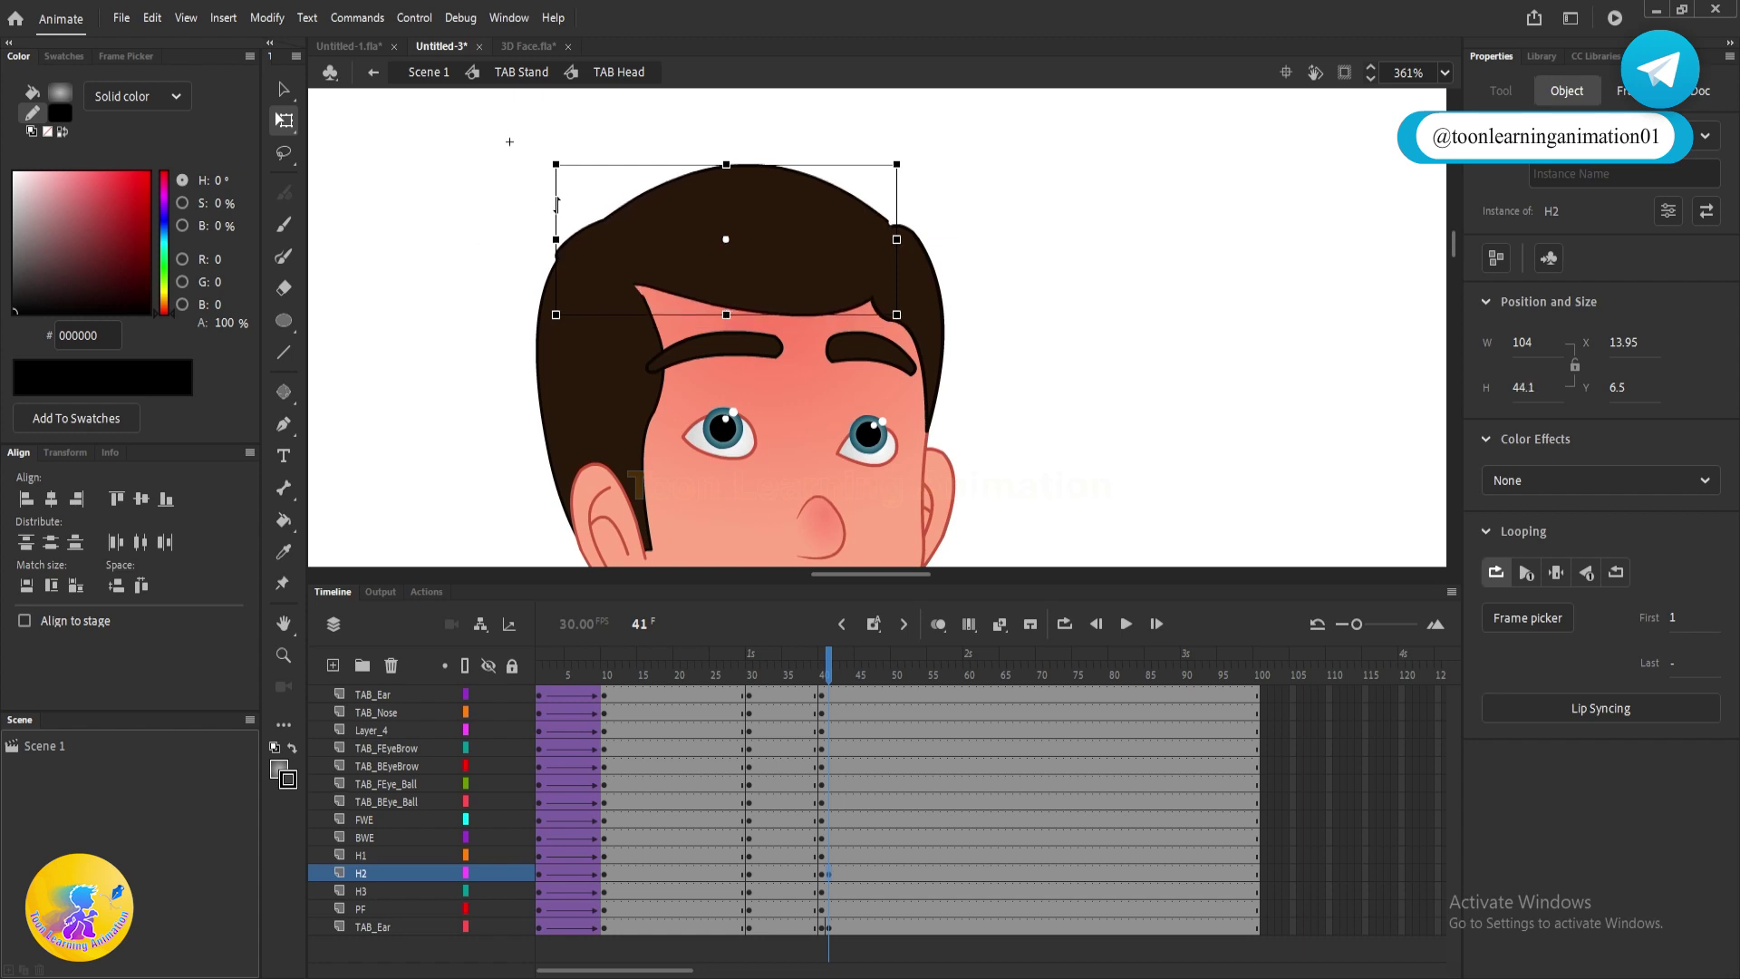
- Skew the far-side hair H3 so its outer edge drops toward the ear, and adjust its upper edge to fit the top hair
click(932, 263)
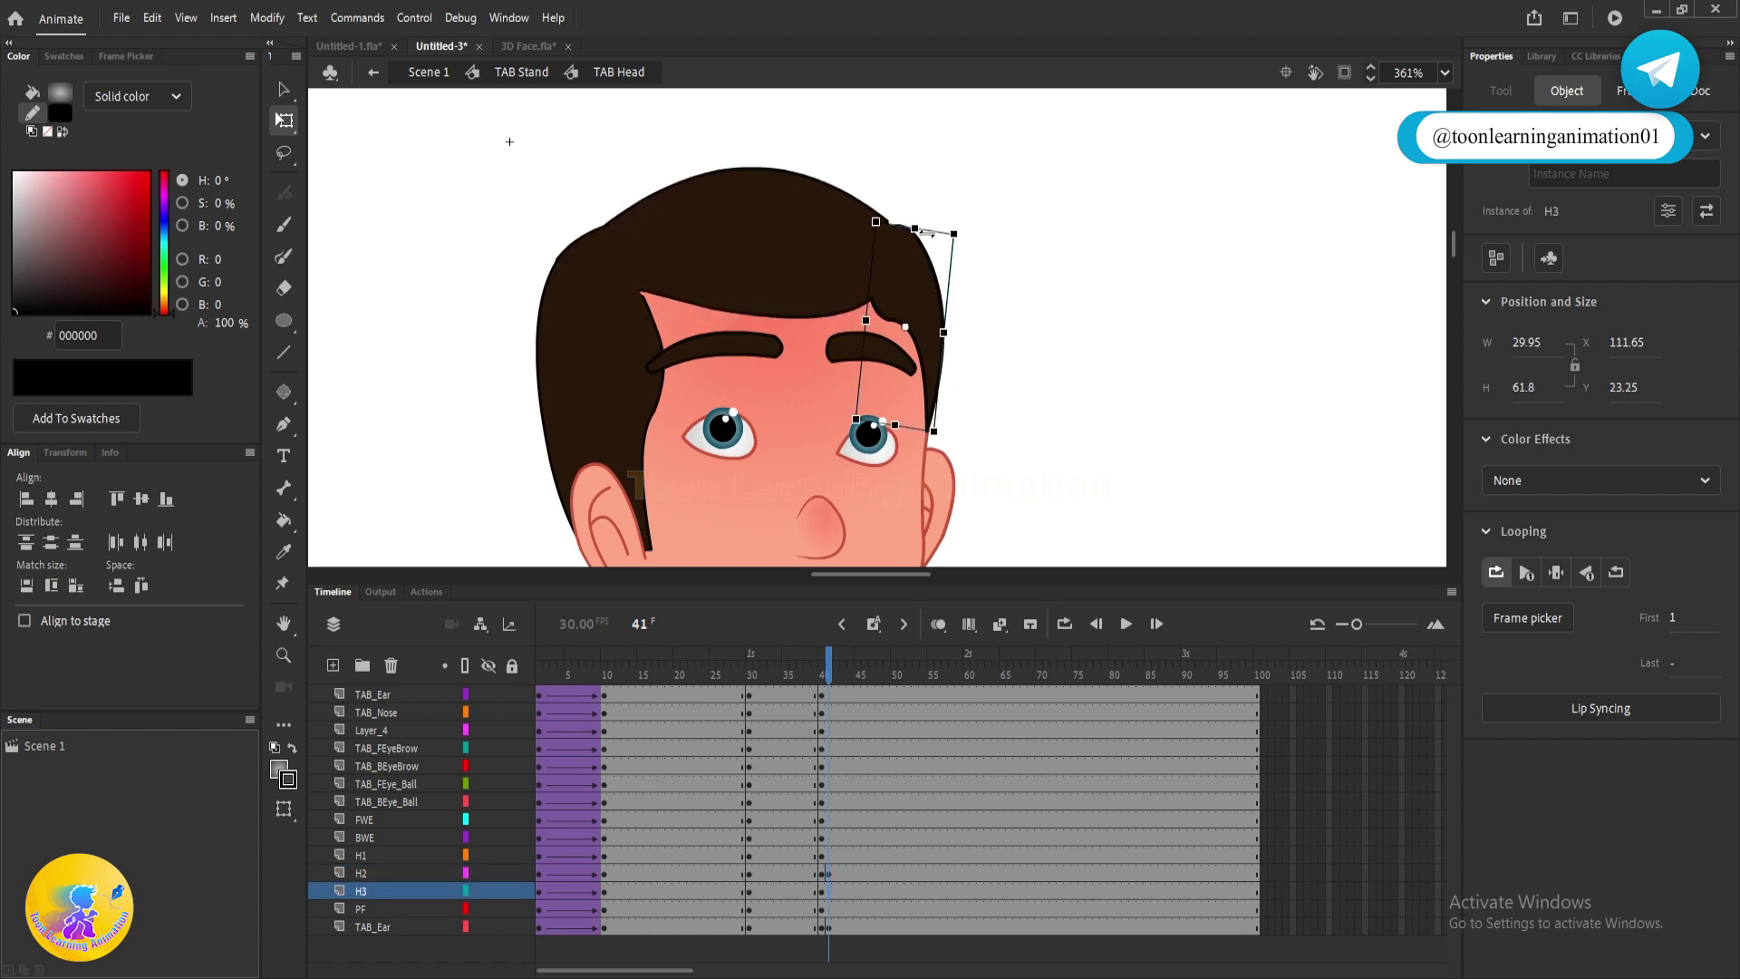
drag(949, 283, 947, 298)
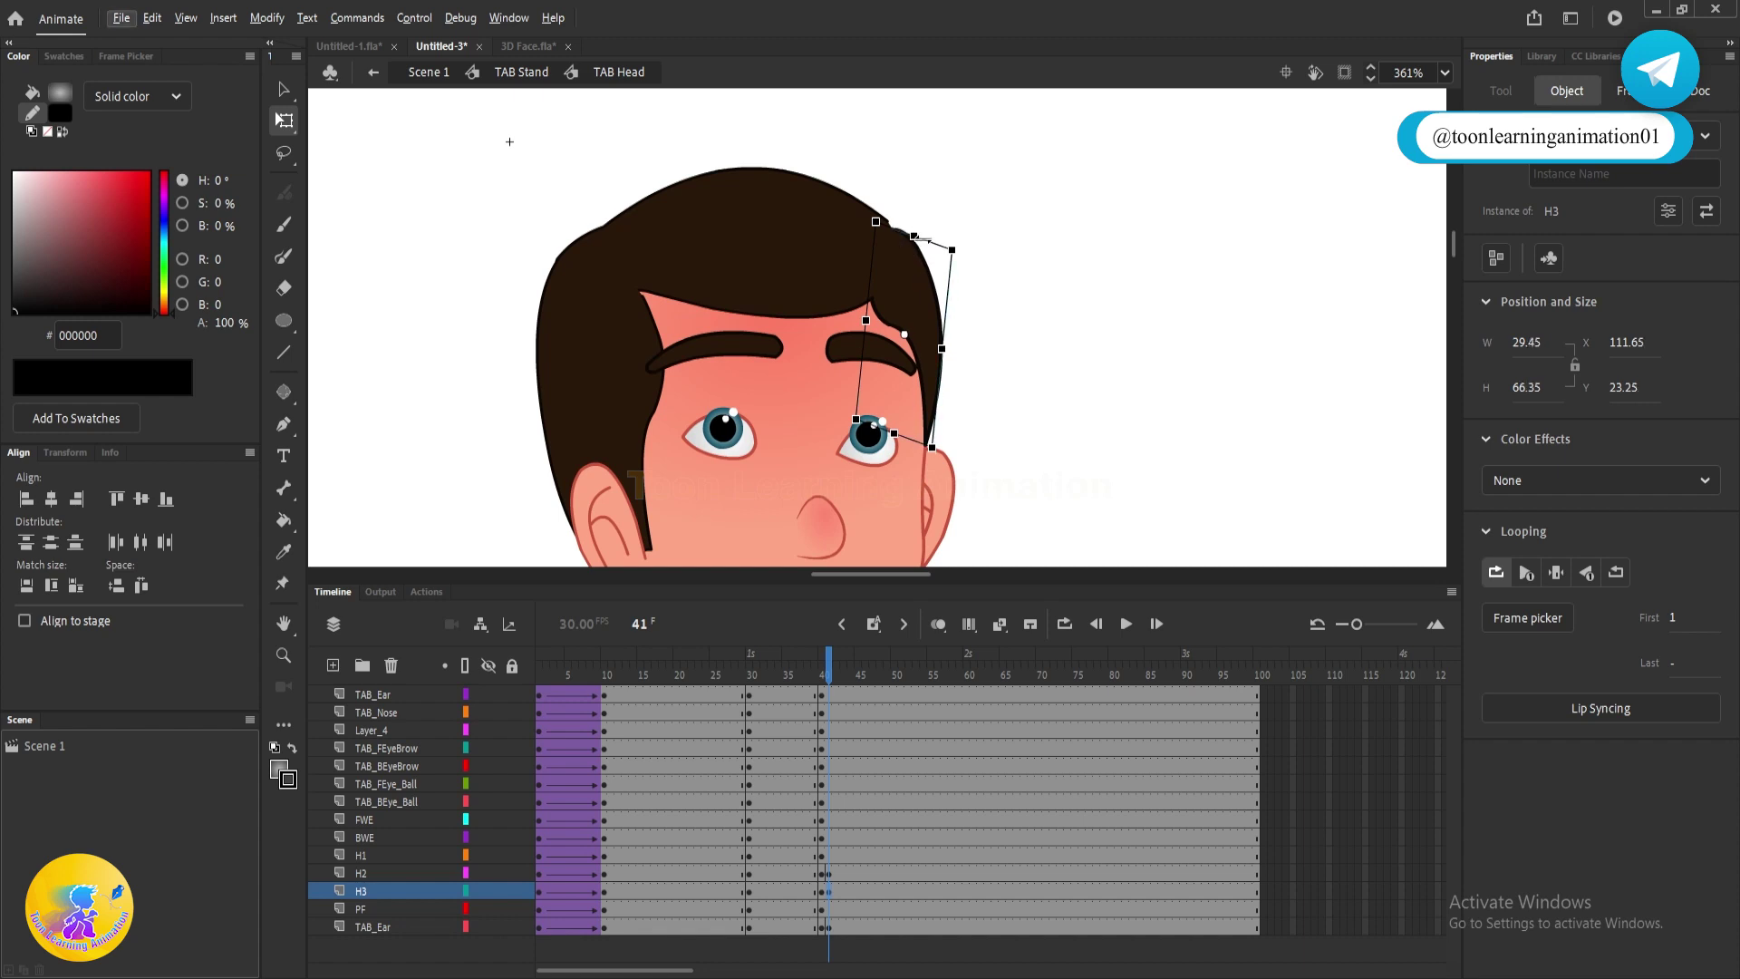
drag(913, 236, 915, 229)
click(1091, 267)
scroll(1101, 281, down, 3)
drag(1142, 355, 1042, 324)
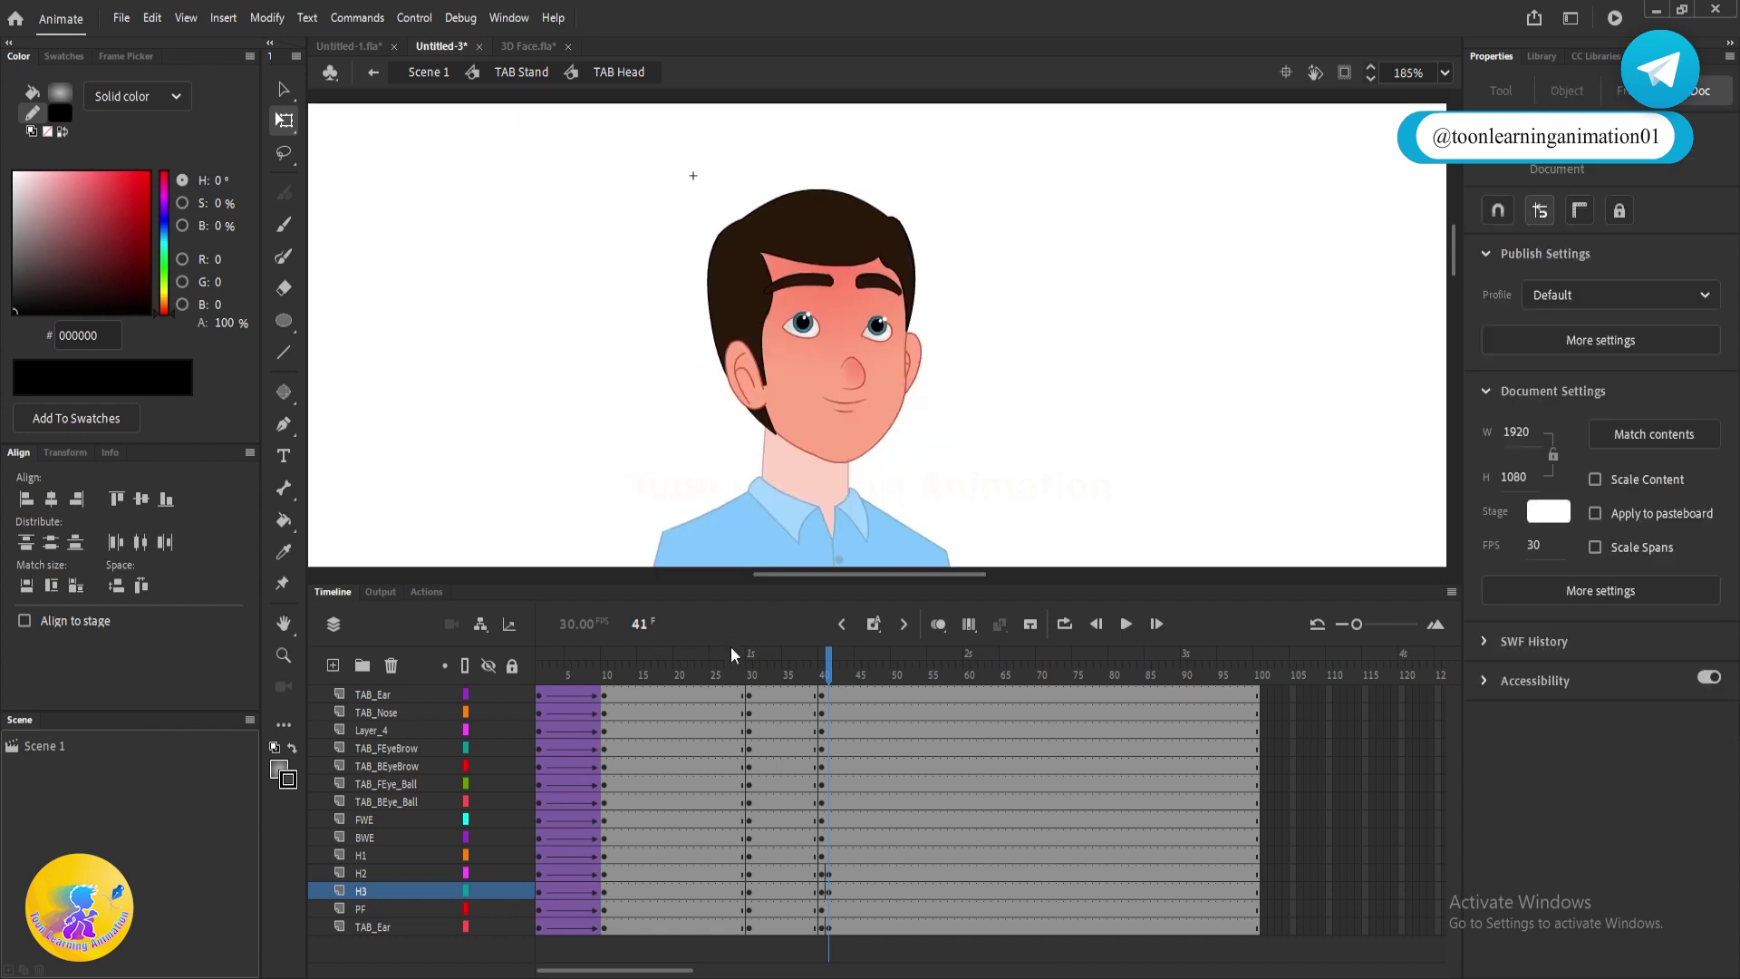
- Create classic tweens on all head layers between the frame 30 and frame 40 keyframes
scroll(868, 330, up, 5)
click(868, 330)
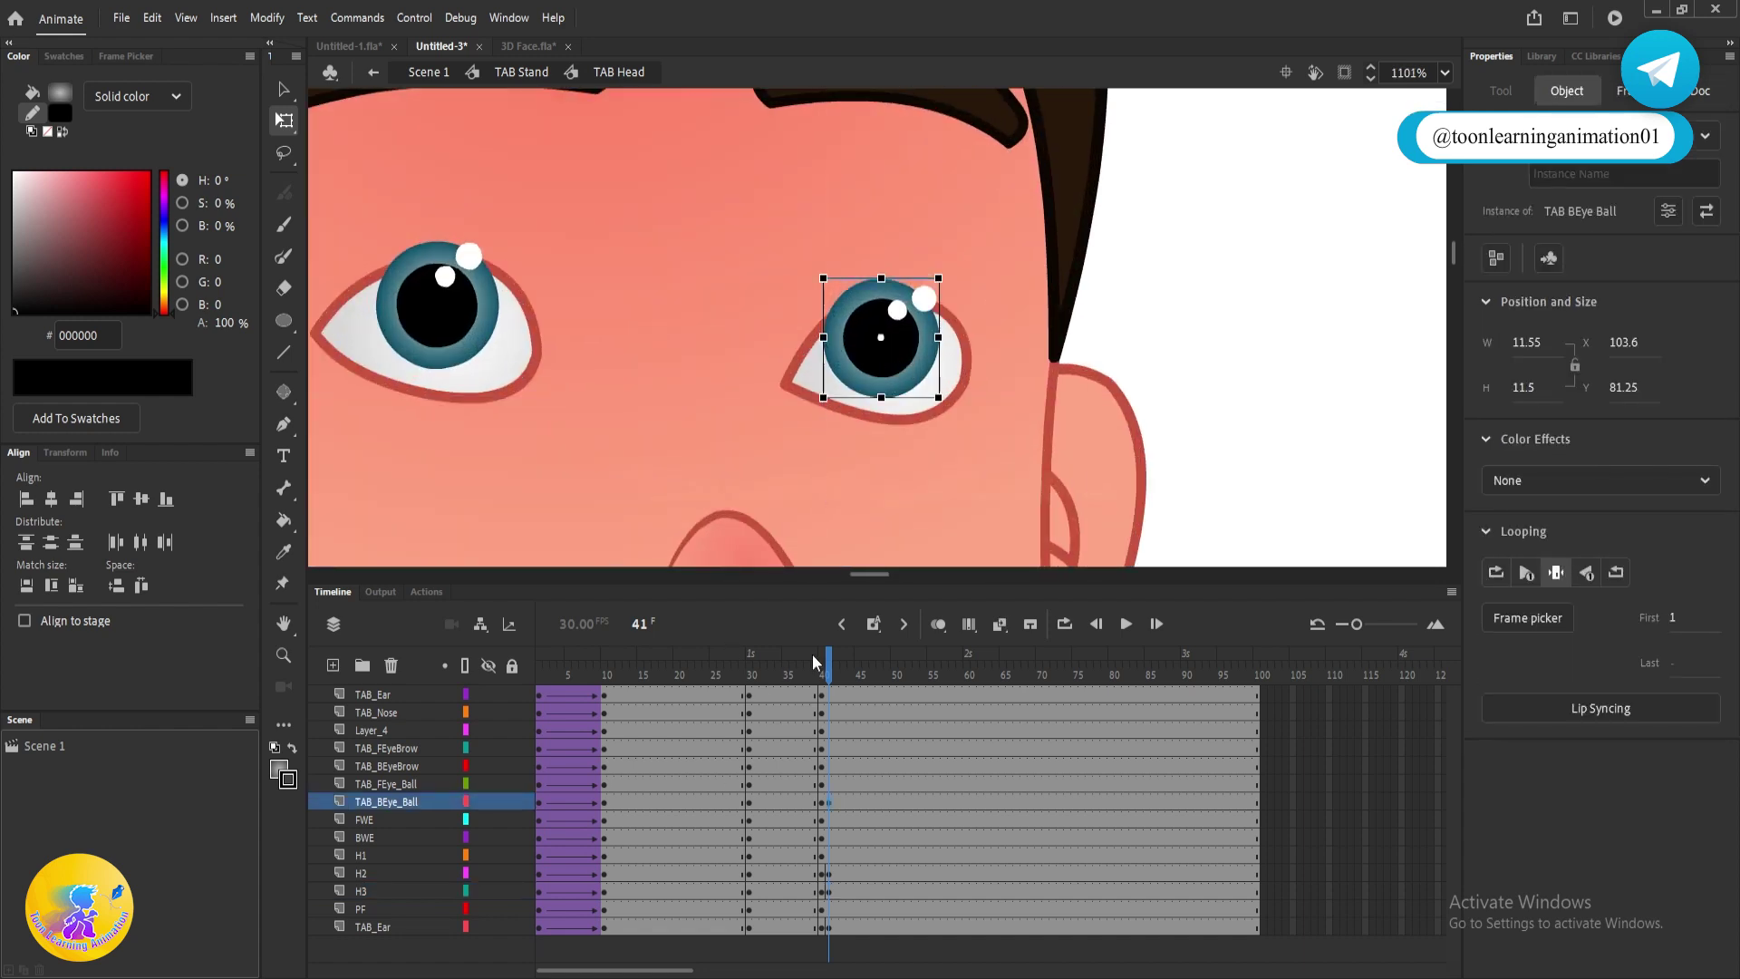
drag(782, 696, 797, 932)
right_click(798, 932)
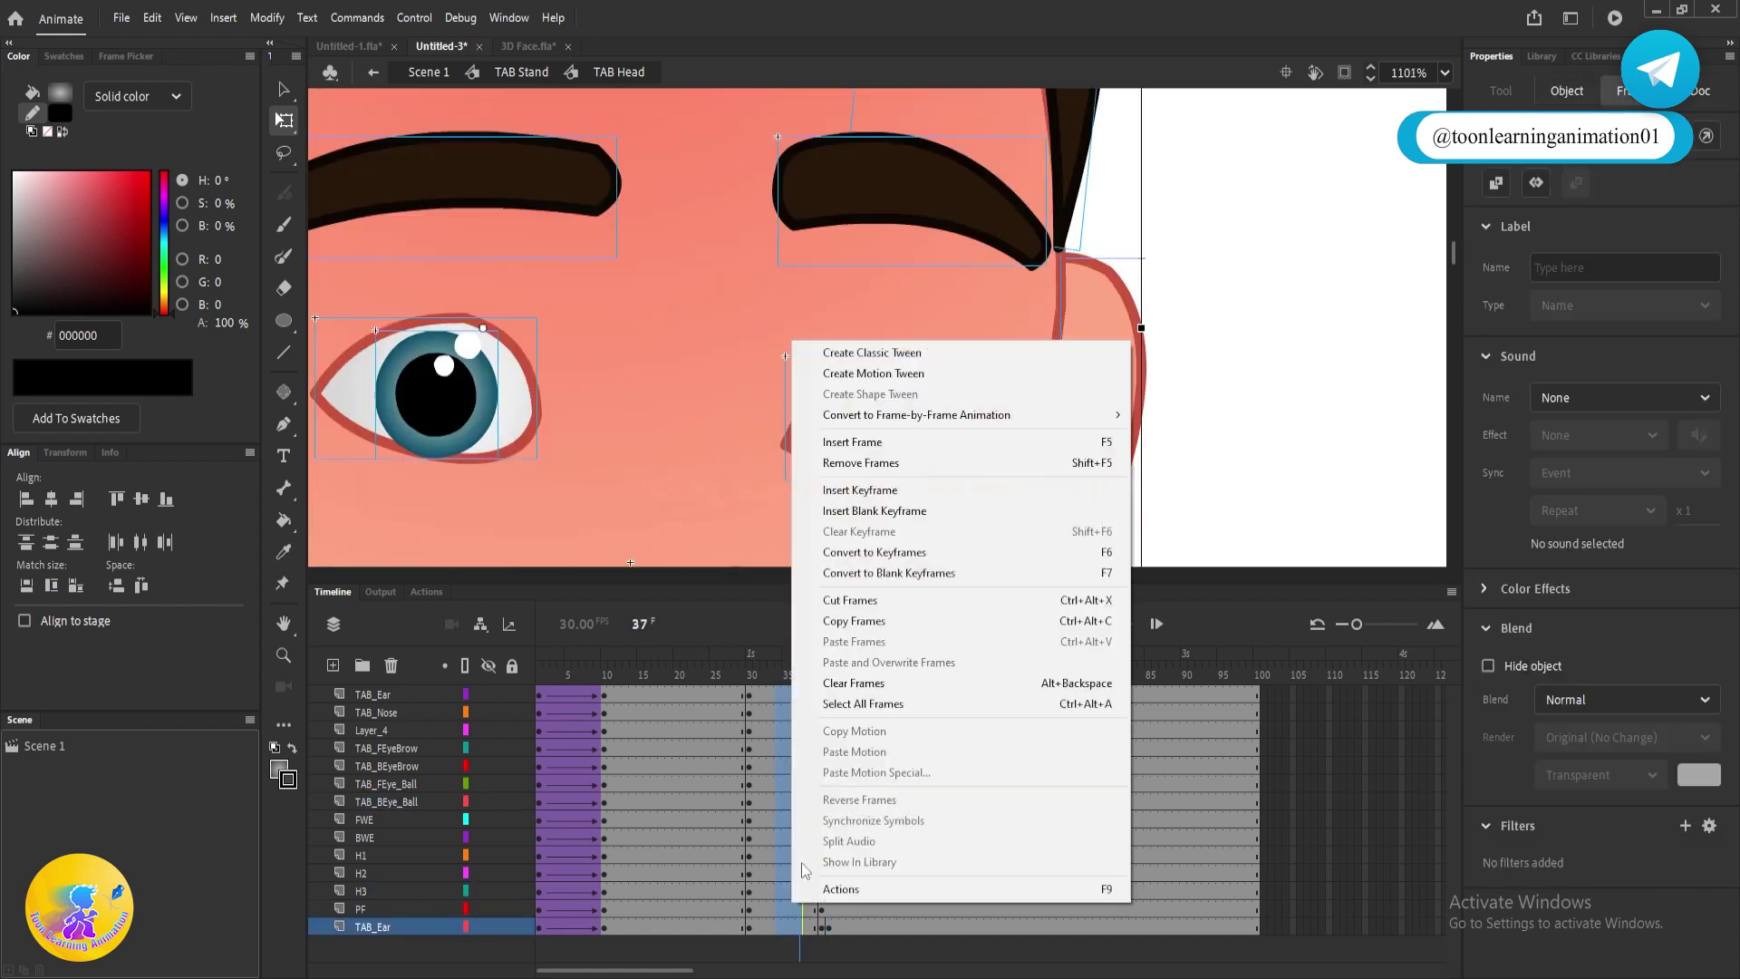
click(852, 353)
- Remove one frame at frame 40 from all layers so the frame 41 corrections move to frame 40
click(822, 802)
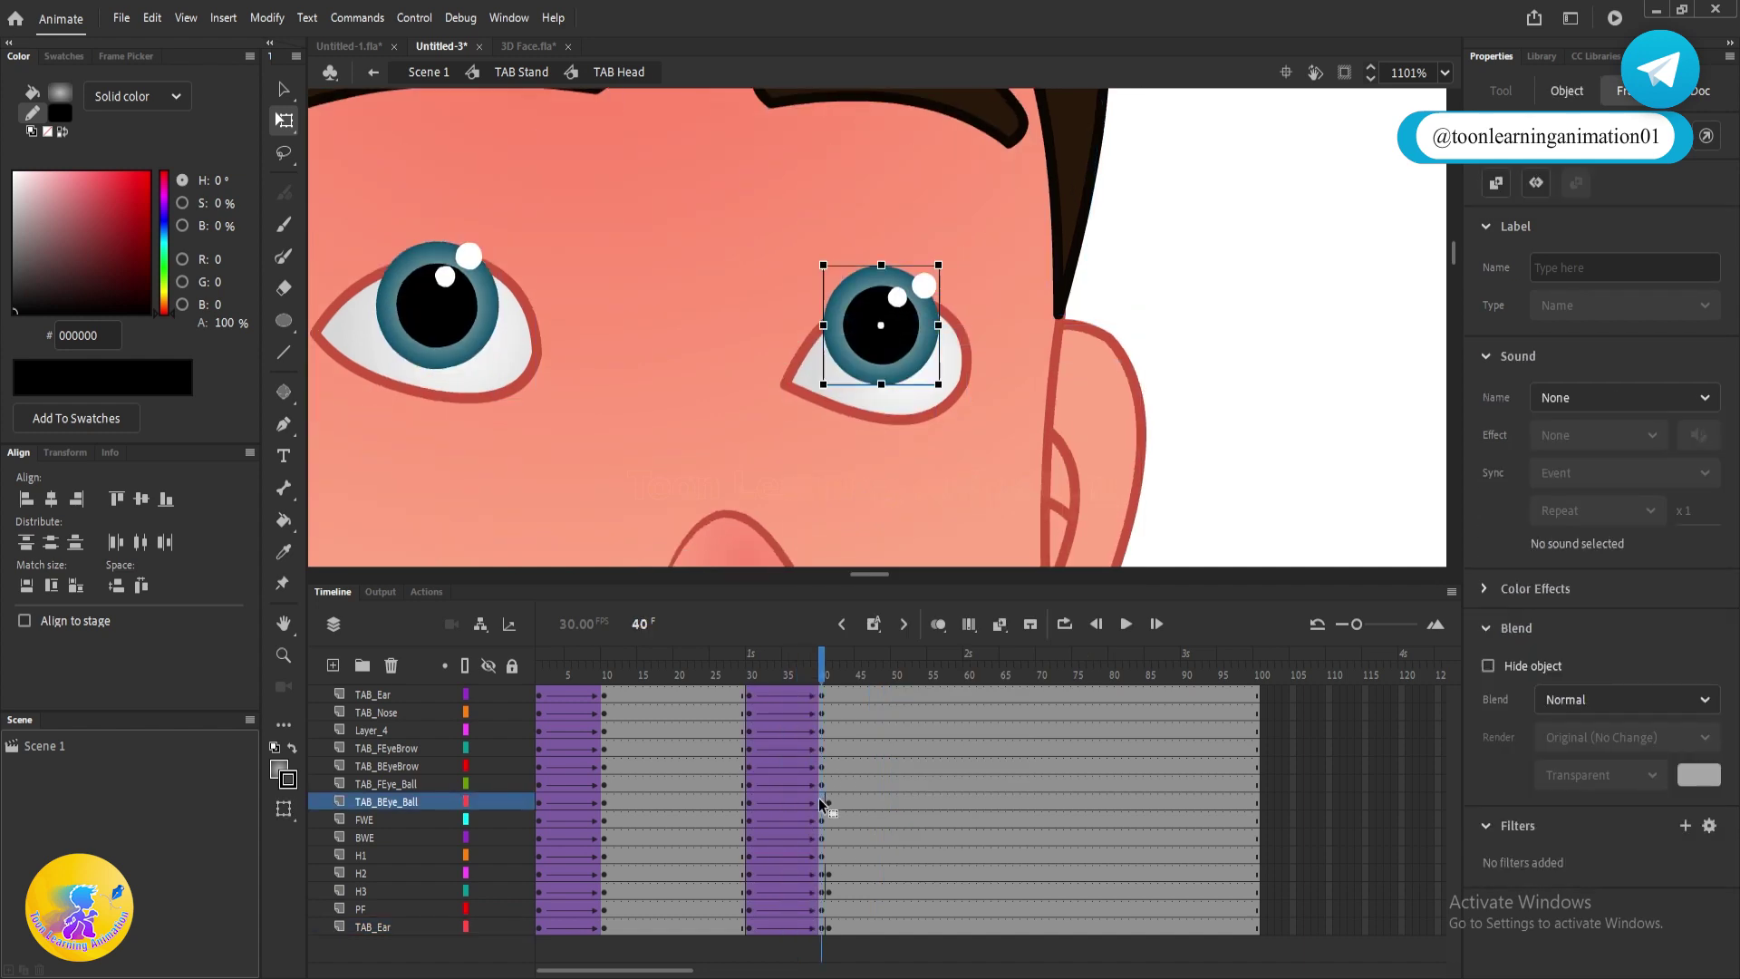
click(823, 669)
key(shift+F5)
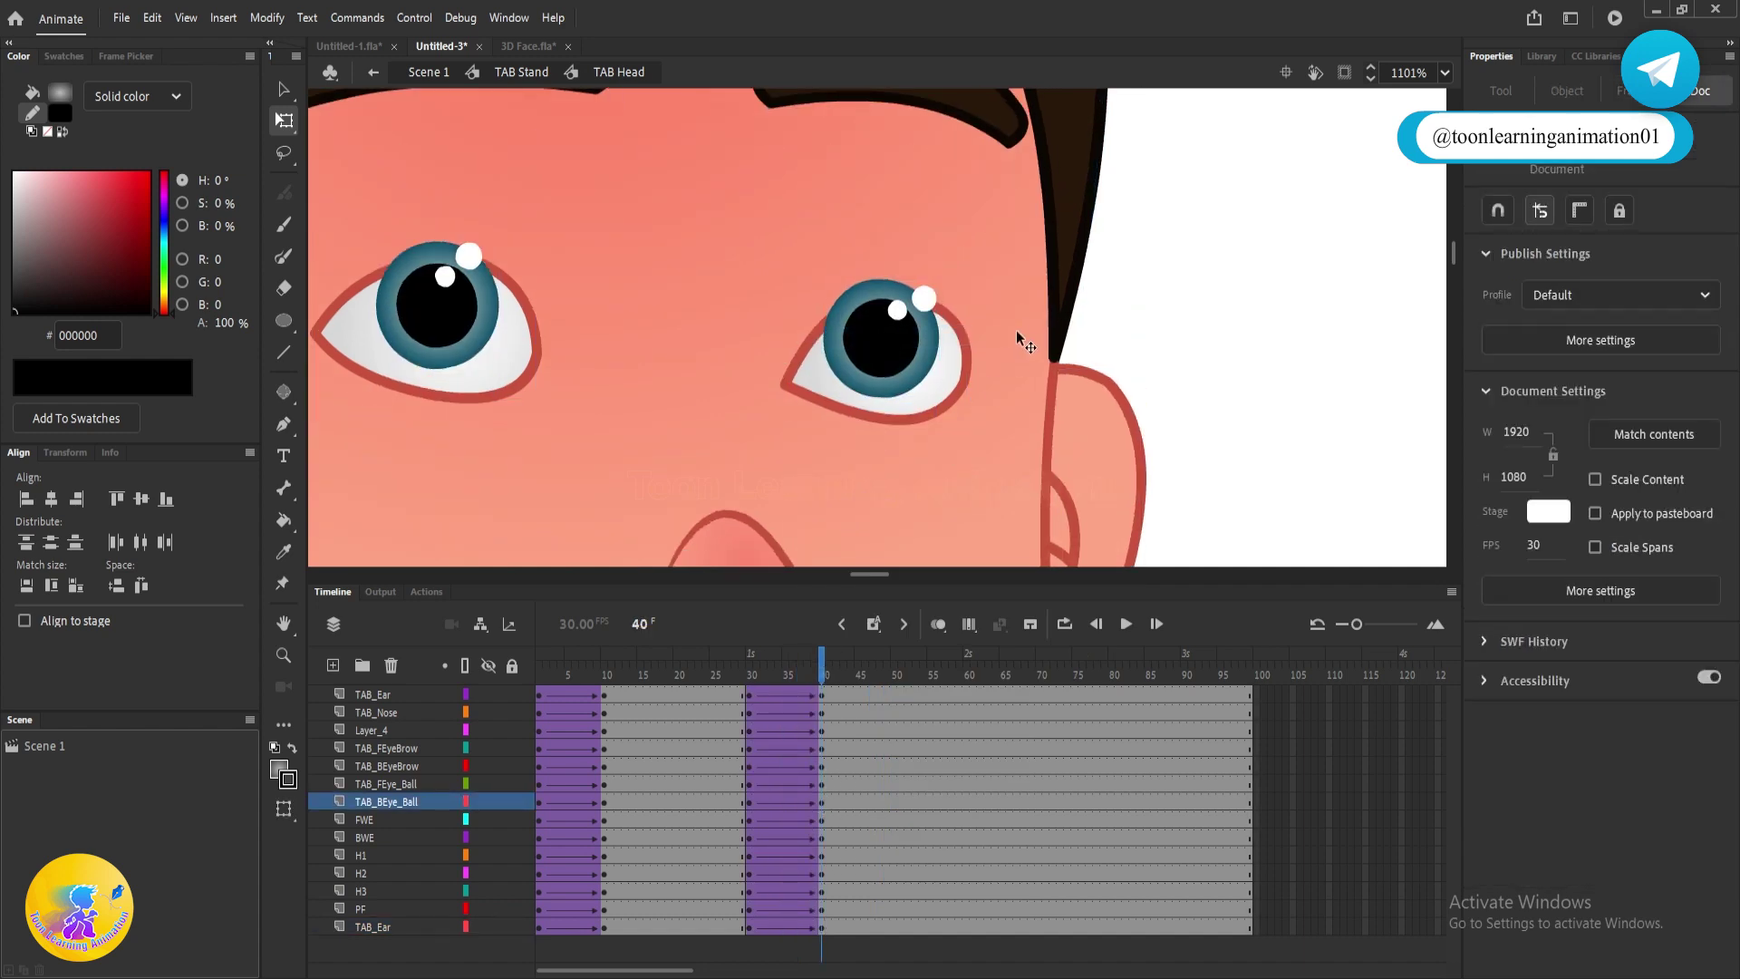
- Play the animation from about frame 21 to check the tweened upward look
scroll(1024, 343, down, 3)
click(683, 668)
key(Return)
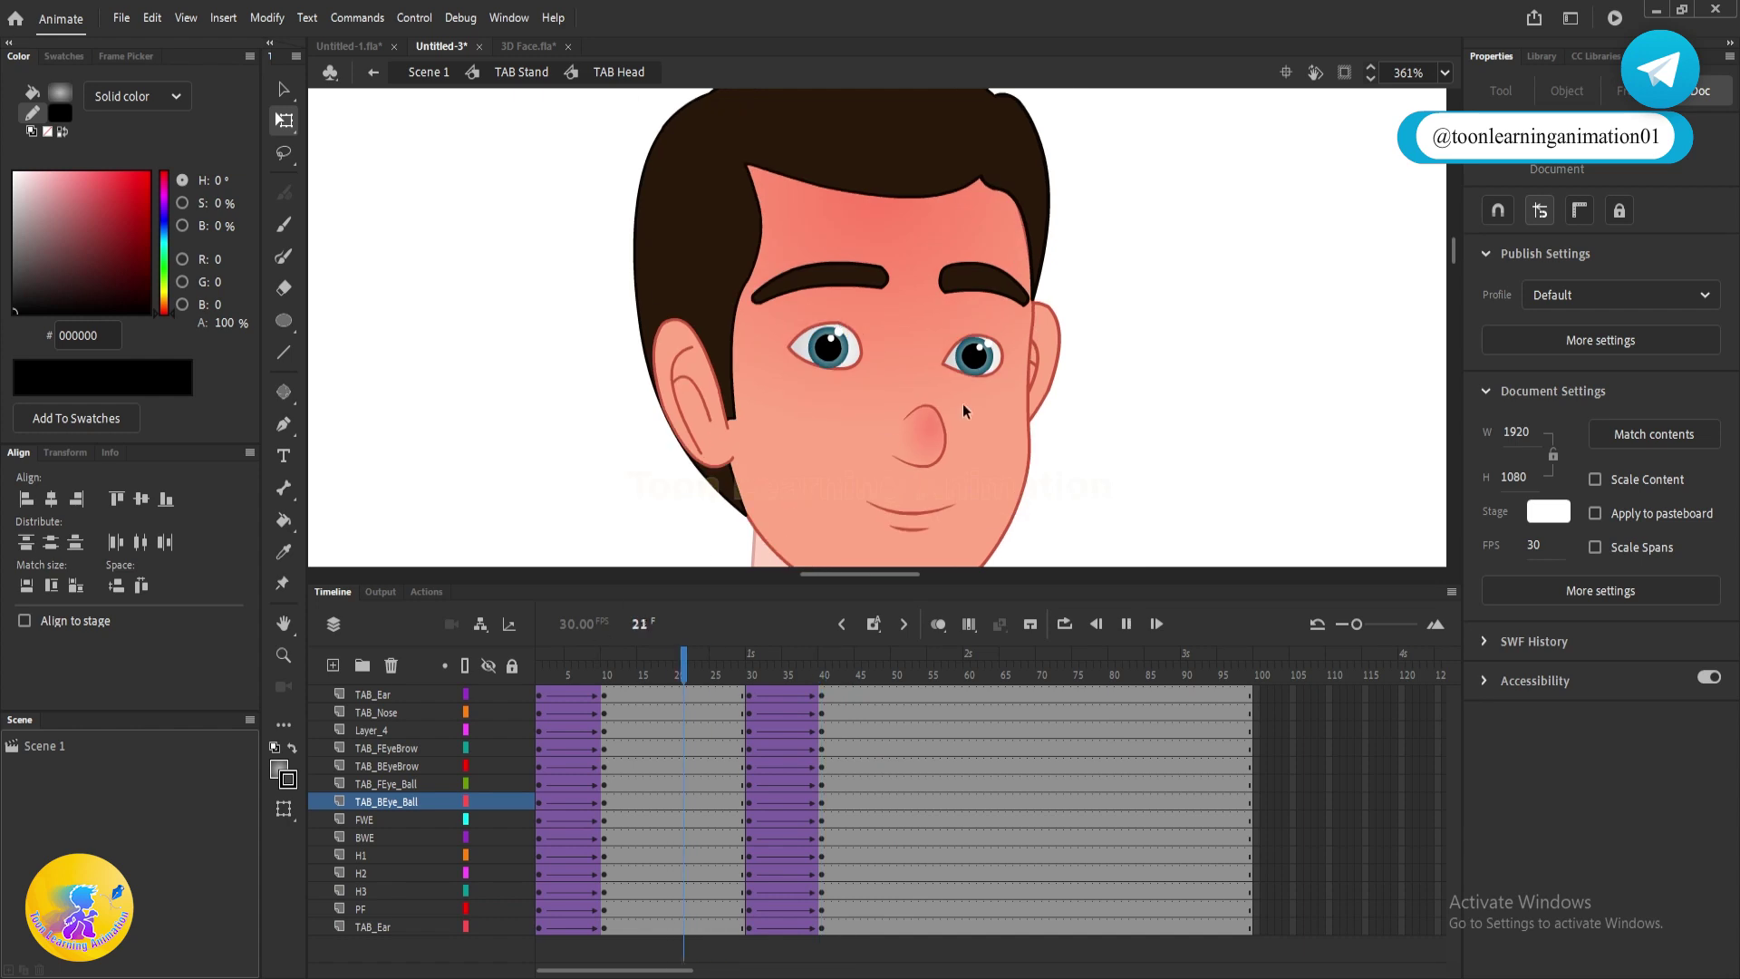
key(Return)
scroll(963, 335, down, 2)
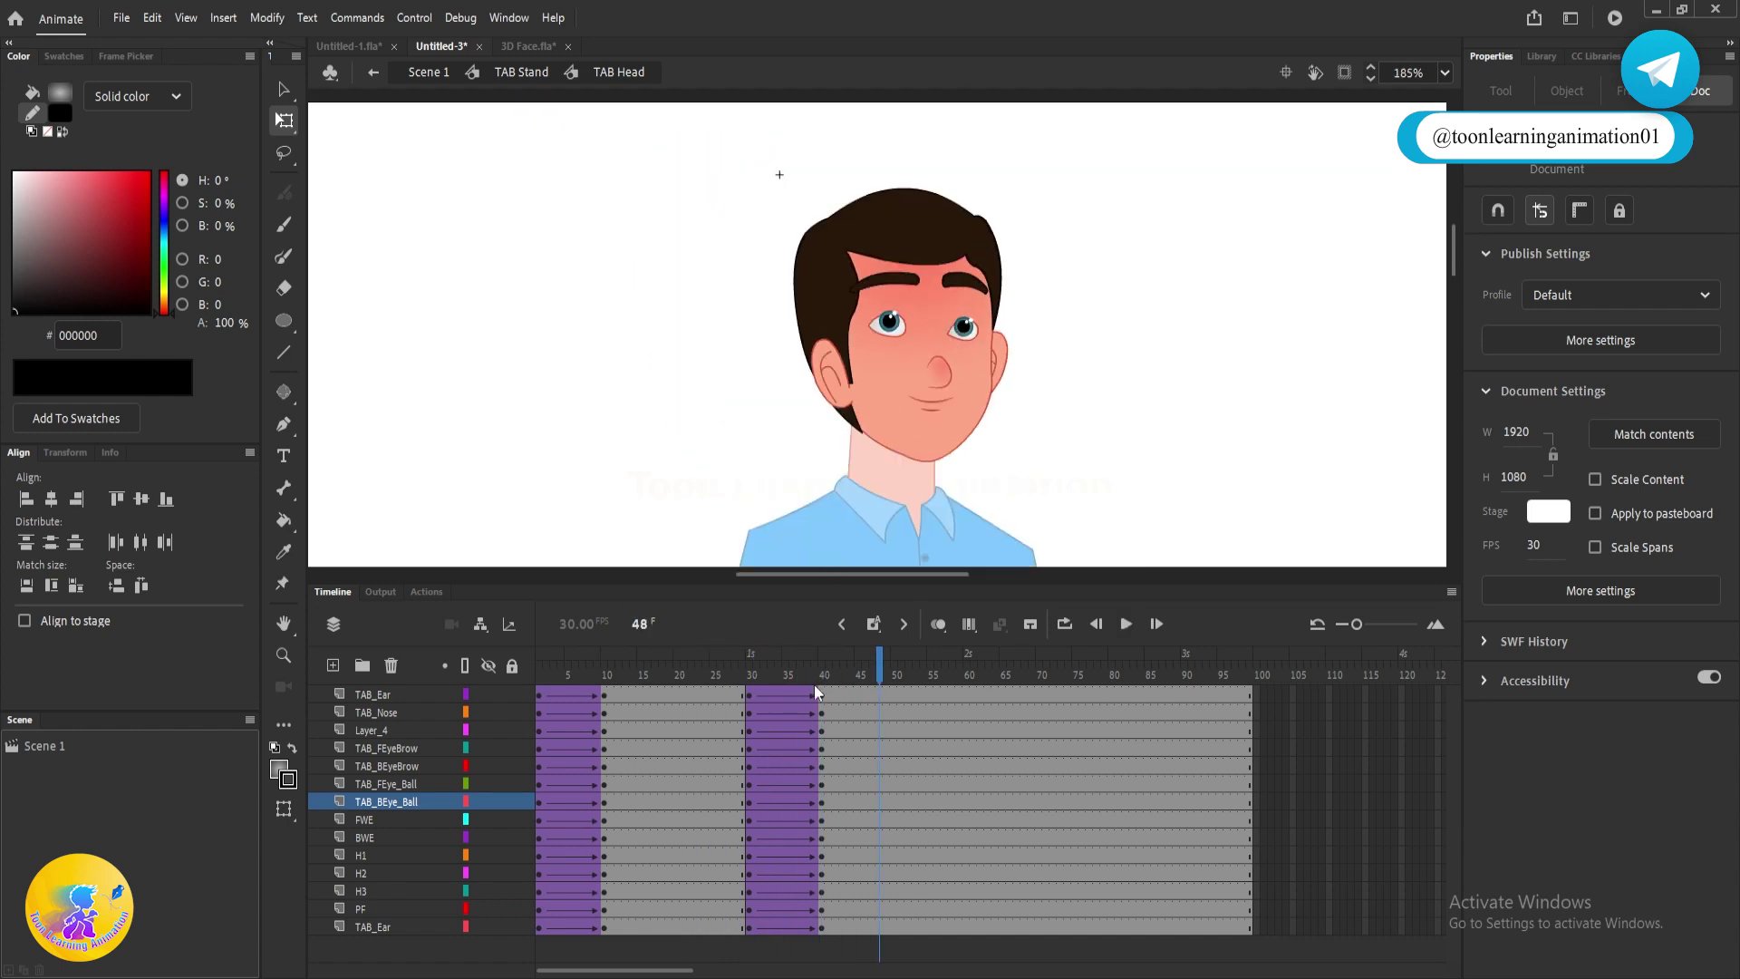
- Try shifting all the head parts slightly sideways at frame 40, compare the pose, and undo the shift
click(816, 679)
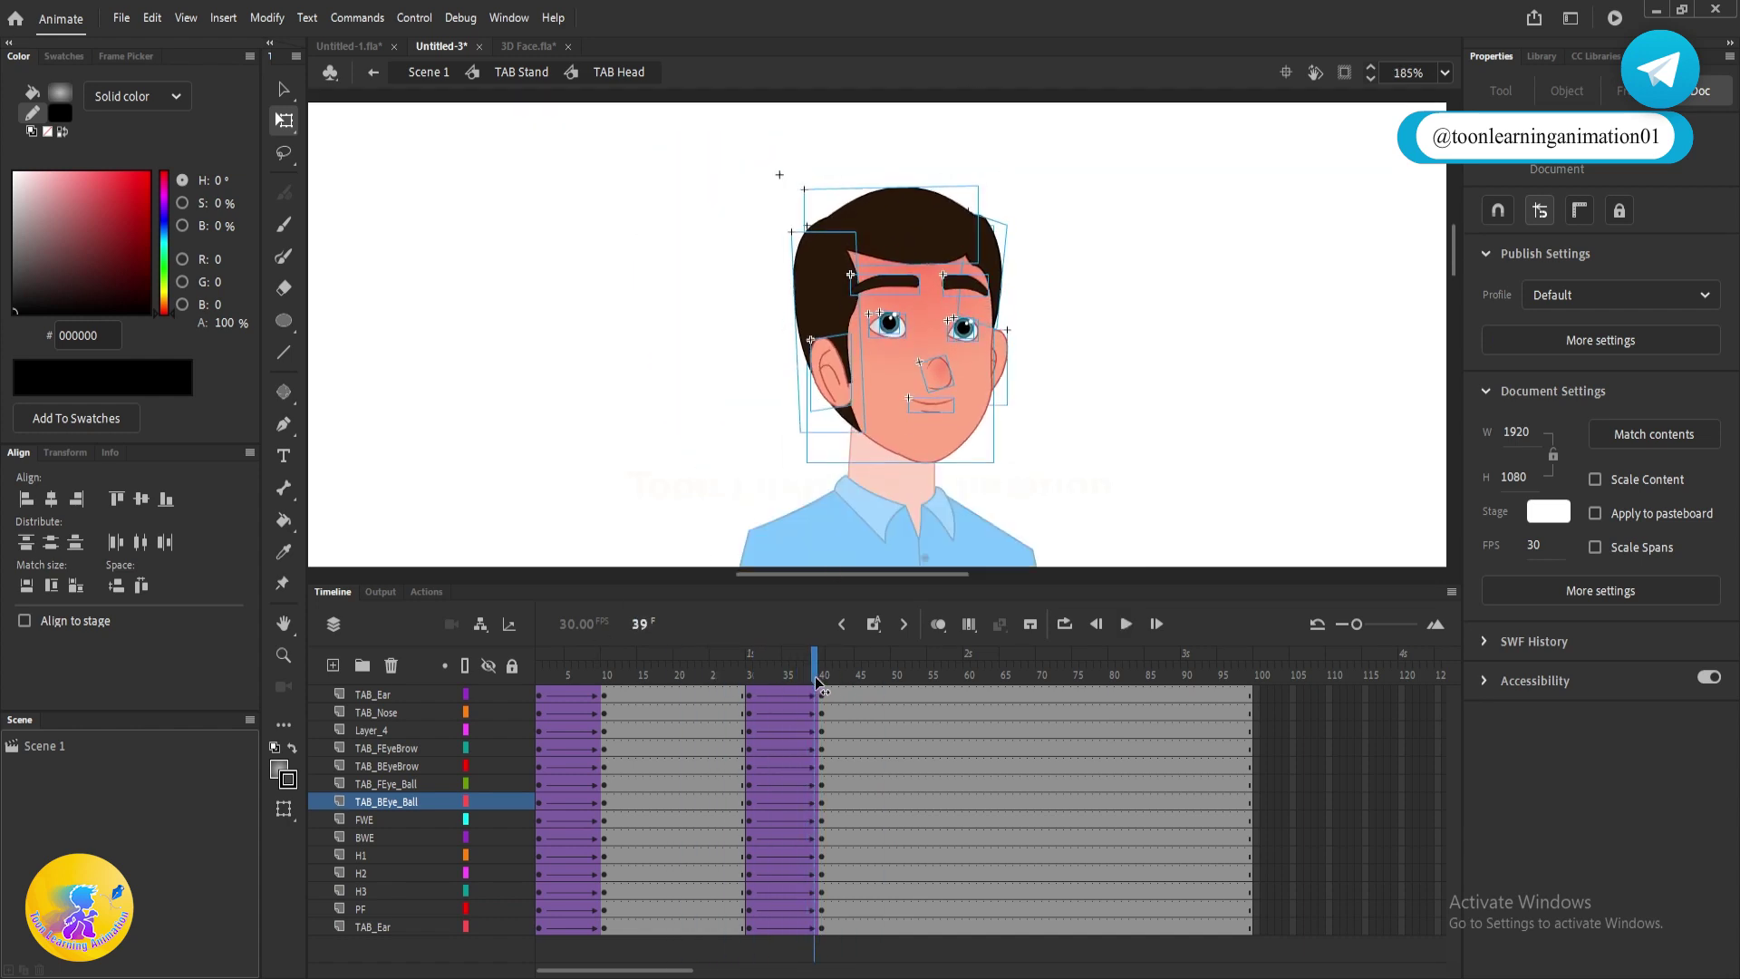
drag(816, 678, 823, 650)
drag(1169, 129, 715, 501)
scroll(917, 443, up, 2)
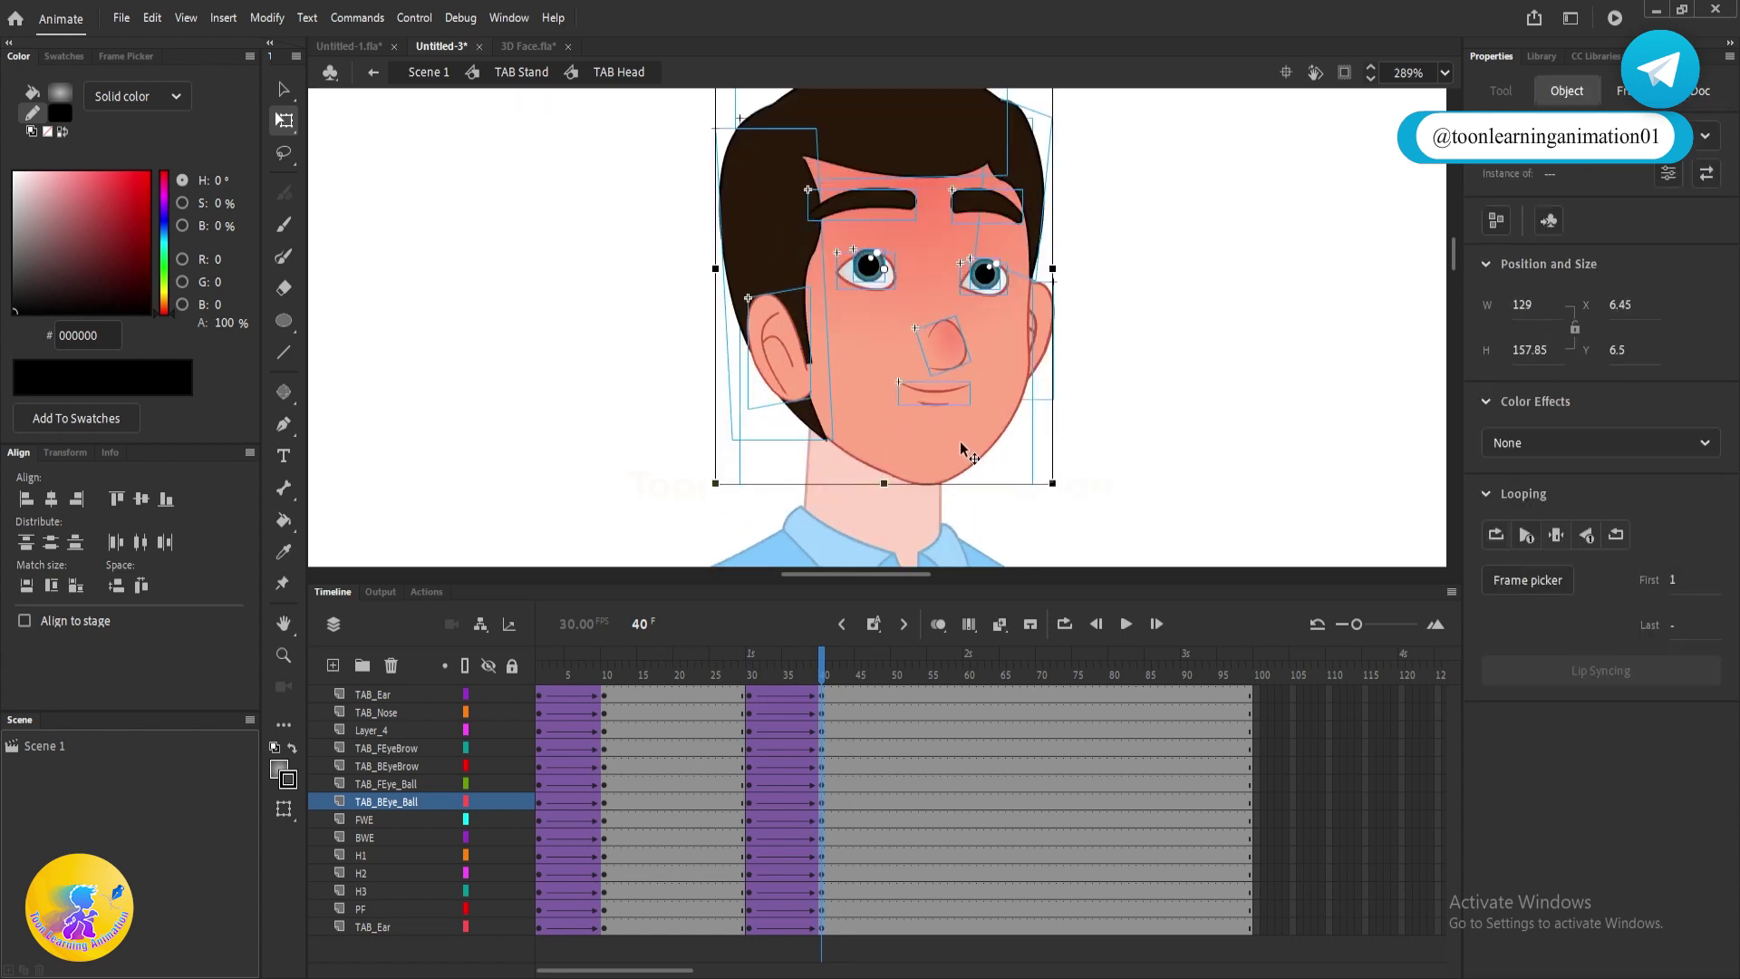
drag(962, 440, 936, 445)
scroll(937, 446, down, 1)
click(1326, 384)
drag(826, 662, 829, 697)
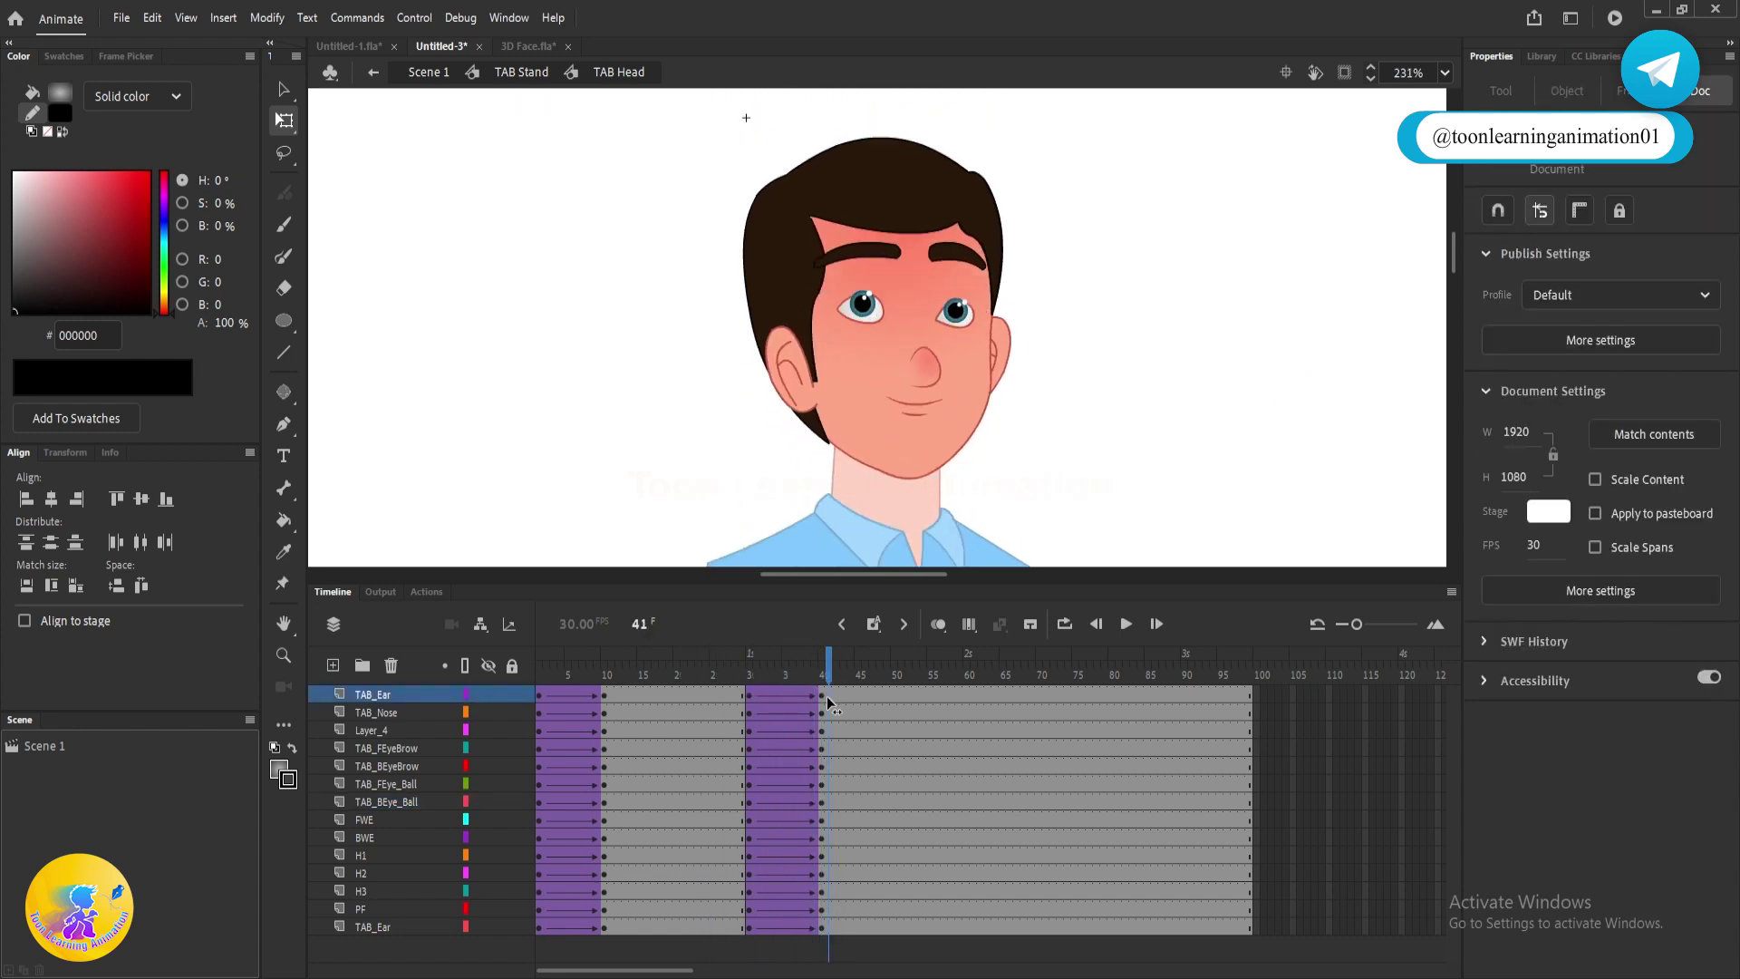
key(comma)
key(ctrl+z)
key(ctrl+z)
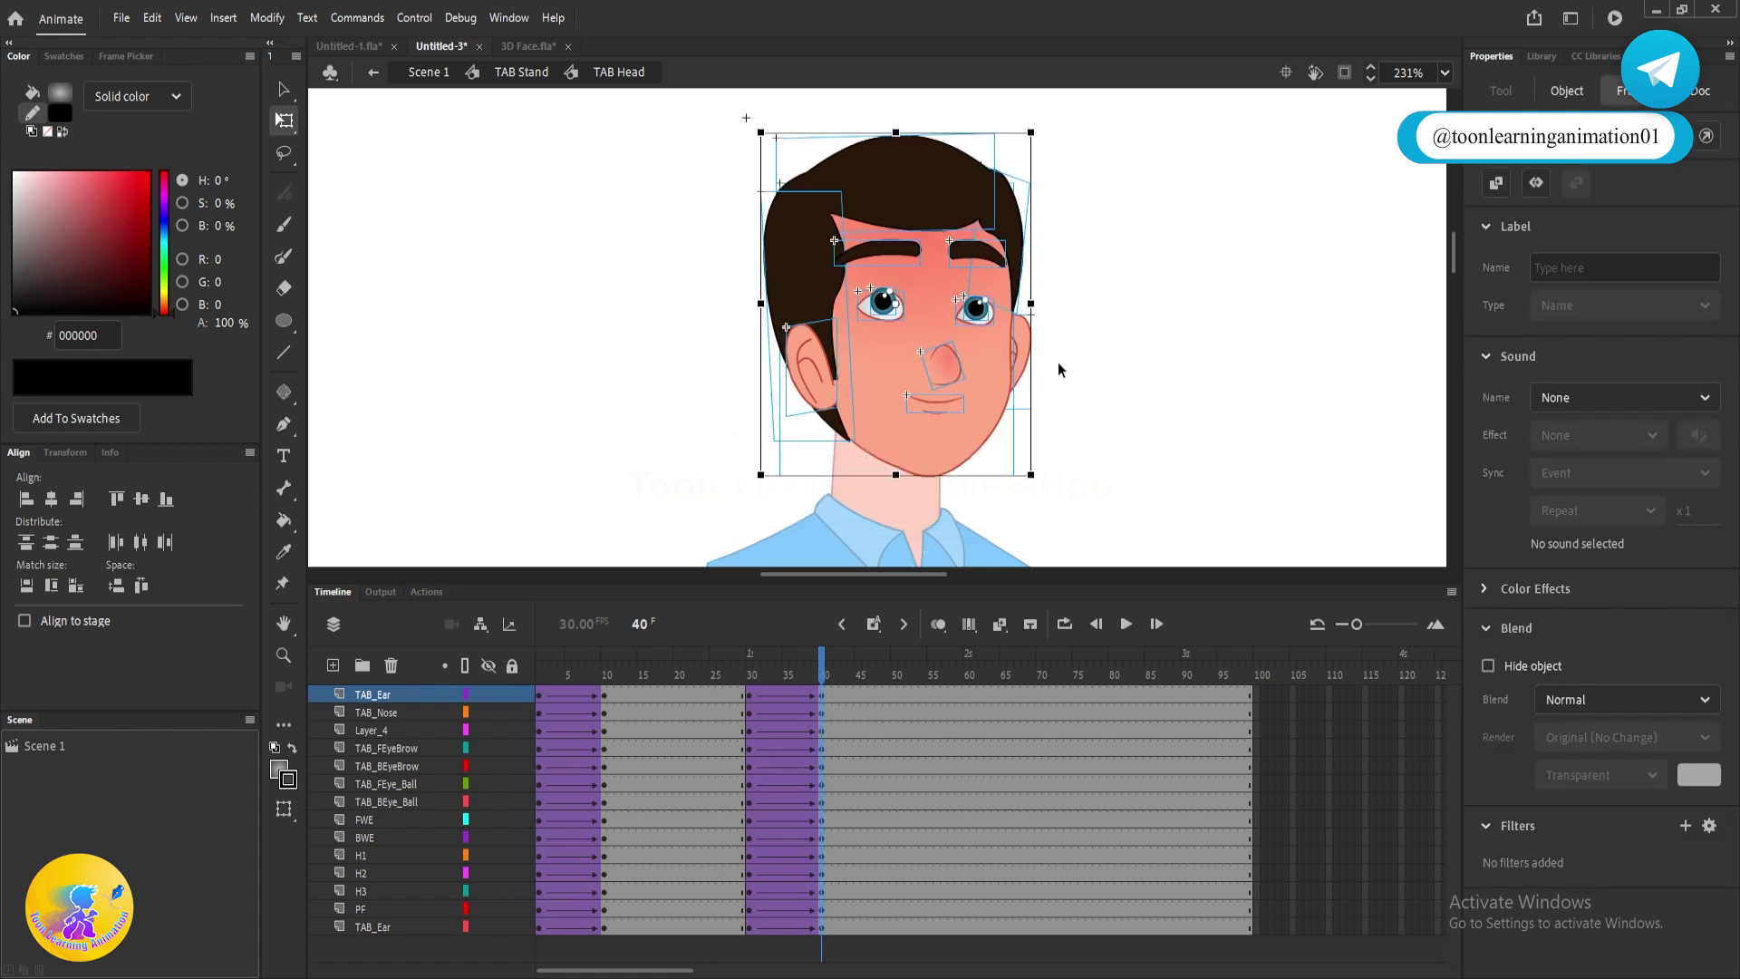
- Raise the far ear at frame 40 to about Y 86
click(1145, 343)
mouse_move(815, 670)
mouse_down()
mouse_move(771, 688)
mouse_move(820, 696)
mouse_up()
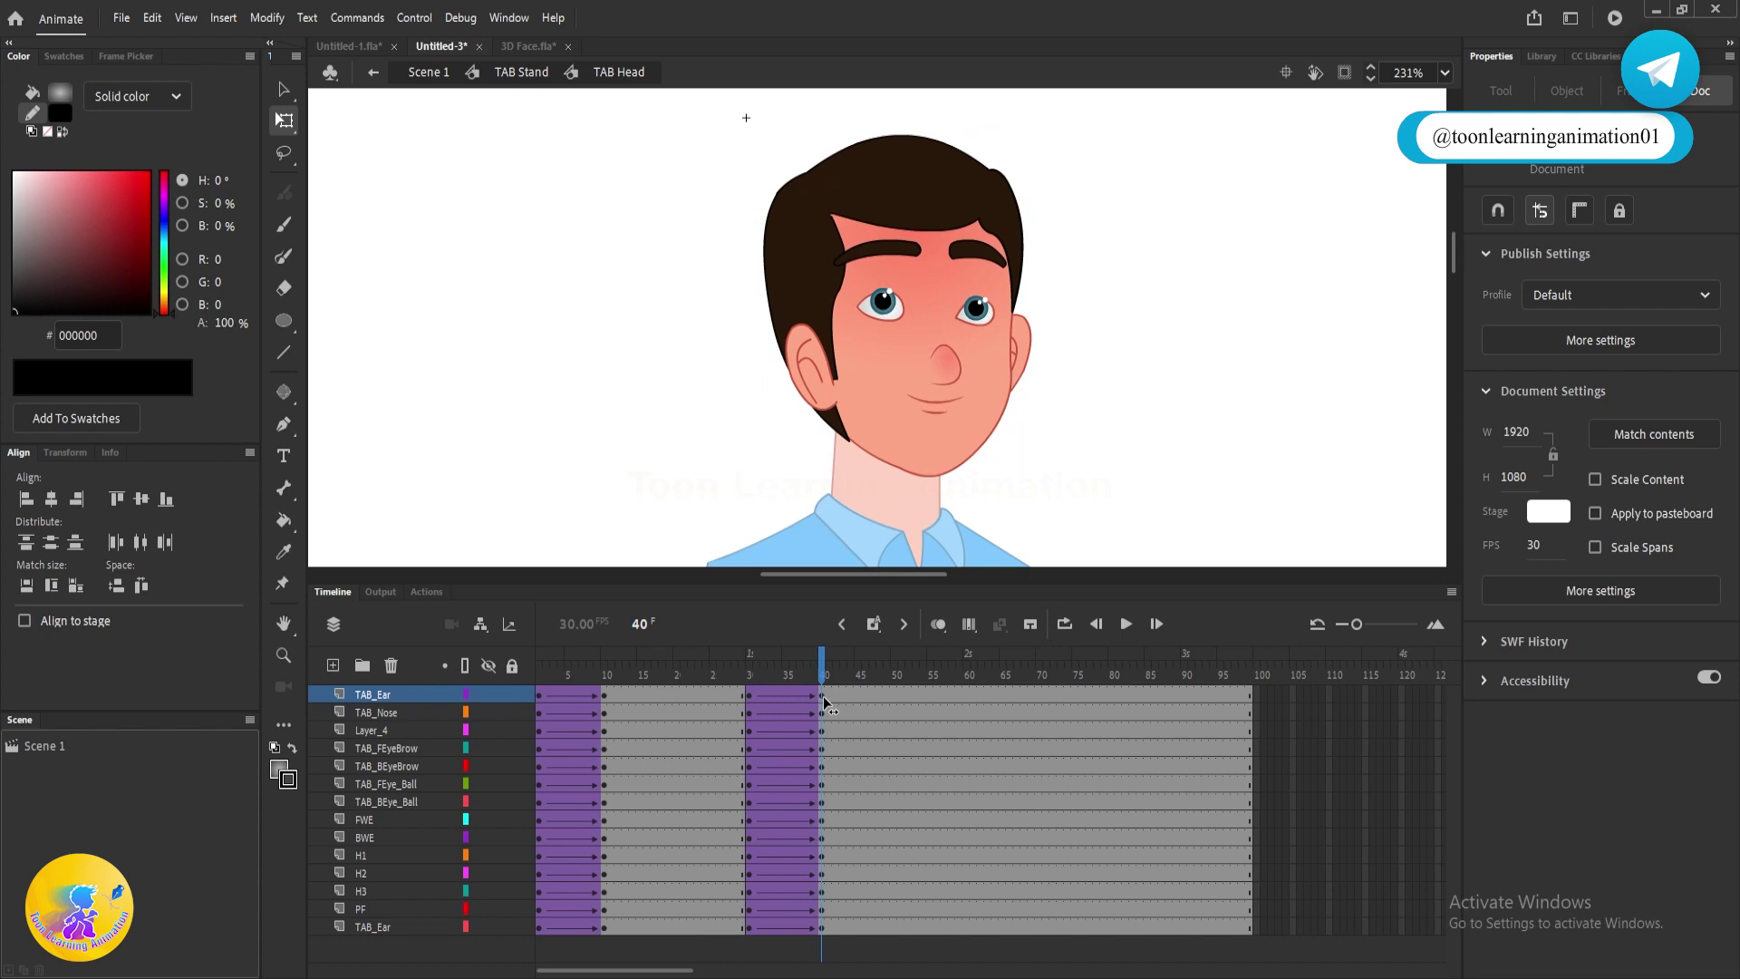
scroll(1031, 347, up, 3)
drag(992, 339, 992, 319)
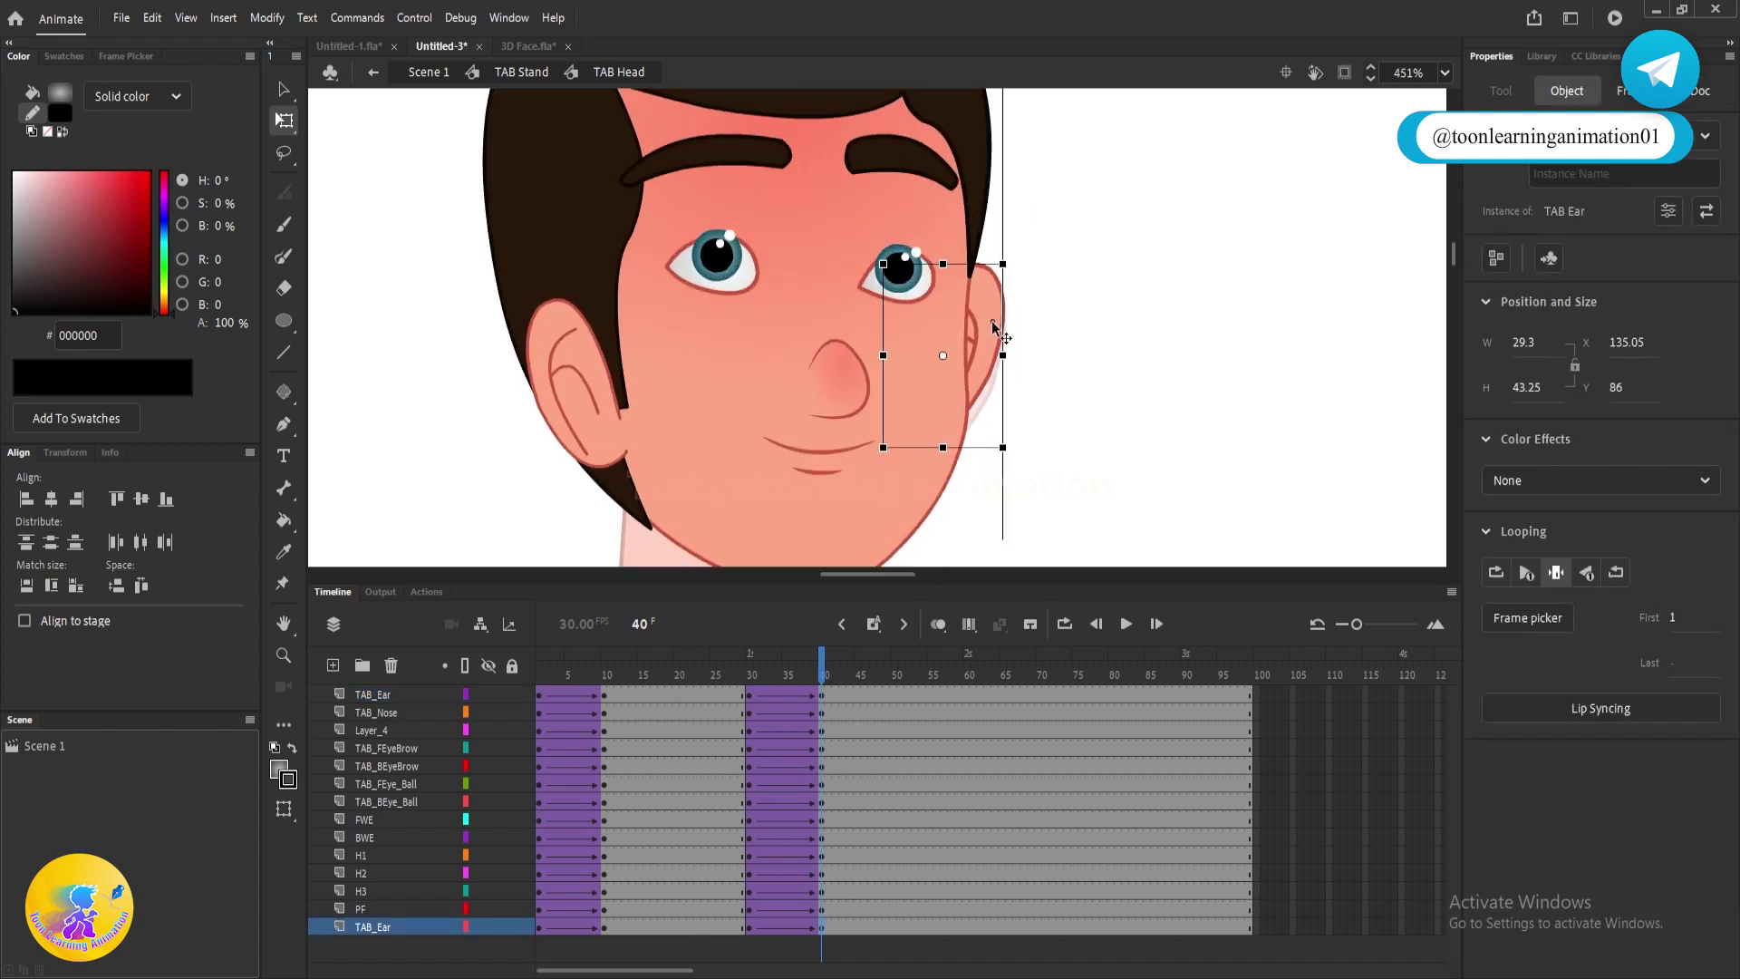
- Shorten the side hair H1 to about 109.8 high and reduce its slant so it is about 40.05 wide
click(630, 514)
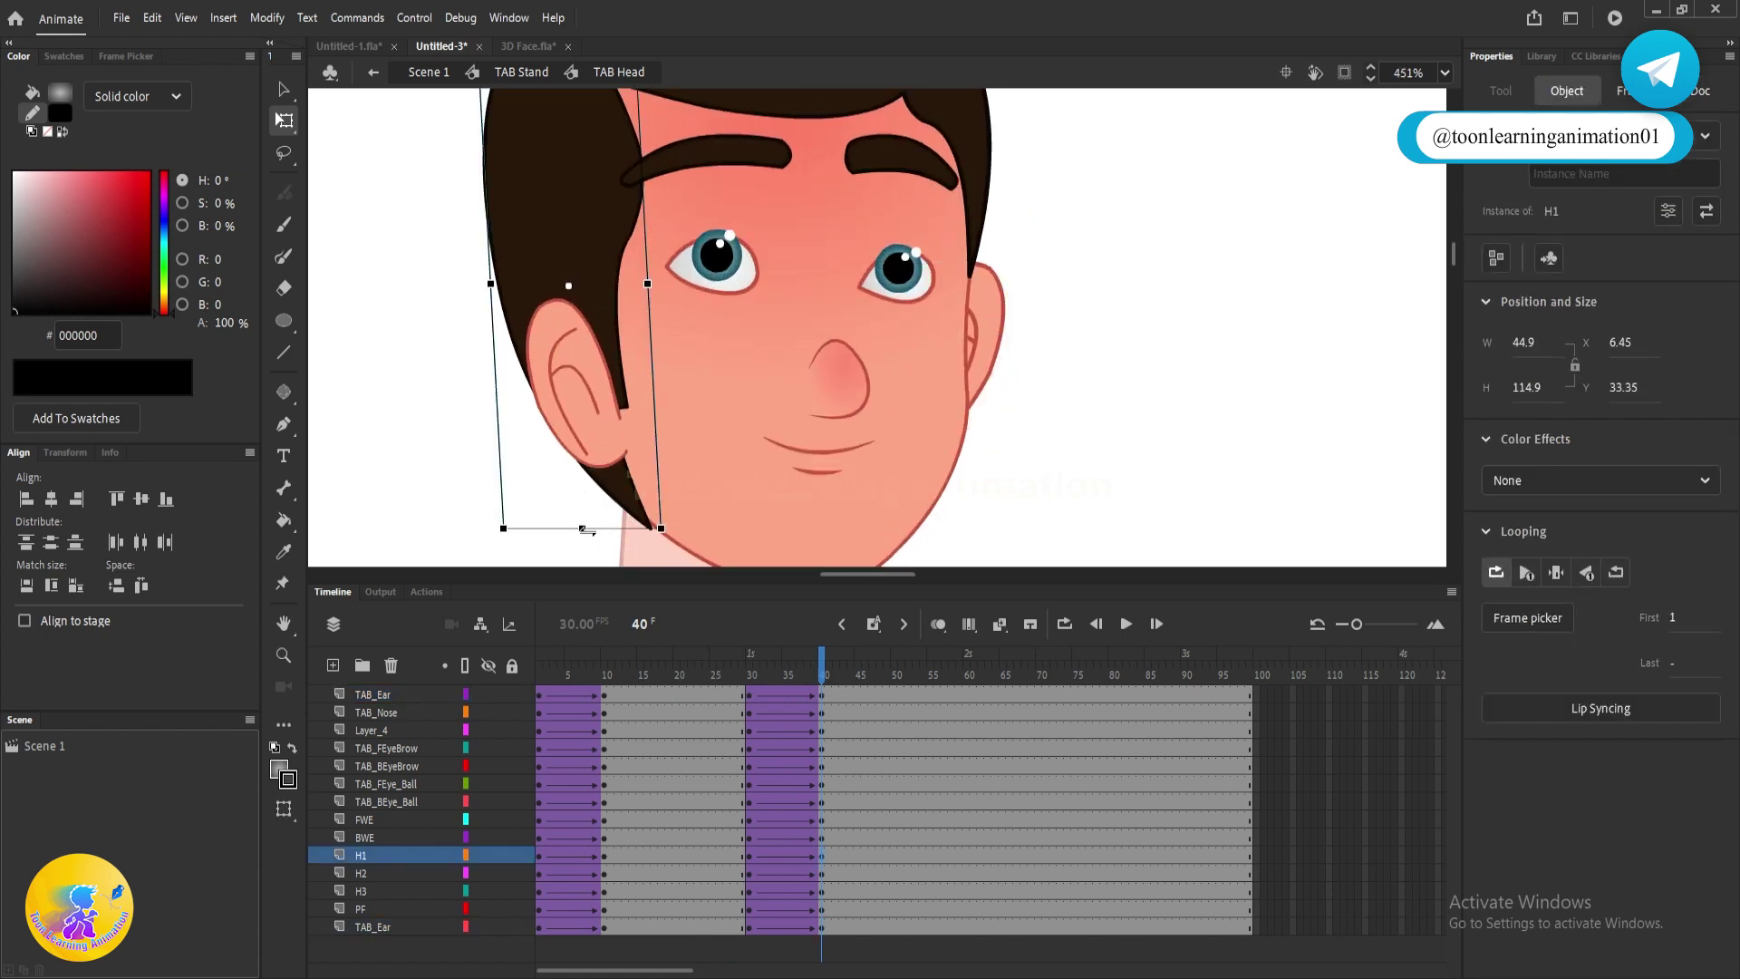
drag(584, 529, 612, 505)
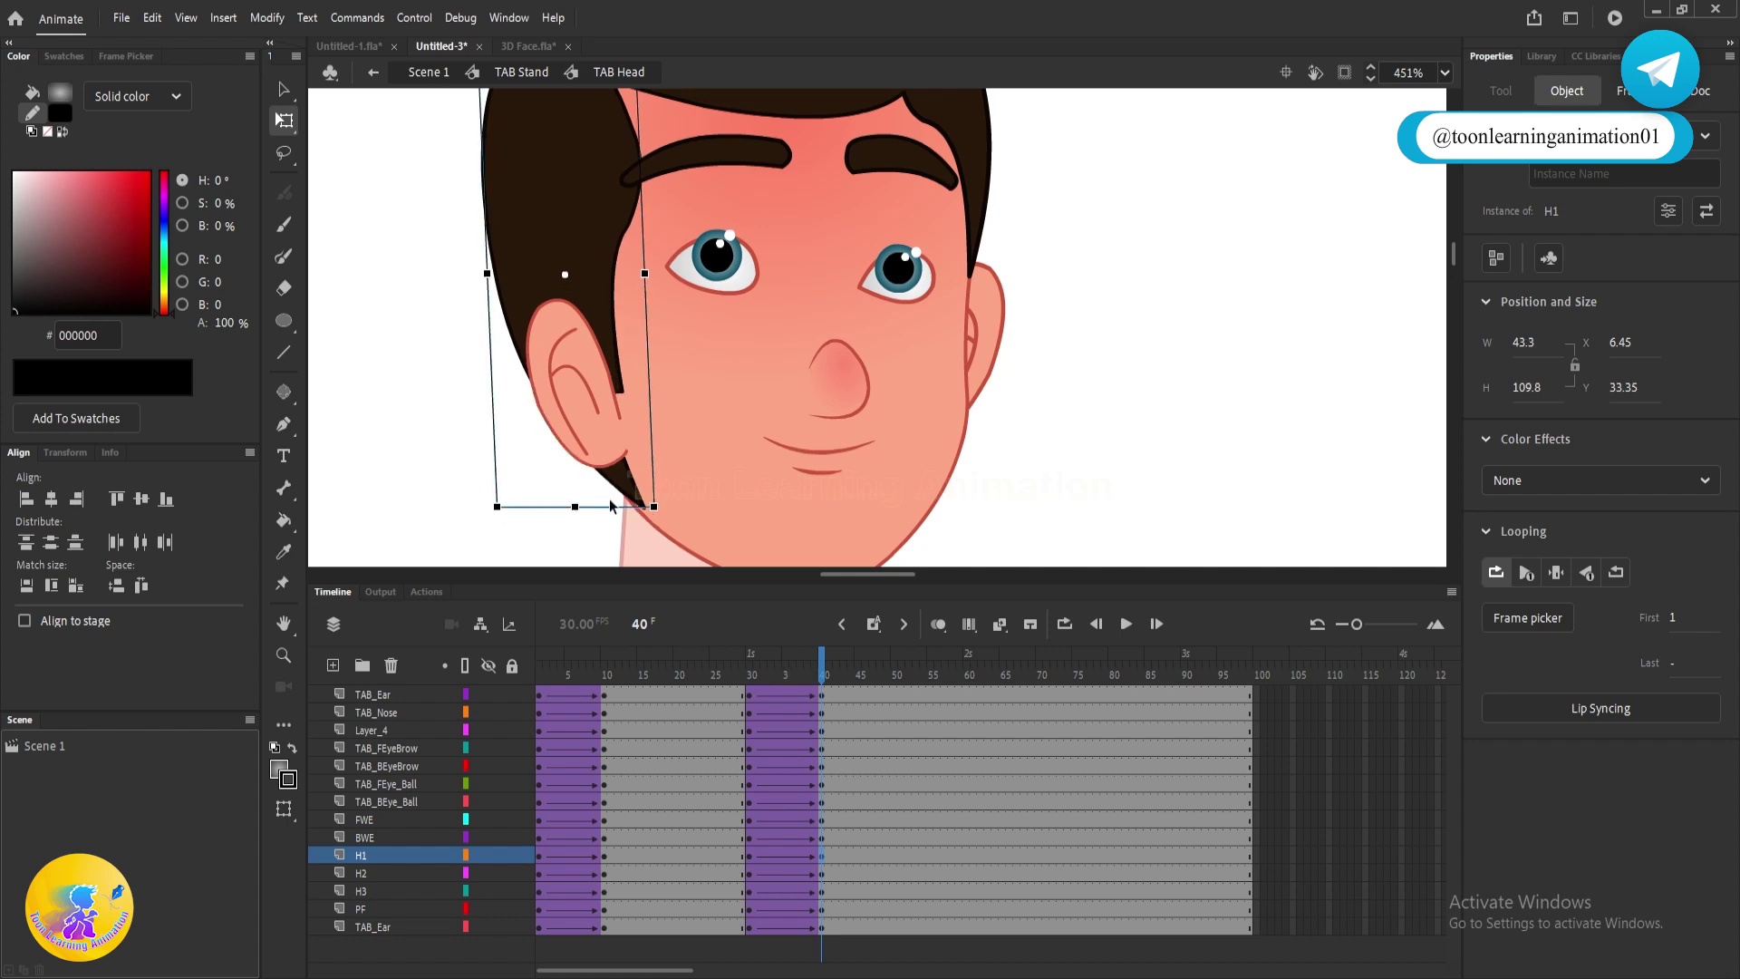
scroll(727, 457, down, 3)
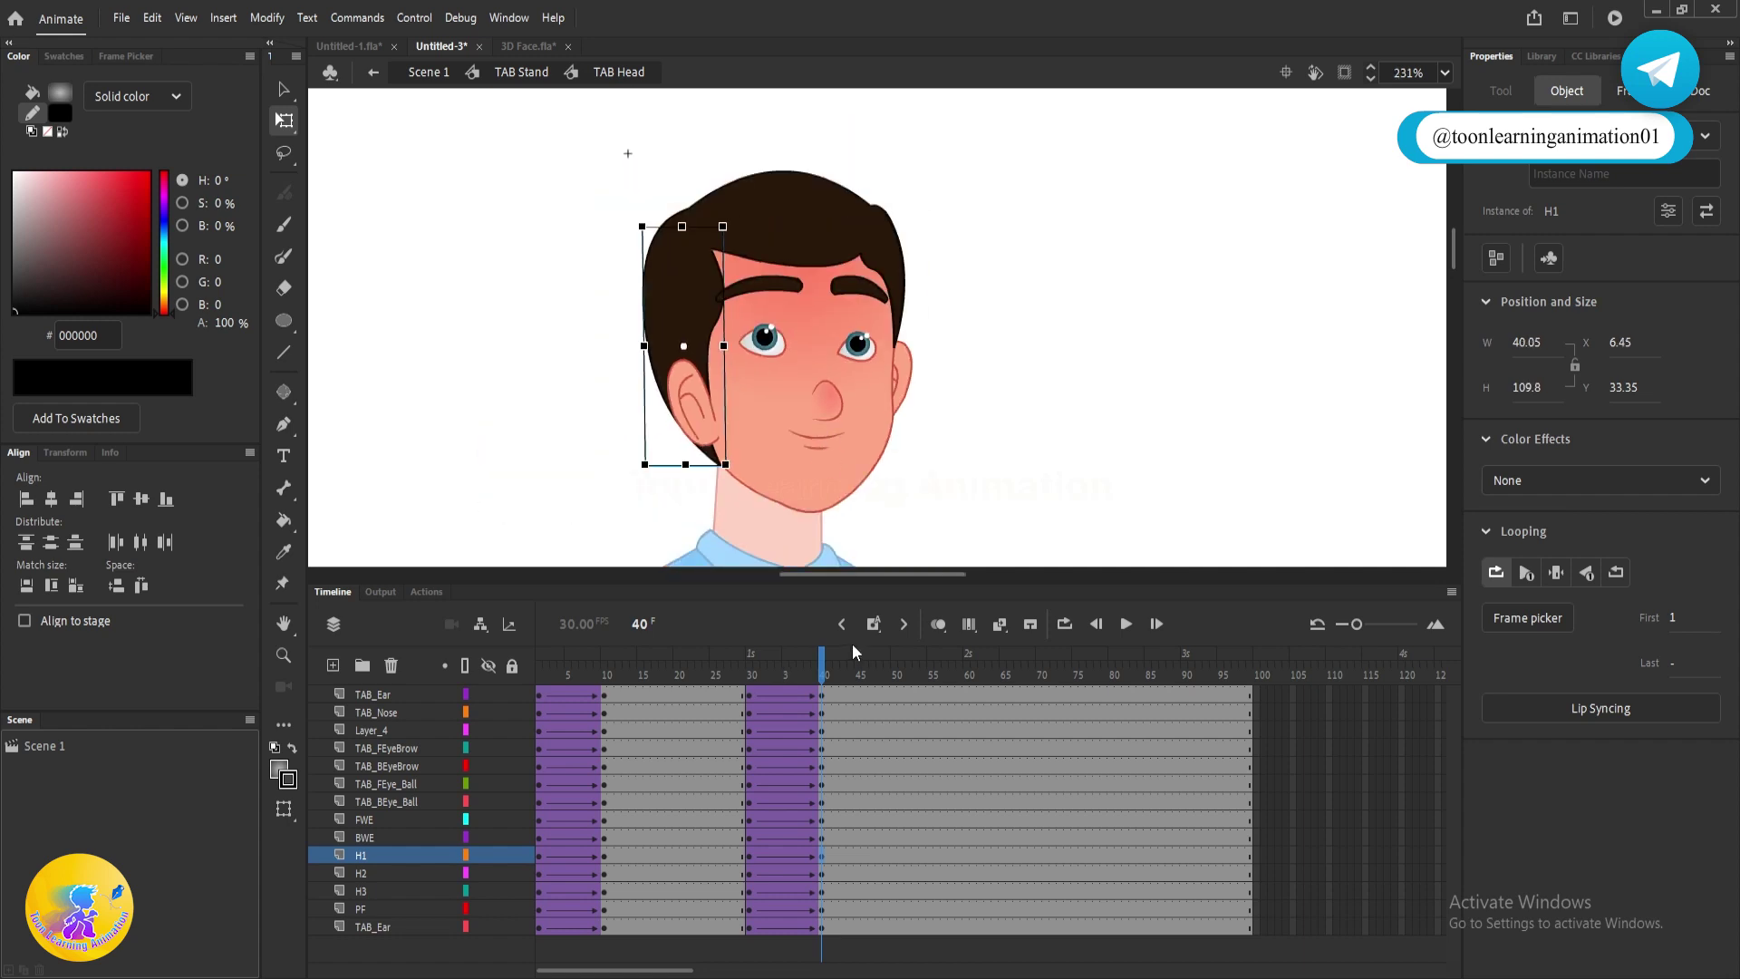
- Slant the near ear outward at frame 40 to about 29.25 wide and nudge it slightly down
click(748, 680)
drag(749, 682, 818, 689)
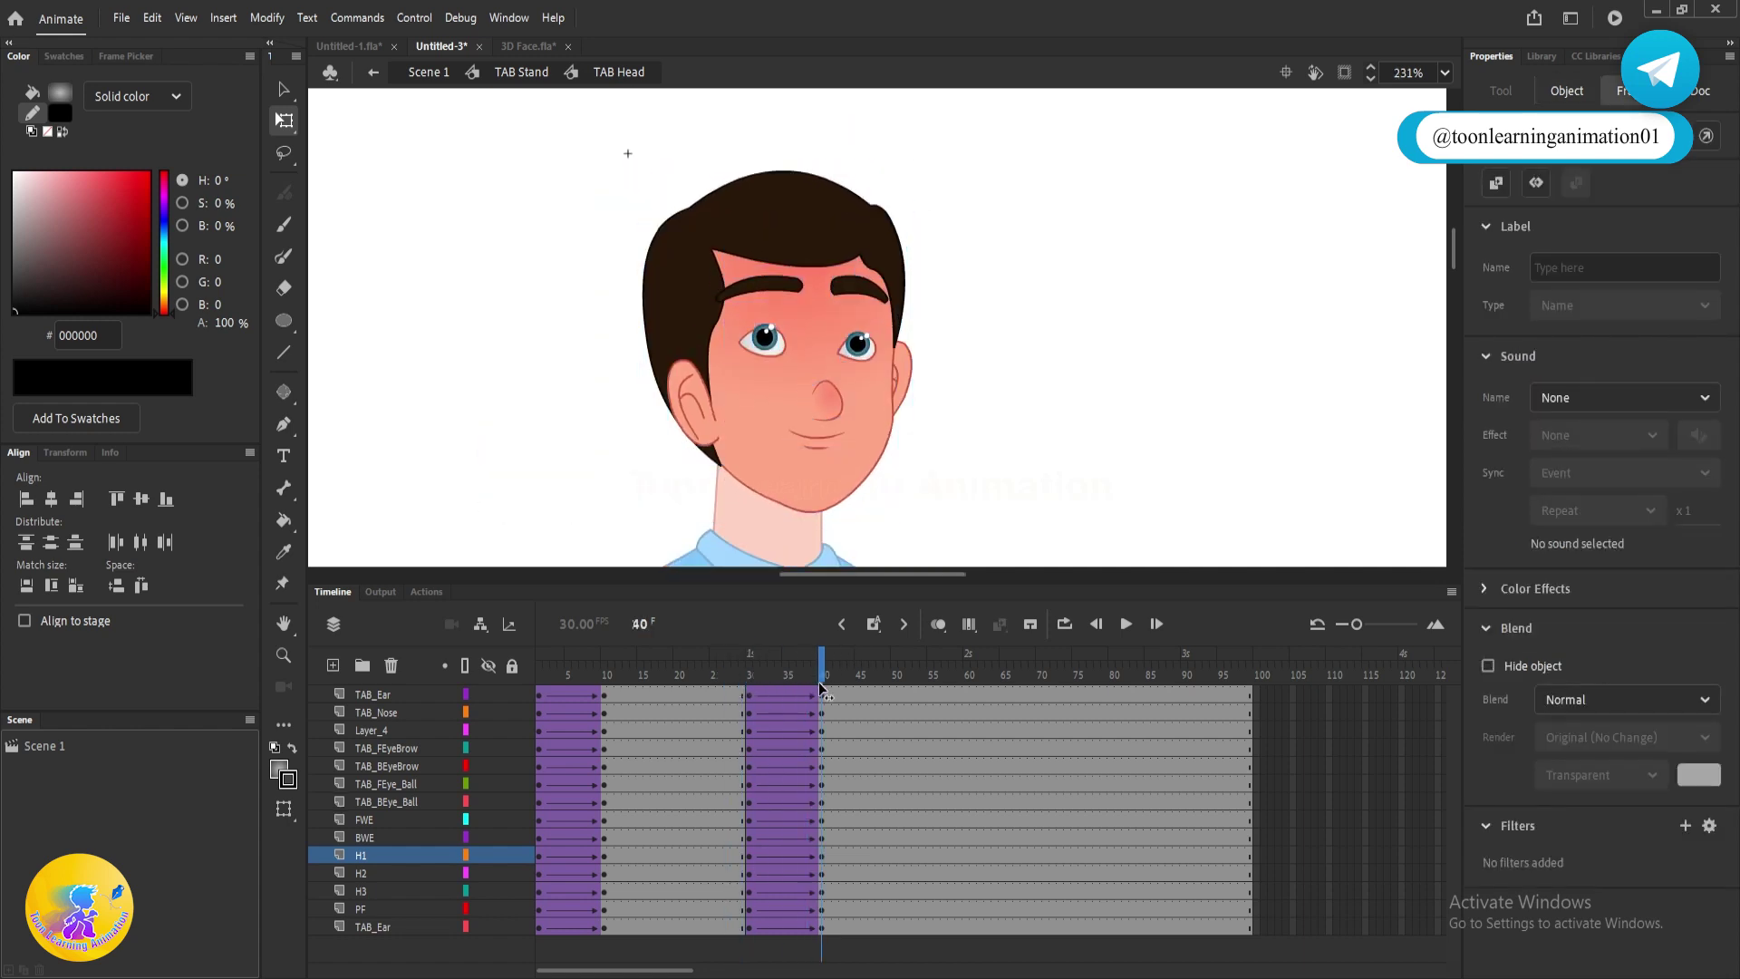
click(1106, 401)
scroll(661, 422, up, 3)
click(662, 422)
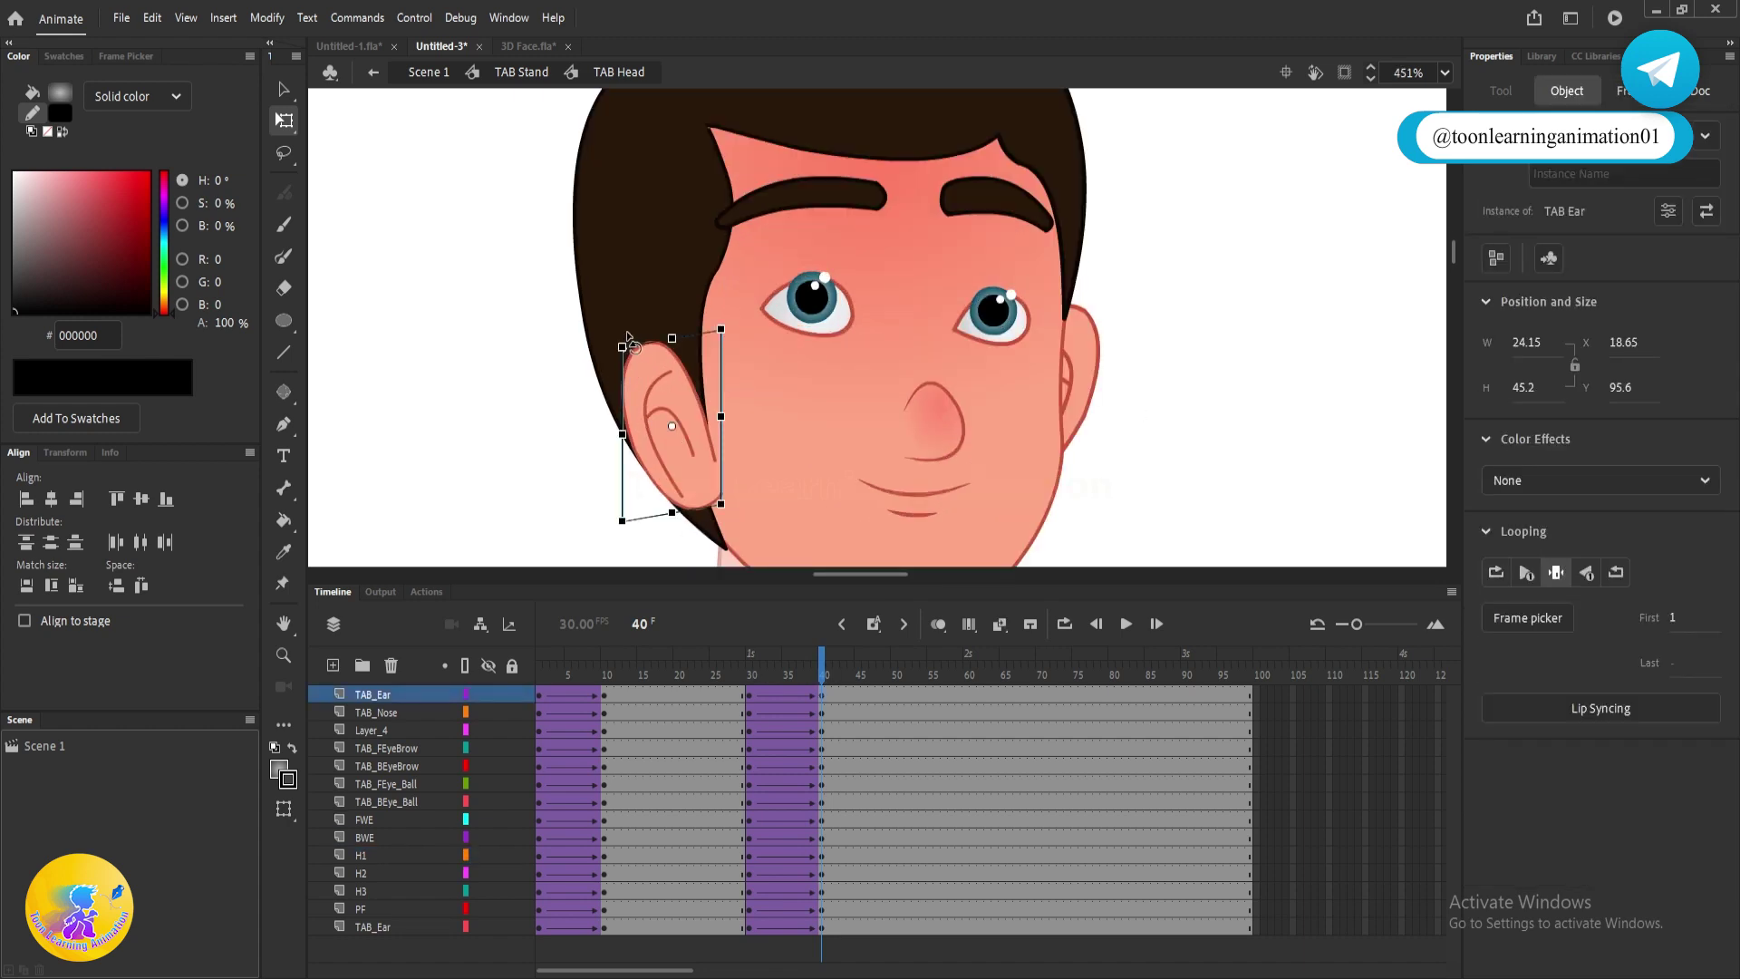
drag(682, 339, 660, 342)
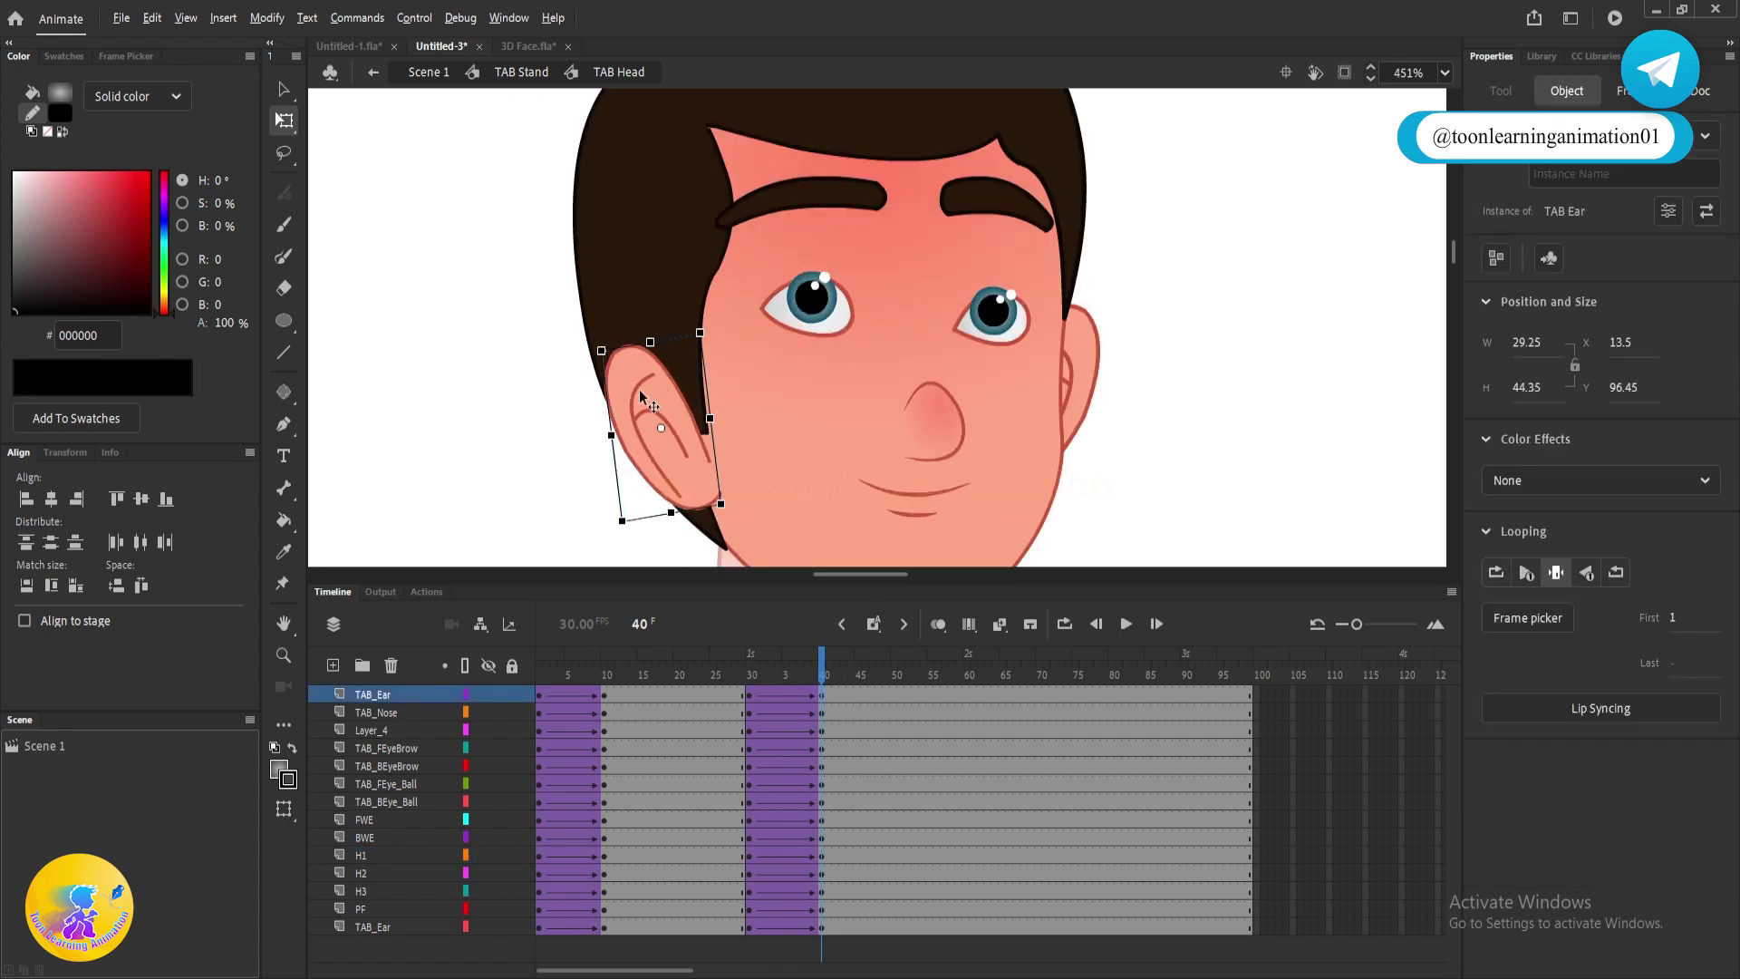
drag(610, 401, 611, 408)
scroll(657, 395, down, 3)
- Play the animation around frame 40 to check the adjusted ear in the upward look
mouse_move(823, 681)
mouse_down()
mouse_move(747, 684)
mouse_move(828, 689)
mouse_up()
click(978, 479)
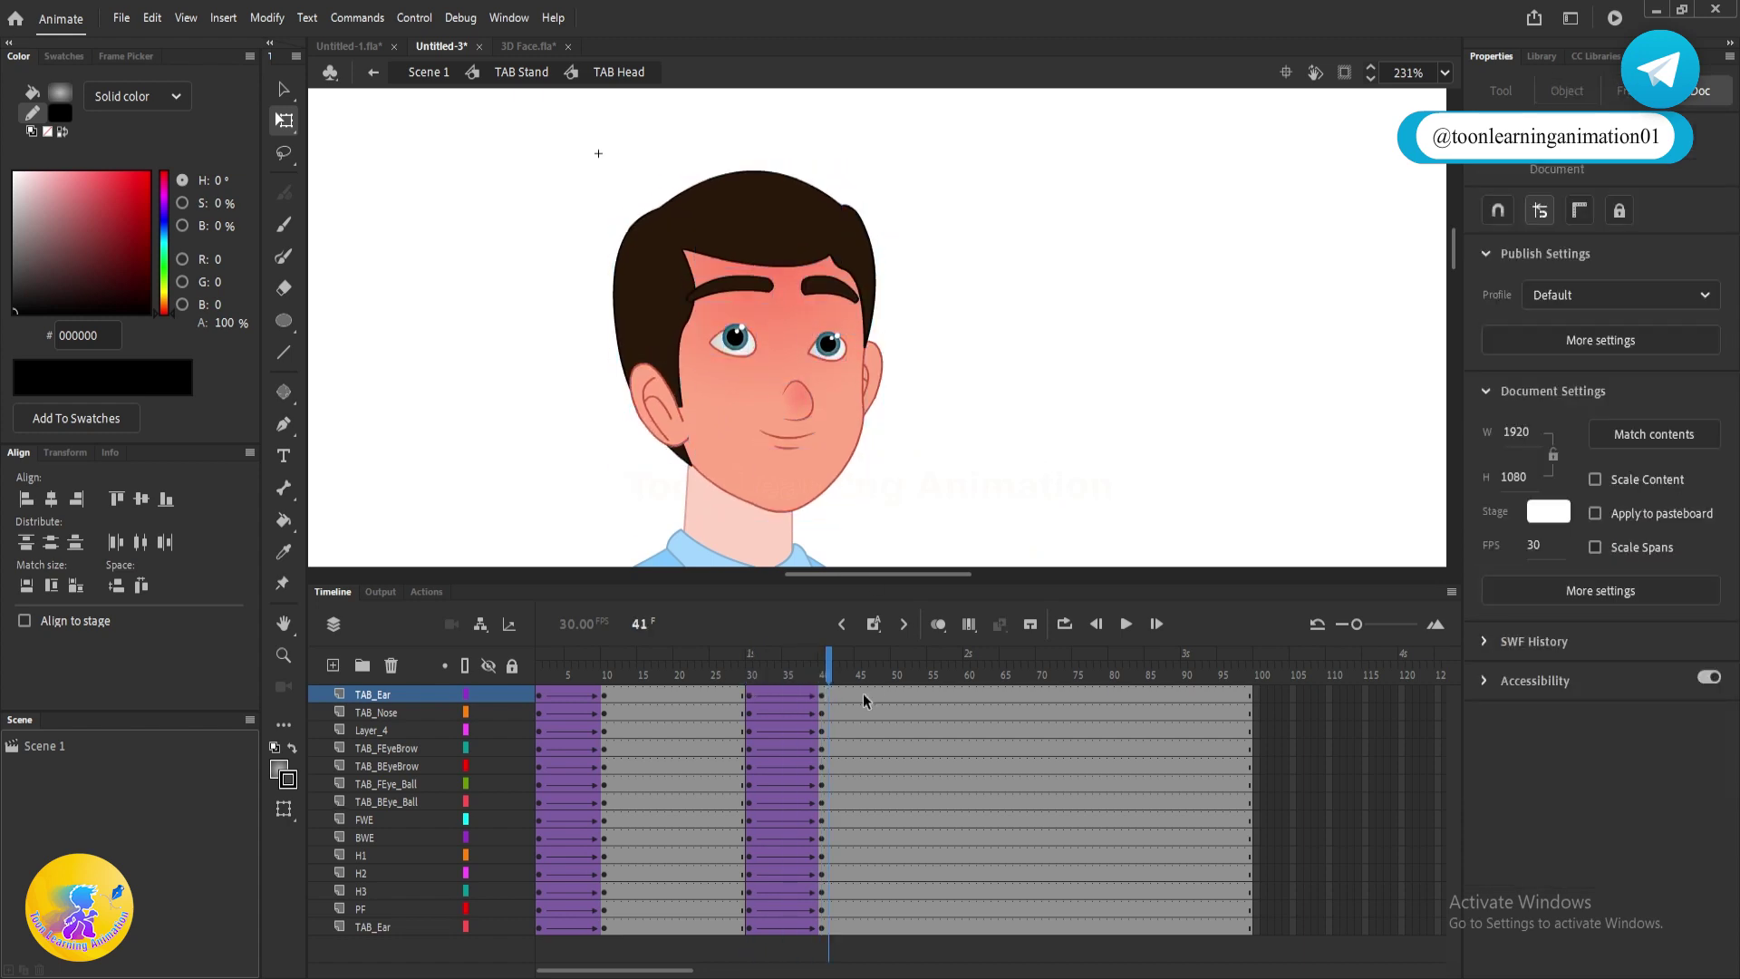
key(Return)
key(Return)
- Raise the nose slightly at frame 40 to strengthen the upward look
key(v)
mouse_move(841, 667)
mouse_down()
mouse_move(718, 673)
mouse_move(823, 672)
mouse_up()
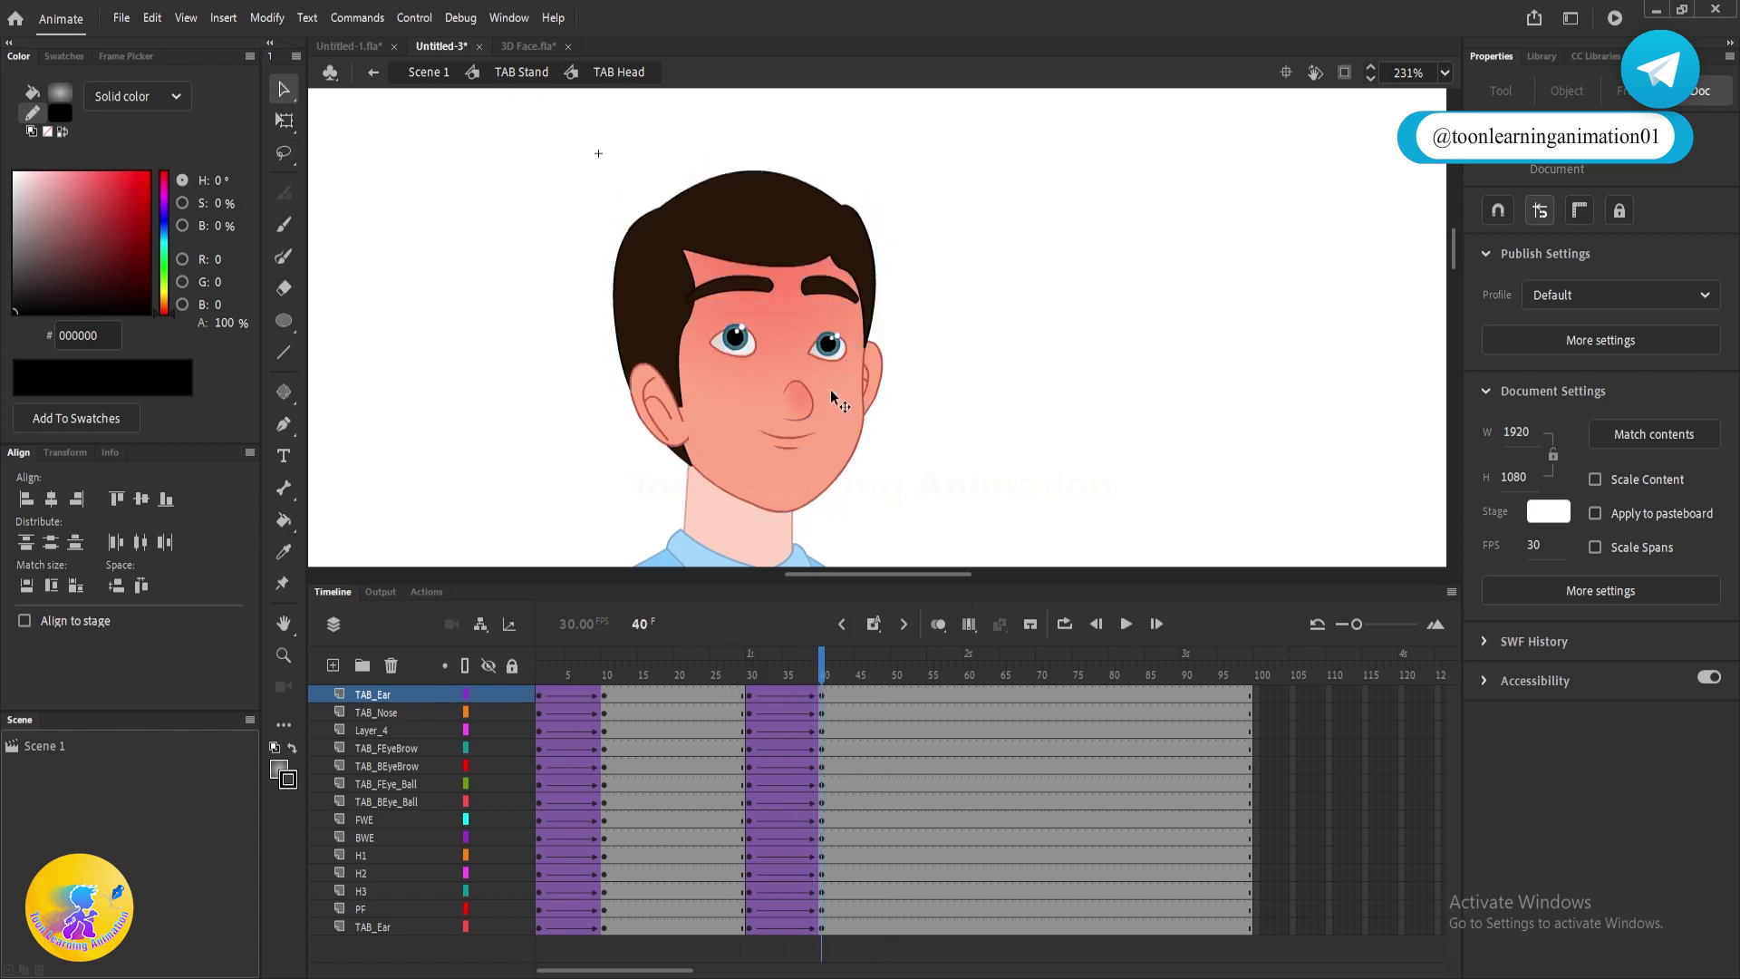
scroll(819, 395, up, 2)
drag(819, 426, 817, 390)
click(973, 375)
scroll(800, 404, down, 4)
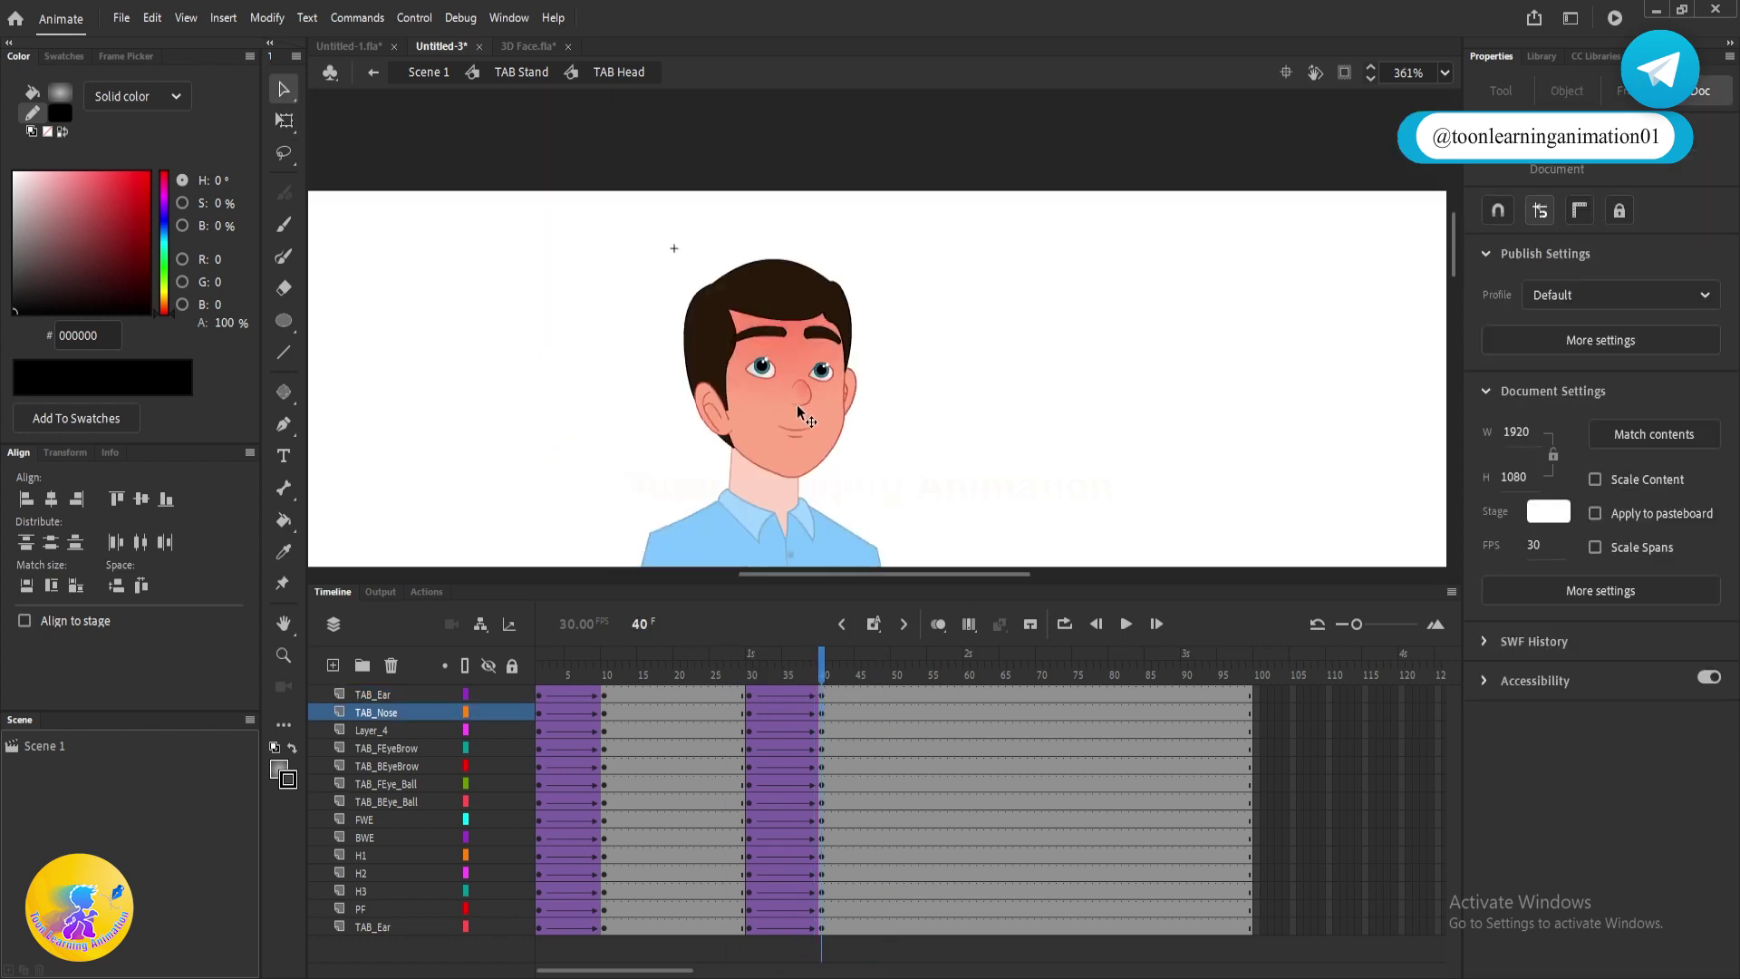
- Play the upward look, and replay the whole animation from frame 1 to review both head movements
drag(815, 660, 711, 662)
key(Return)
key(Return)
scroll(804, 397, up, 2)
drag(957, 514, 1012, 453)
drag(743, 663, 354, 668)
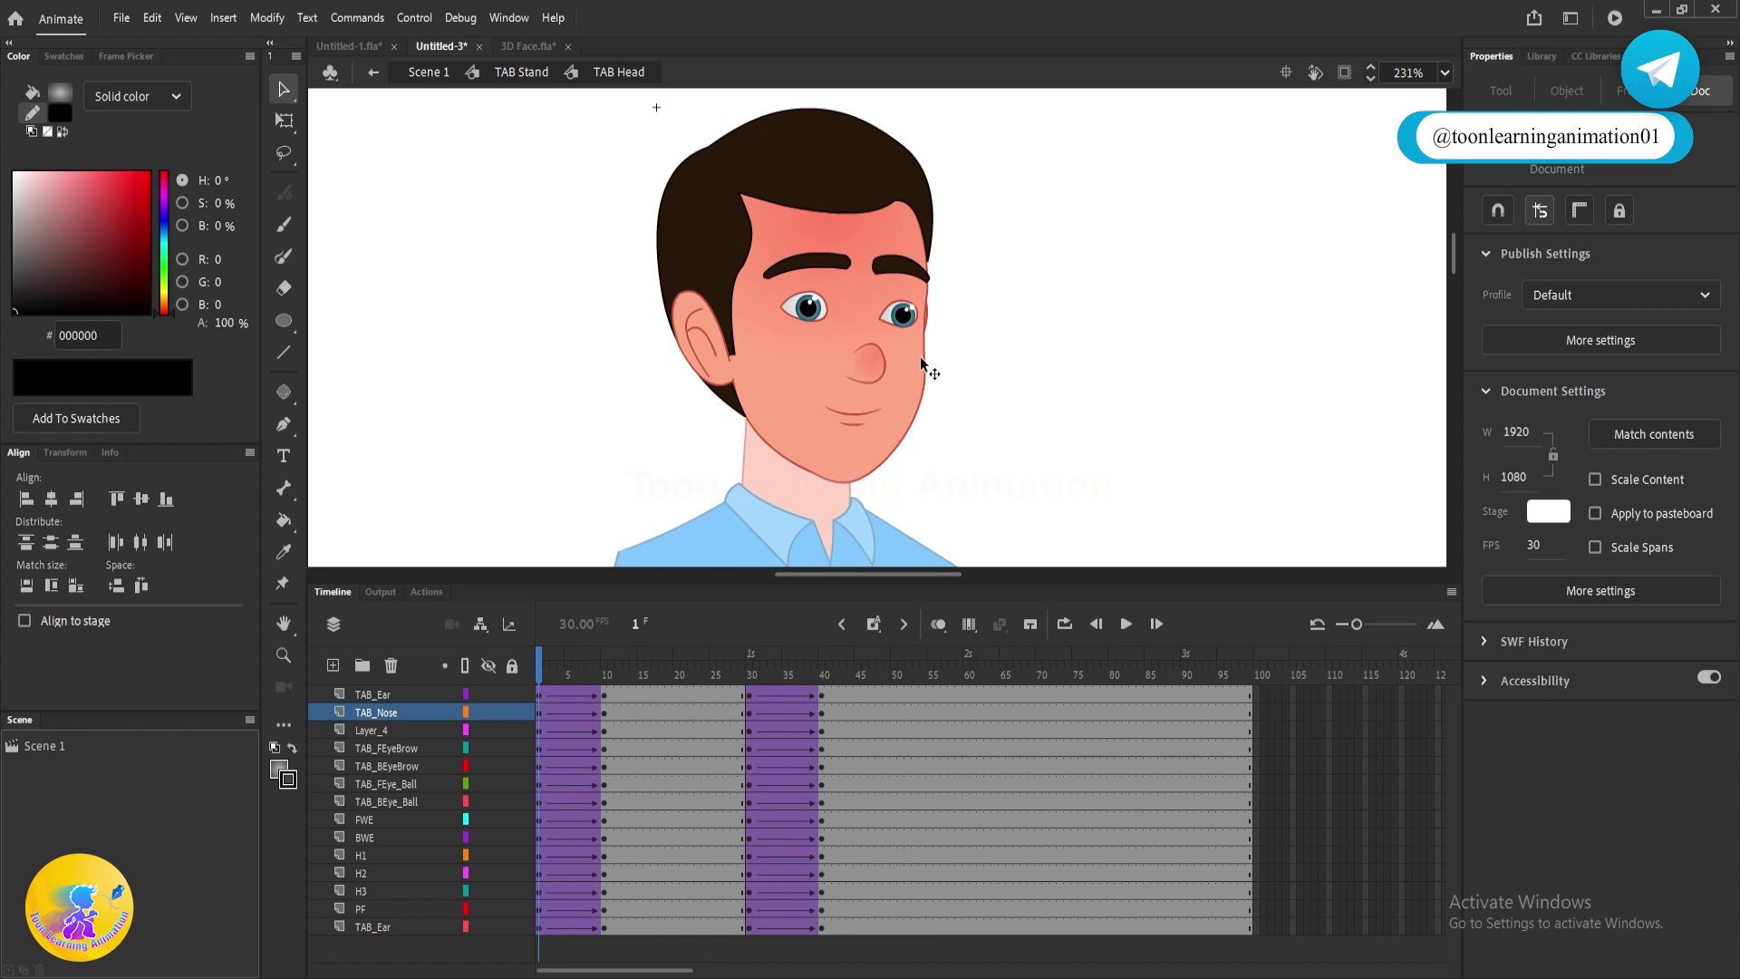
key(Return)
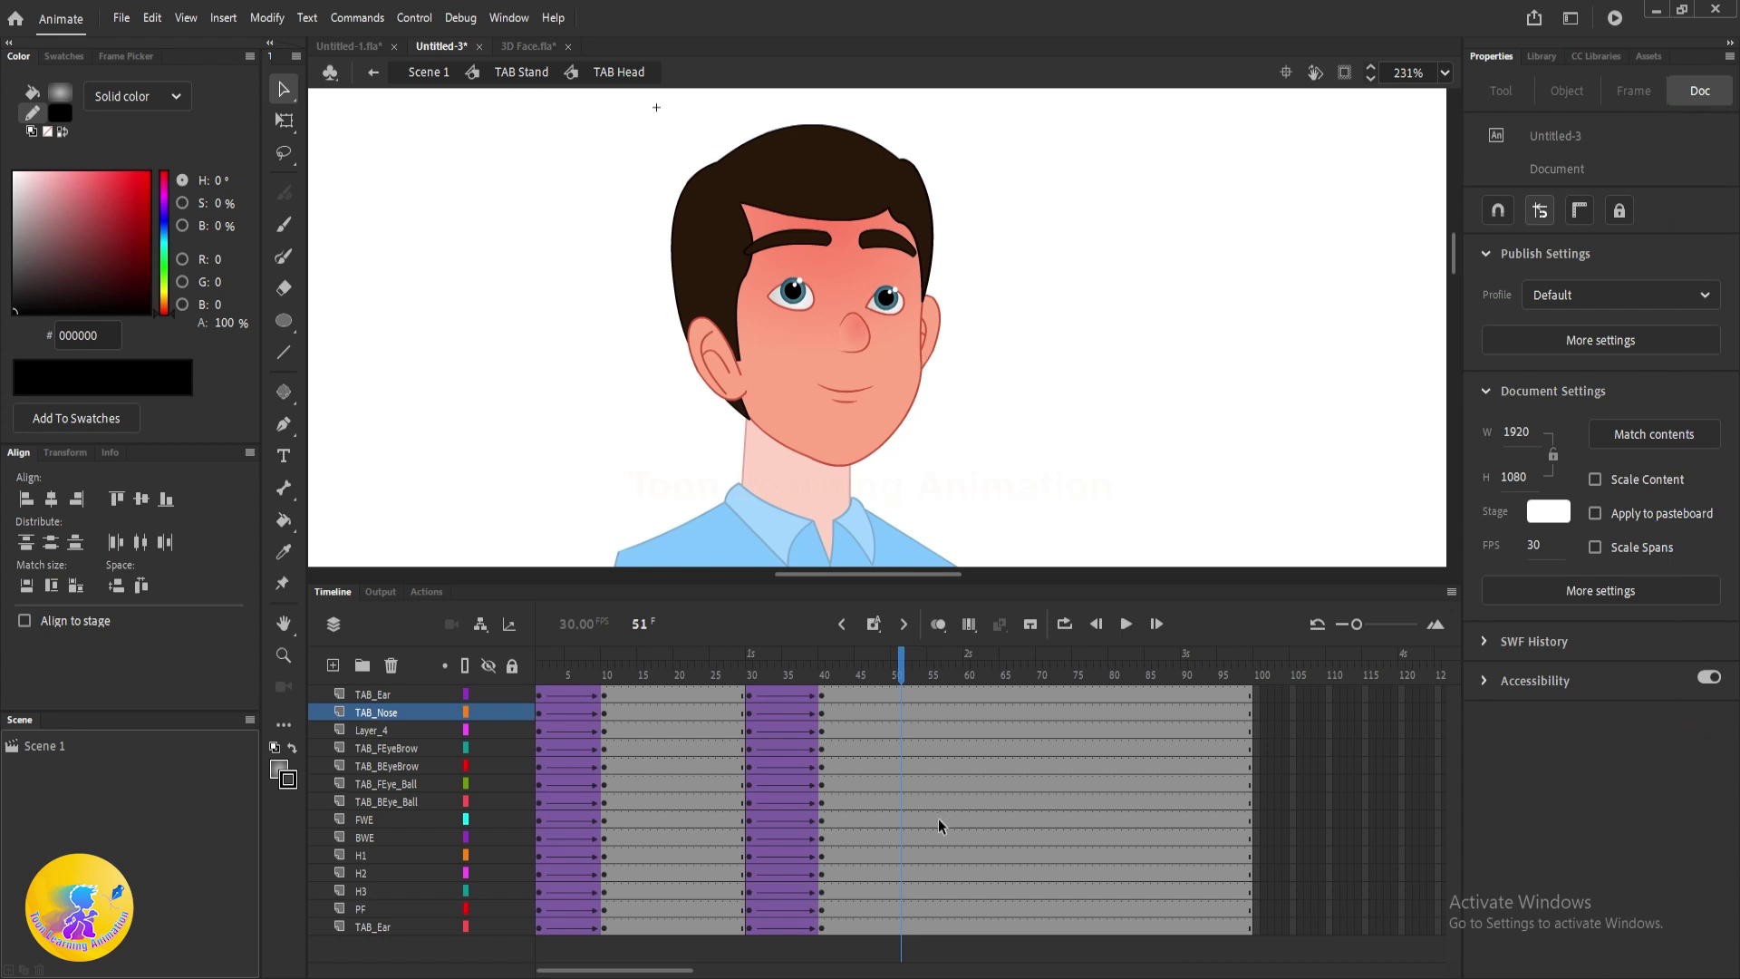
- Add keyframes on all head layers at frame 54 and copy the frame 30 pose to frame 63
click(926, 676)
key(F6)
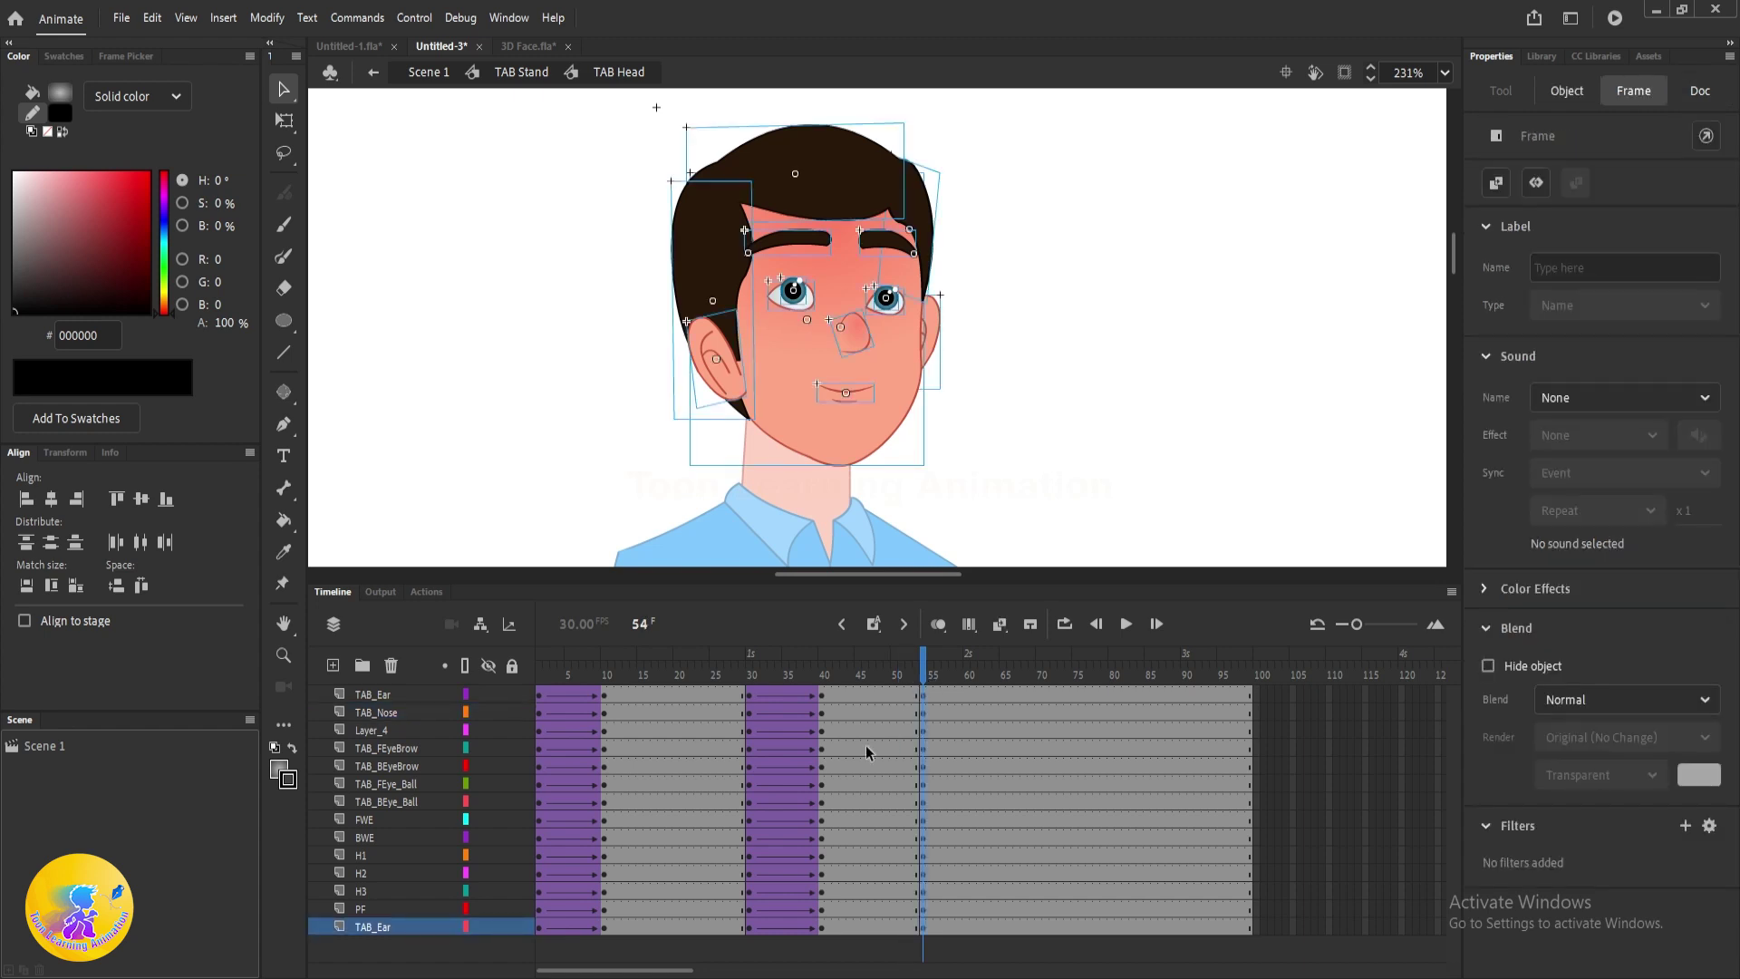
click(749, 696)
drag(747, 915, 743, 924)
click(751, 665)
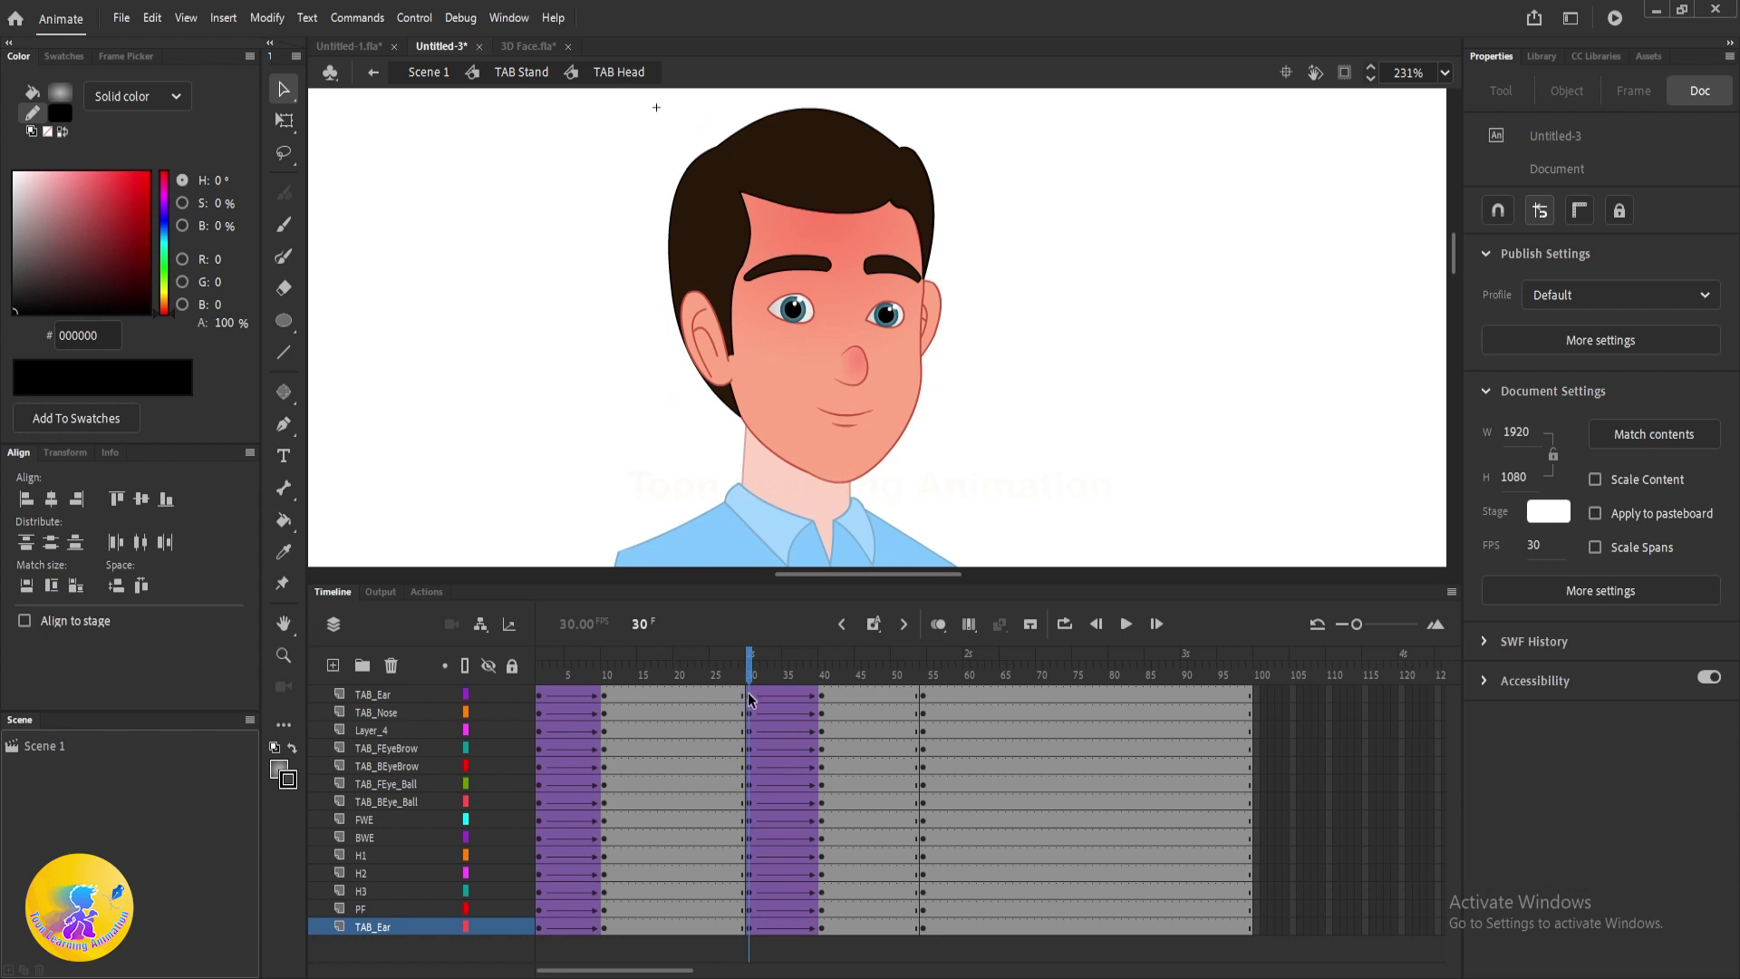
drag(749, 694, 990, 908)
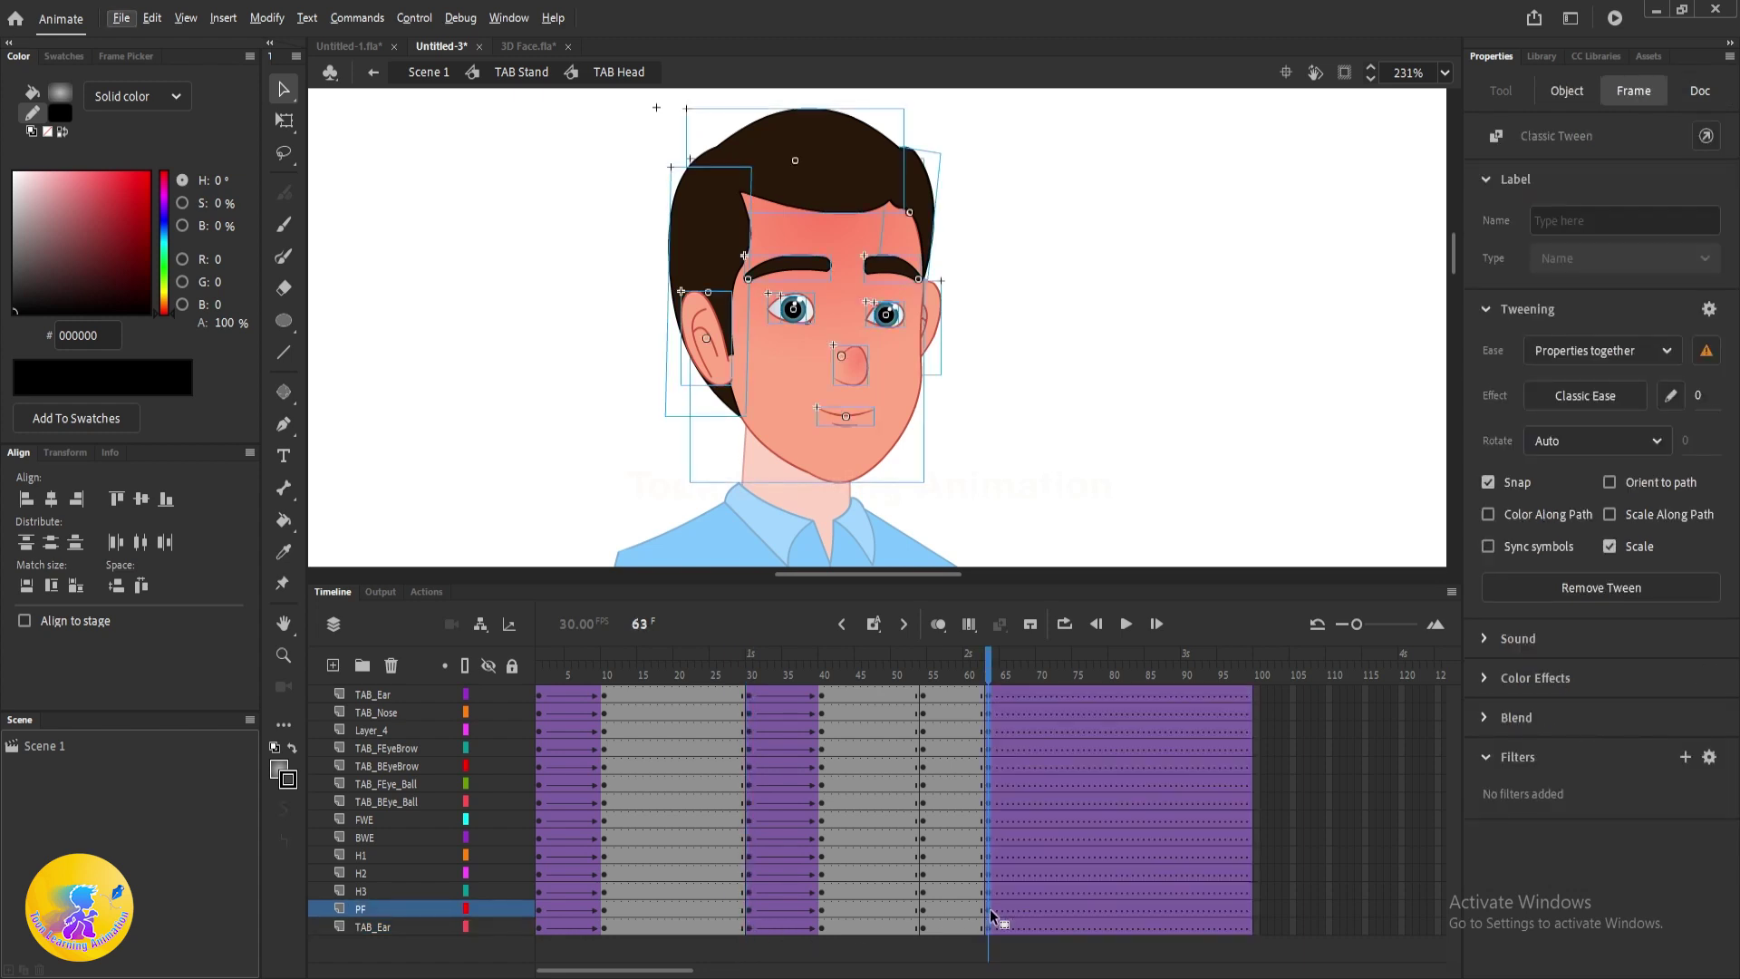
- Remove the classic tween after frame 63 and create one on all layers between frames 54 and 63
right_click(990, 909)
click(1079, 360)
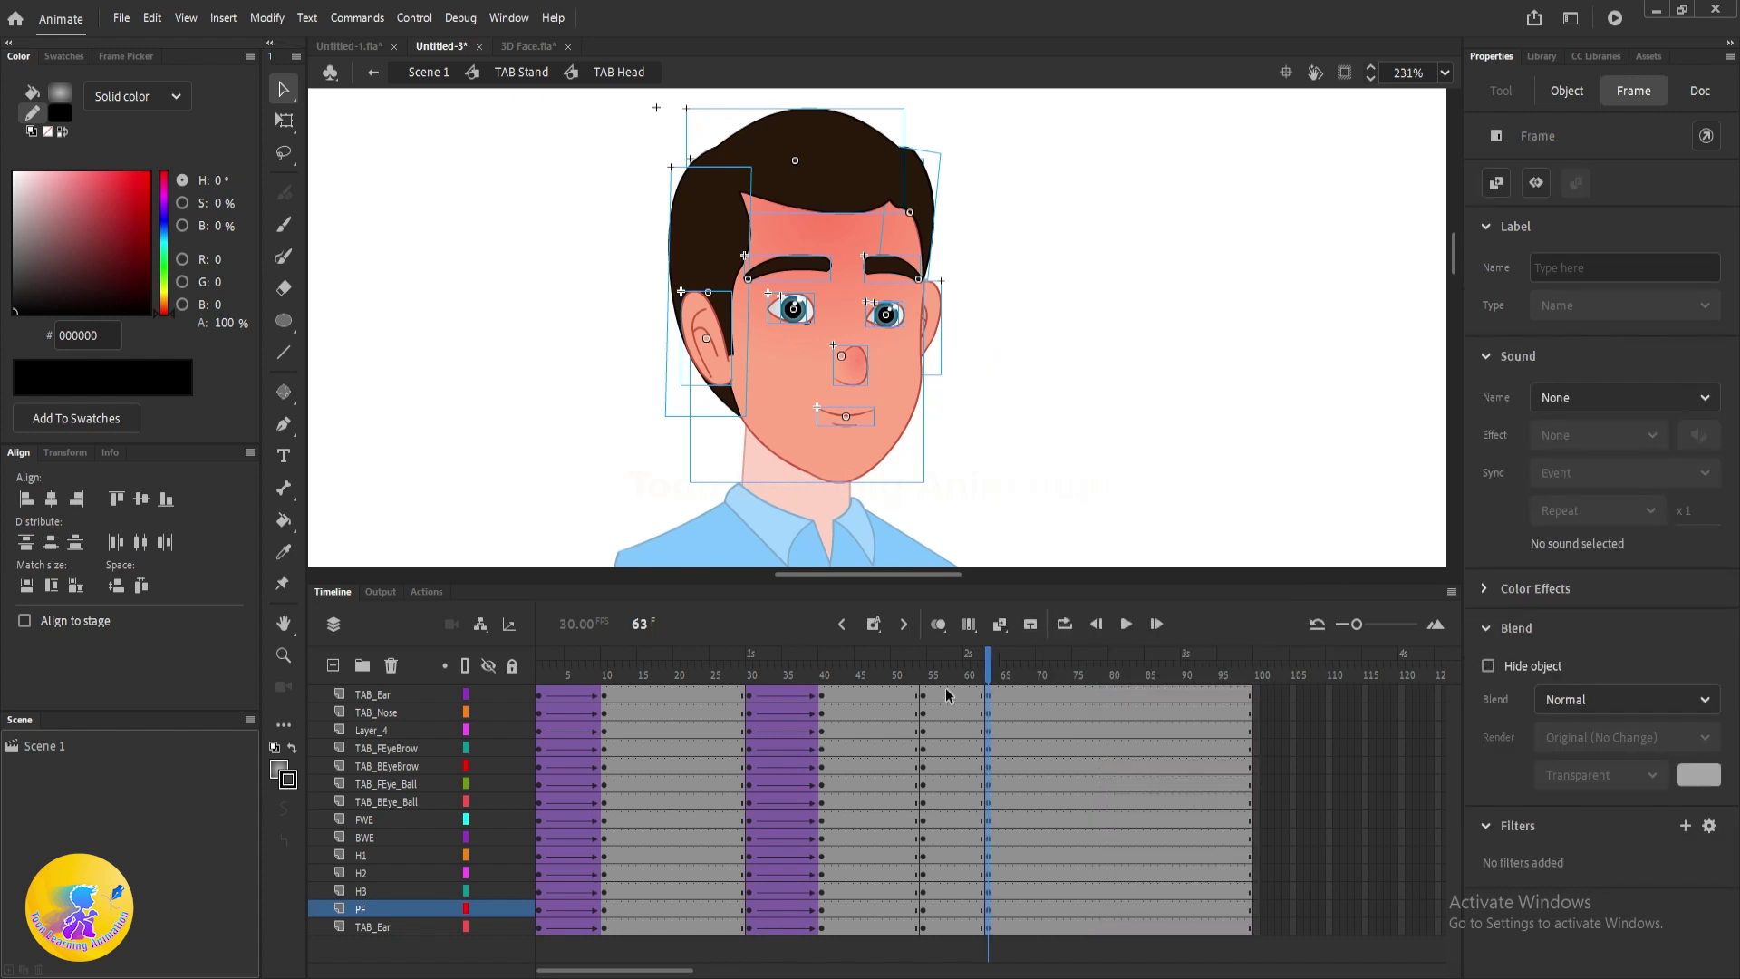
drag(947, 696, 970, 946)
right_click(954, 913)
click(1097, 352)
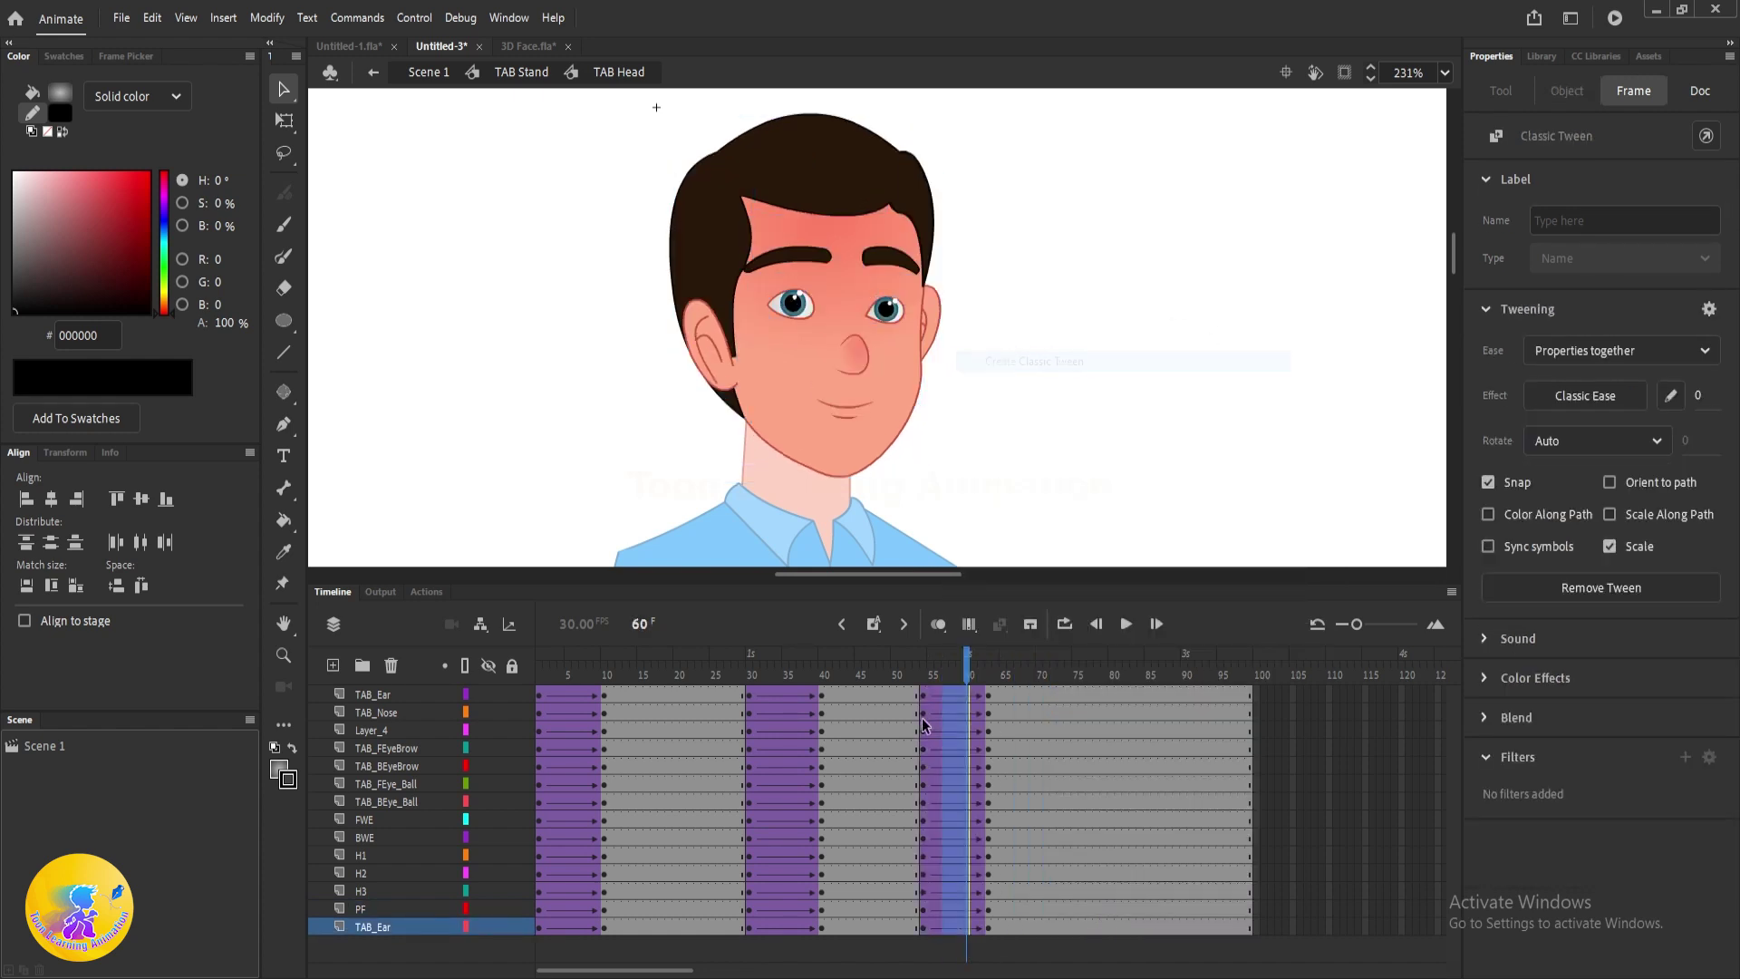
- Play the animation from frame 1 to check the return from the upward look
click(539, 674)
key(Return)
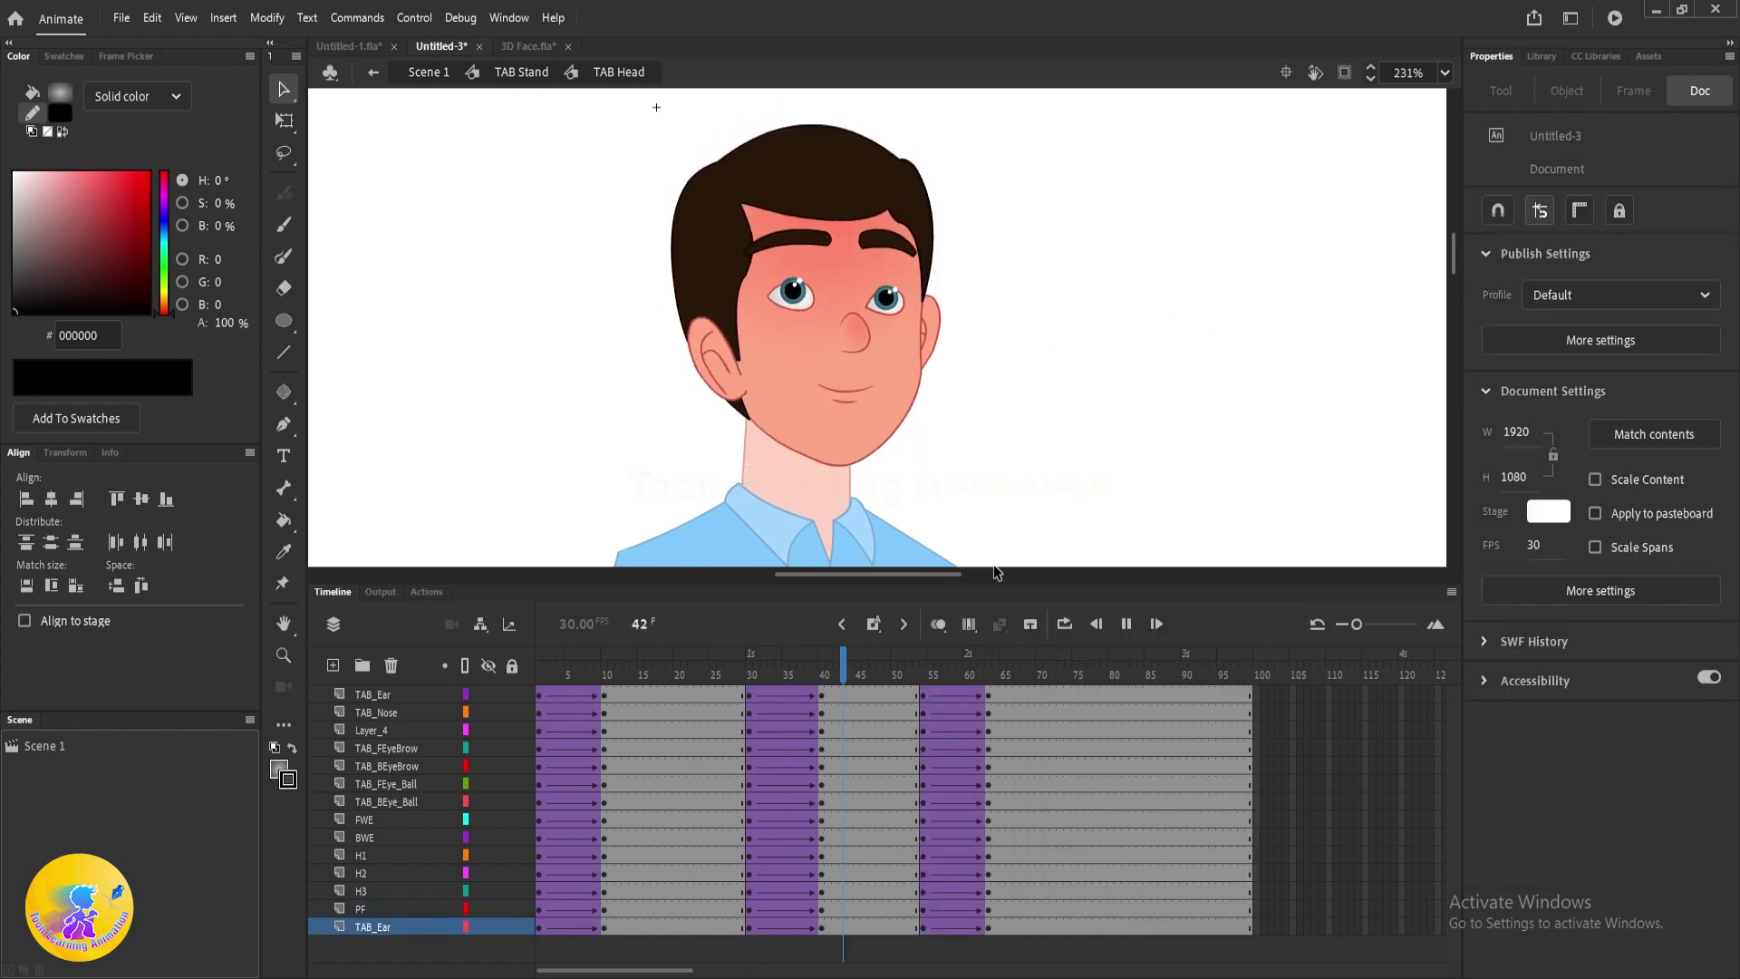
key(Return)
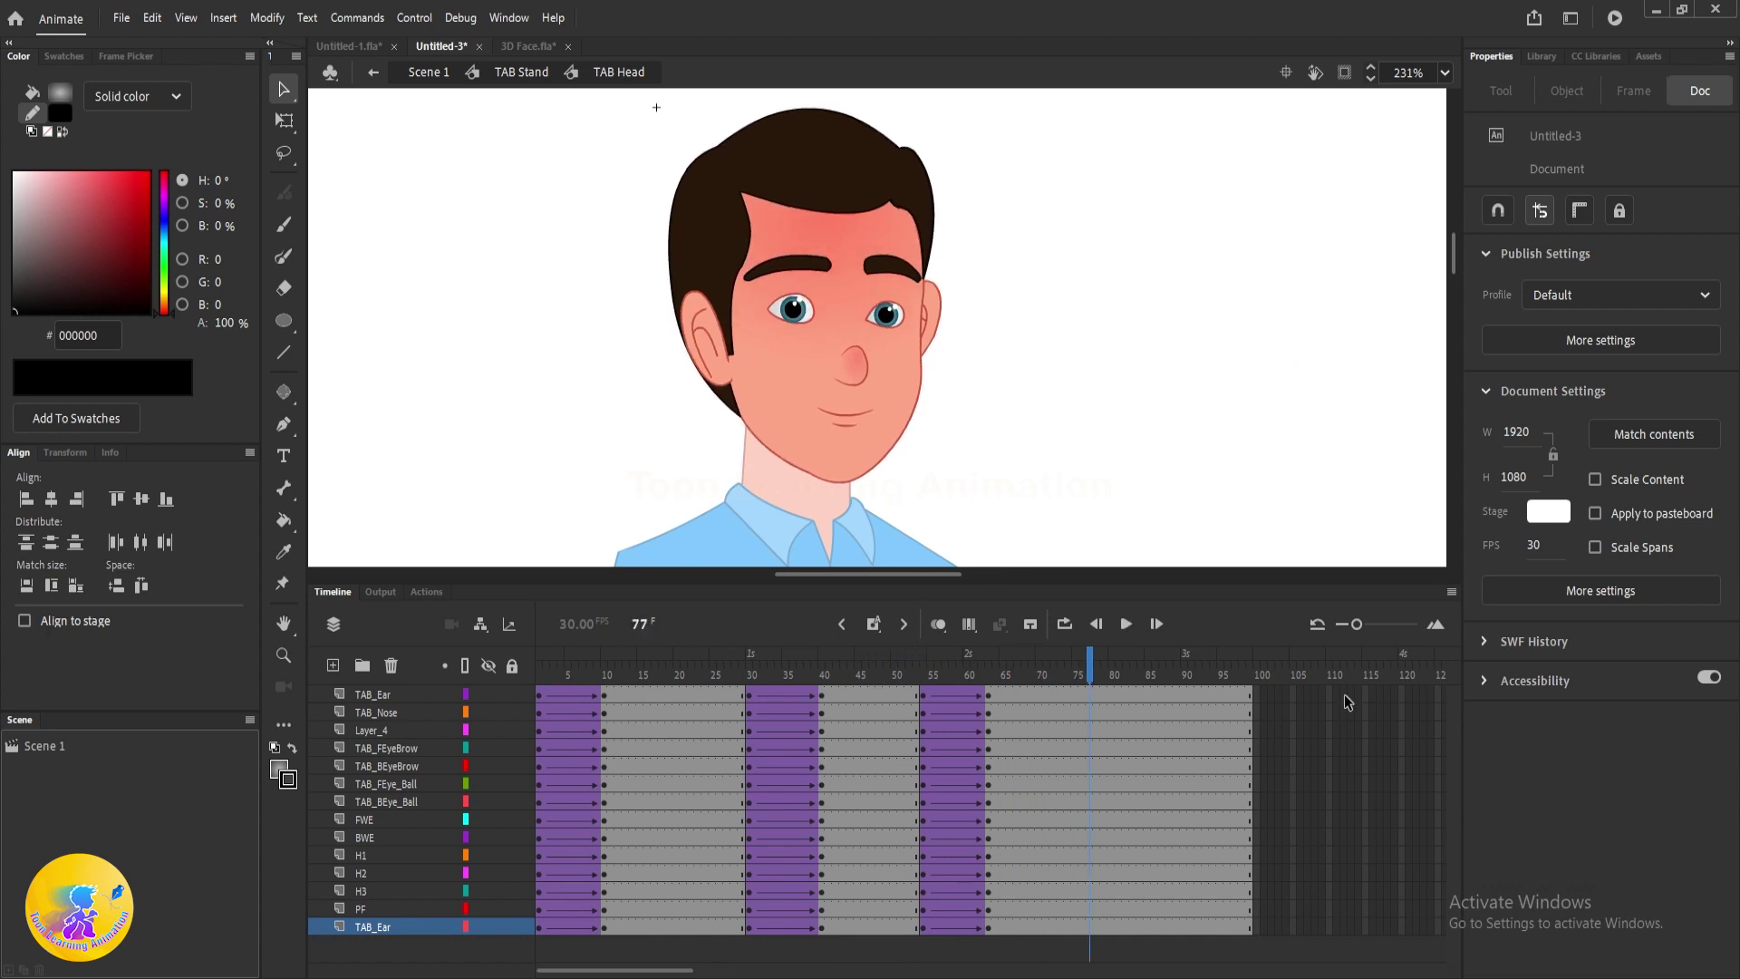
- Add keyframes on all head layers at frame 78 and copy the frame 1 pose to frame 86
click(1102, 677)
key(F6)
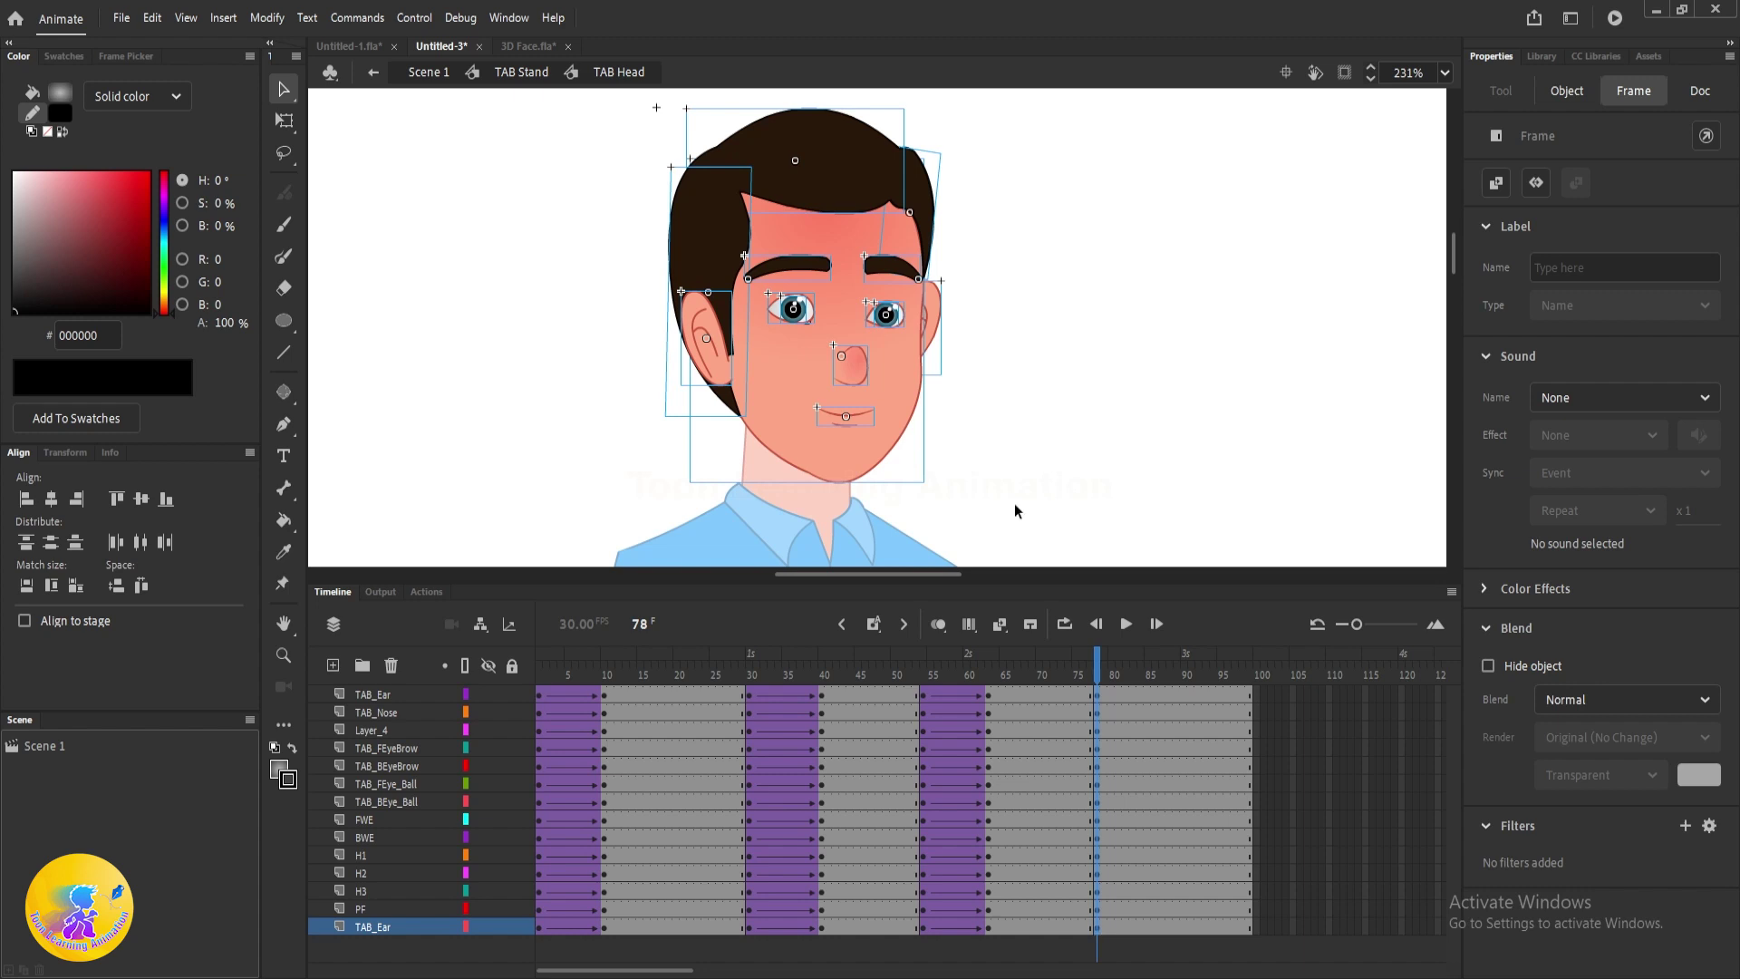
drag(542, 696, 538, 929)
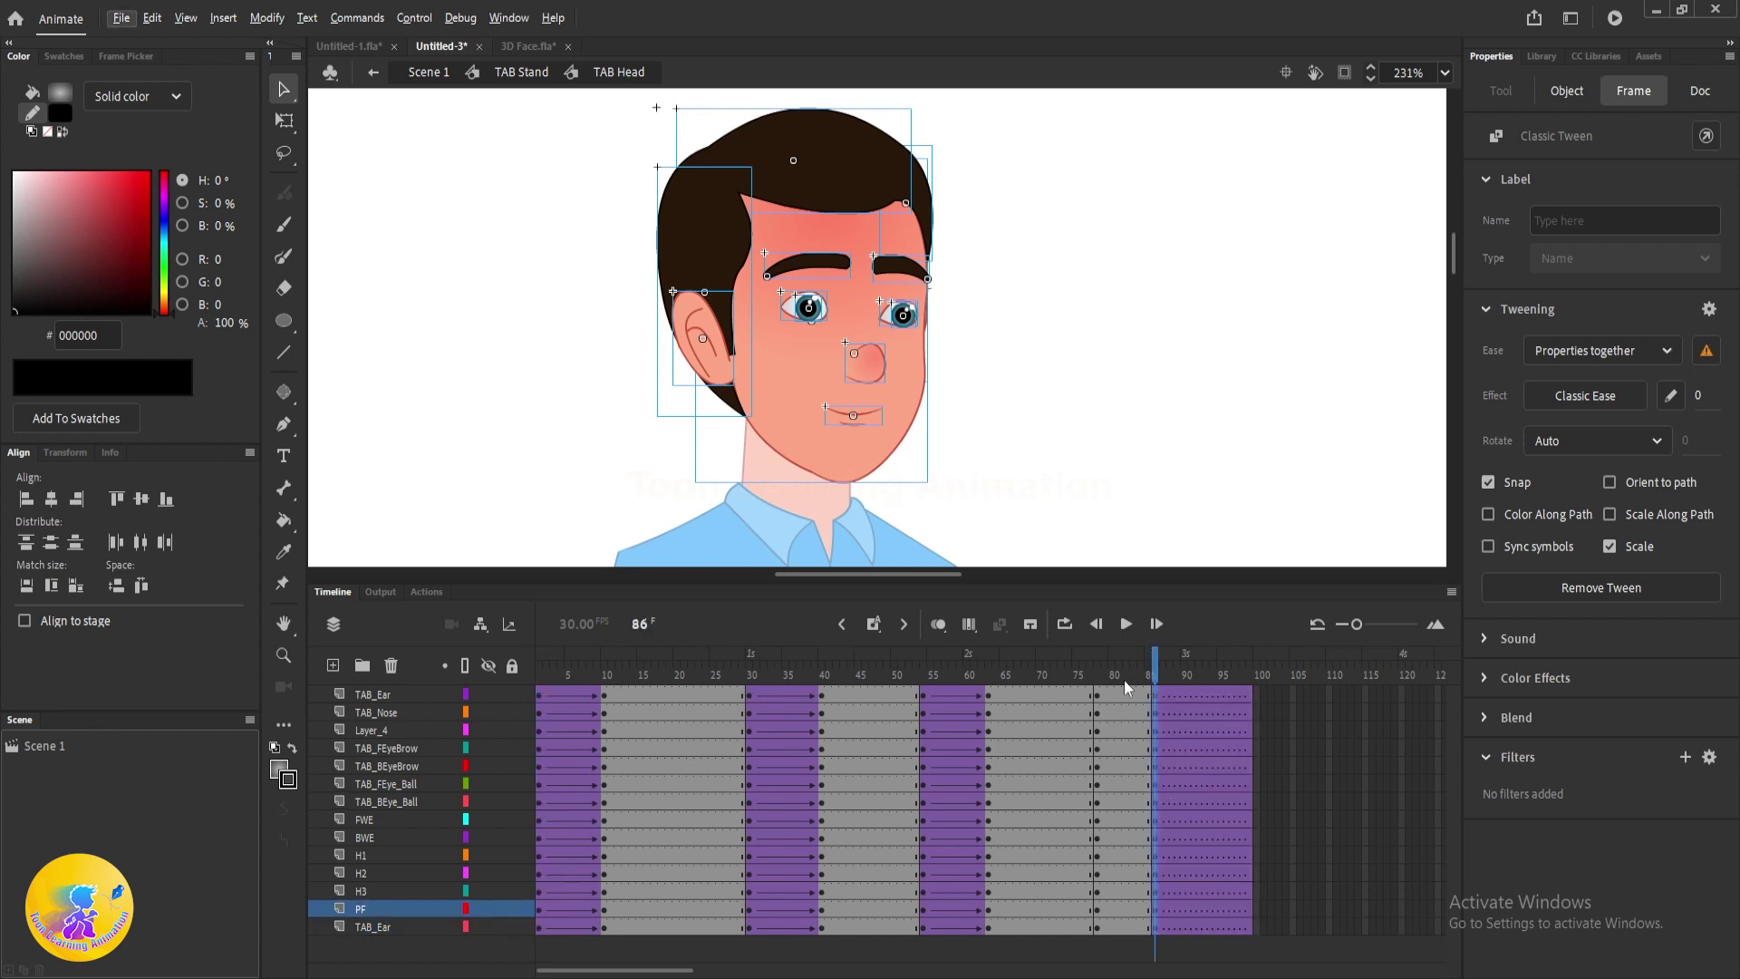
- Create a classic tween on all layers between frames 78 and 86 and remove the tween after frame 86
drag(1104, 695, 1147, 926)
right_click(1121, 895)
click(1221, 343)
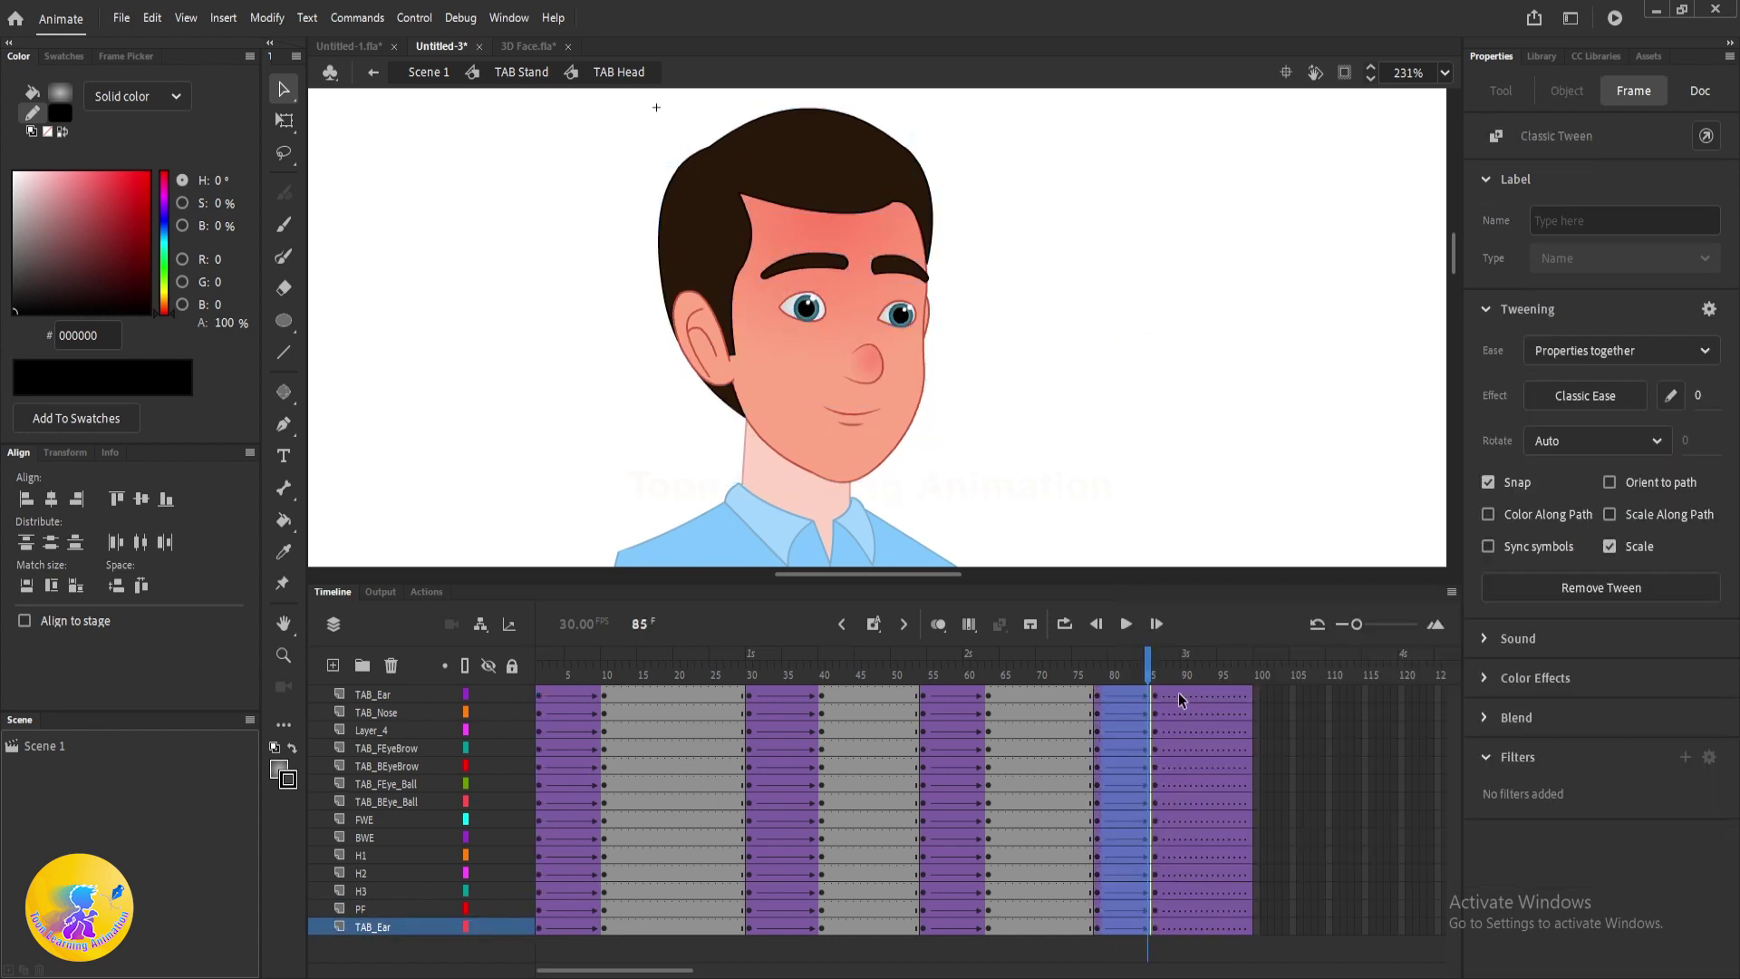
drag(1178, 693, 1212, 887)
right_click(1213, 887)
click(1305, 335)
key(Return)
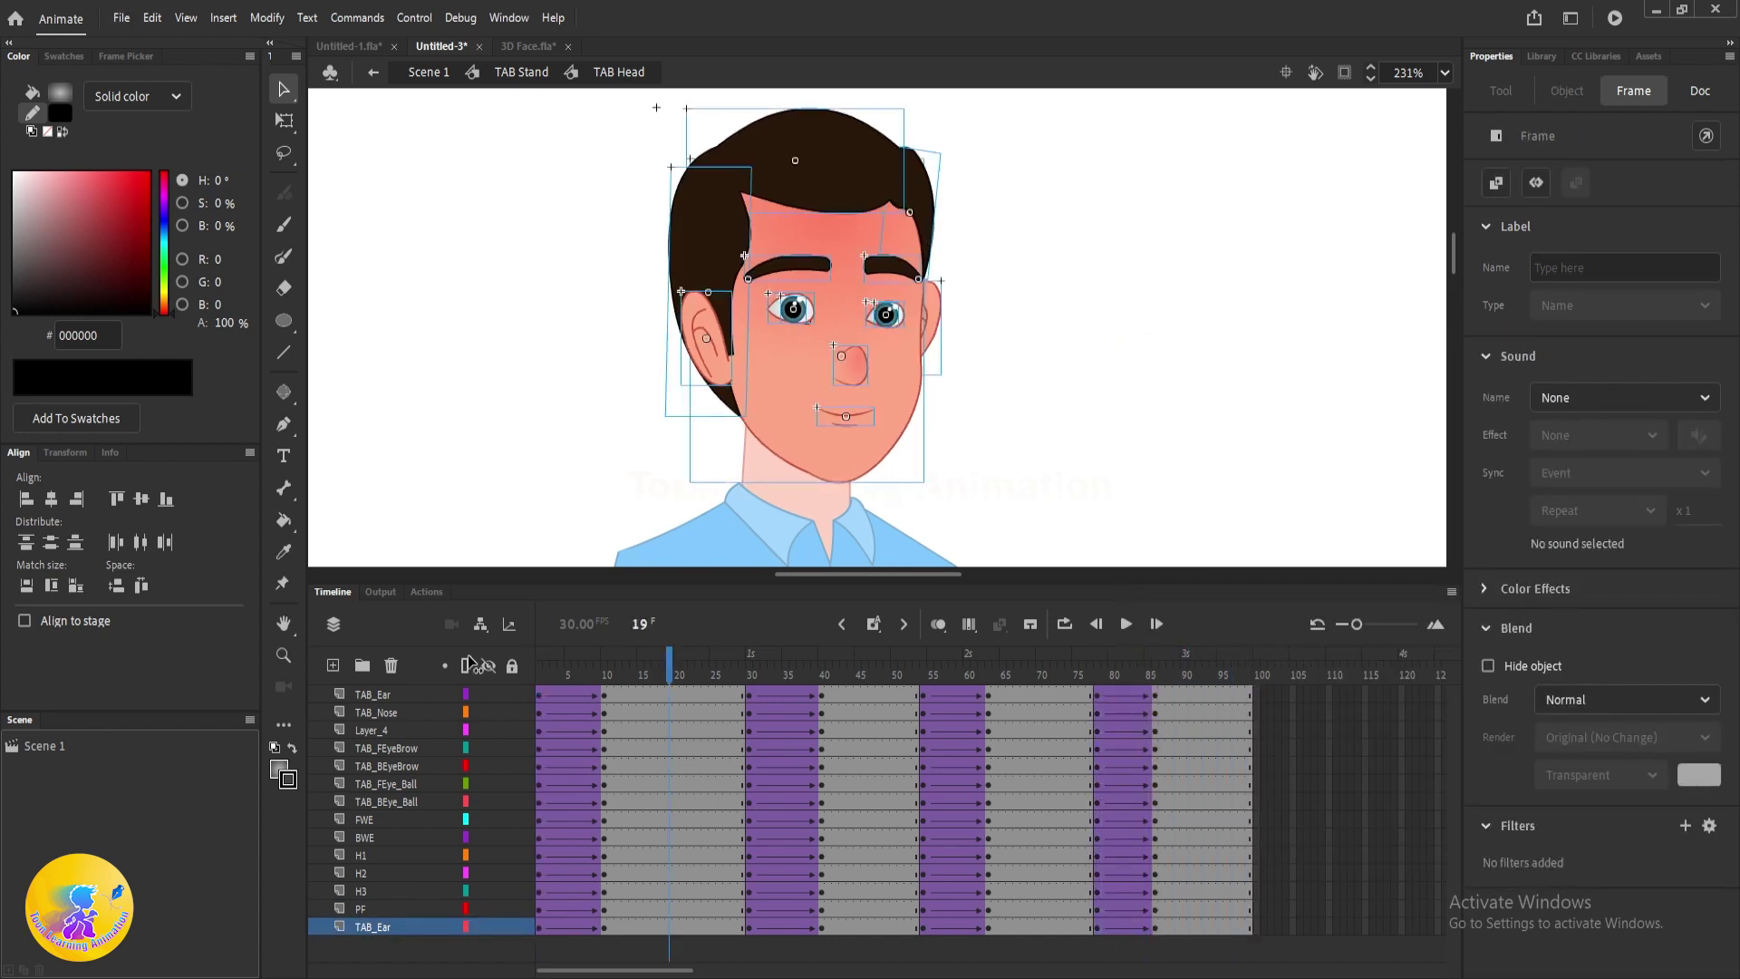
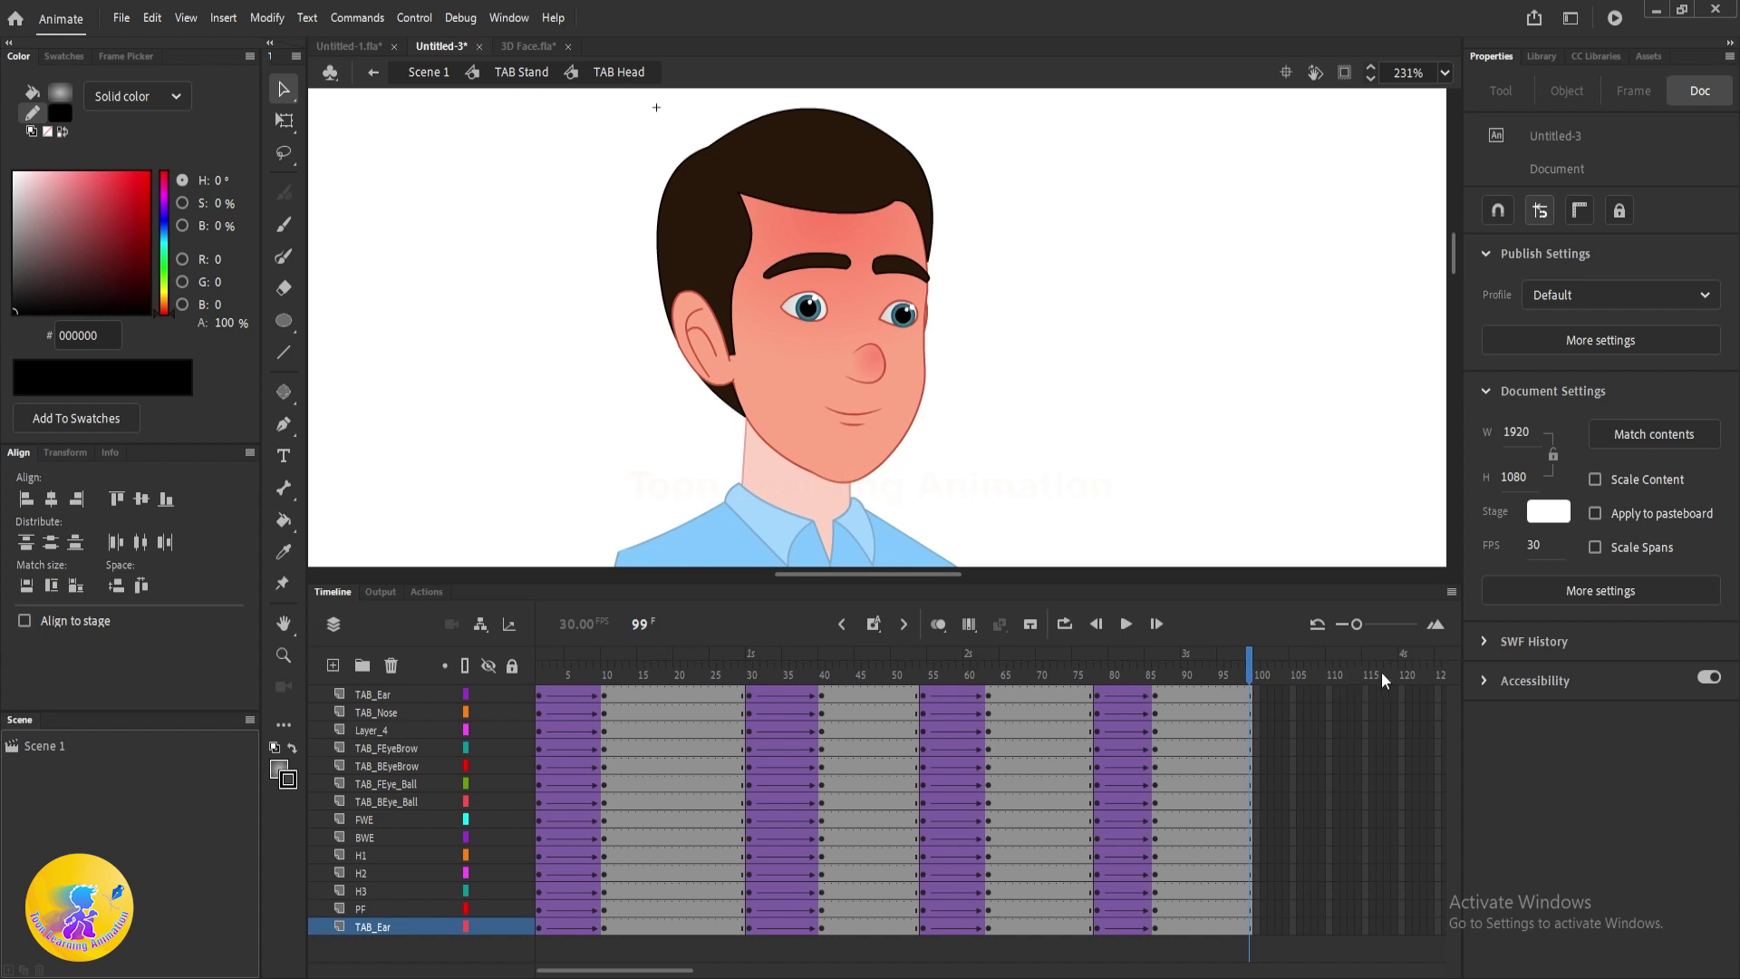
- Extend all head layers to frame 120
click(1405, 672)
key(F5)
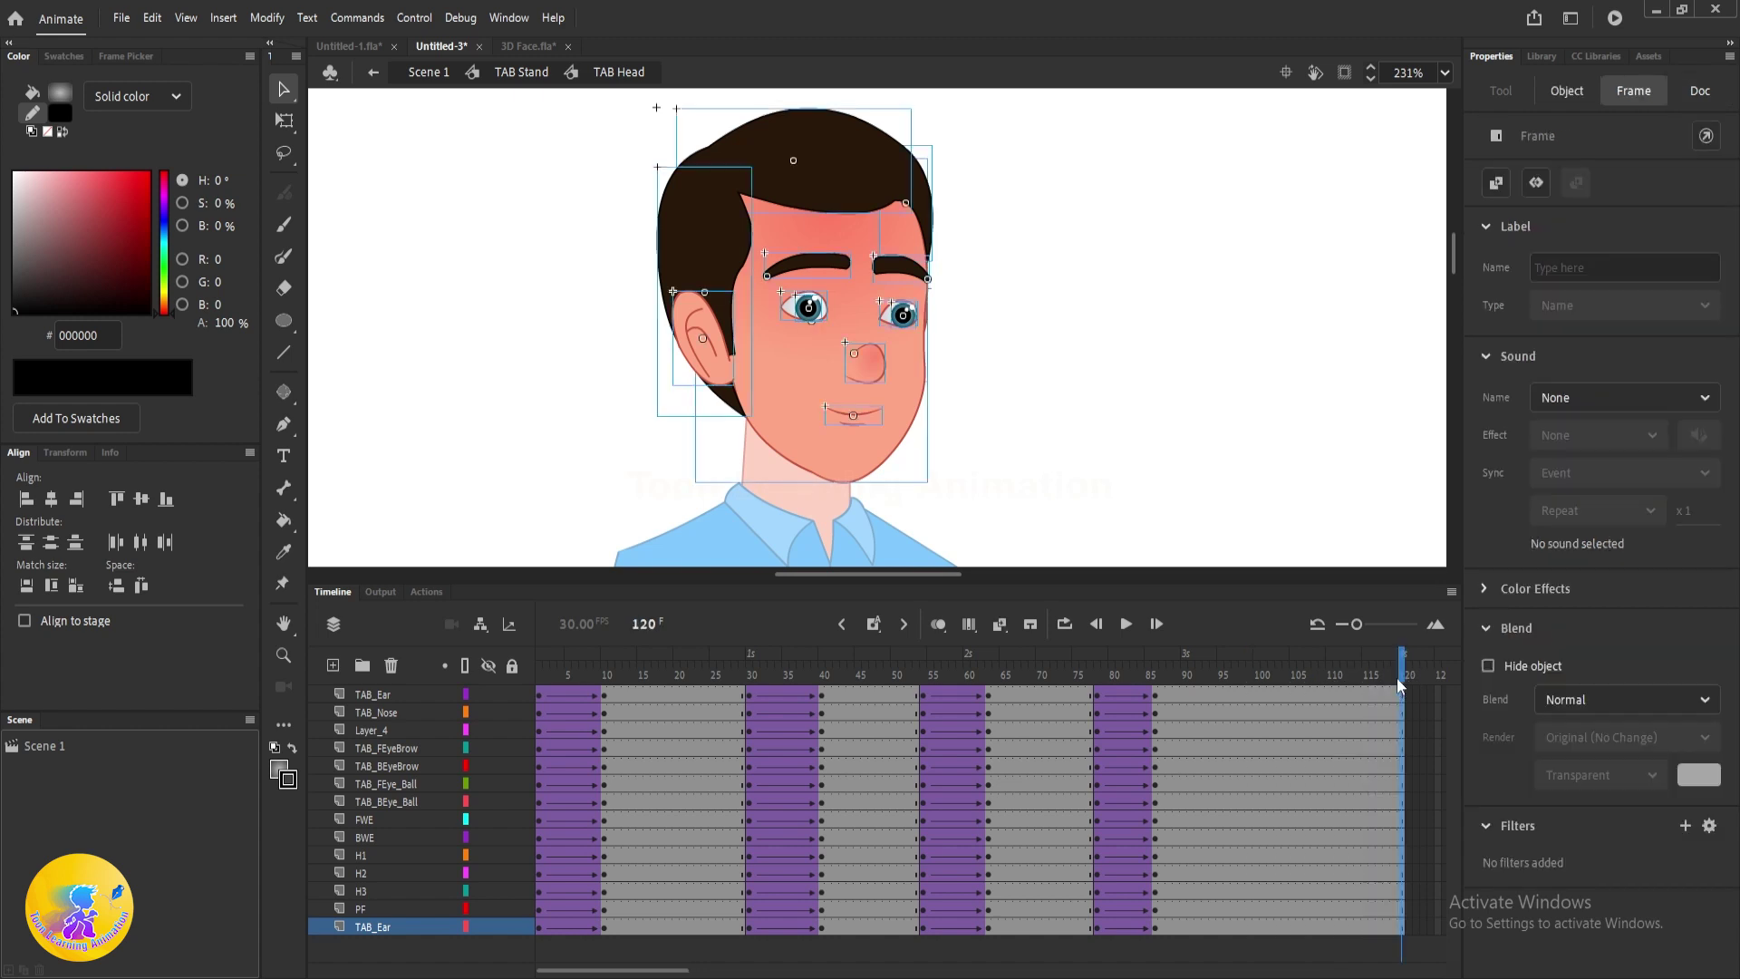
shift+click(370, 696)
right_click(953, 806)
click(1082, 721)
click(1154, 355)
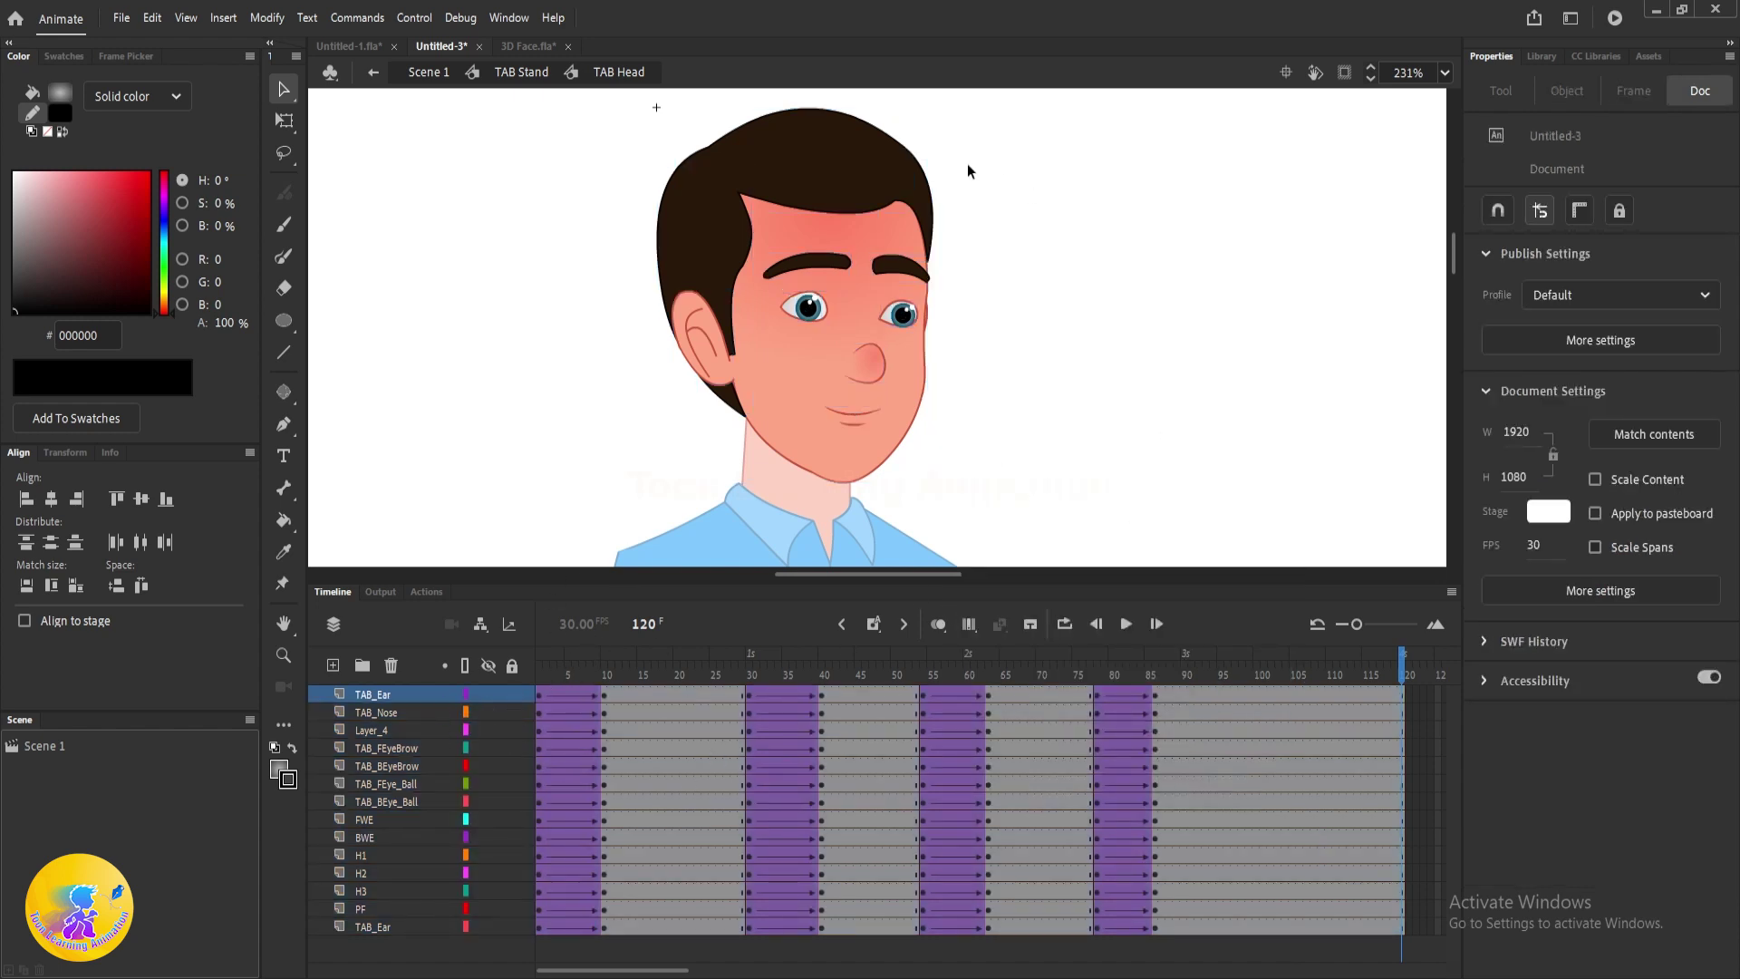
- Go back out to the TAB Stand symbol and add keyframes on all body layers at frame 10
click(540, 655)
double_click(1245, 348)
double_click(759, 314)
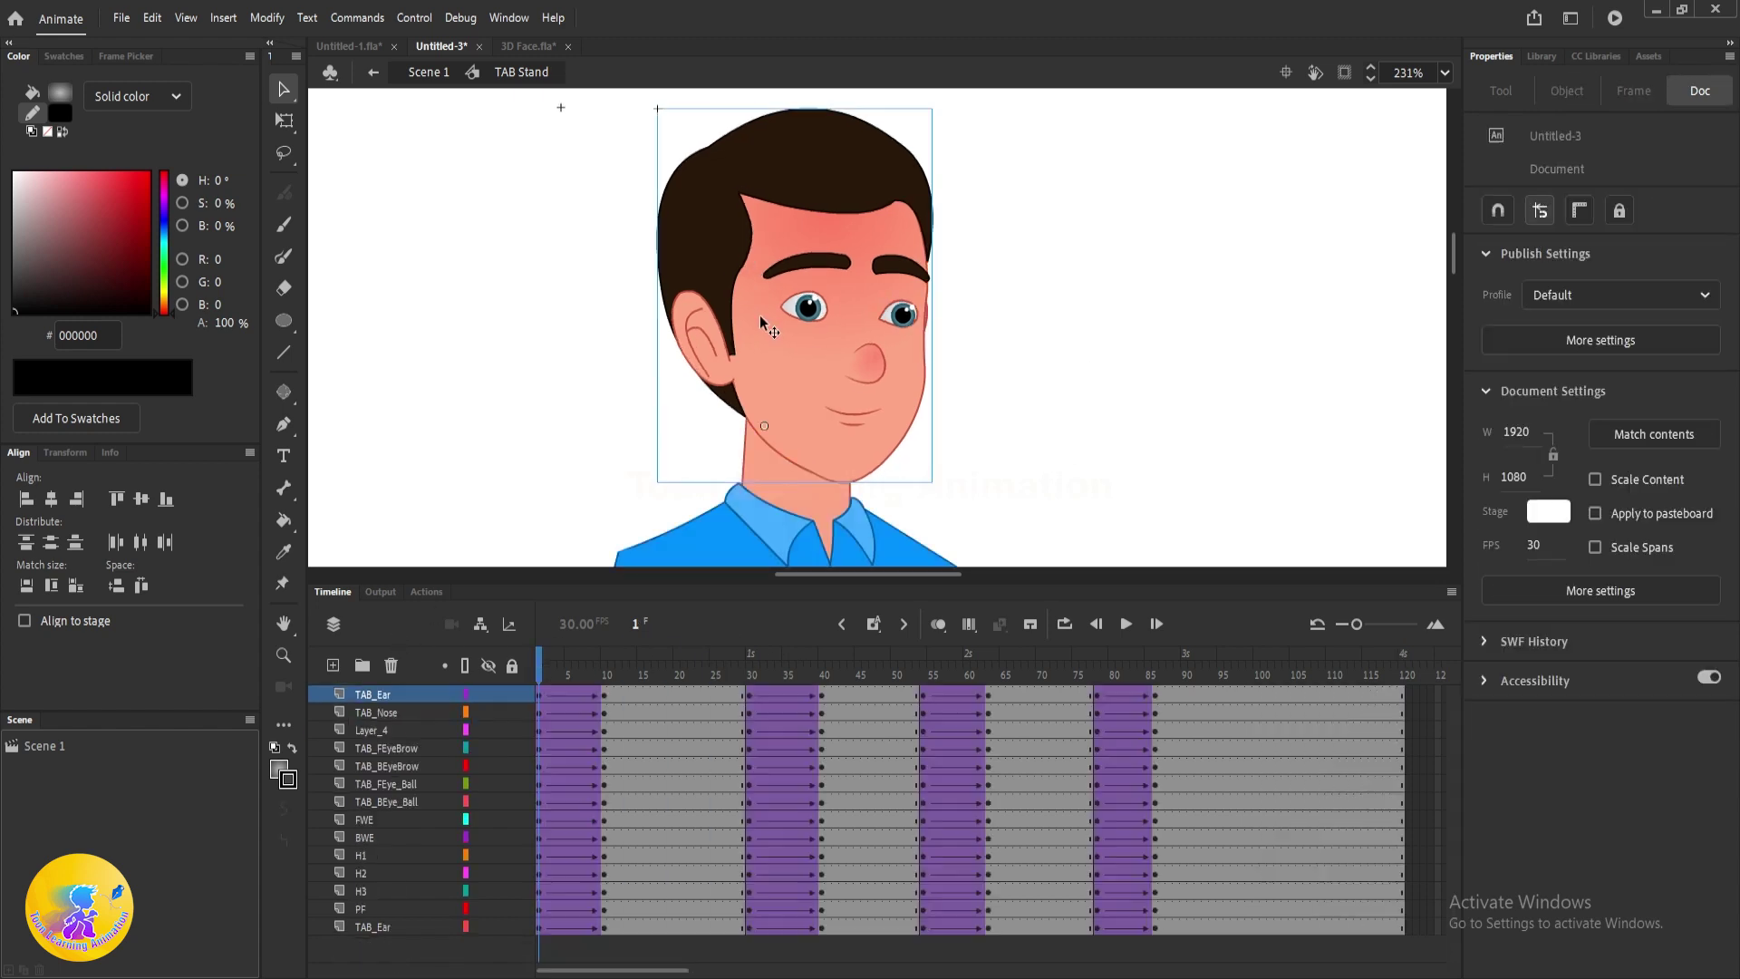
click(602, 672)
double_click(1093, 308)
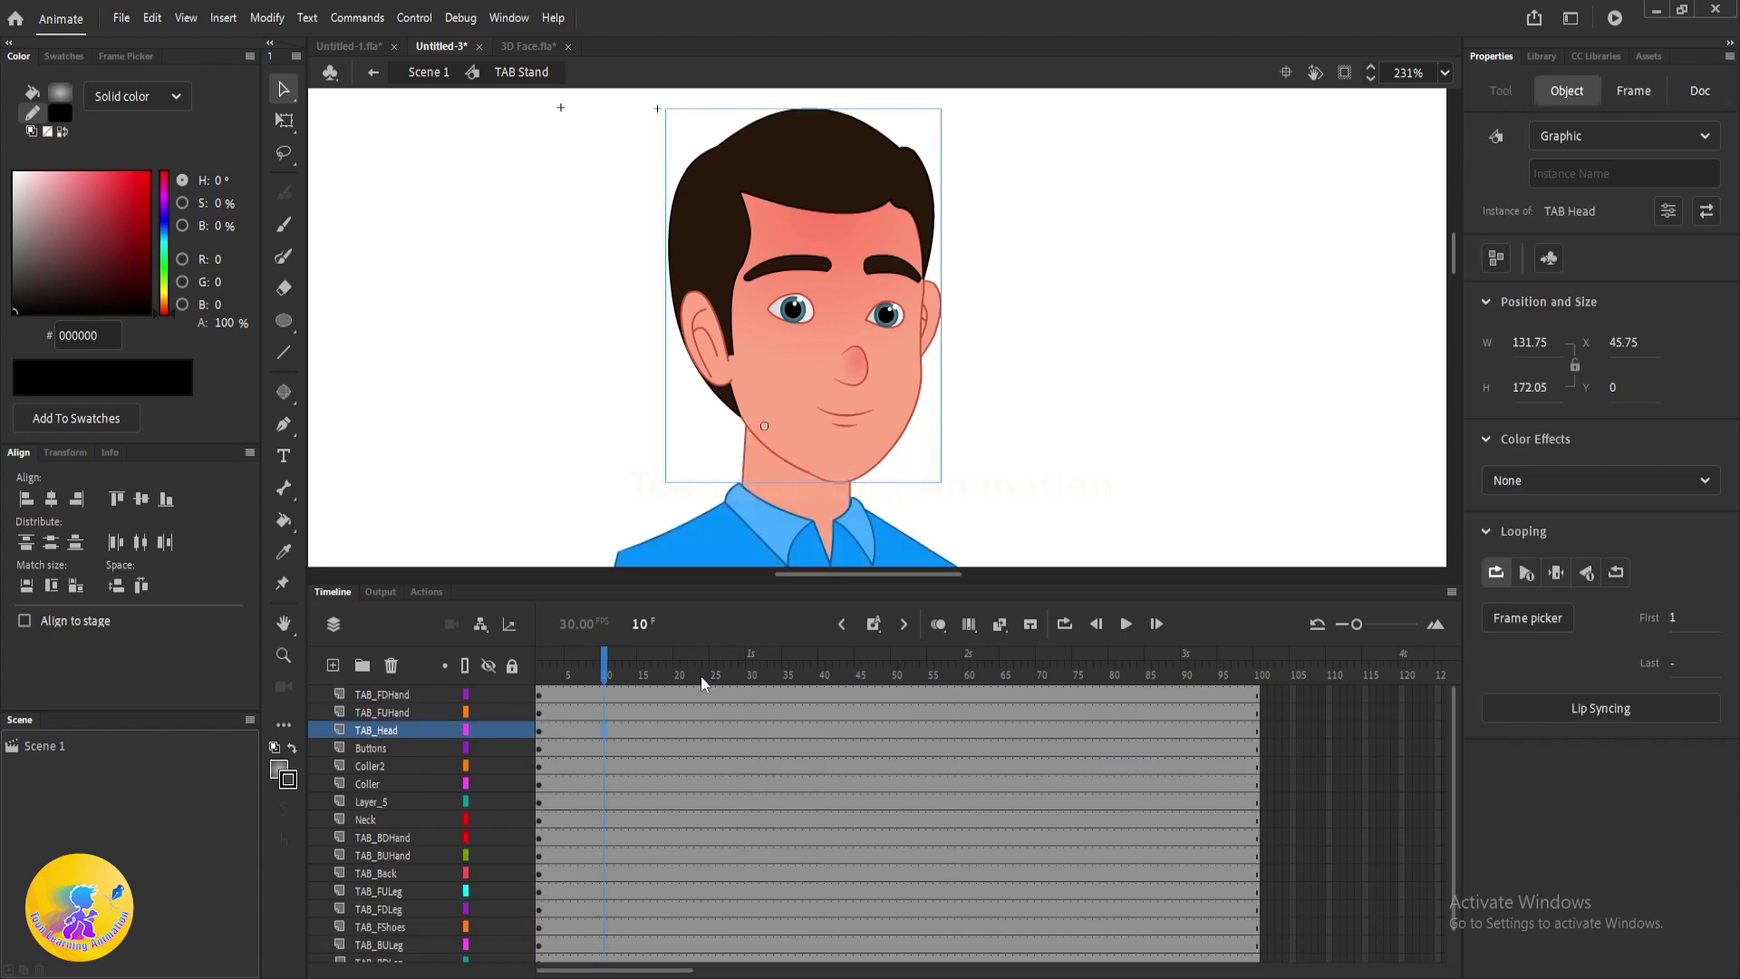
click(606, 675)
key(F6)
click(1139, 315)
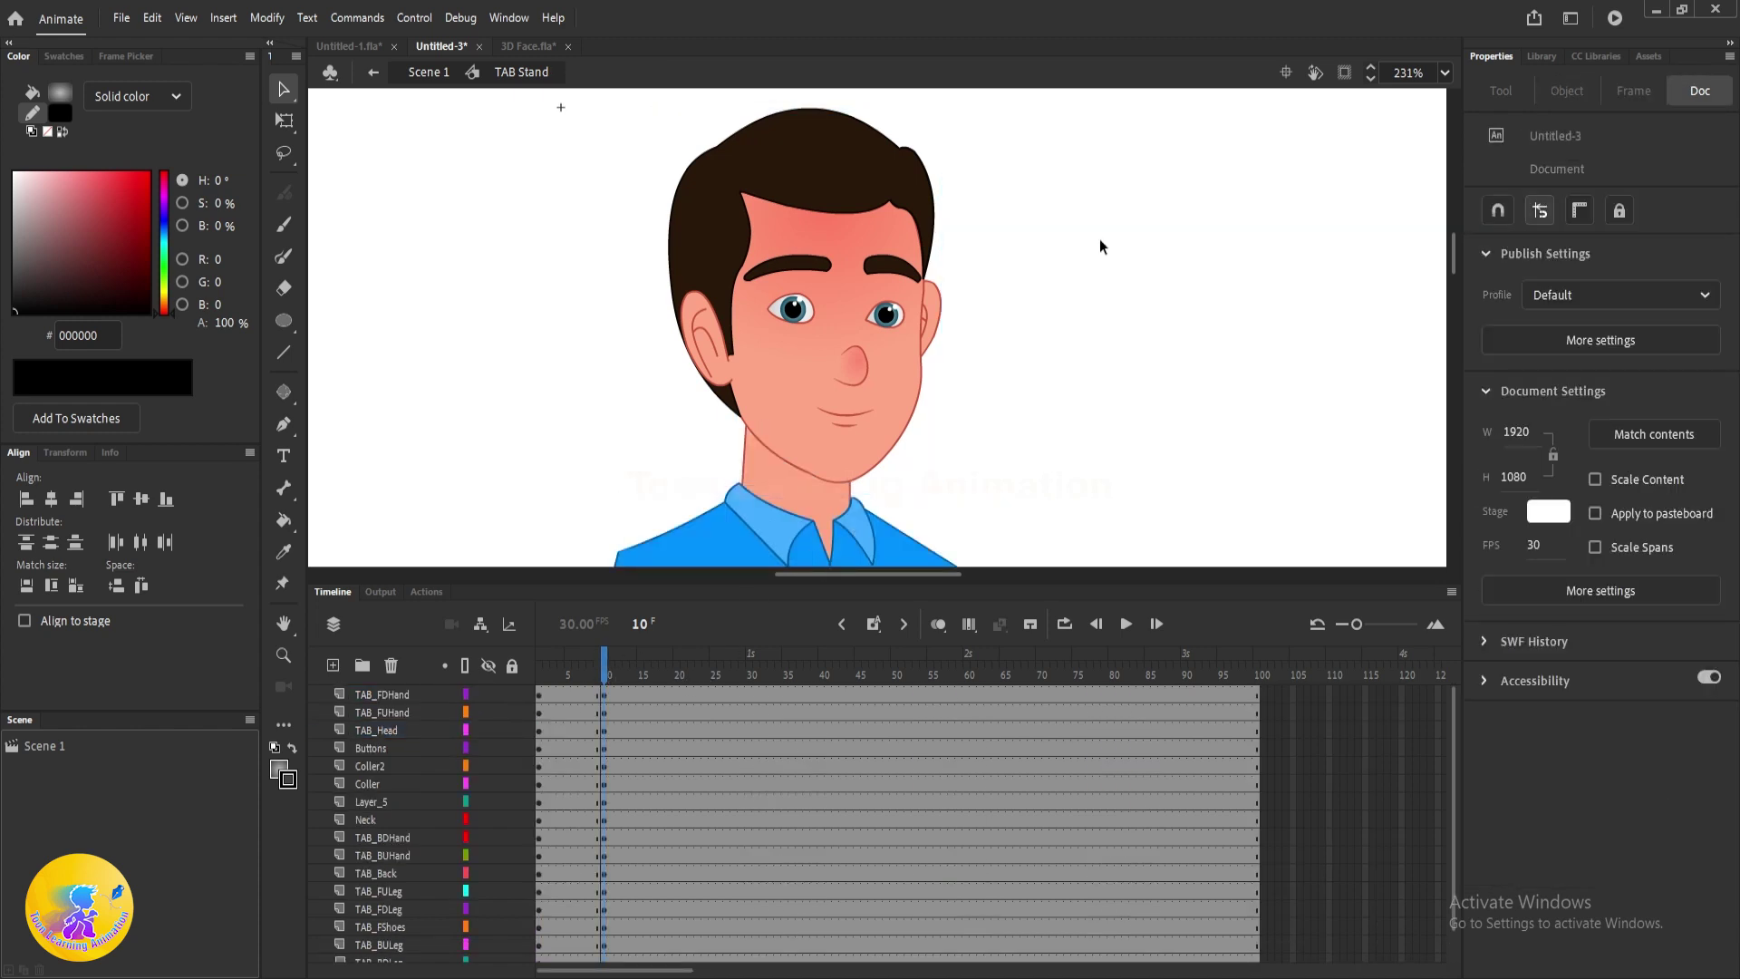
- Narrow the shirt torso at frame 10 to about 176.4 wide with Free Transform
key(q)
scroll(1008, 178, down, 3)
drag(1113, 444, 1052, 233)
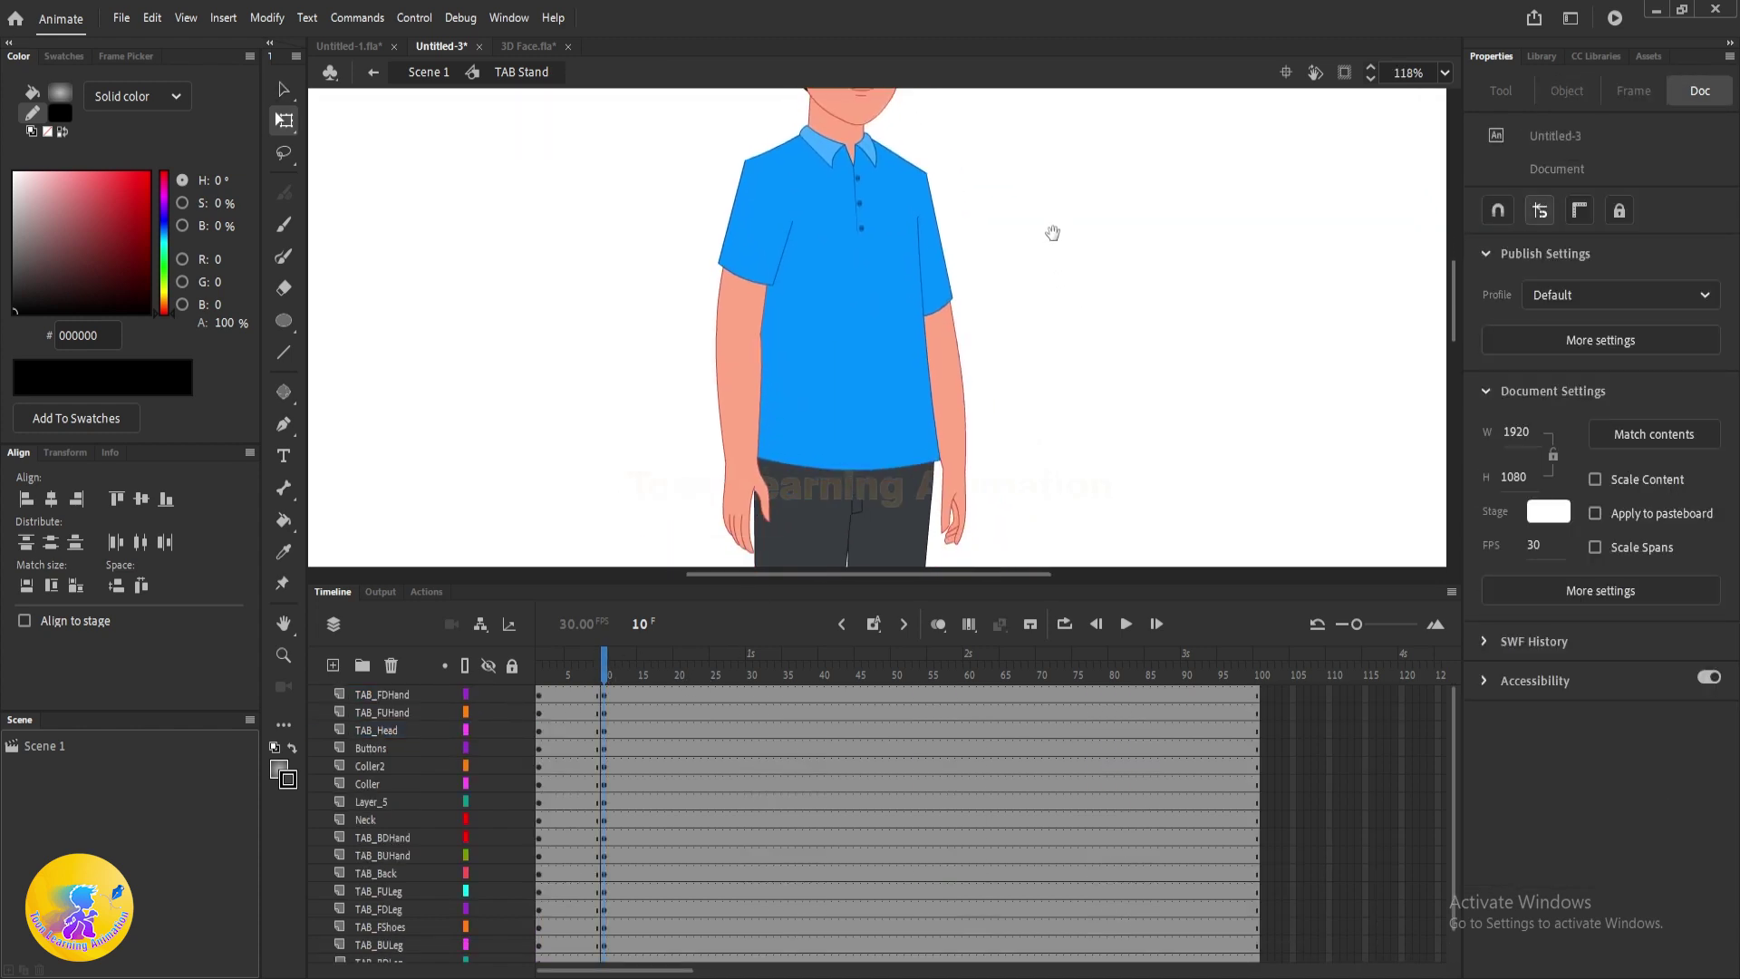
scroll(940, 252, up, 2)
click(940, 255)
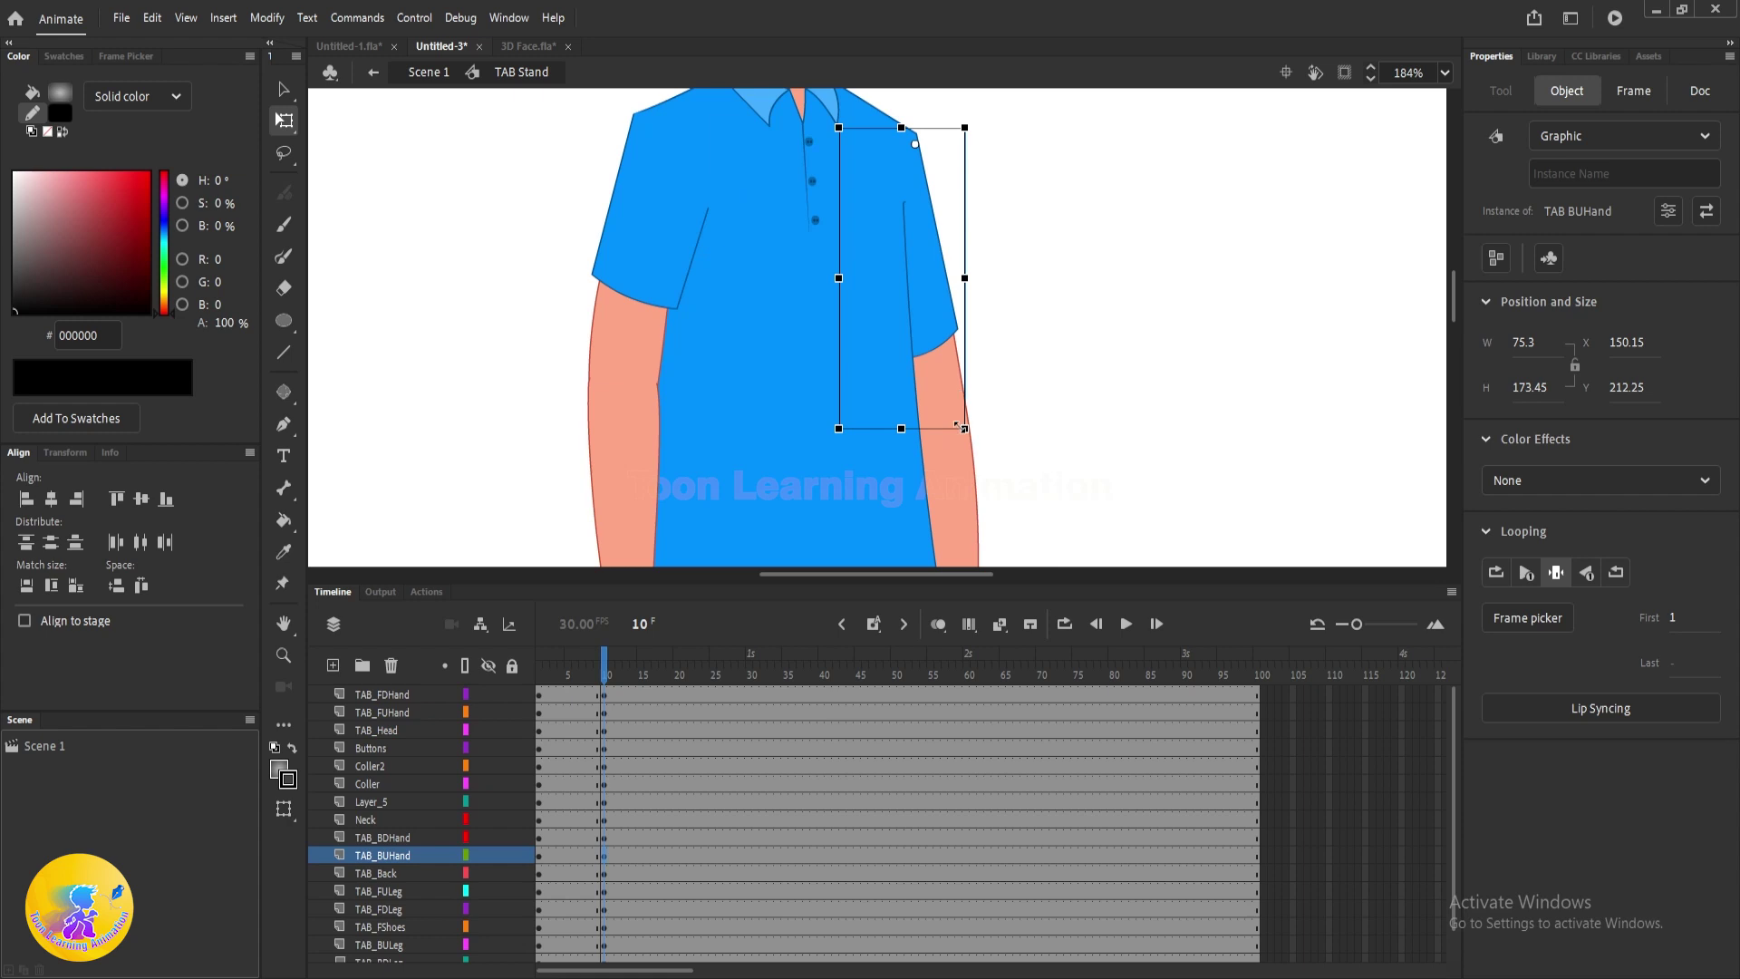
click(884, 400)
scroll(906, 435, up, 2)
drag(986, 477, 979, 483)
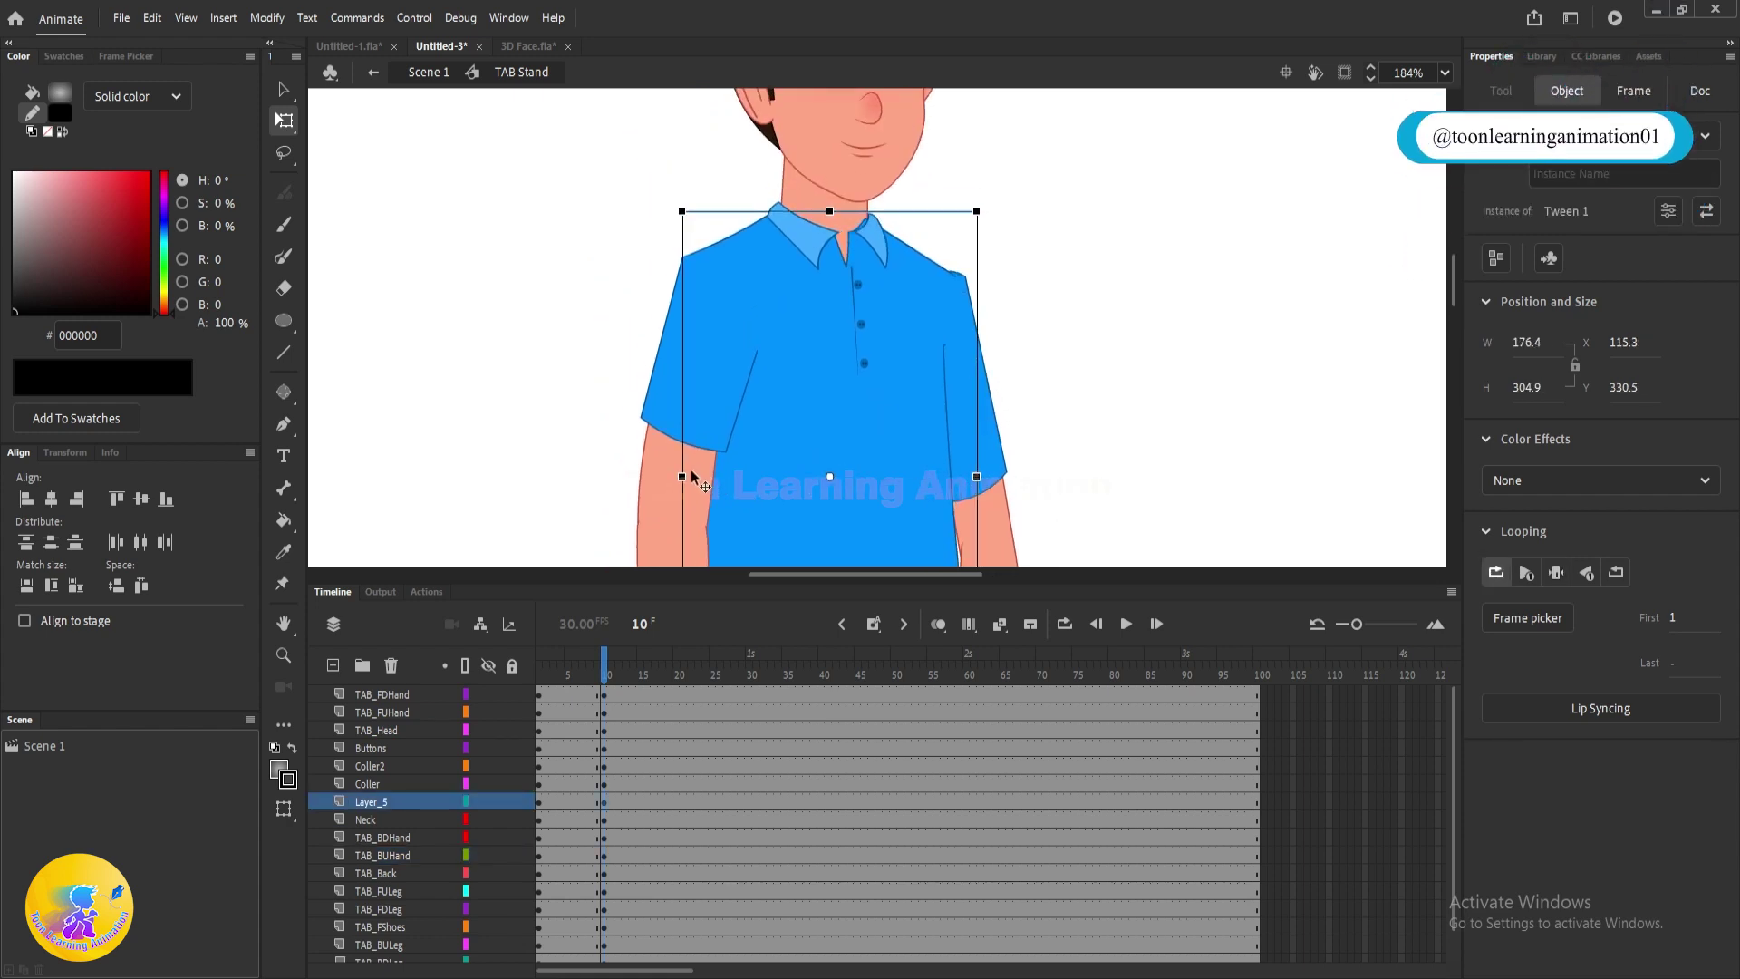
- Shift the far collar piece Coller2 at frame 10 toward the near collar, to about X 124.6
click(948, 172)
scroll(829, 287, up, 5)
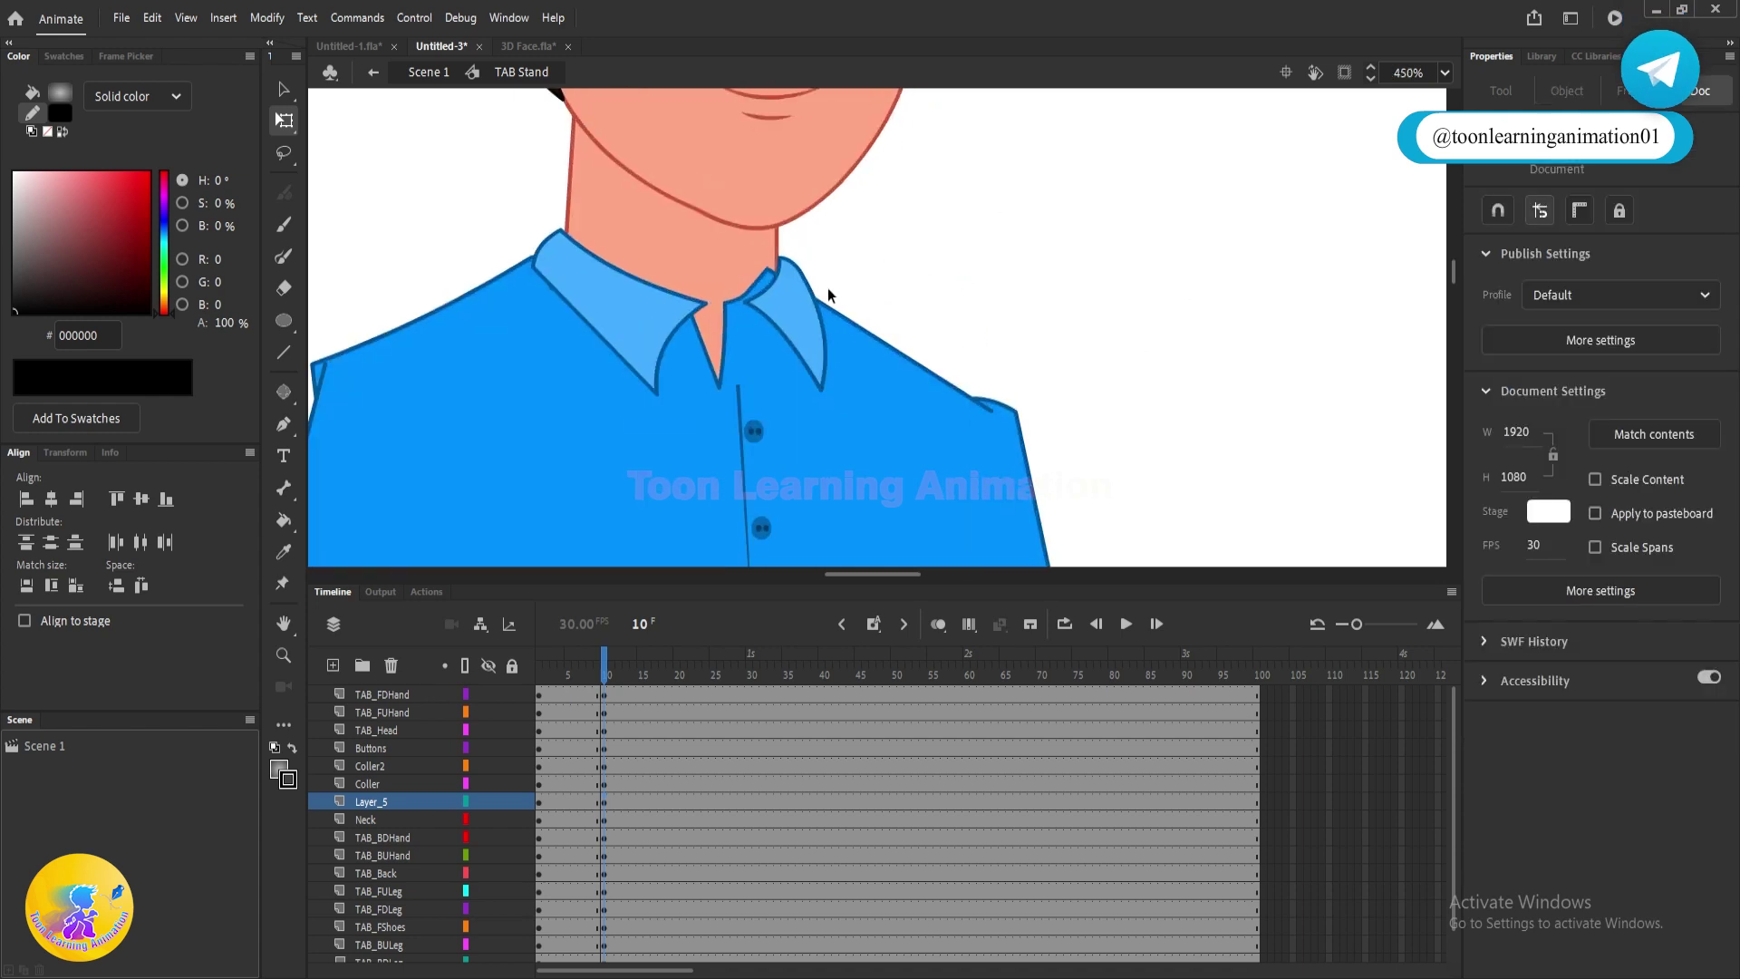
drag(800, 292, 759, 299)
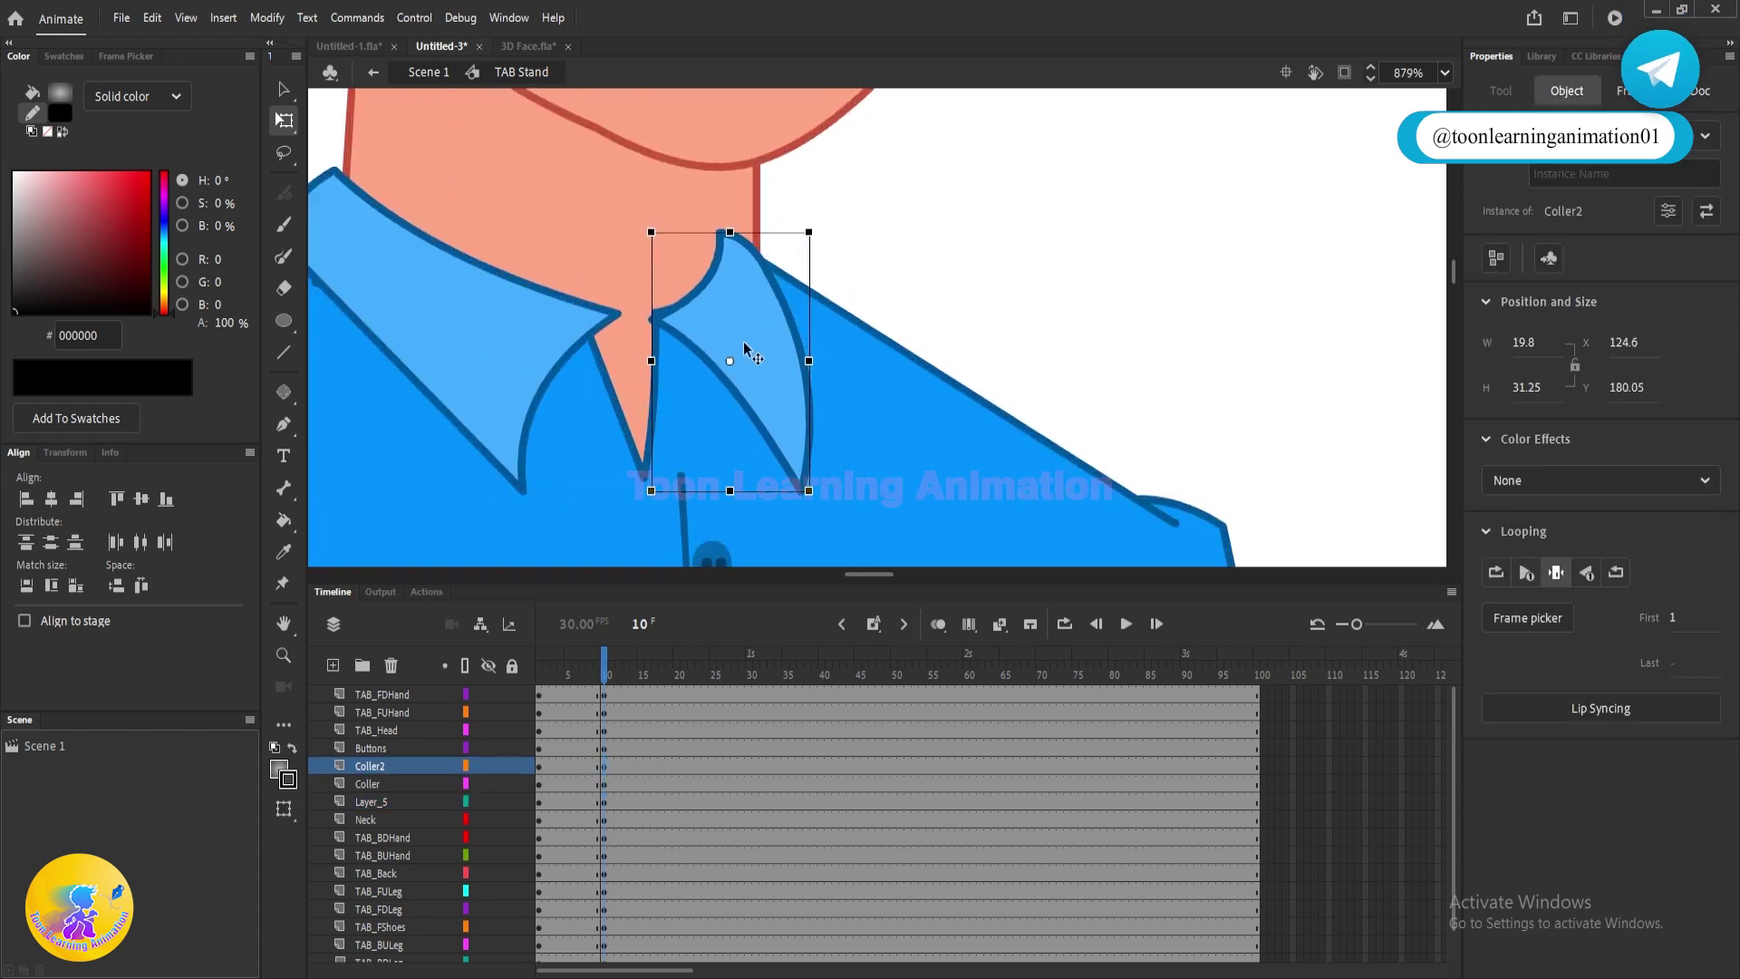
- Shift the near collar piece slightly outward and narrow it from its outer edge to about 39.9 wide
drag(568, 330, 538, 348)
scroll(542, 336, down, 3)
scroll(472, 321, up, 3)
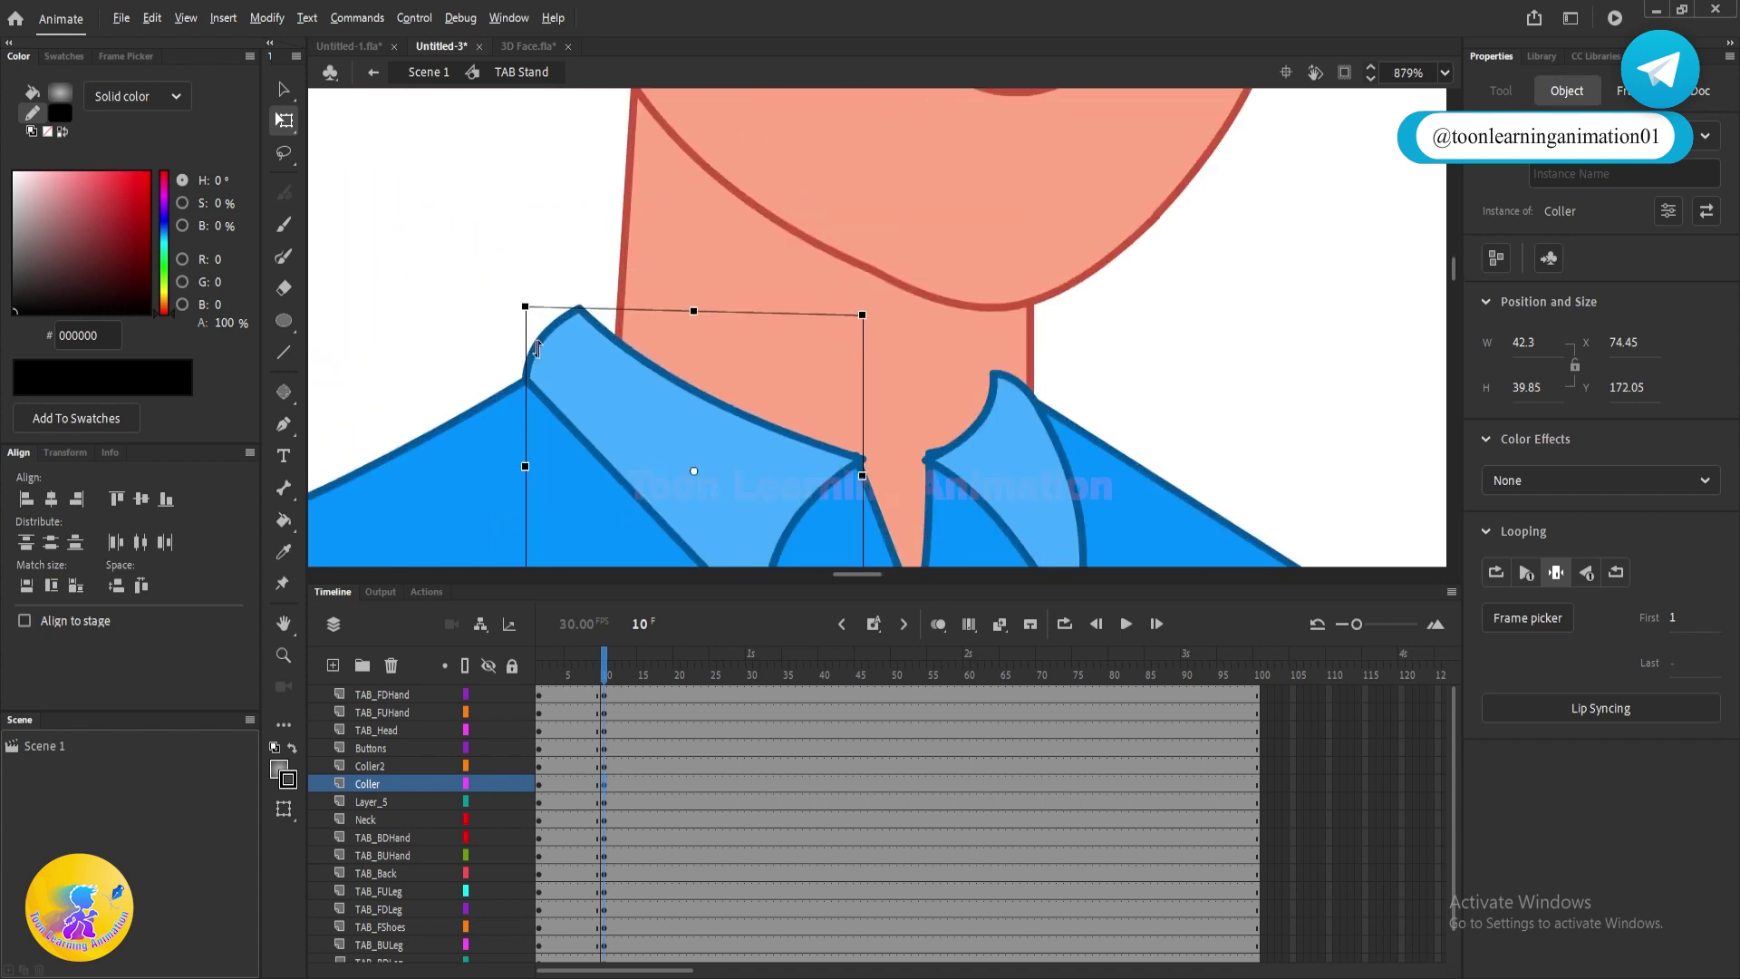
drag(523, 468, 543, 468)
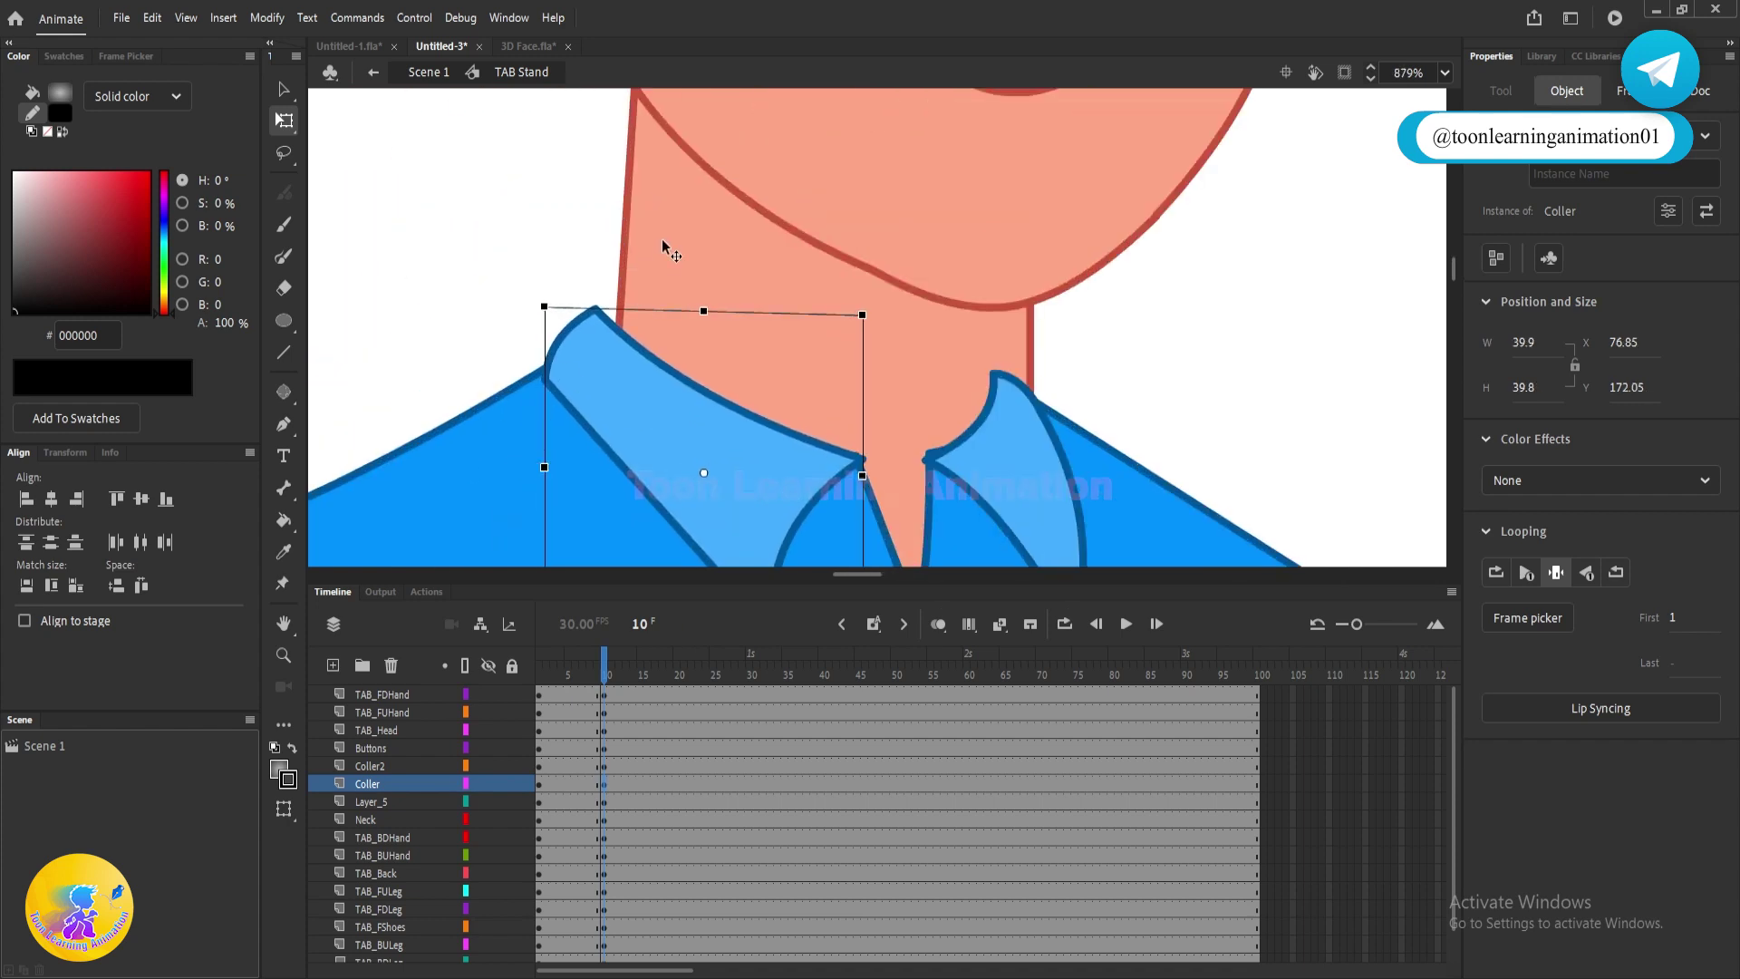
- Move the shirt's button strip at frame 10 toward the near arm, to about X 122.85
scroll(663, 245, down, 4)
scroll(821, 366, up, 3)
scroll(825, 362, down, 3)
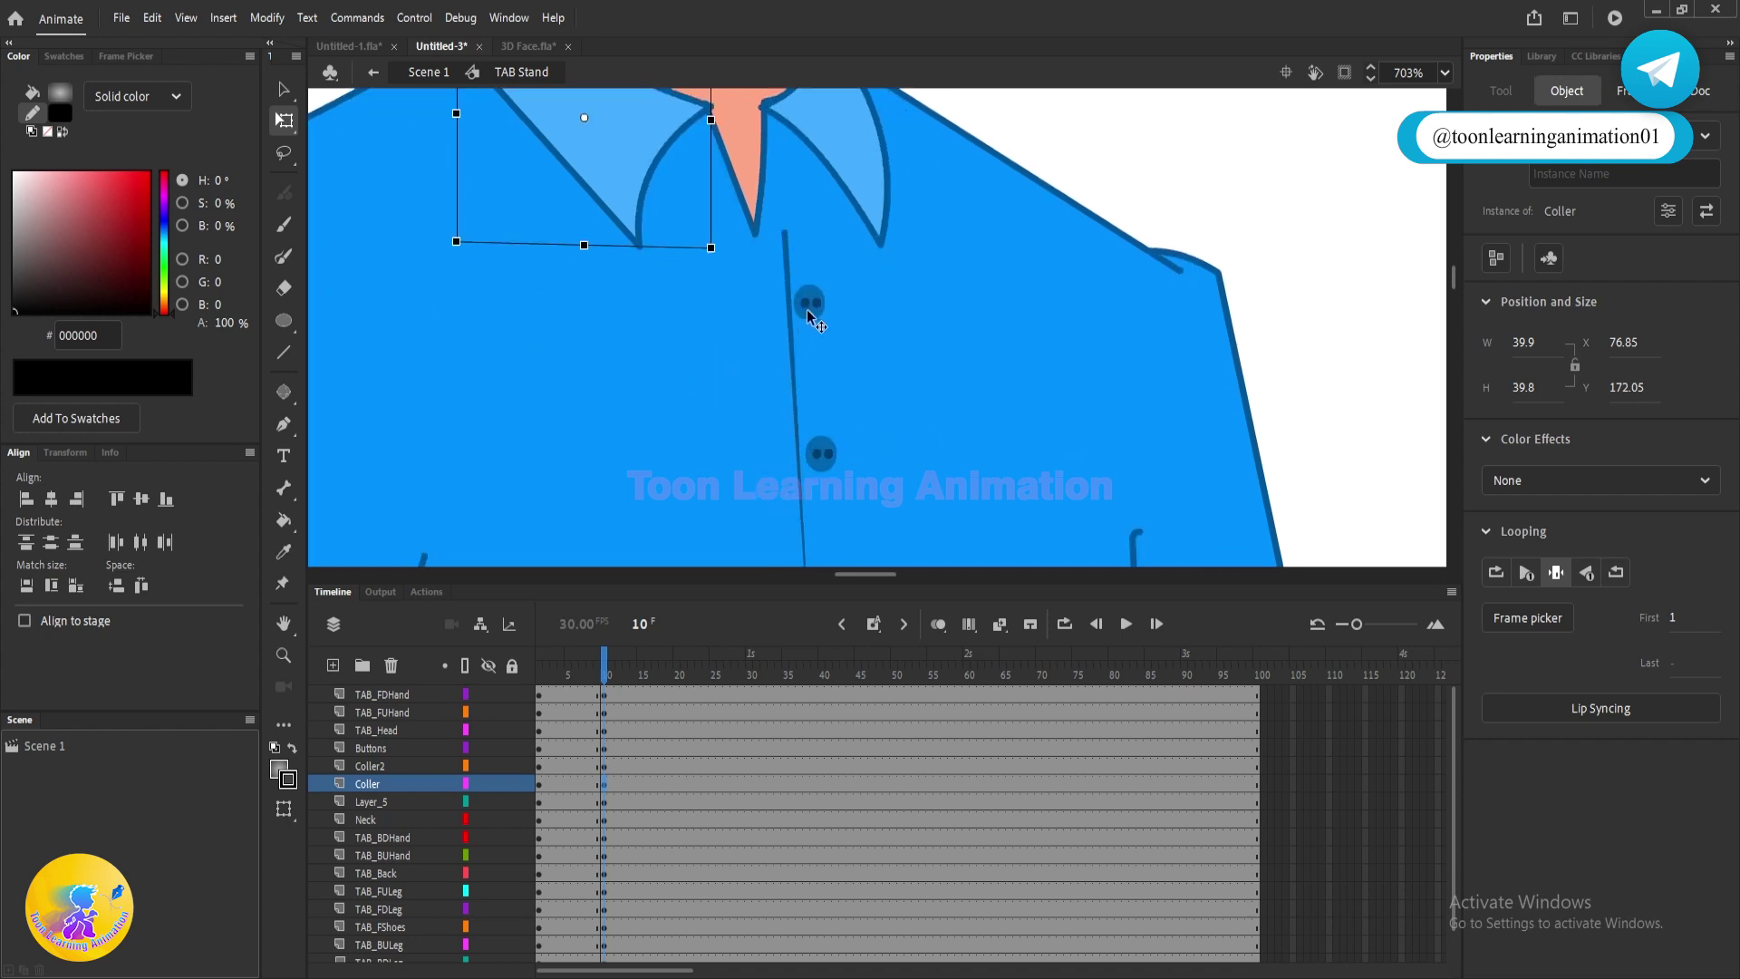
drag(807, 311, 771, 309)
scroll(797, 305, down, 5)
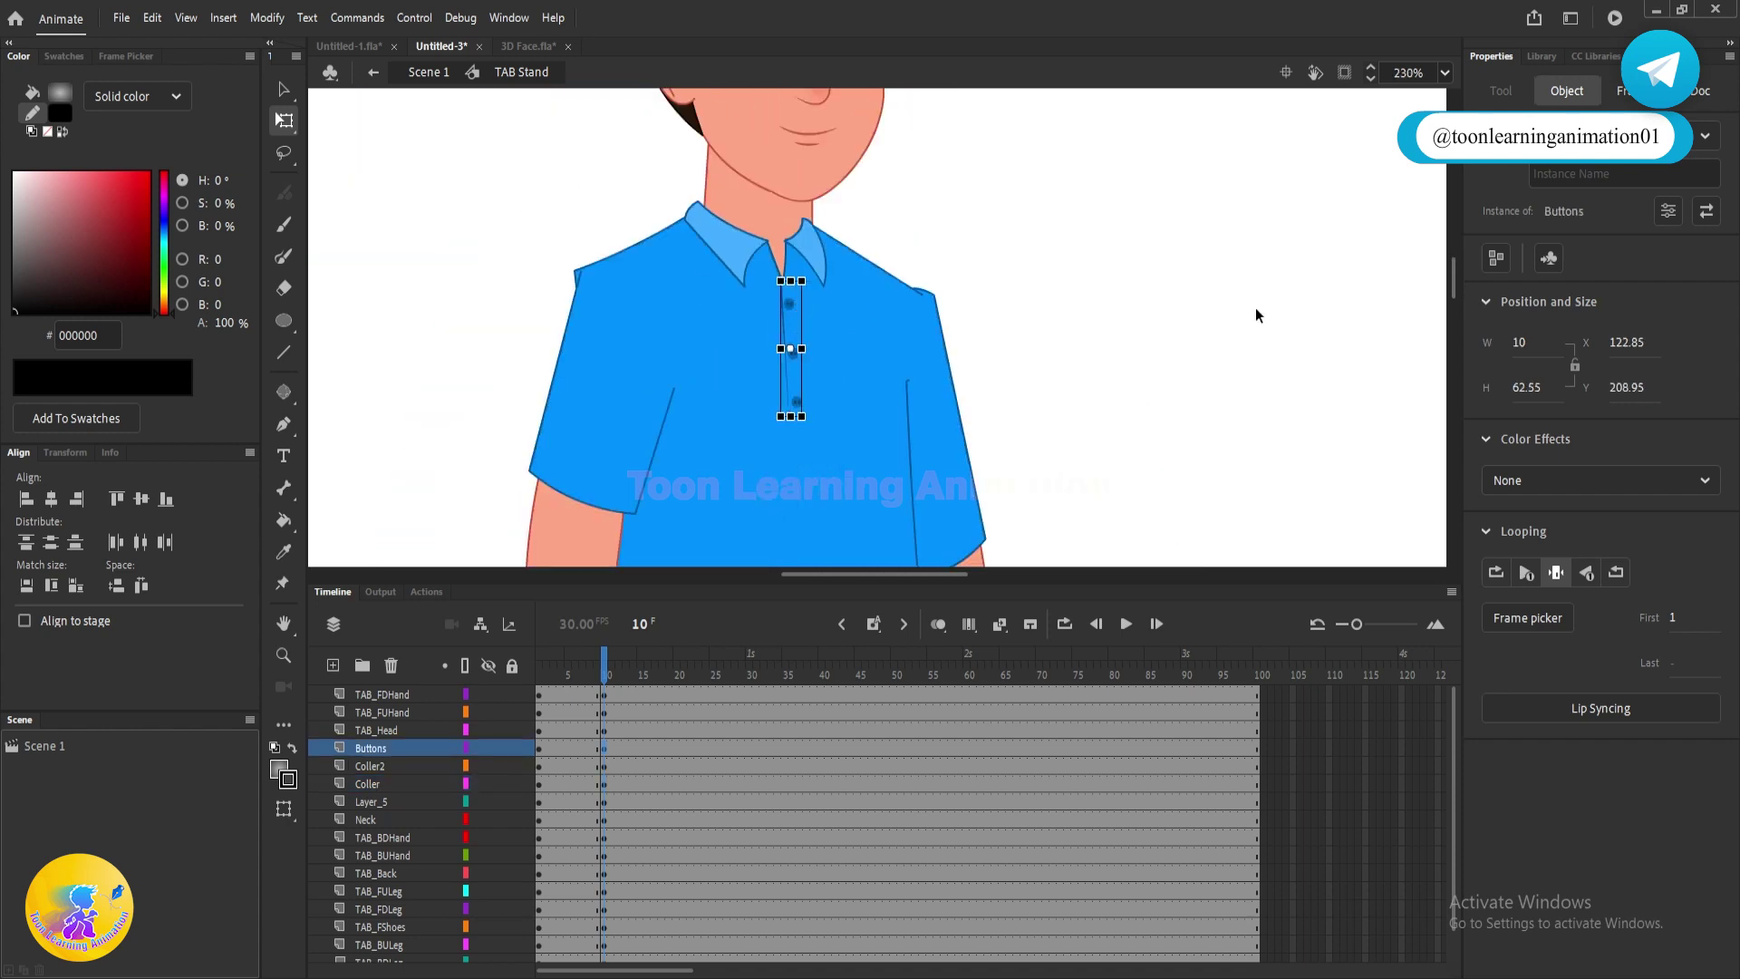
click(1256, 309)
- Skew the shoulder end of the far upper arm TAB BUHand inward so it is about 79.5 wide
drag(966, 319, 908, 217)
click(896, 261)
scroll(879, 182, up, 2)
scroll(912, 216, down, 6)
scroll(949, 396, up, 2)
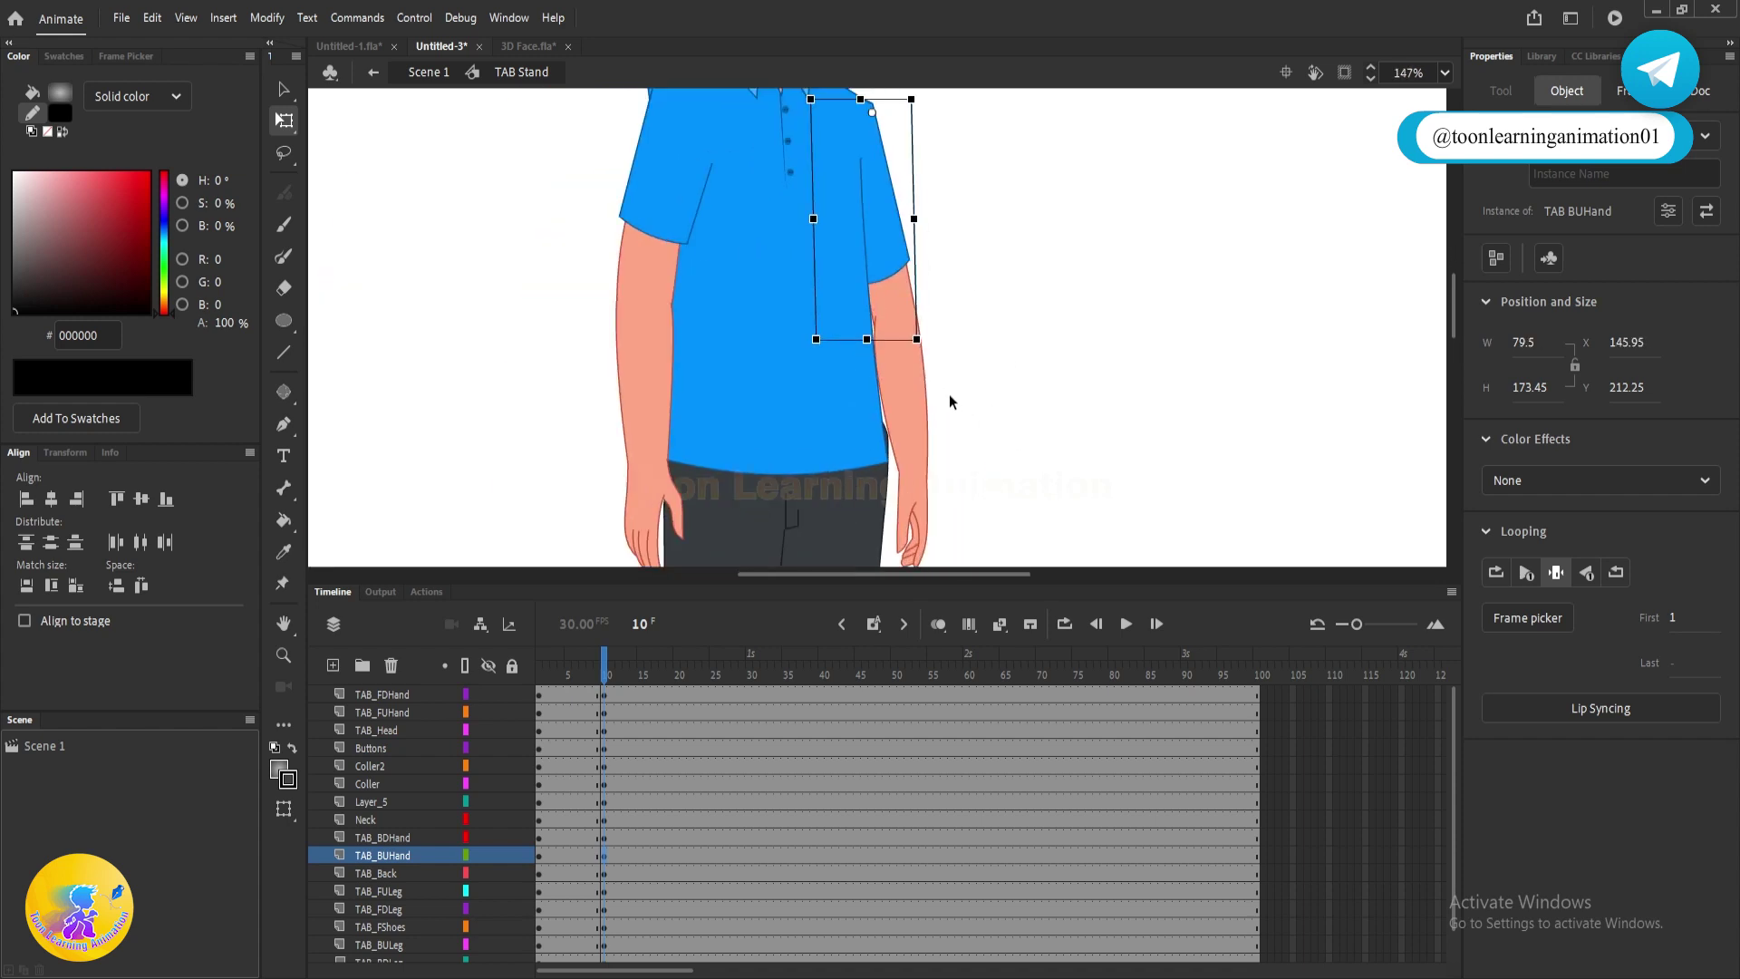
- Shift the whole far arm toward the body at frame 10, to about X 141.6
scroll(739, 580, down, 3)
click(606, 680)
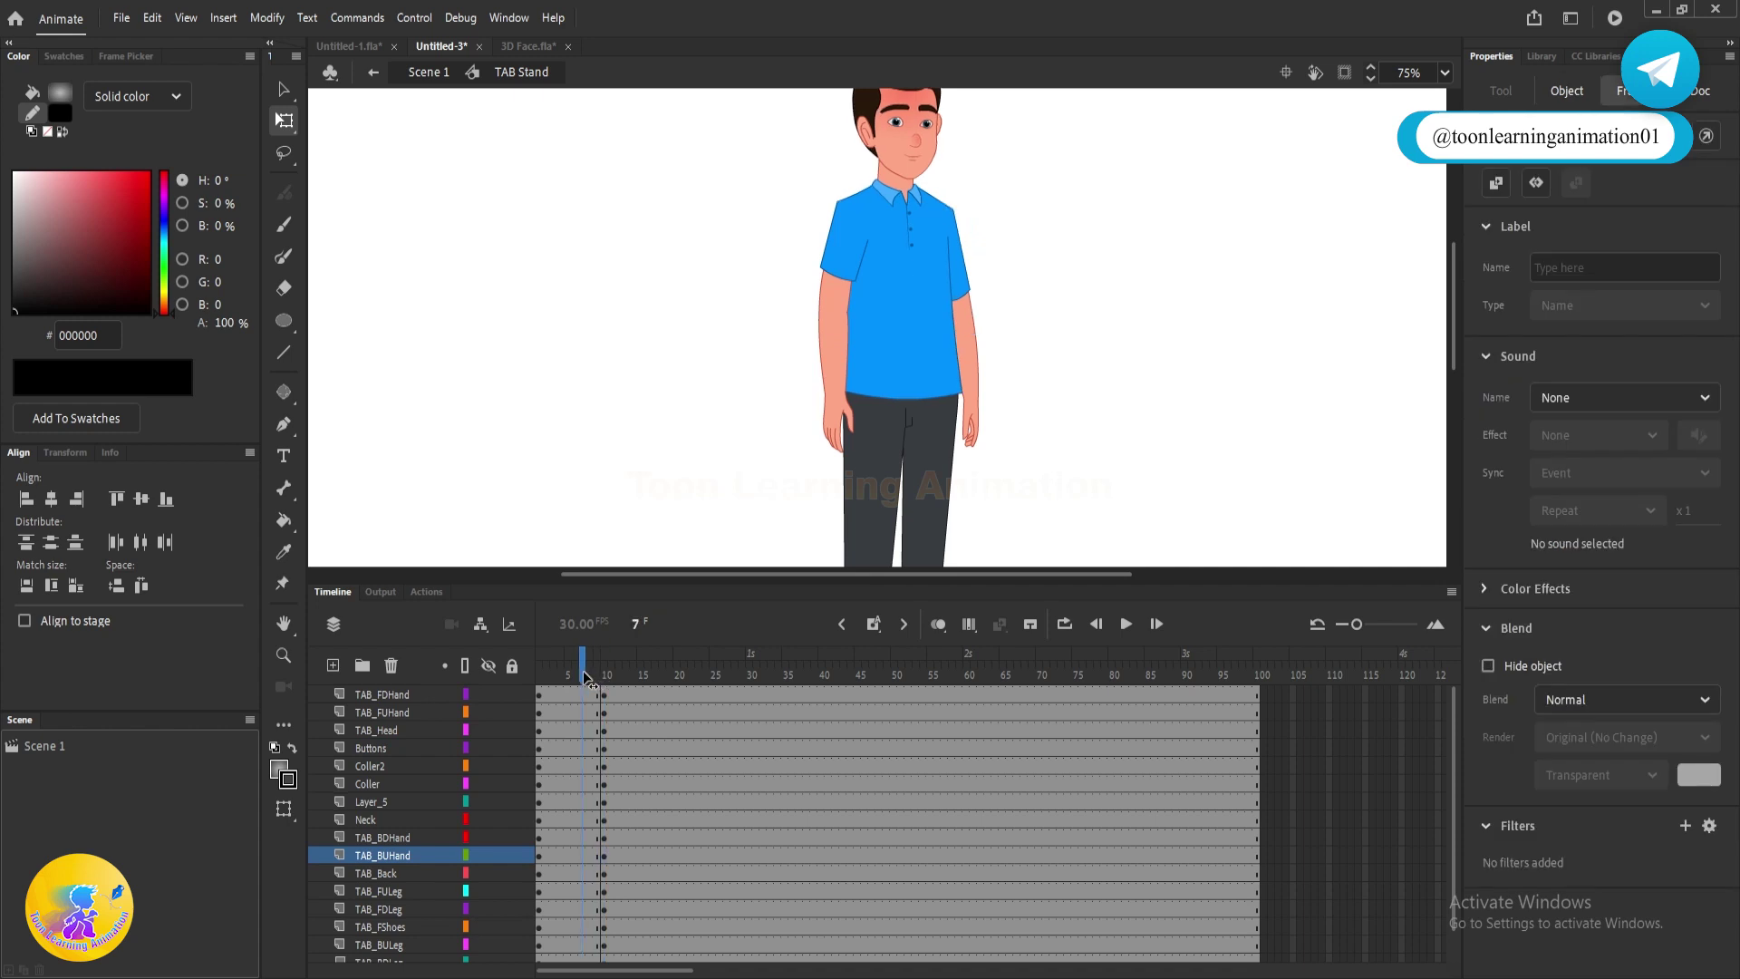
click(1091, 330)
scroll(986, 333, up, 2)
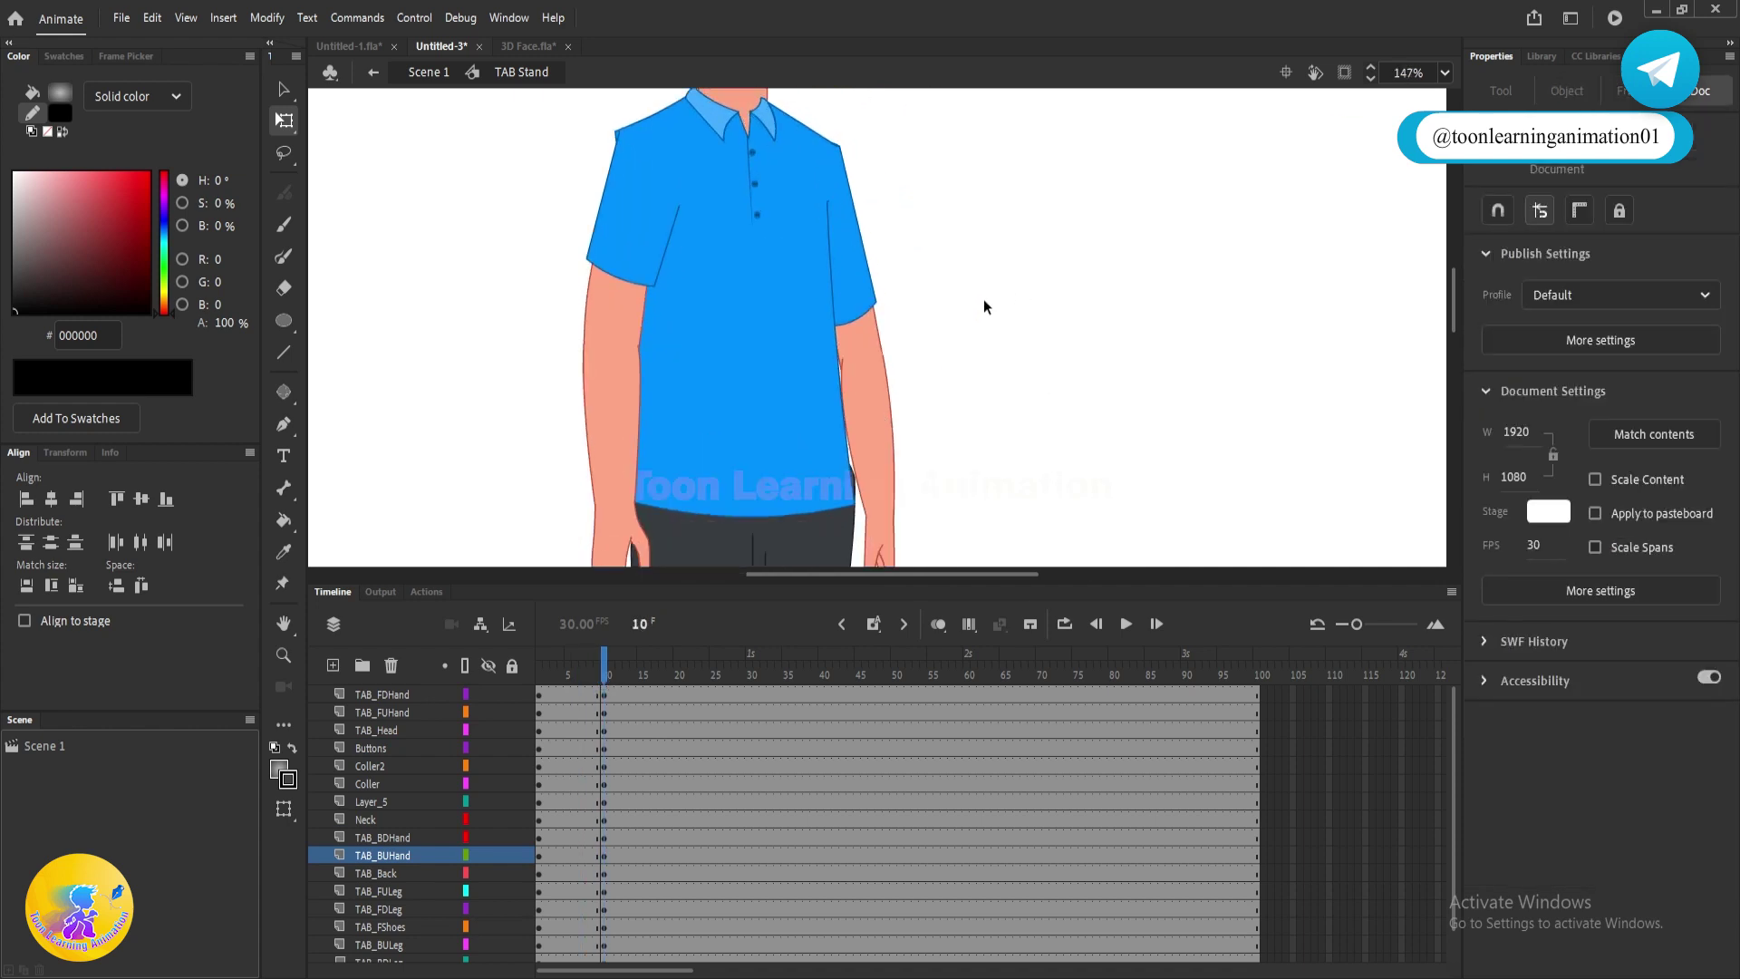
scroll(983, 306, down, 2)
scroll(964, 350, up, 1)
click(897, 346)
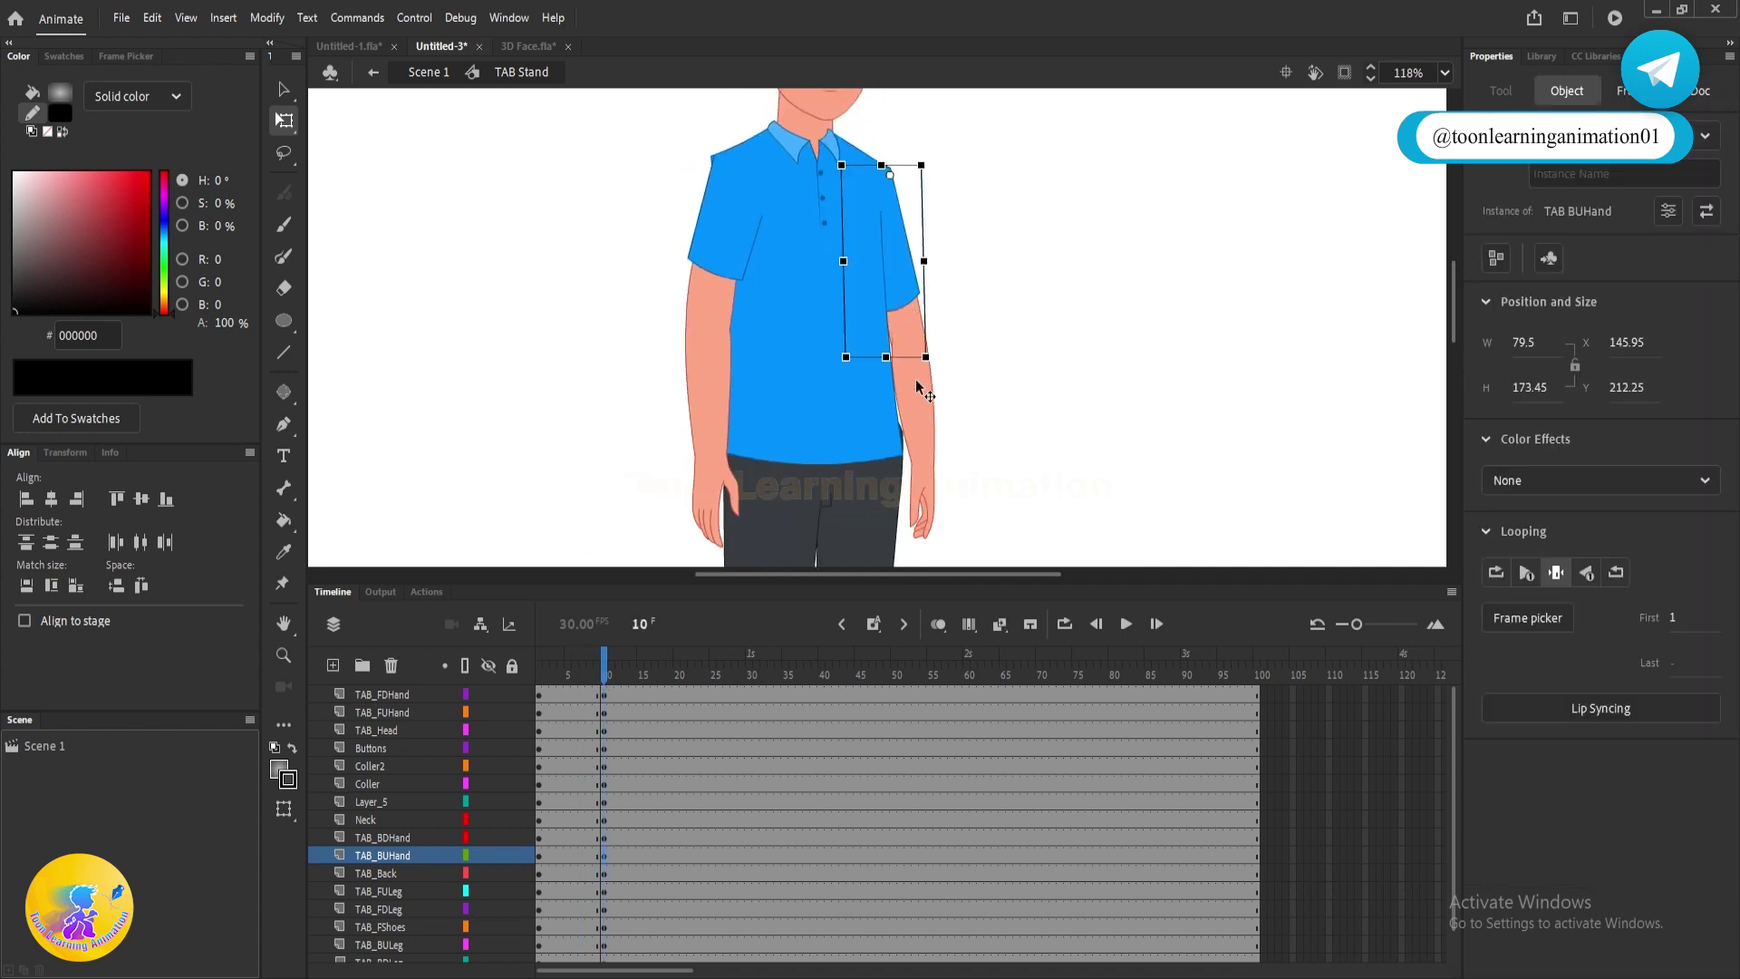
click(922, 390)
scroll(922, 390, up, 2)
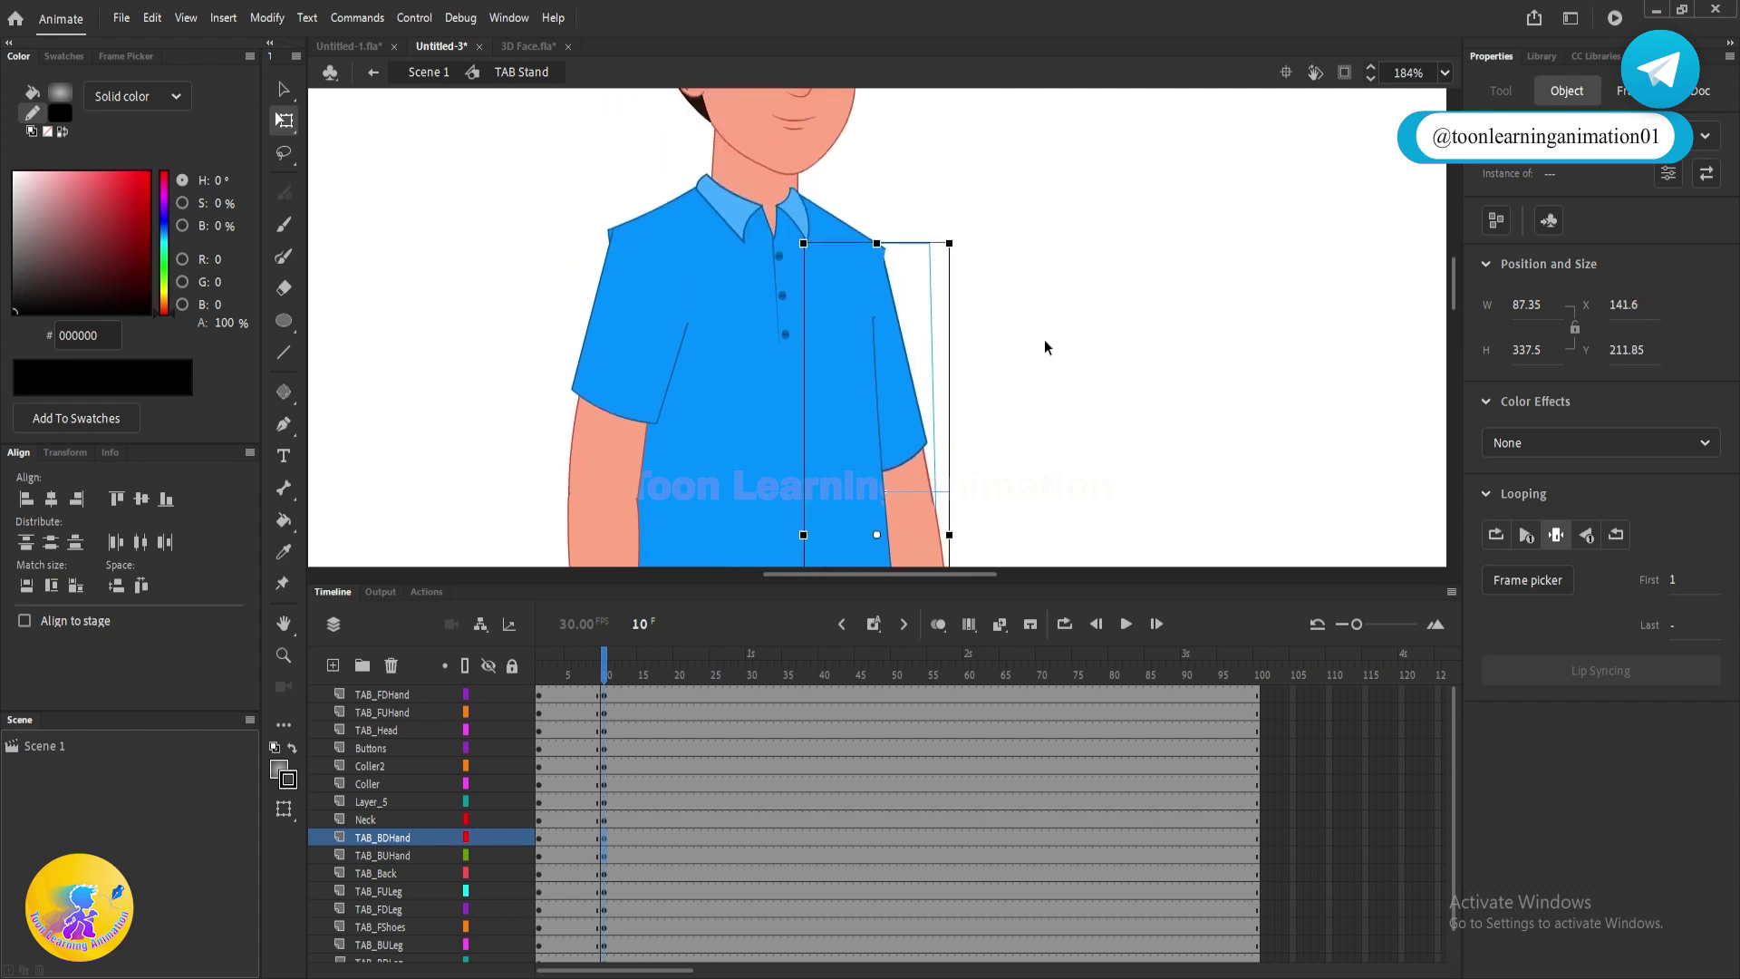
- Skew the shoulder end of the far upper arm TAB BUHand slightly outward so it is about 76.8 wide
click(910, 357)
click(906, 363)
scroll(901, 236, up, 5)
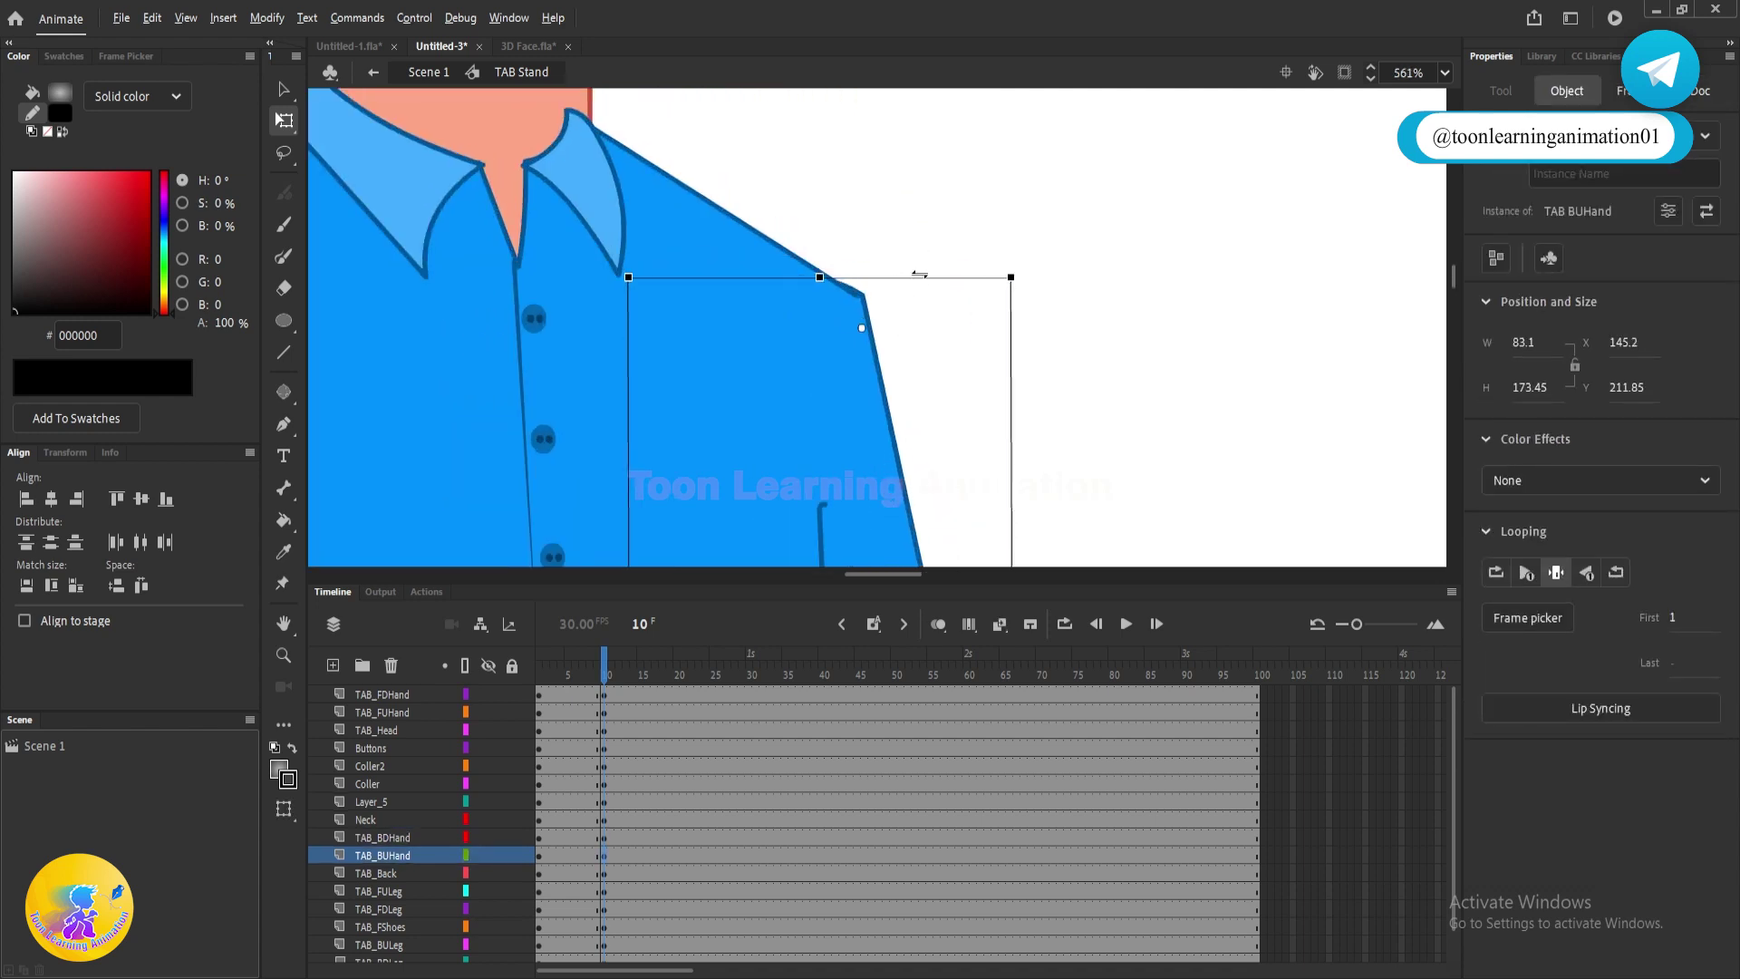
scroll(971, 330, down, 5)
click(1106, 318)
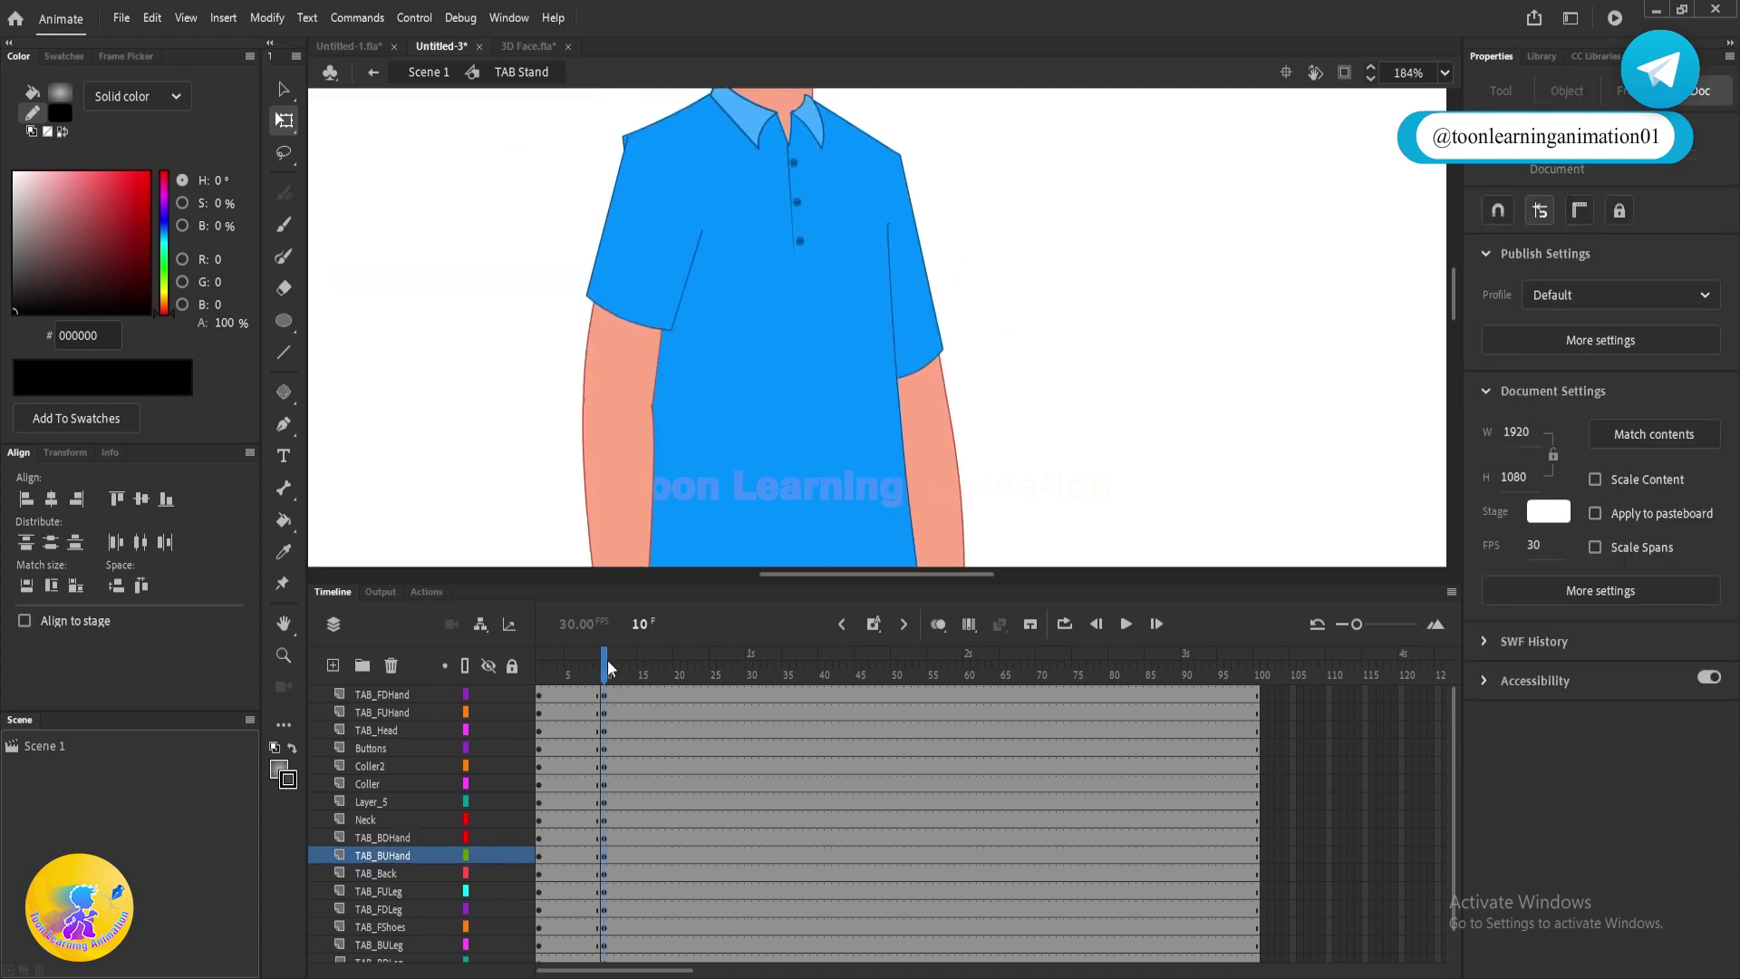
- Shift the near upper and lower arm pieces together slightly outward at frame 10, to about X -4.9
mouse_move(605, 686)
mouse_down()
mouse_move(550, 675)
mouse_move(604, 676)
mouse_up()
drag(553, 319, 618, 433)
drag(626, 407, 618, 406)
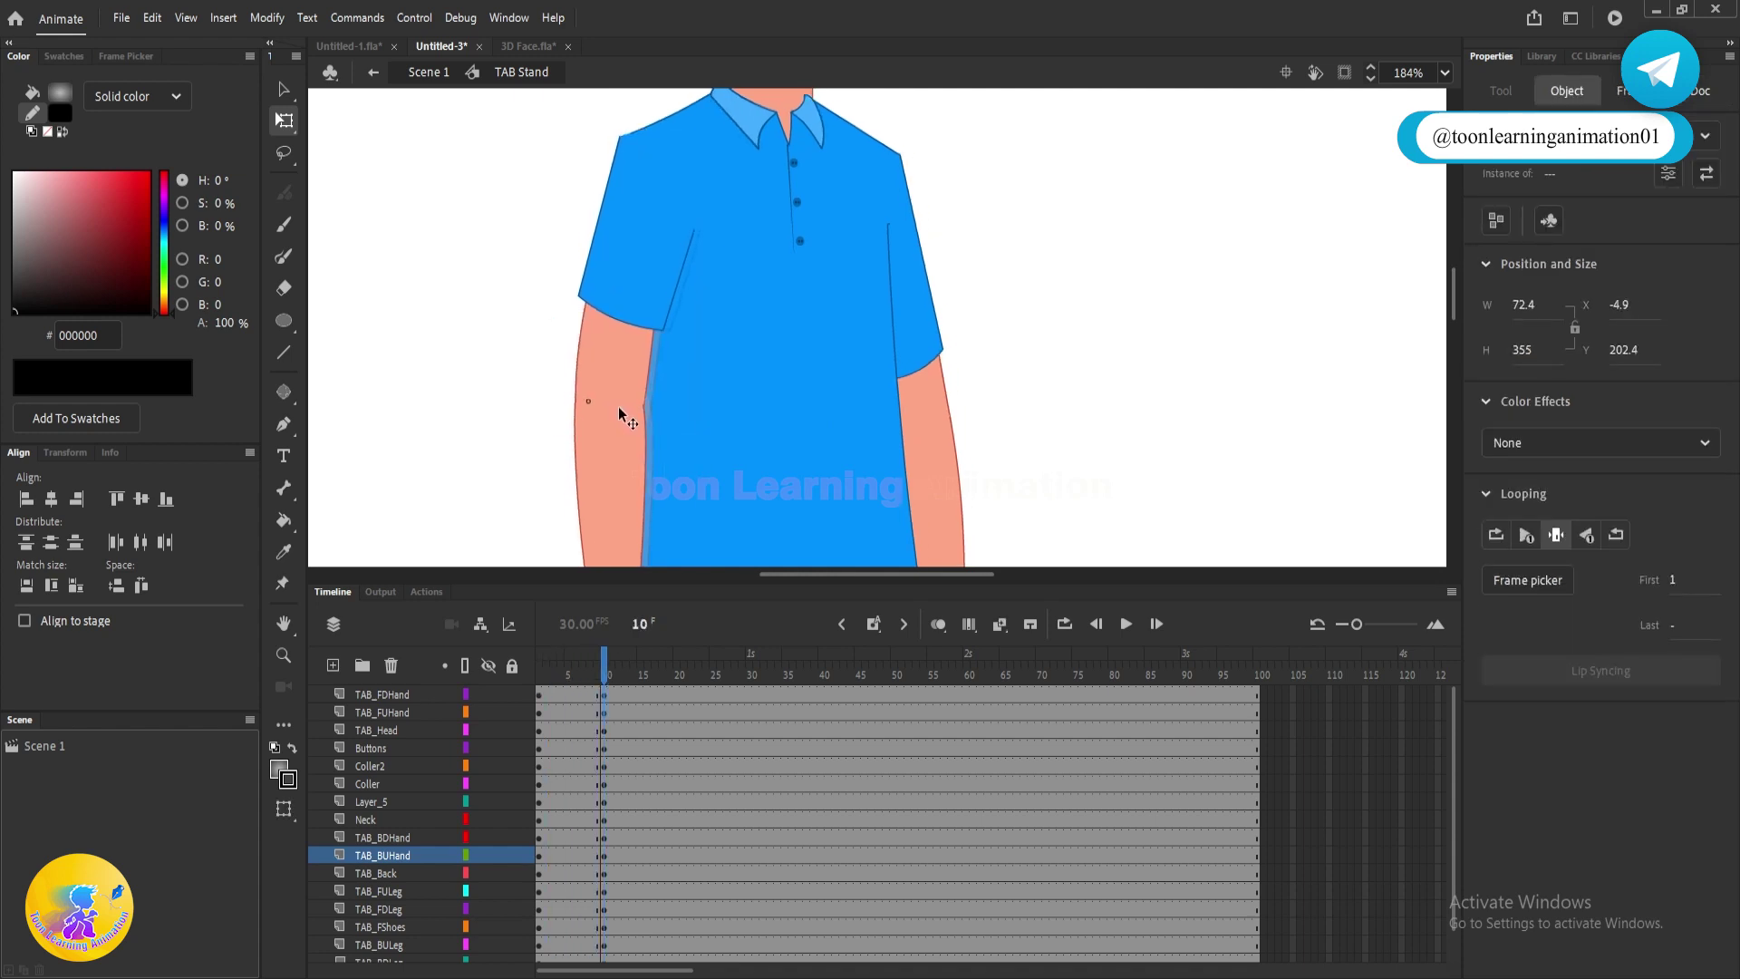
click(545, 149)
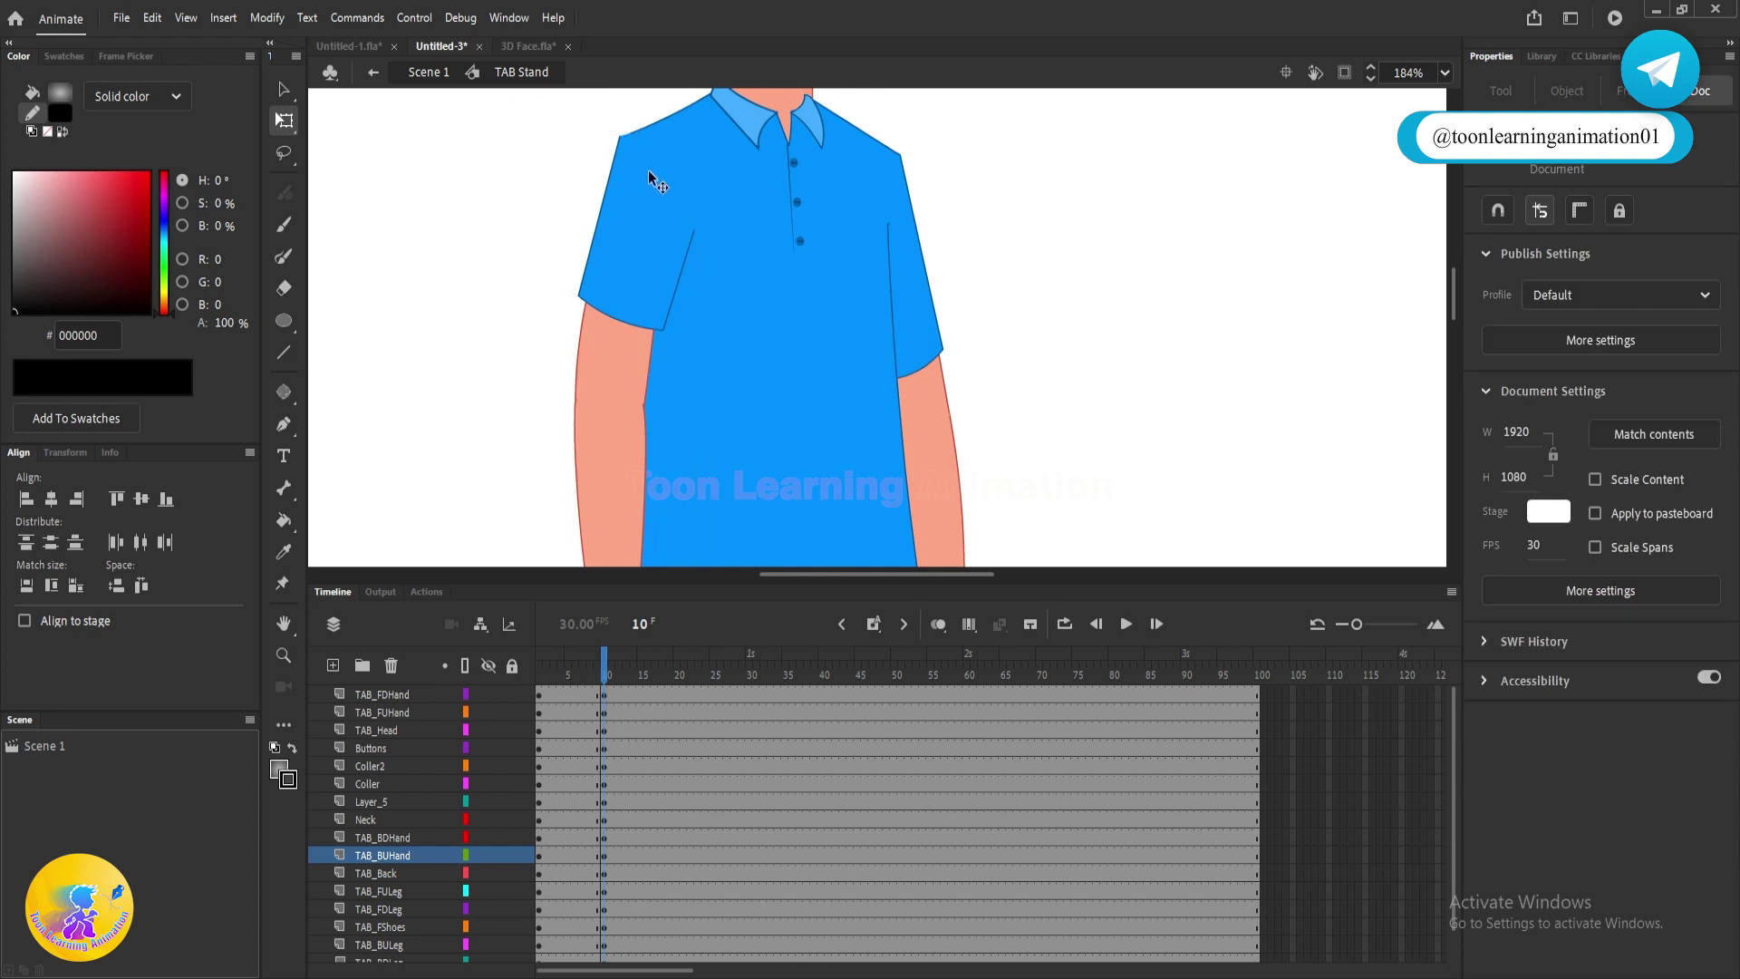
- Skew the shoulder end of the near upper arm TAB FUHand inward so it is about 73.75 wide
click(649, 170)
scroll(657, 154, up, 5)
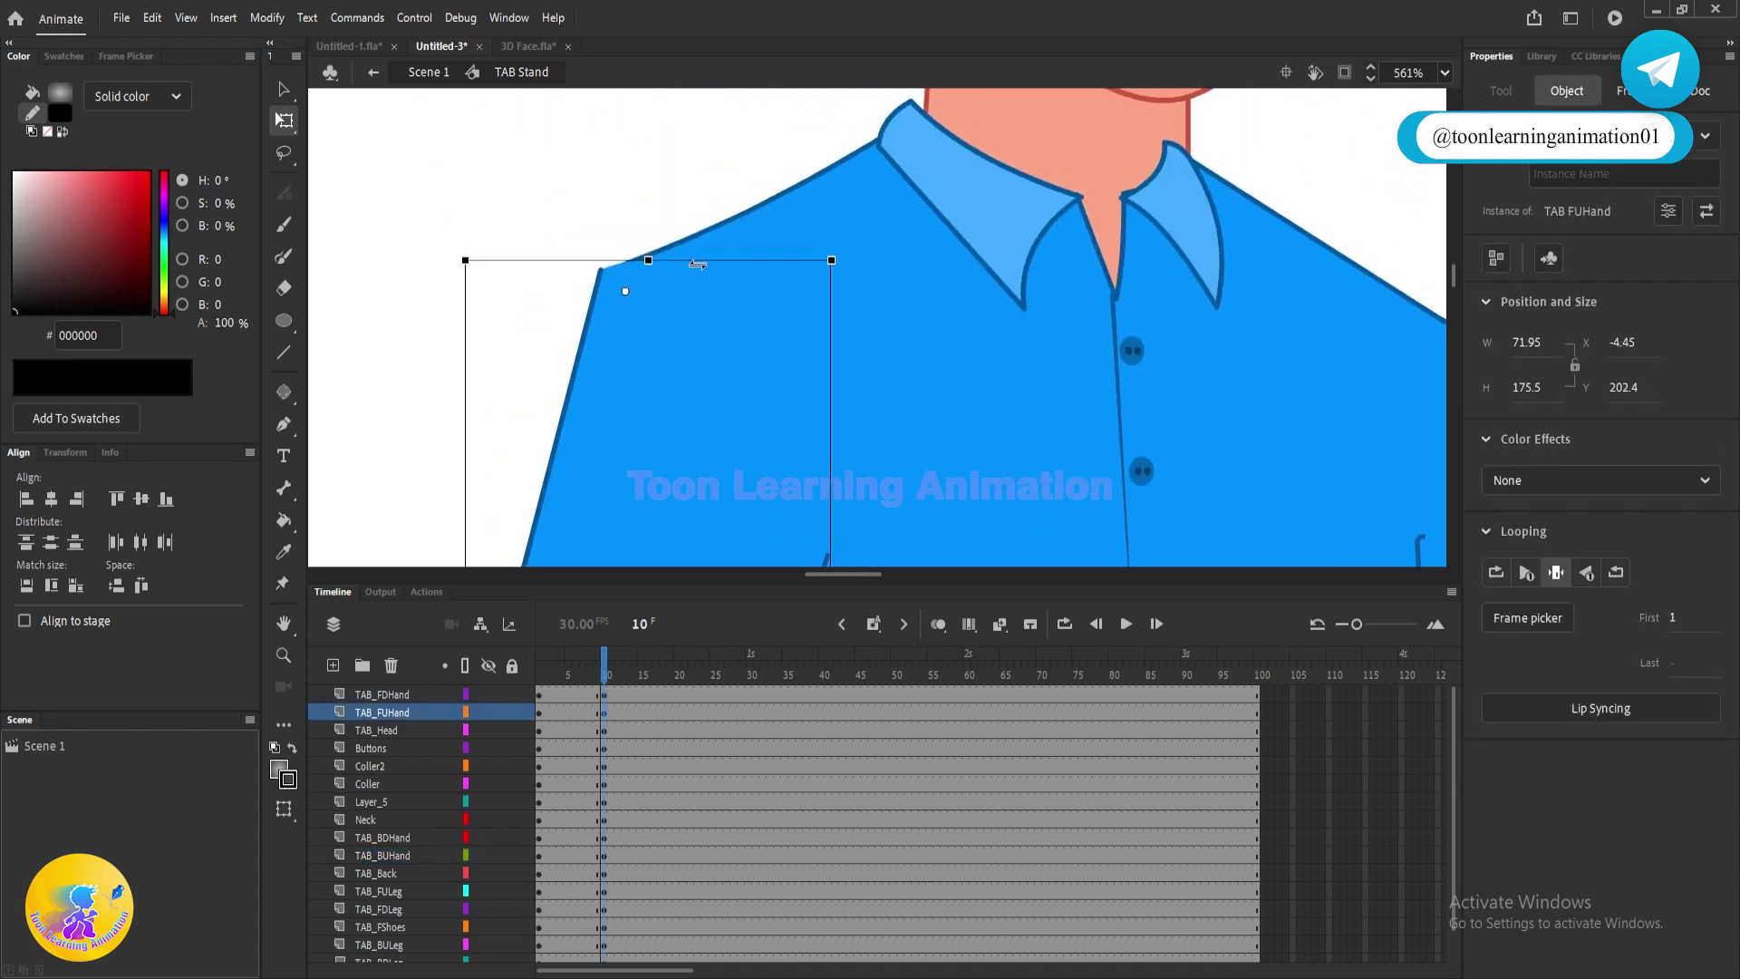
drag(702, 262, 710, 261)
scroll(711, 259, down, 7)
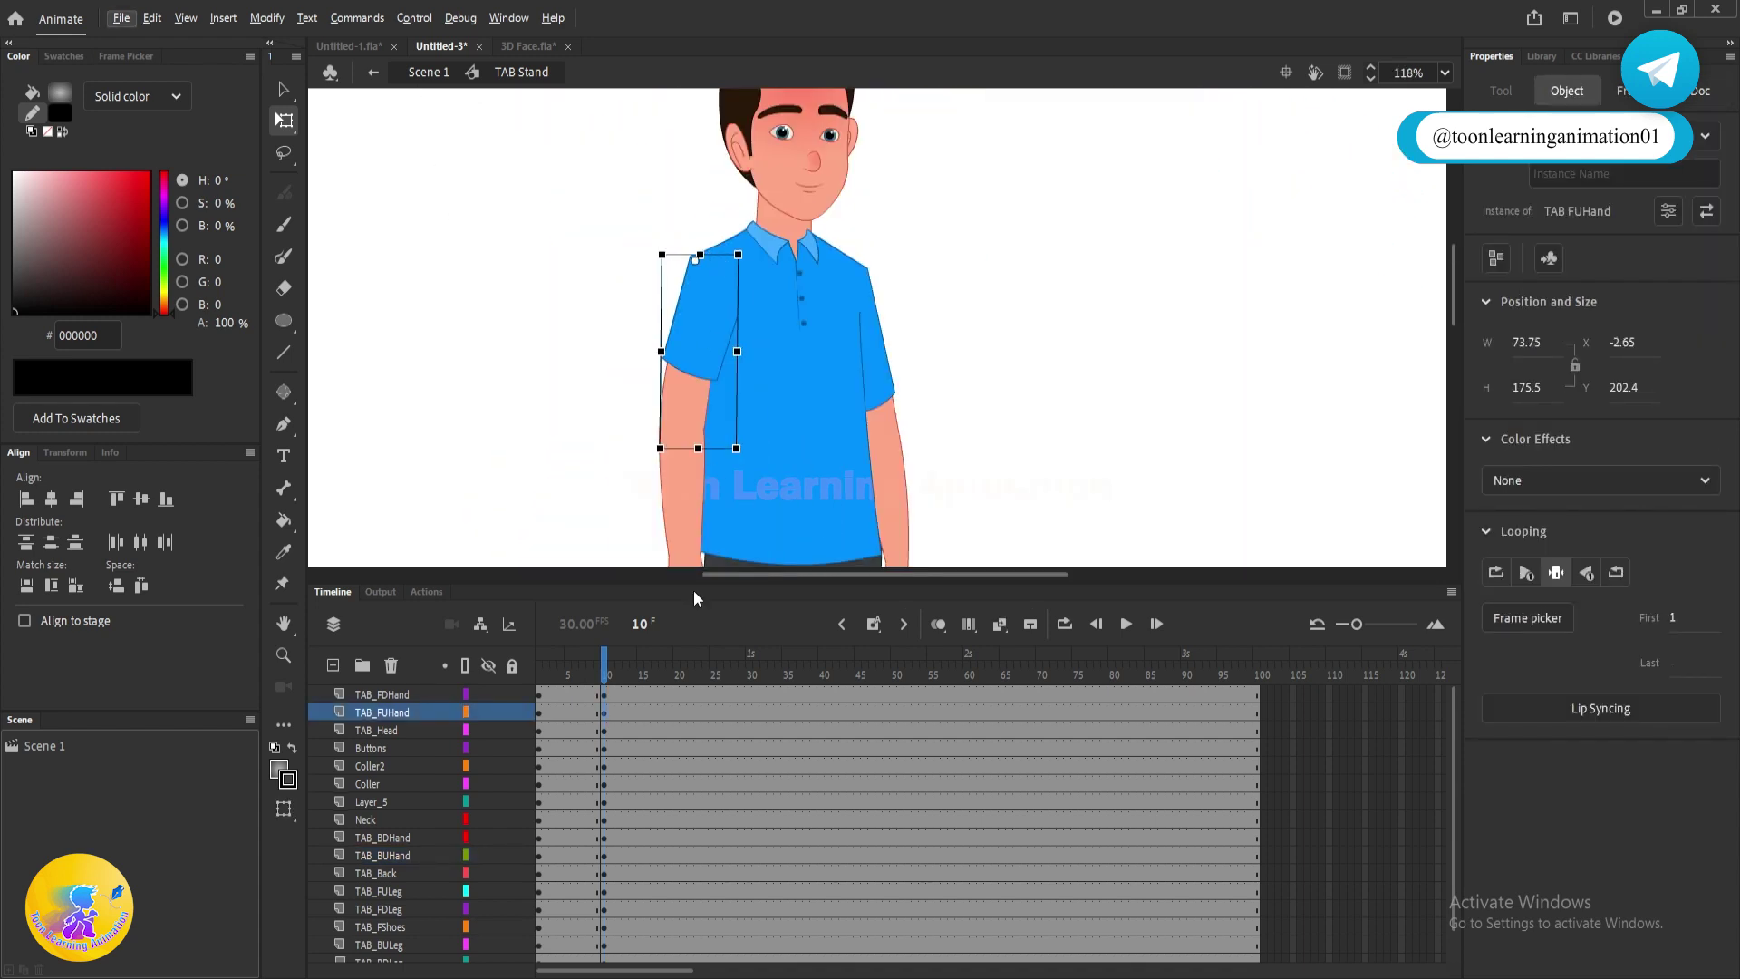
- Create classic tweens between the keyframes at frames 1 and 10 on all body layers
drag(580, 705, 588, 942)
right_click(587, 943)
click(635, 373)
scroll(997, 328, down, 2)
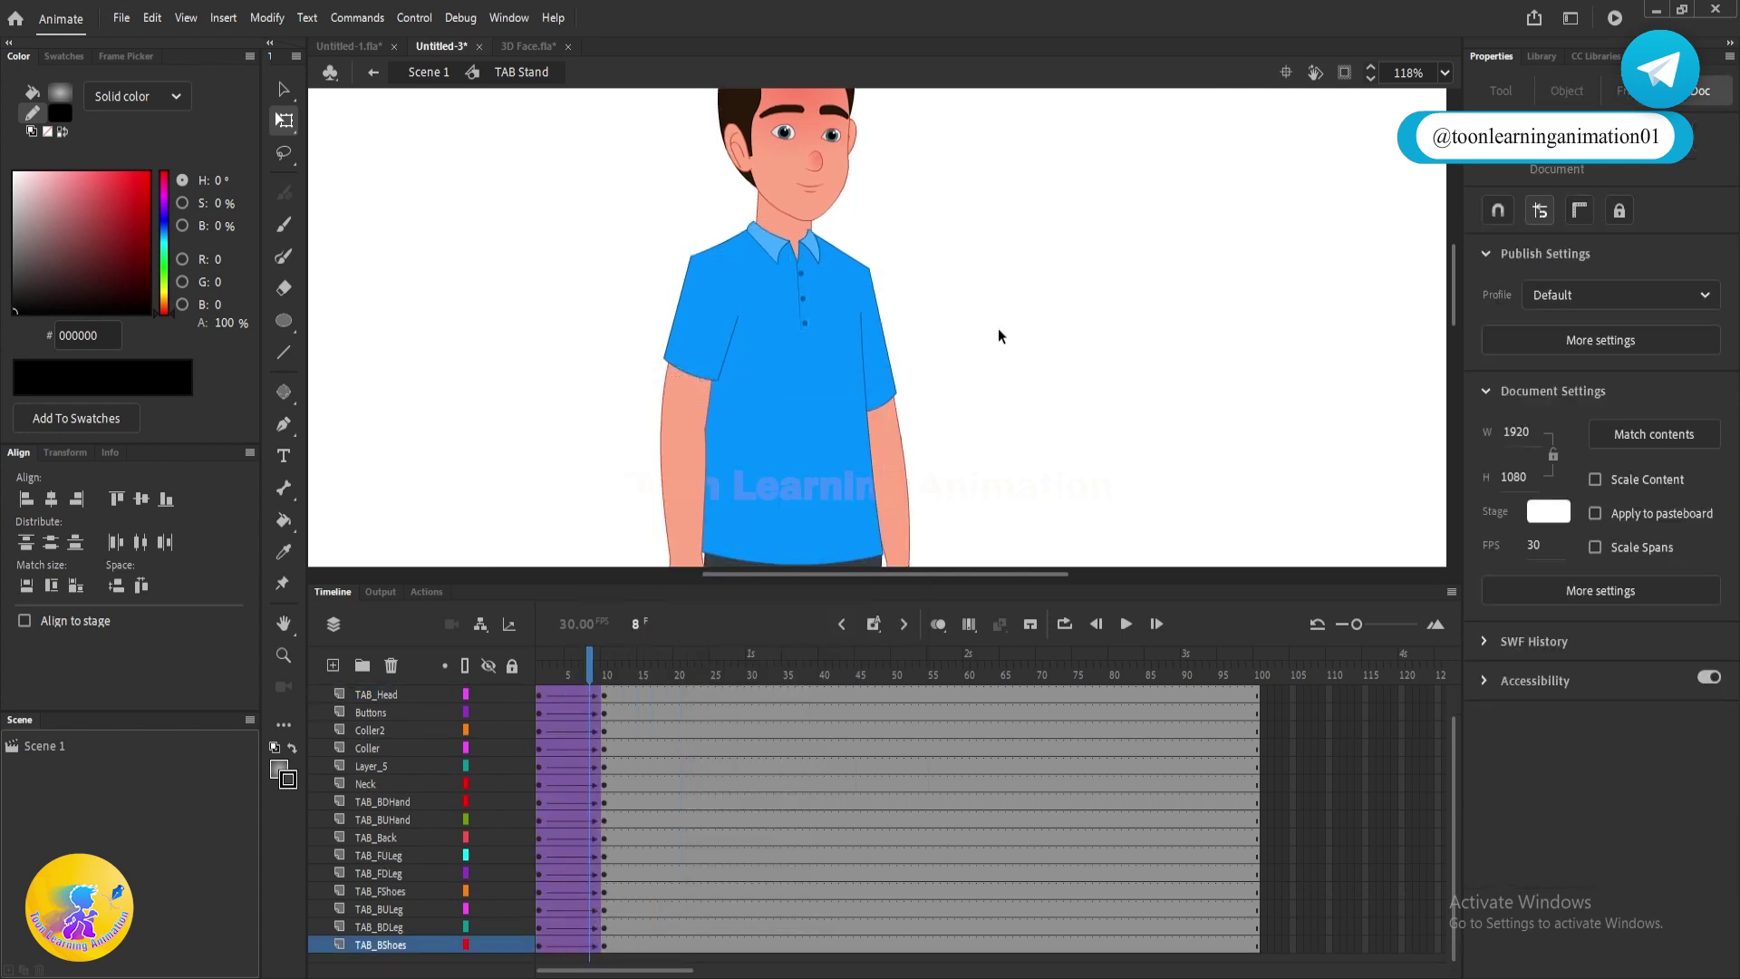
- Play and scrub the body turn between frames 1 and 10, examining the head, neck and collar closely at frame 10
mouse_move(606, 672)
mouse_down()
mouse_move(525, 669)
mouse_move(614, 681)
mouse_up()
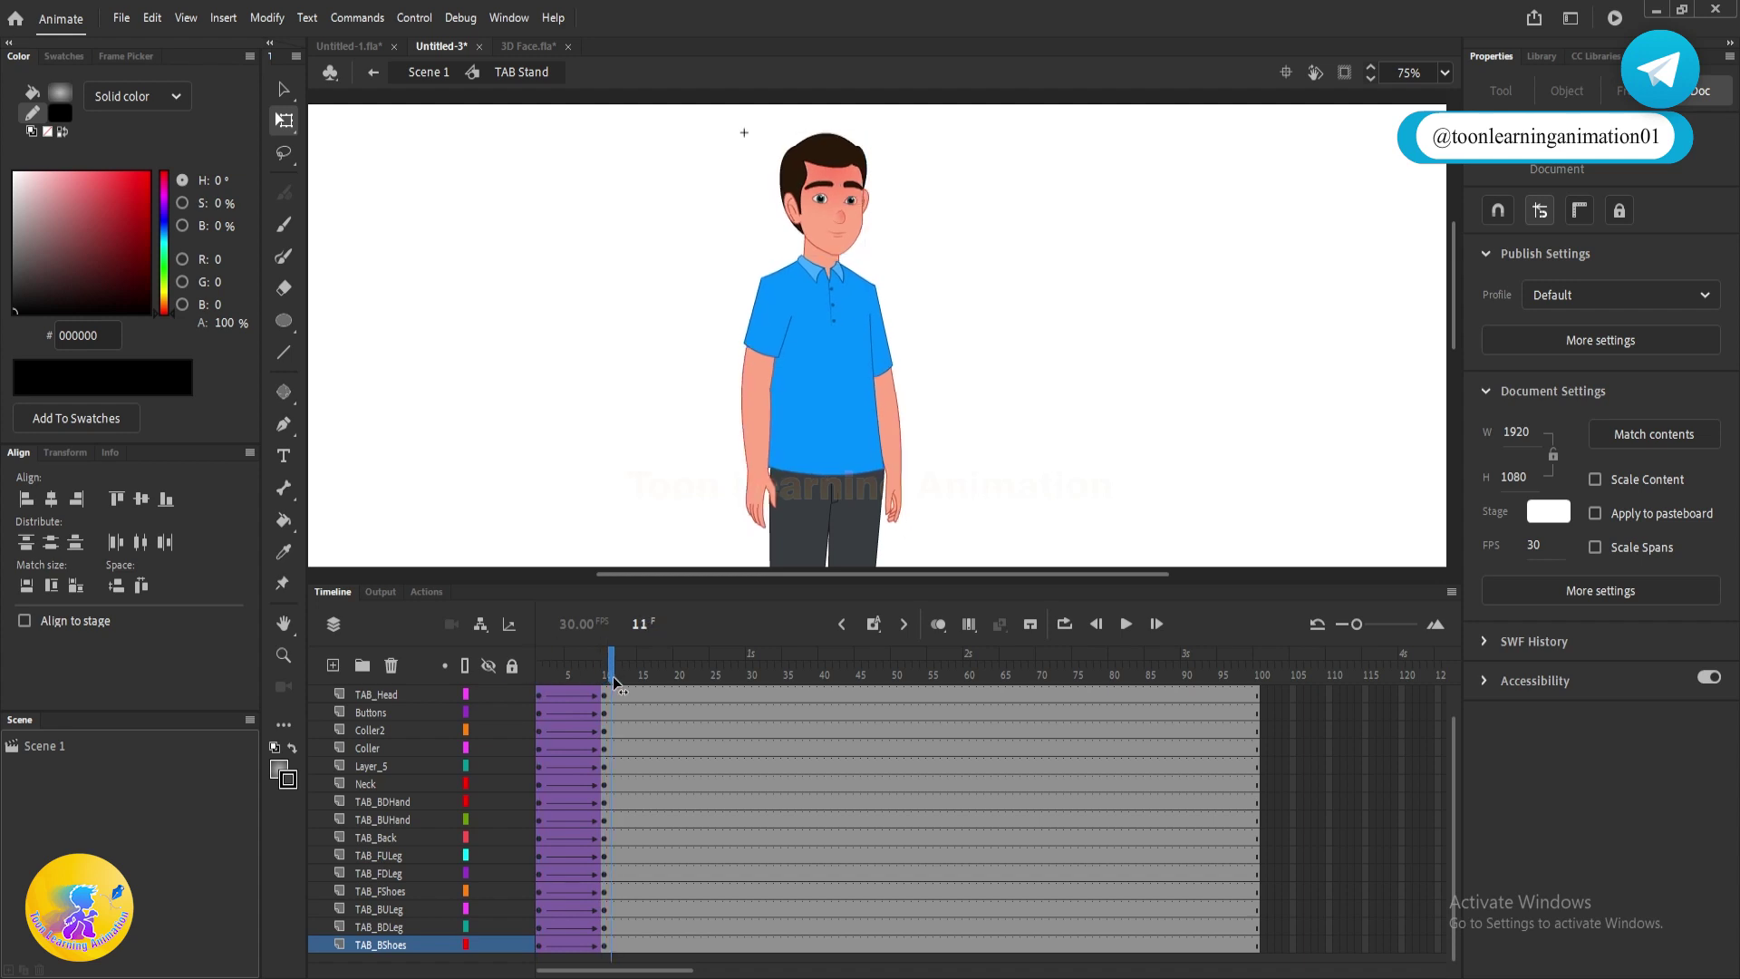
scroll(827, 507, up, 5)
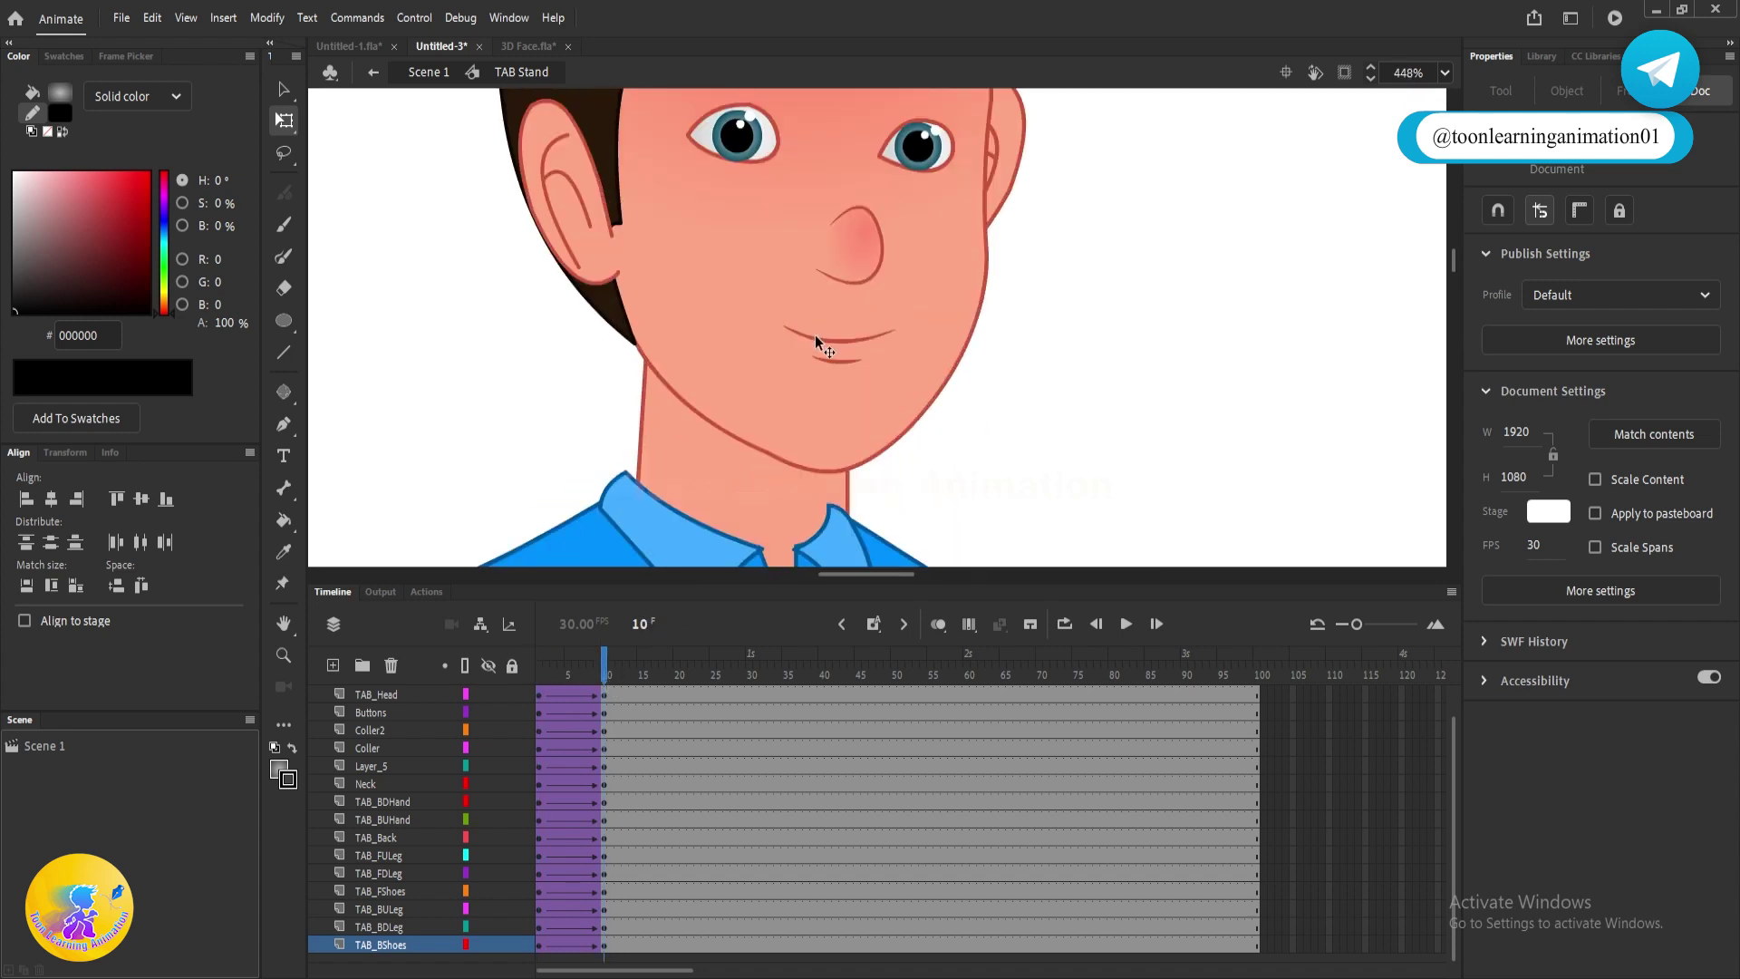
click(822, 360)
scroll(822, 360, down, 8)
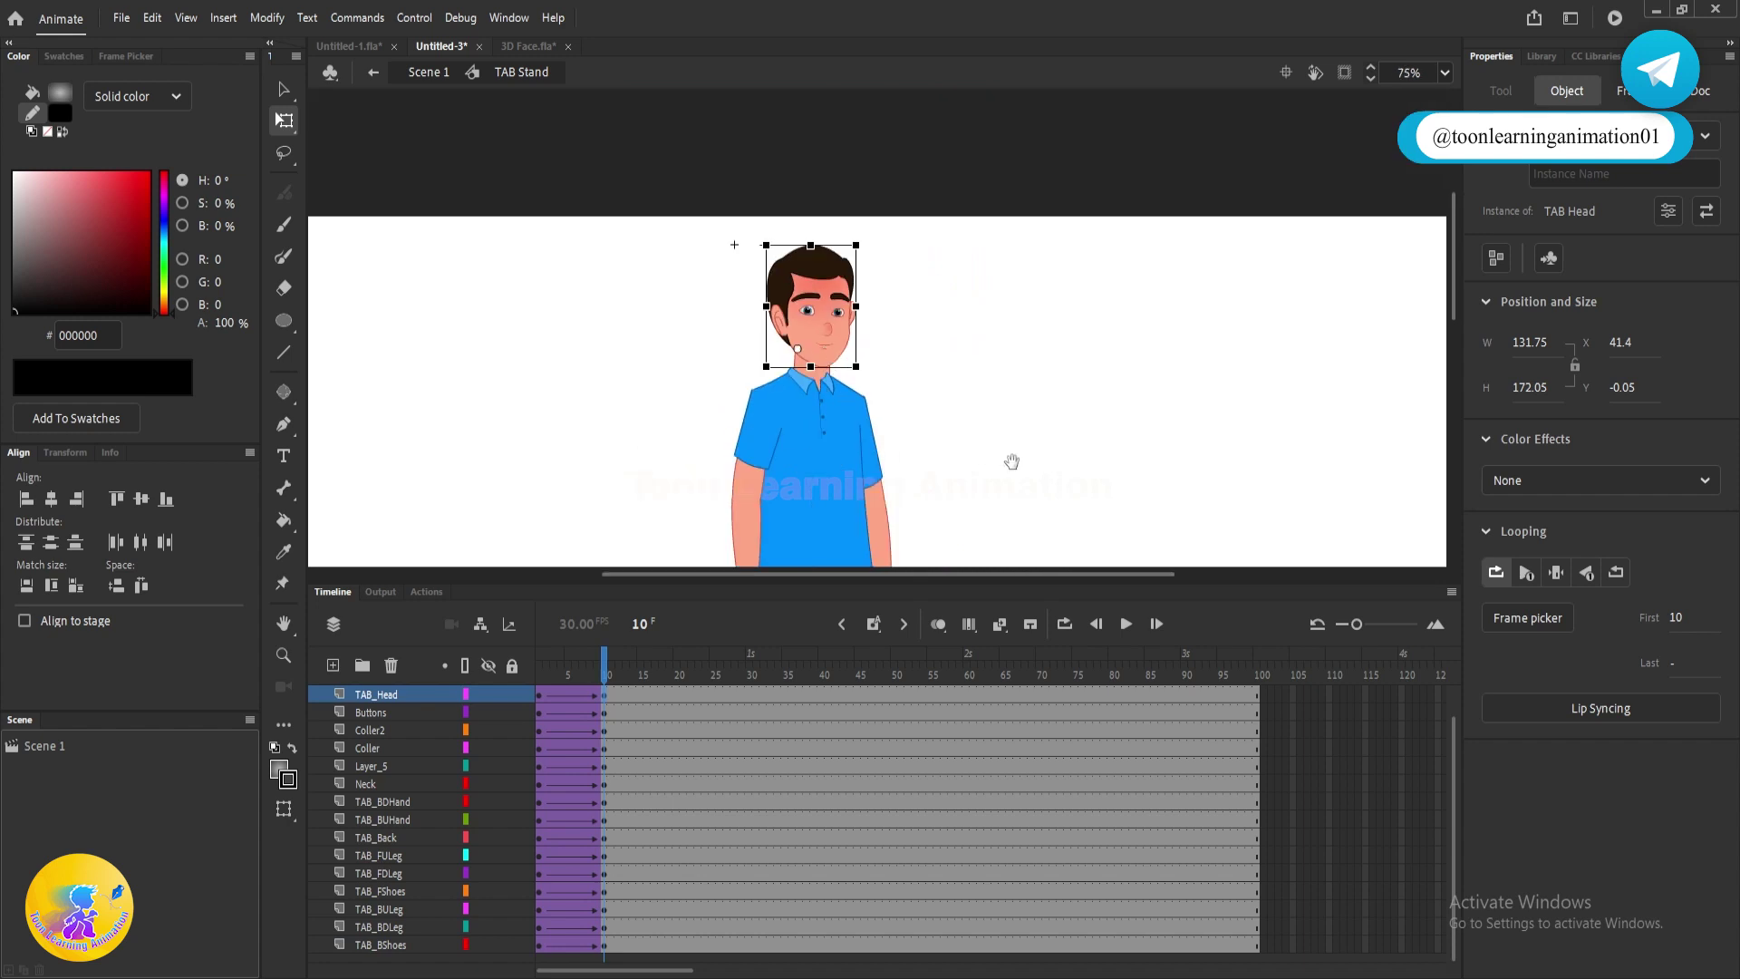
drag(1012, 460, 1025, 313)
click(580, 677)
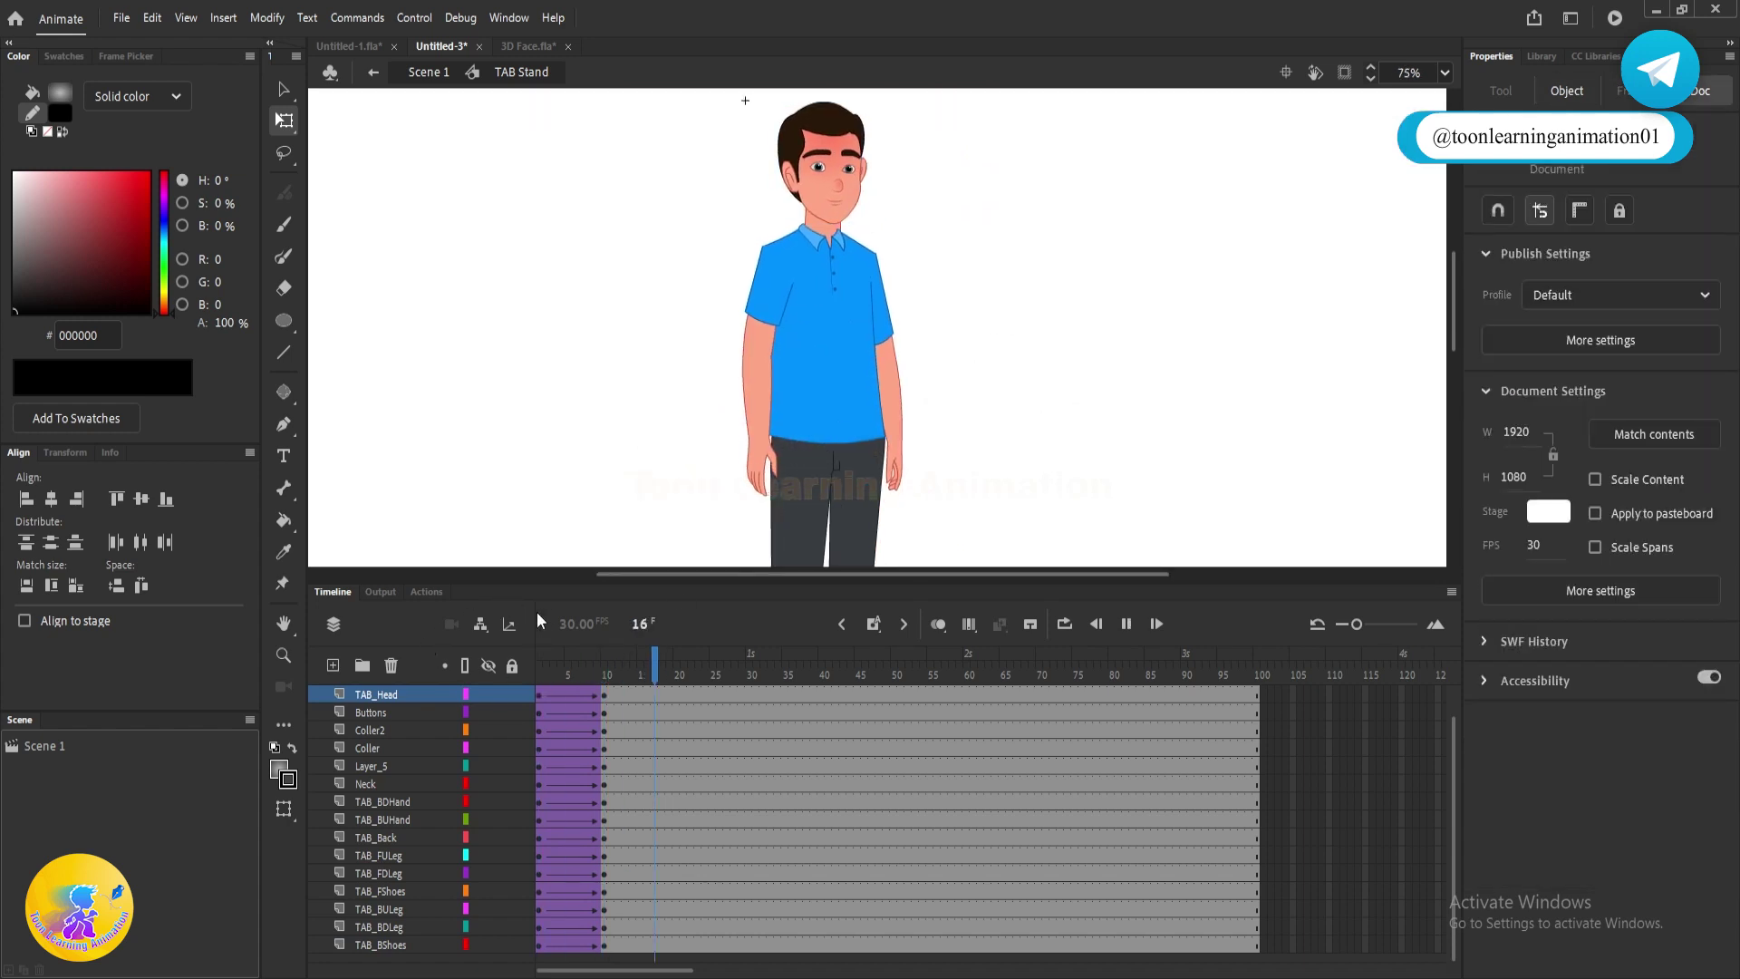
click(540, 672)
drag(537, 672, 608, 697)
scroll(848, 233, up, 8)
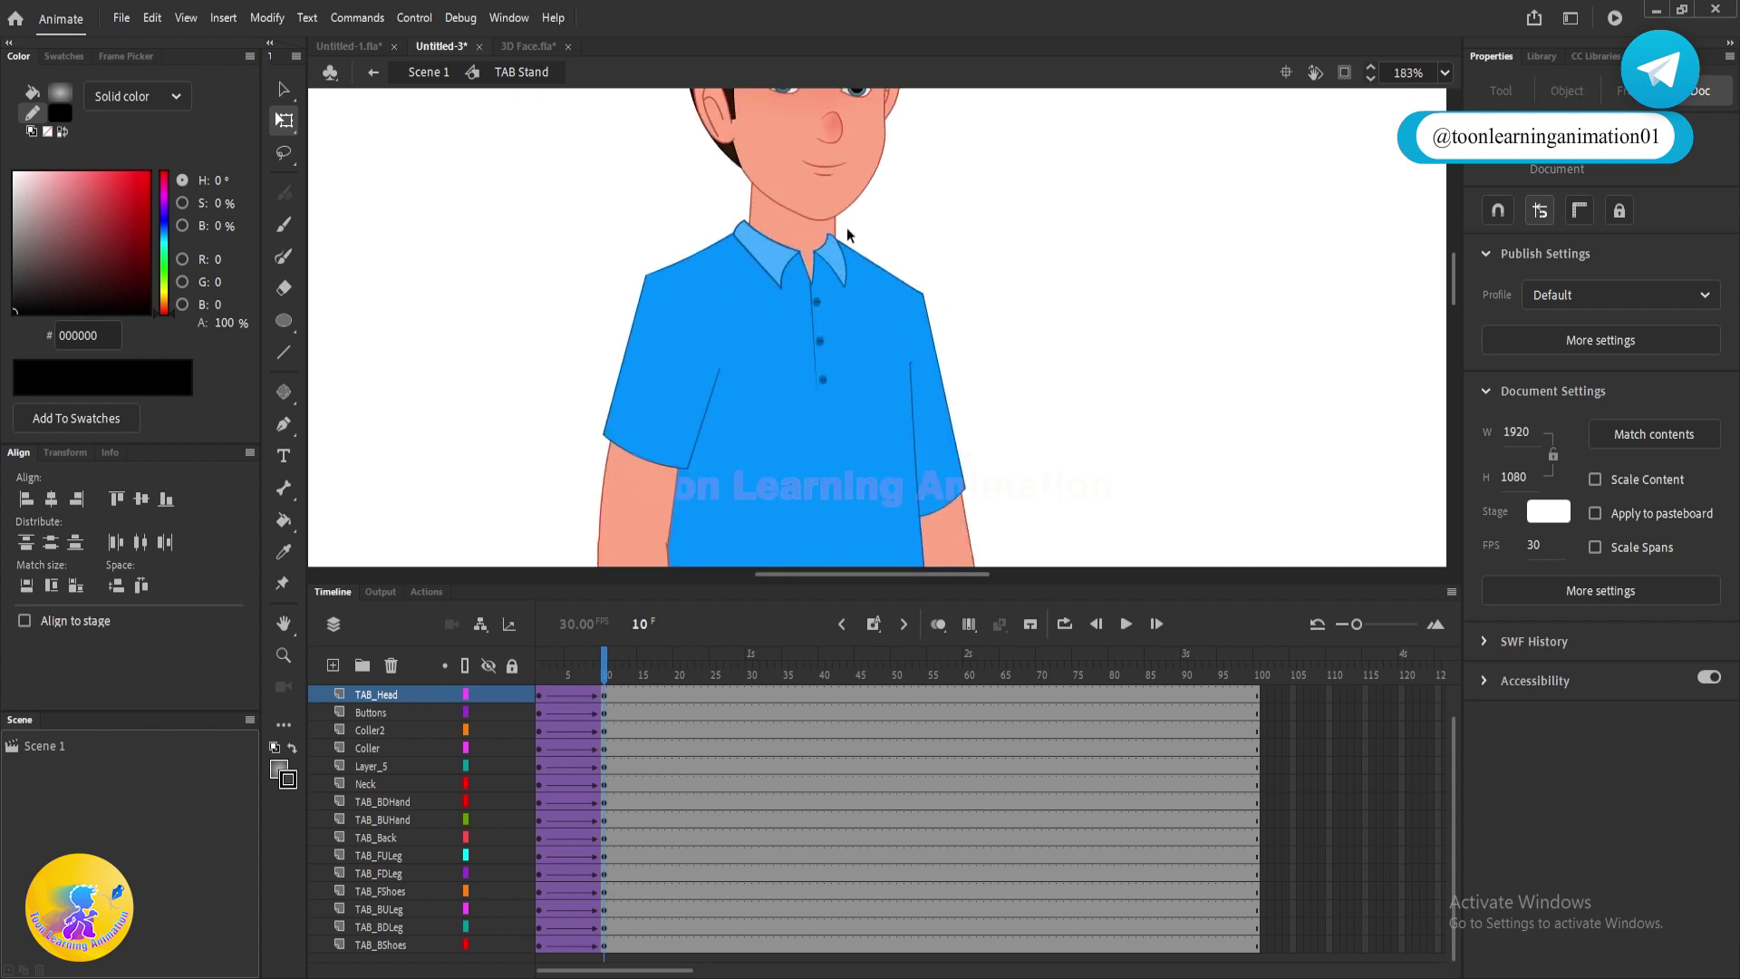
click(783, 266)
scroll(783, 281, down, 8)
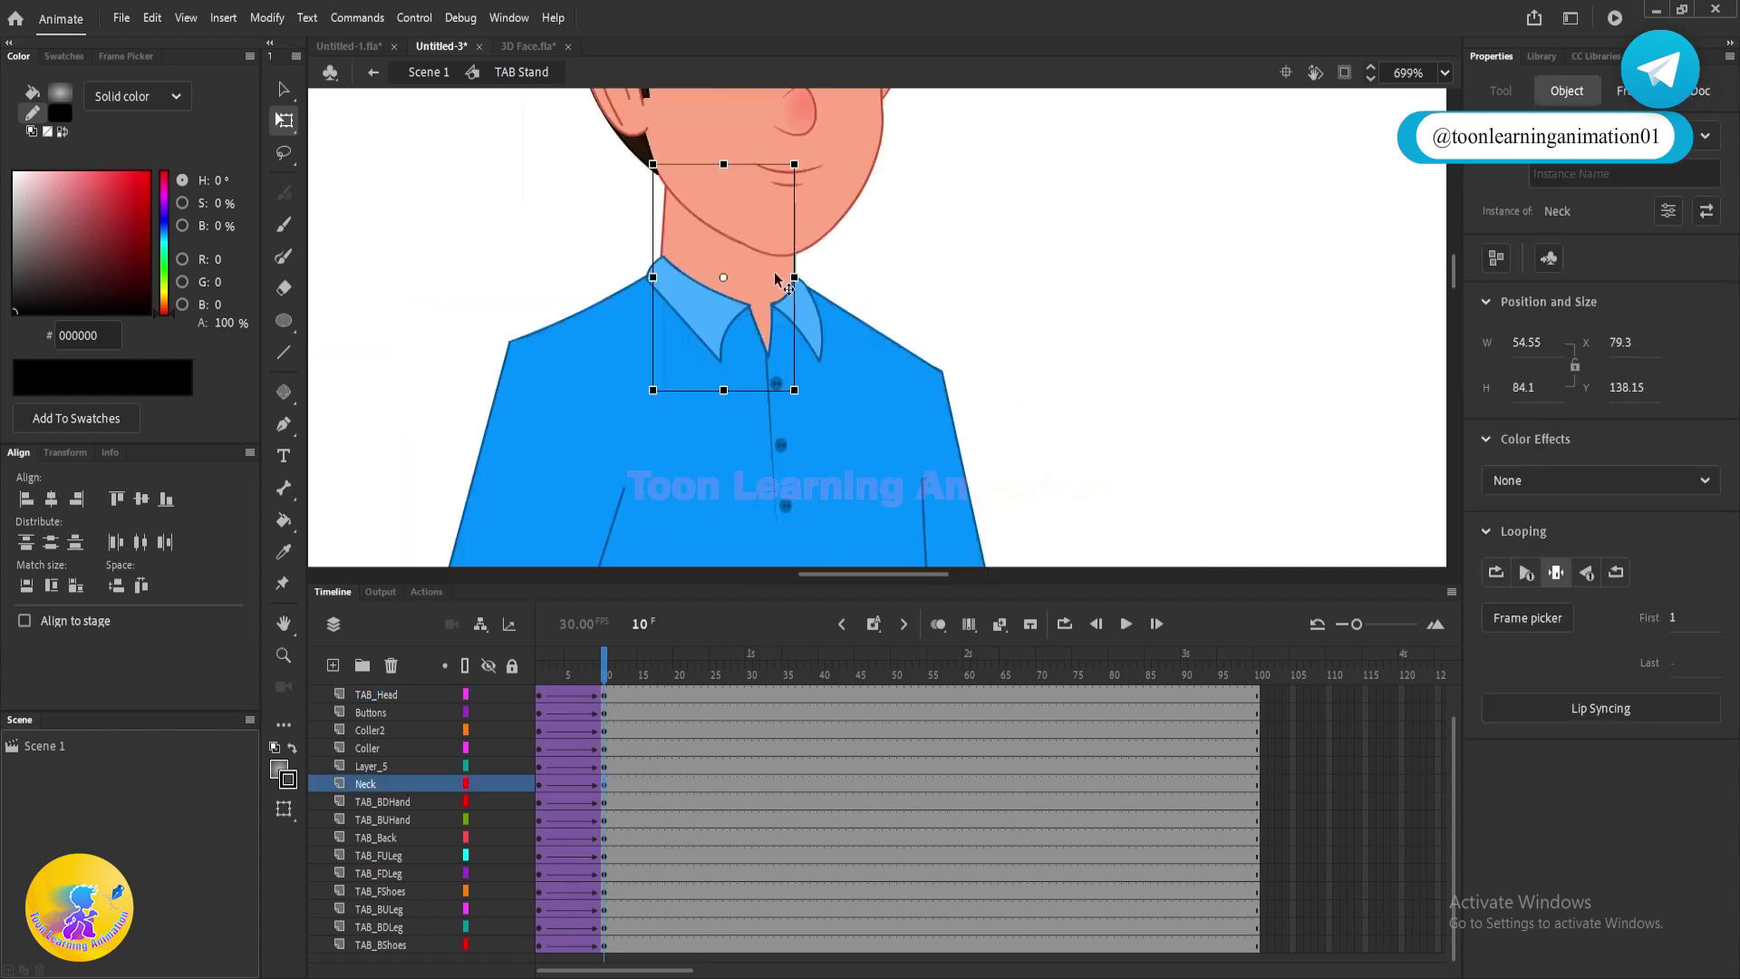
click(1005, 382)
mouse_move(600, 671)
mouse_down()
mouse_move(465, 662)
mouse_move(606, 658)
mouse_up()
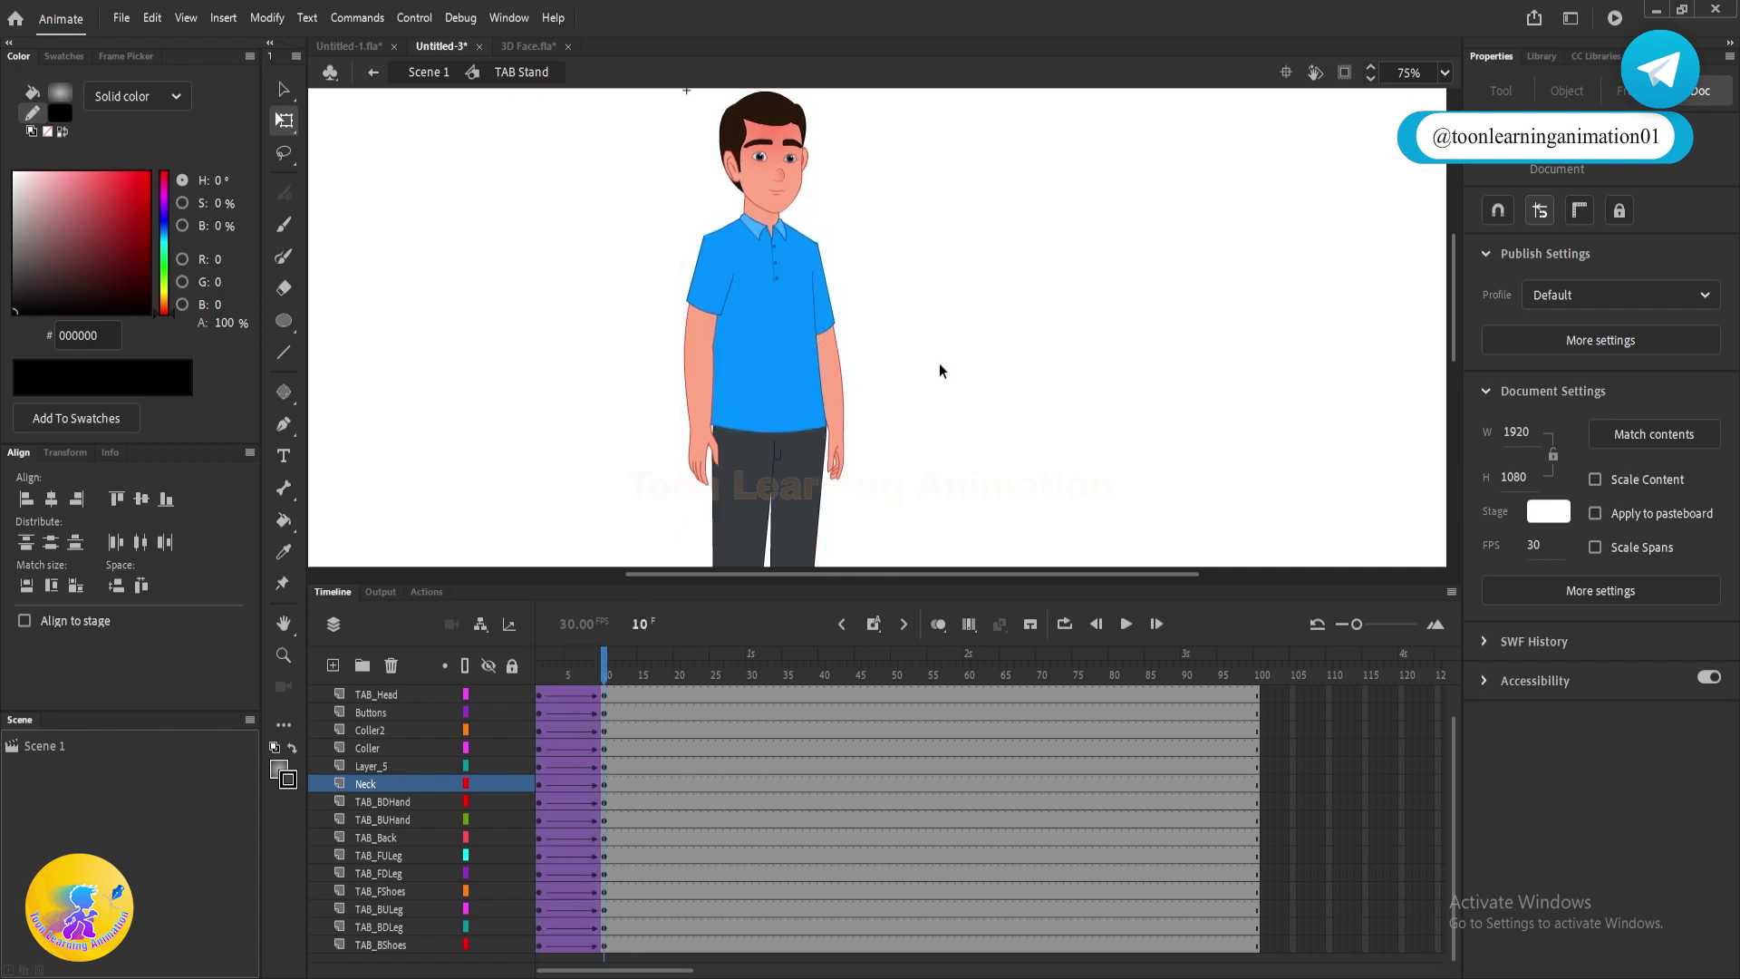
- Move the pivot of the combined far upper and lower arm to the shoulder and rotate the arm slightly outward at frame 10
scroll(847, 332, up, 2)
click(824, 317)
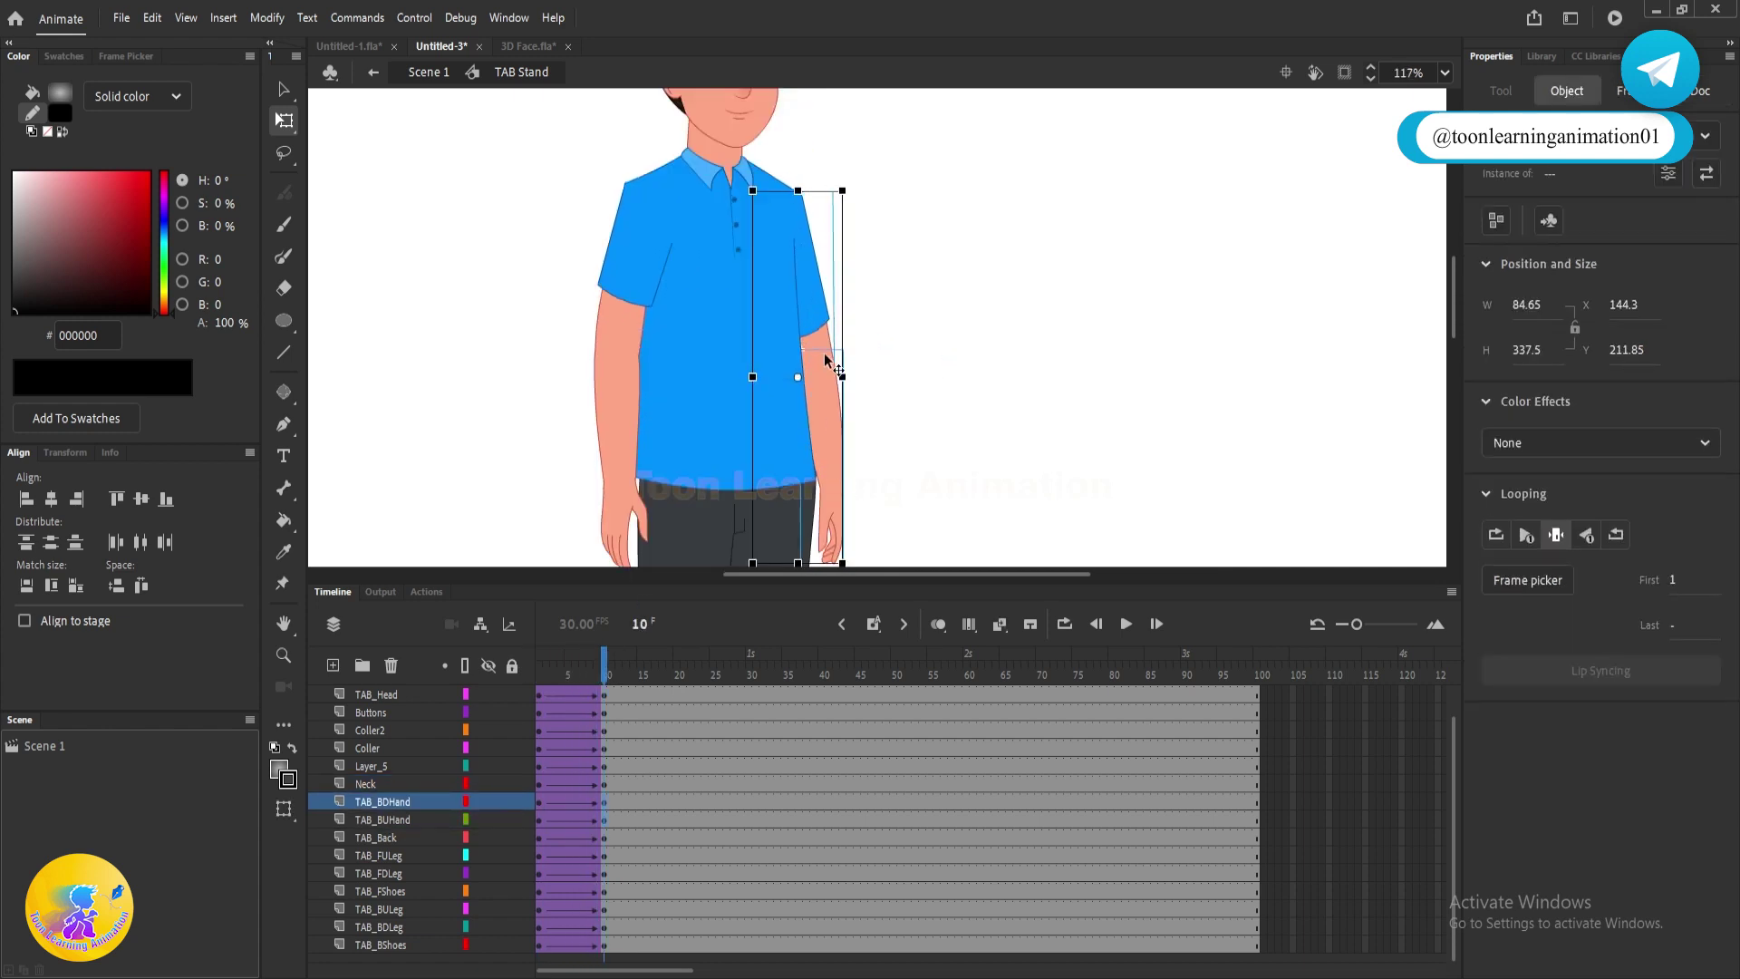
drag(797, 377, 800, 197)
click(877, 320)
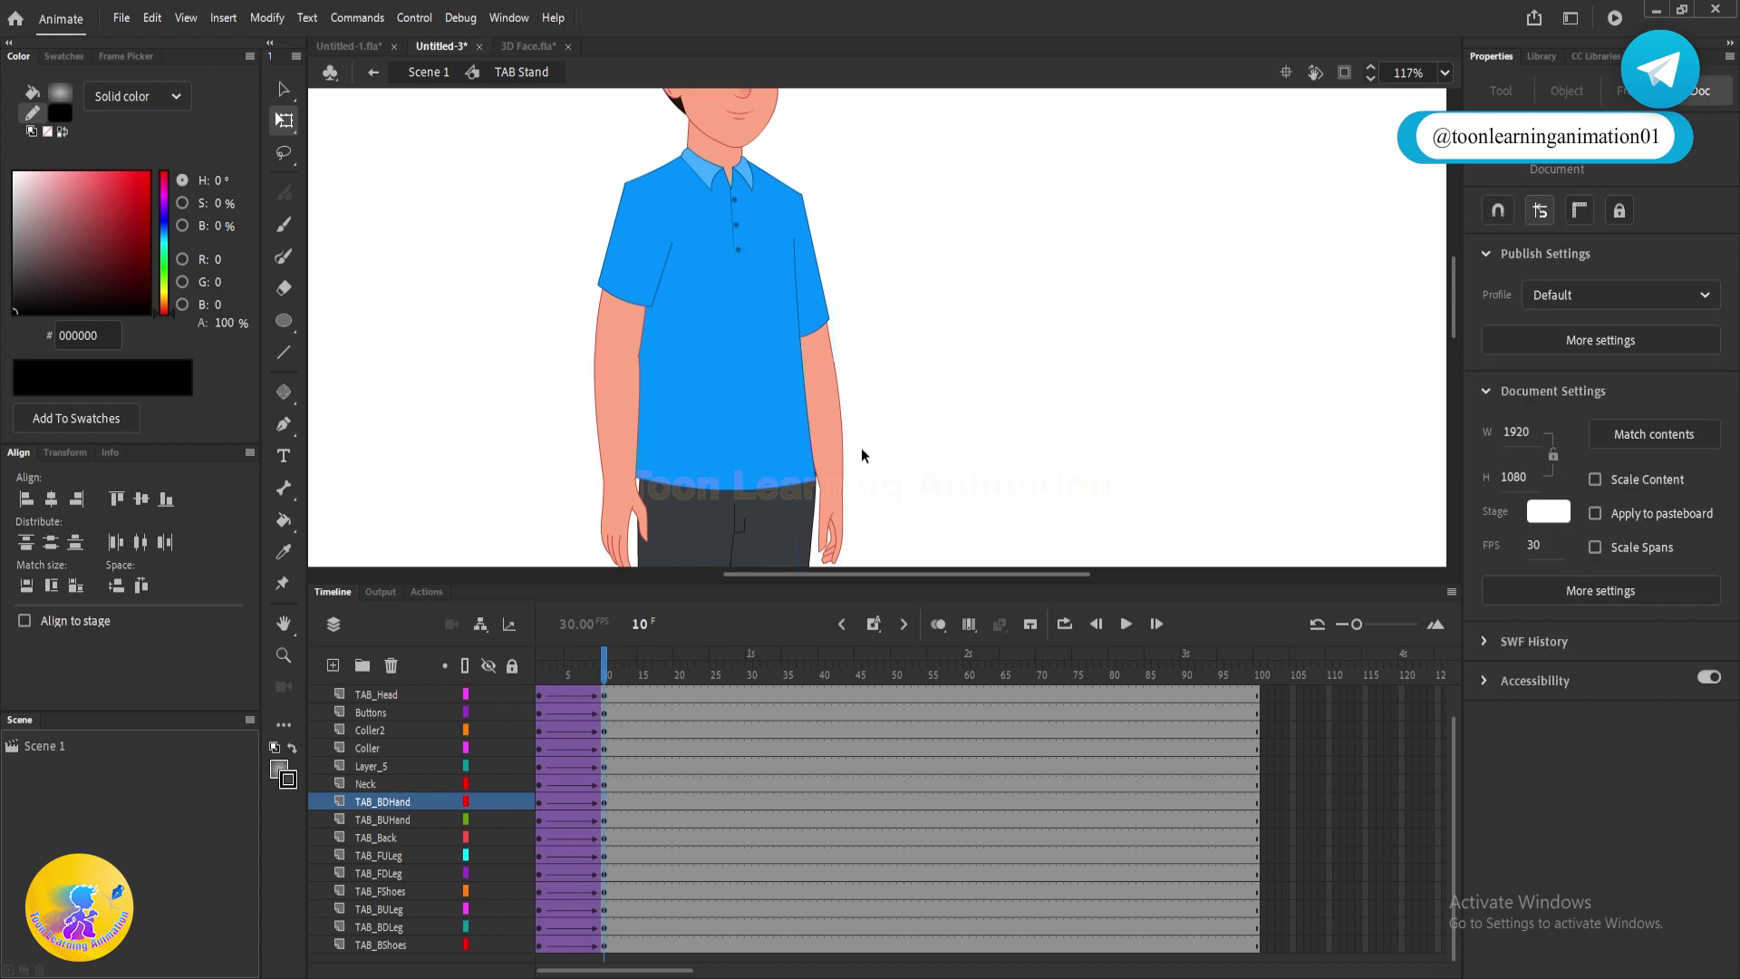
click(820, 341)
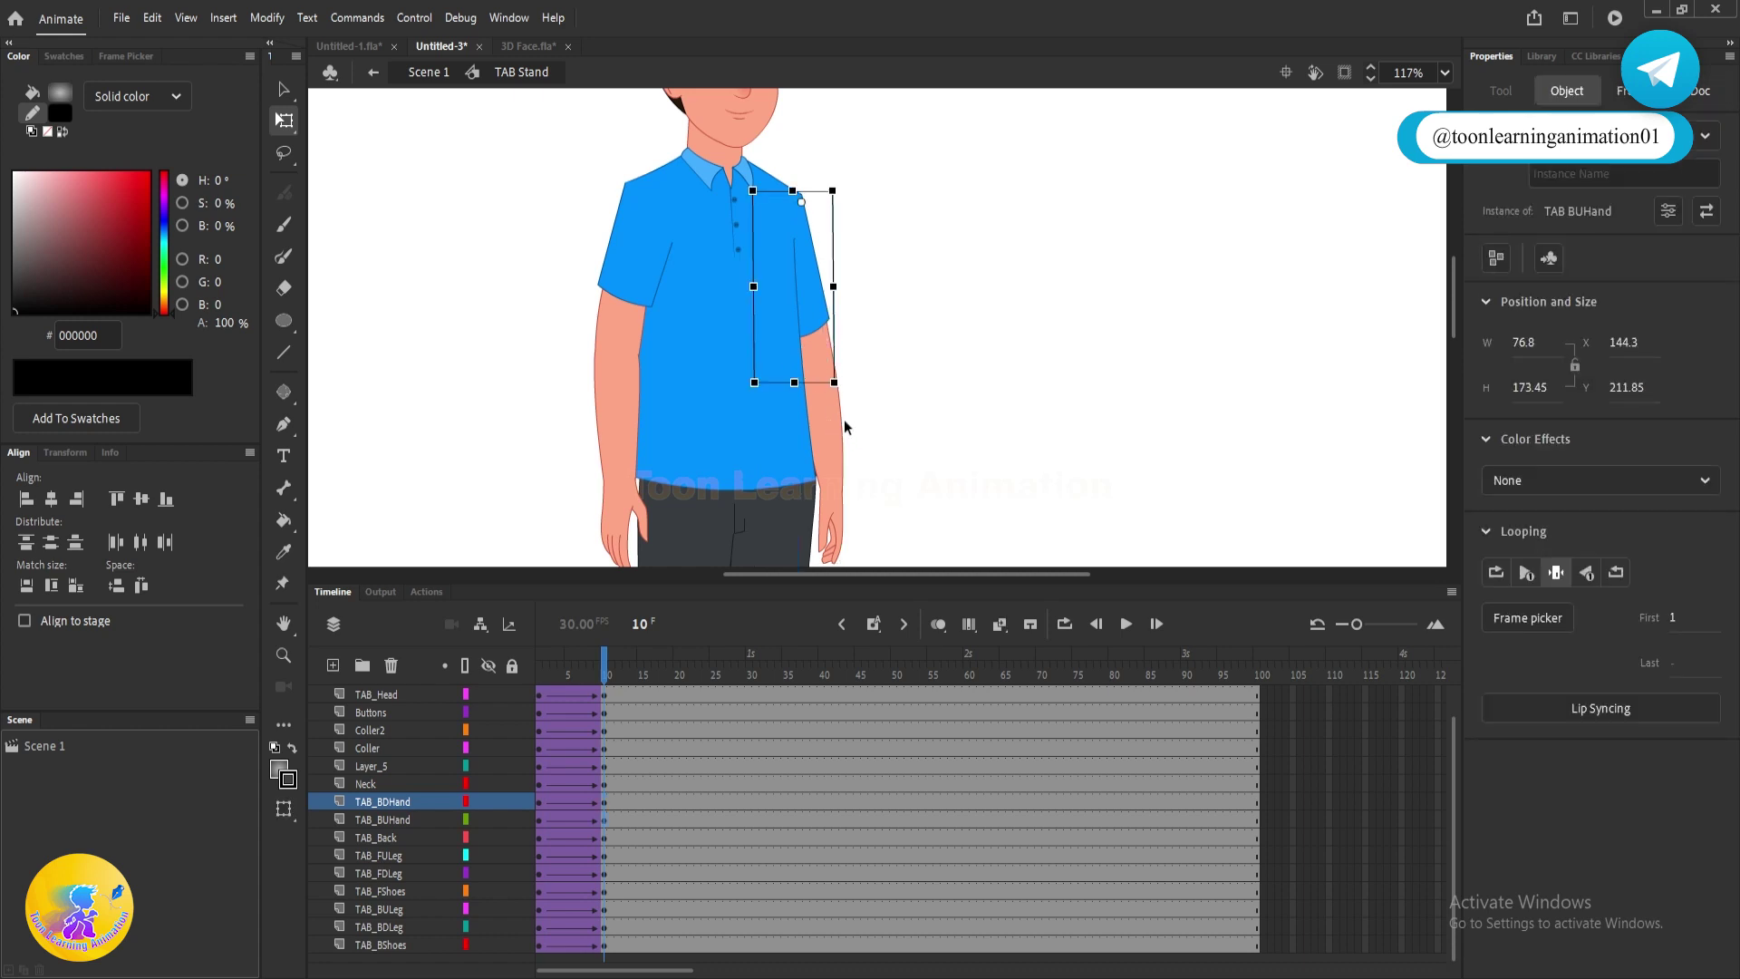
shift+click(828, 348)
drag(799, 376, 796, 186)
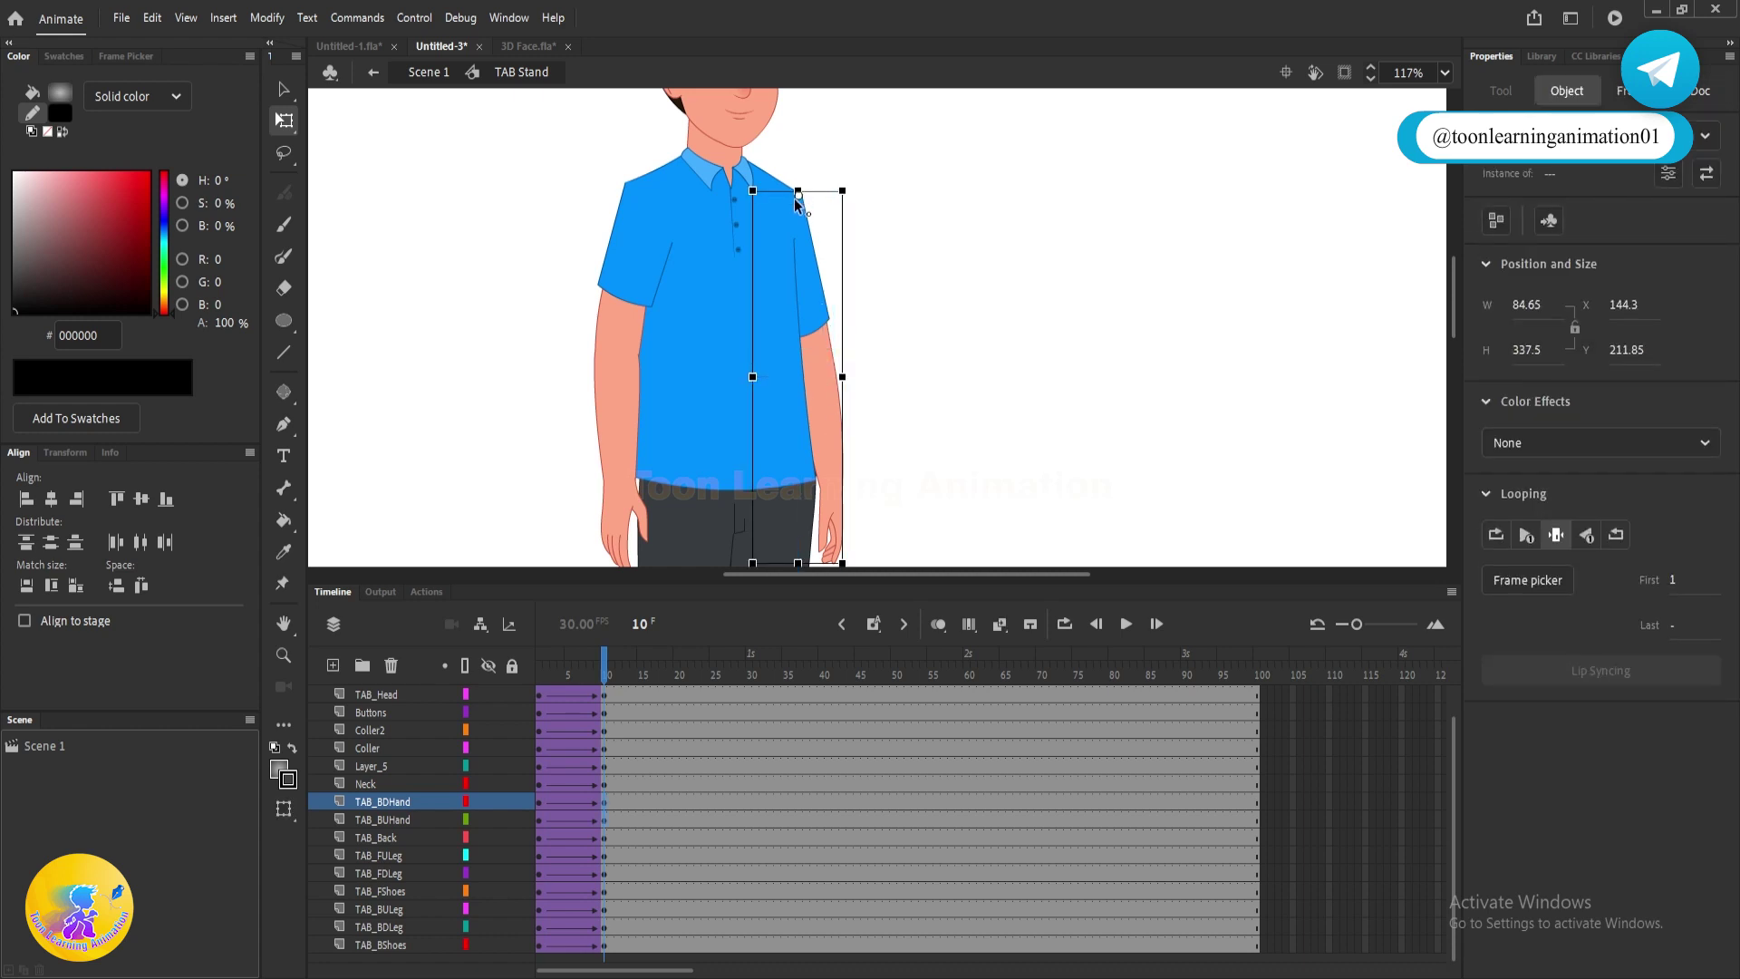
drag(949, 369, 938, 292)
drag(839, 492, 852, 494)
click(879, 433)
- Move the near arm's combined pivot to the shoulder and rotate the arm outward until it is about 81.55 wide at X -12
click(610, 241)
shift+click(607, 317)
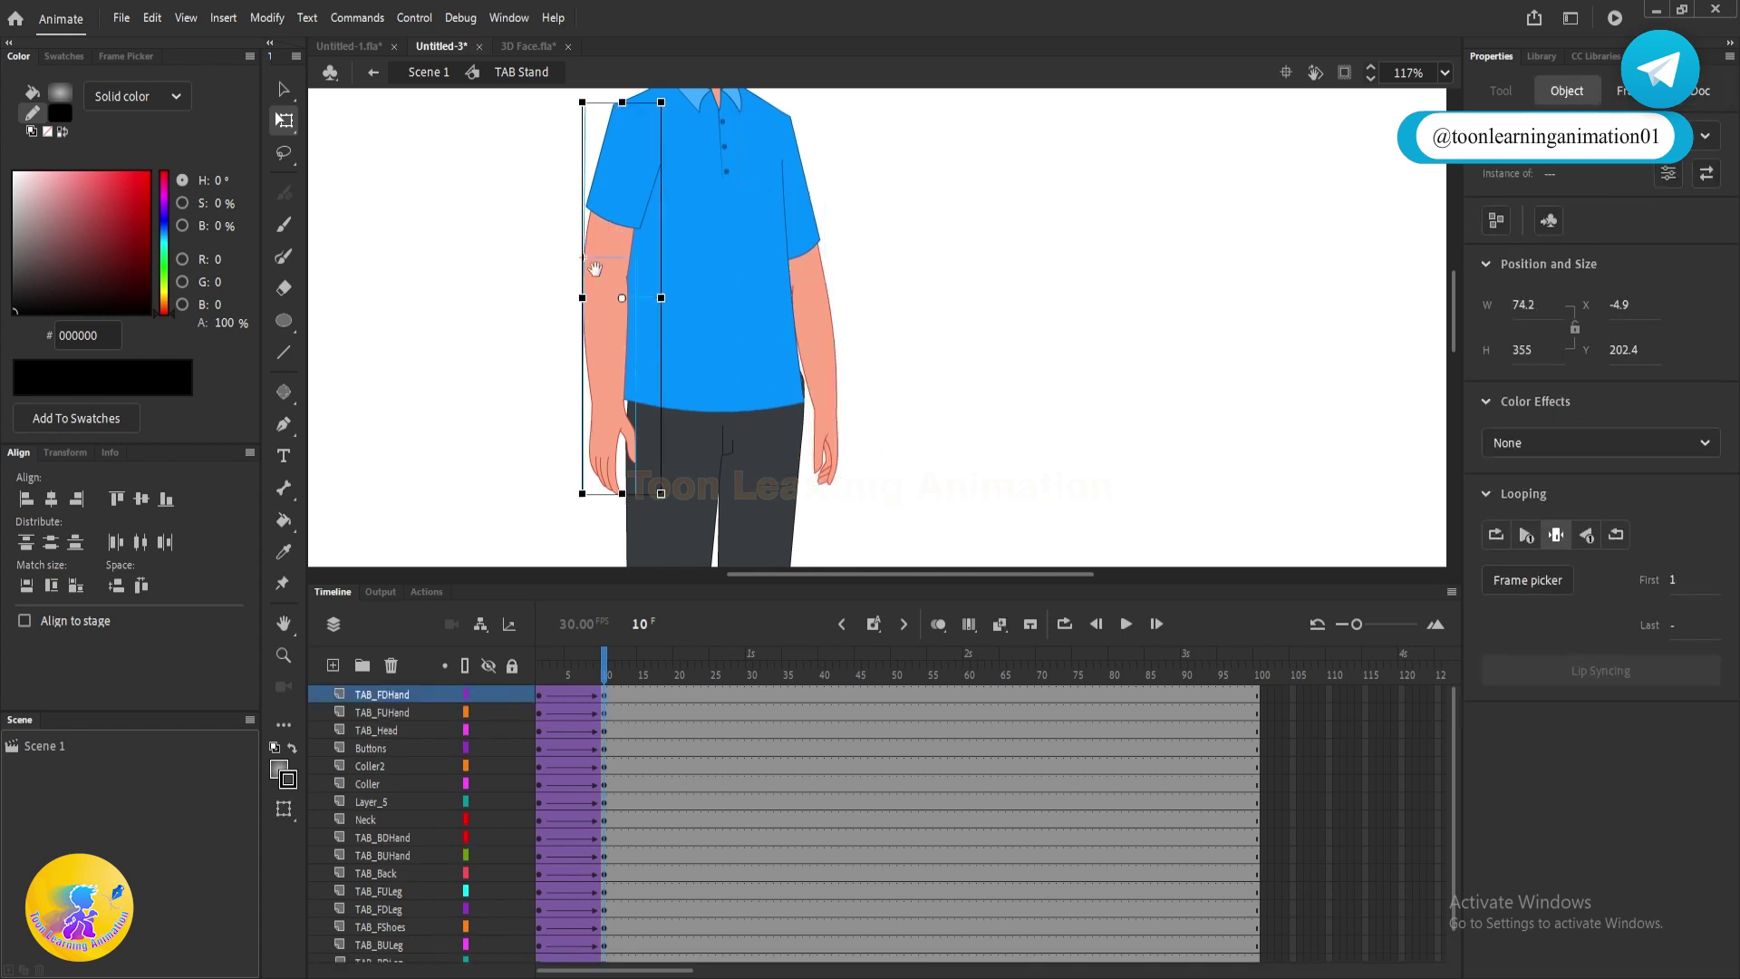
drag(622, 298, 635, 404)
scroll(572, 291, down, 5)
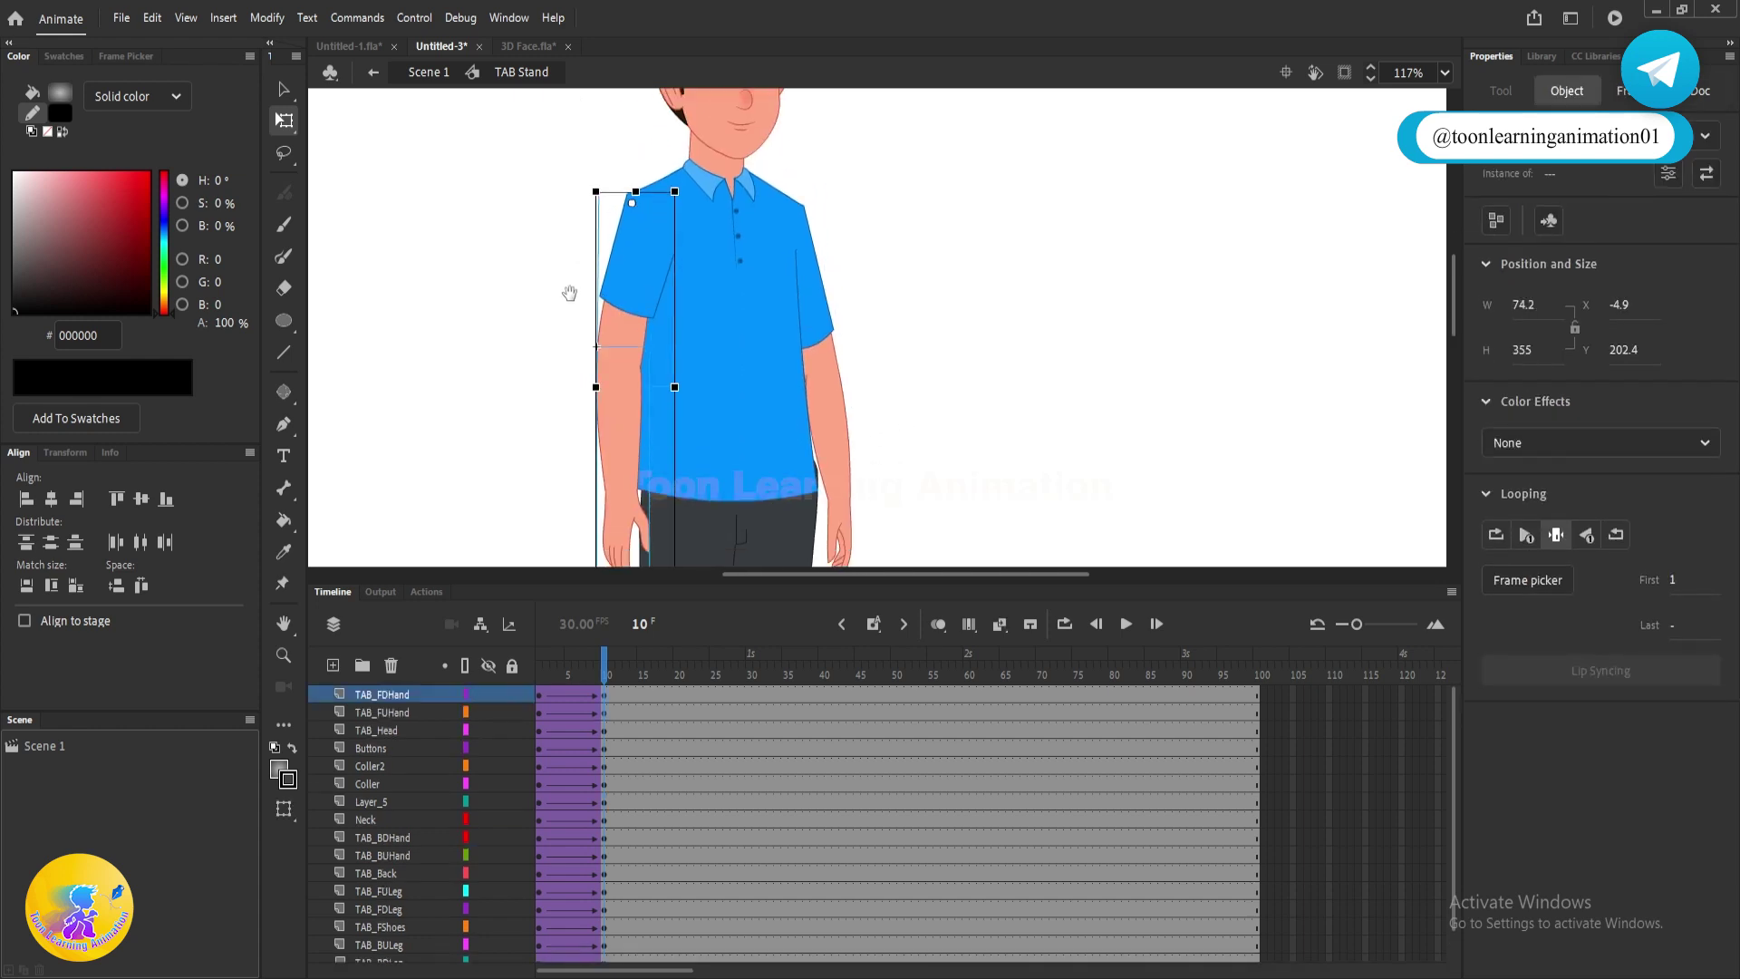
drag(583, 452, 578, 453)
scroll(653, 444, down, 4)
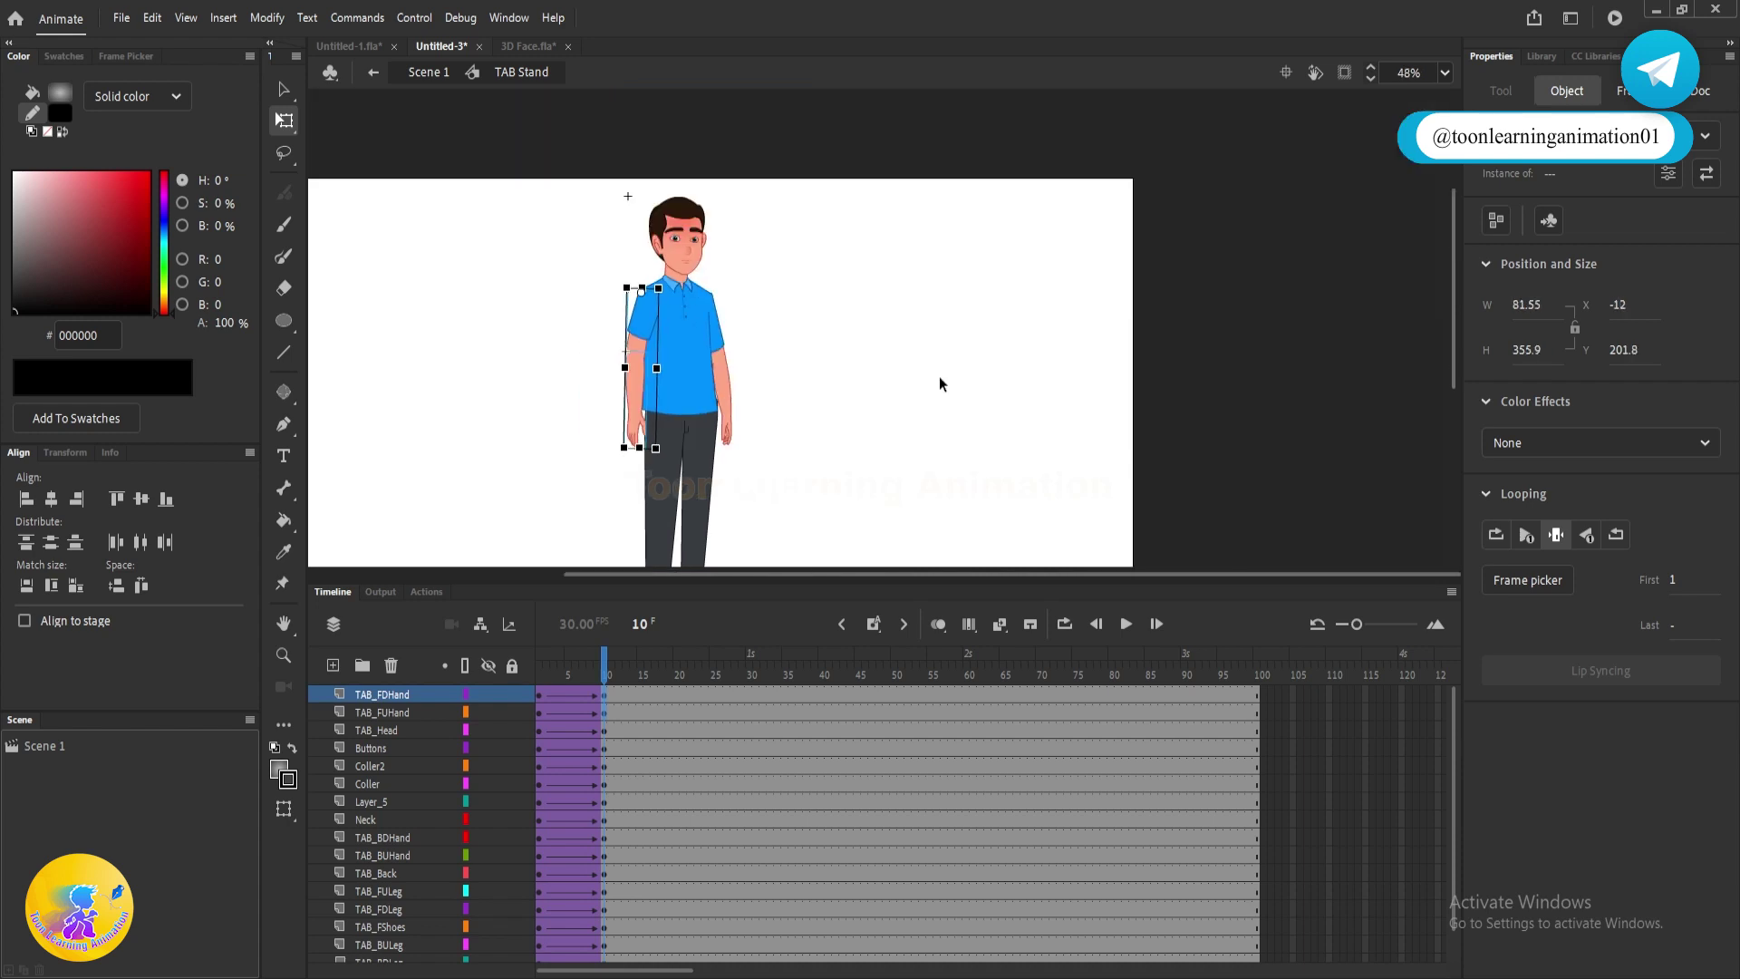
click(939, 378)
- Replay and scrub the animation from frame 1 to check how the body turn and head movement work together
drag(607, 662, 538, 662)
key(Return)
key(Return)
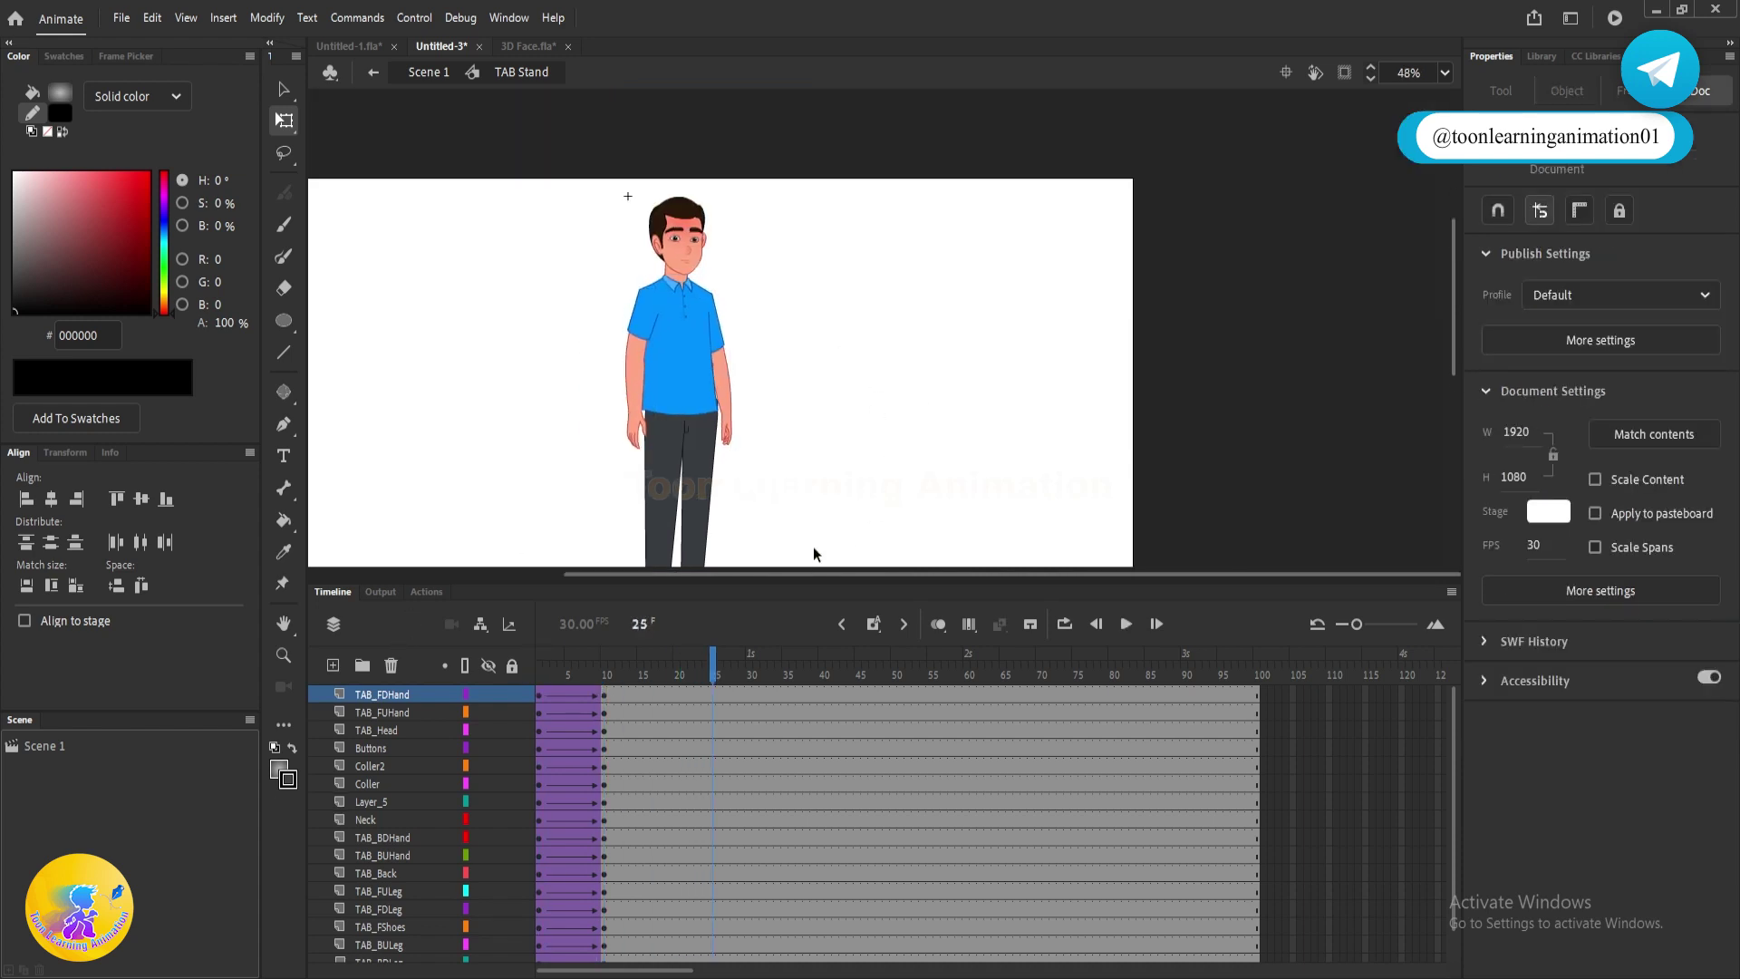
scroll(693, 320, up, 2)
drag(909, 367, 1111, 390)
scroll(995, 360, up, 2)
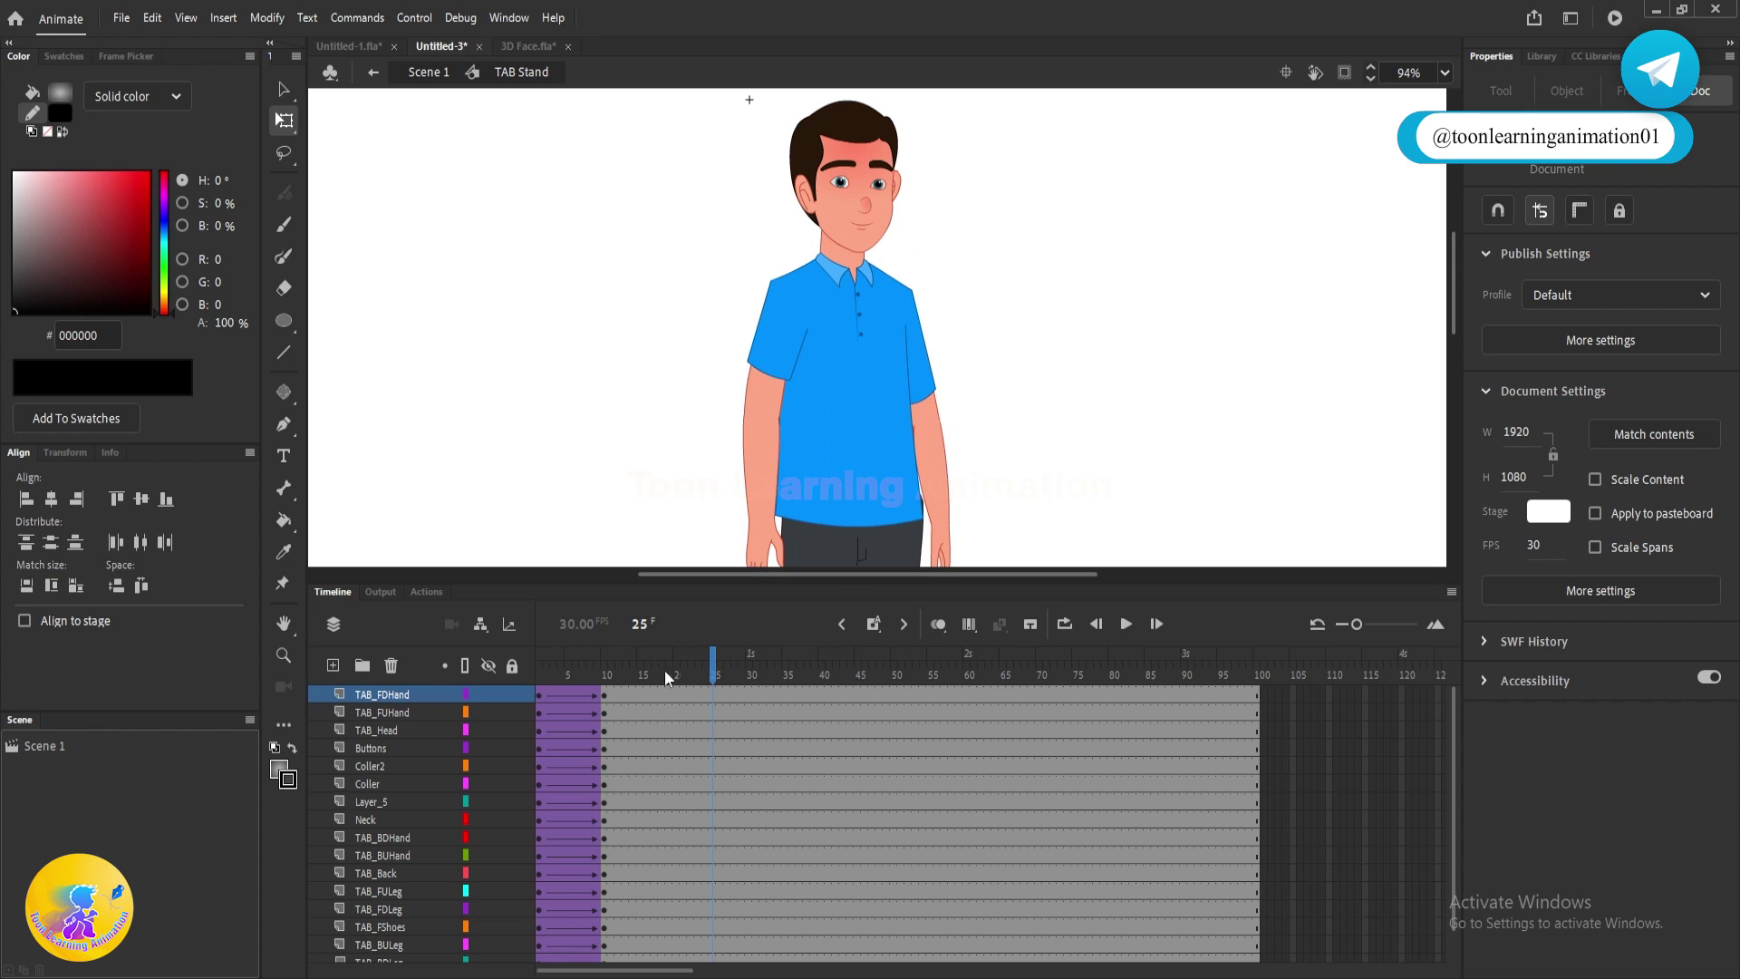
drag(664, 678, 538, 675)
click(859, 236)
shift+click(861, 363)
click(988, 218)
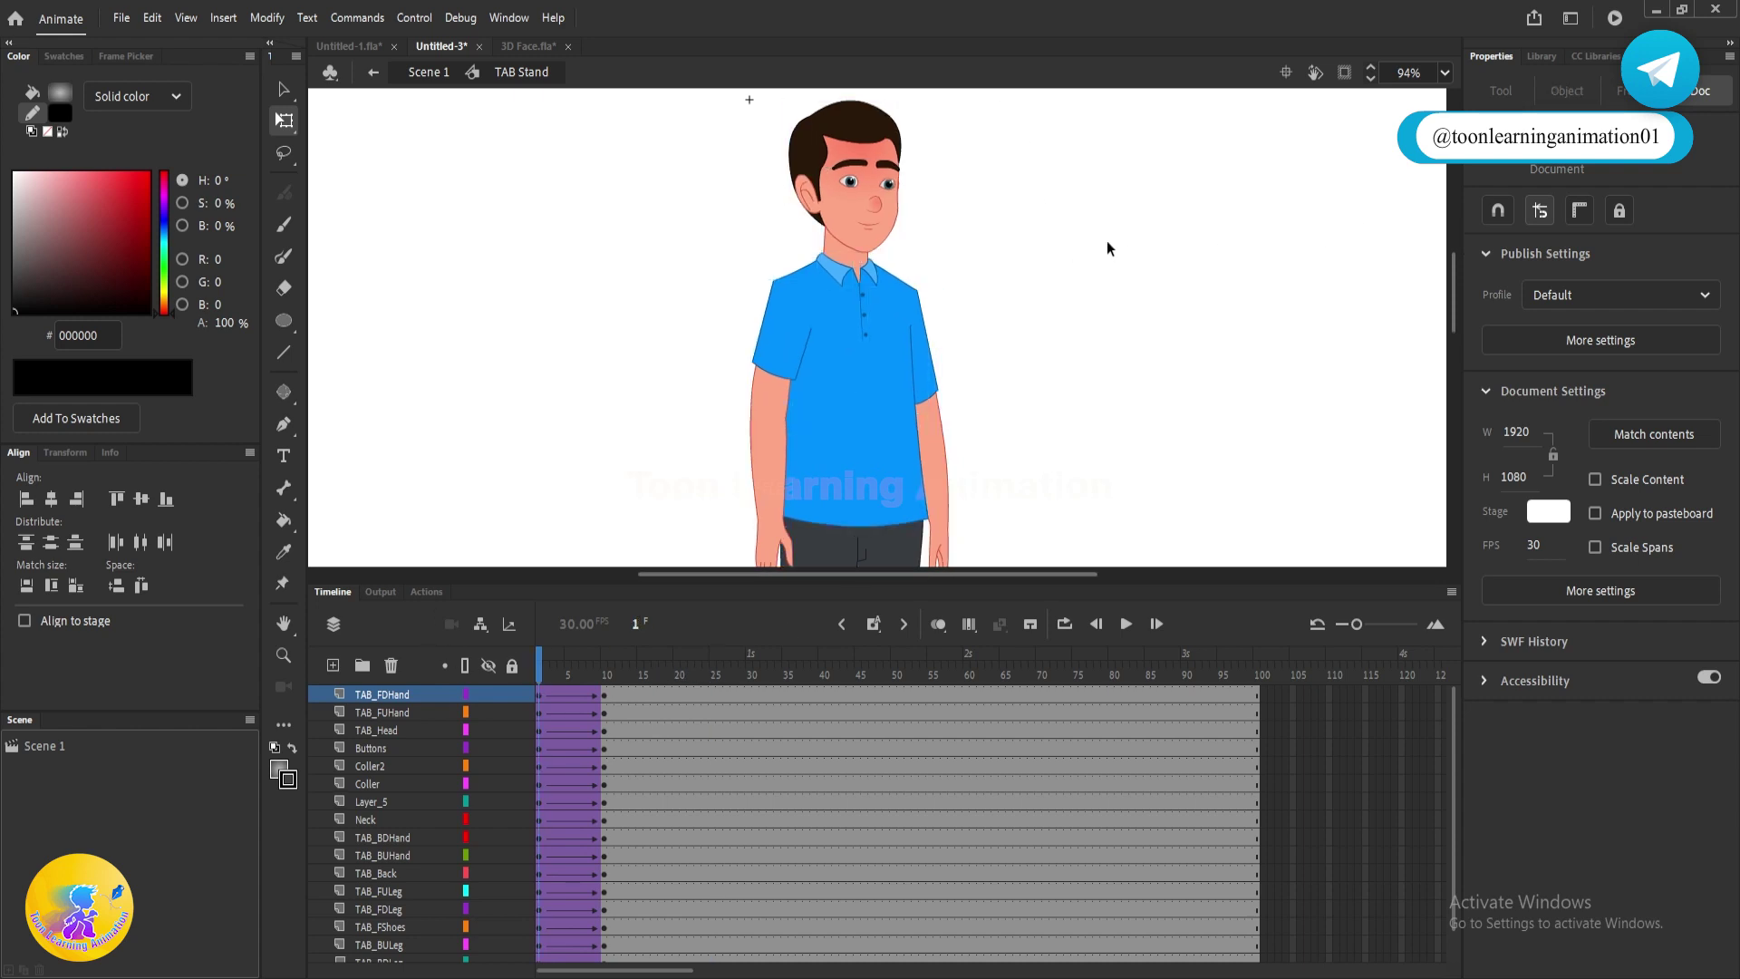
key(Return)
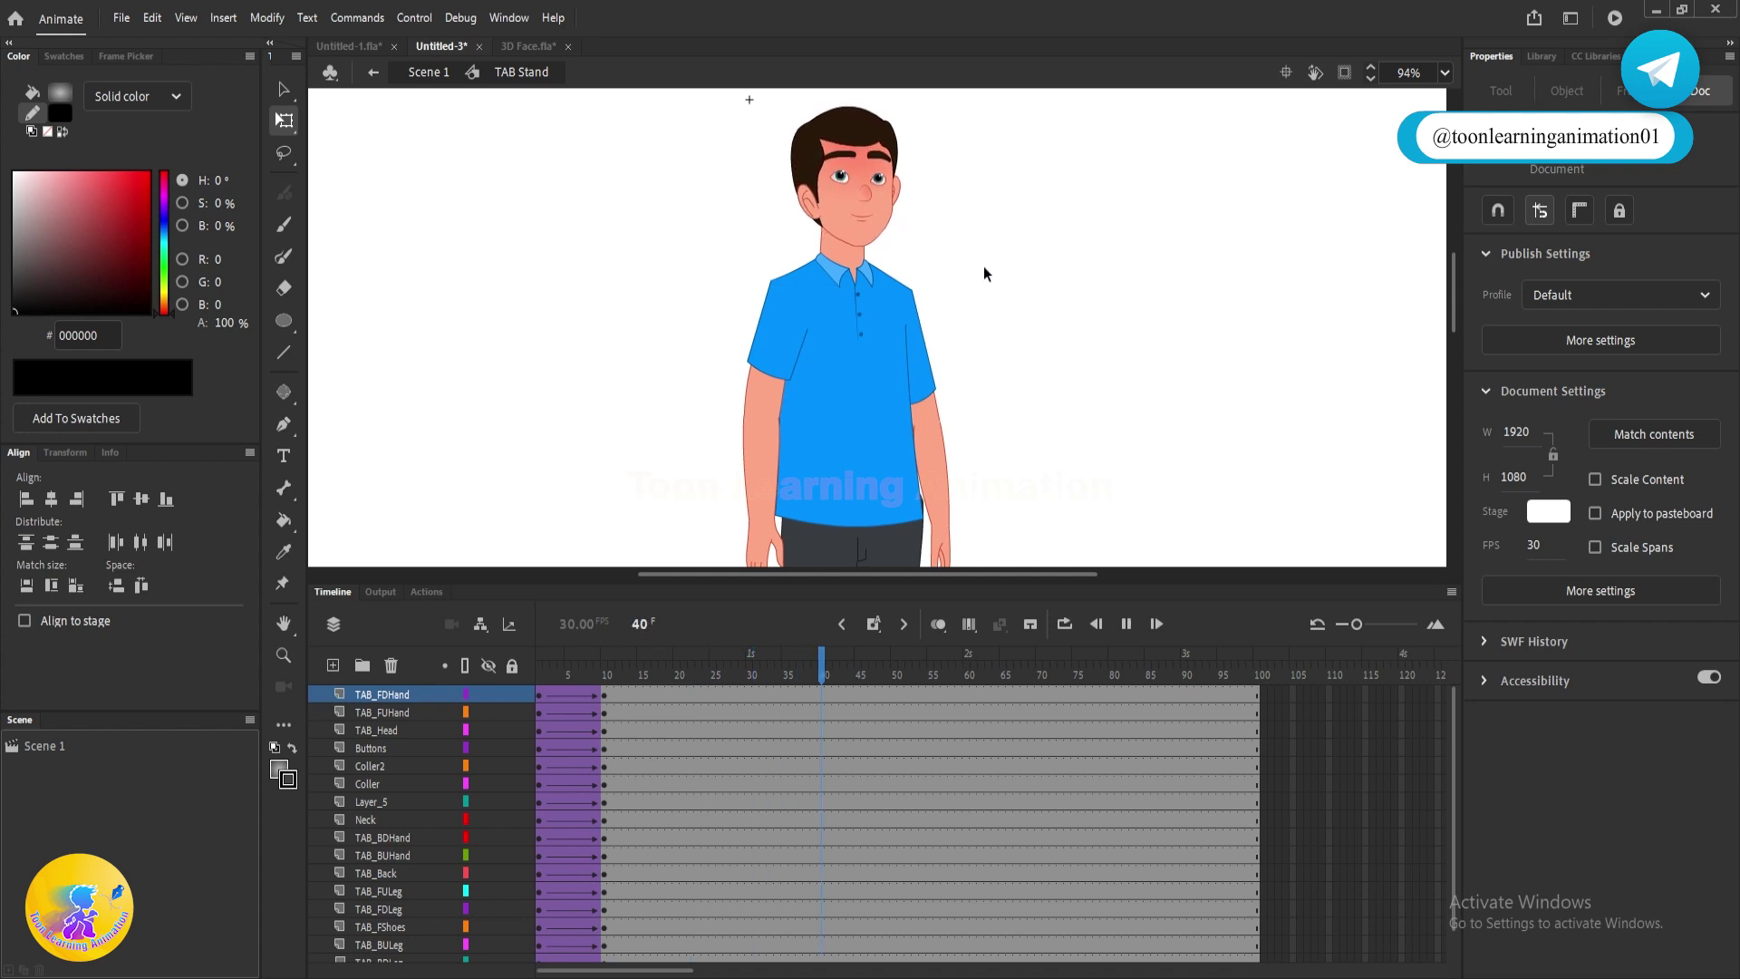
key(Return)
drag(541, 671, 763, 671)
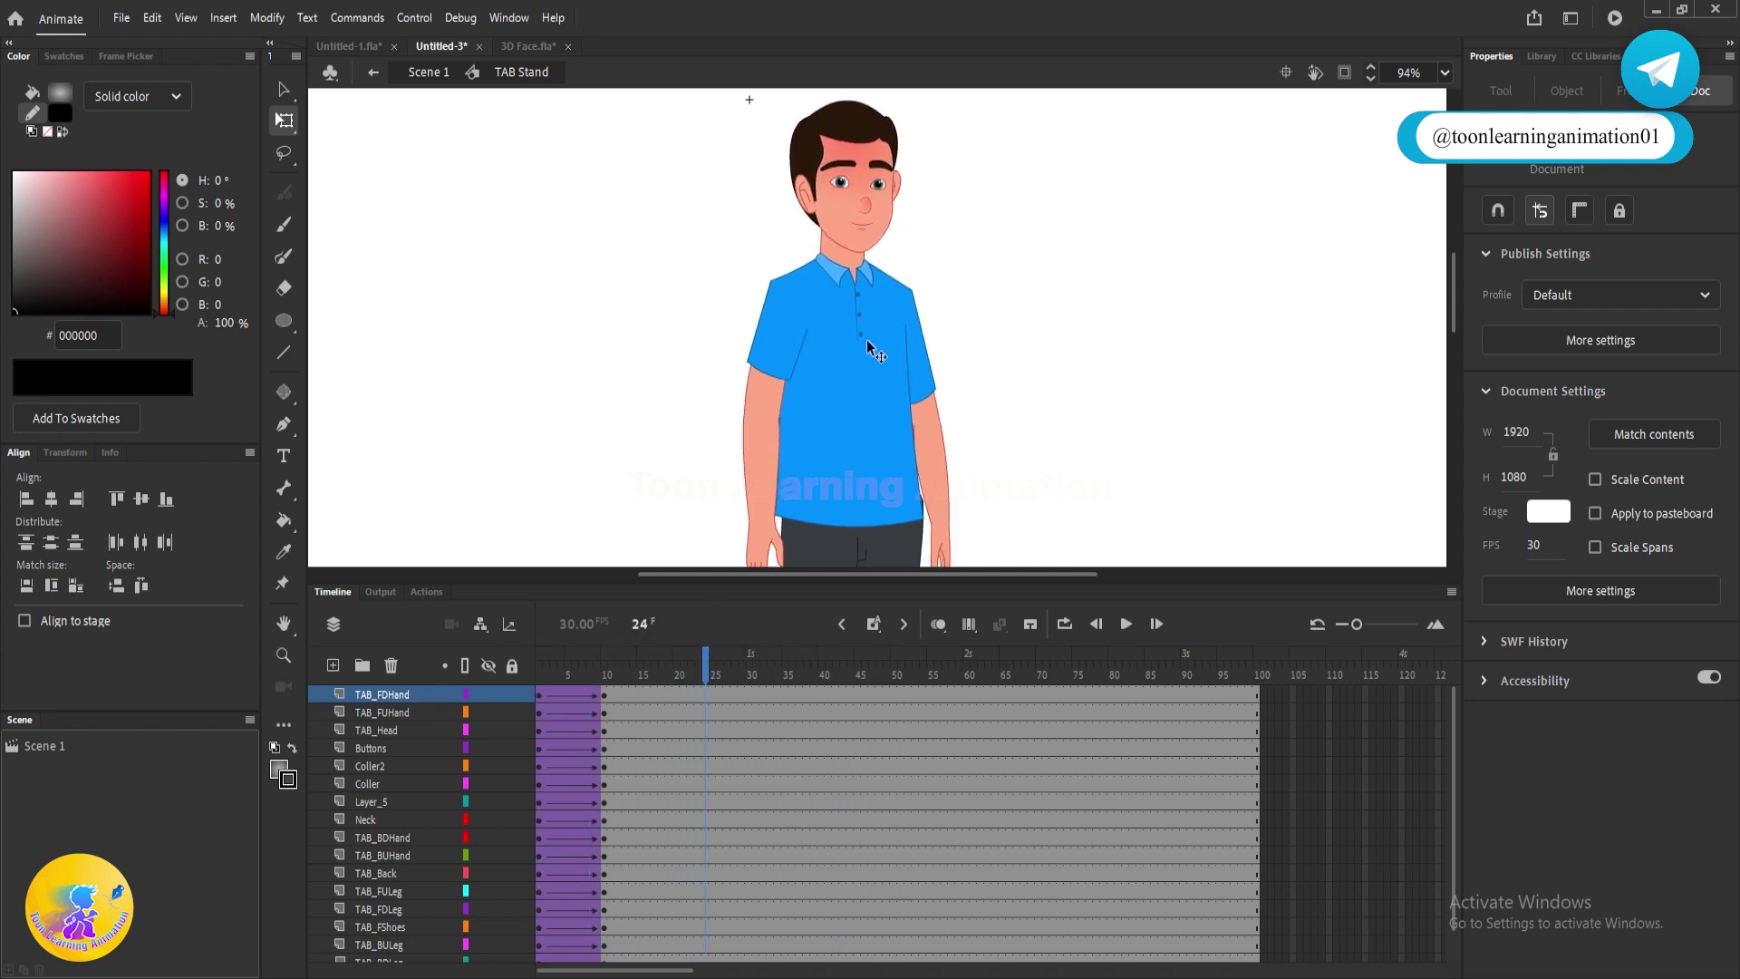
- Examine the keyframe timing inside the TAB Head symbol at the start of its second tween, and return to TAB Stand
click(865, 272)
double_click(865, 272)
double_click(1105, 132)
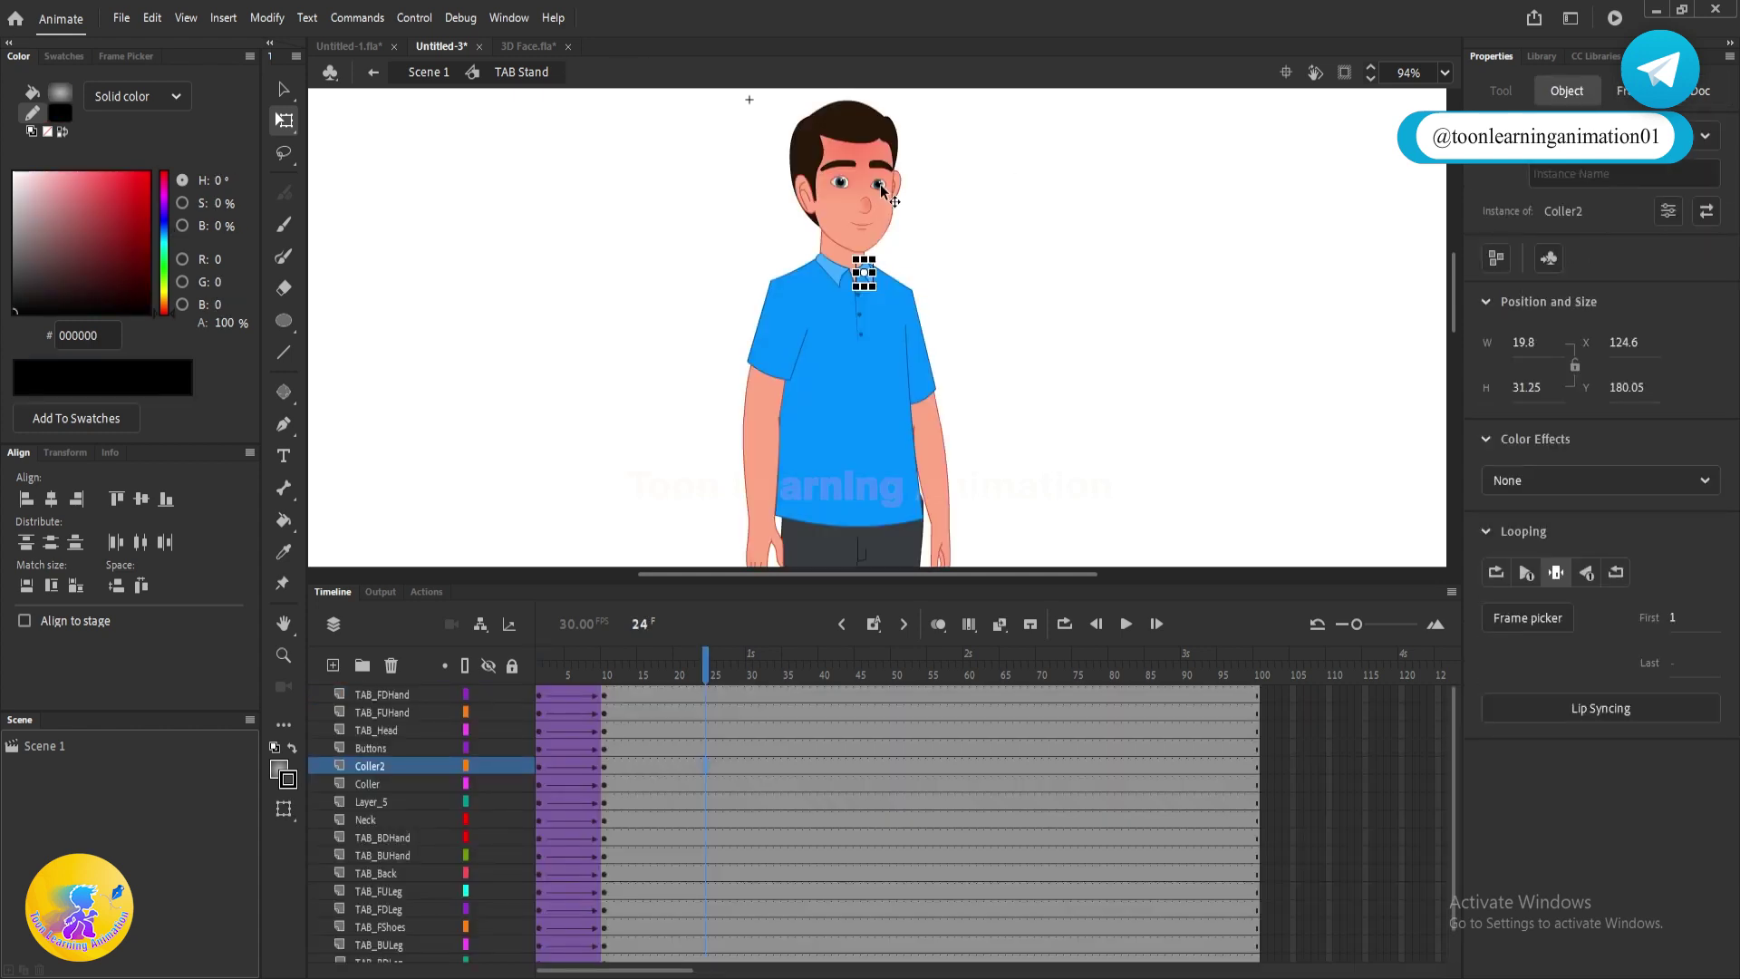
double_click(877, 210)
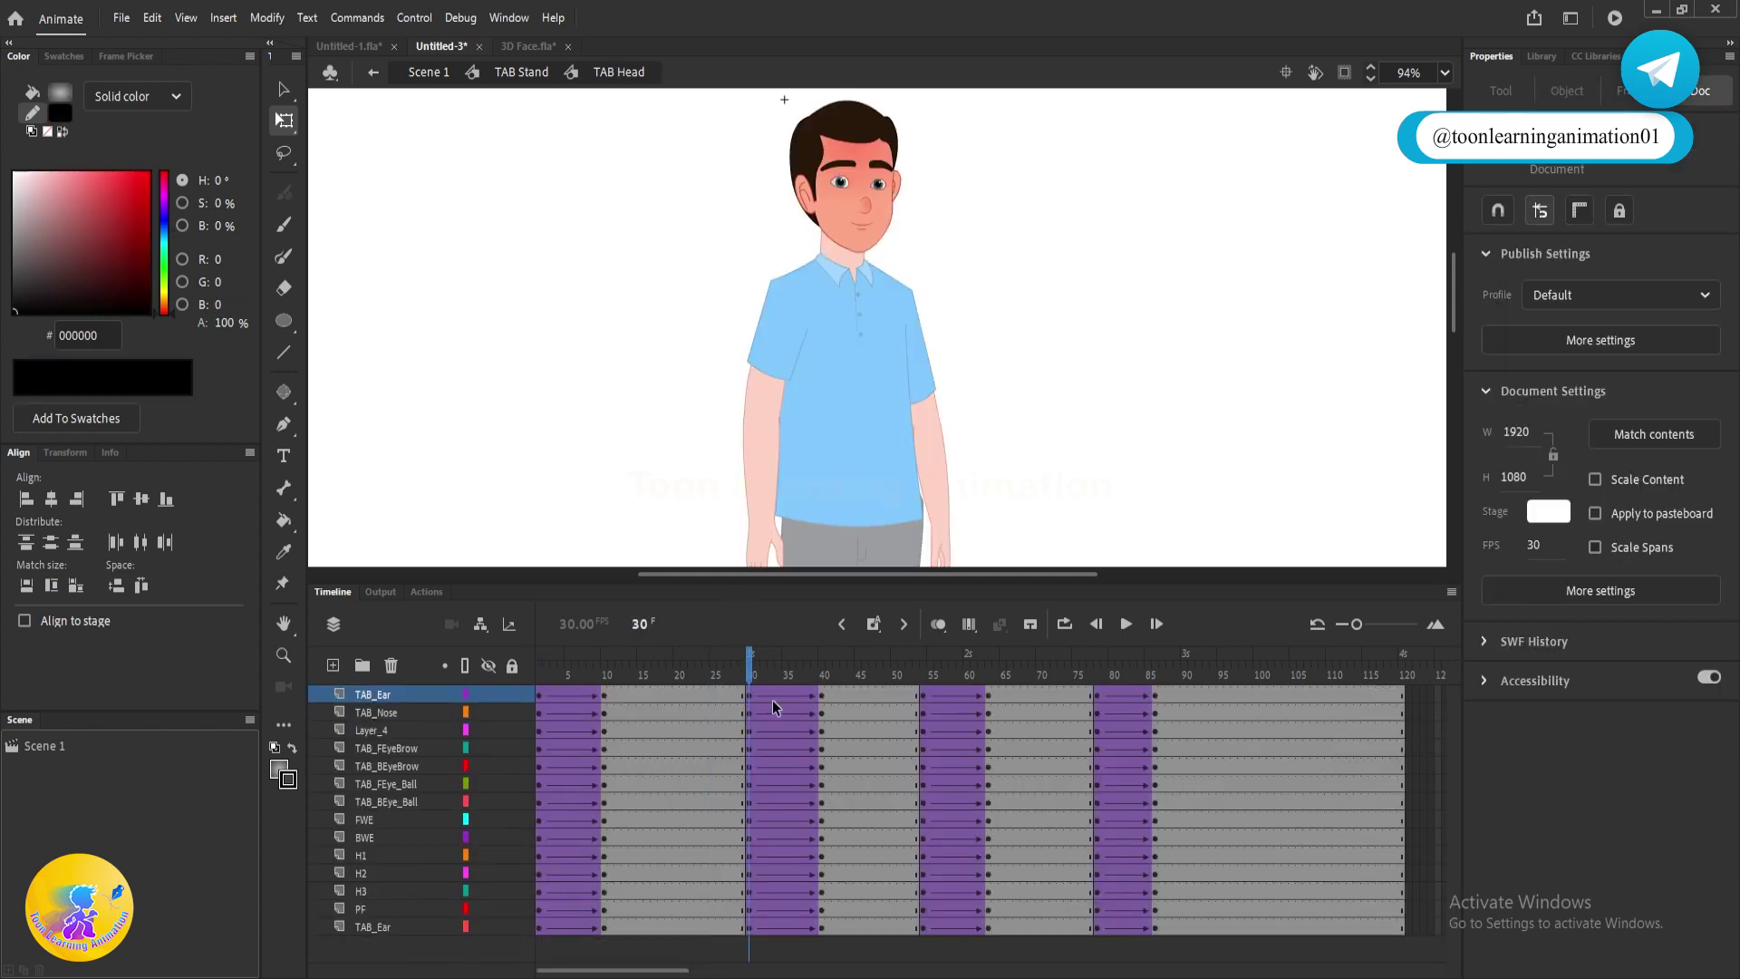
click(823, 676)
key(v)
double_click(1035, 330)
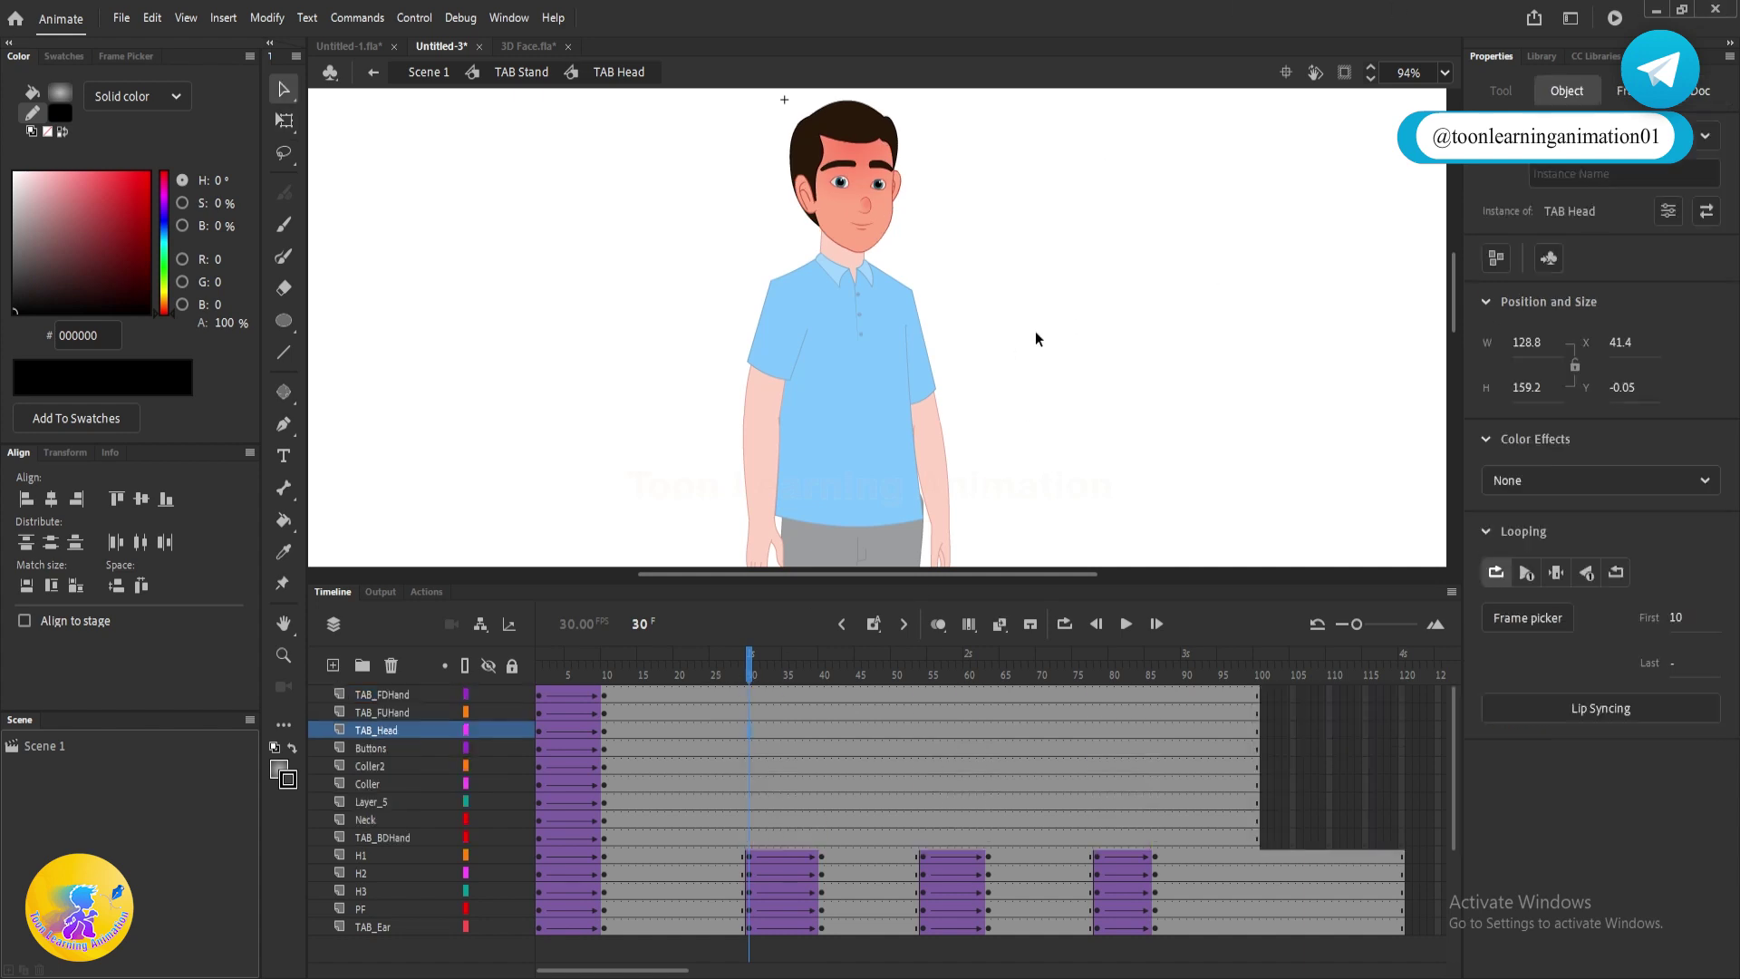
- Insert keyframes for all body parts at frames 30 and 40 in the TAB Stand symbol
key(ctrl+a)
key(F6)
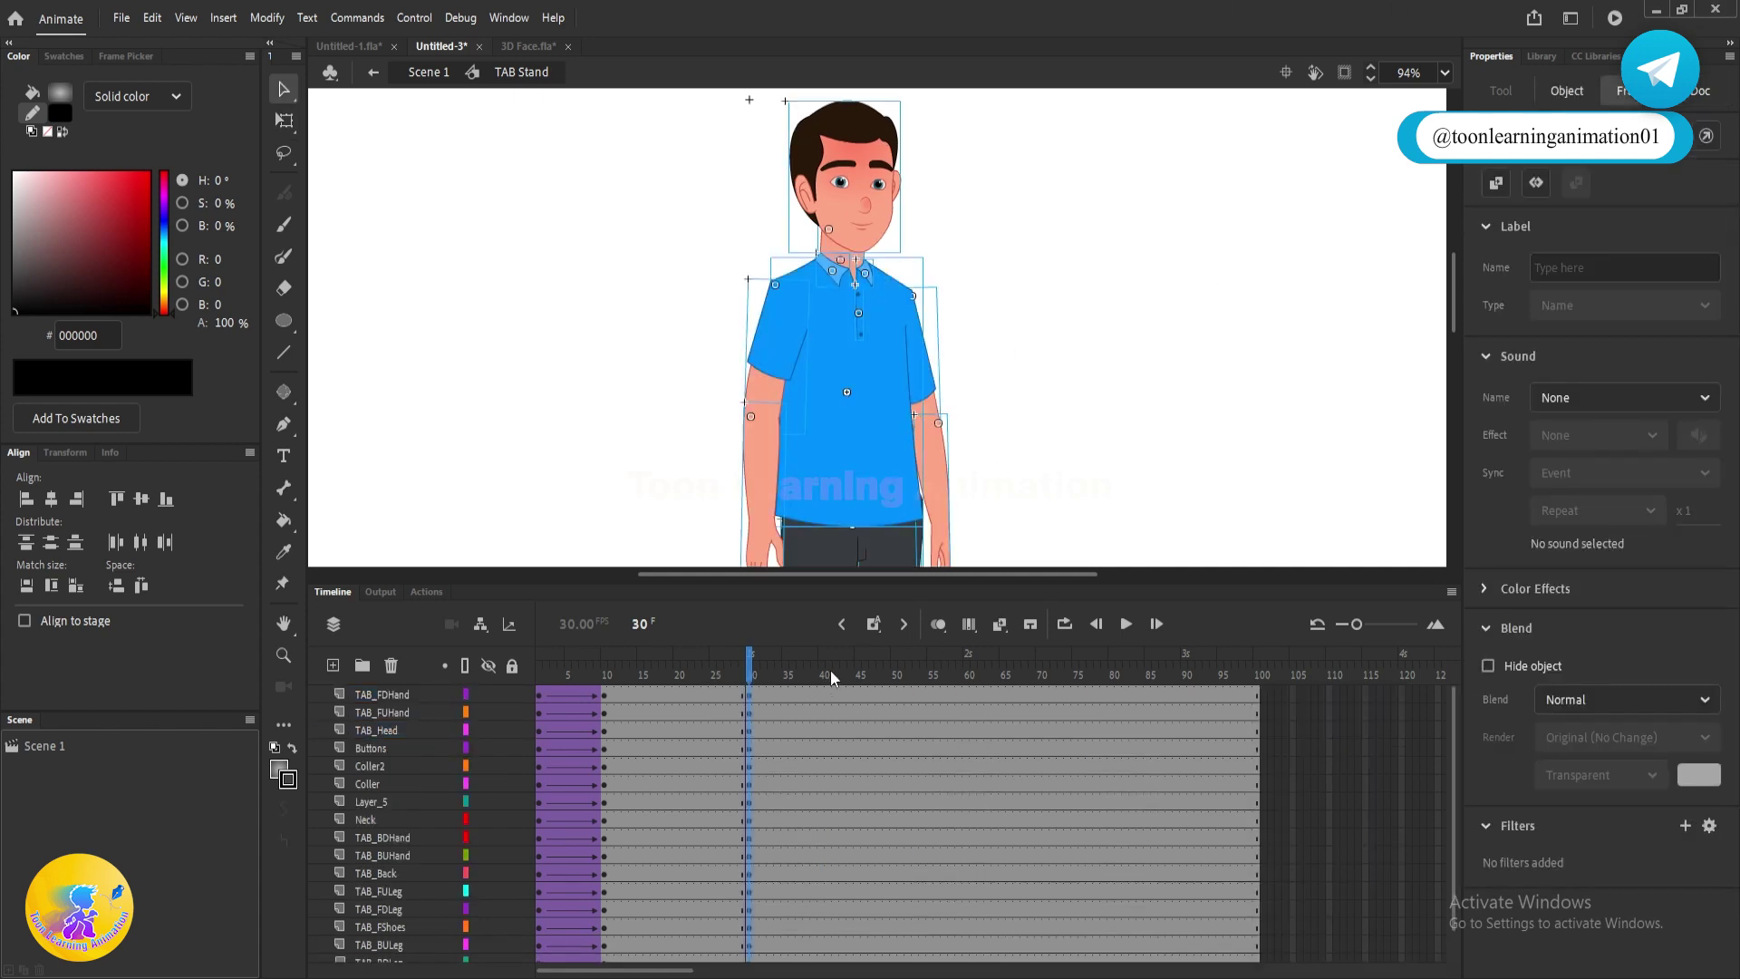
click(824, 670)
key(ctrl+a)
key(F6)
click(1128, 305)
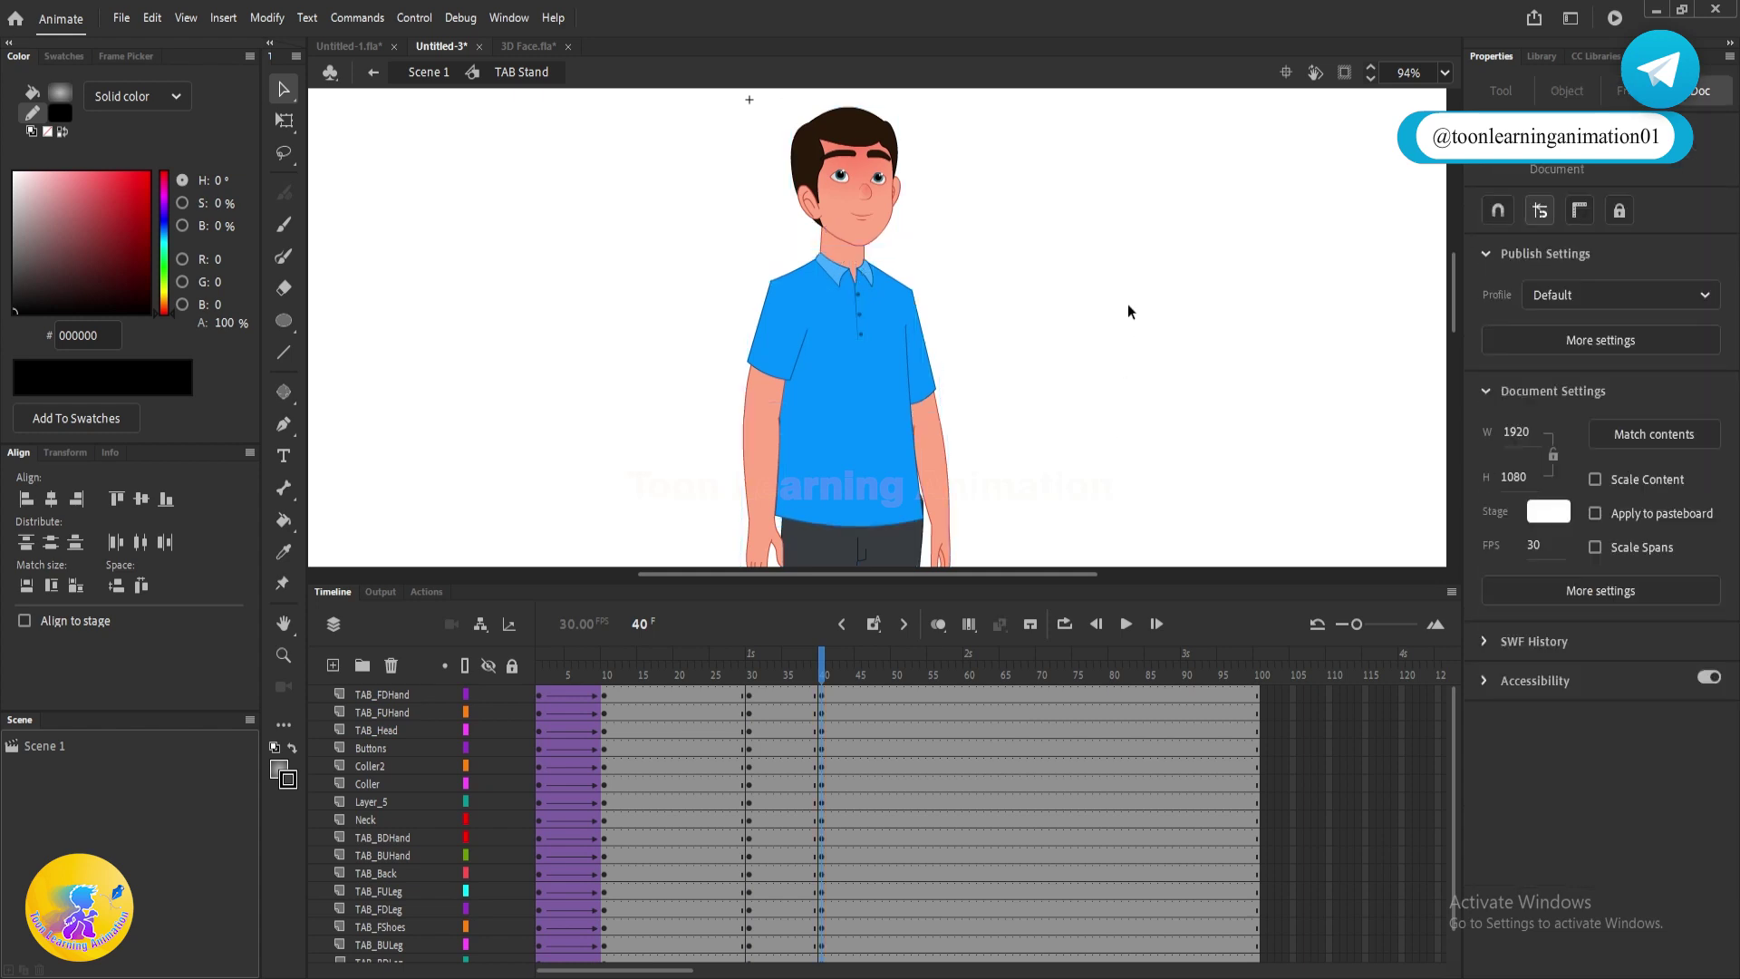
- Stretch the shirt body upward at frame 40 until it is about 310.9 high
key(q)
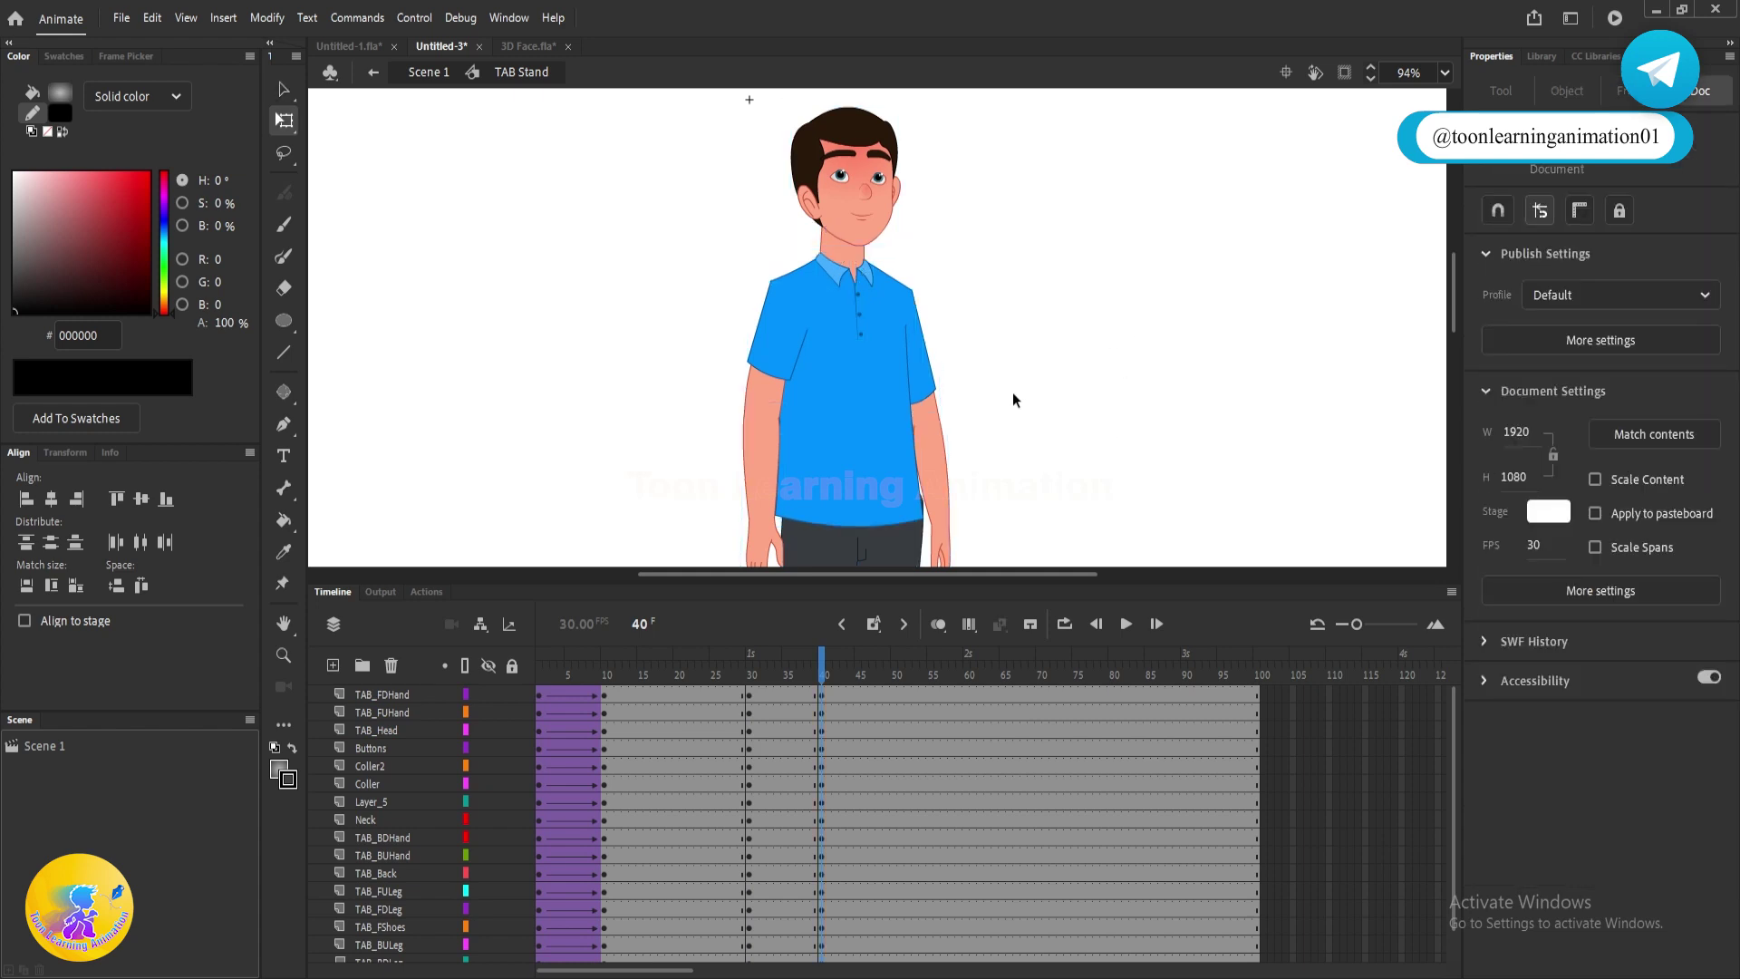
scroll(852, 317, up, 2)
click(847, 301)
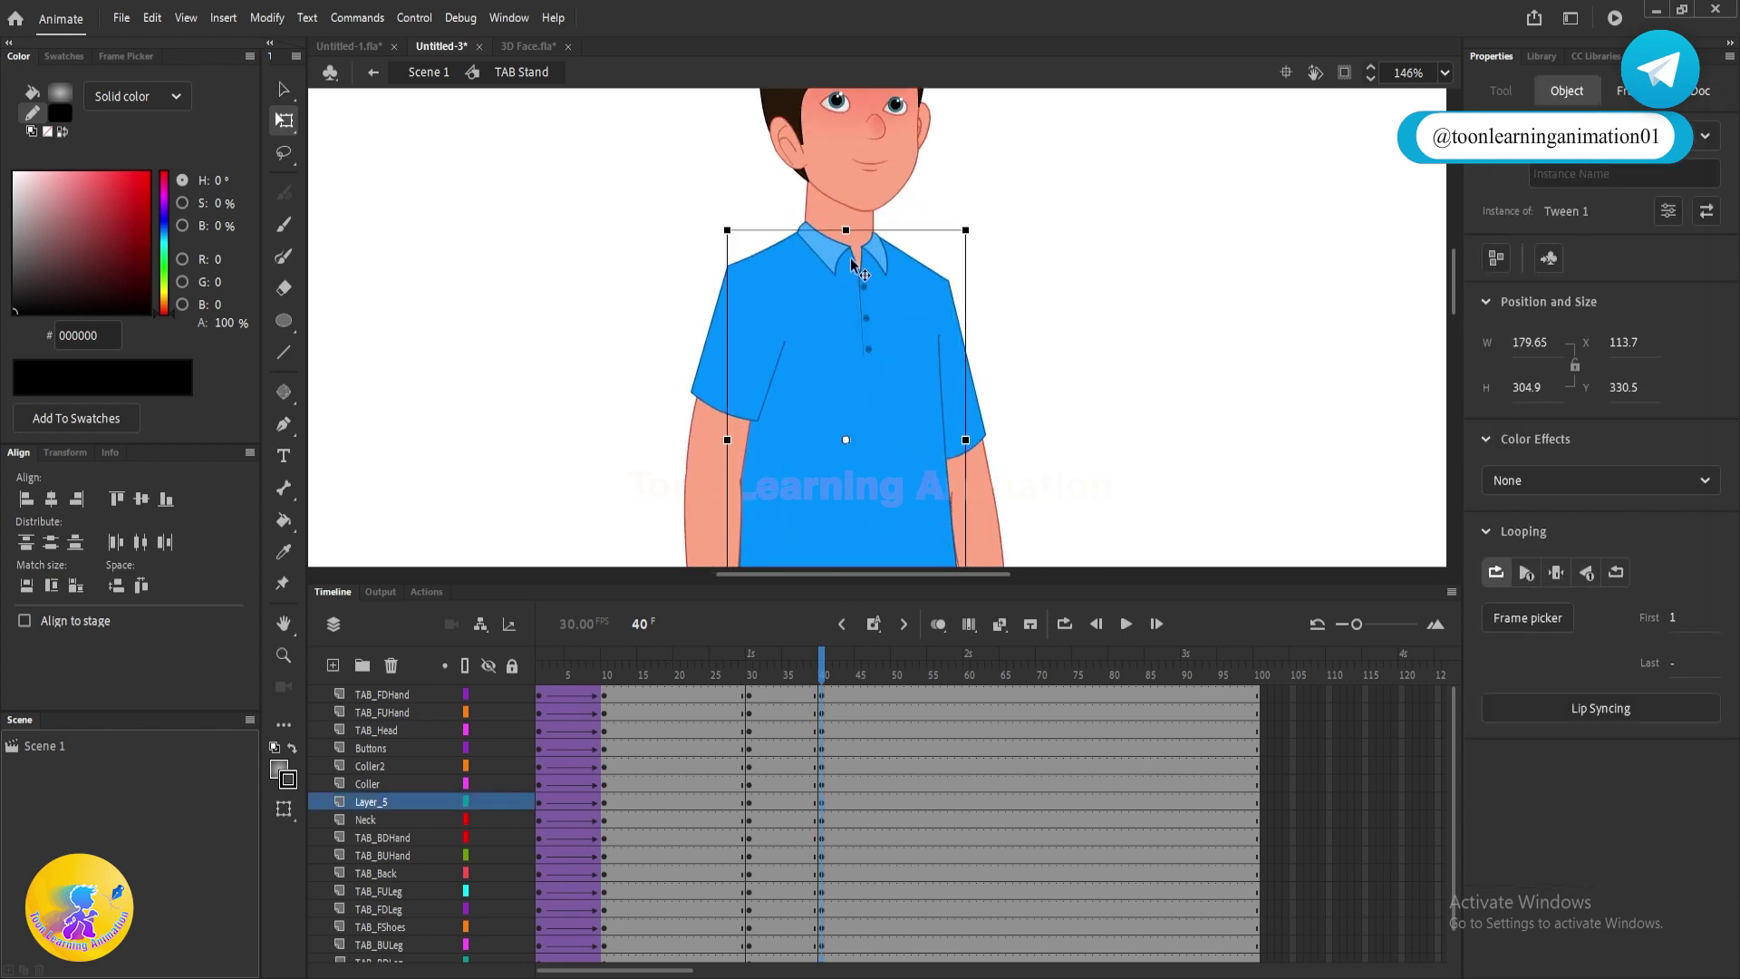
scroll(852, 263, up, 2)
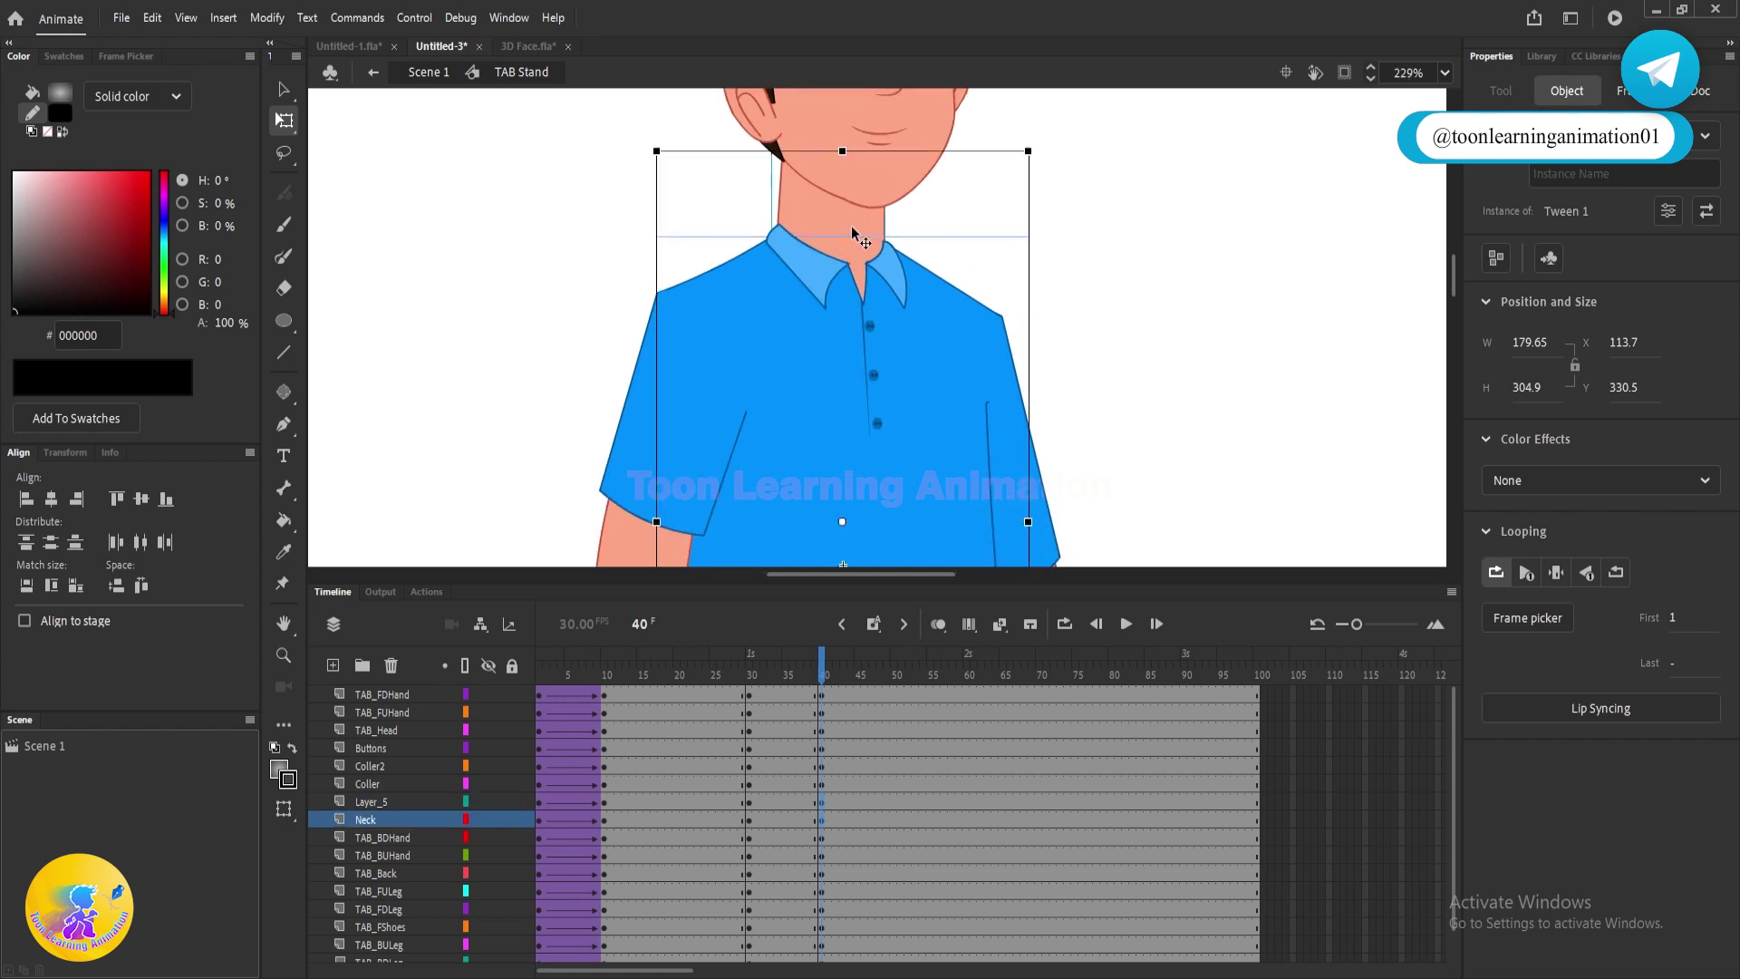
click(981, 216)
click(851, 391)
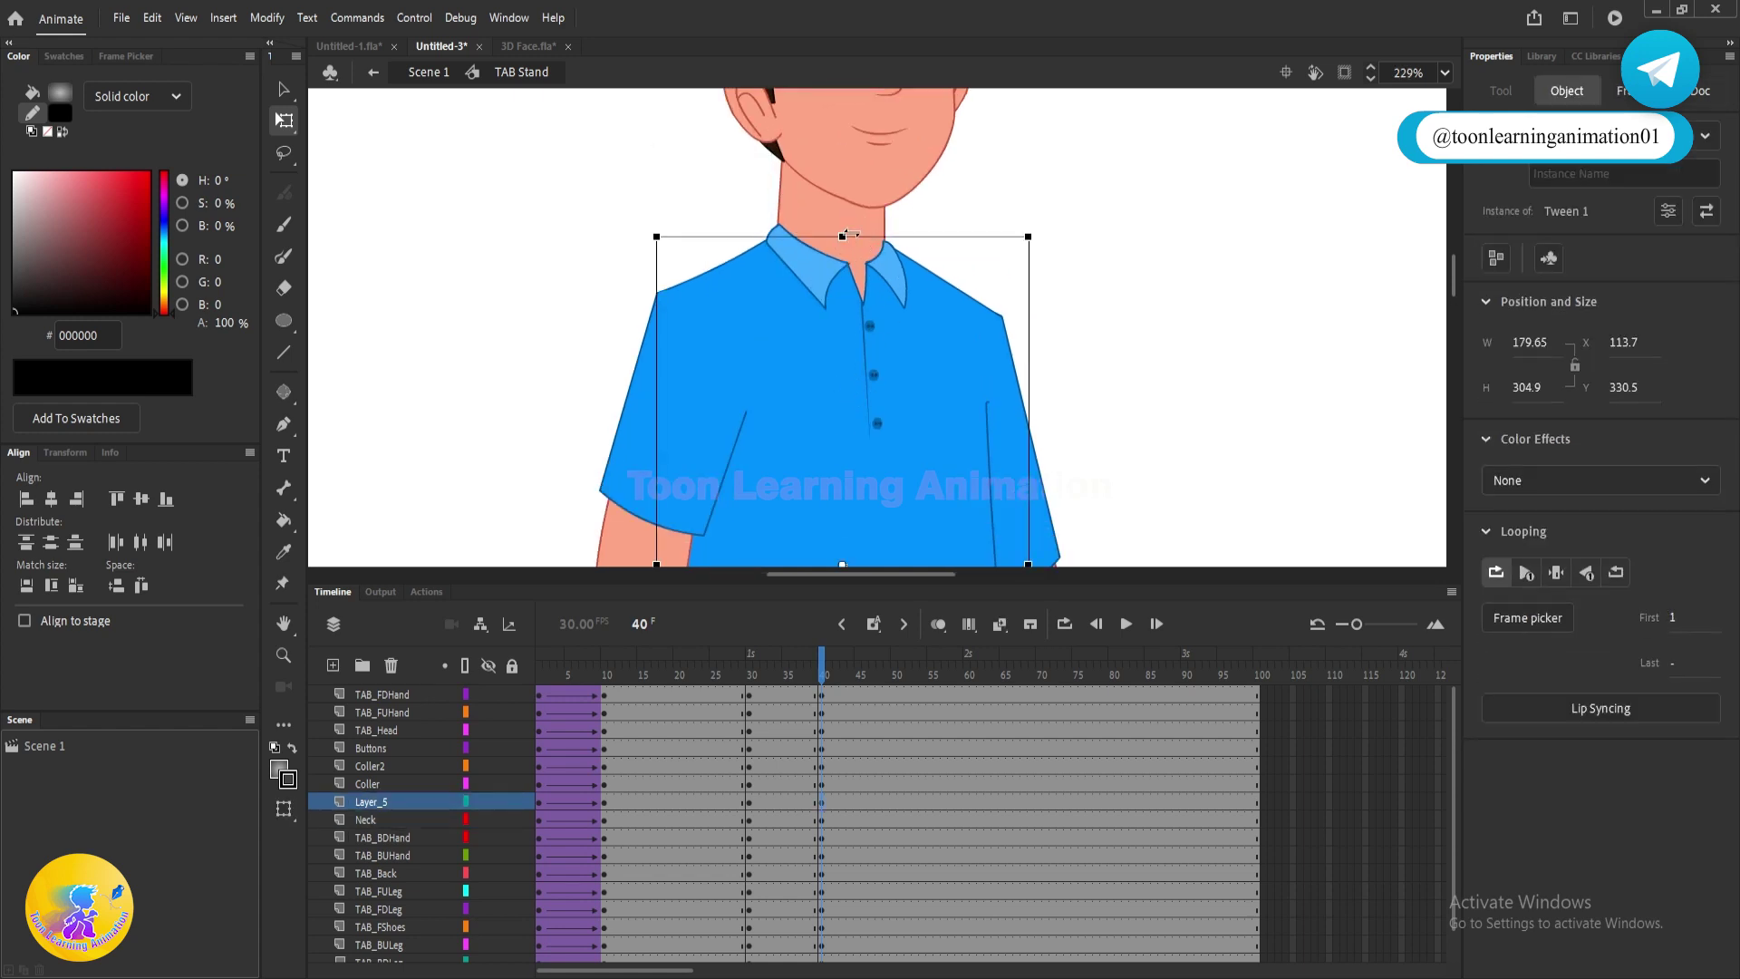
drag(843, 236, 845, 225)
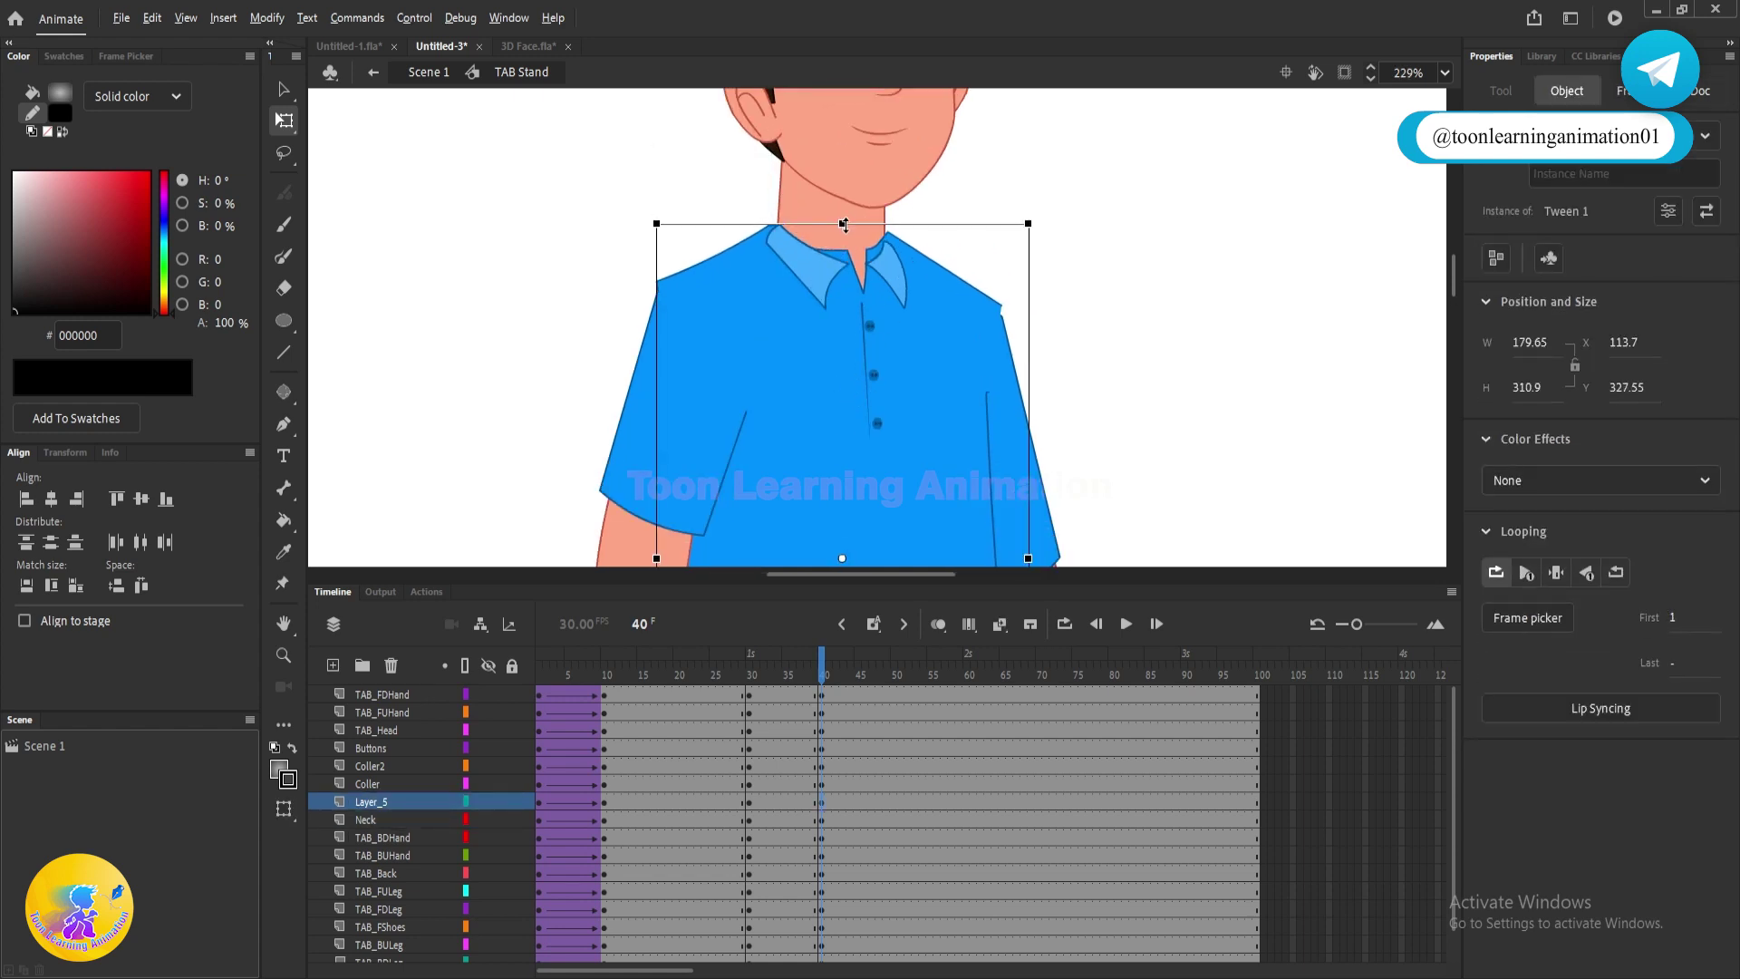
click(885, 200)
- Raise both collar pieces toward the lifted neckline of the shirt at frame 40
scroll(884, 199, up, 4)
click(771, 336)
click(900, 387)
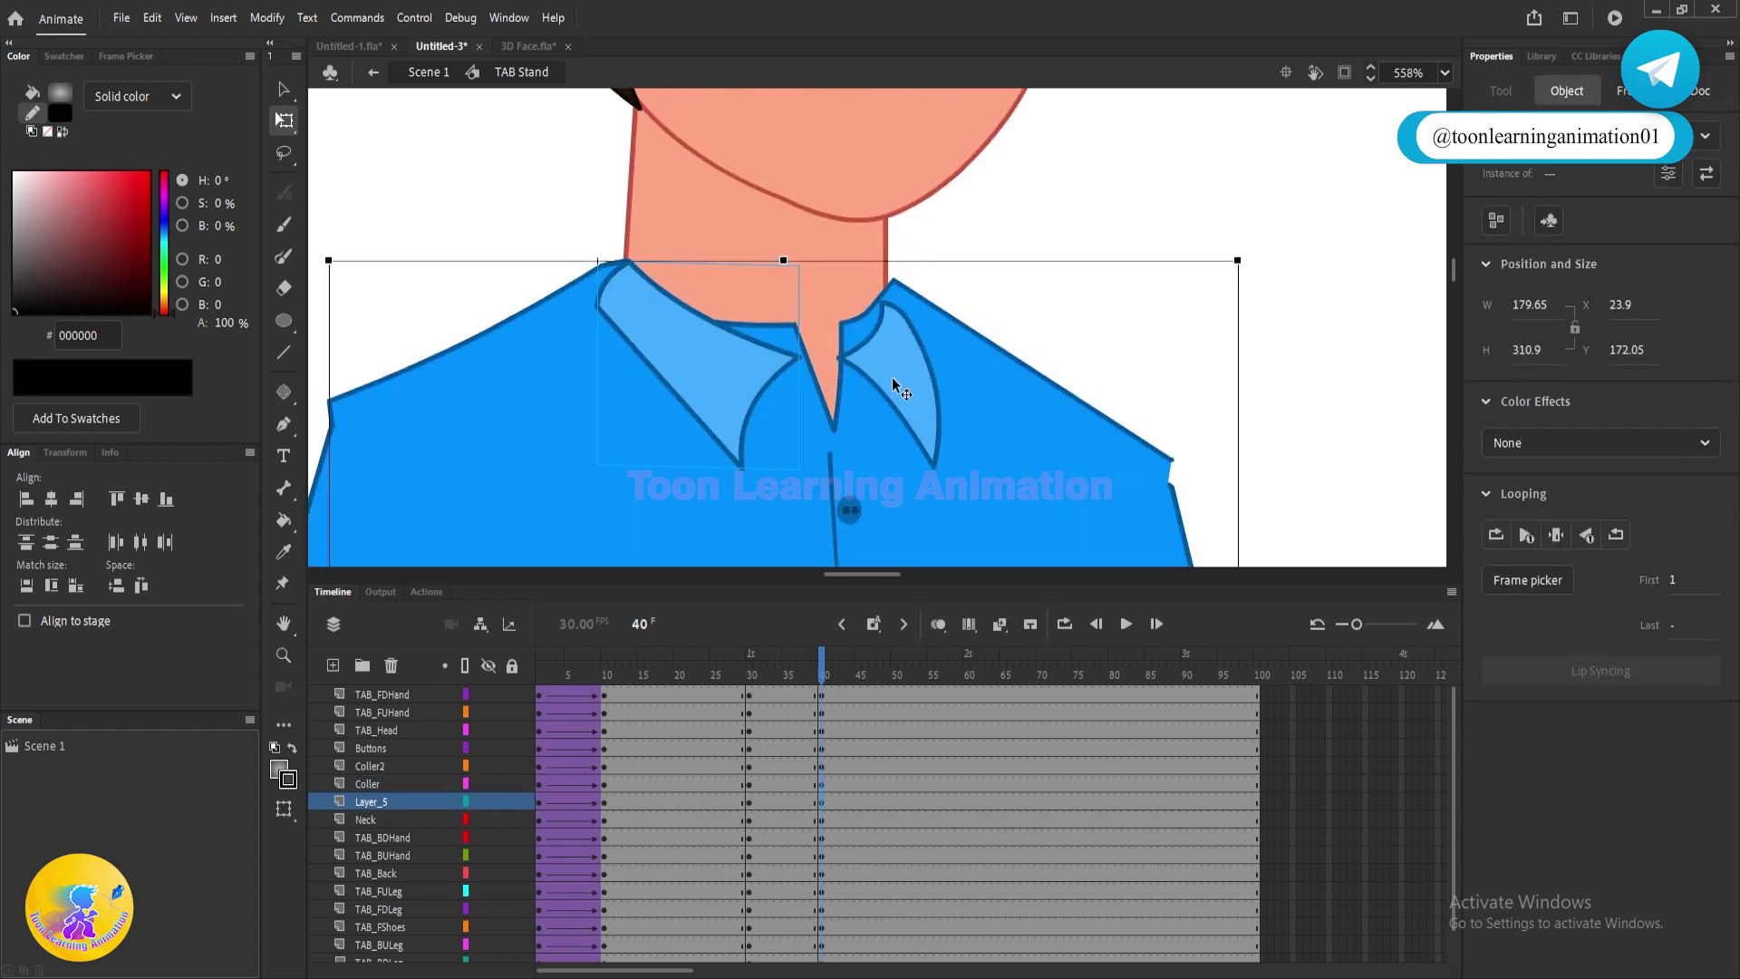
click(915, 372)
click(763, 377)
click(725, 362)
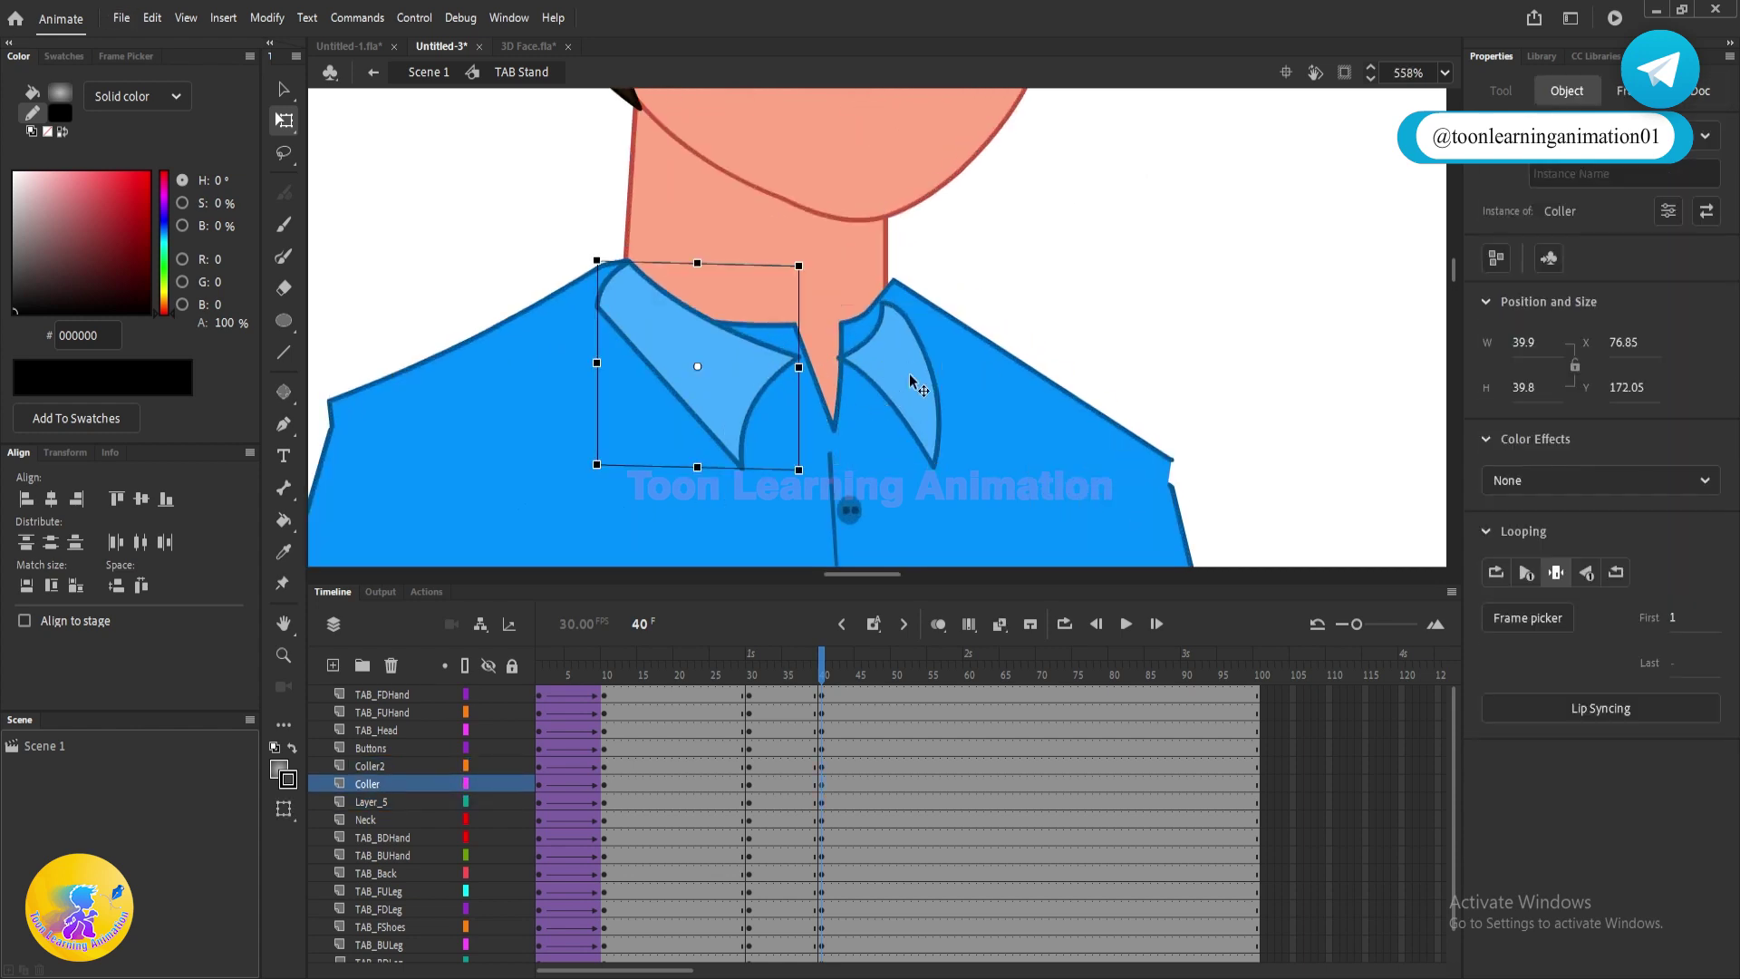
click(918, 383)
drag(907, 391, 885, 368)
shift+click(738, 395)
click(892, 379)
shift+click(737, 364)
drag(765, 459, 766, 428)
click(1116, 255)
- Fine-tune both collar pieces against the neckline, placing the far piece at about X 125.5, Y 175.65
scroll(769, 274, up, 3)
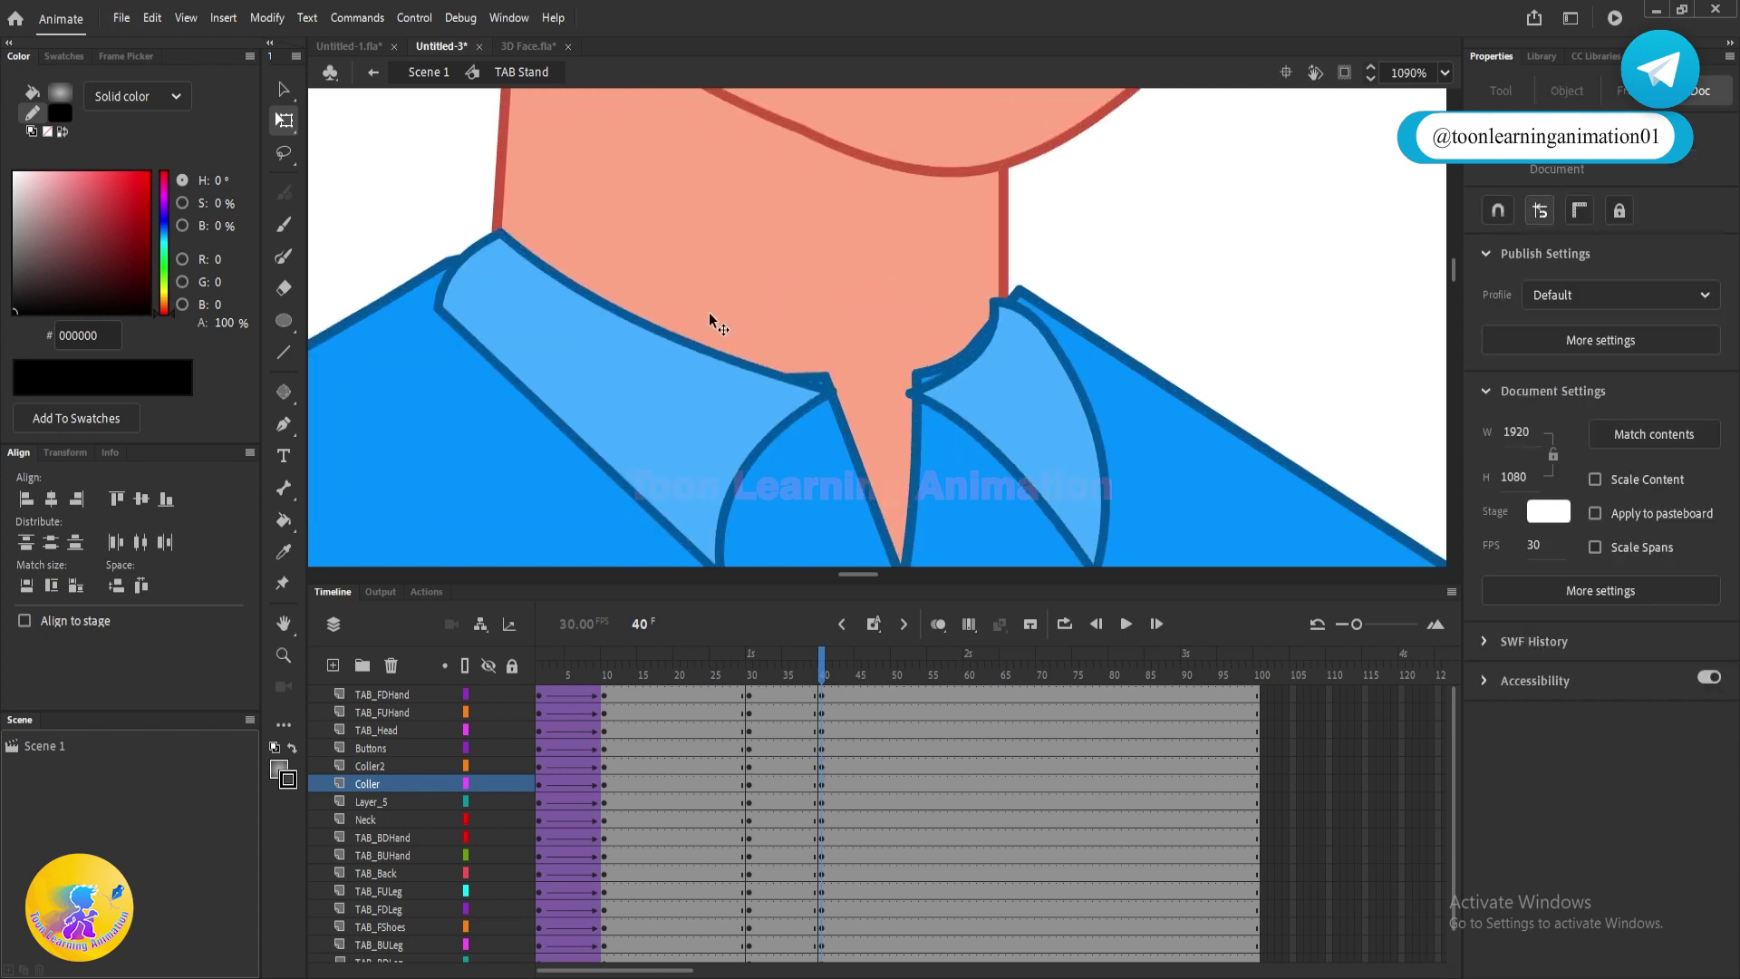
click(682, 352)
click(1018, 388)
click(1027, 399)
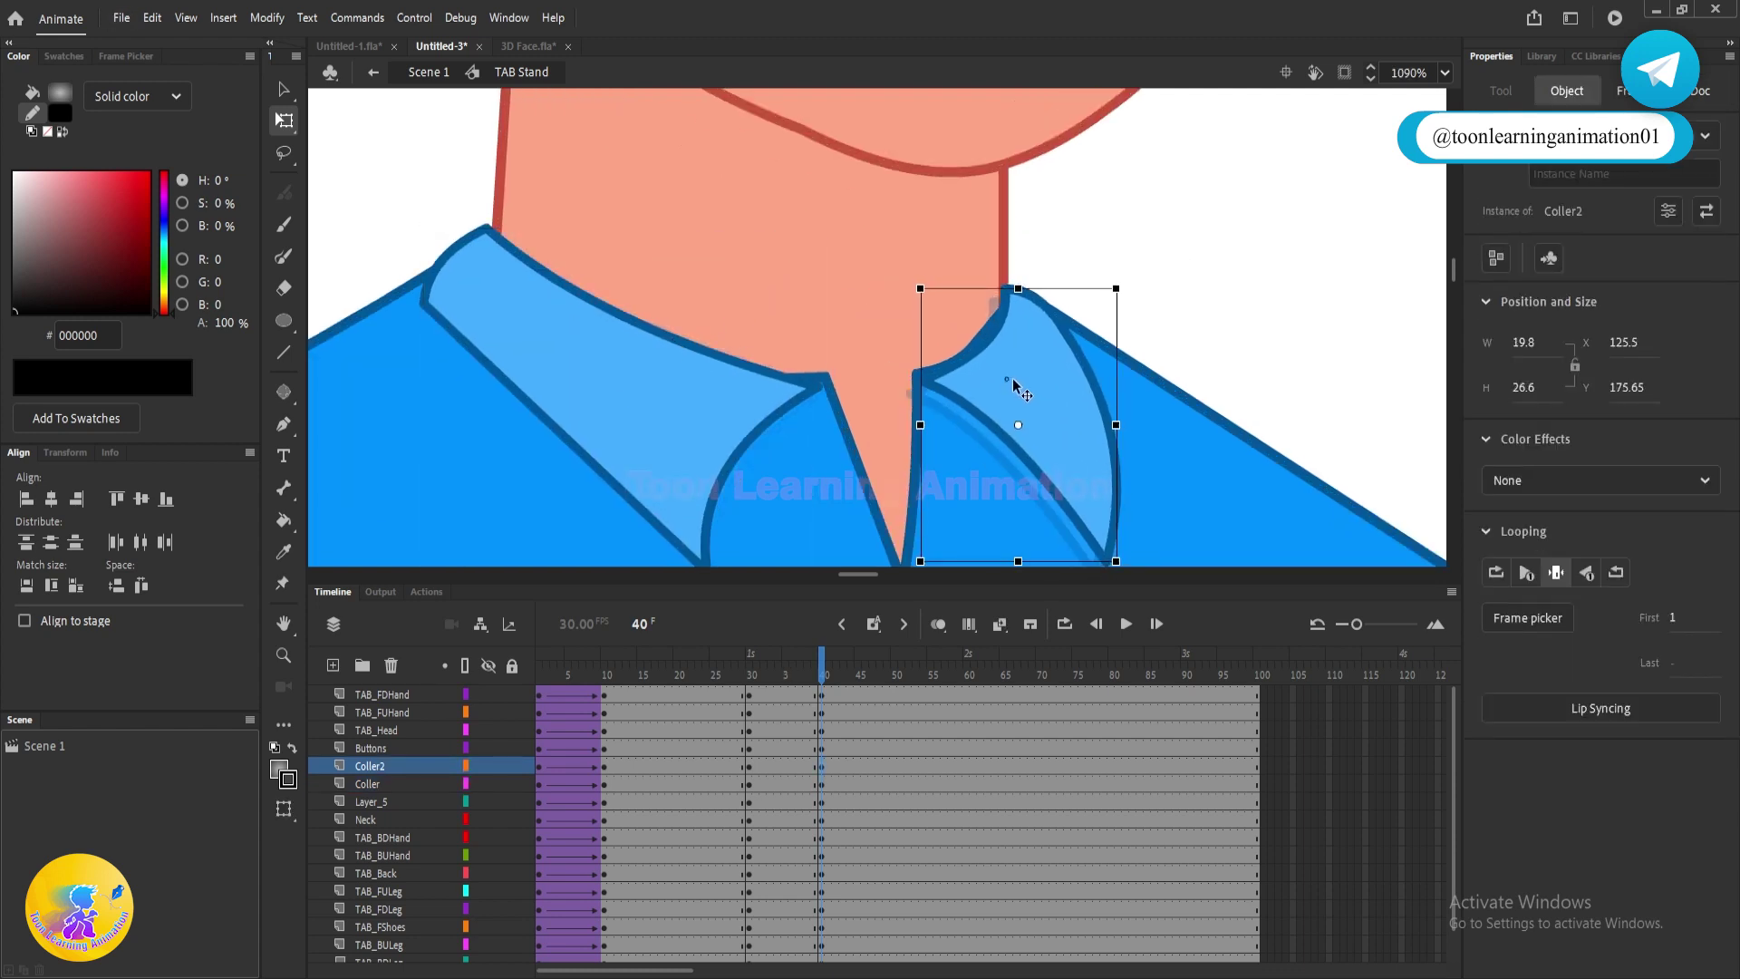
scroll(1002, 357, down, 5)
click(1242, 300)
scroll(884, 451, down, 2)
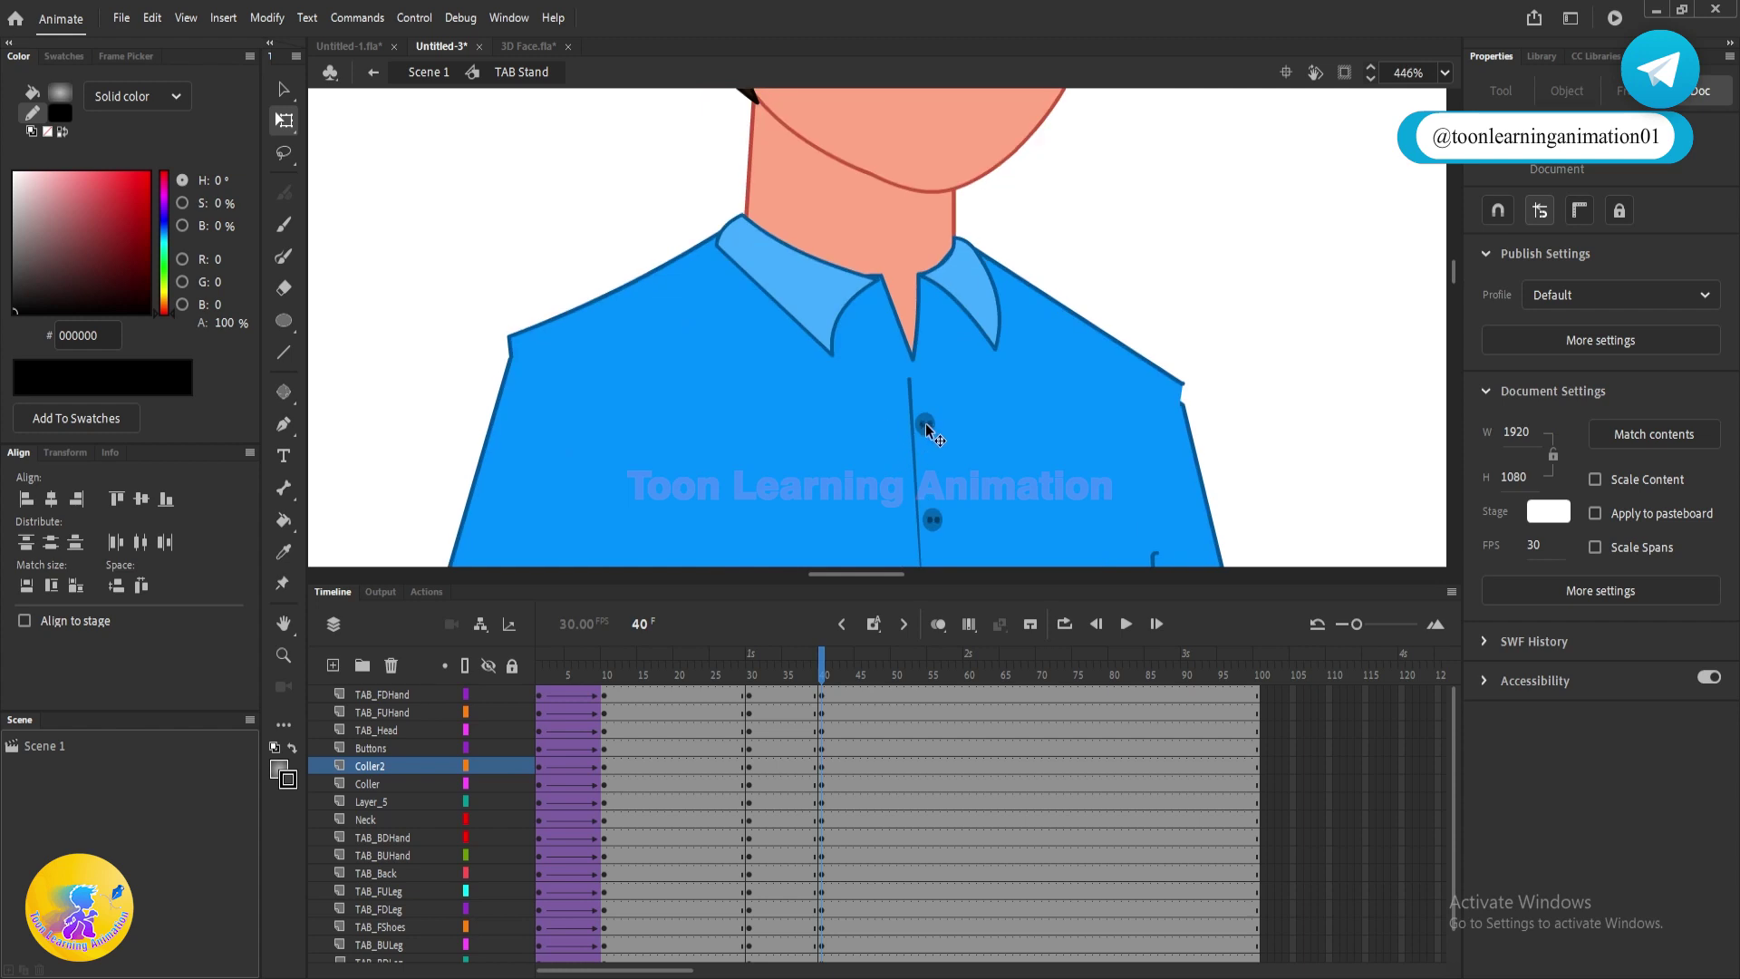
- Move the shirt buttons up slightly toward the neck opening
click(923, 426)
scroll(902, 253, down, 2)
click(1196, 293)
- Shift both arms to fit the raised shoulders, the far arm at X 145.1, Y 206.75 and the near arm at X -13.3, Y 197.85
drag(1215, 294, 1022, 260)
drag(1046, 371, 931, 517)
scroll(930, 426, up, 1)
drag(930, 430, 932, 424)
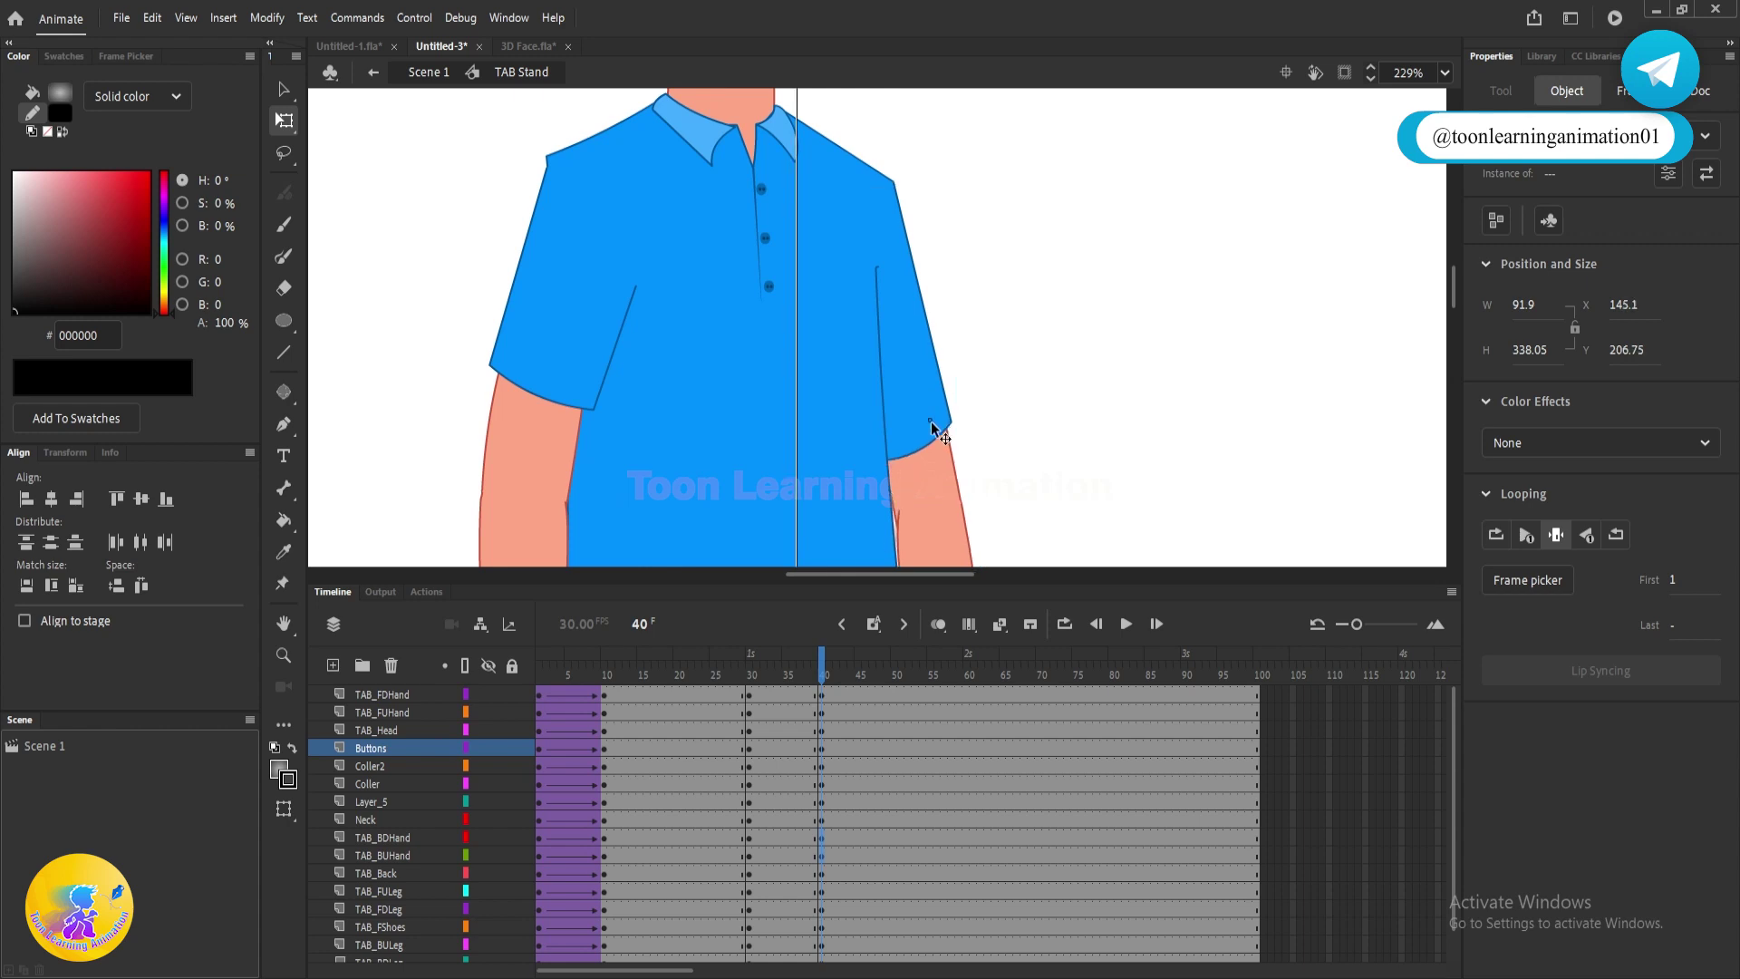
drag(359, 356, 516, 547)
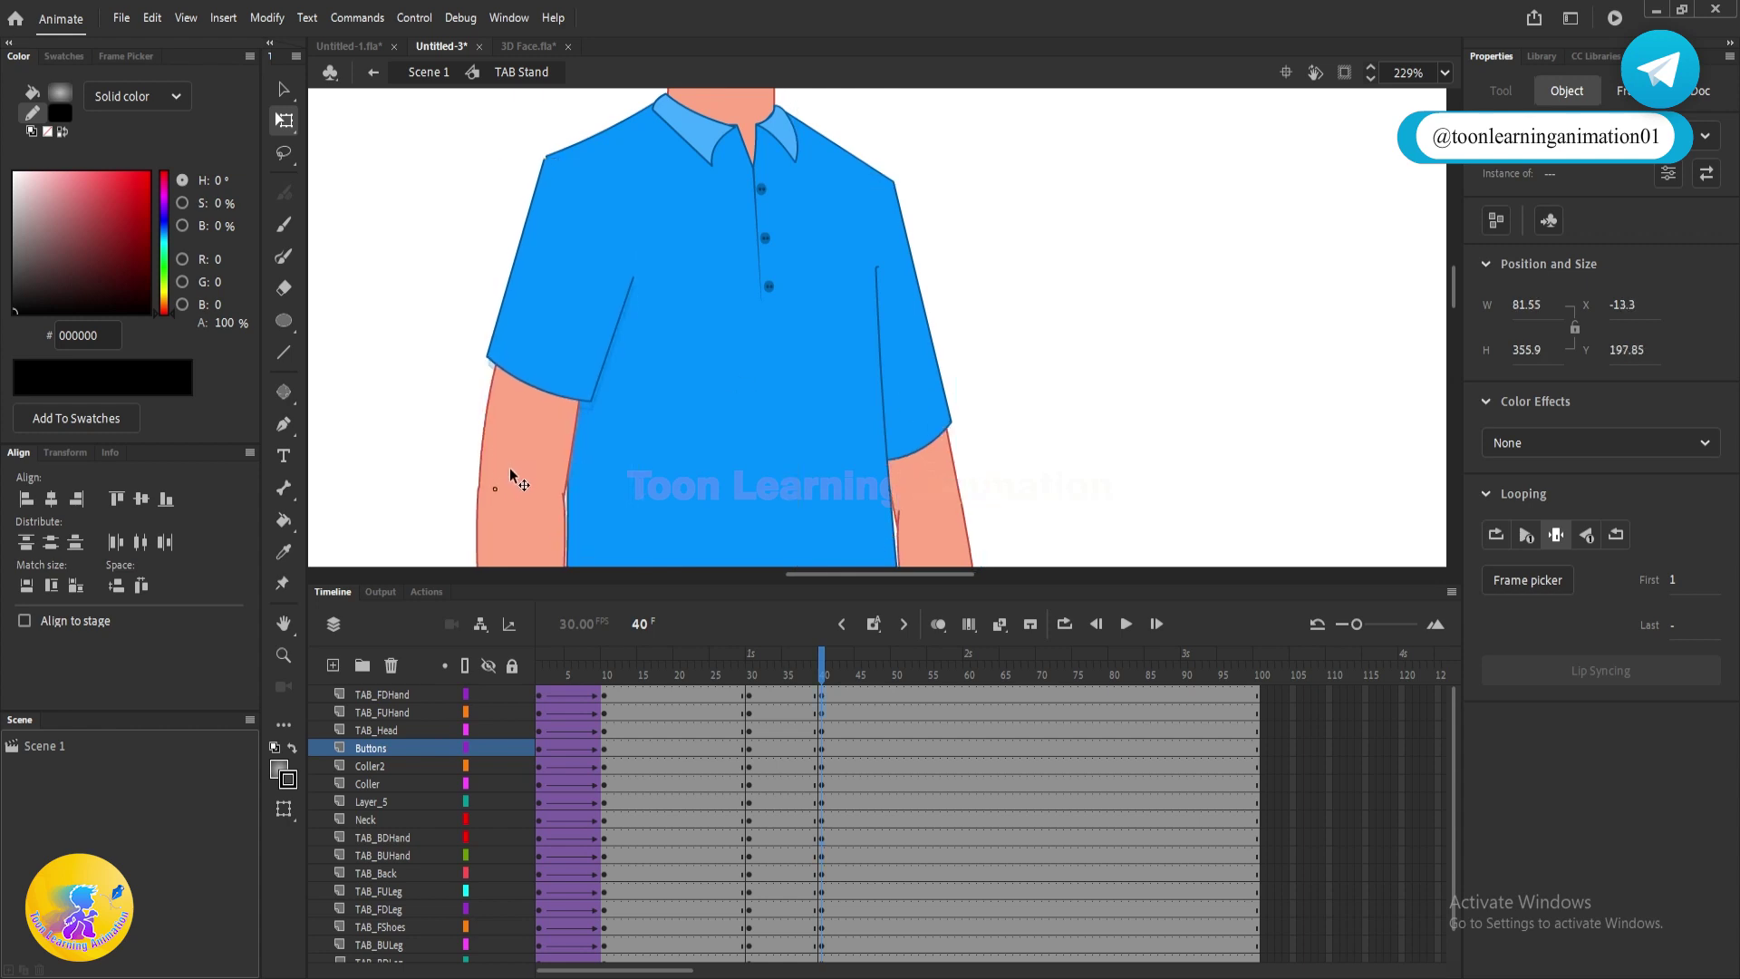
- Rotate the far and near arms slightly outward from the shoulders at frame 40
scroll(753, 299, down, 4)
click(1064, 389)
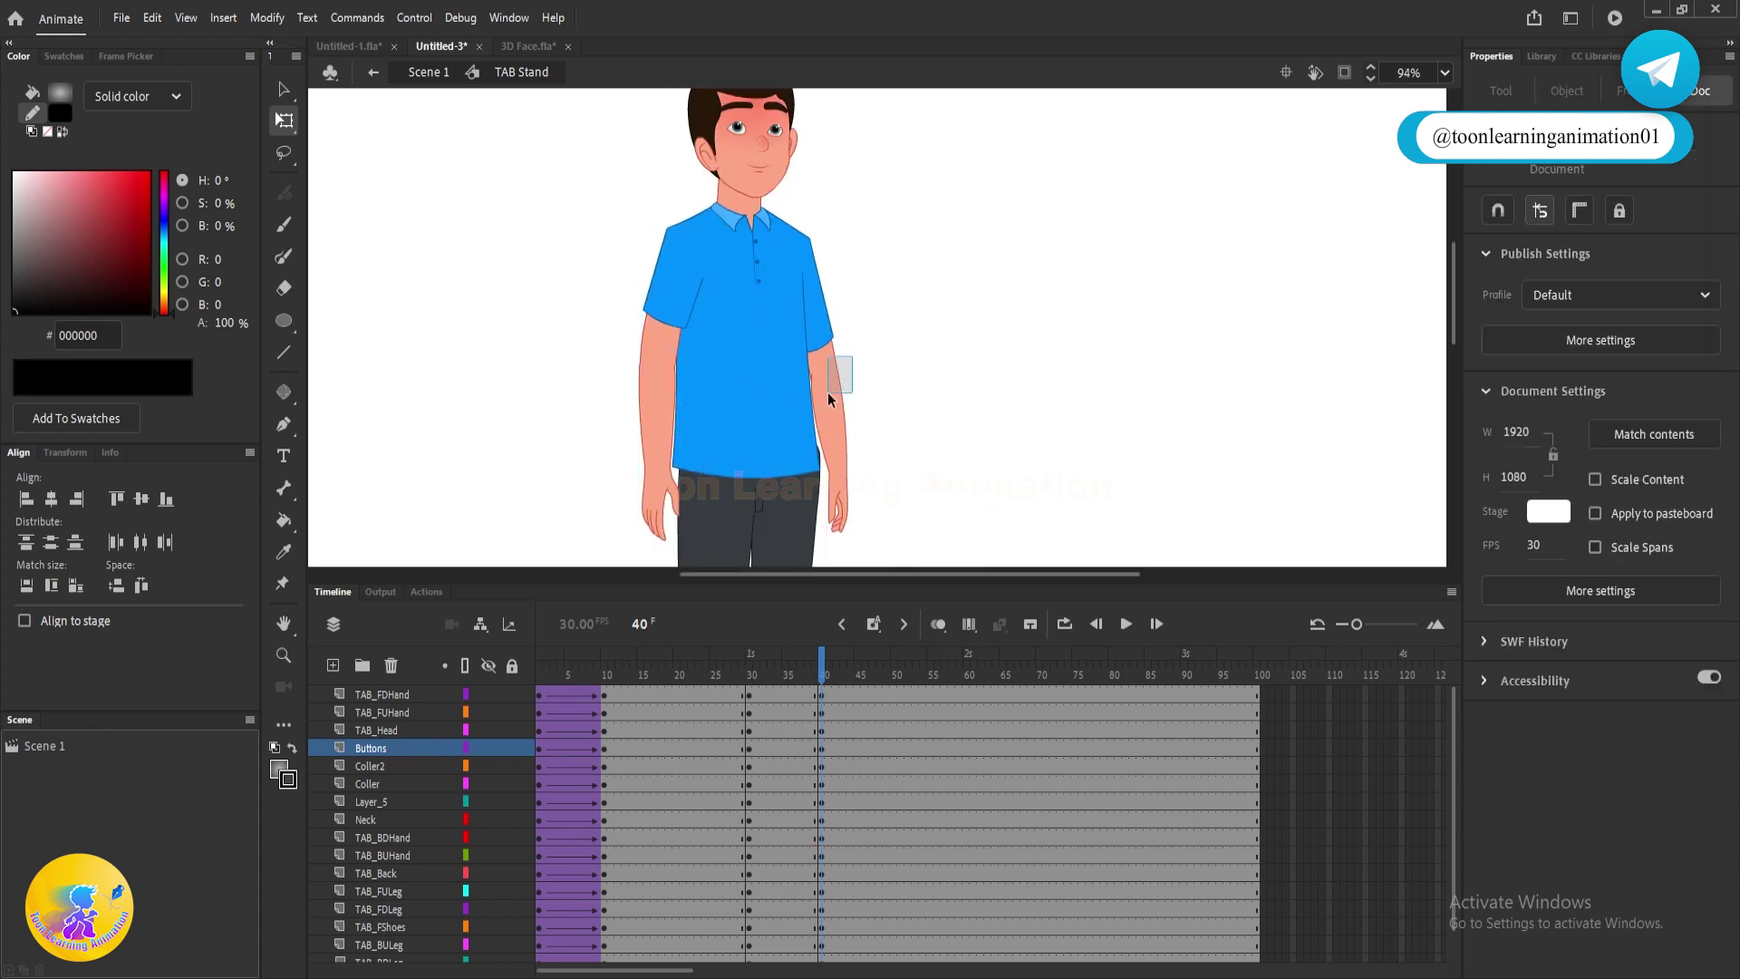
click(829, 392)
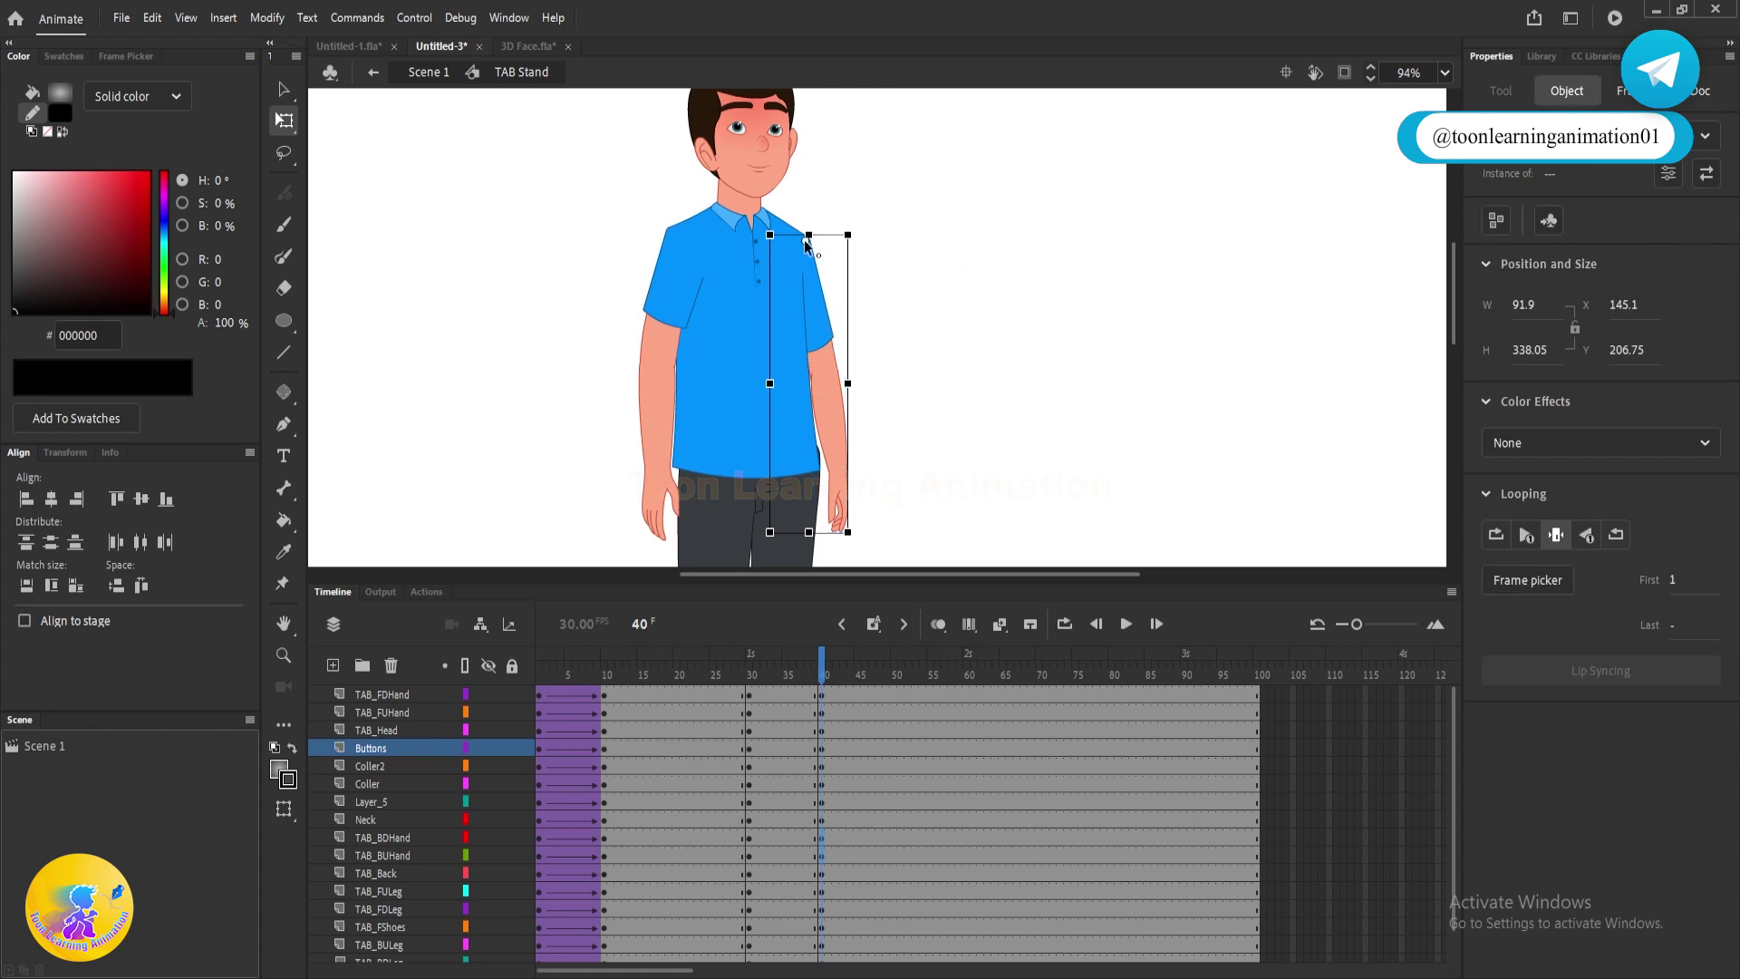
drag(805, 240, 805, 241)
mouse_move(863, 539)
mouse_down()
mouse_move(889, 540)
mouse_move(869, 535)
mouse_up()
click(651, 400)
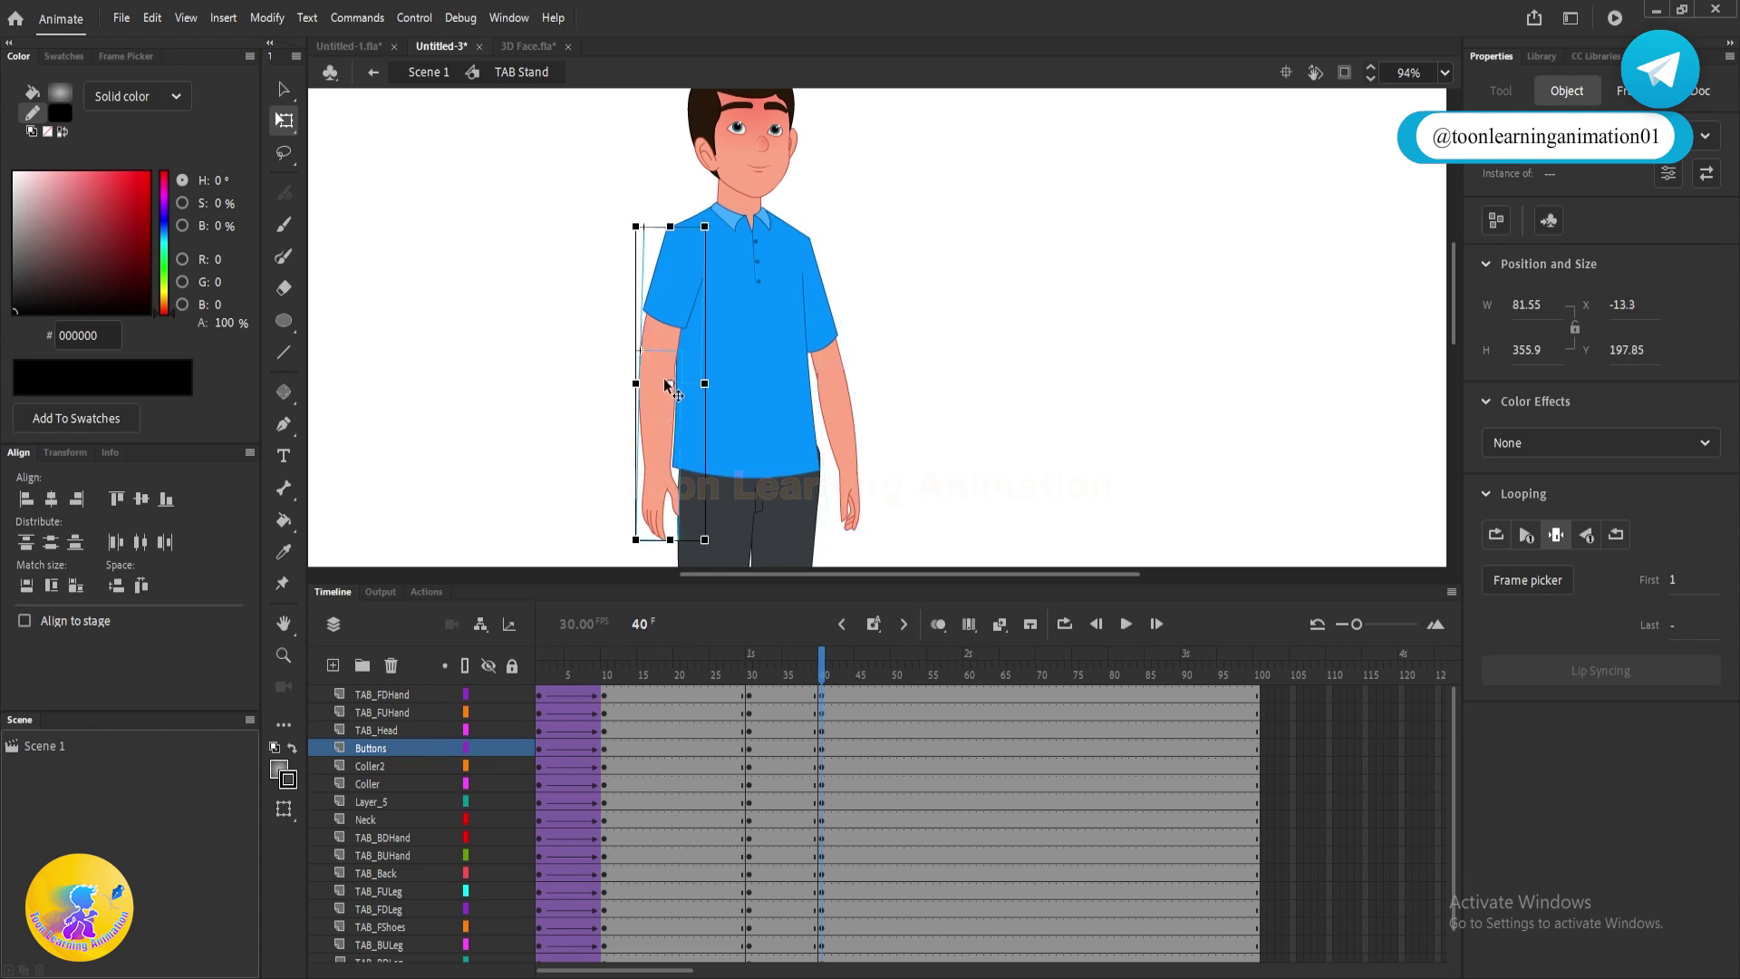
drag(625, 536, 621, 544)
- Create classic tweens between frames 30 and 40 on all body part layers
drag(768, 694, 804, 959)
right_click(807, 825)
click(884, 275)
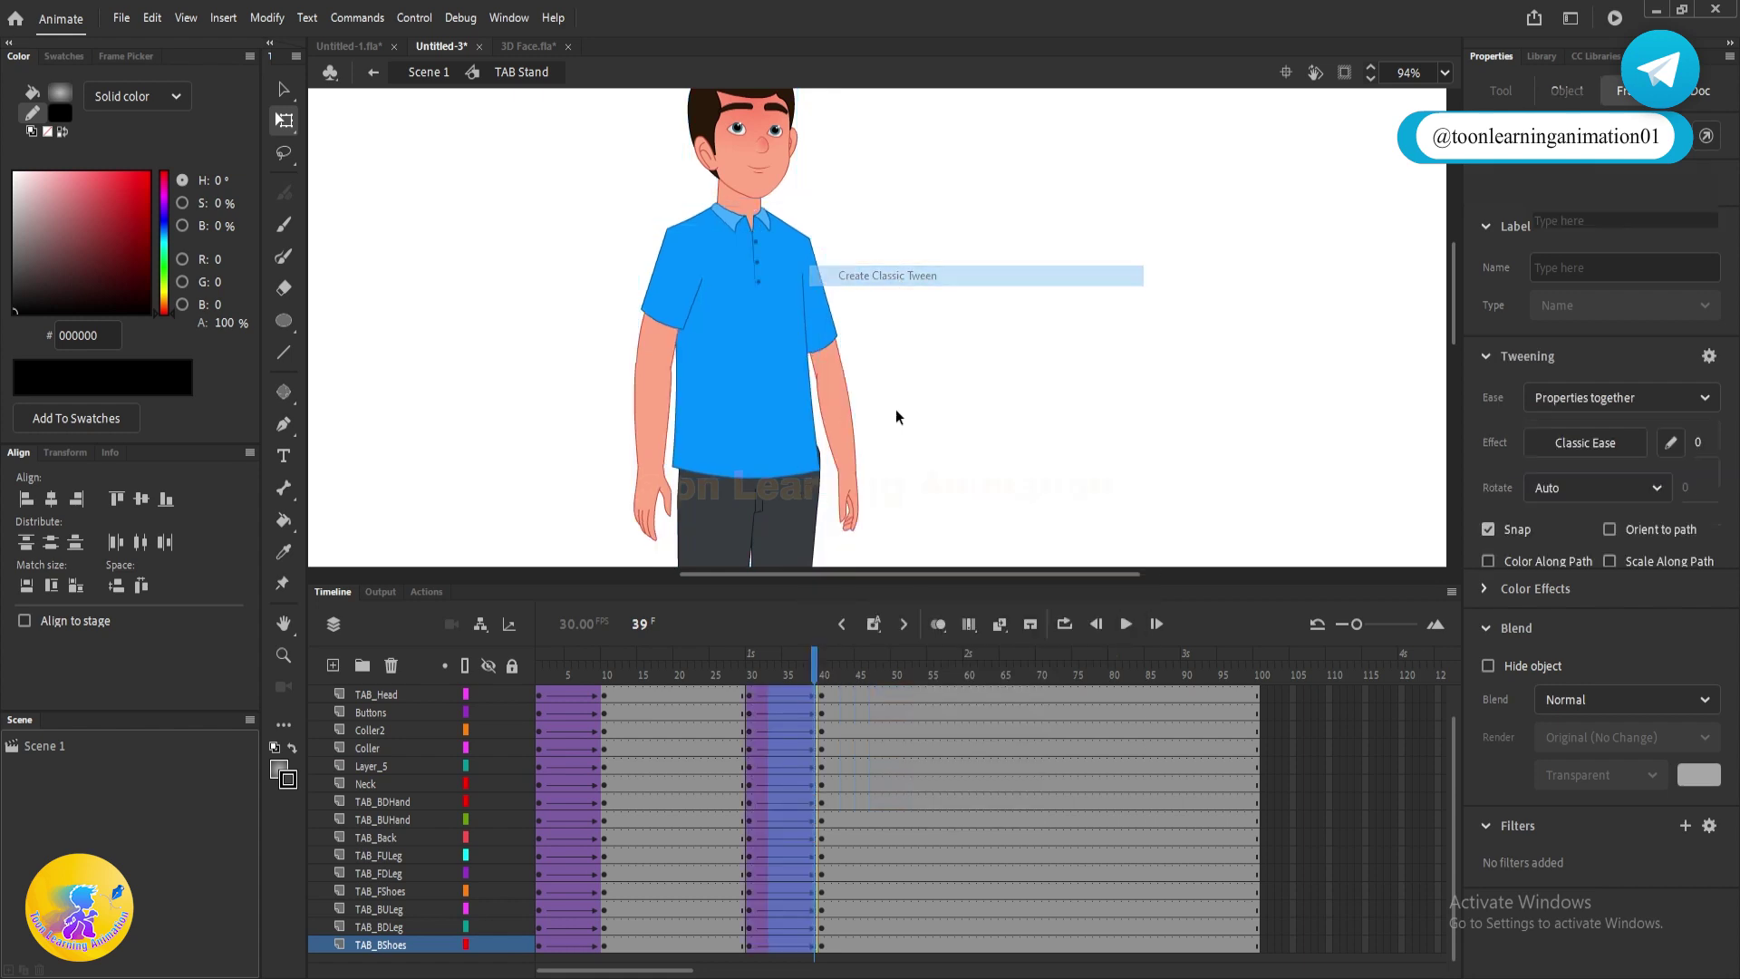
- Play back and scrub the second body movement to check it against the head's upward look
key(Return)
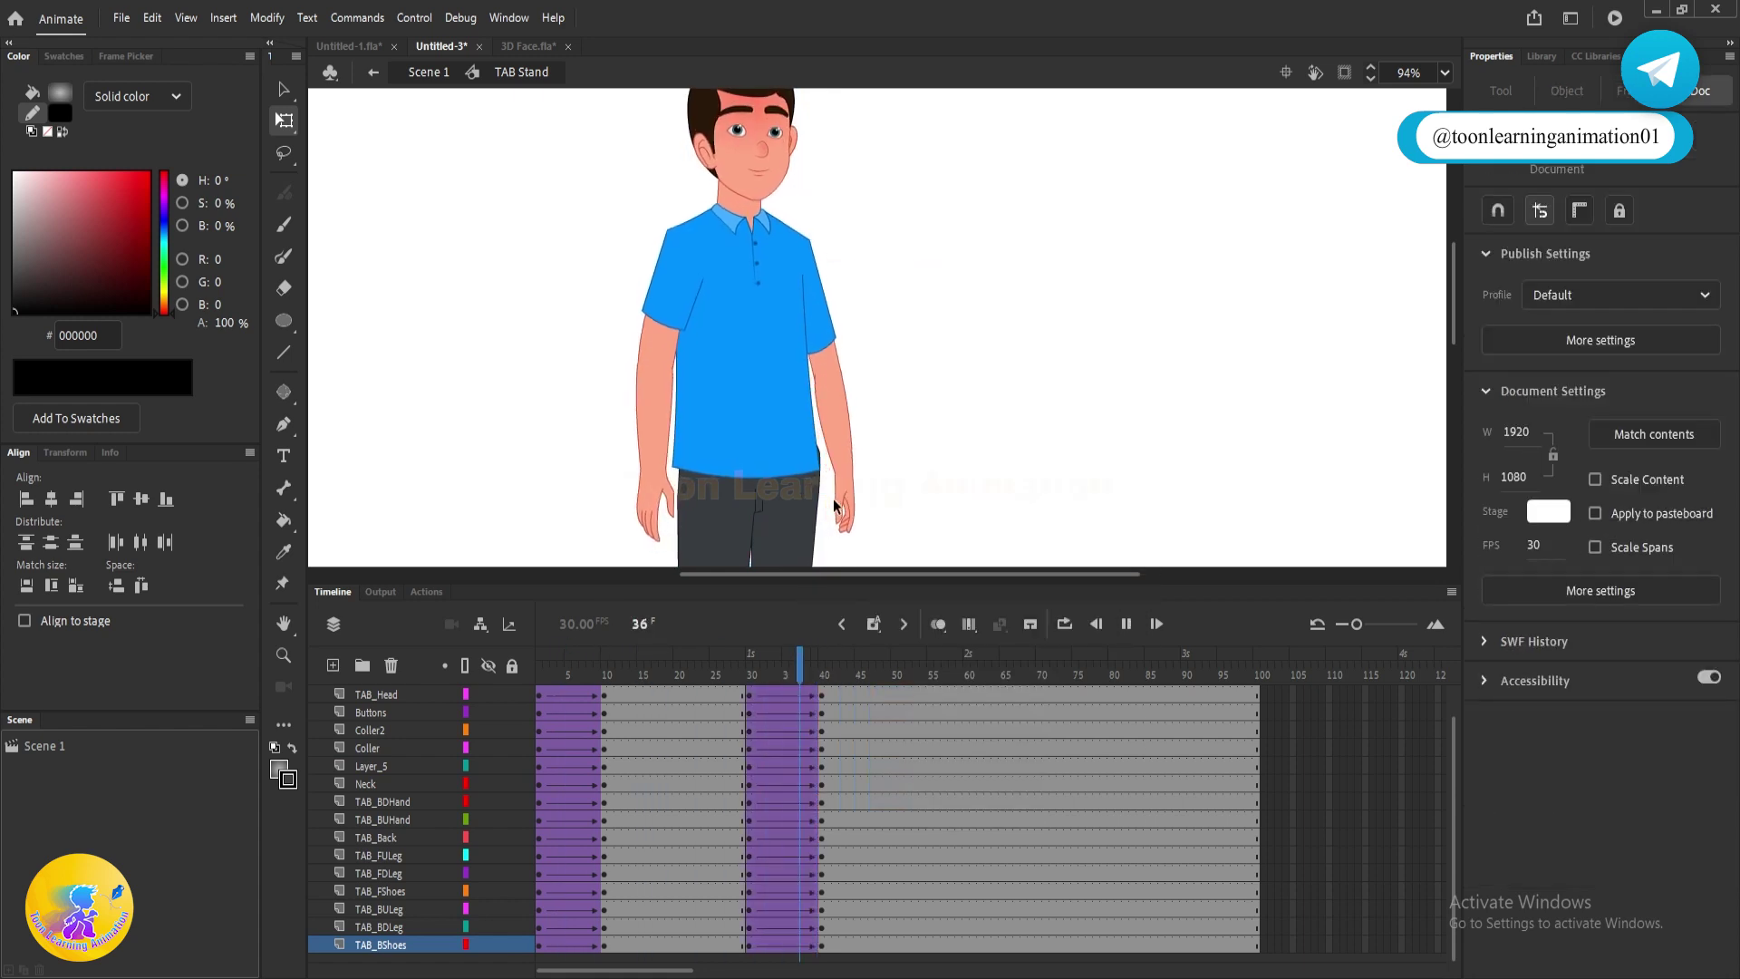
key(Return)
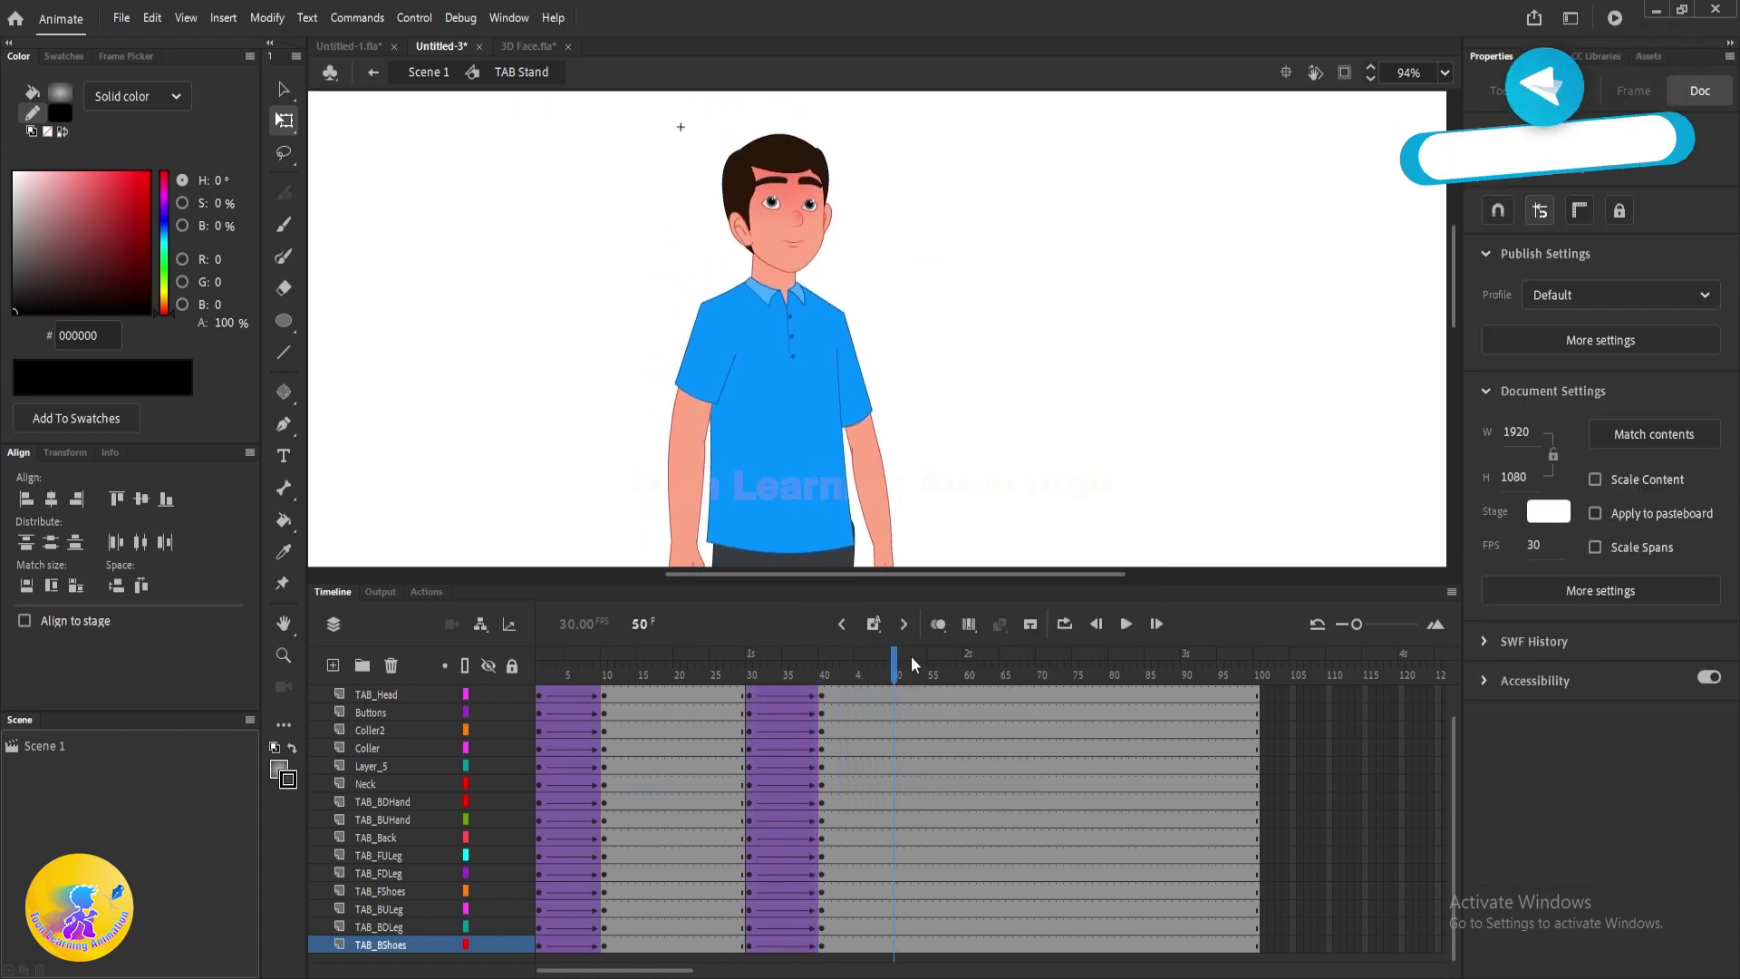
mouse_move(812, 657)
mouse_down()
mouse_move(582, 669)
mouse_move(814, 672)
mouse_up()
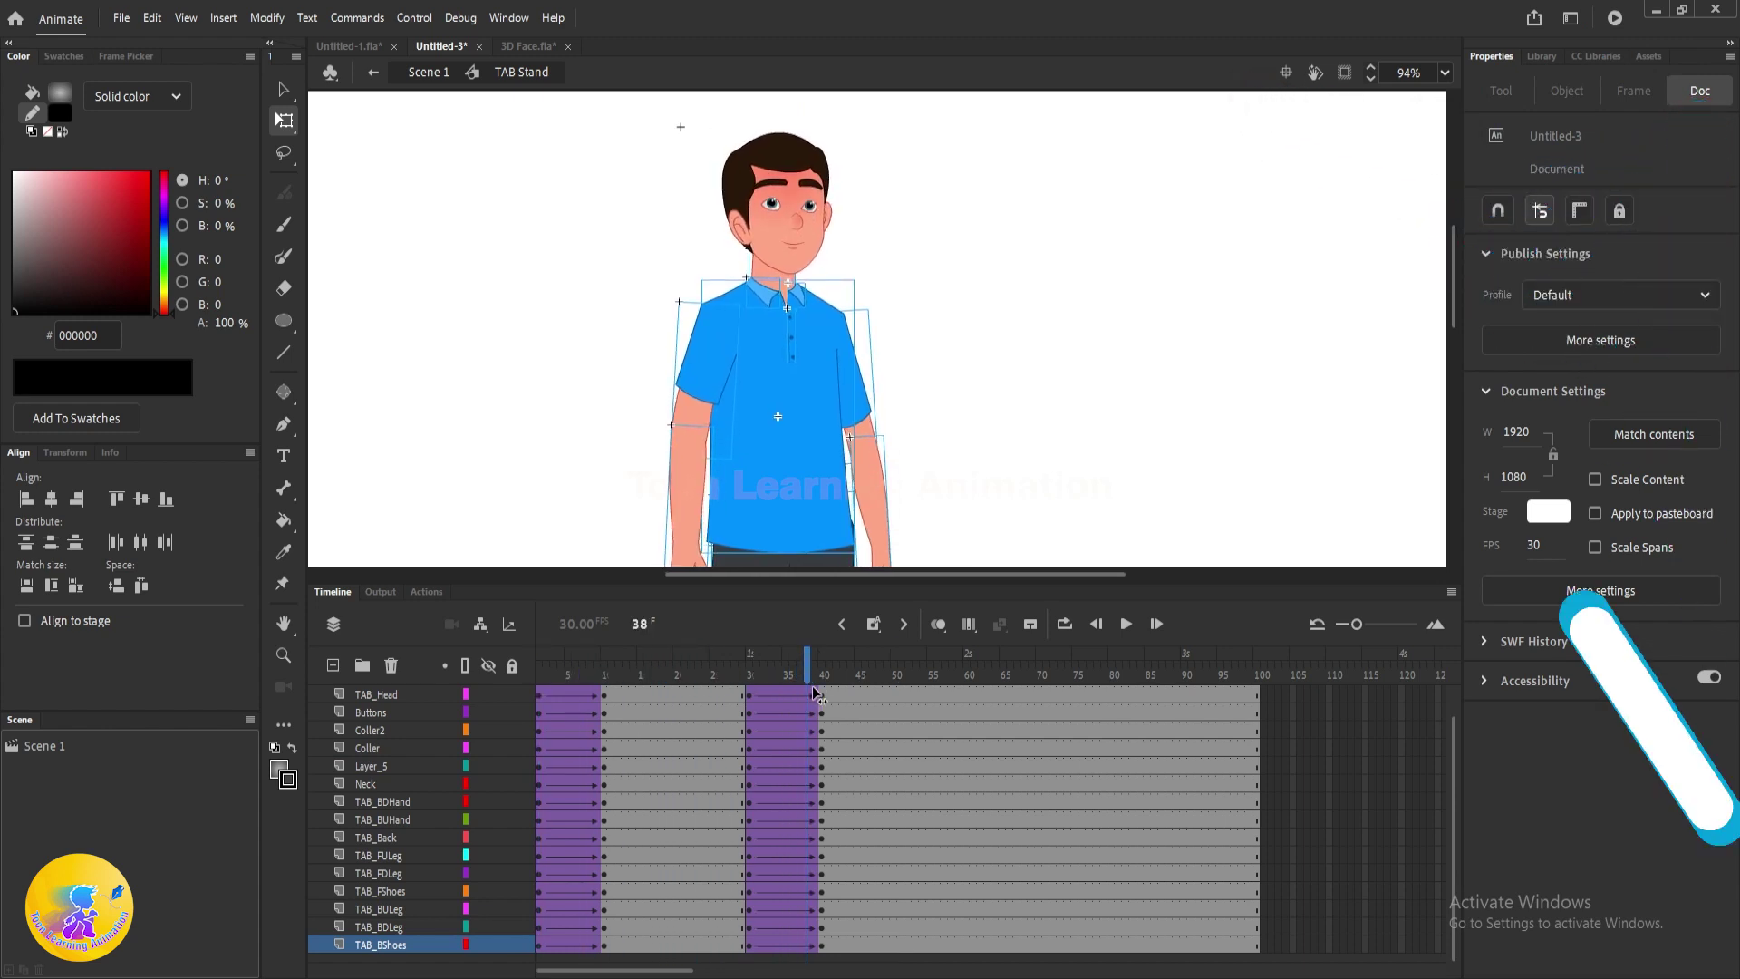
- Skew the top of the hips and upper legs at frame 10 until they are about 170.95 wide at X 29.7
drag(1009, 482, 973, 314)
drag(808, 693, 604, 689)
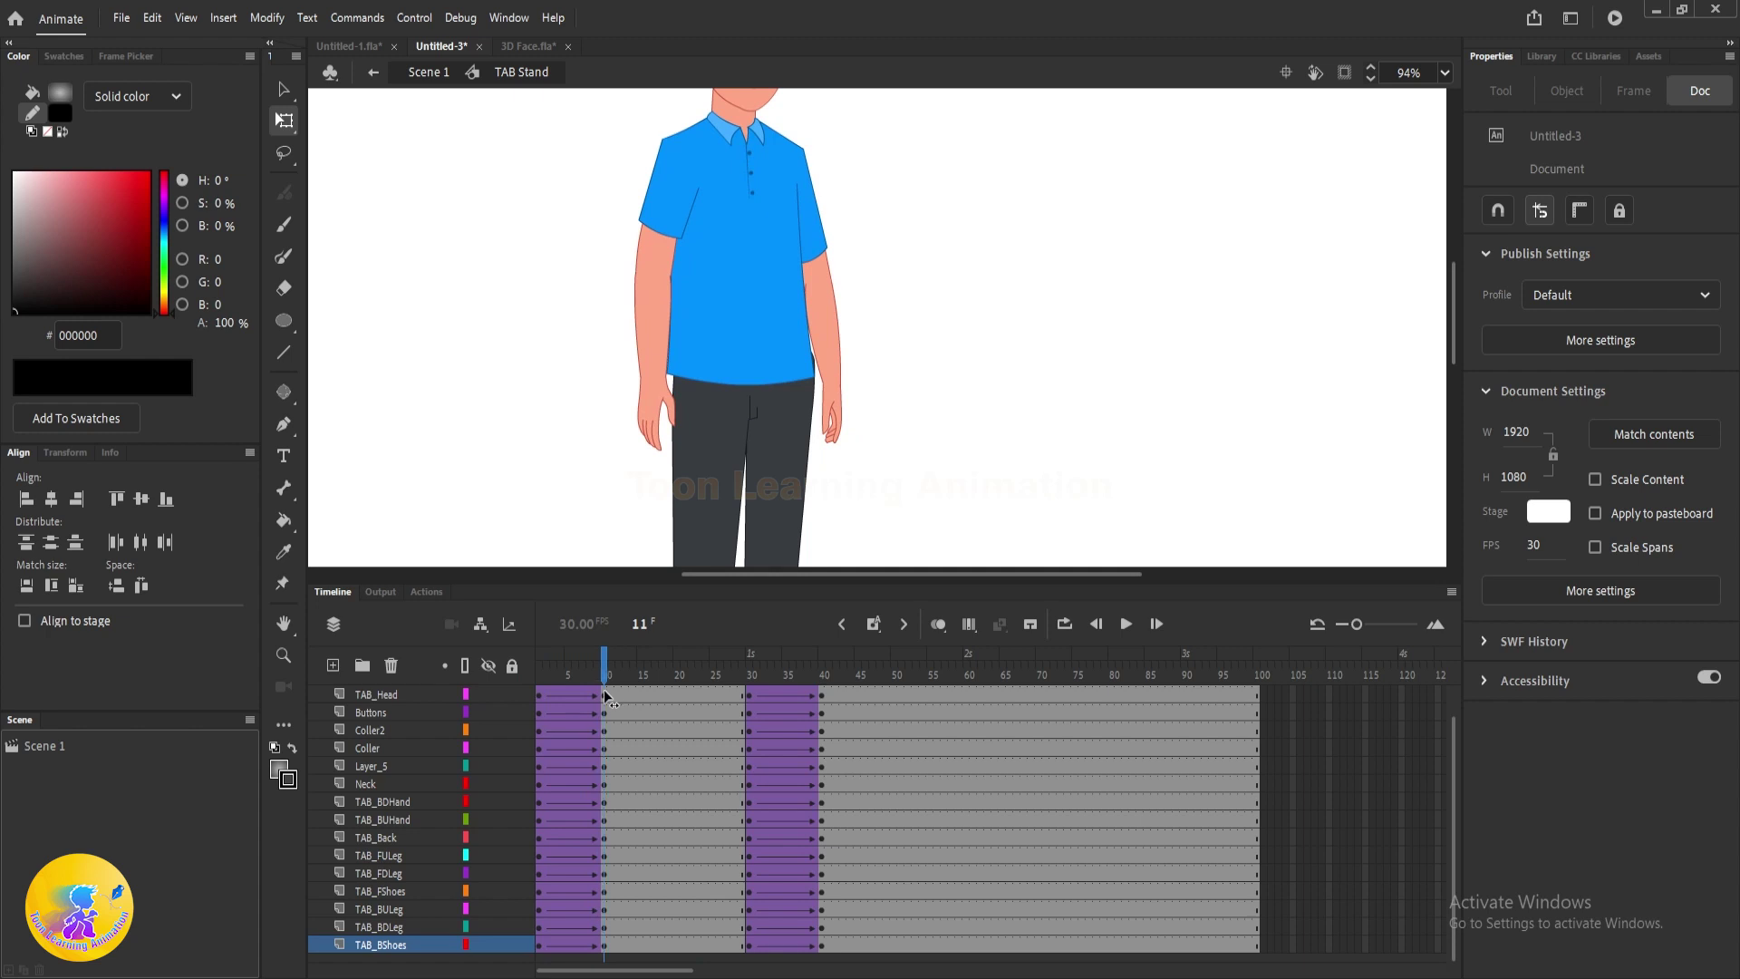
scroll(770, 321, down, 2)
scroll(771, 321, left, 1)
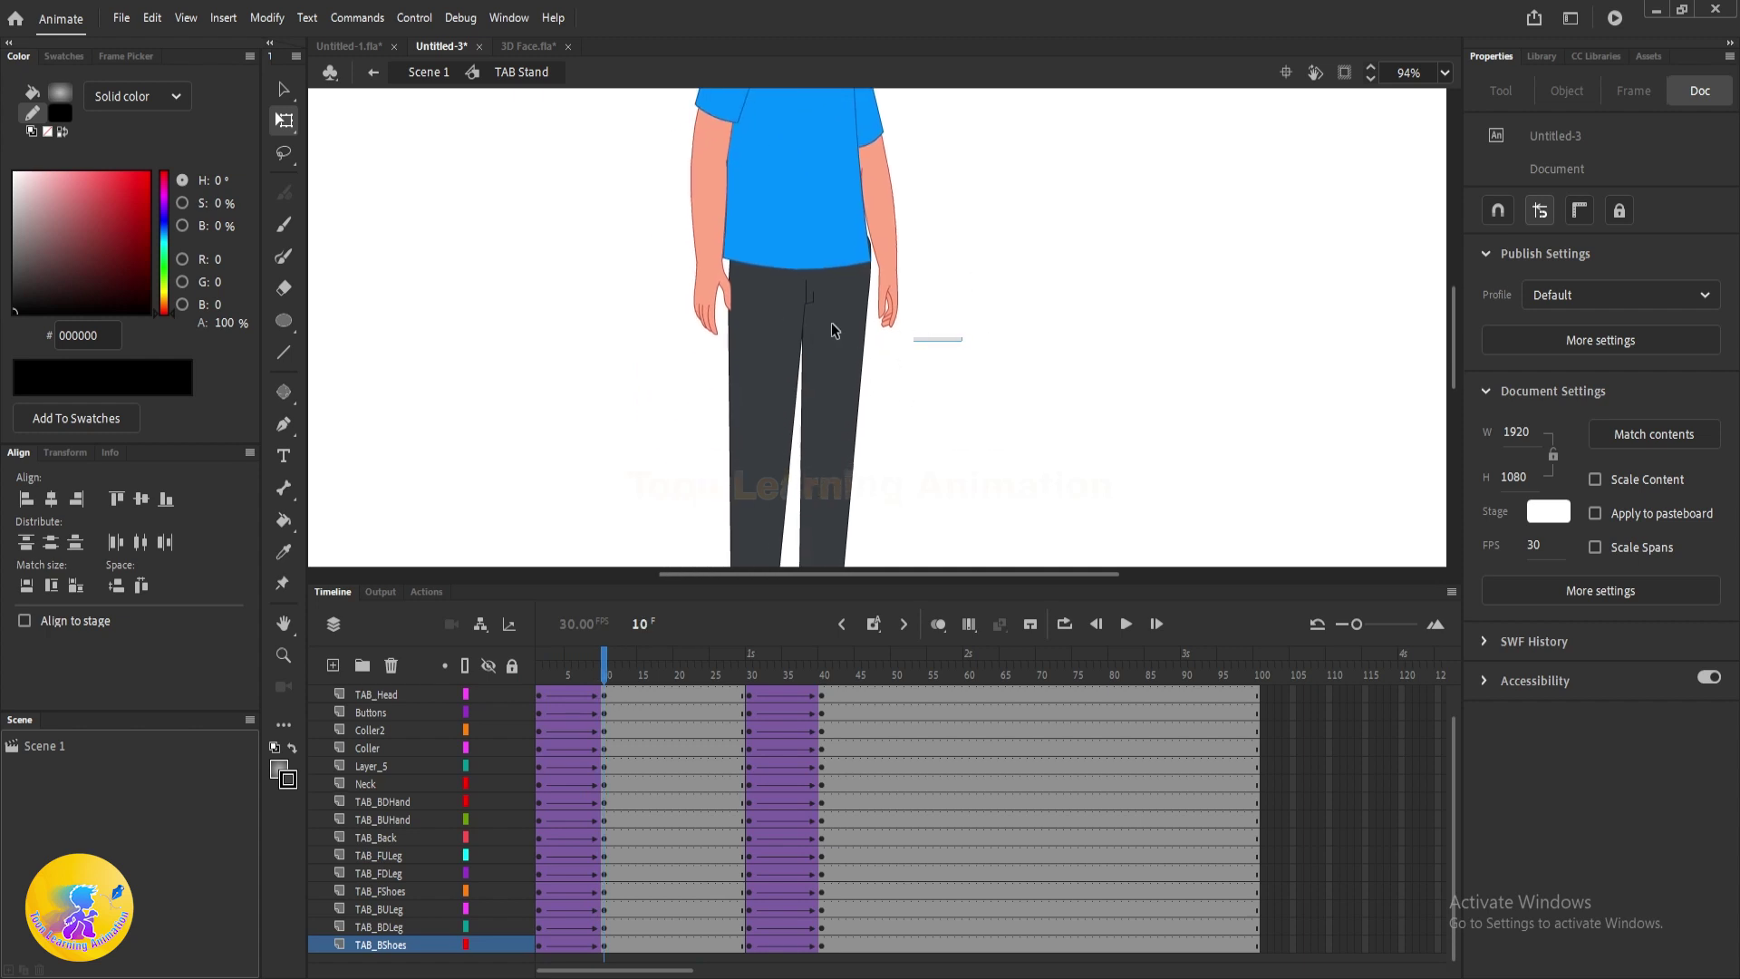
drag(834, 330, 721, 292)
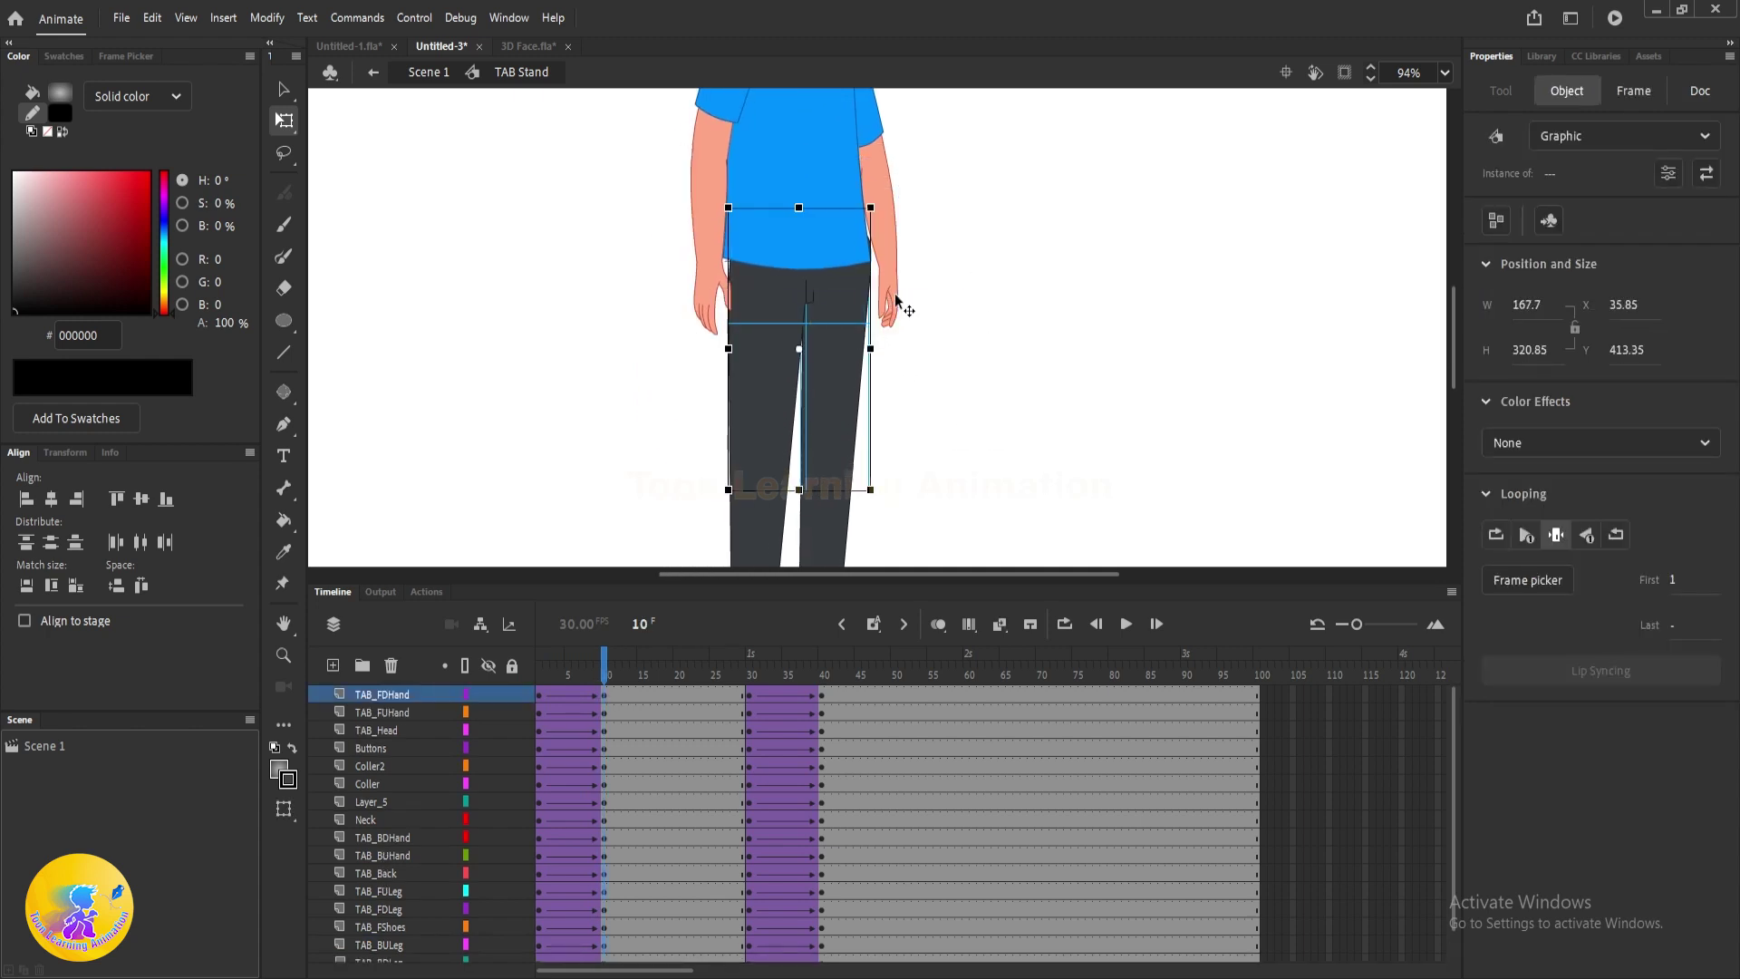
scroll(800, 249, up, 2)
scroll(929, 338, down, 2)
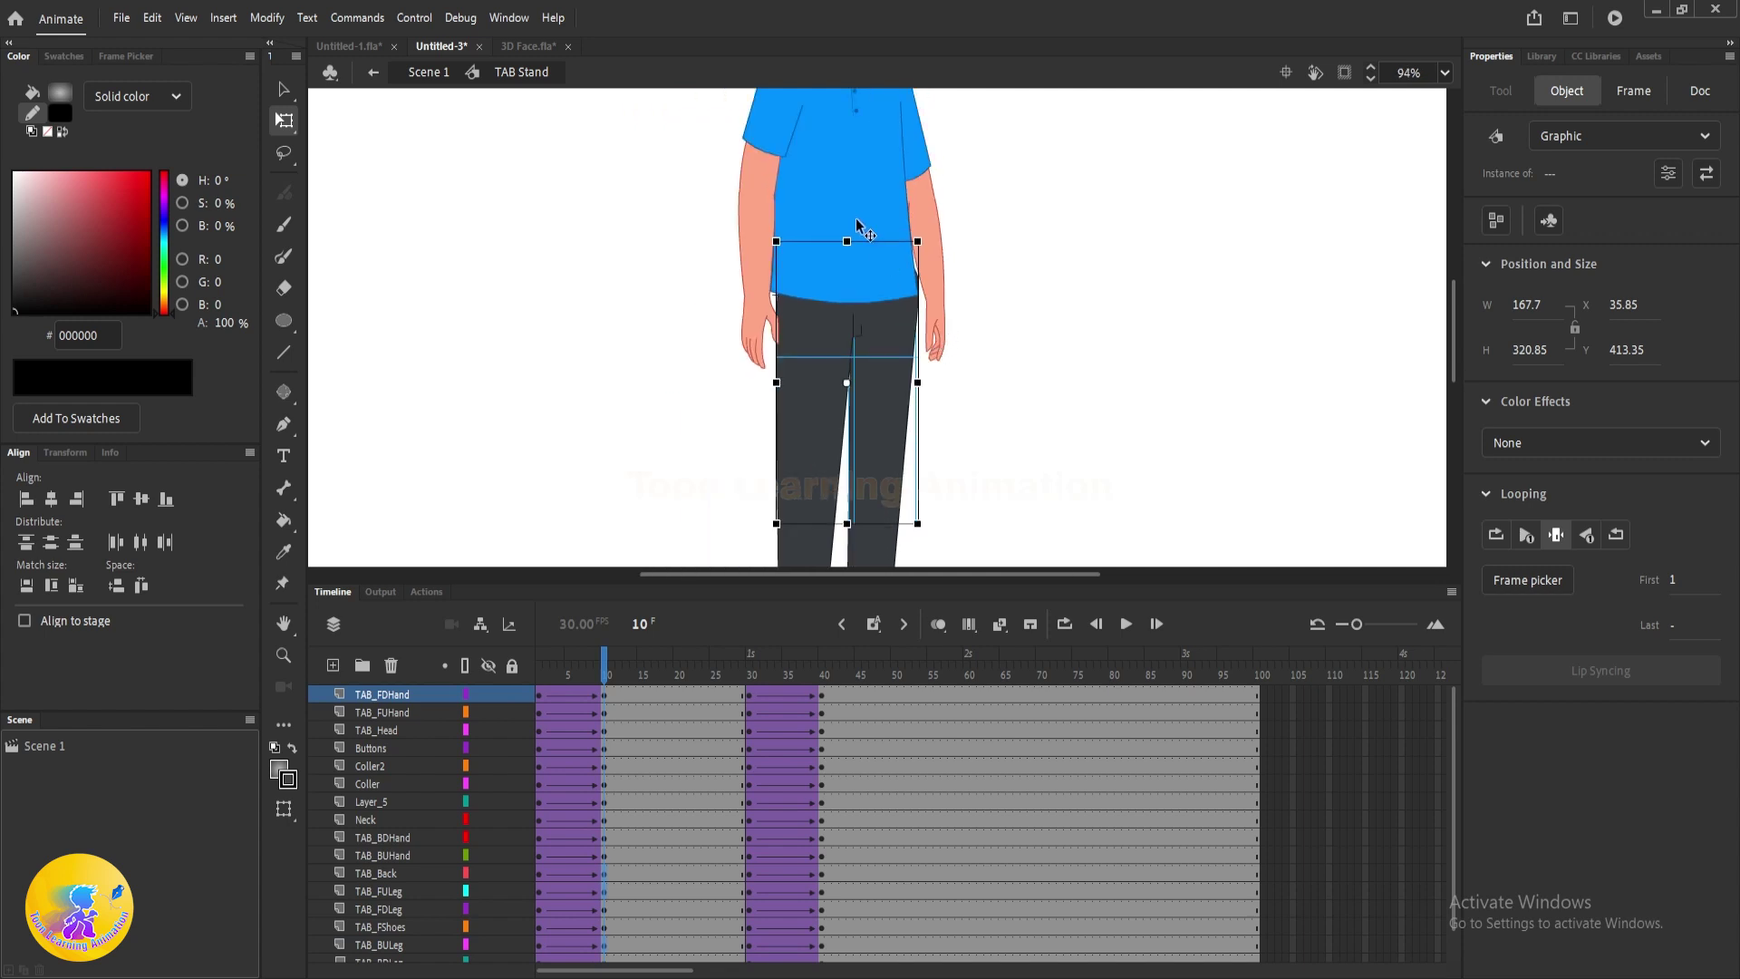
scroll(858, 227, up, 4)
drag(901, 275, 891, 277)
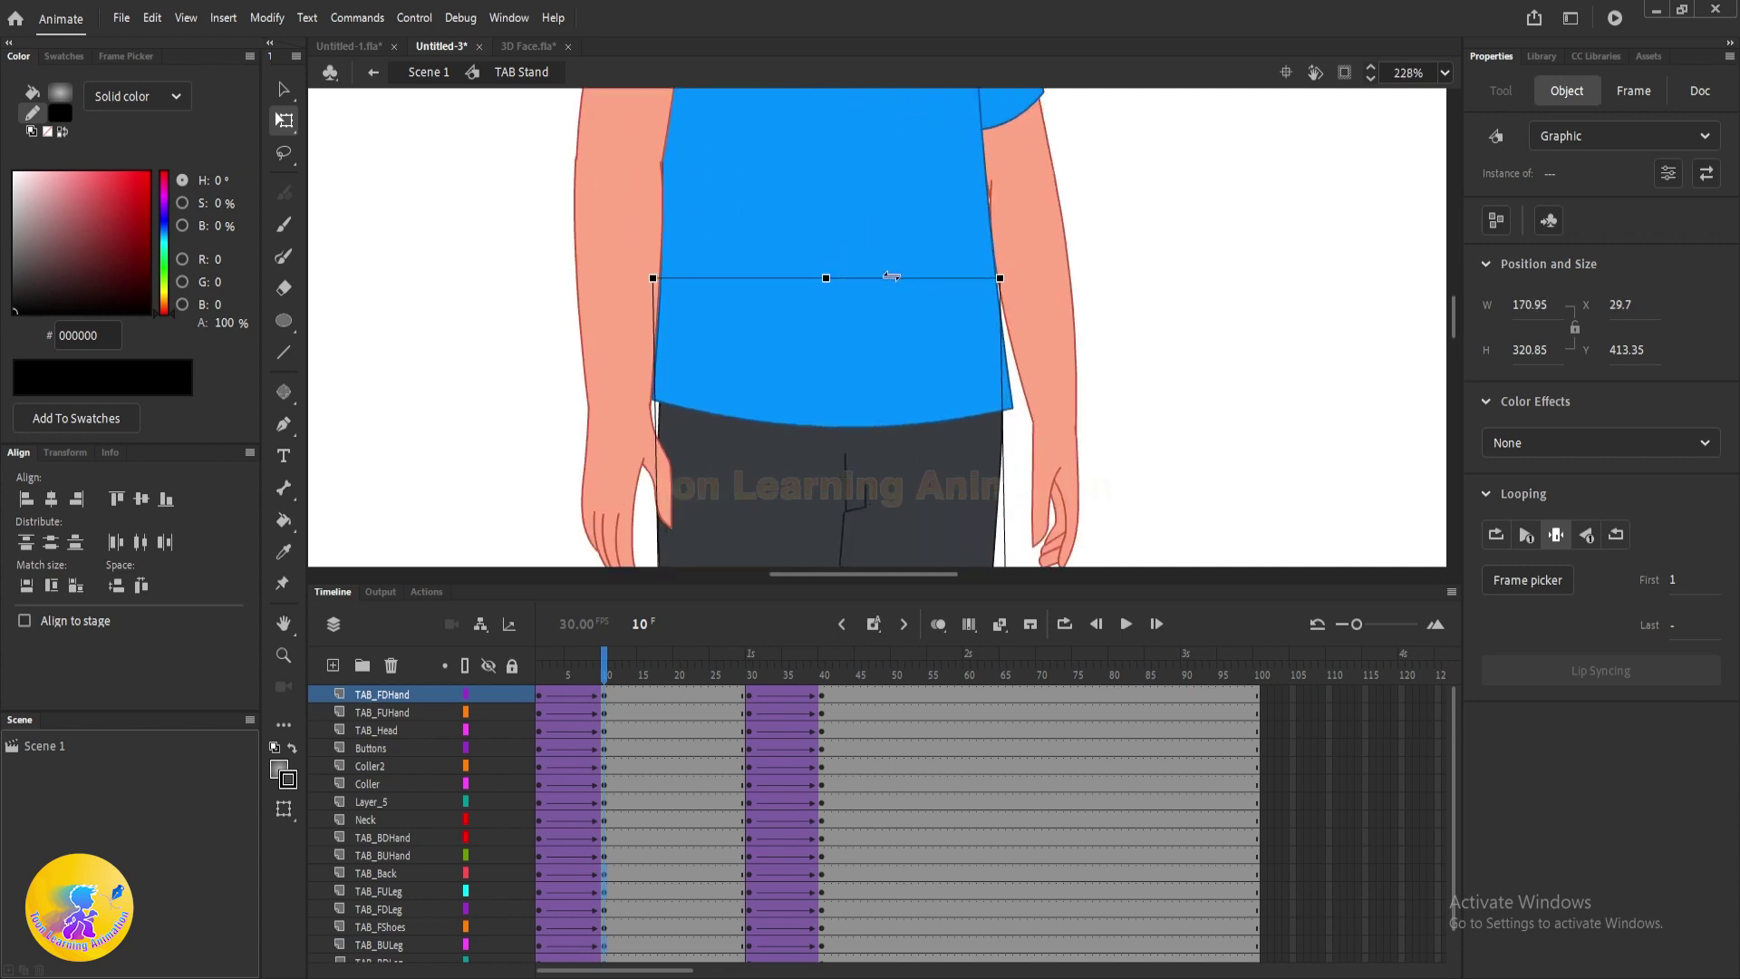
- Compare the hips and legs at frames 10 and 30, selecting the skewed parts at frame 10
scroll(1166, 399, down, 5)
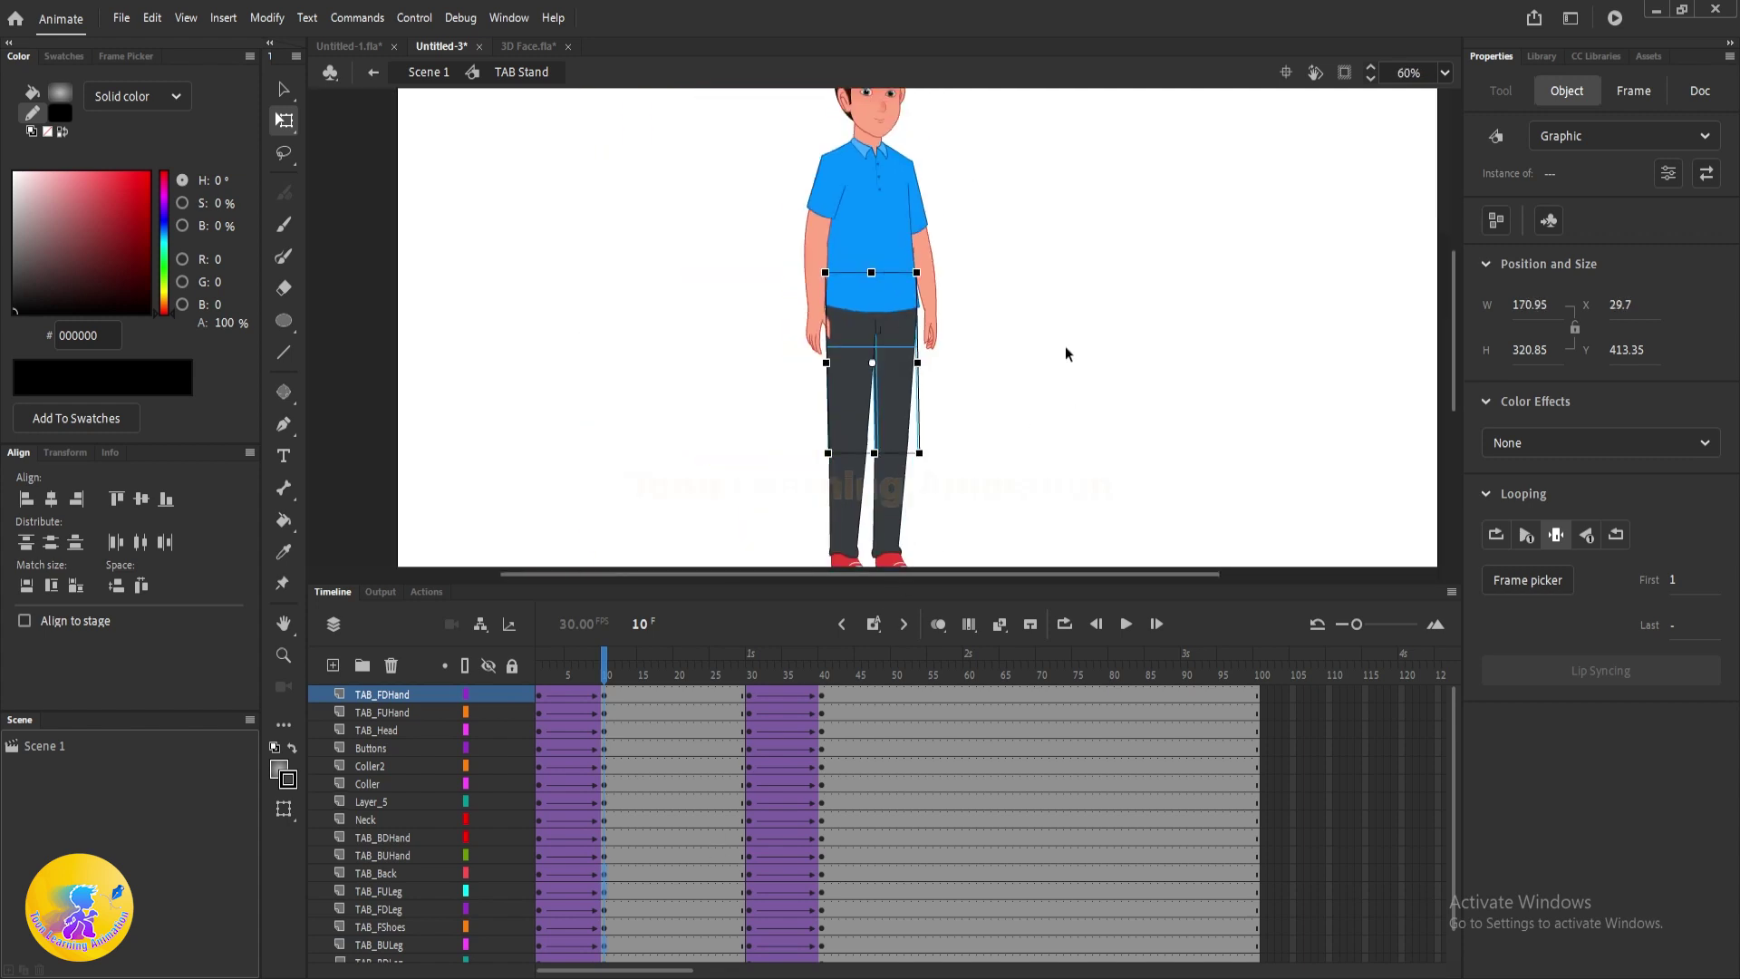
key(space)
drag(1118, 369, 1112, 331)
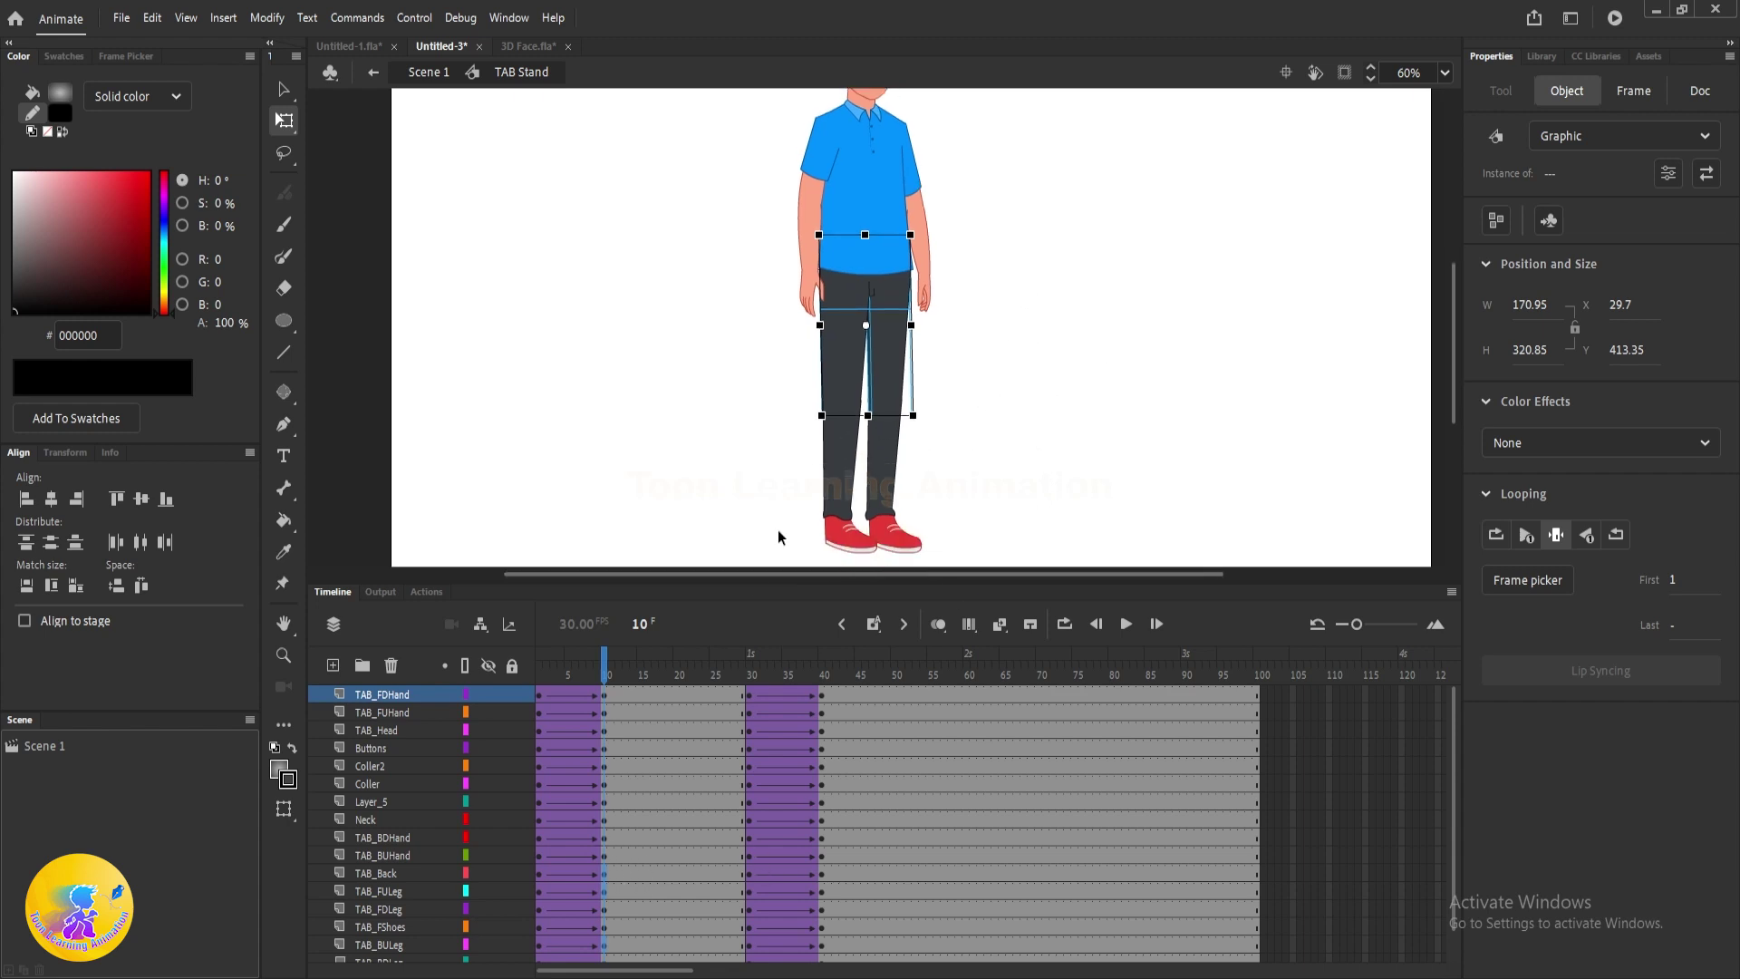
click(748, 673)
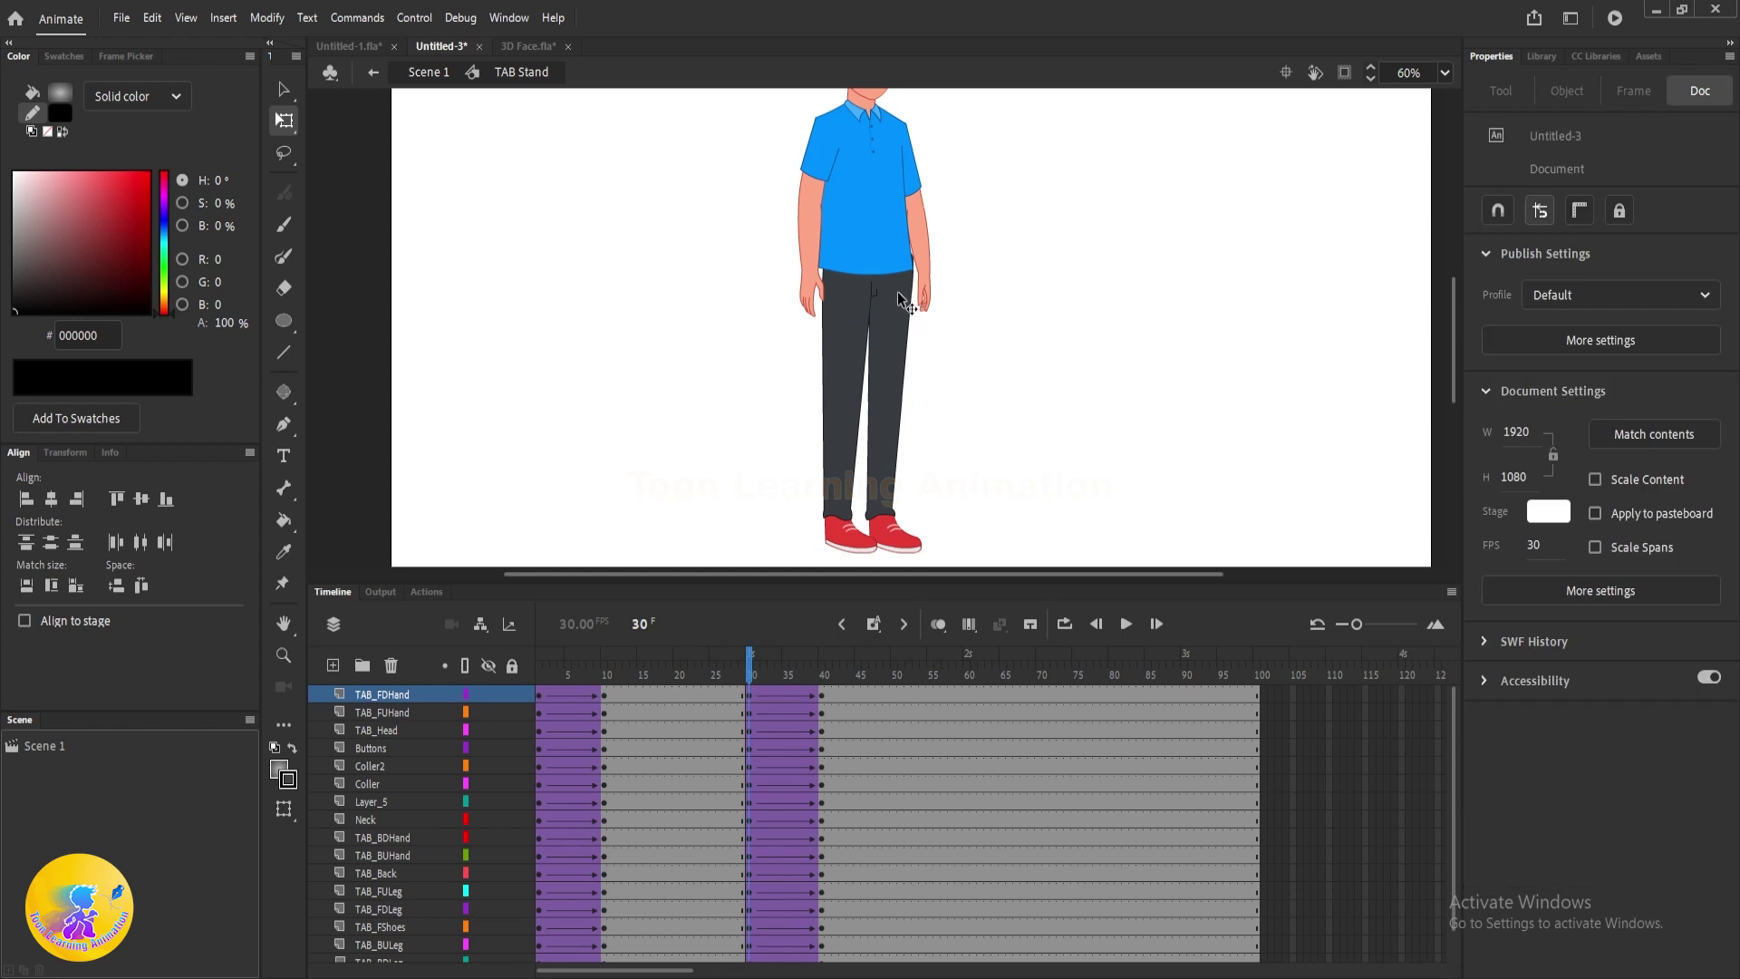
scroll(888, 269, up, 2)
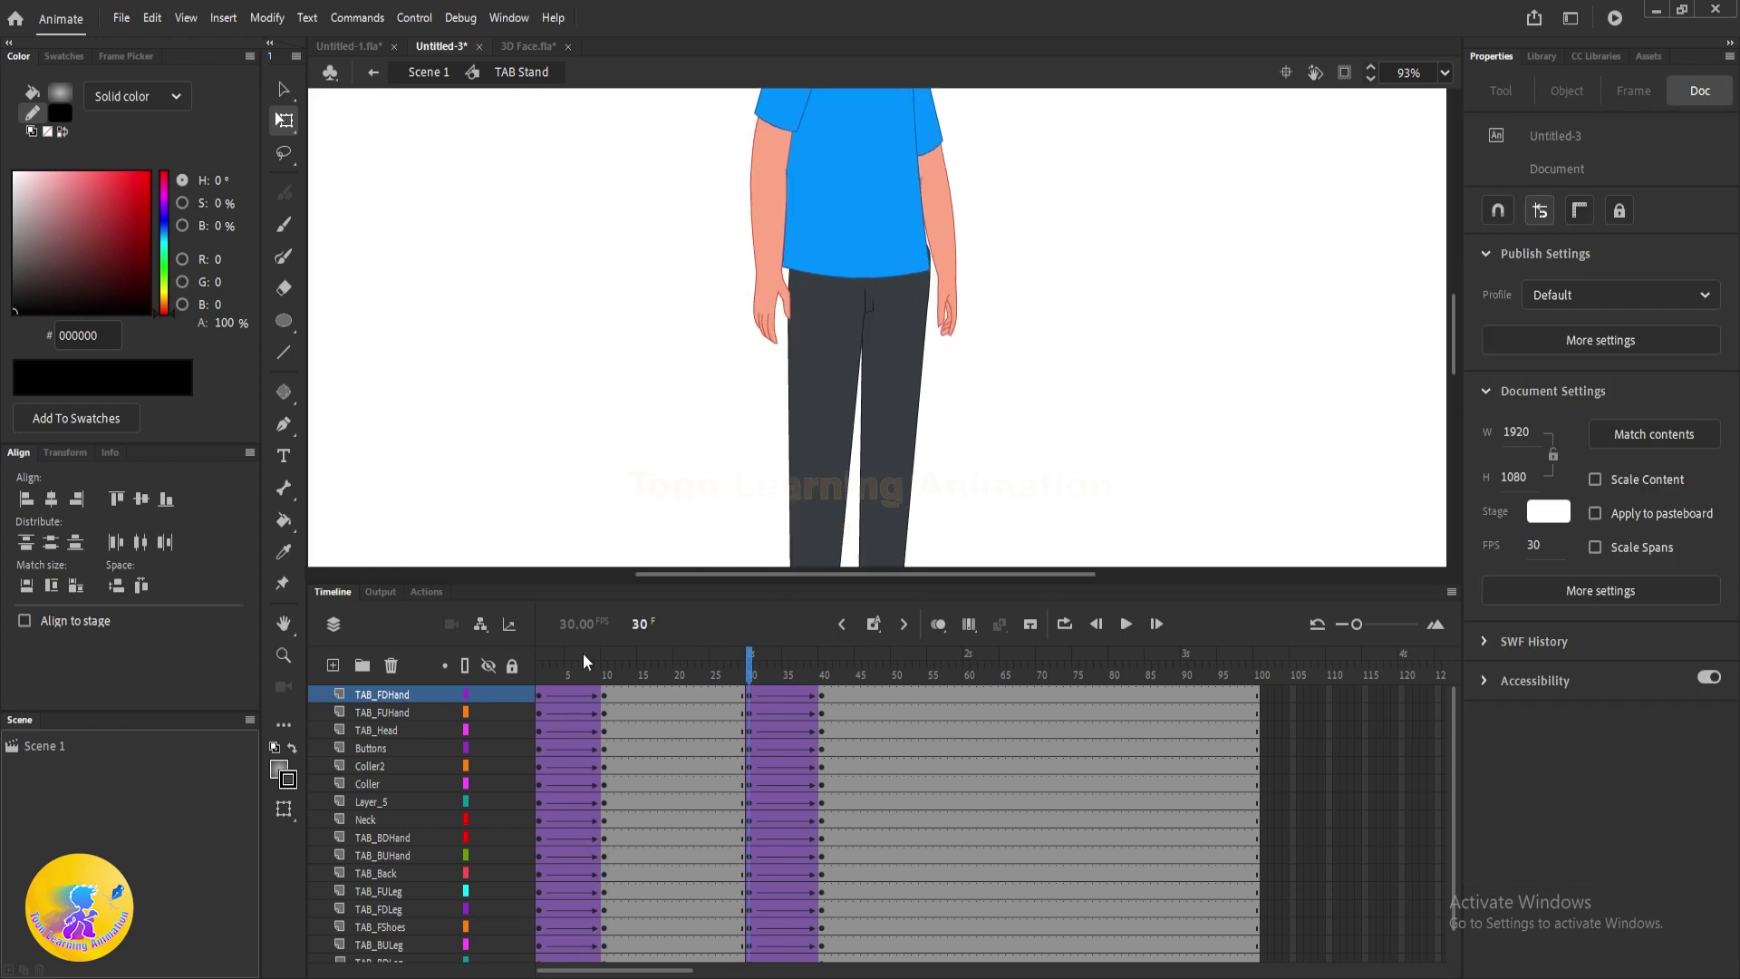
click(606, 671)
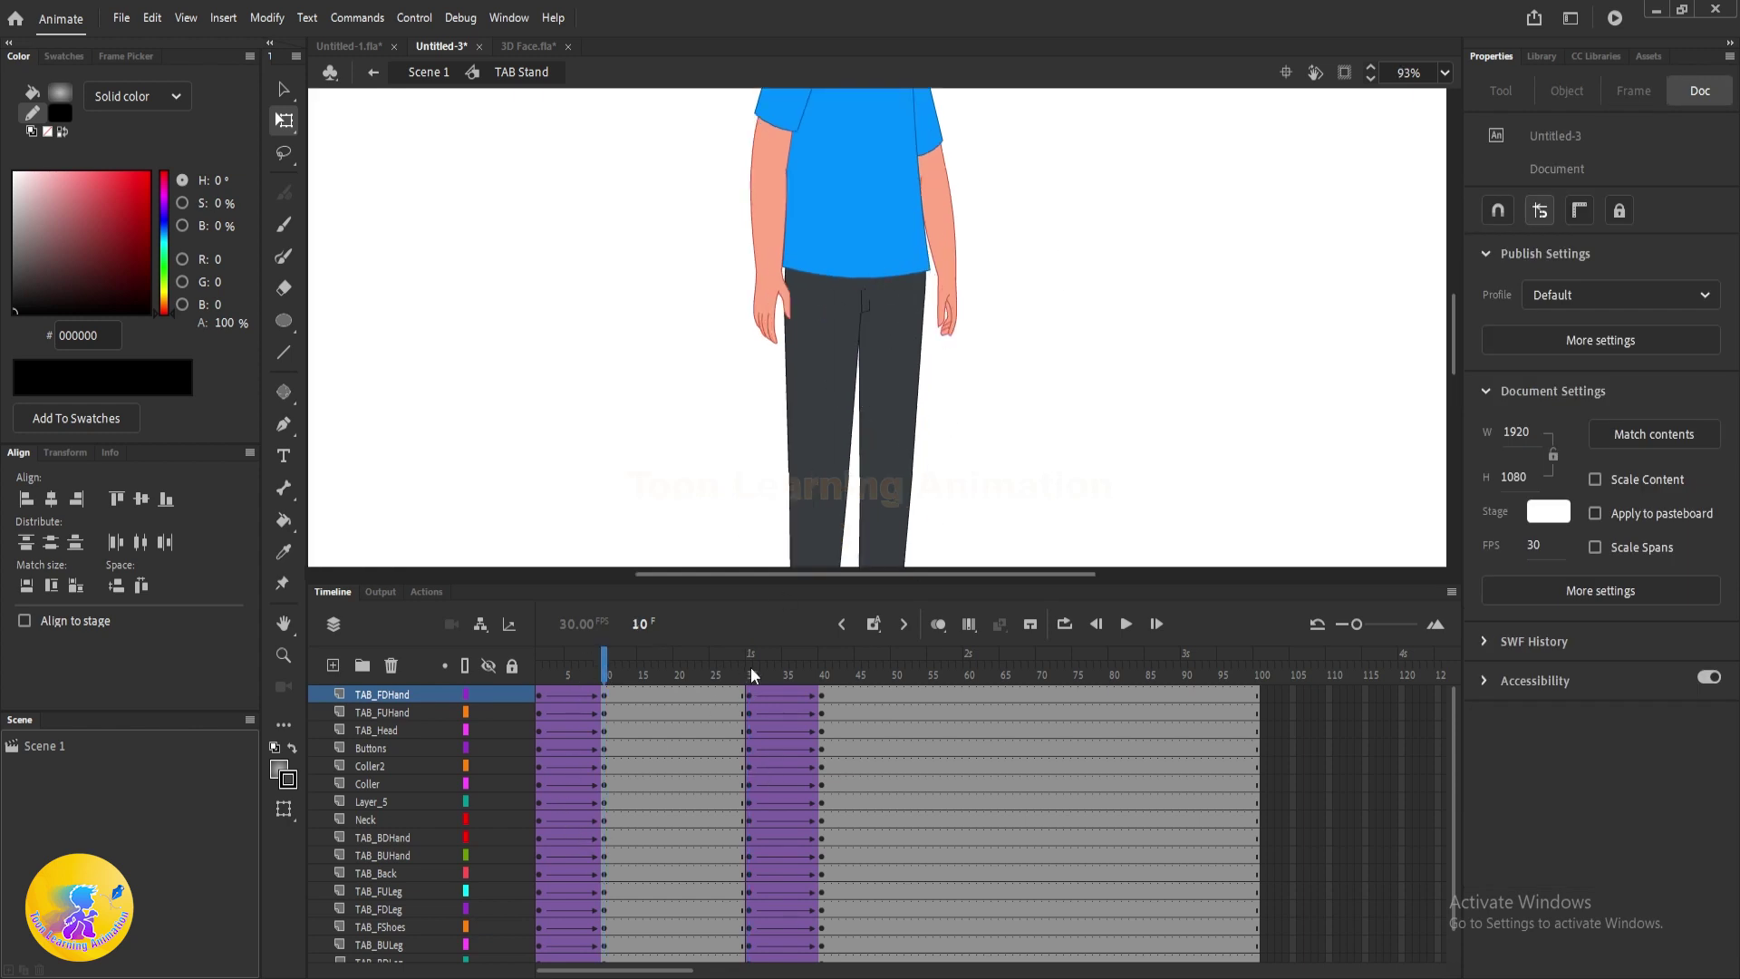
drag(987, 451, 770, 294)
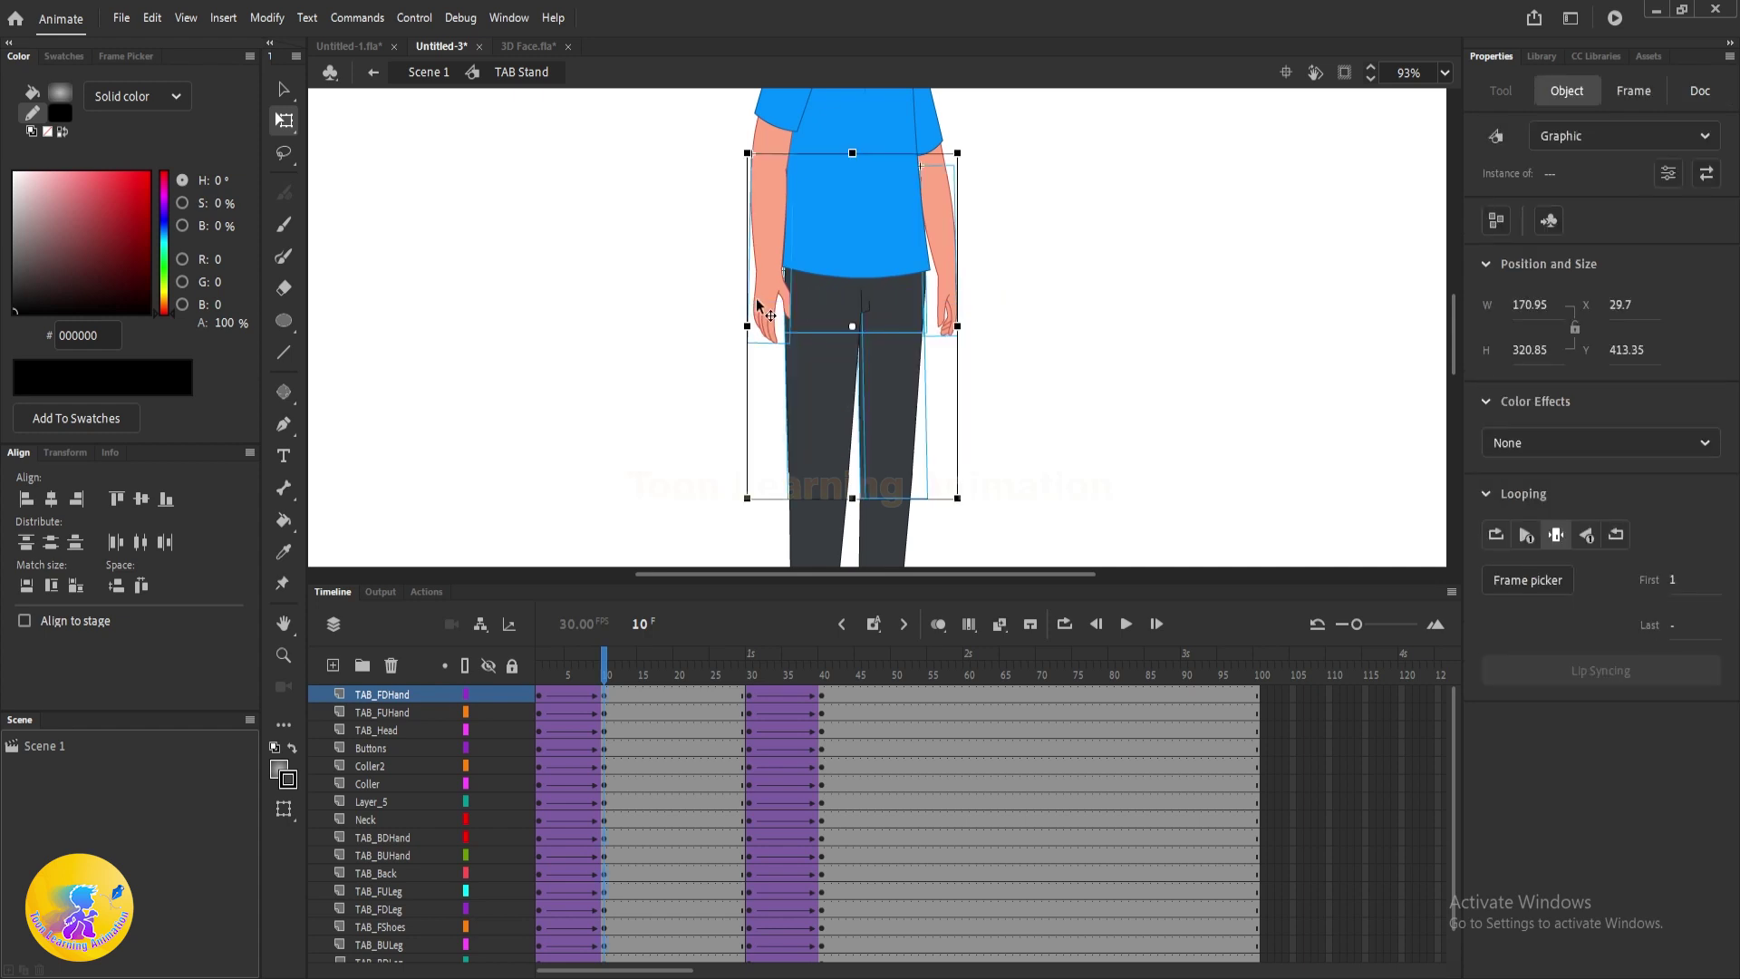
scroll(1068, 326, down, 2)
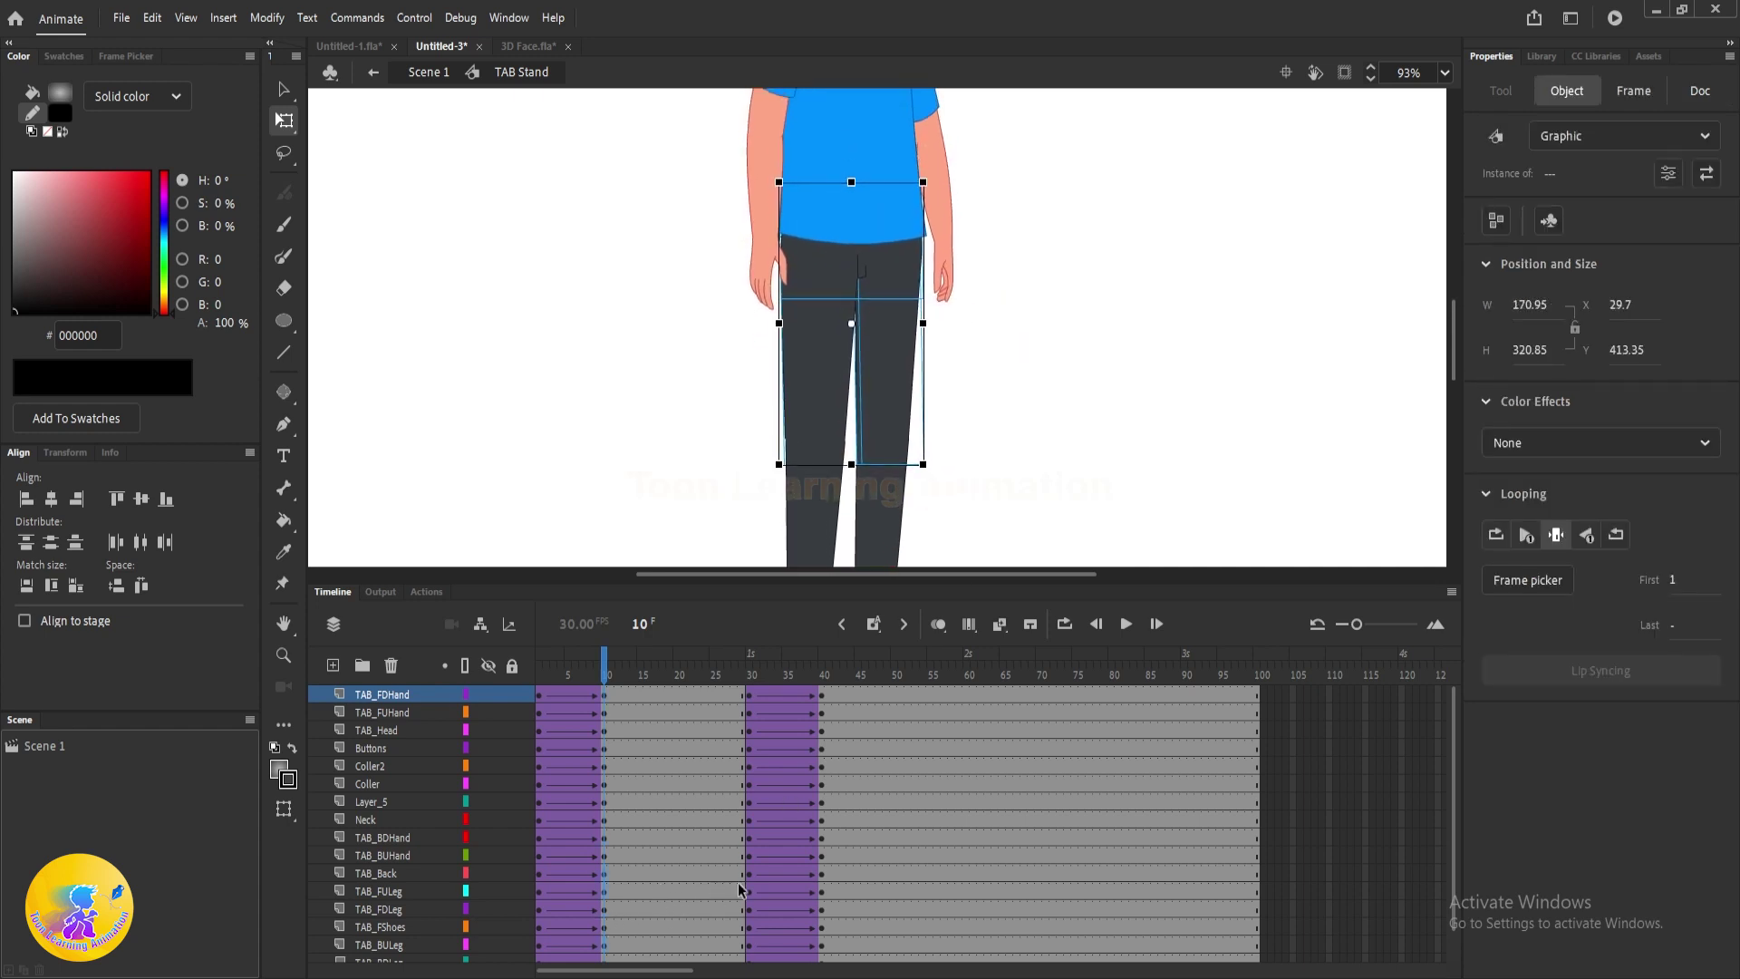
- Replace the hip and leg keyframes at frame 30 with the skewed pose from frame 10
click(749, 675)
drag(1066, 478, 771, 258)
shift+click(772, 261)
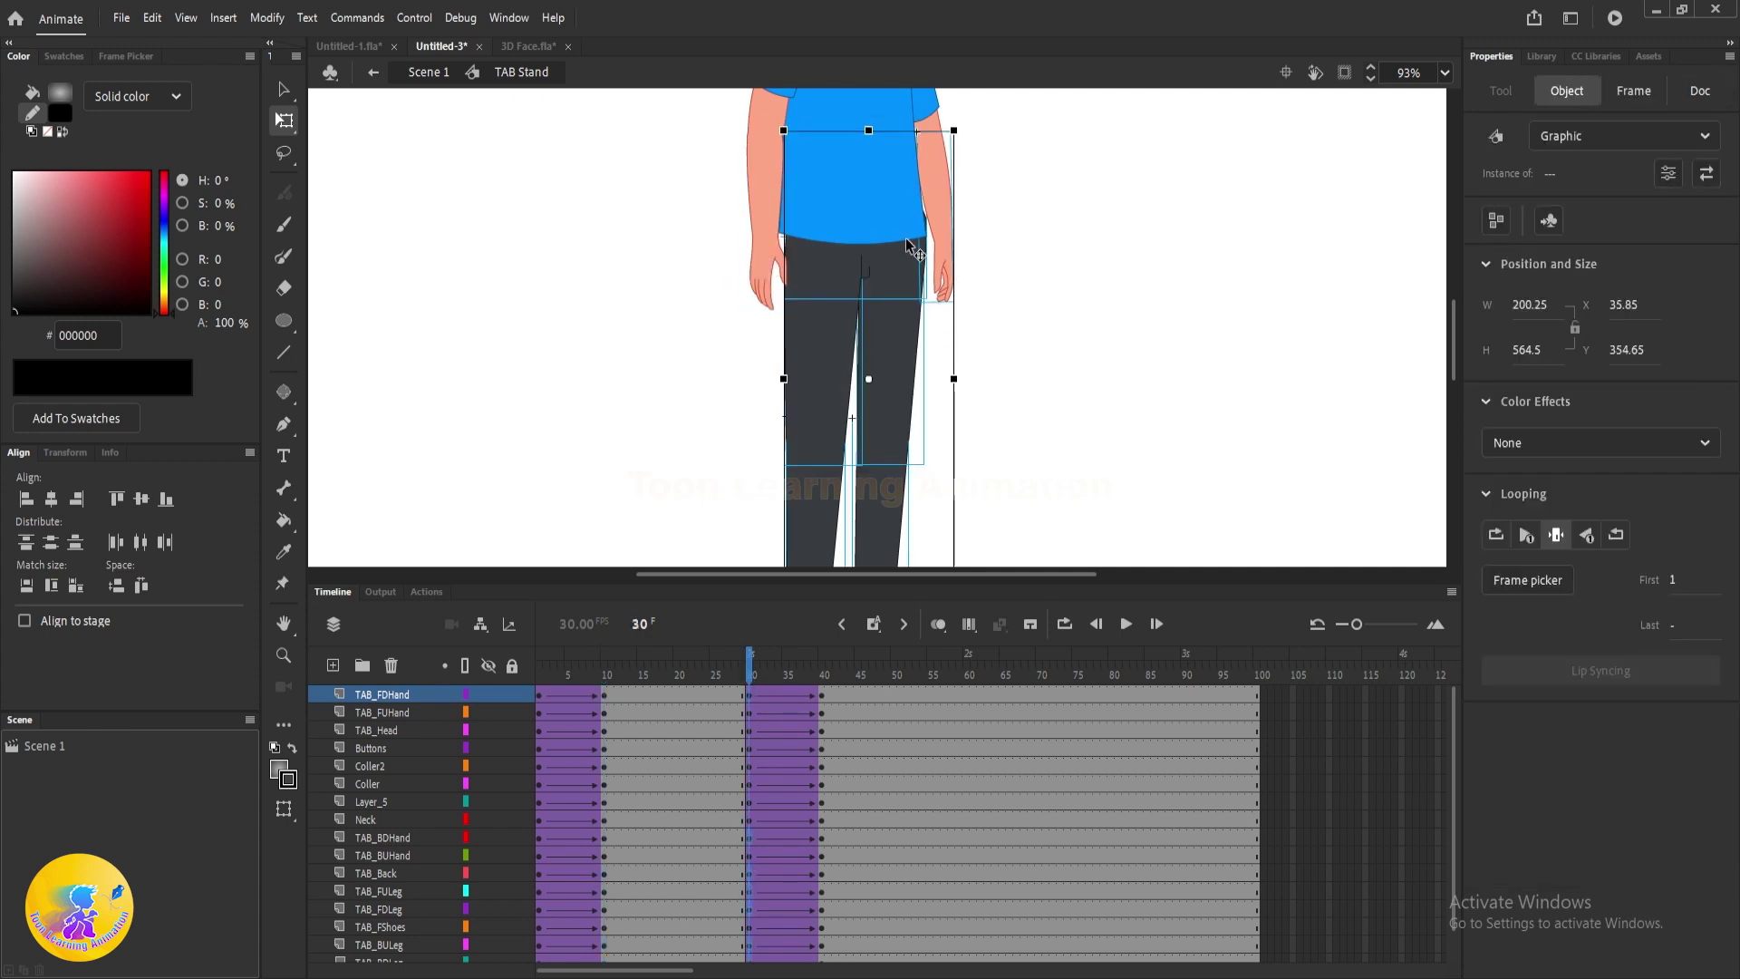
shift+click(942, 260)
drag(900, 337, 1022, 363)
key(ctrl+z)
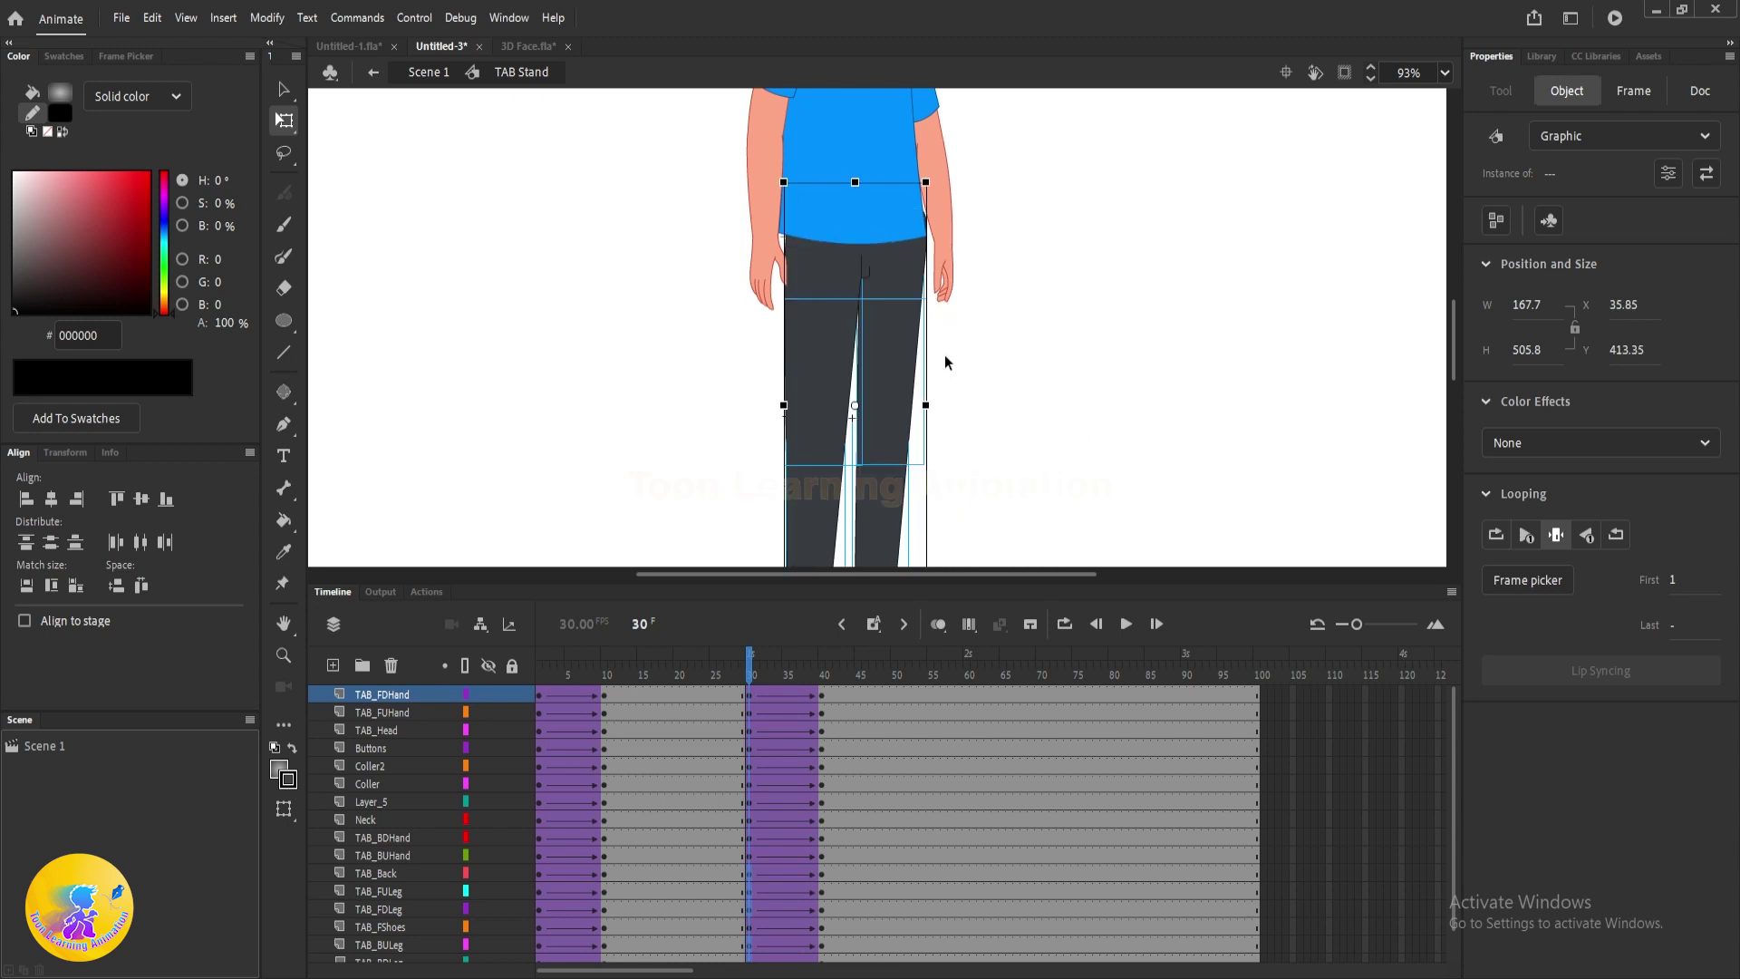
key(shift+F6)
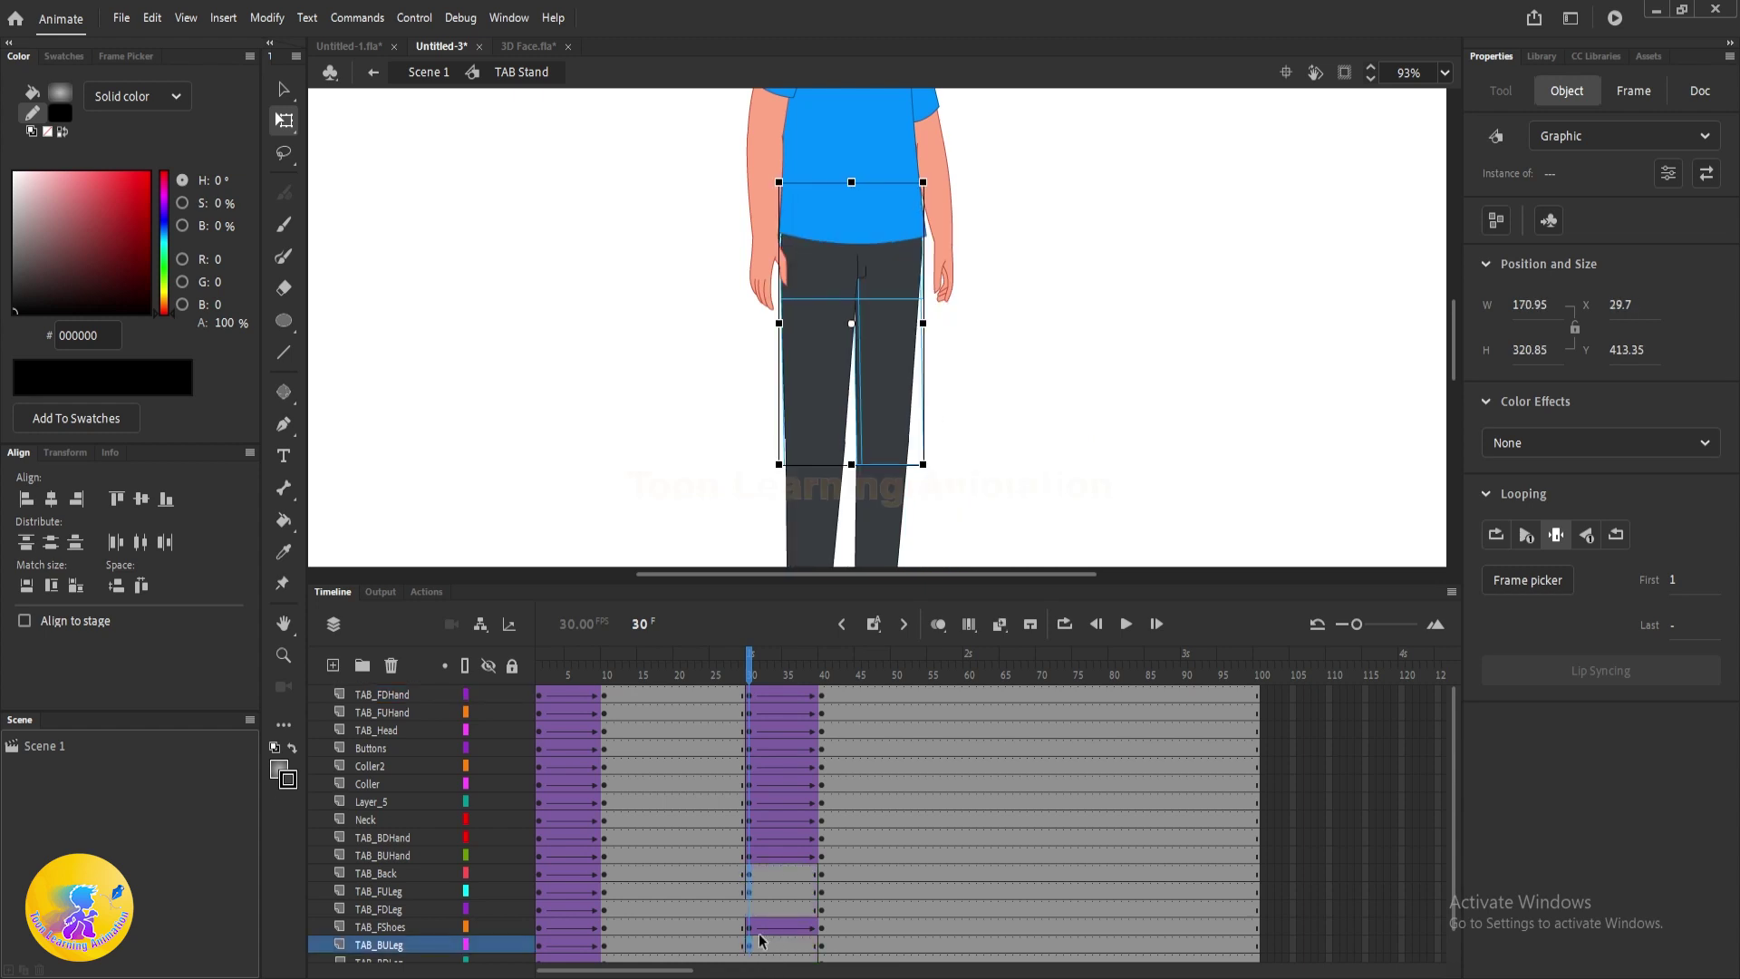
- Recreate the classic tweens between frames 30 and 40 on the hip and upper and lower leg layers
click(747, 910)
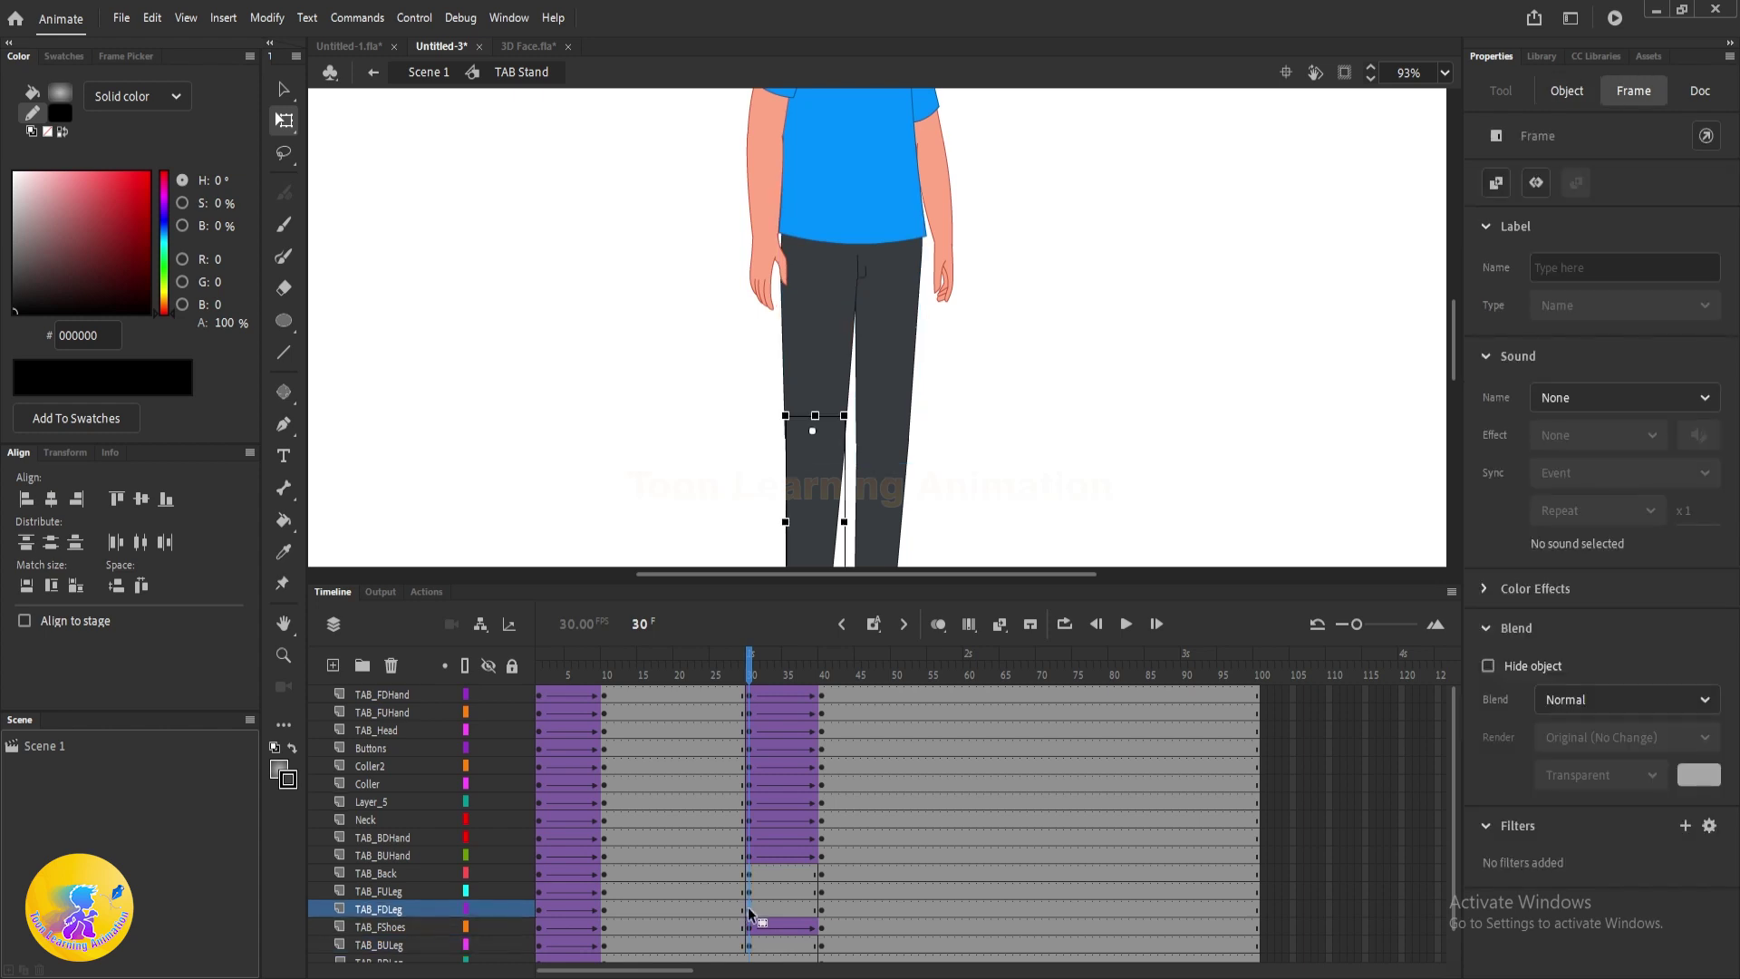
scroll(749, 911, down, 1)
click(749, 923)
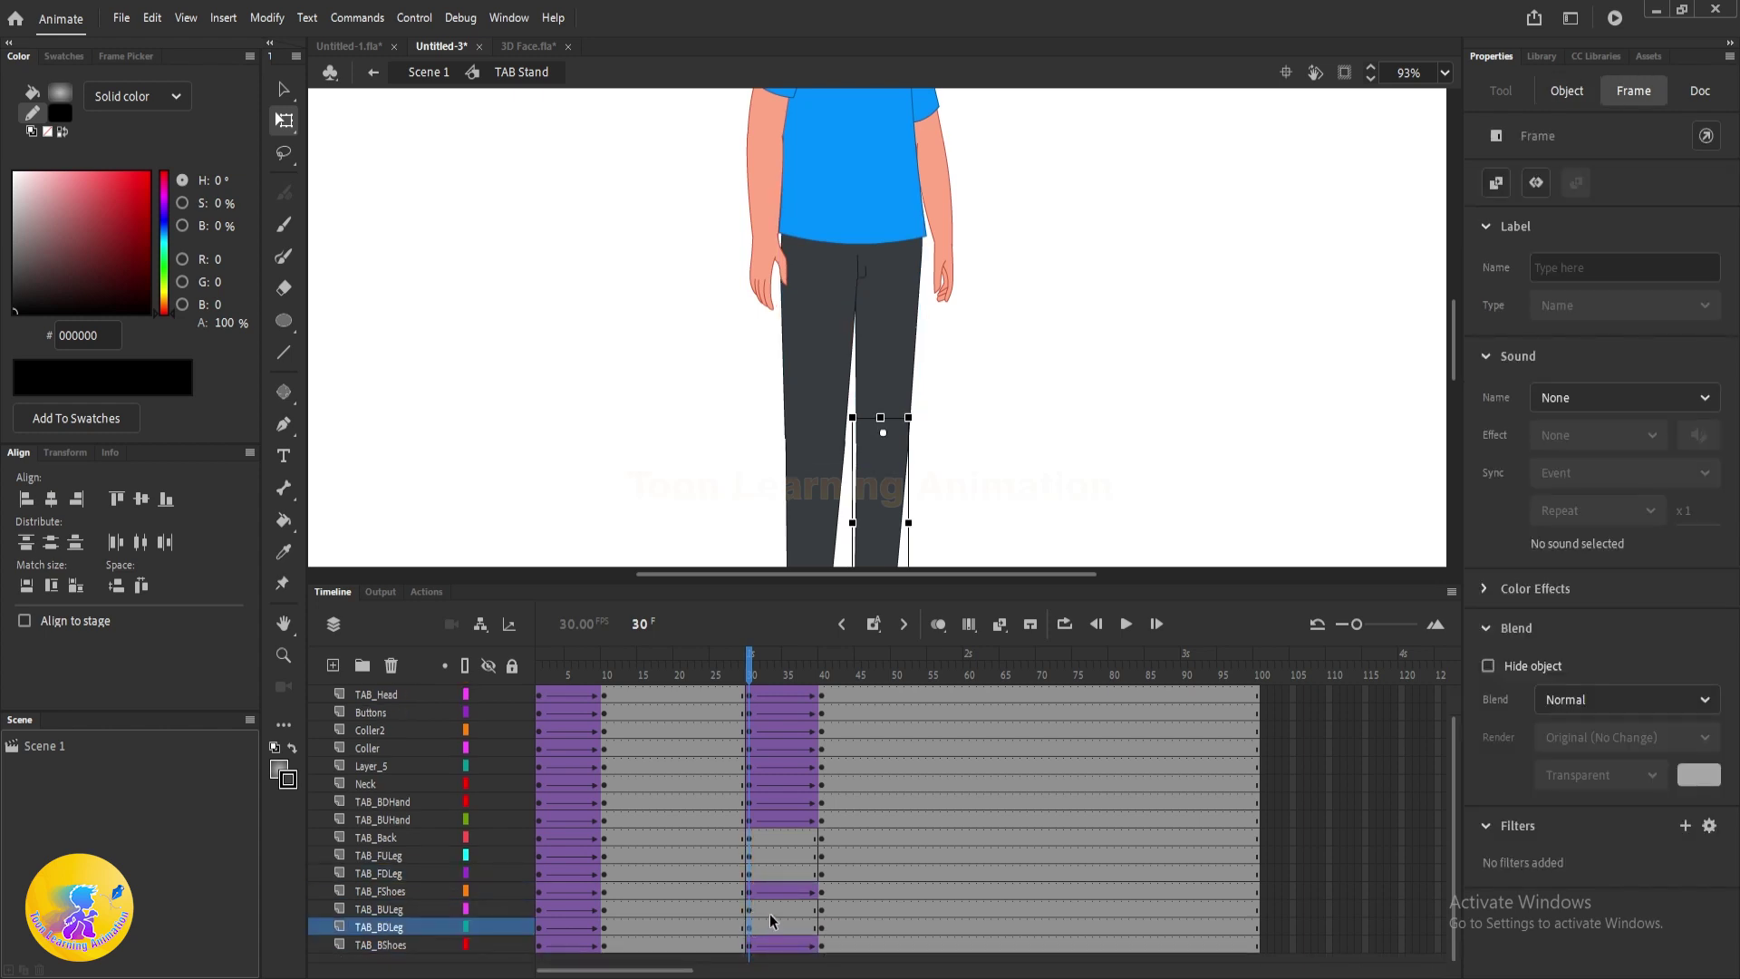
drag(770, 914, 791, 920)
click(763, 870)
right_click(761, 868)
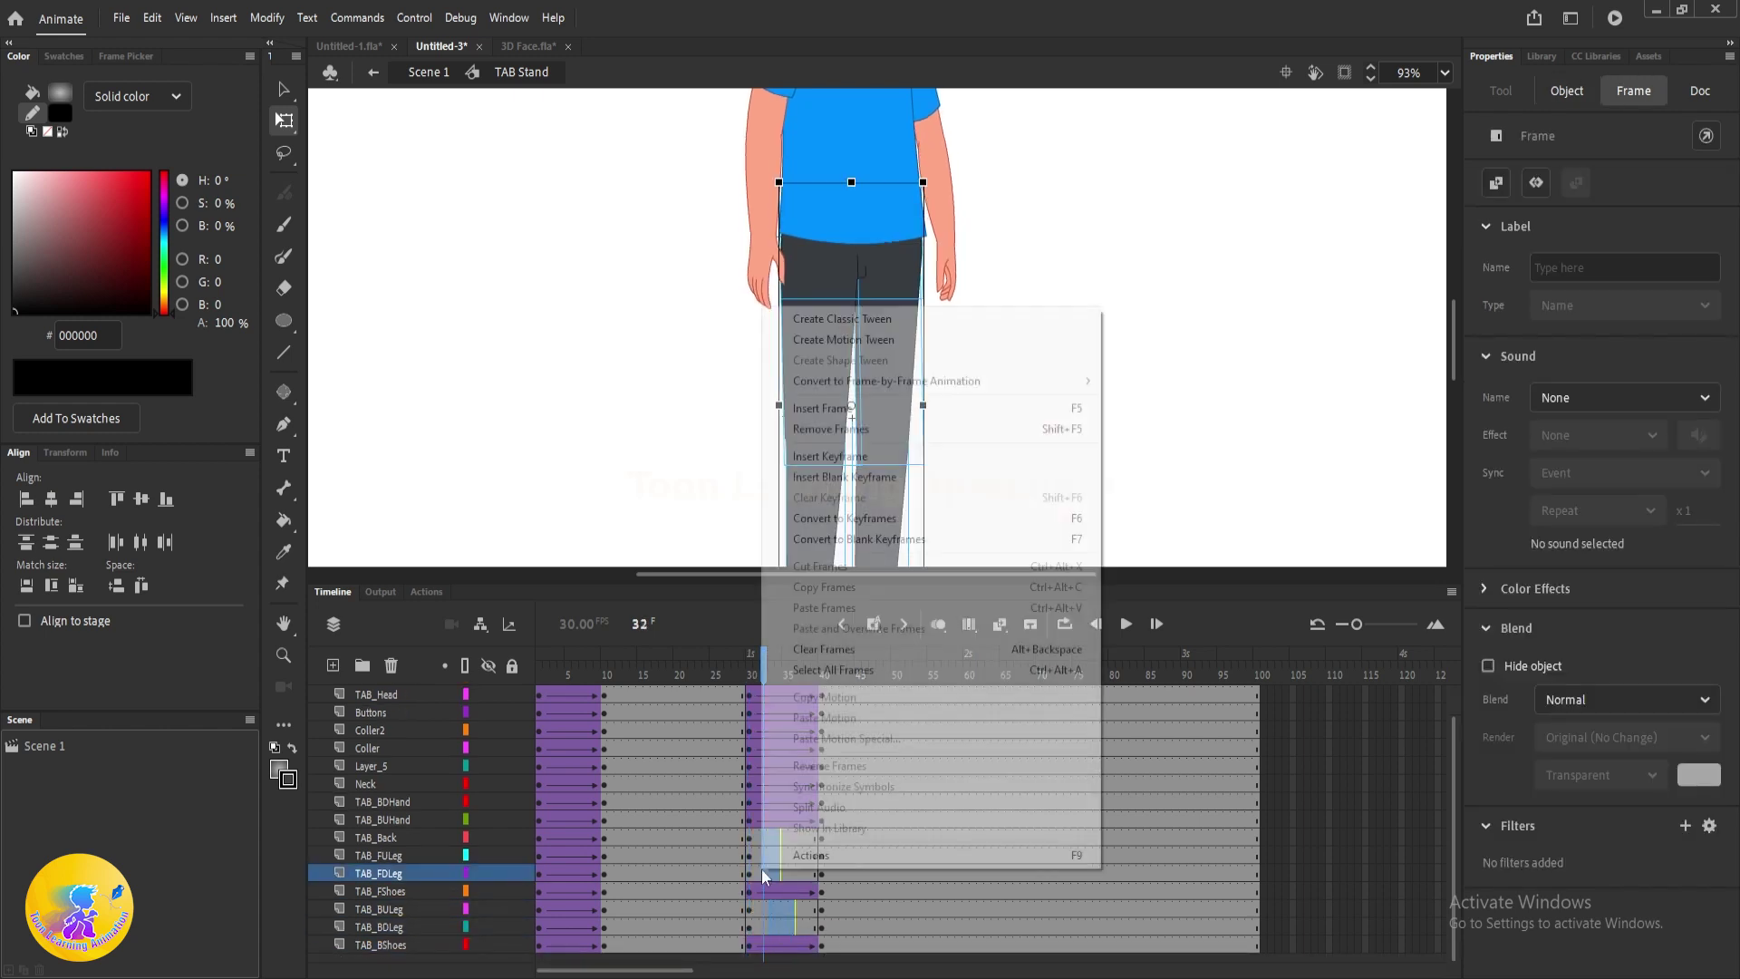
click(892, 319)
- Skew the top of the hips and upper legs at frame 40 until they are about 171.8 wide at X 28.9
click(1087, 386)
drag(767, 676, 816, 678)
drag(1088, 269, 1091, 329)
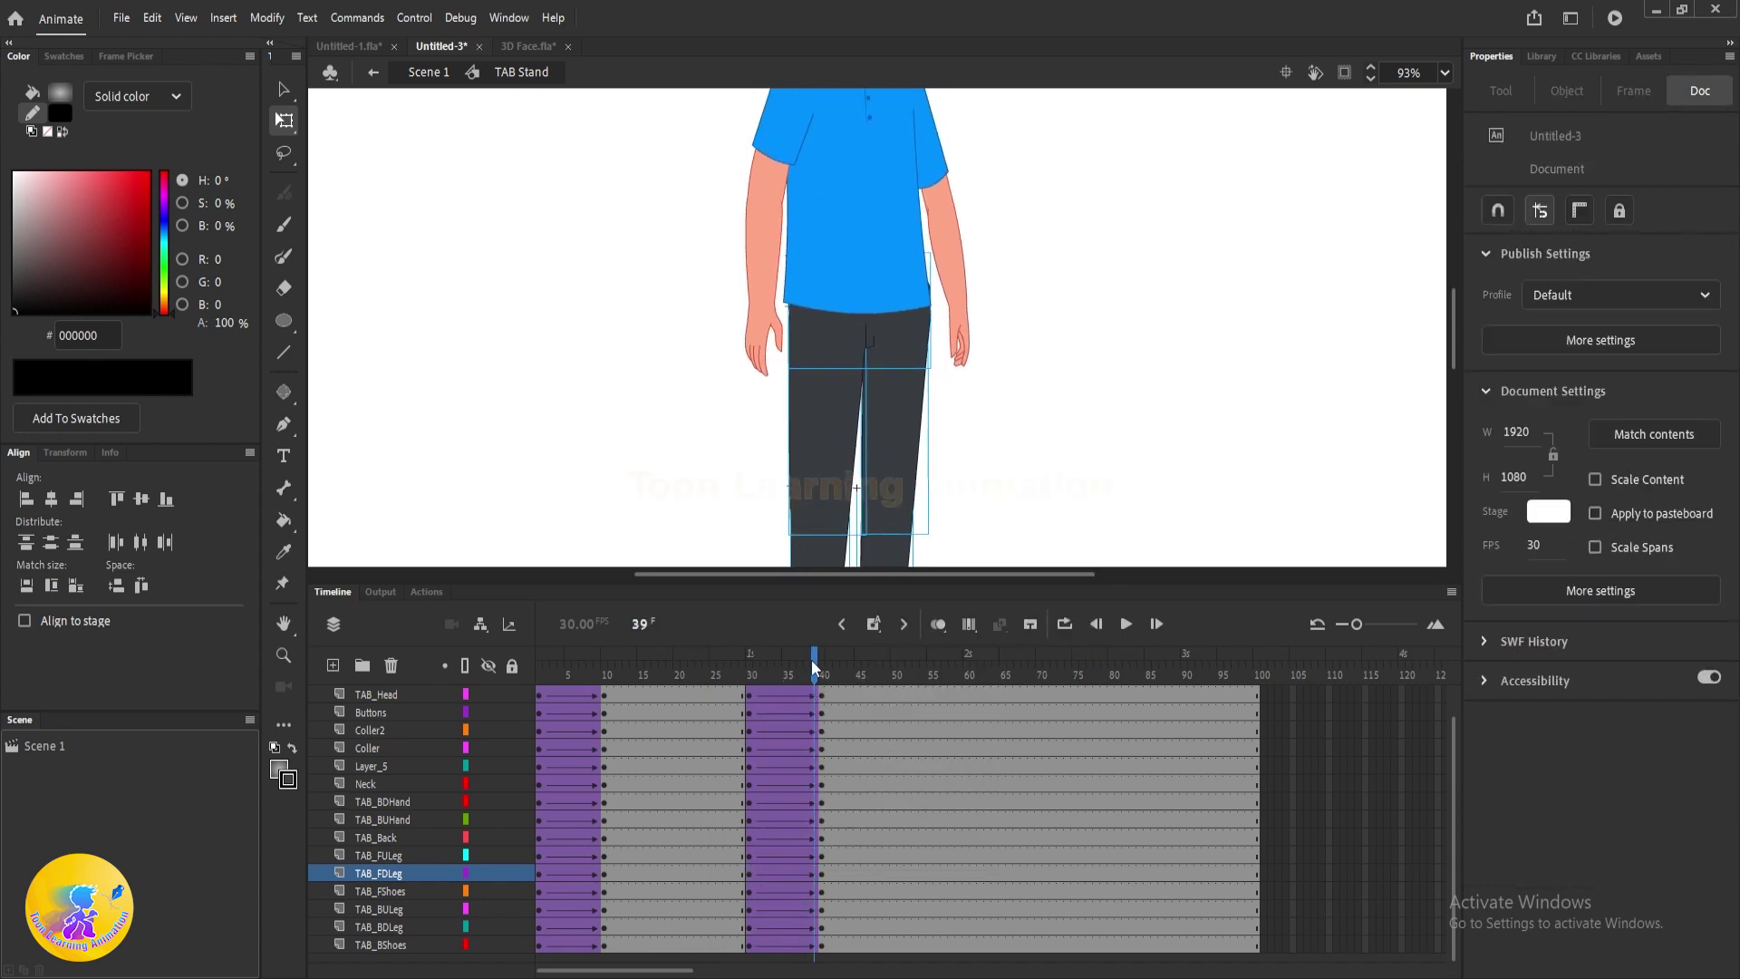
drag(814, 667, 820, 666)
drag(1022, 430, 758, 332)
shift+click(758, 332)
shift+click(961, 330)
scroll(873, 245, up, 4)
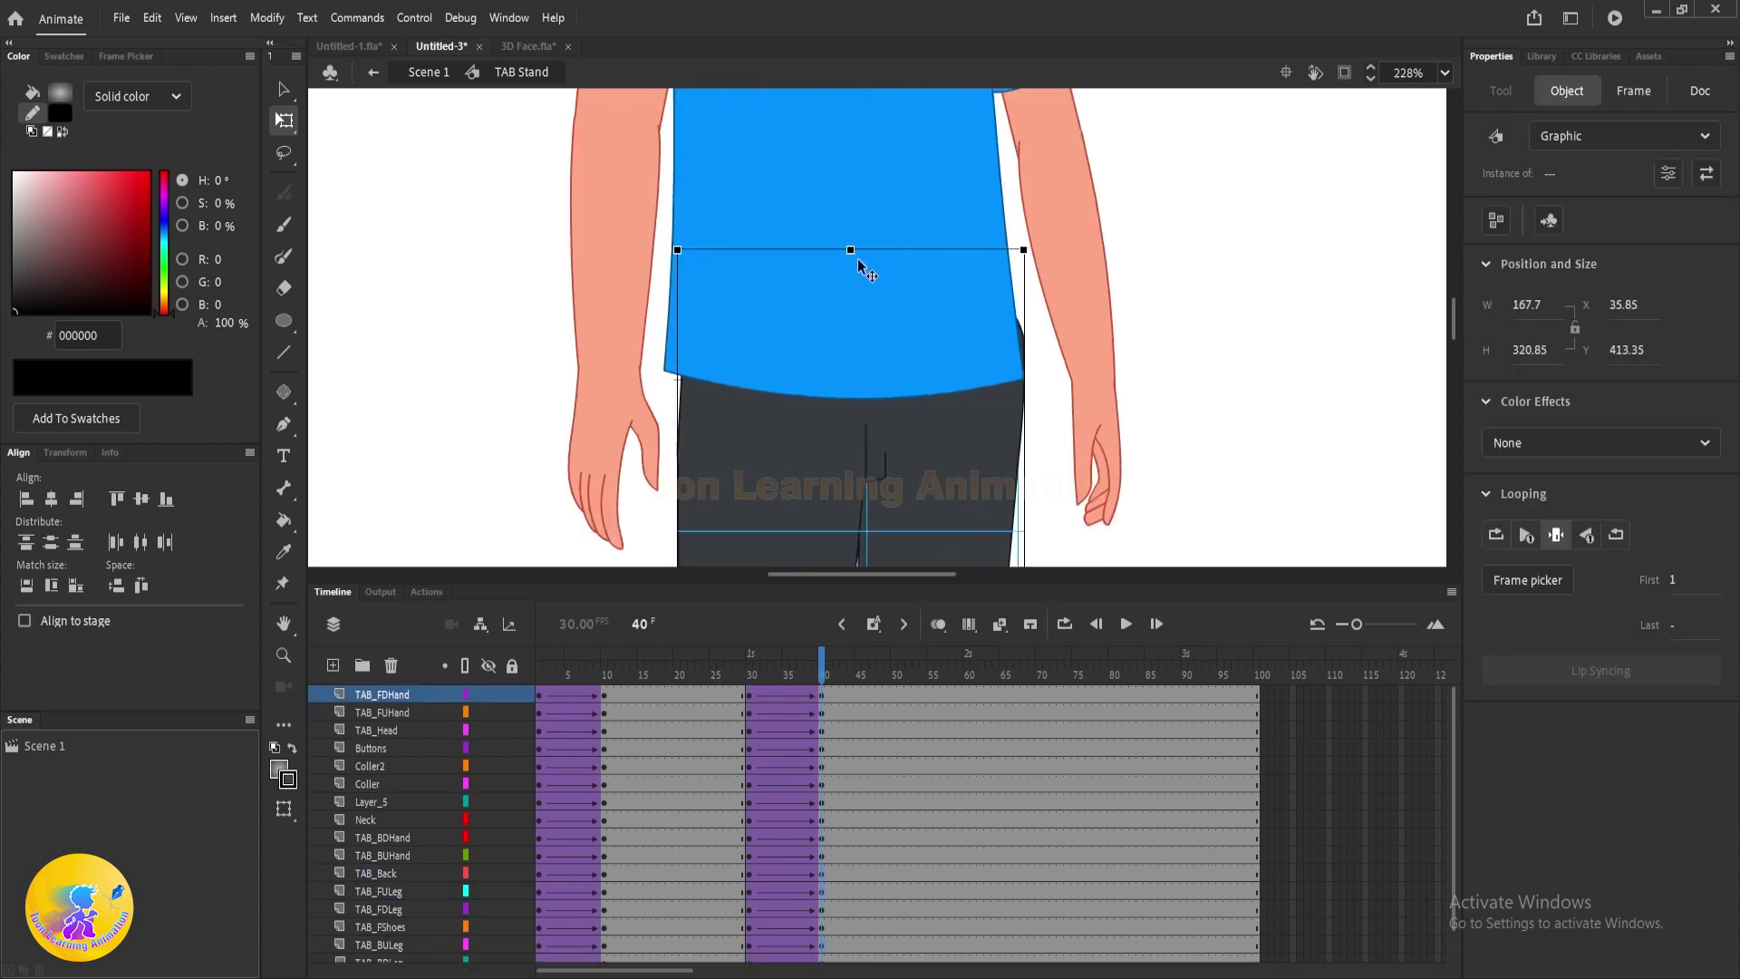
drag(854, 245, 864, 233)
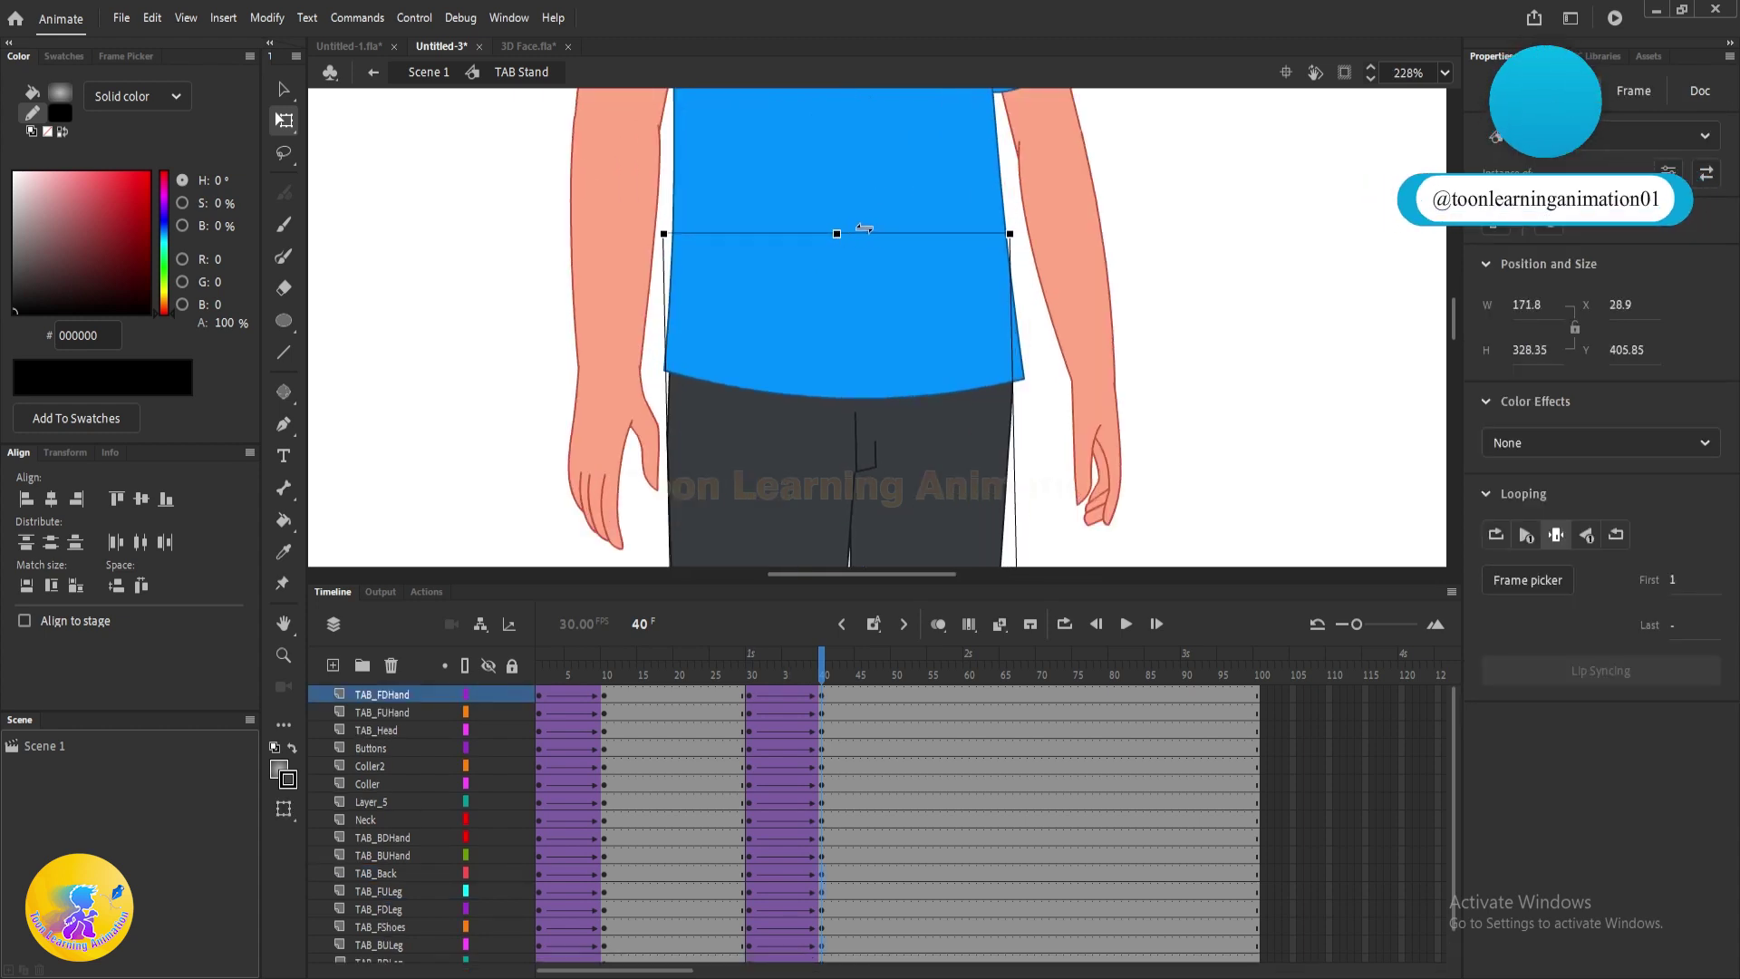
scroll(866, 234, down, 6)
- Play back the animation from the whole figure to a close view of the head to check the hip motion
click(1069, 225)
key(Return)
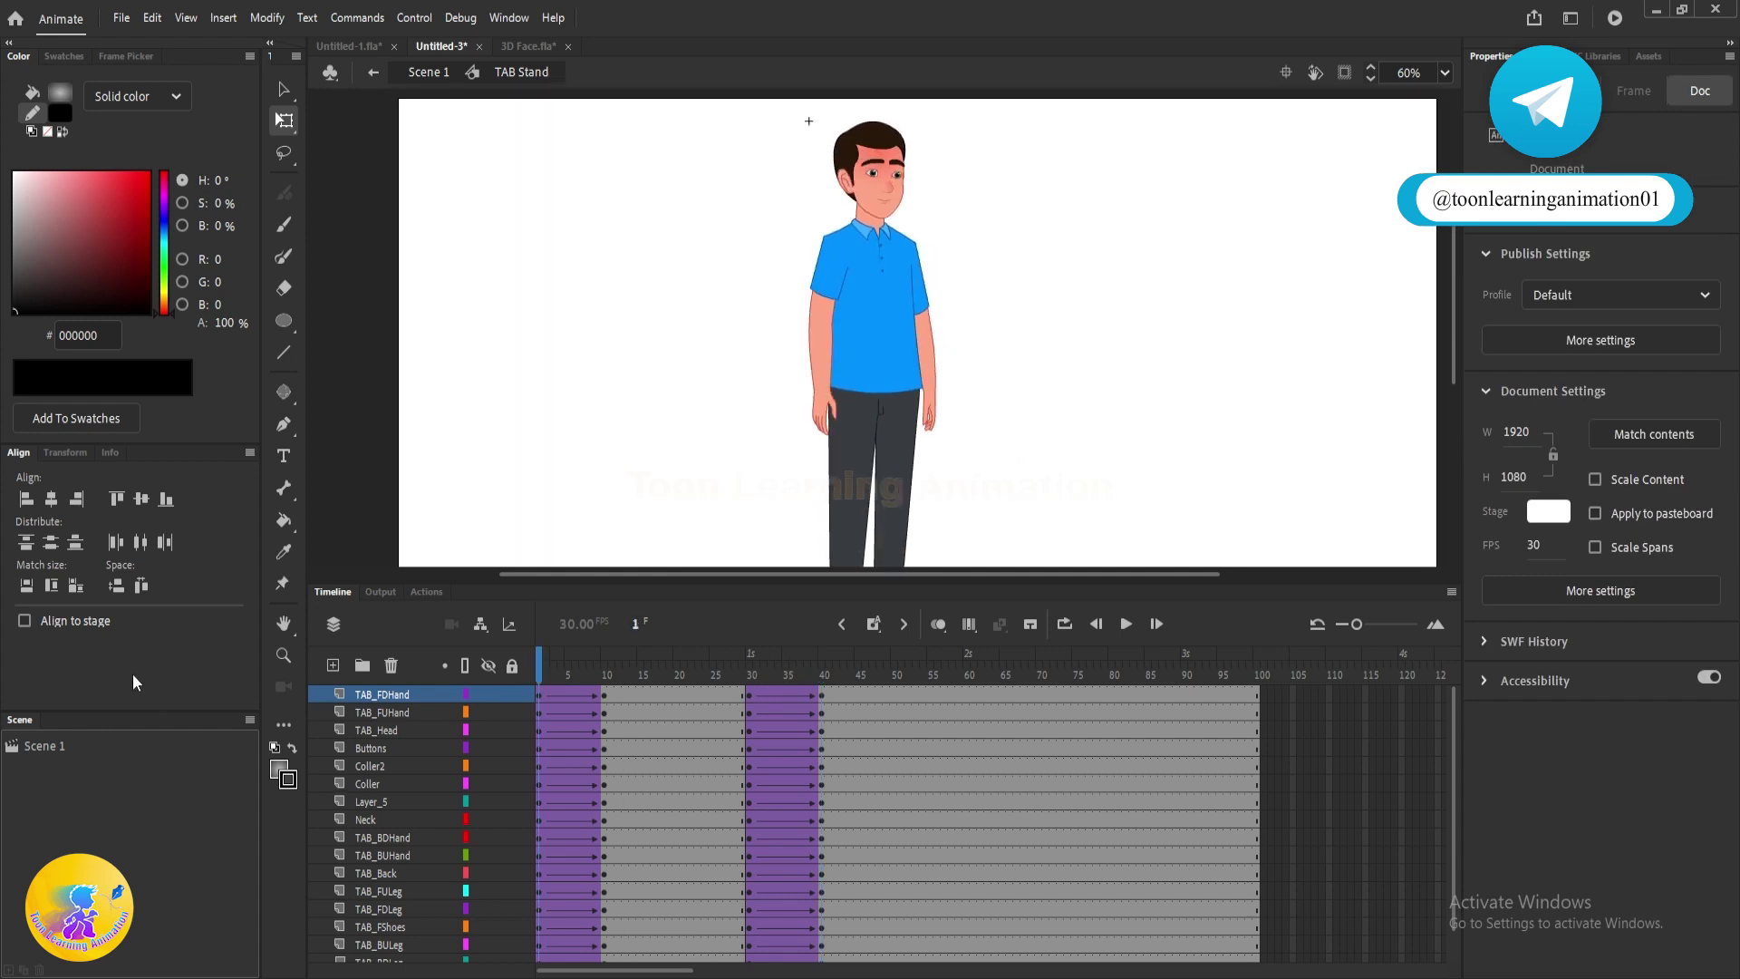
key(Return)
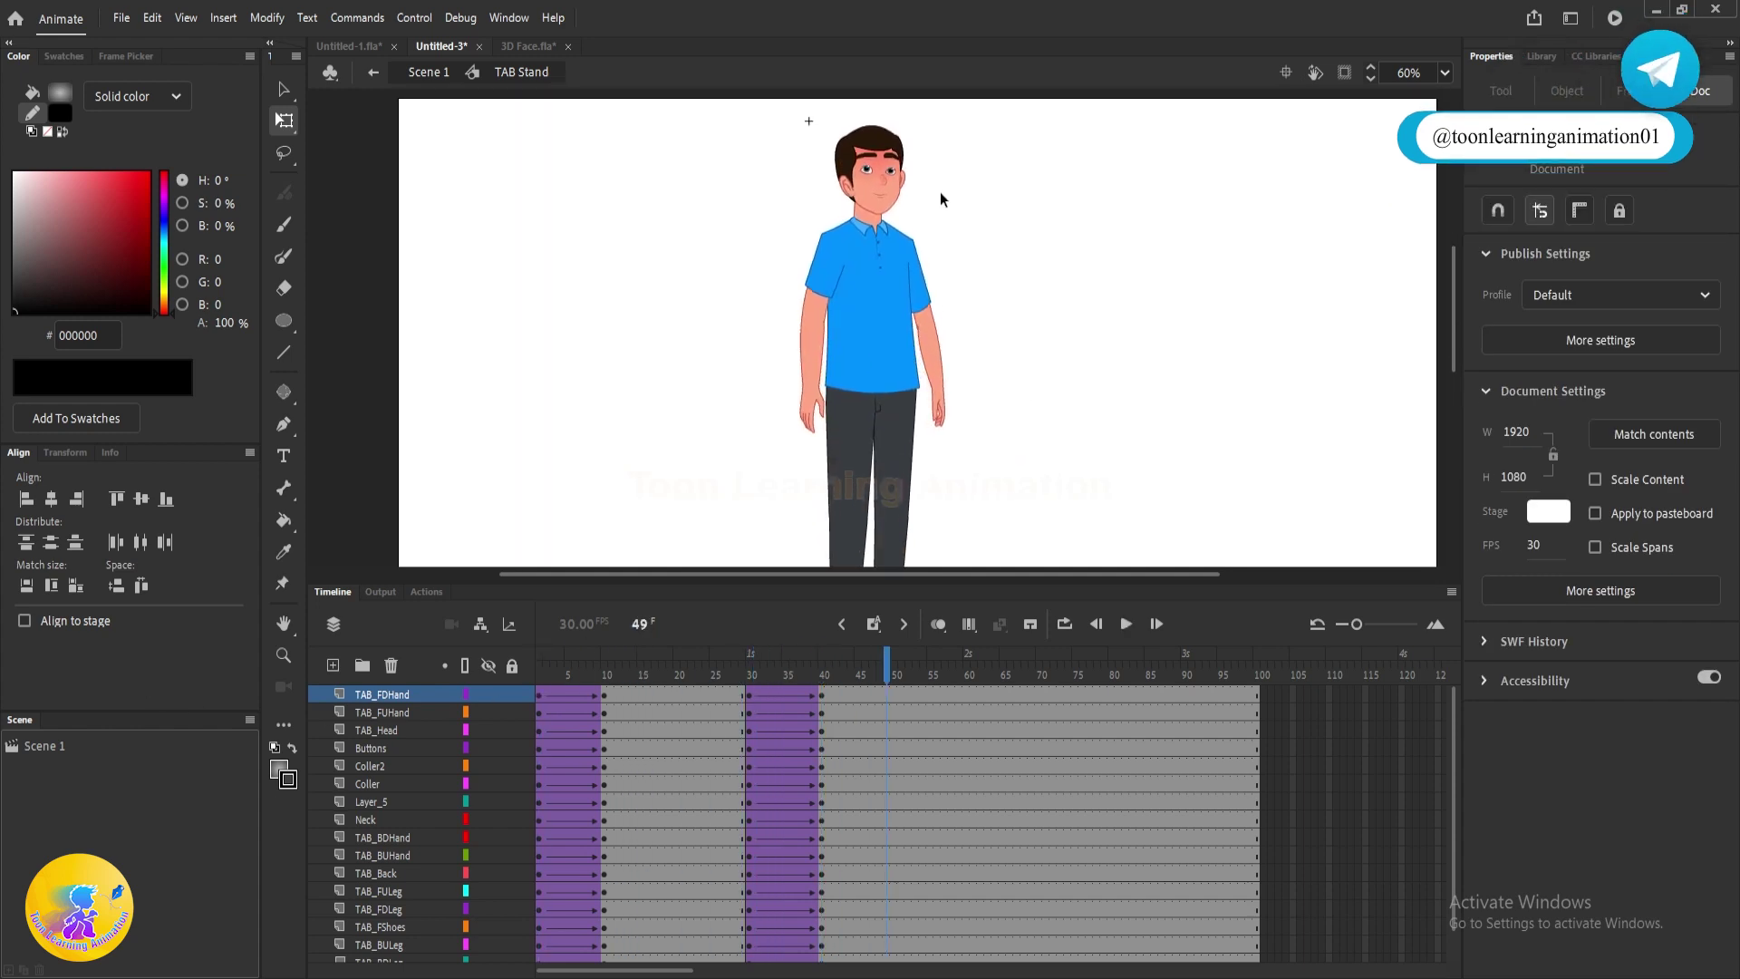
scroll(894, 148, up, 3)
key(Return)
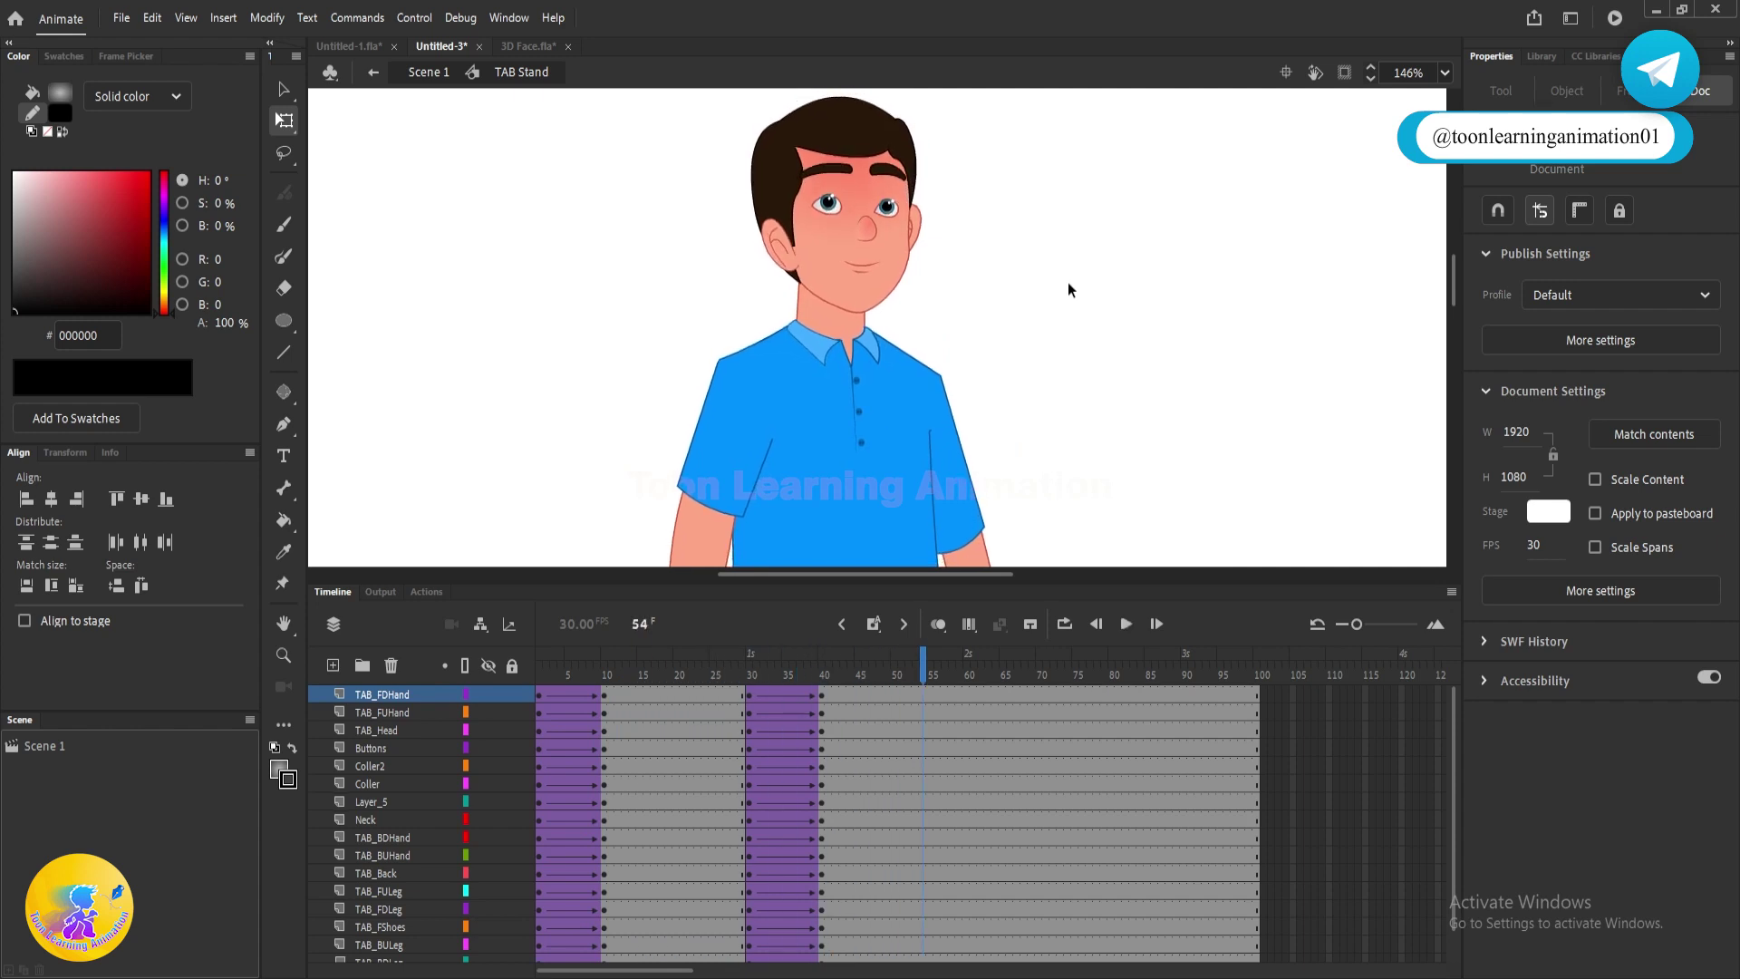
- Open the TAB Head symbol to check the start and end frames of the head's third movement
key(v)
mouse_move(943, 654)
mouse_down()
mouse_move(973, 650)
mouse_move(811, 654)
mouse_move(1040, 663)
mouse_move(948, 671)
mouse_up()
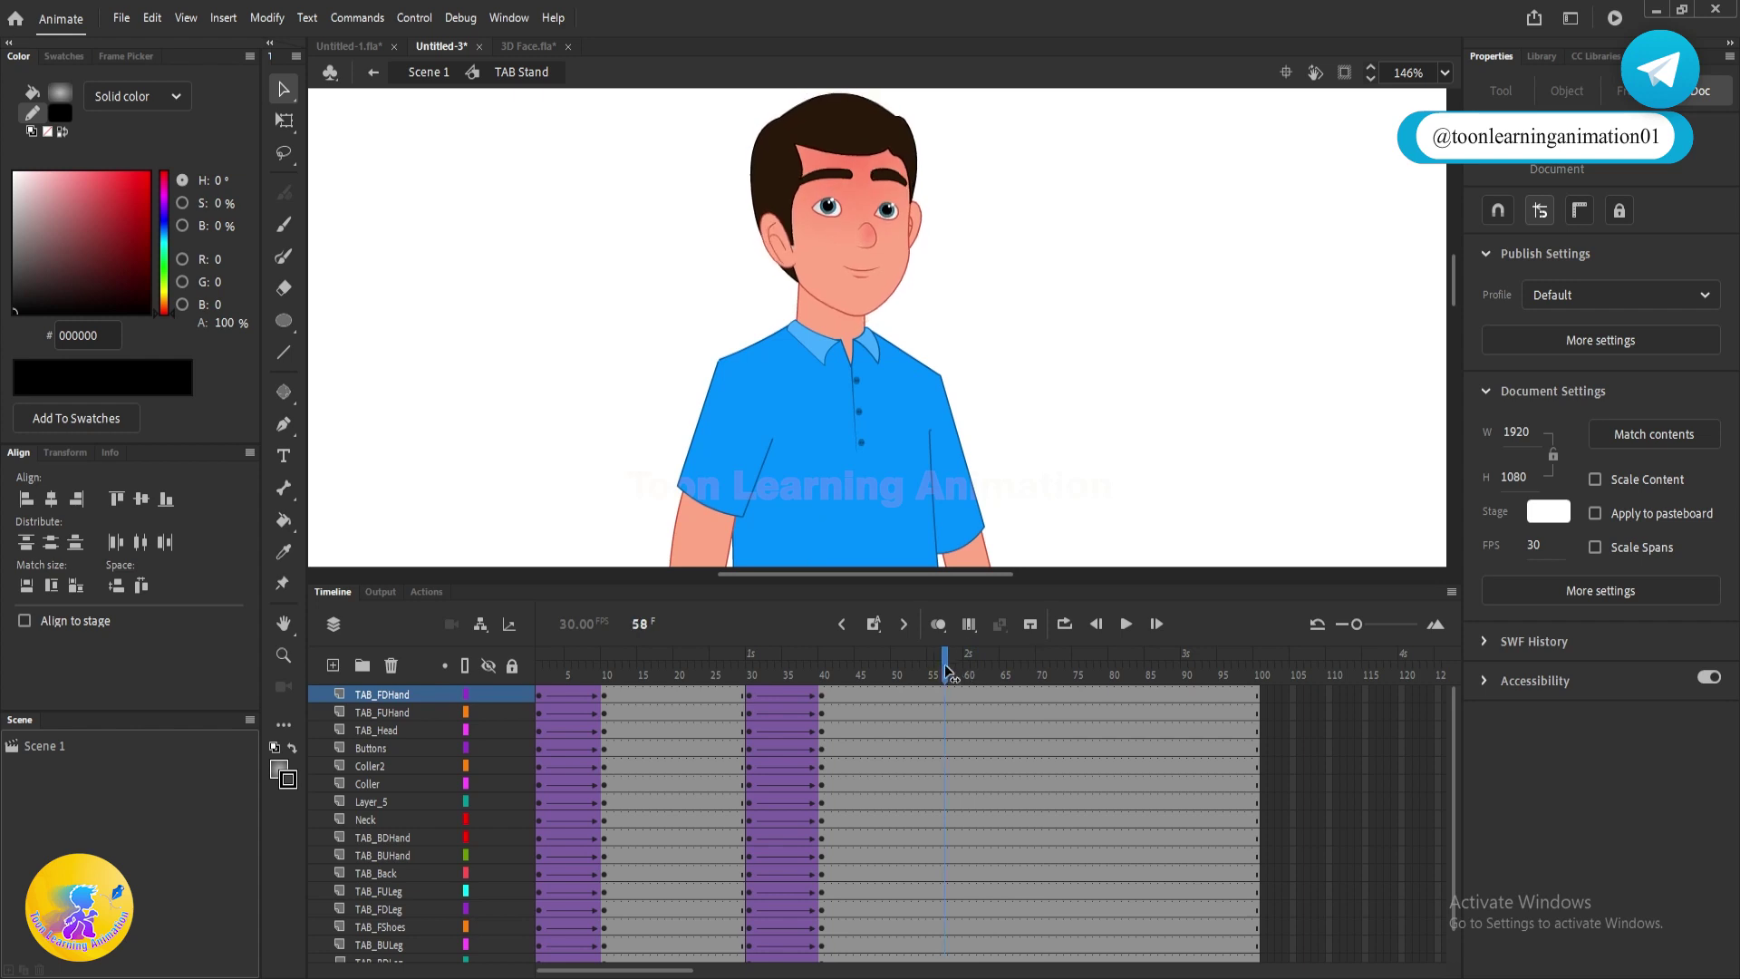
double_click(850, 183)
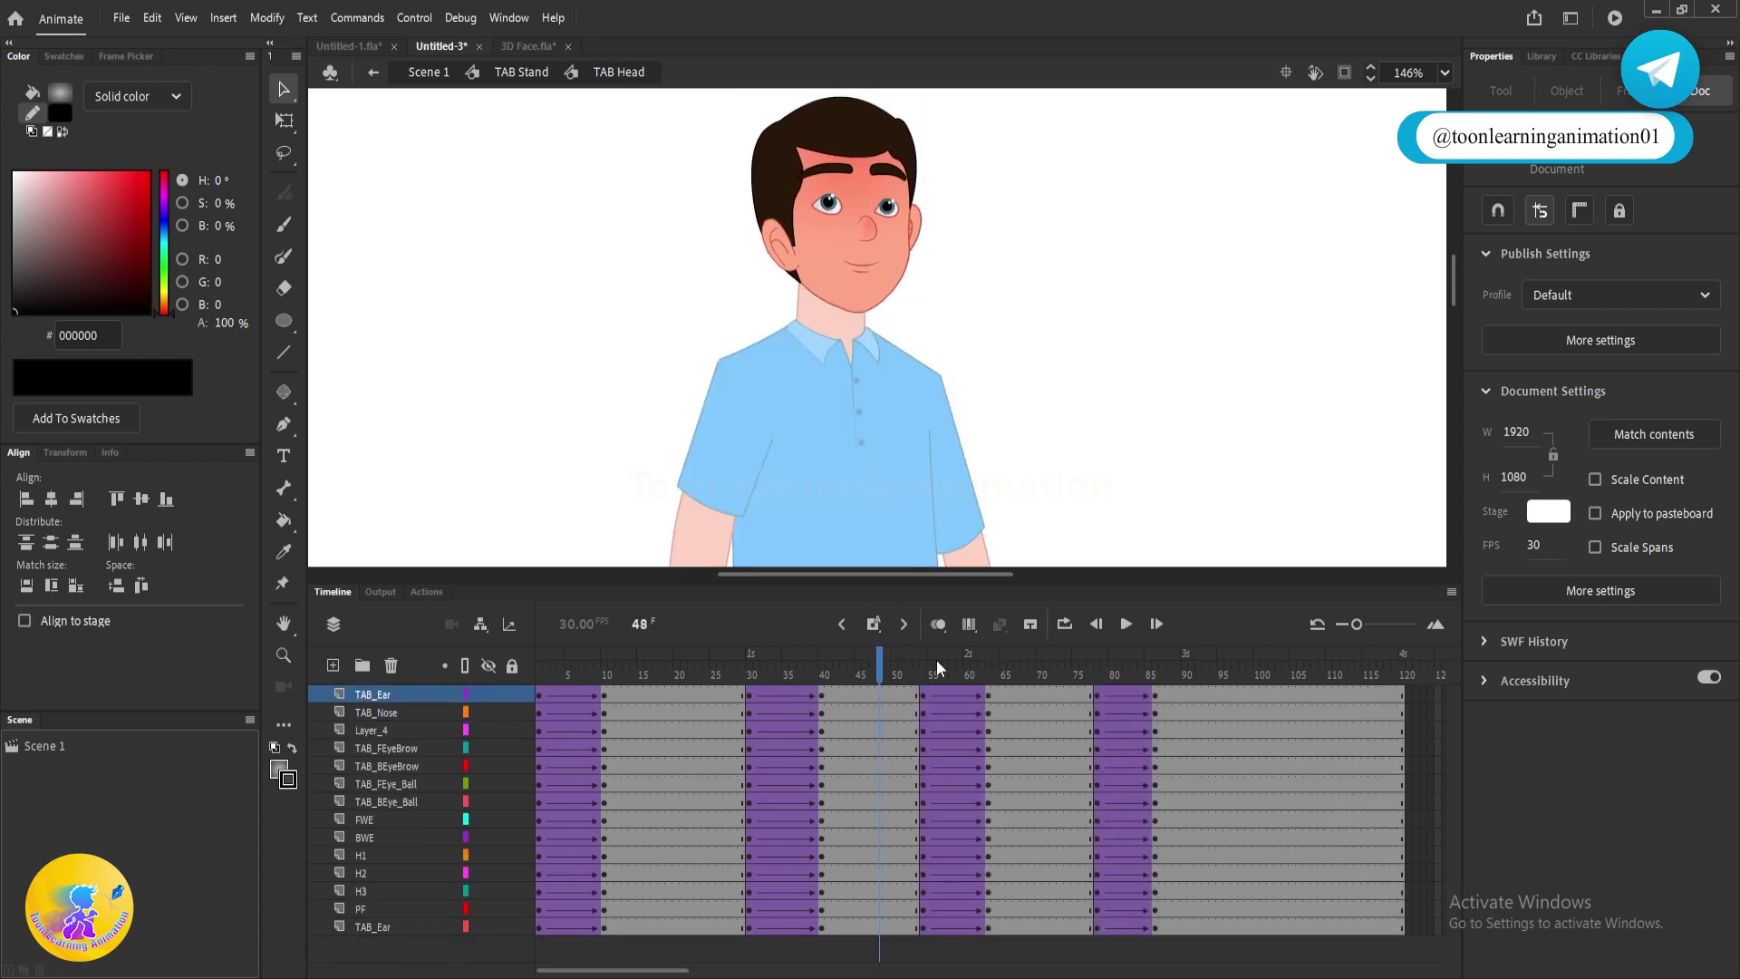
drag(931, 671, 926, 675)
click(989, 676)
double_click(1129, 375)
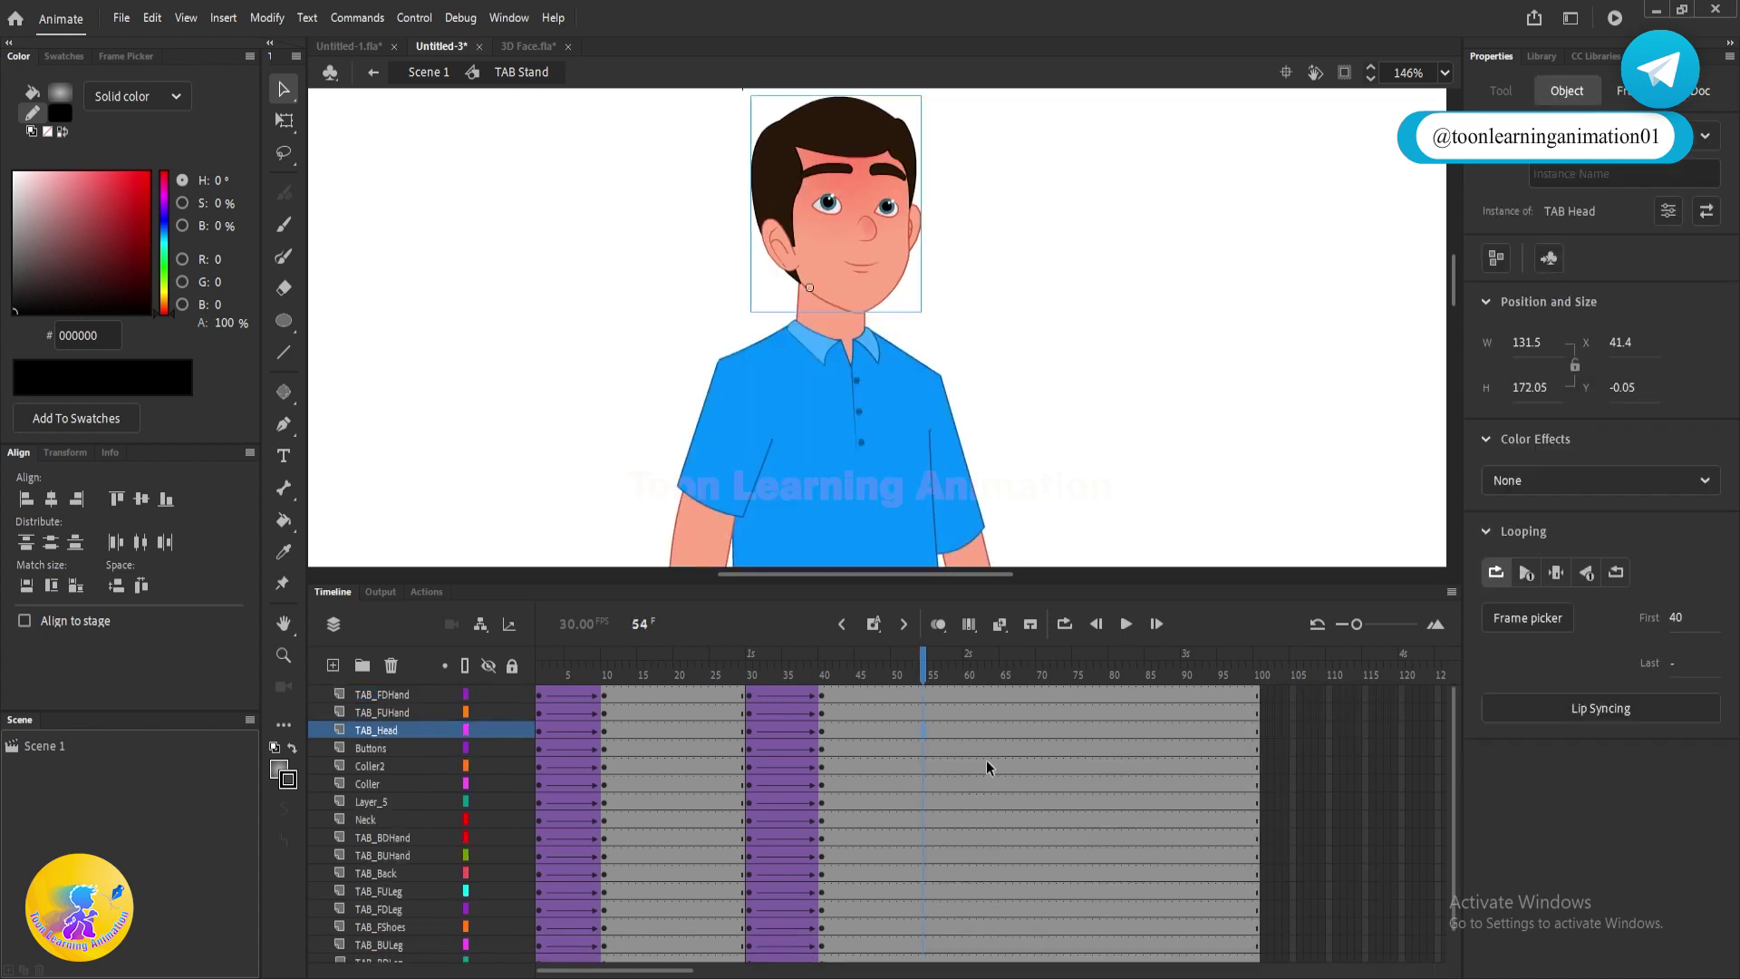
- Insert keyframes at frames 54 and 63 on all body part layers
click(929, 669)
key(F6)
click(981, 671)
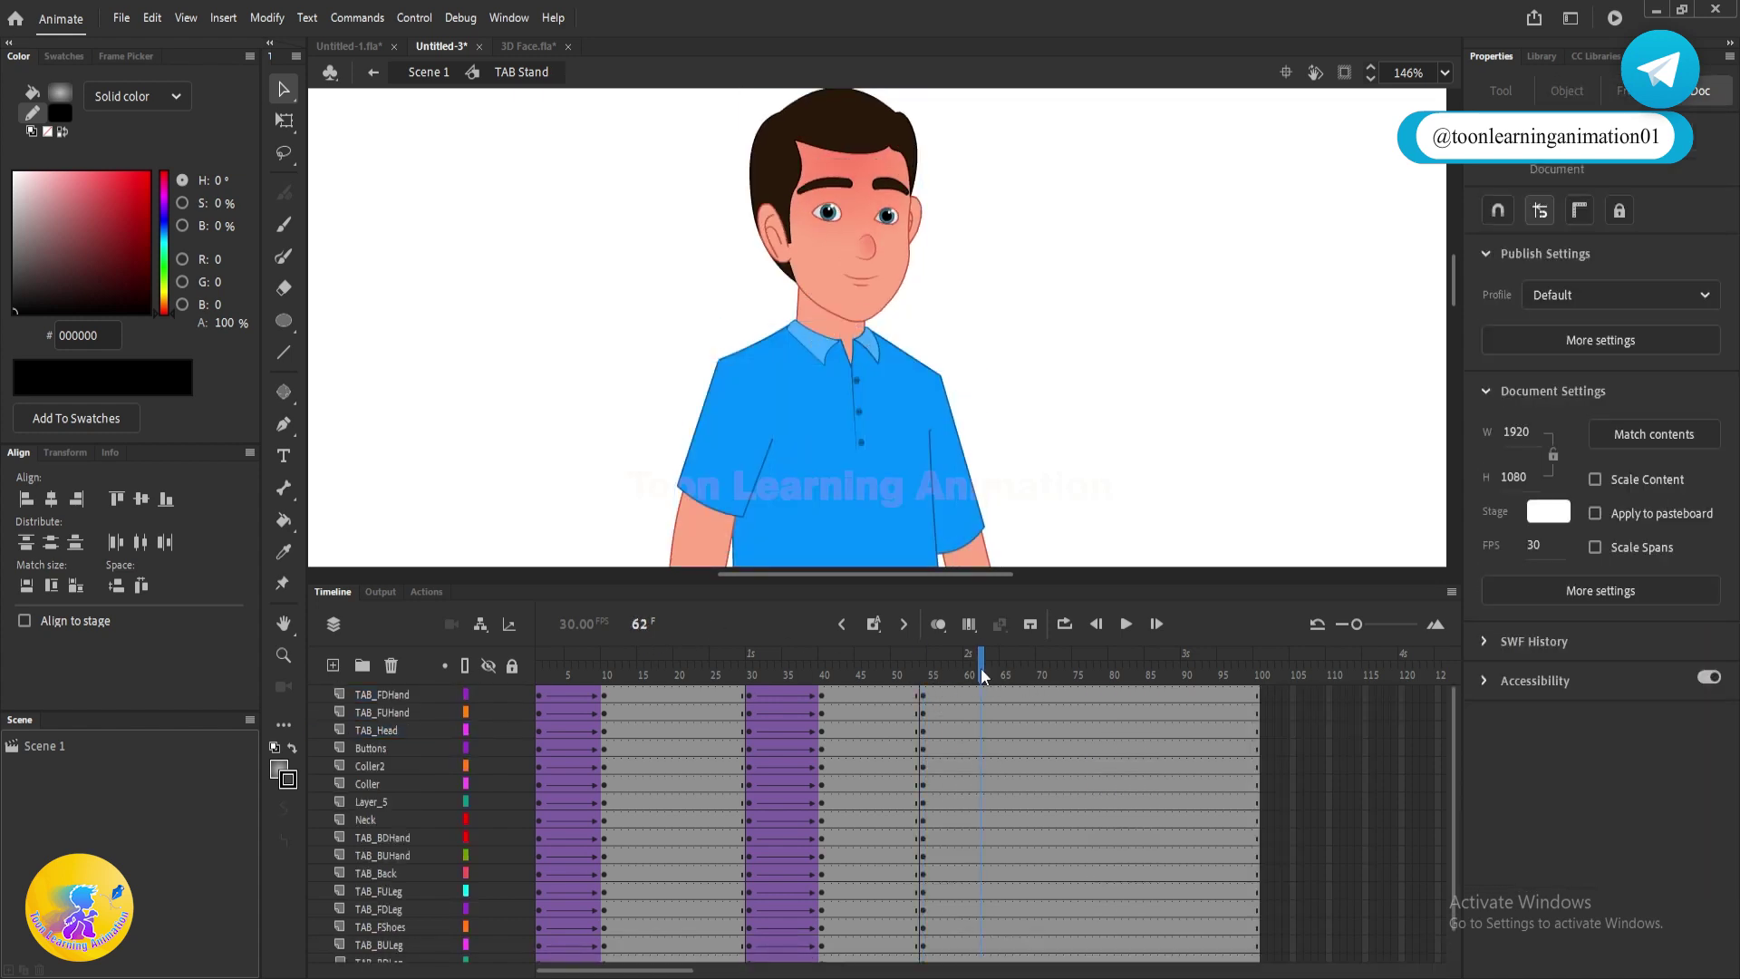
click(986, 670)
key(F6)
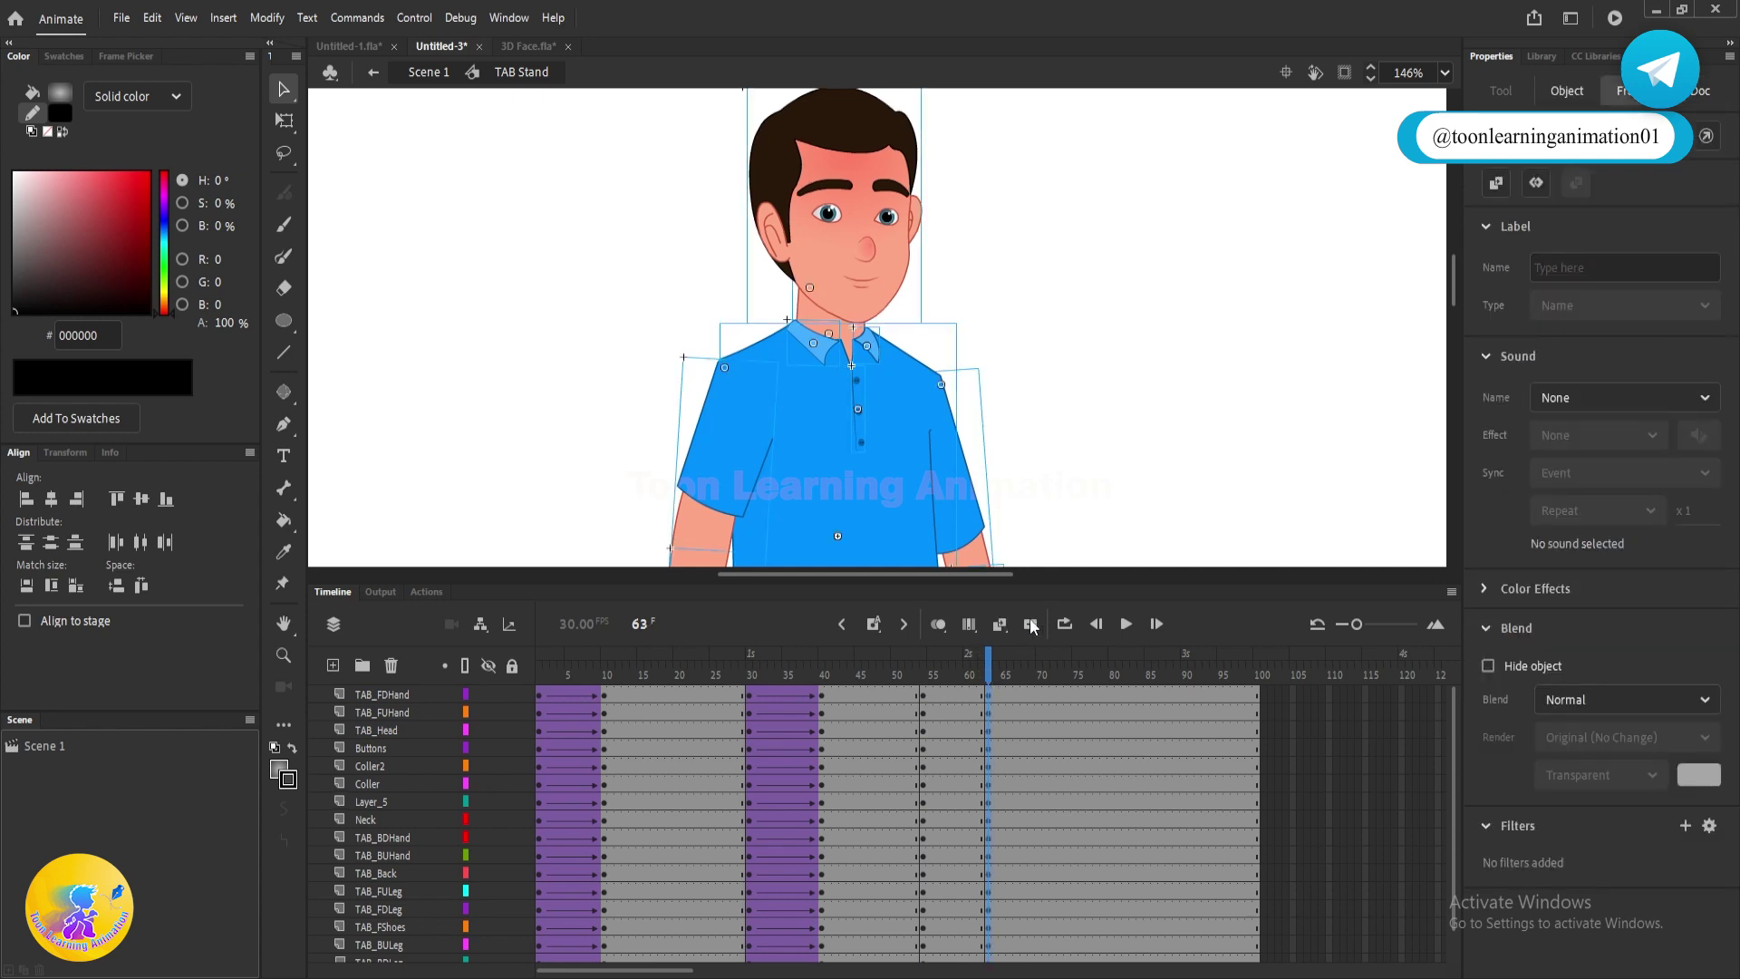
- Copy the starting pose keyframes of all layers from frame 1 to frame 63 and remove the classic tween after frame 63
drag(1121, 441, 1130, 391)
key(q)
scroll(1030, 382, down, 2)
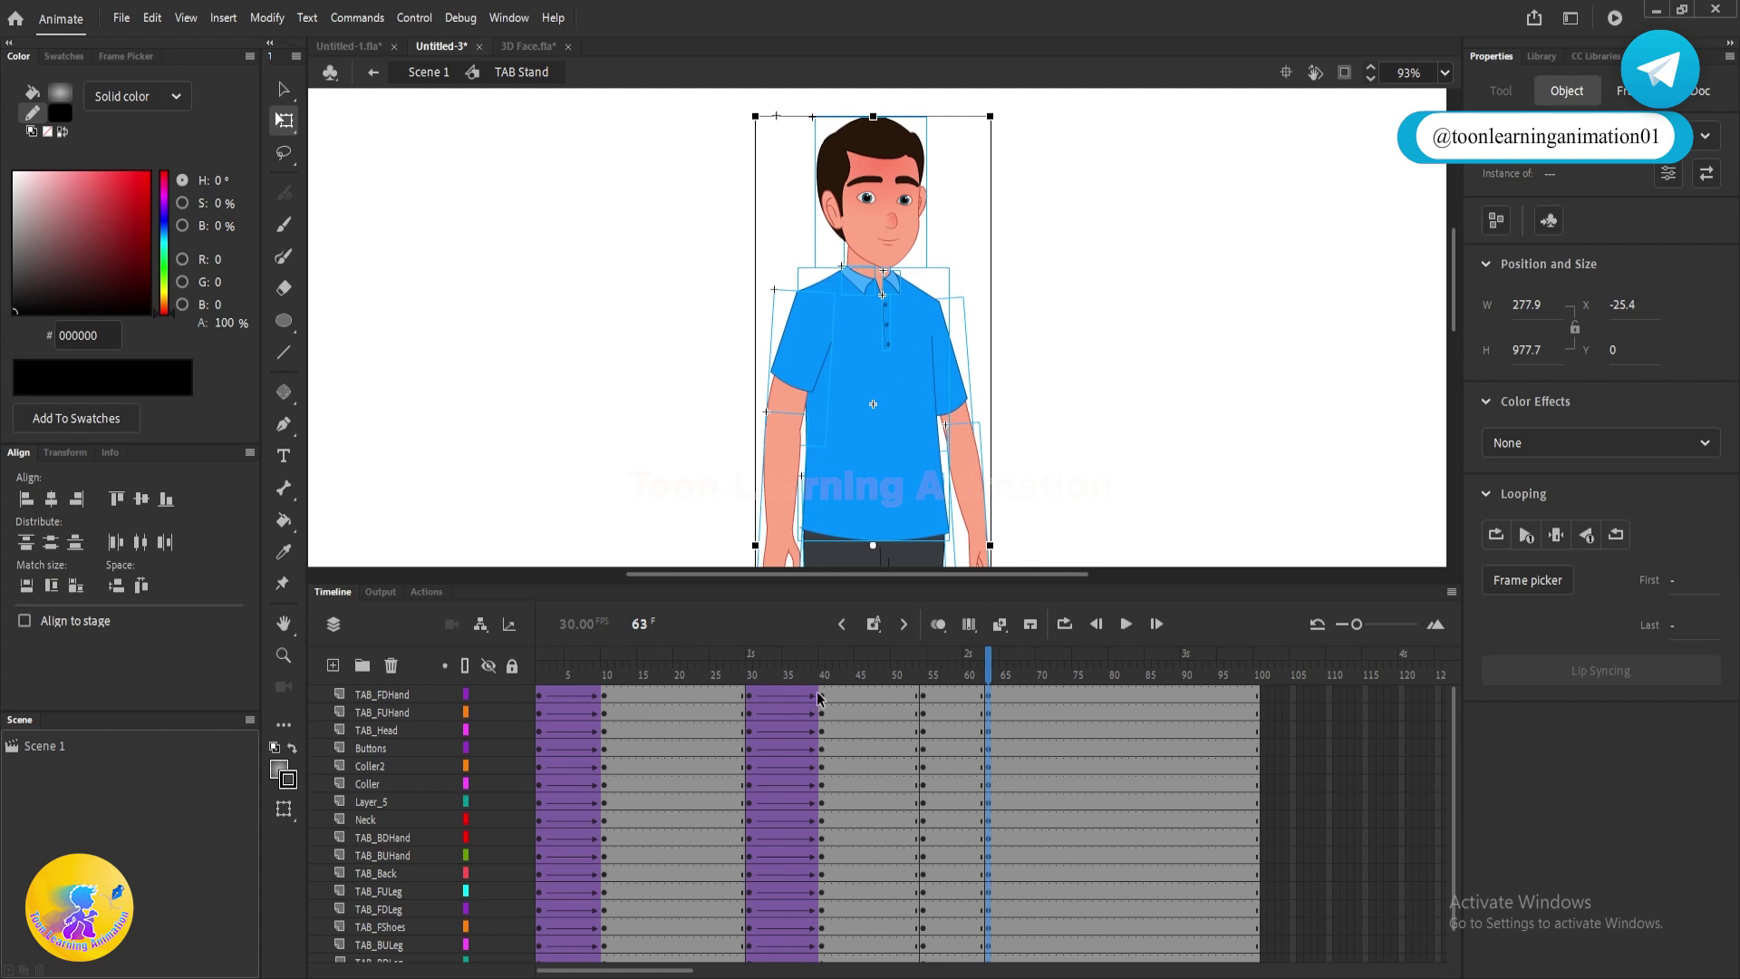
drag(546, 678, 990, 954)
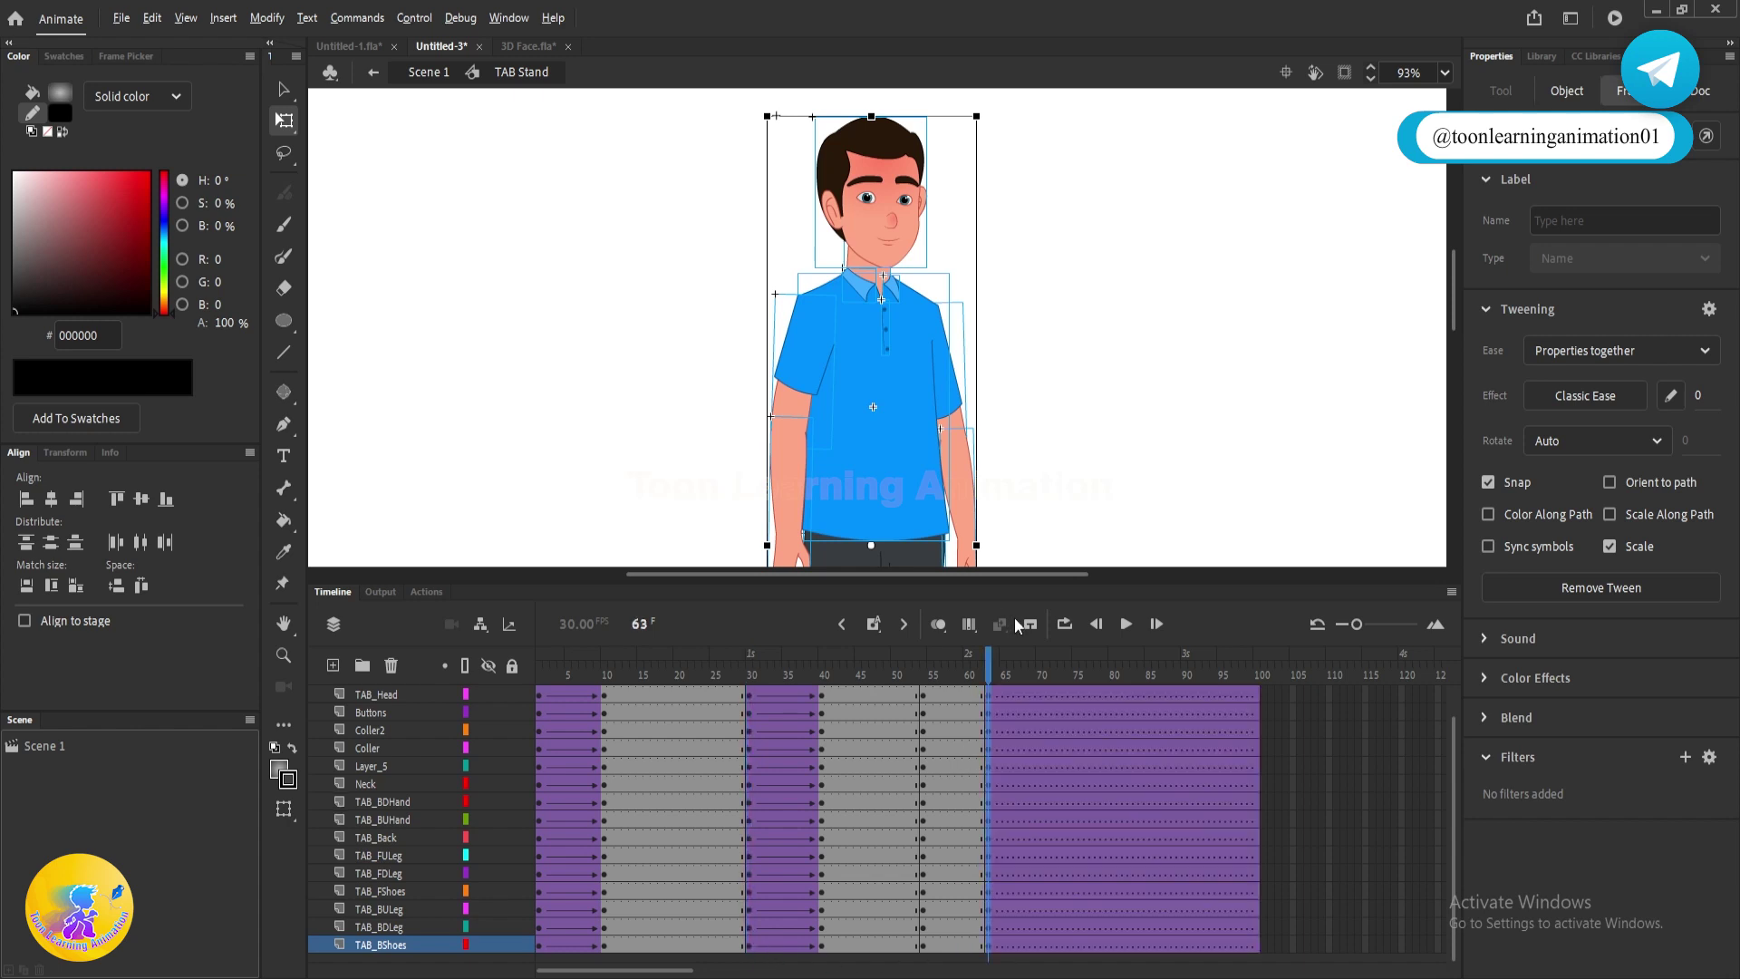
right_click(988, 699)
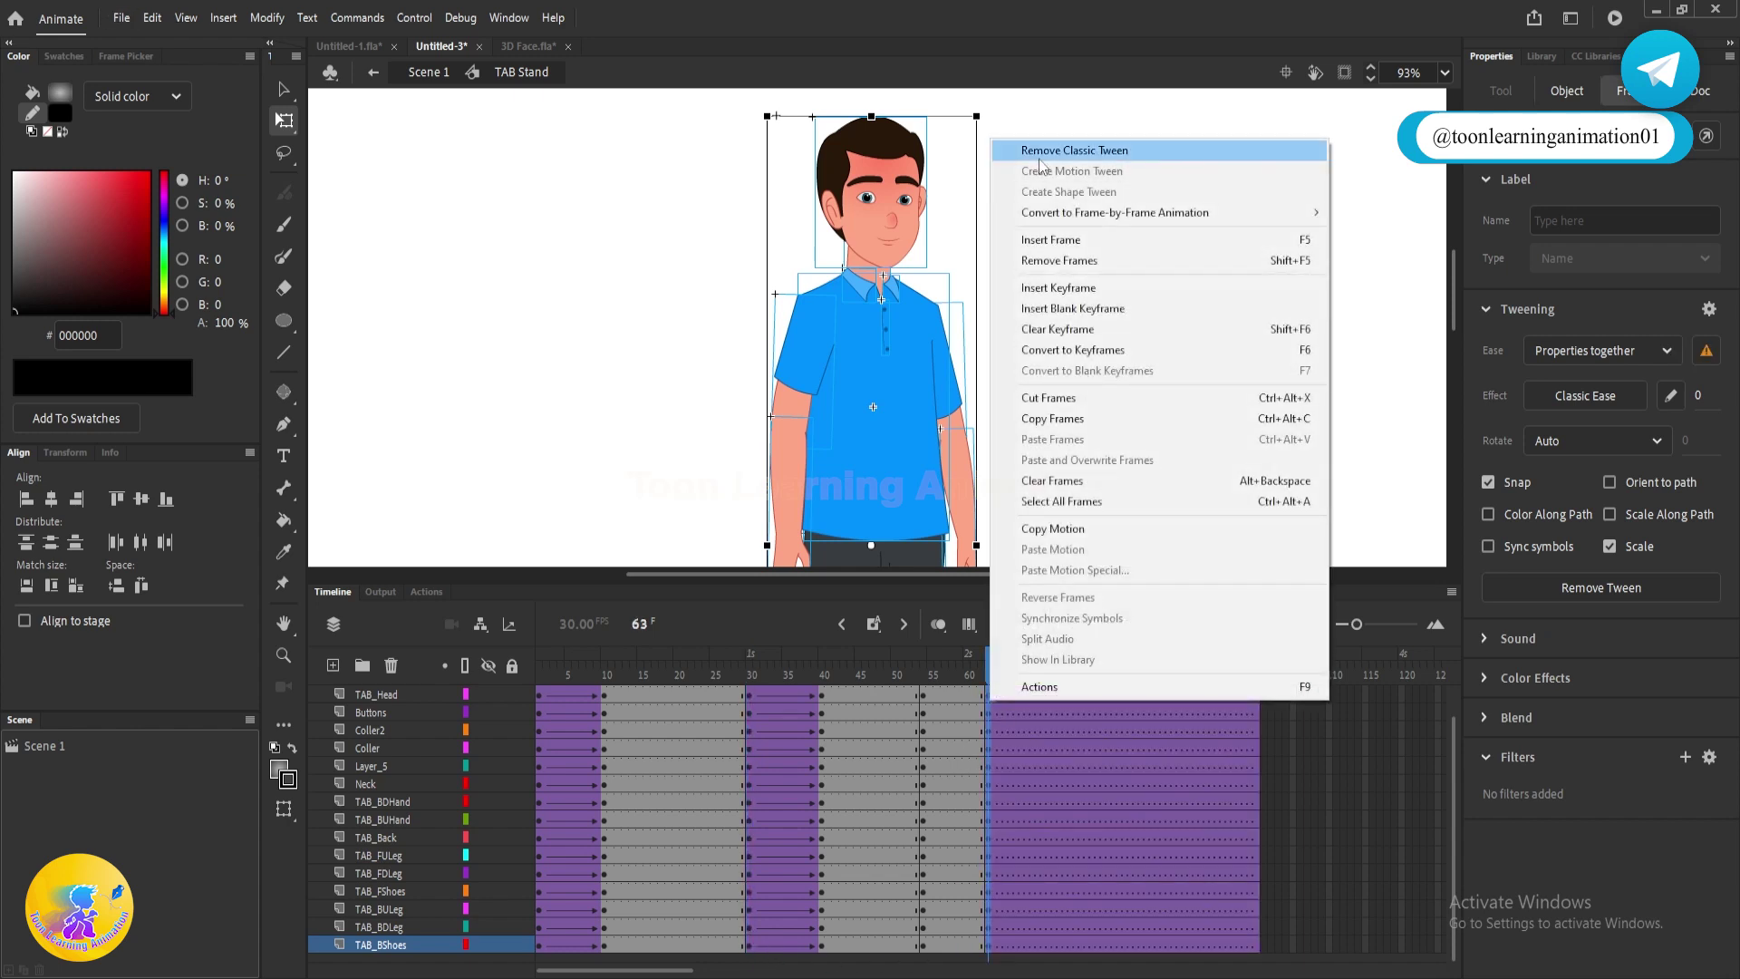
click(1075, 150)
- Create classic tweens between frames 54 and 63 on all body part layers
drag(985, 714, 945, 716)
scroll(957, 853, up, 1)
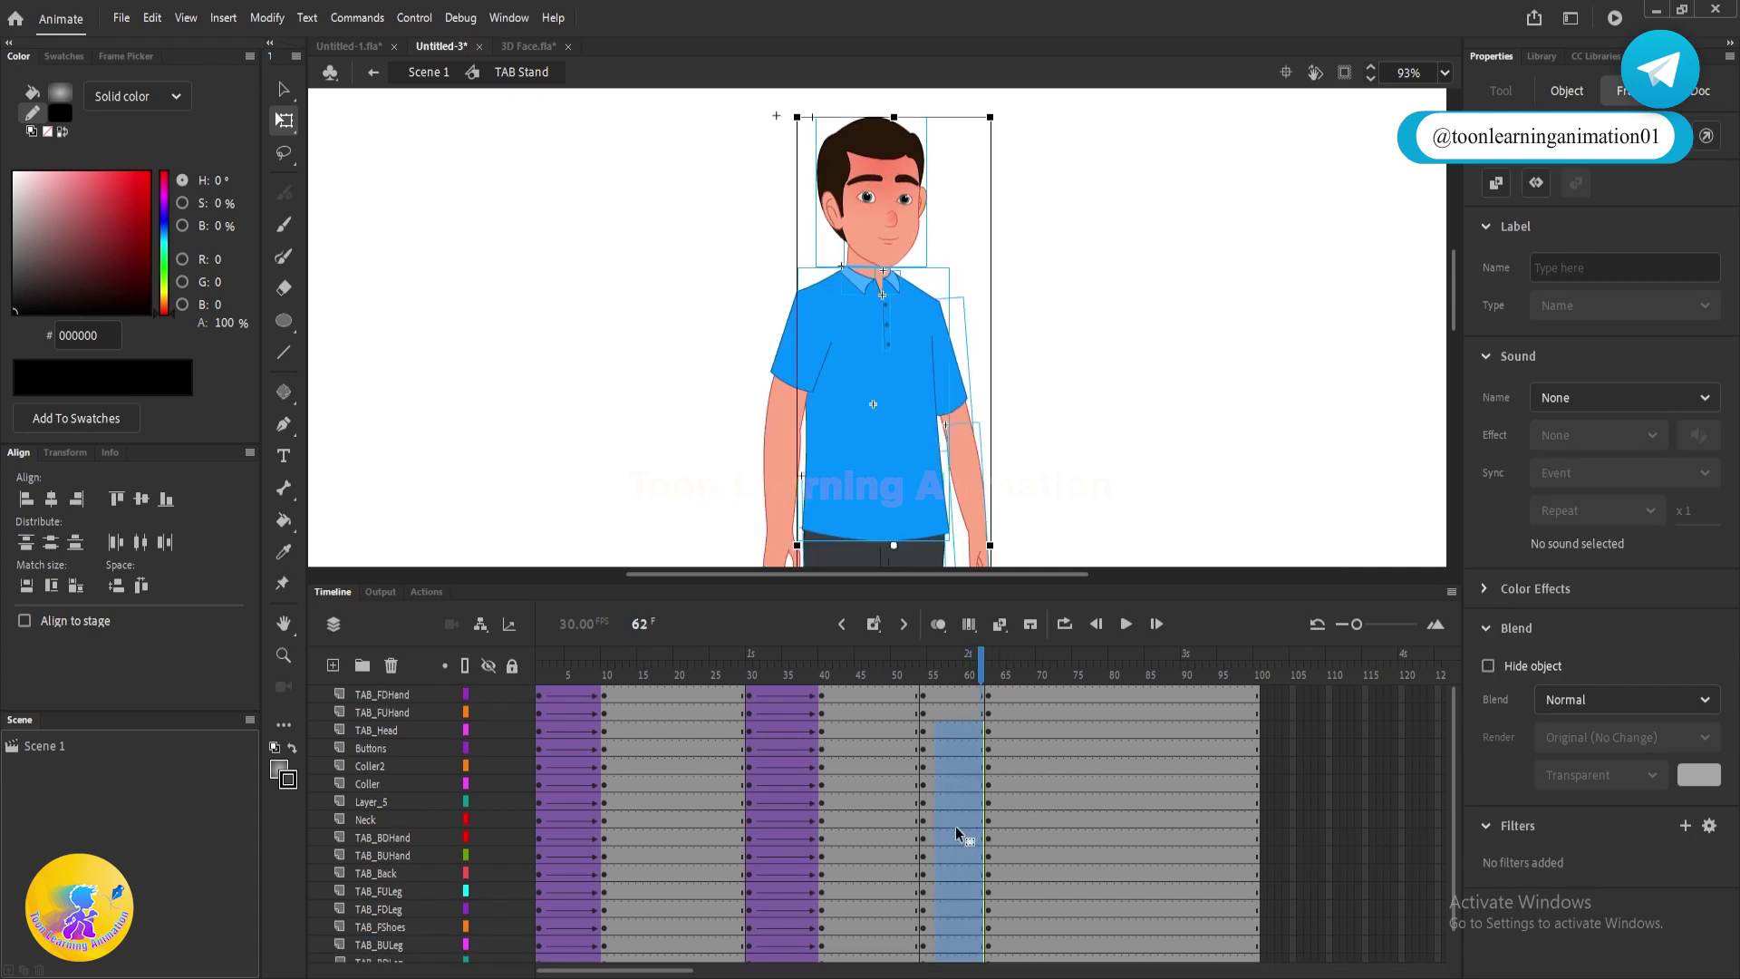
click(960, 713)
right_click(941, 707)
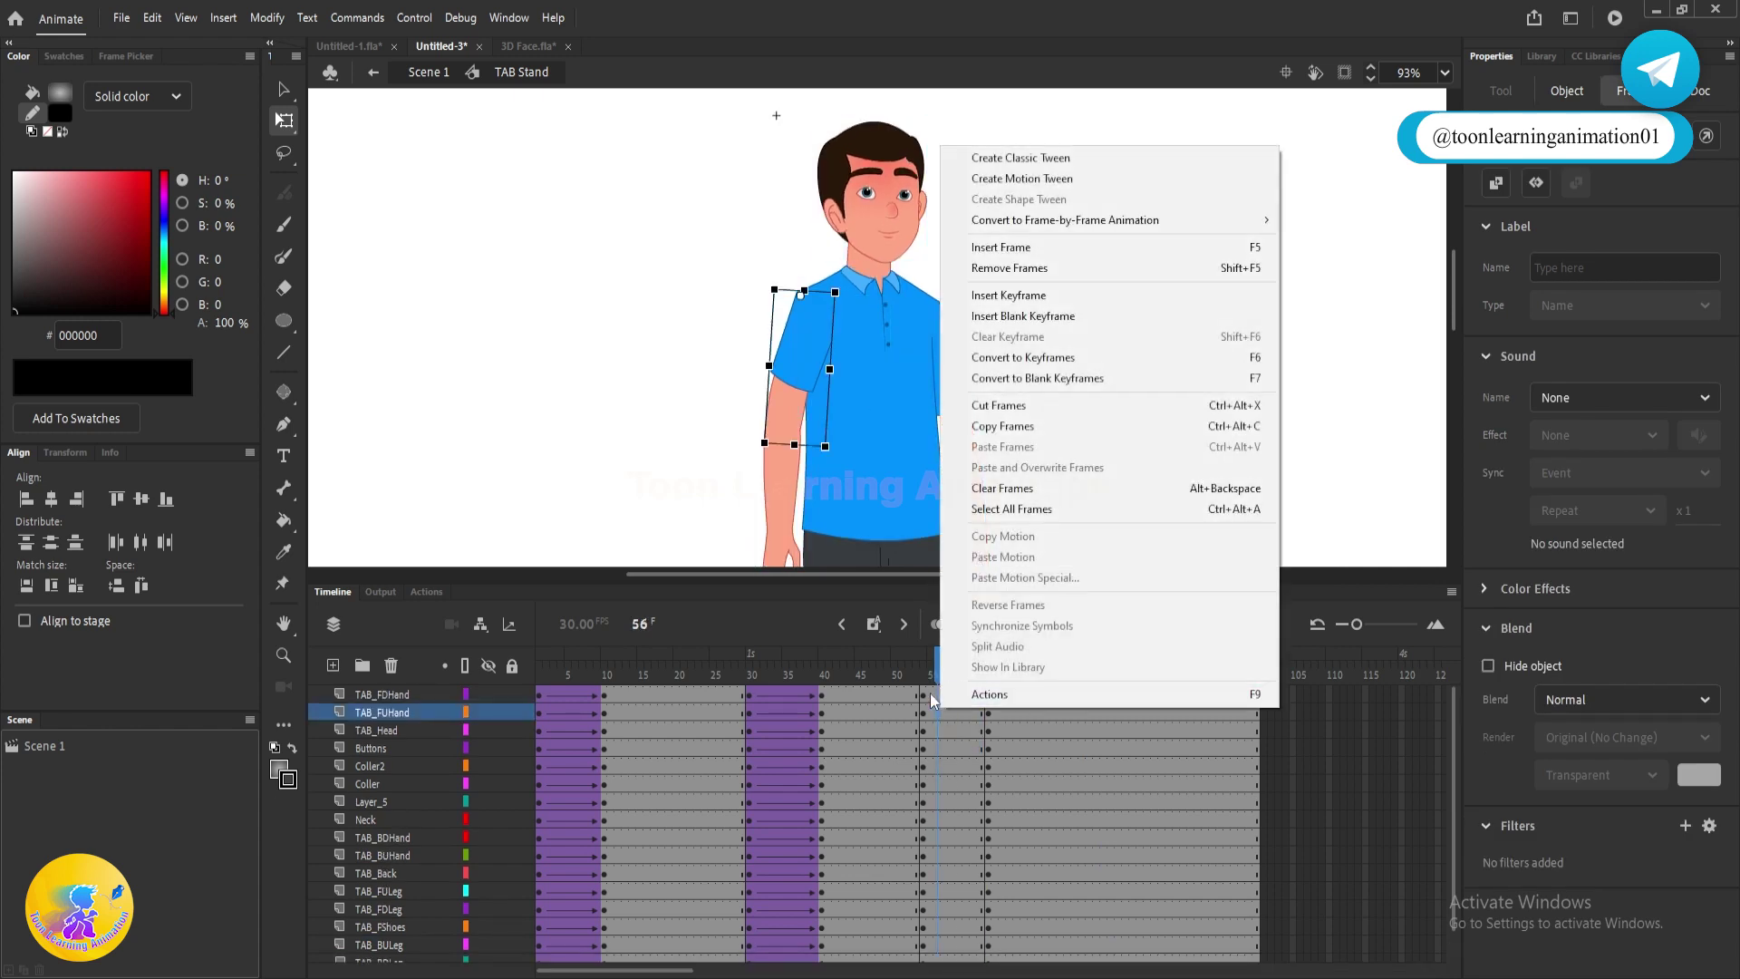
drag(930, 694, 981, 970)
click(970, 944)
scroll(970, 816, up, 1)
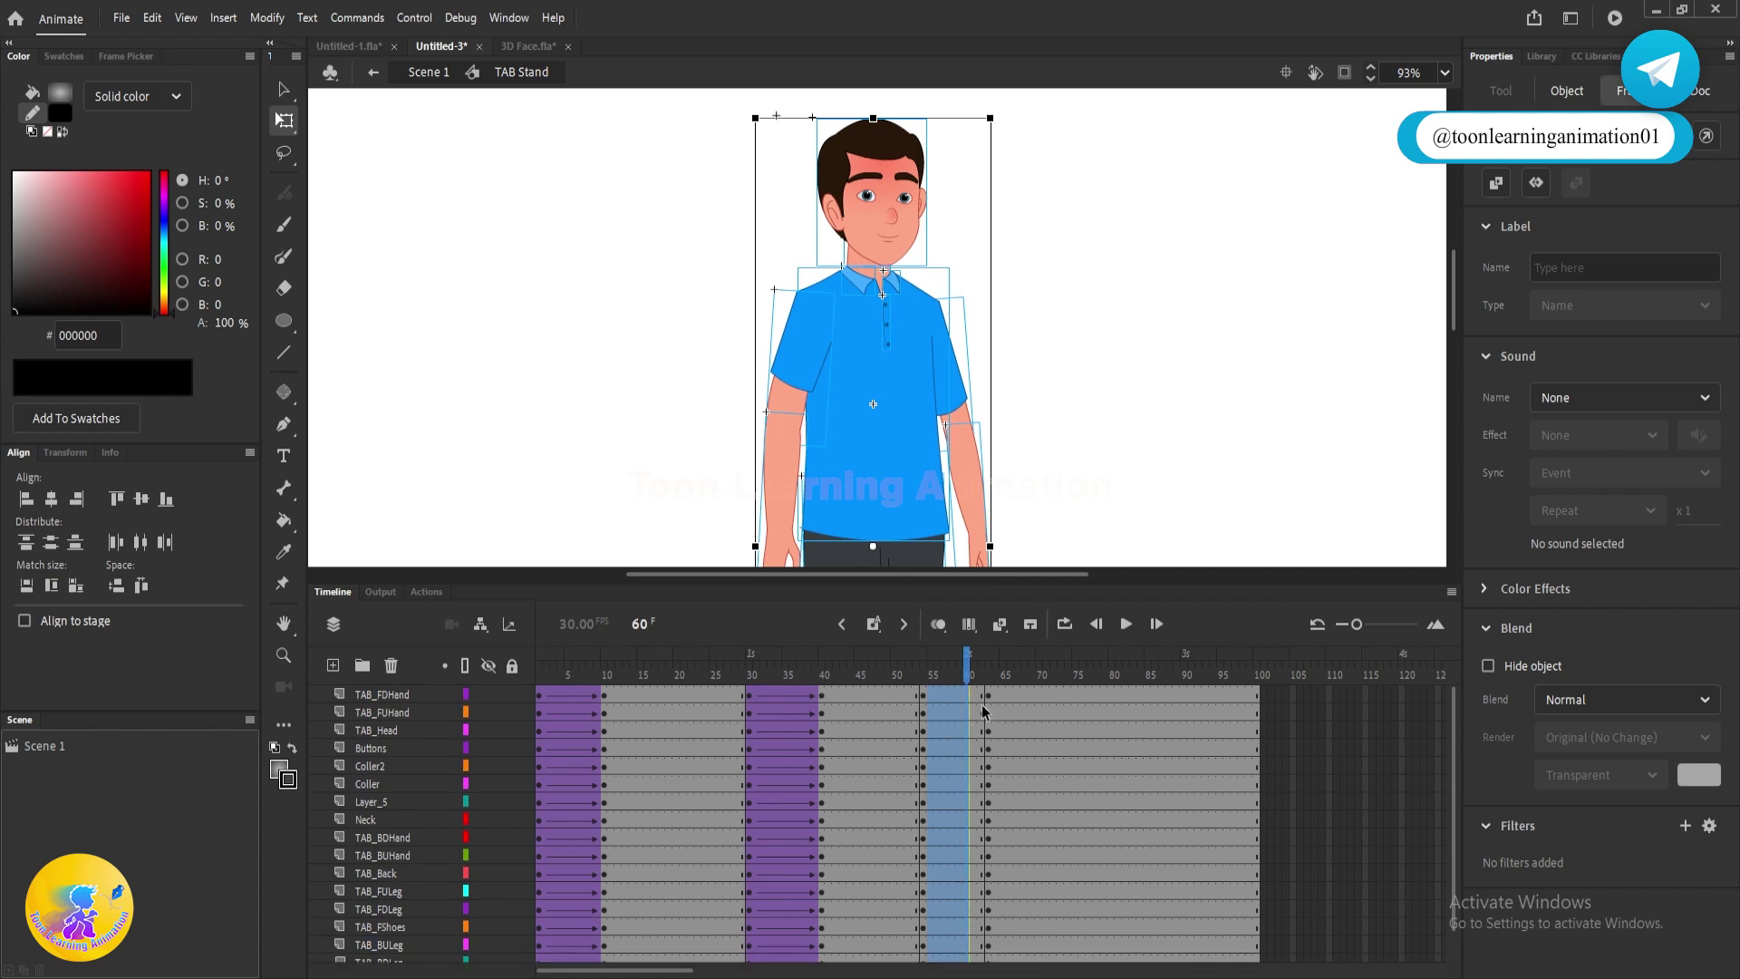
click(988, 712)
drag(938, 696, 982, 947)
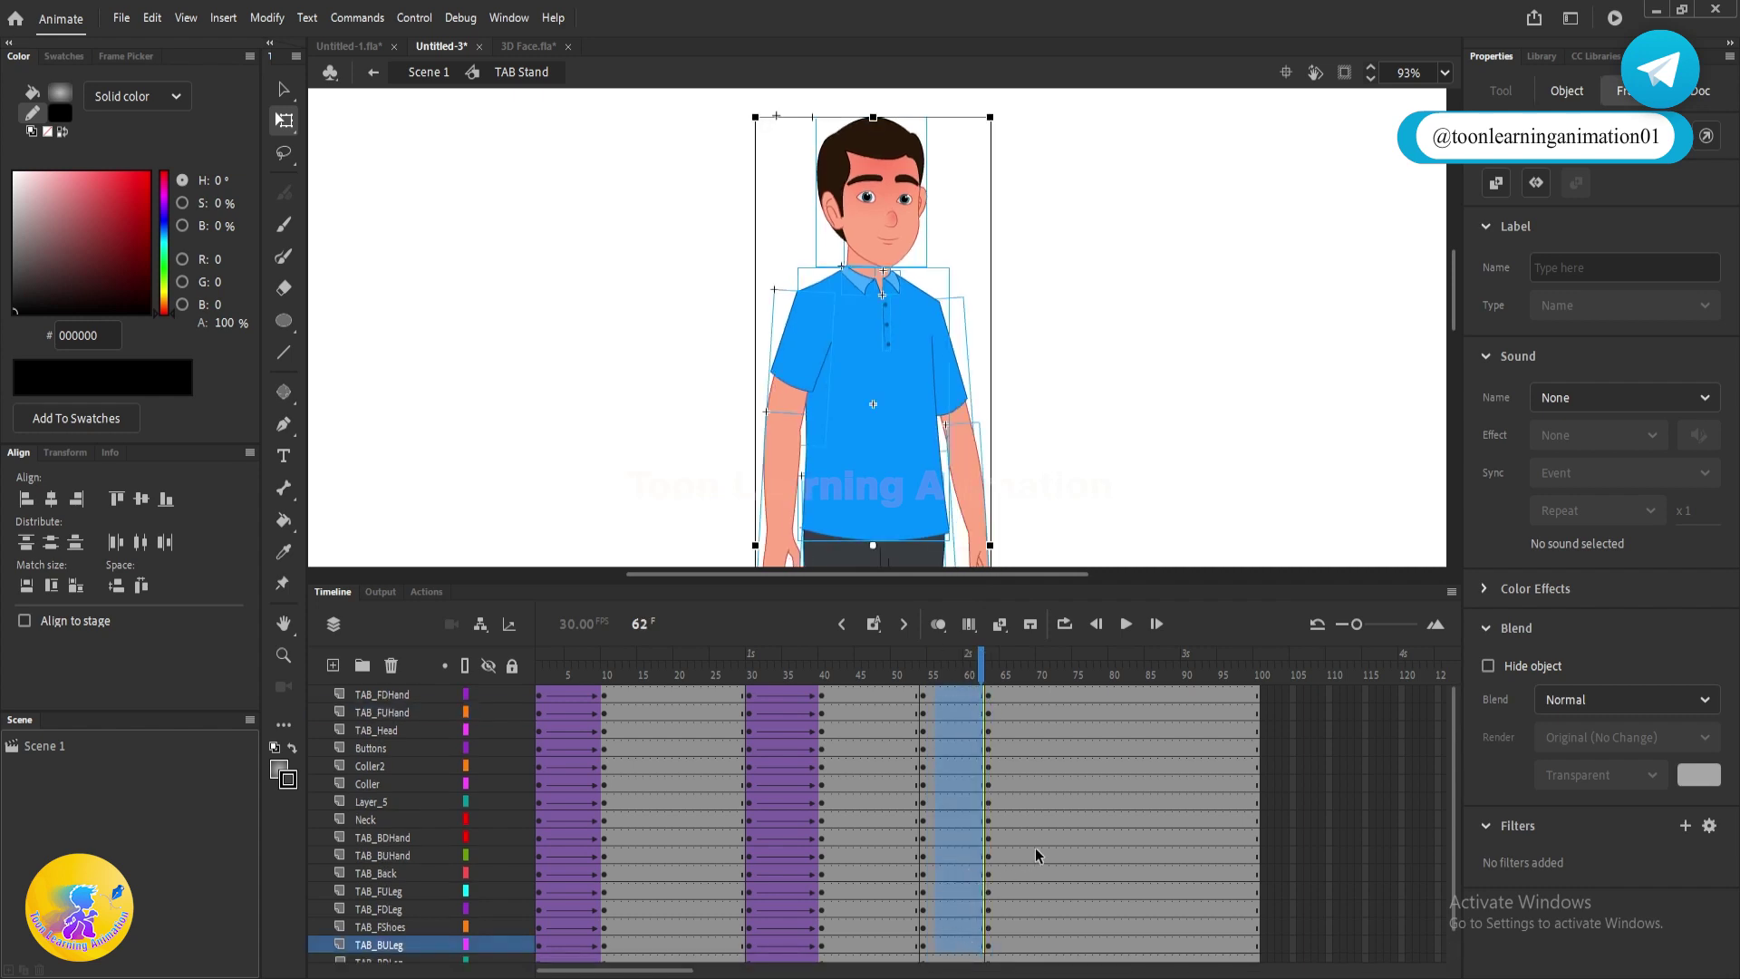
click(959, 678)
click(943, 676)
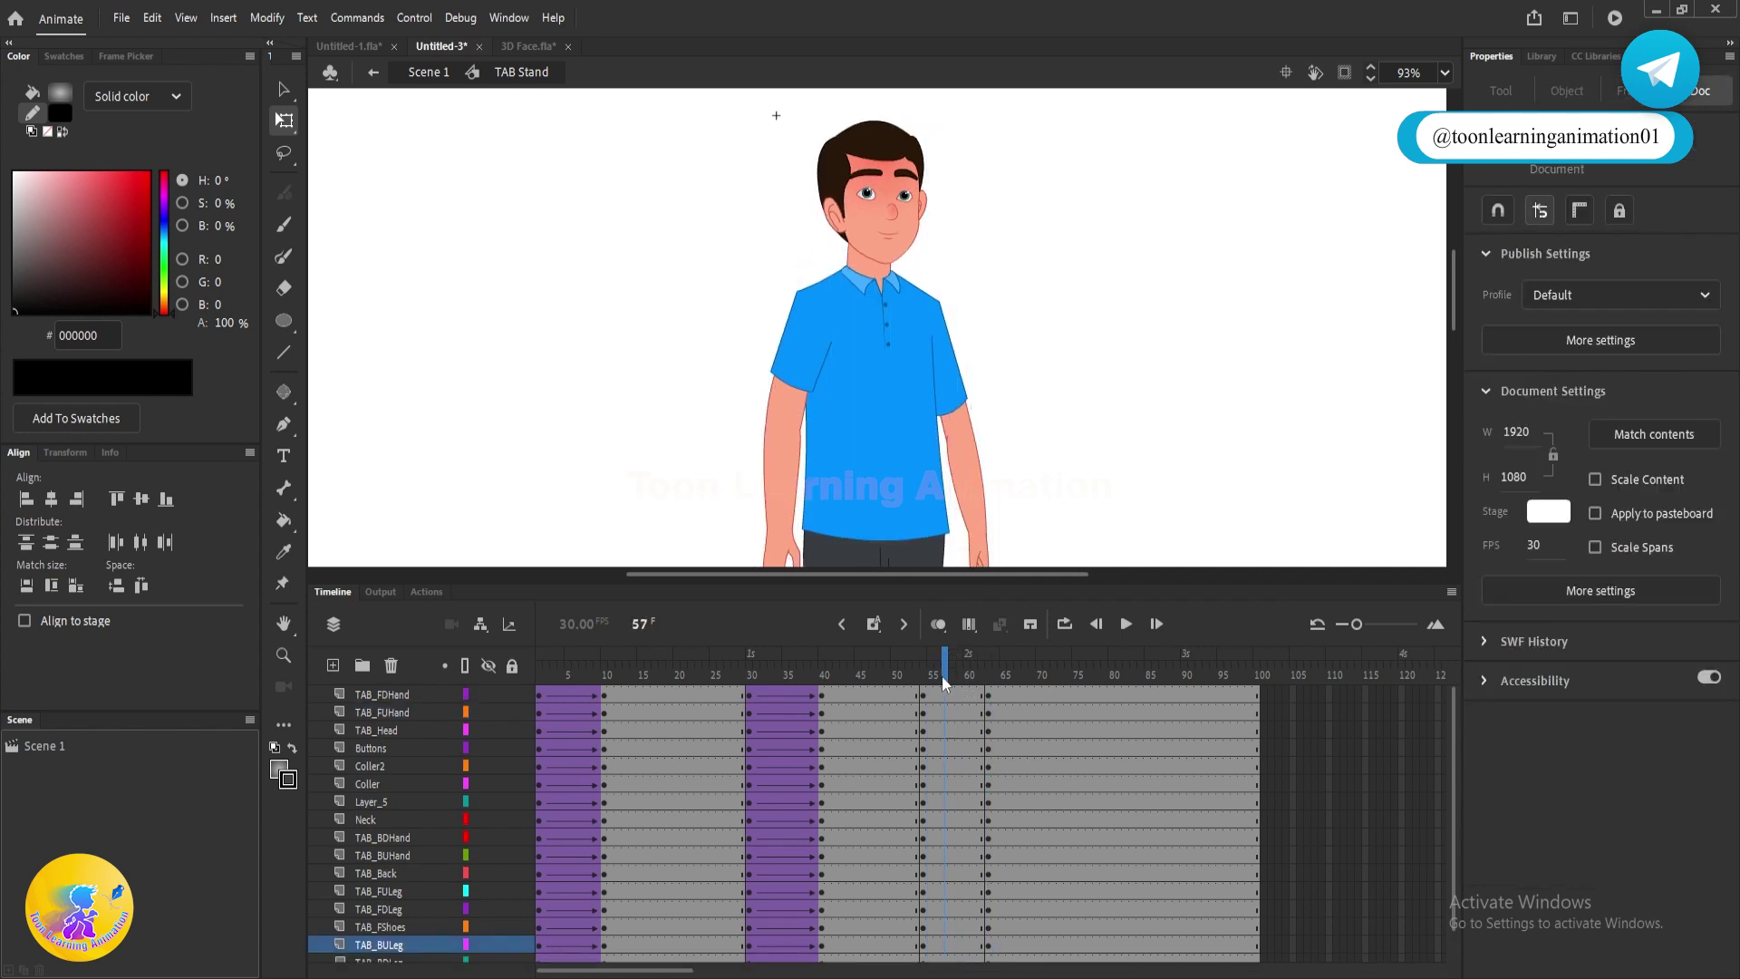
click(943, 697)
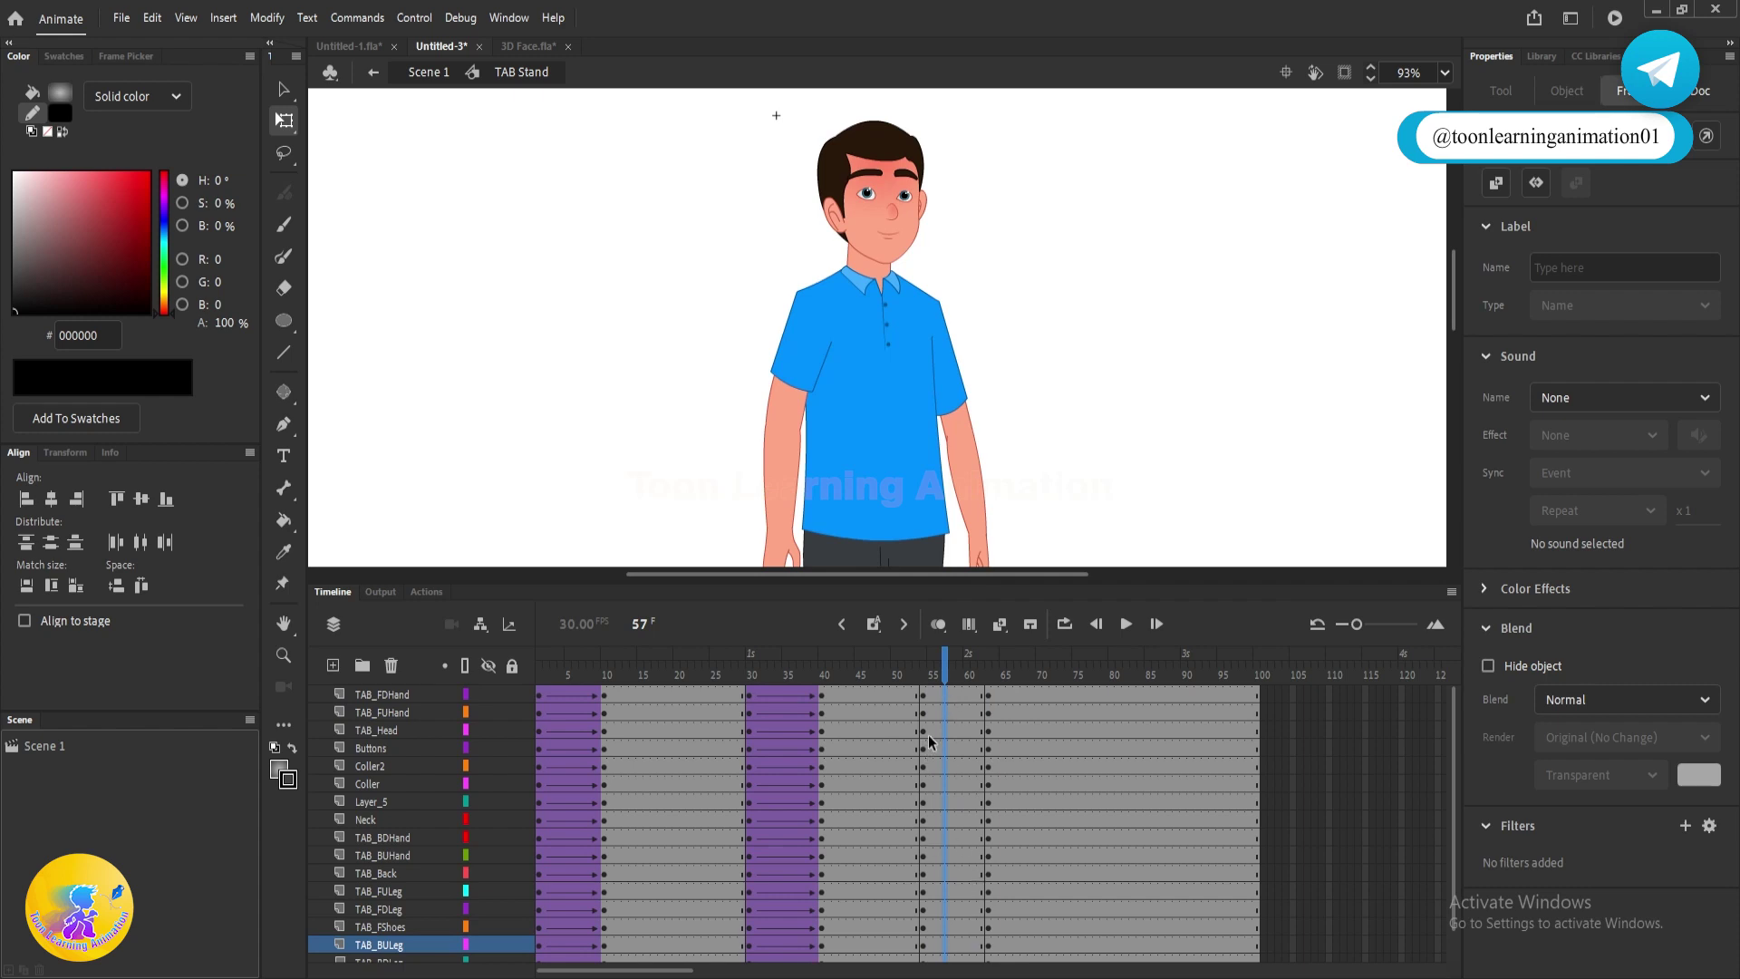
right_click(945, 708)
click(1042, 156)
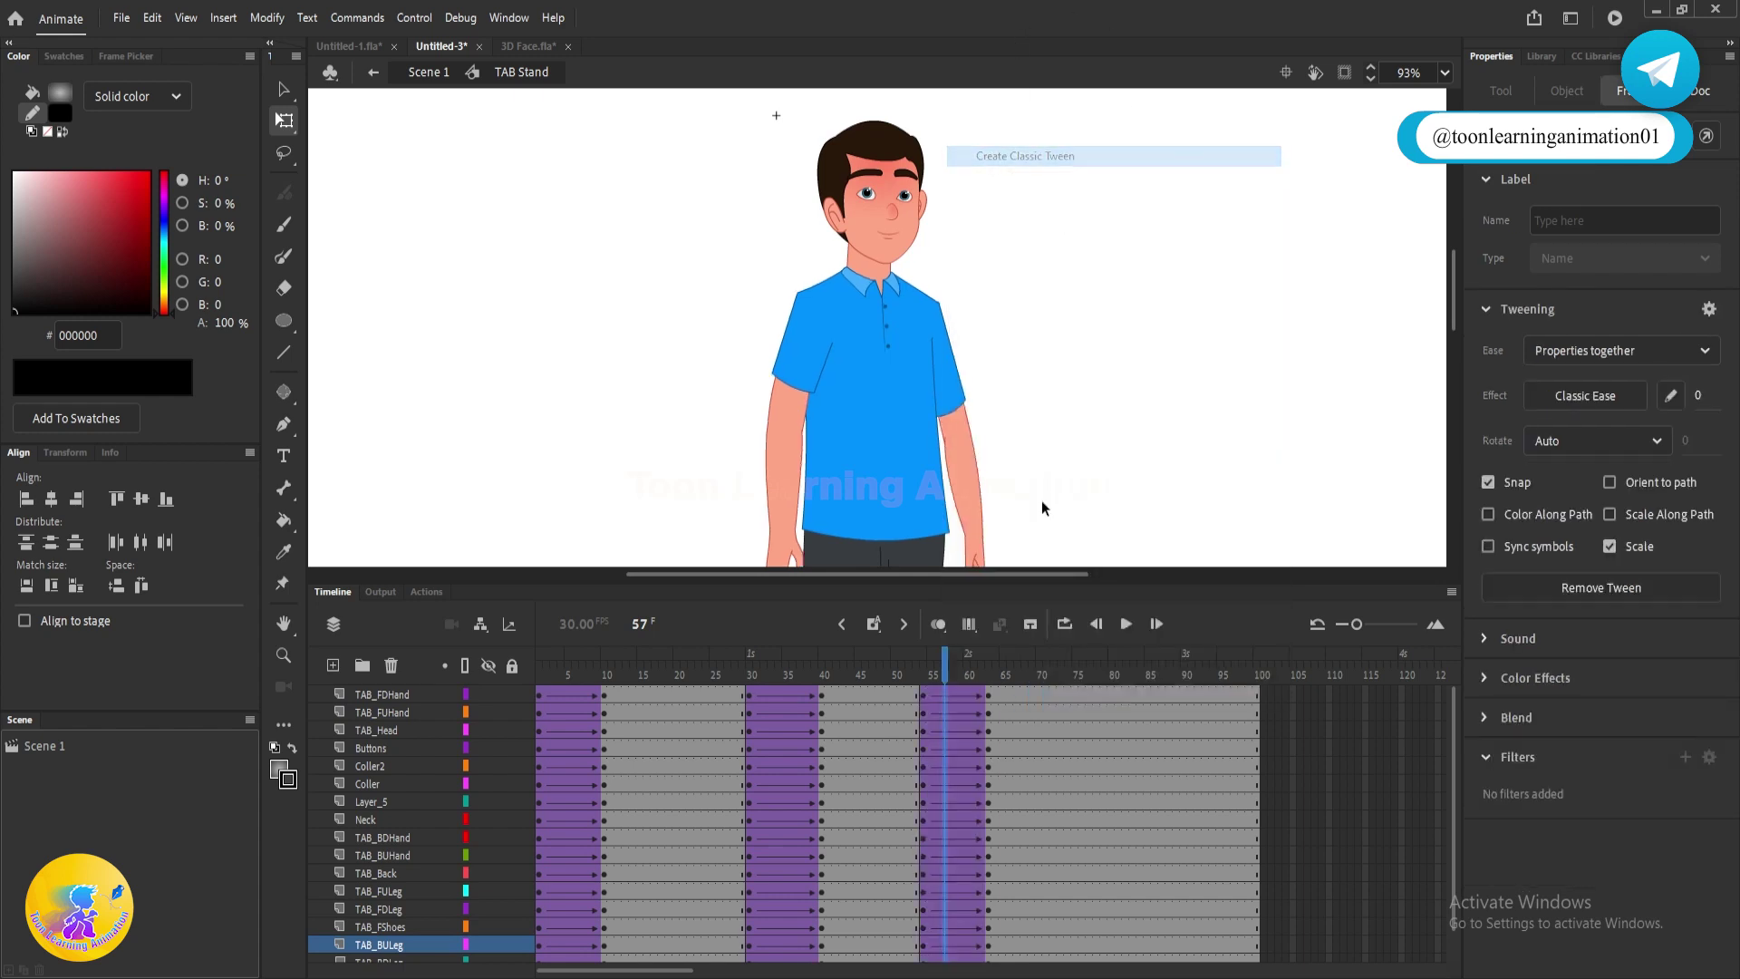
- Play back the body's return to the starting pose between frames 54 and 63
click(961, 676)
key(Return)
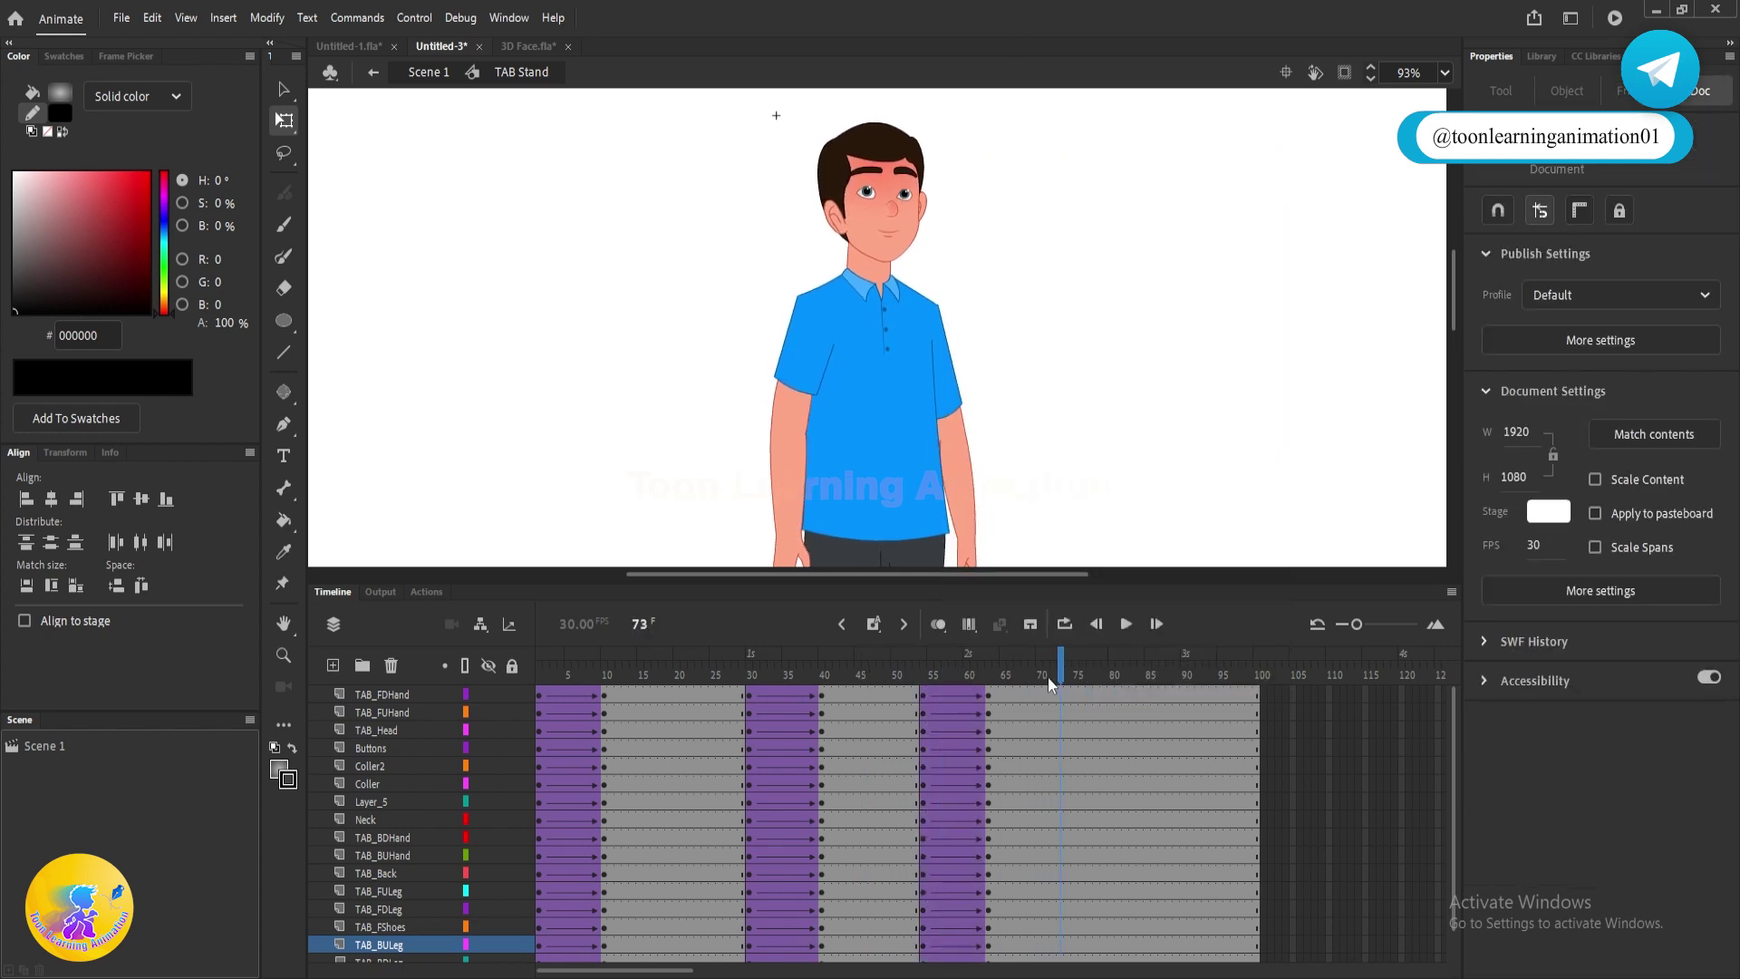
key(Return)
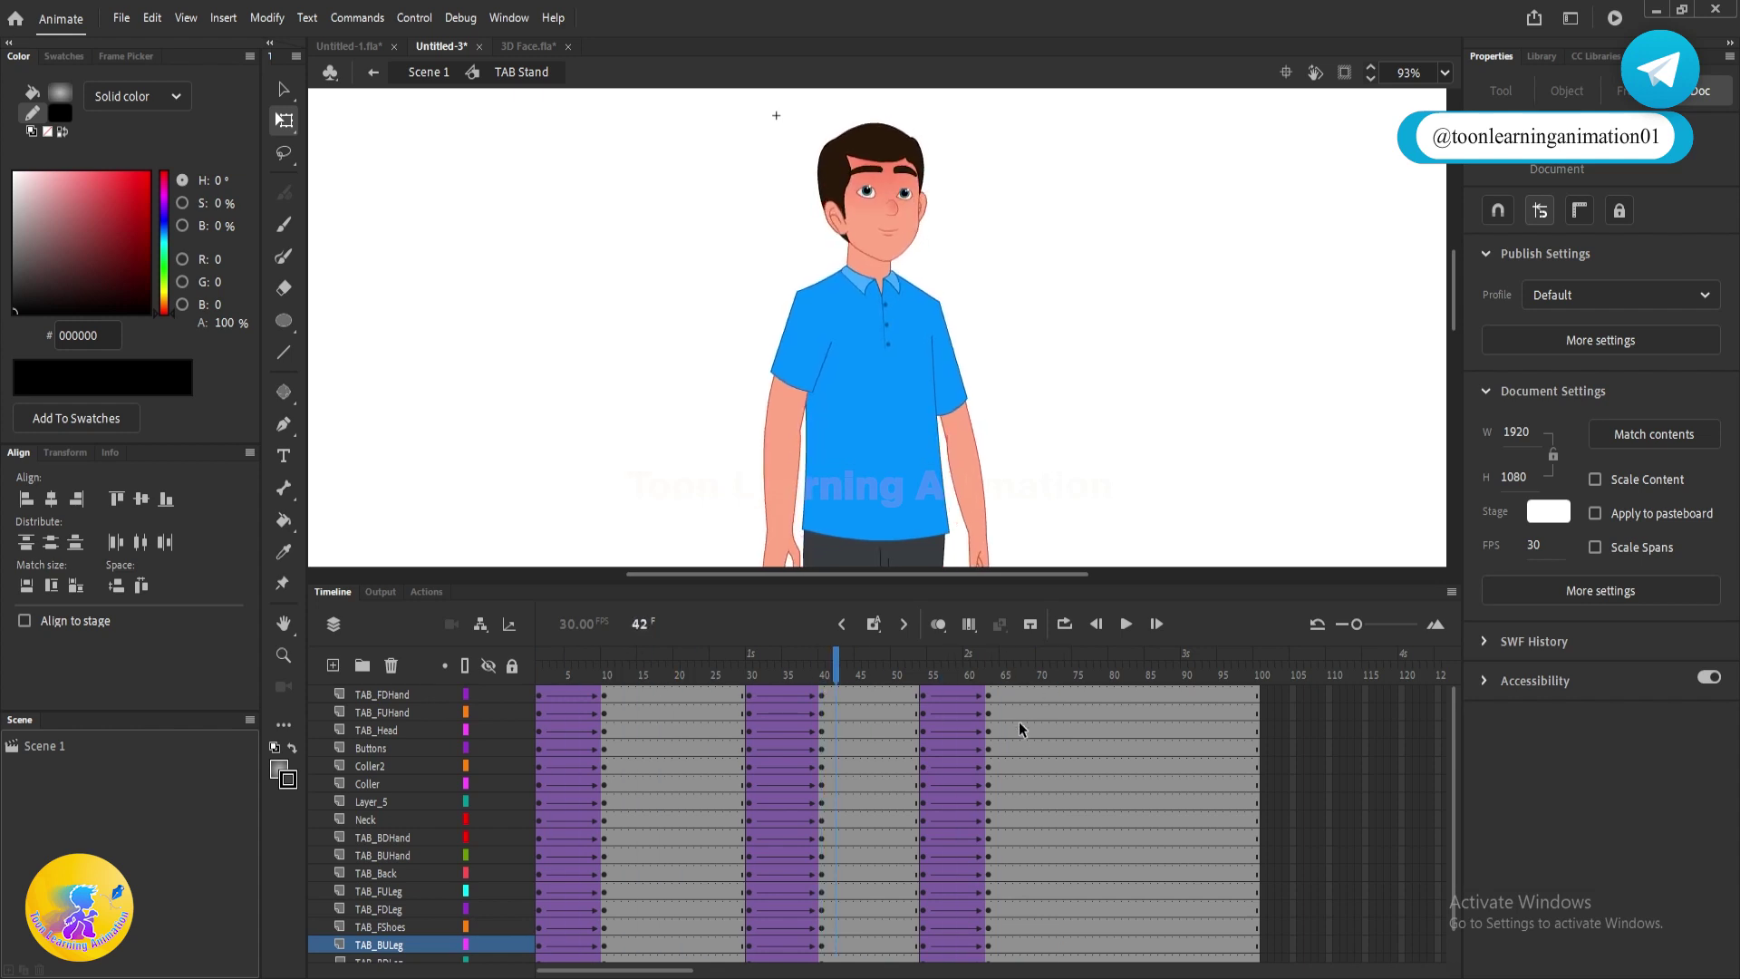
- Select every layer from TAB_FDHand to TAB_BShoes and synchronize their symbols
click(395, 702)
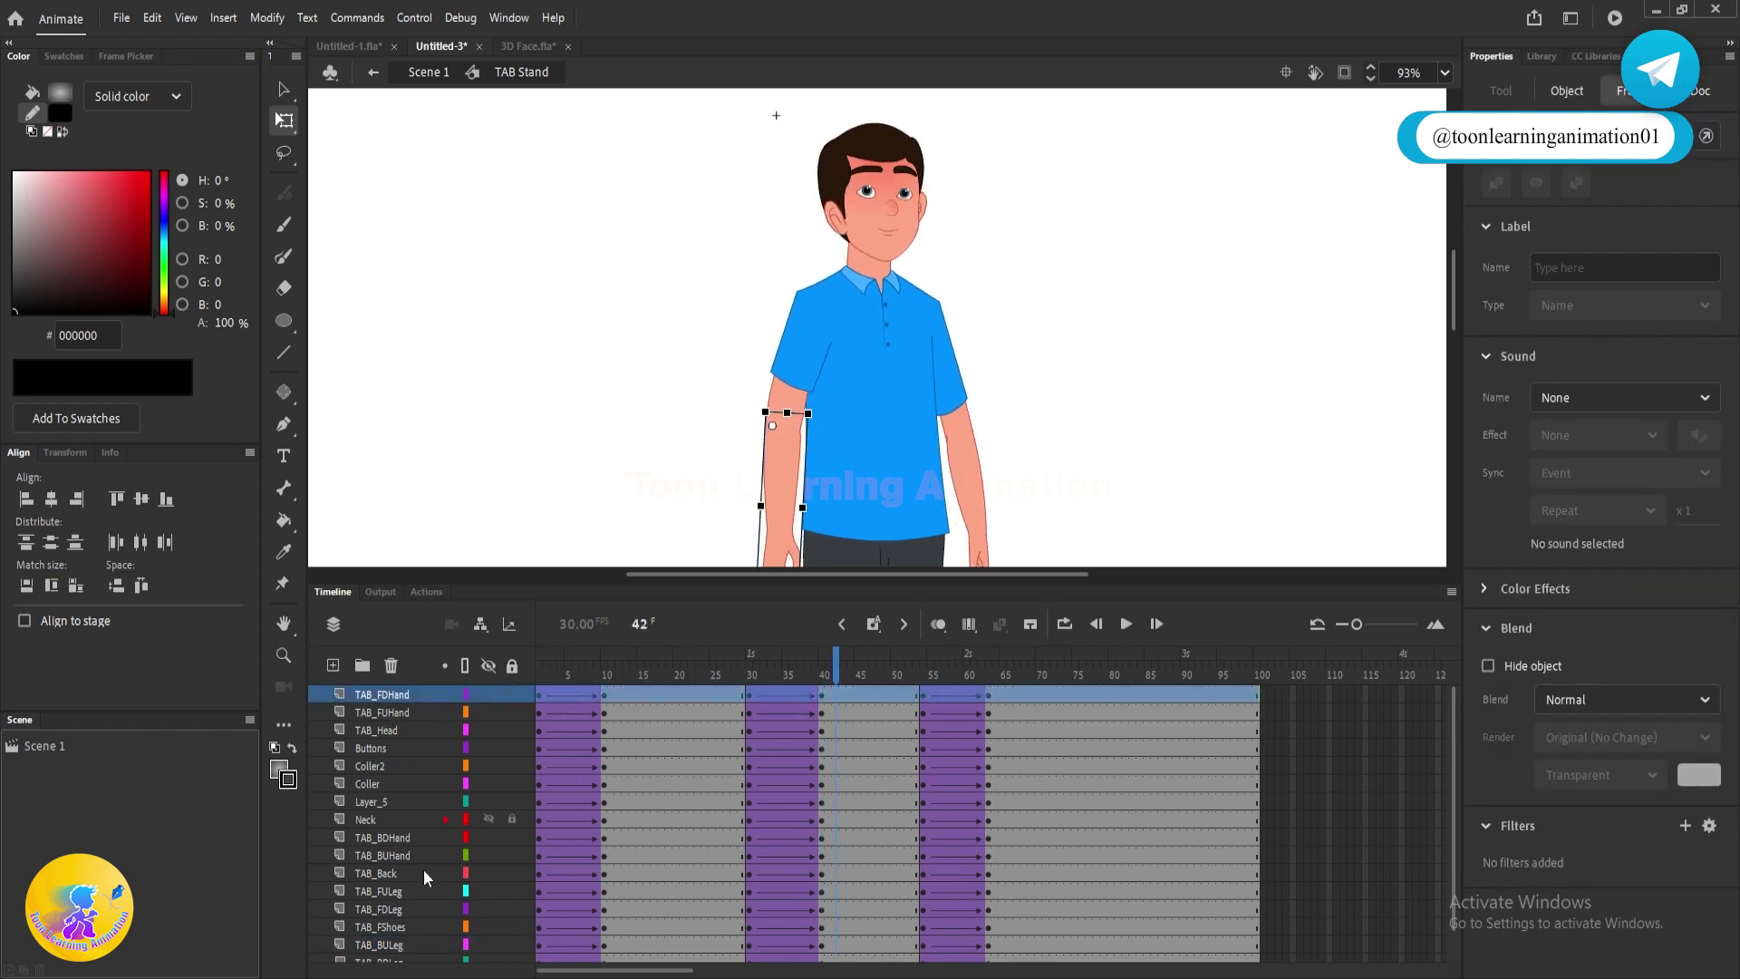
scroll(423, 872, down, 2)
shift+click(391, 946)
right_click(773, 844)
click(916, 759)
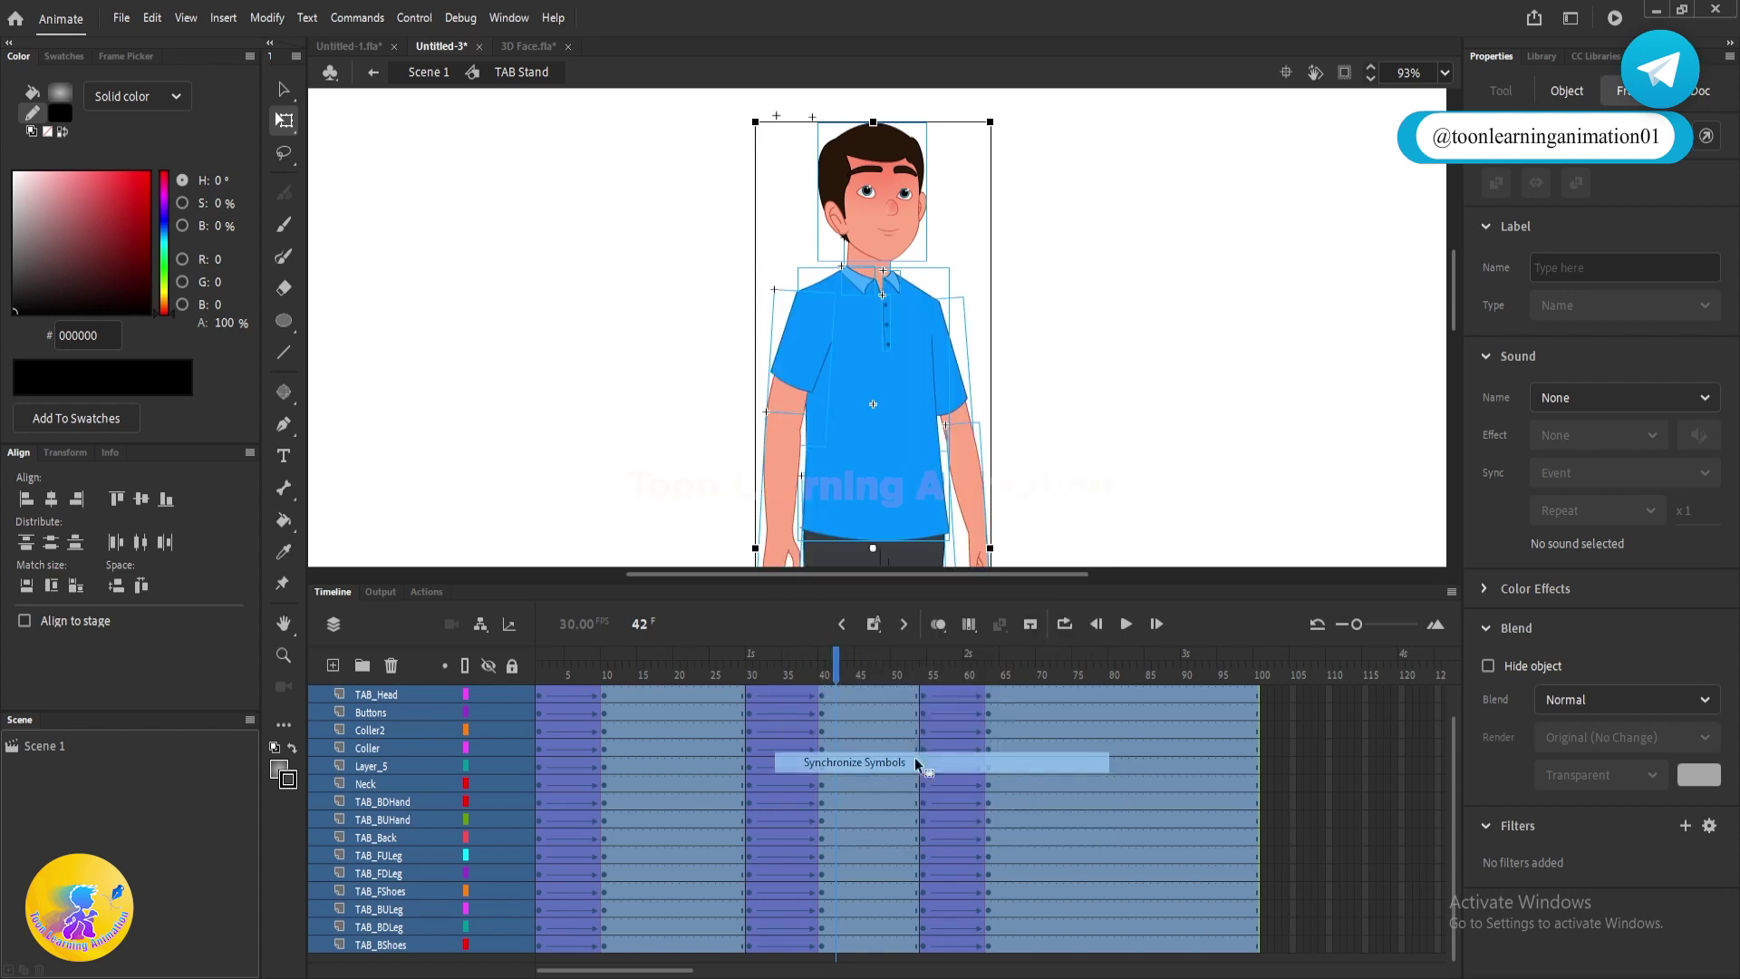
- Replay the third body movement with the synchronized symbols to check the head and body timing
click(895, 667)
key(Return)
click(964, 665)
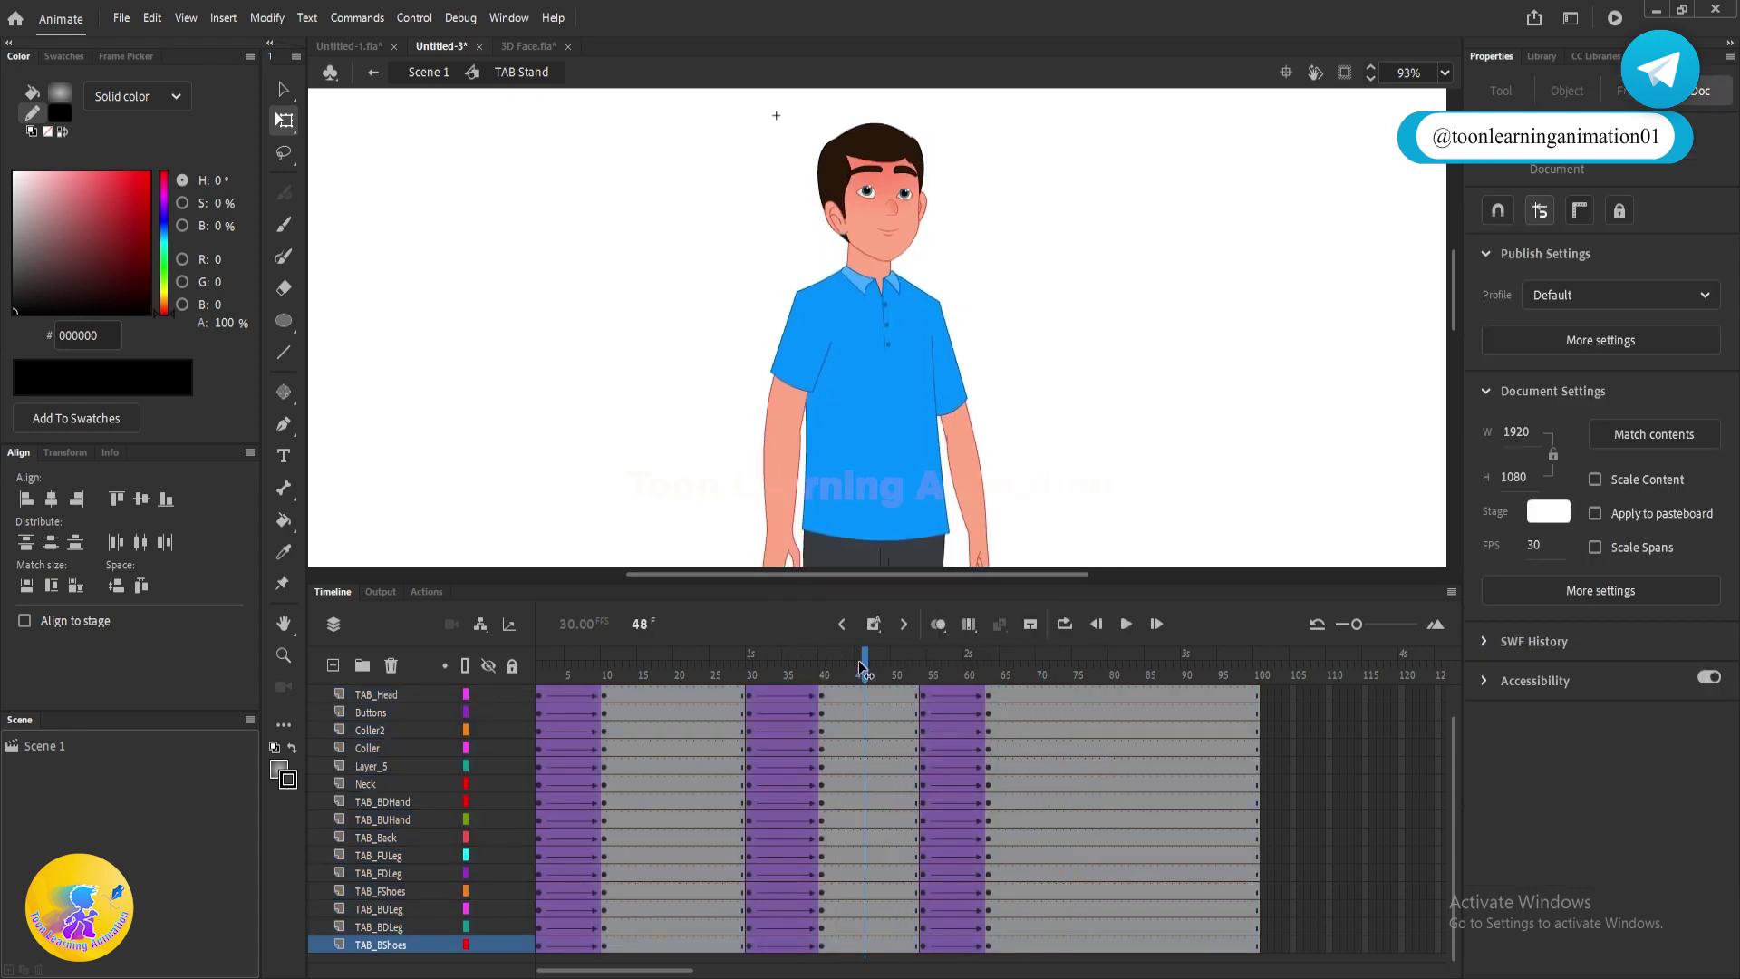
key(Return)
key(Return)
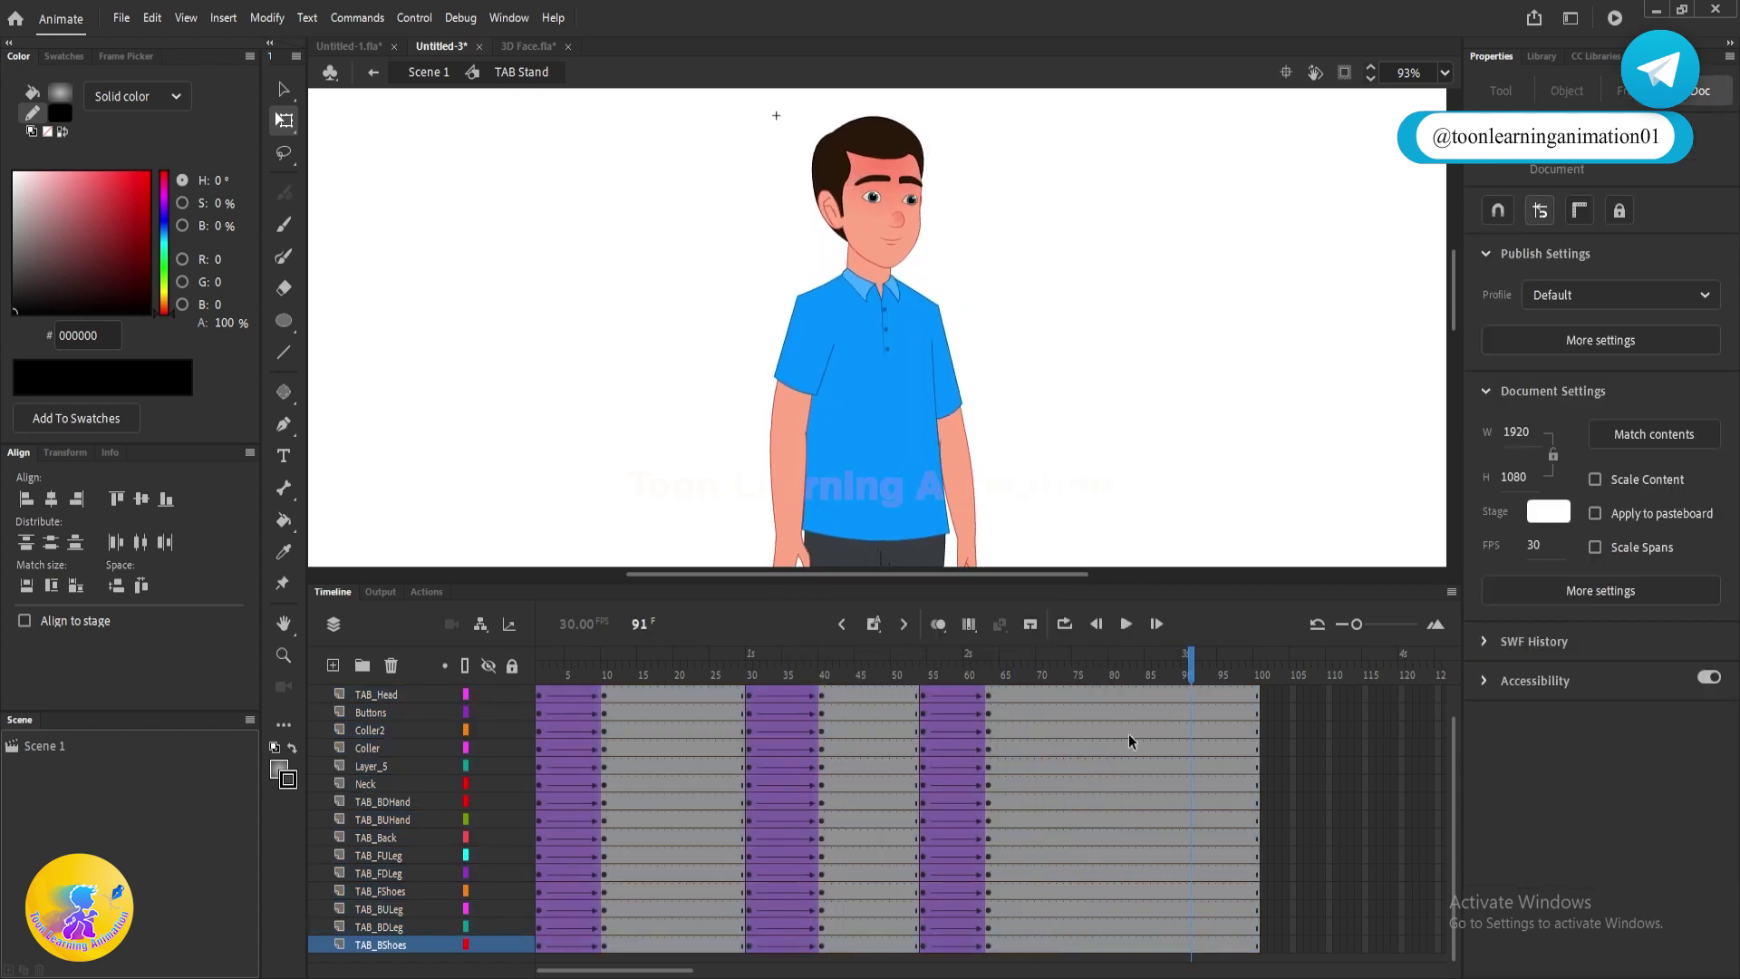
- Extend all body part layers past frame 145 by inserting frames
drag(1077, 703, 1441, 948)
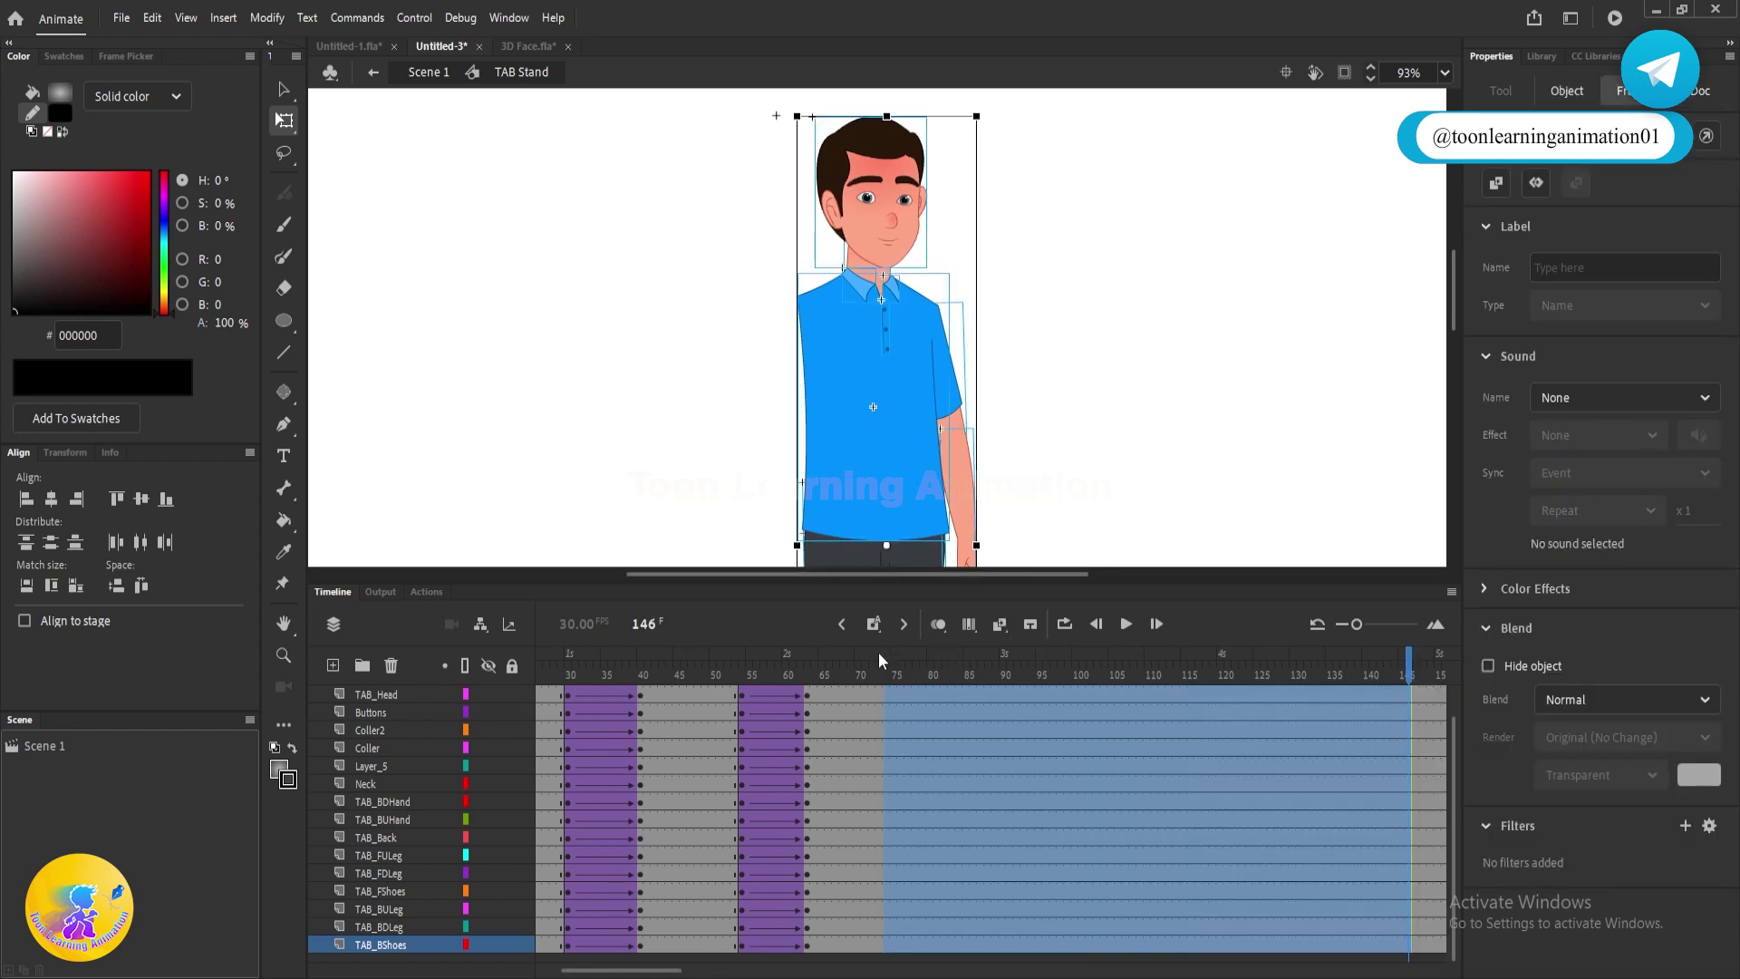
scroll(981, 690, up, 2)
drag(1004, 695, 1426, 733)
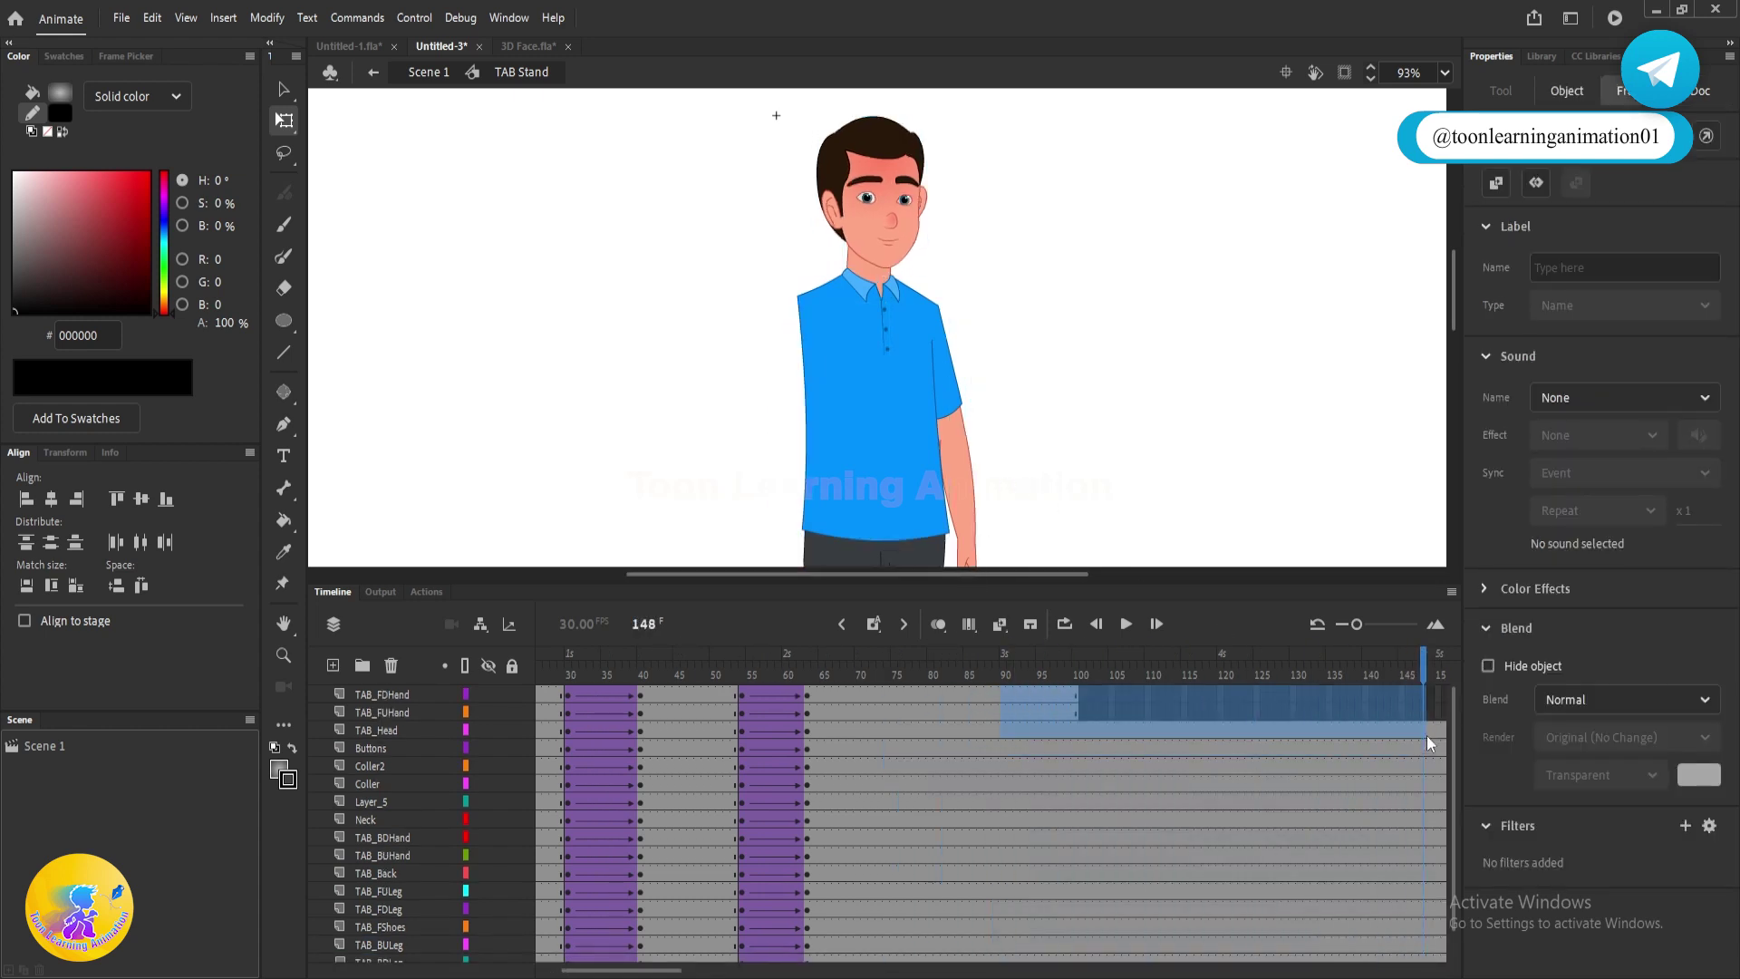
key(F5)
- Insert keyframes on all body part layers at frames 78 and 86, matching the fourth movement in the TAB Head symbol
drag(839, 675, 980, 675)
double_click(900, 250)
click(926, 675)
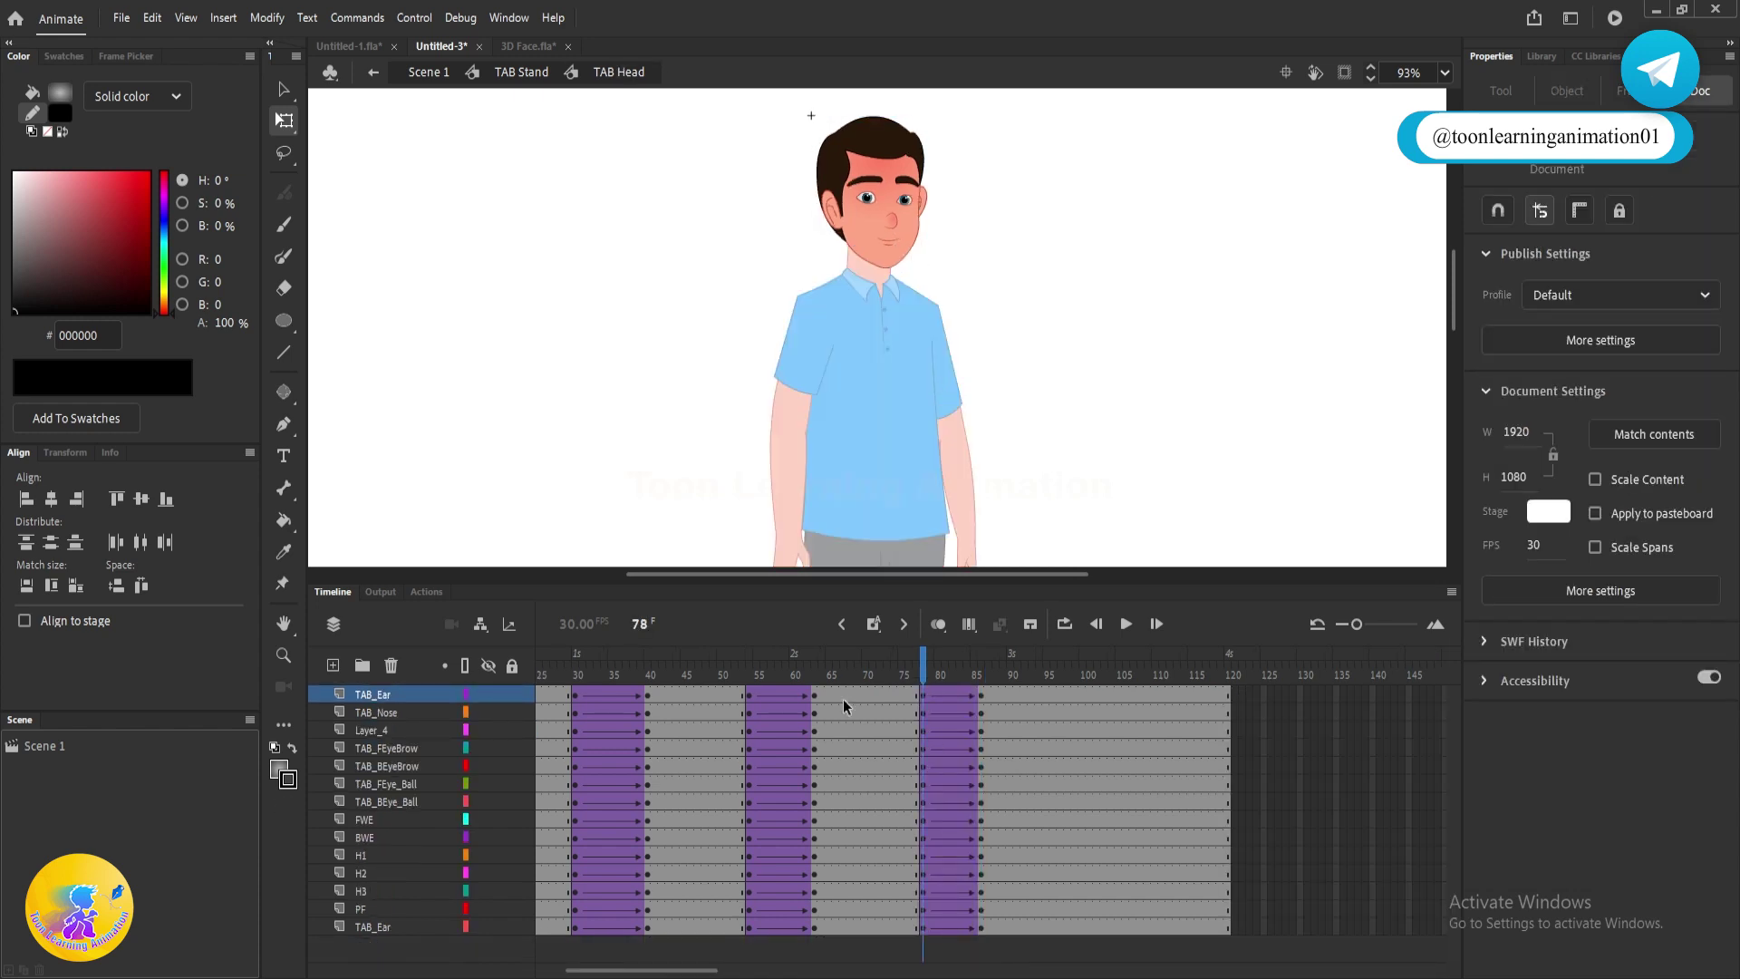
click(981, 675)
double_click(1209, 255)
click(930, 674)
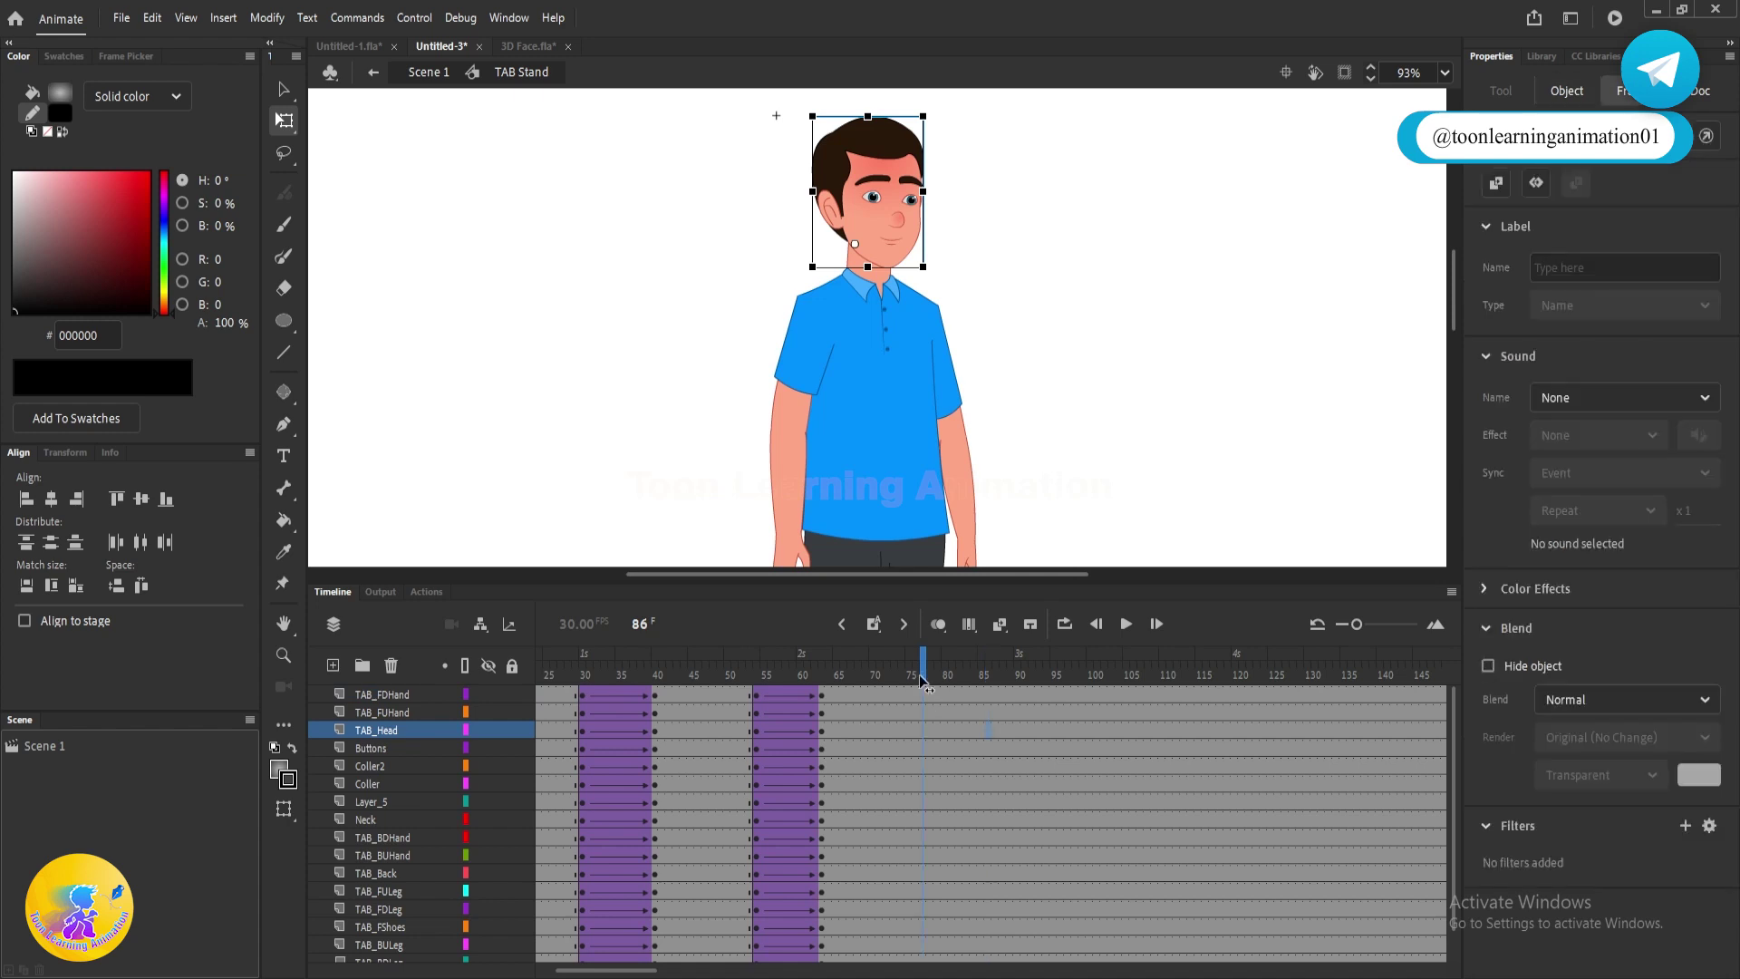
key(F6)
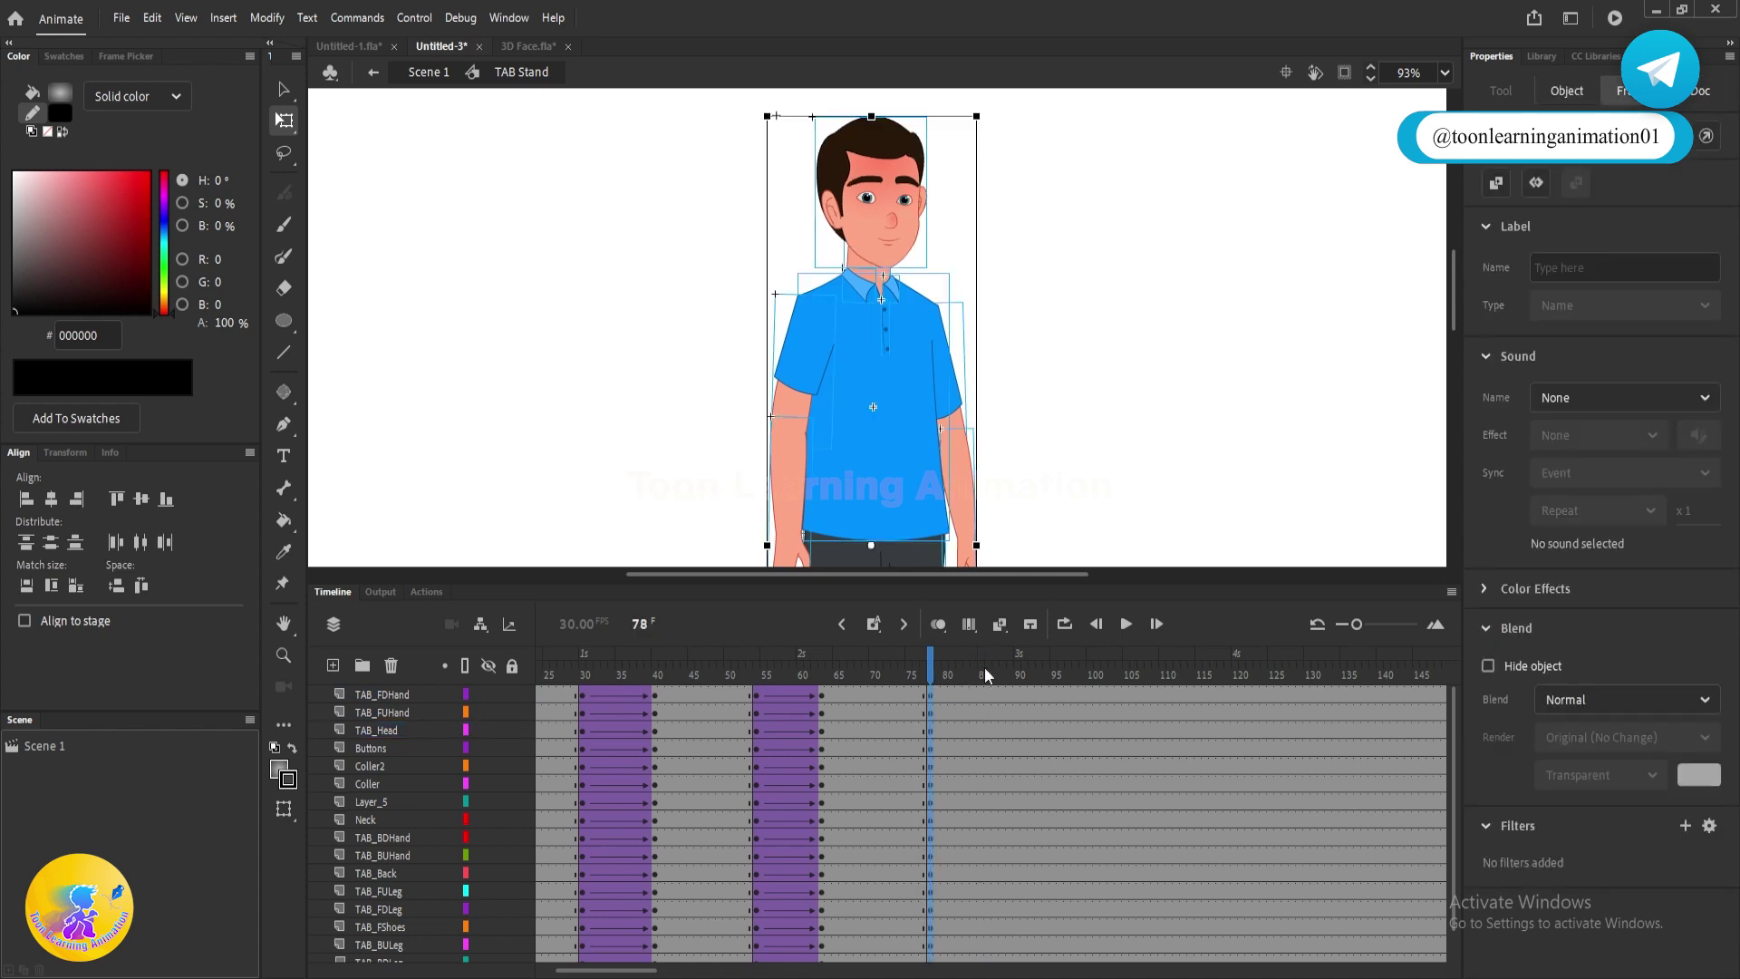
click(997, 674)
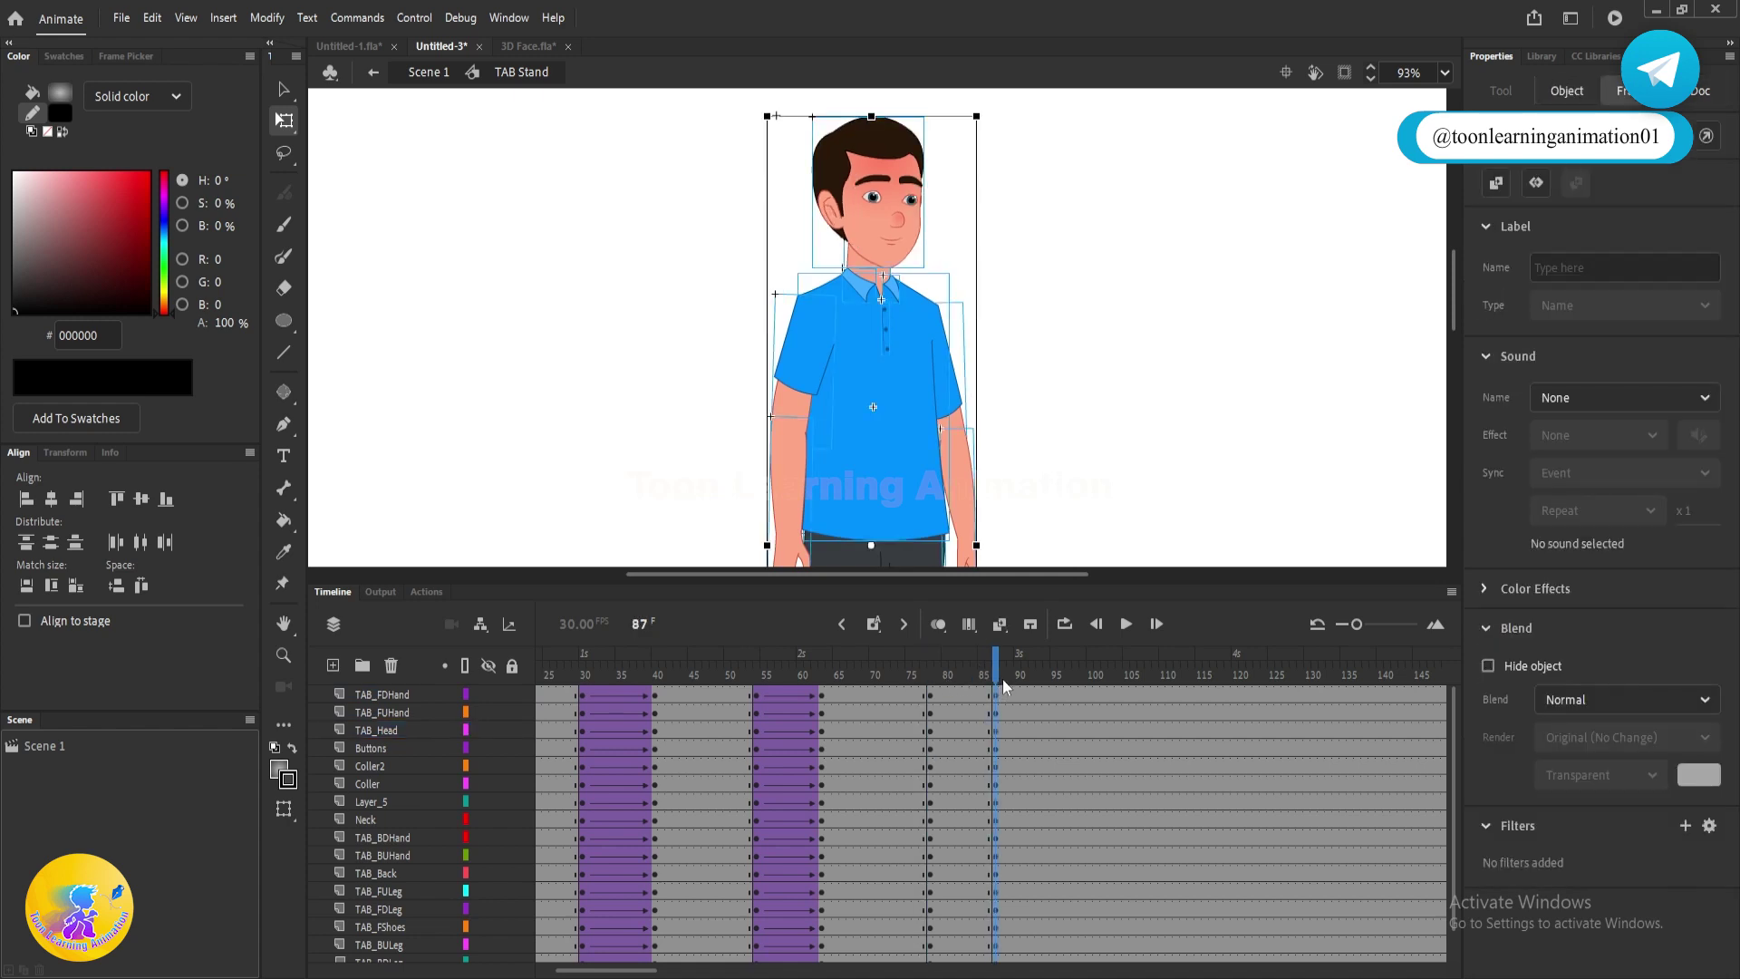
click(982, 672)
key(shift+F5)
- Copy the frame 1 pose of all body part layers onto frame 86 and remove the classic tween that follows it
drag(988, 671, 544, 948)
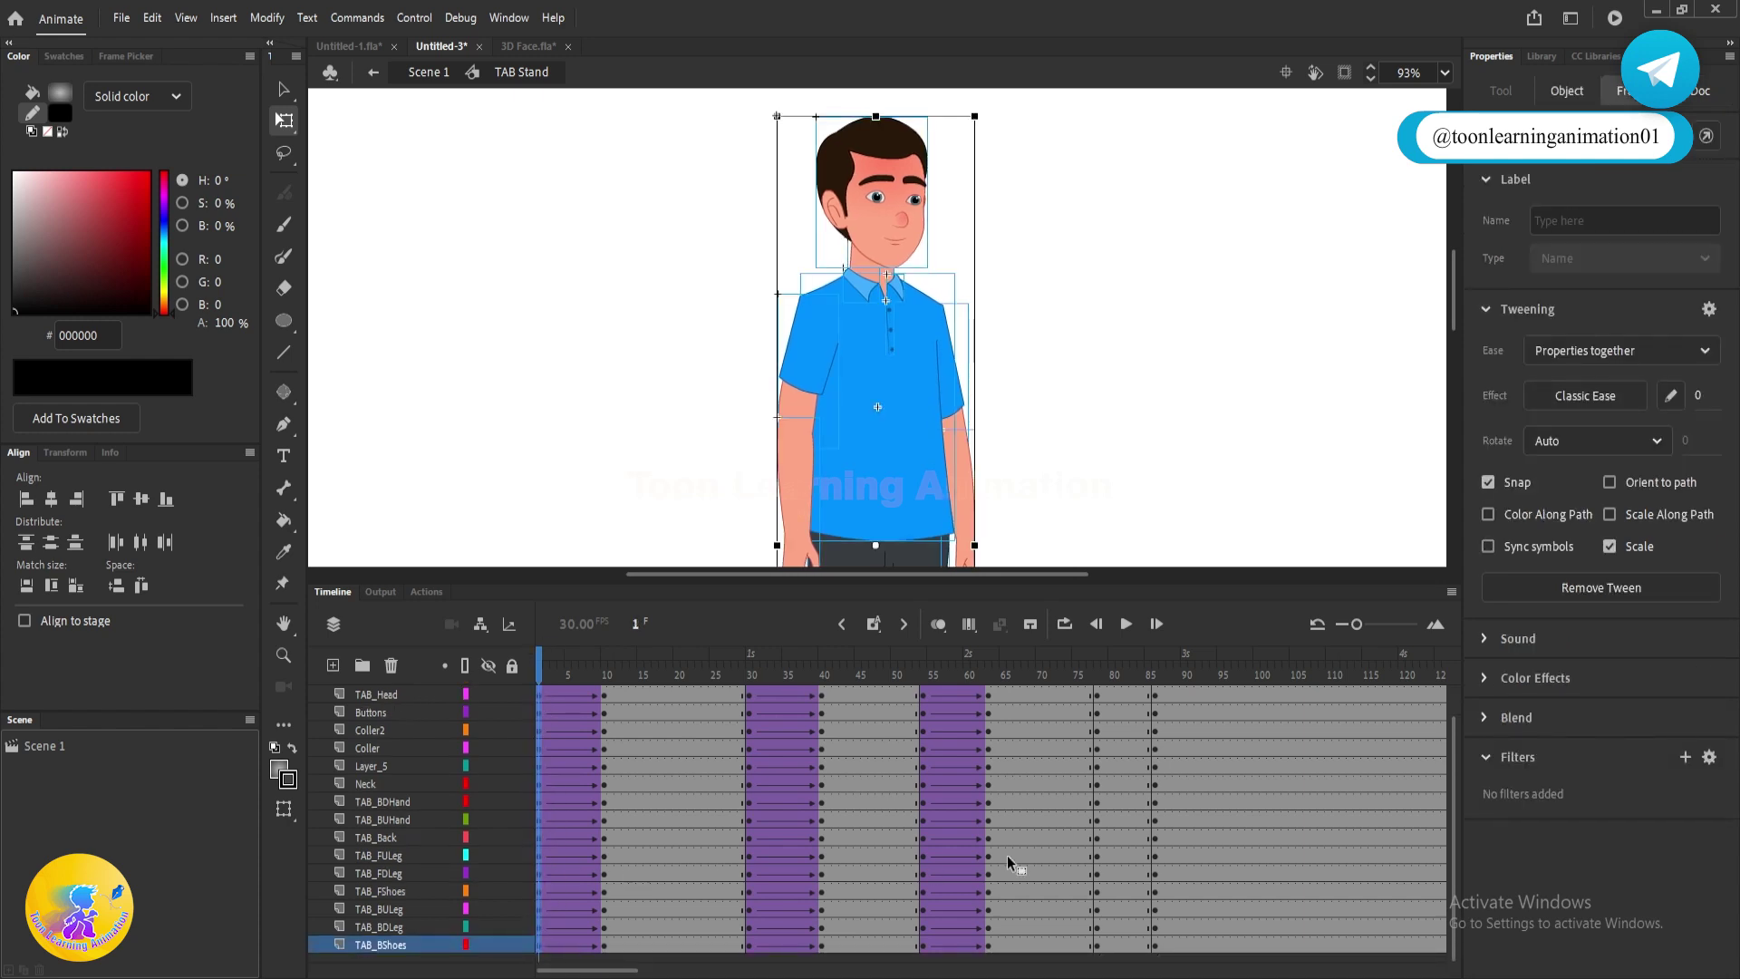
click(1157, 846)
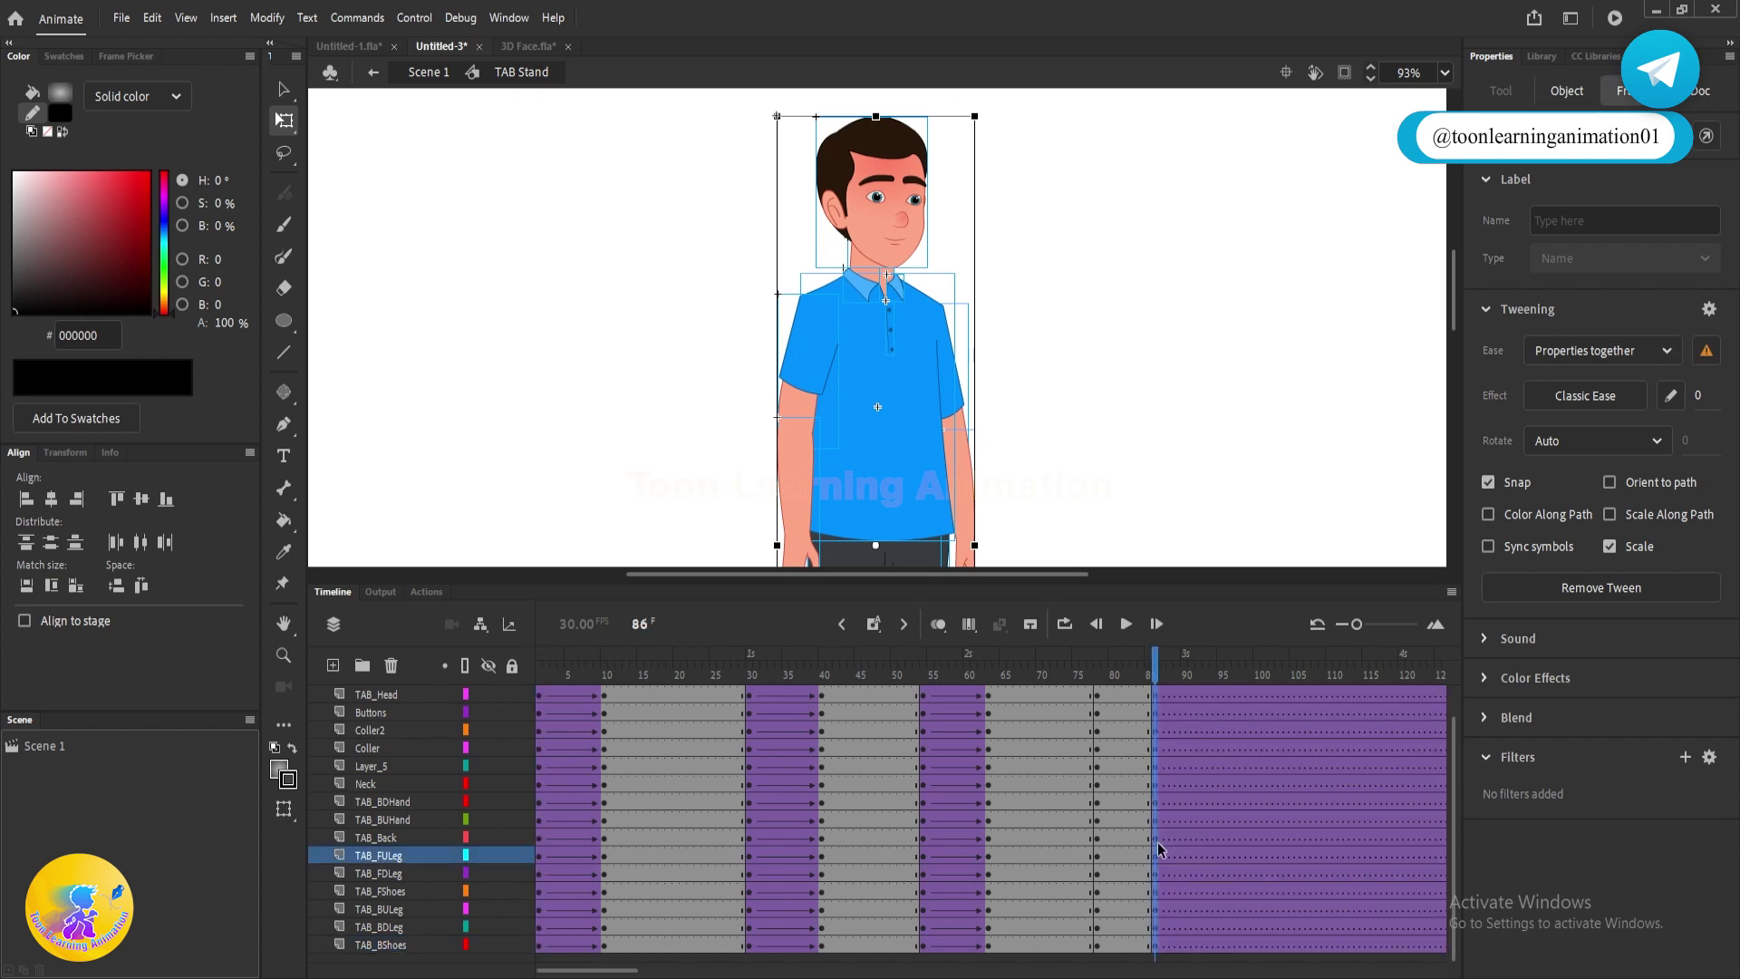
right_click(1151, 728)
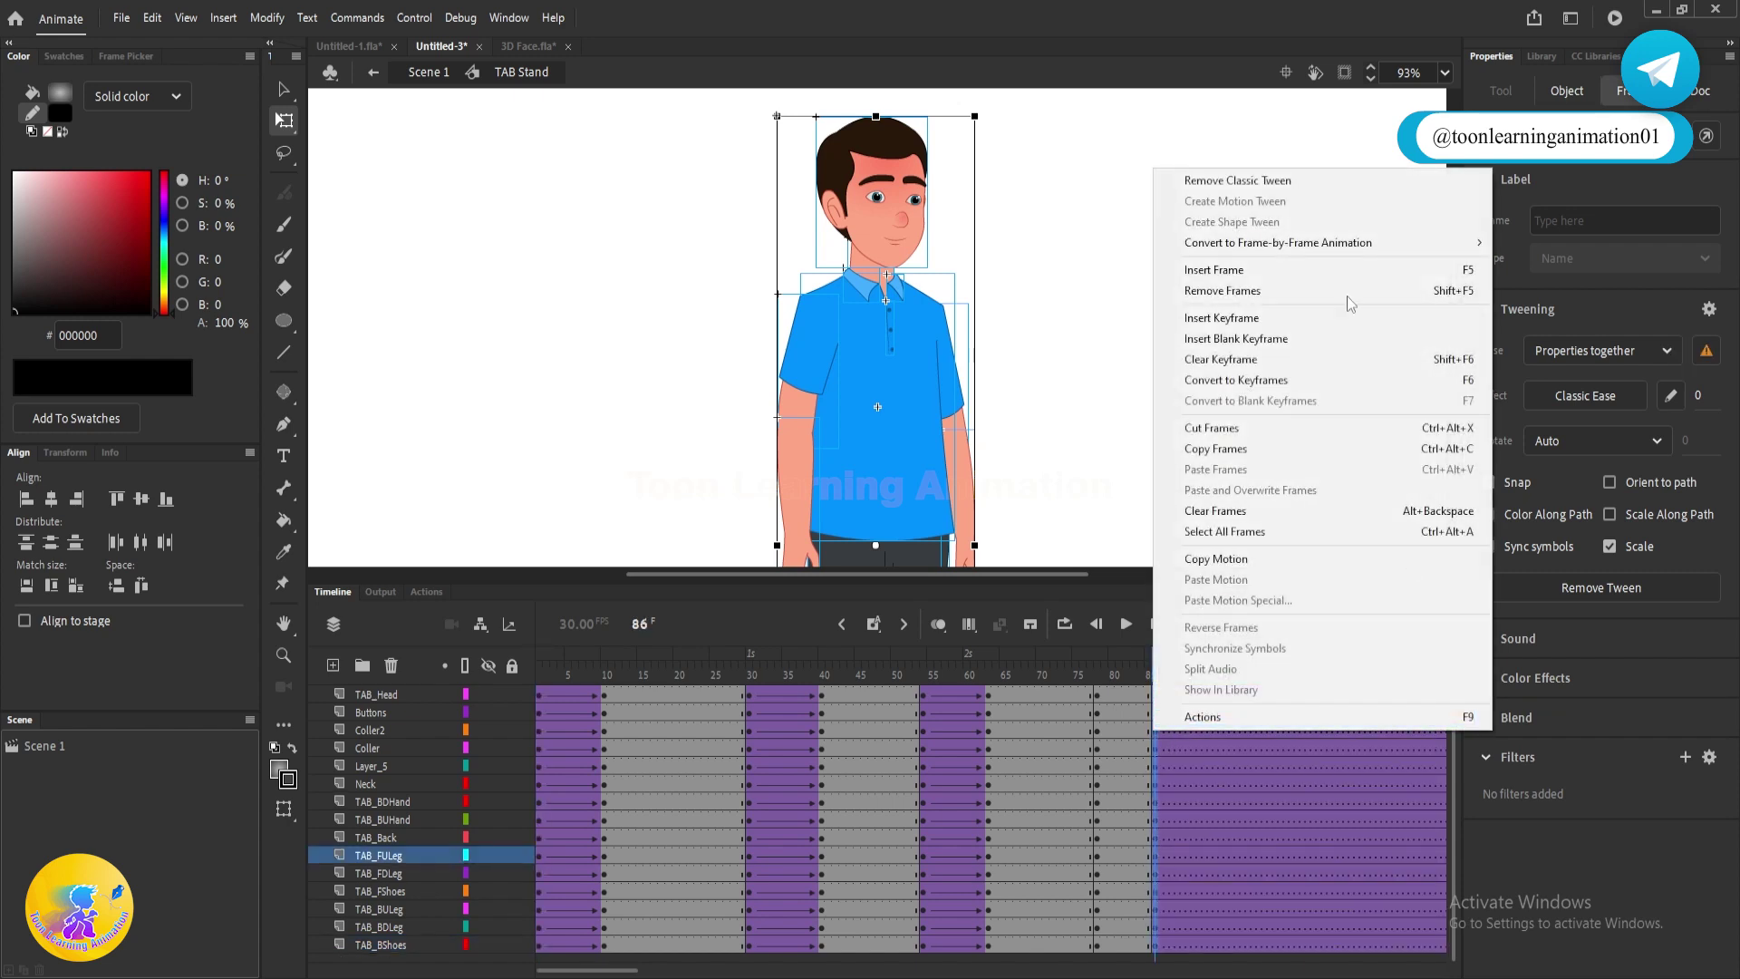
click(1215, 180)
scroll(1100, 690, up, 1)
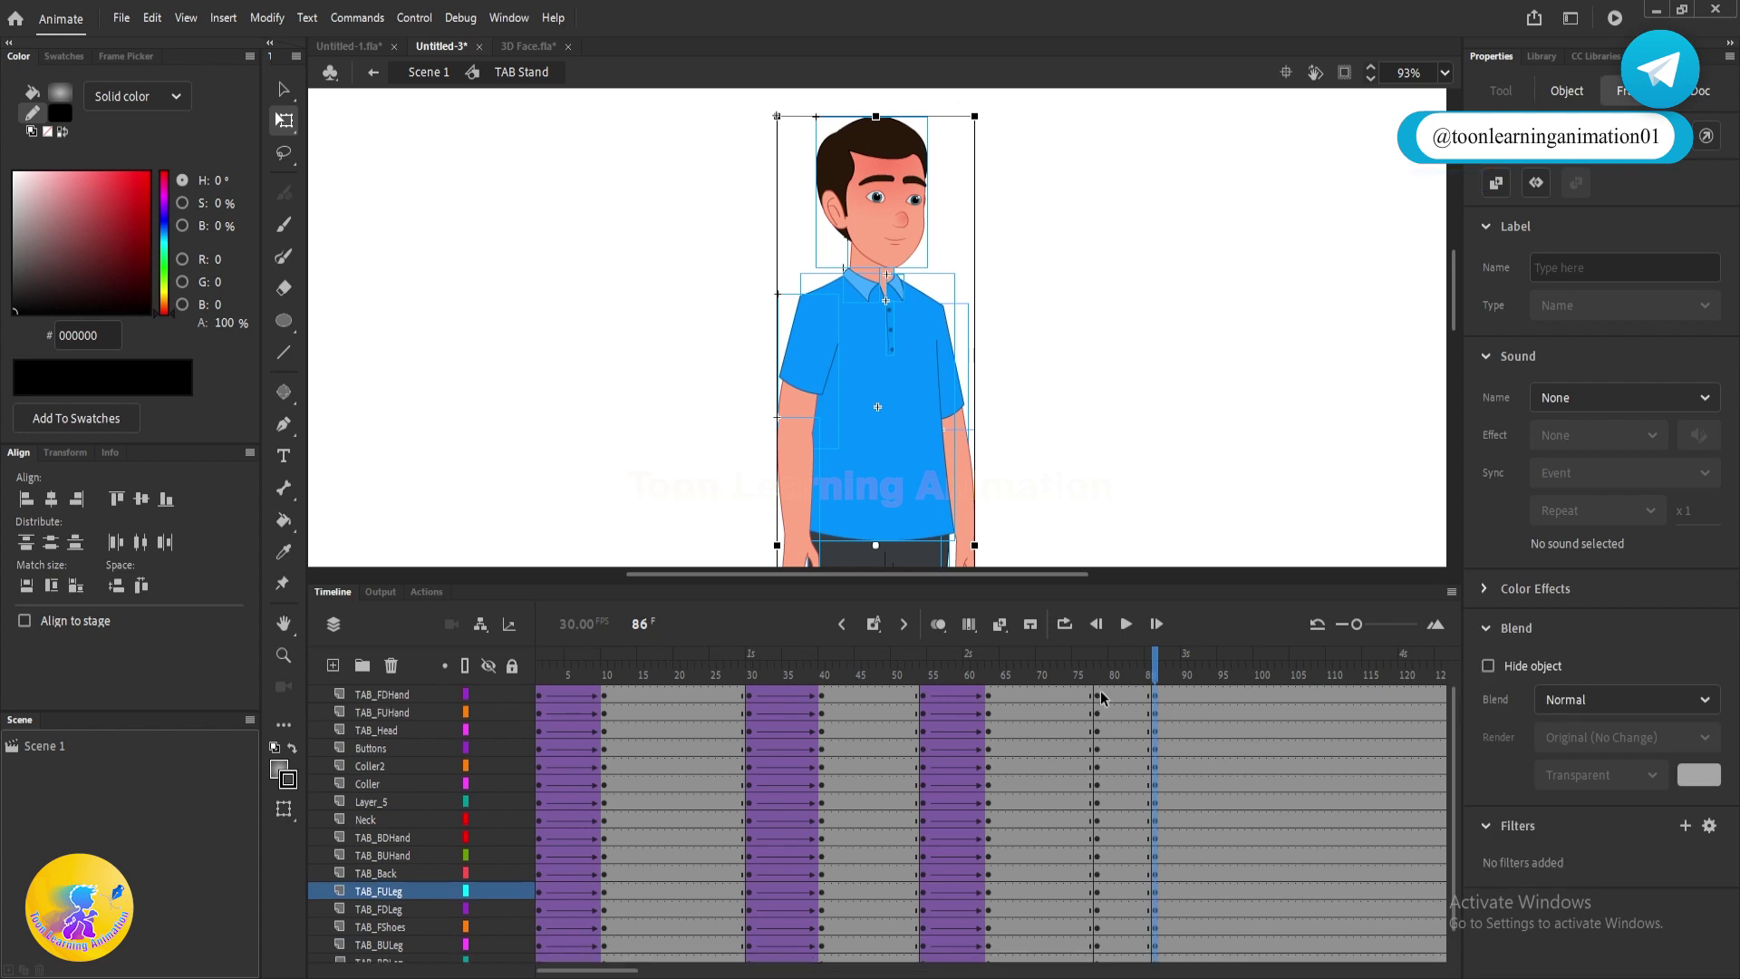
- Create classic tweens between frames 78 and 86 on all body part layers and play the movement back
click(1119, 730)
right_click(1118, 727)
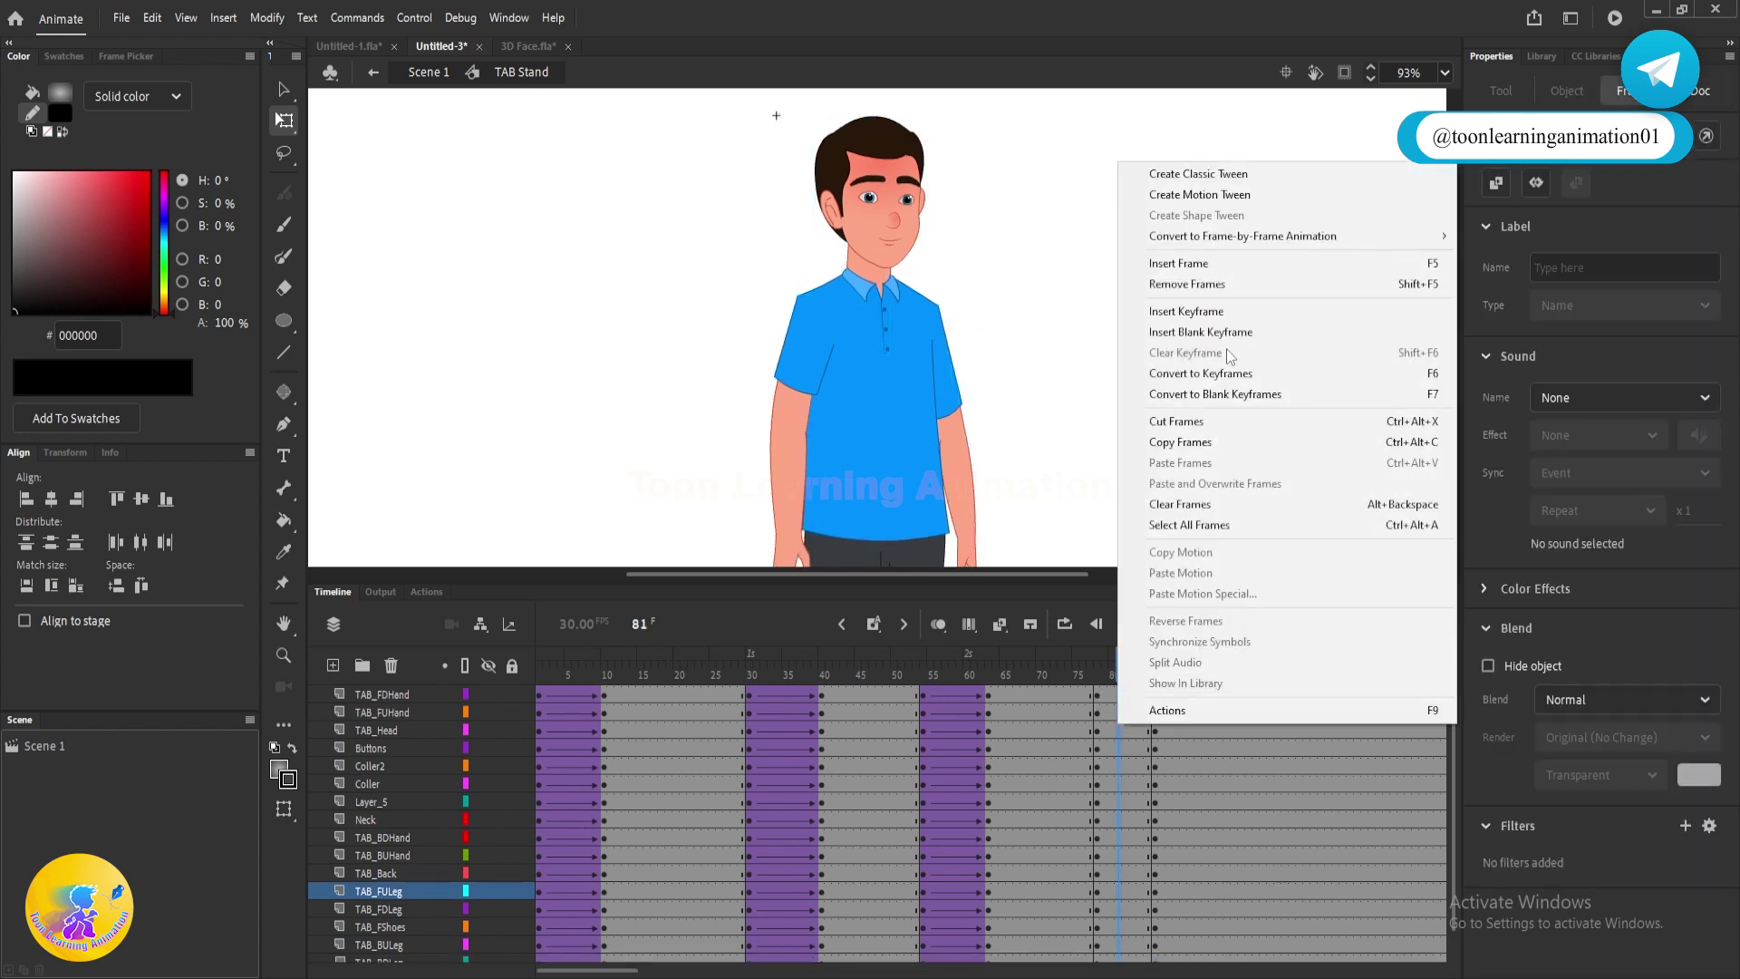
click(1198, 170)
click(1005, 655)
click(1125, 624)
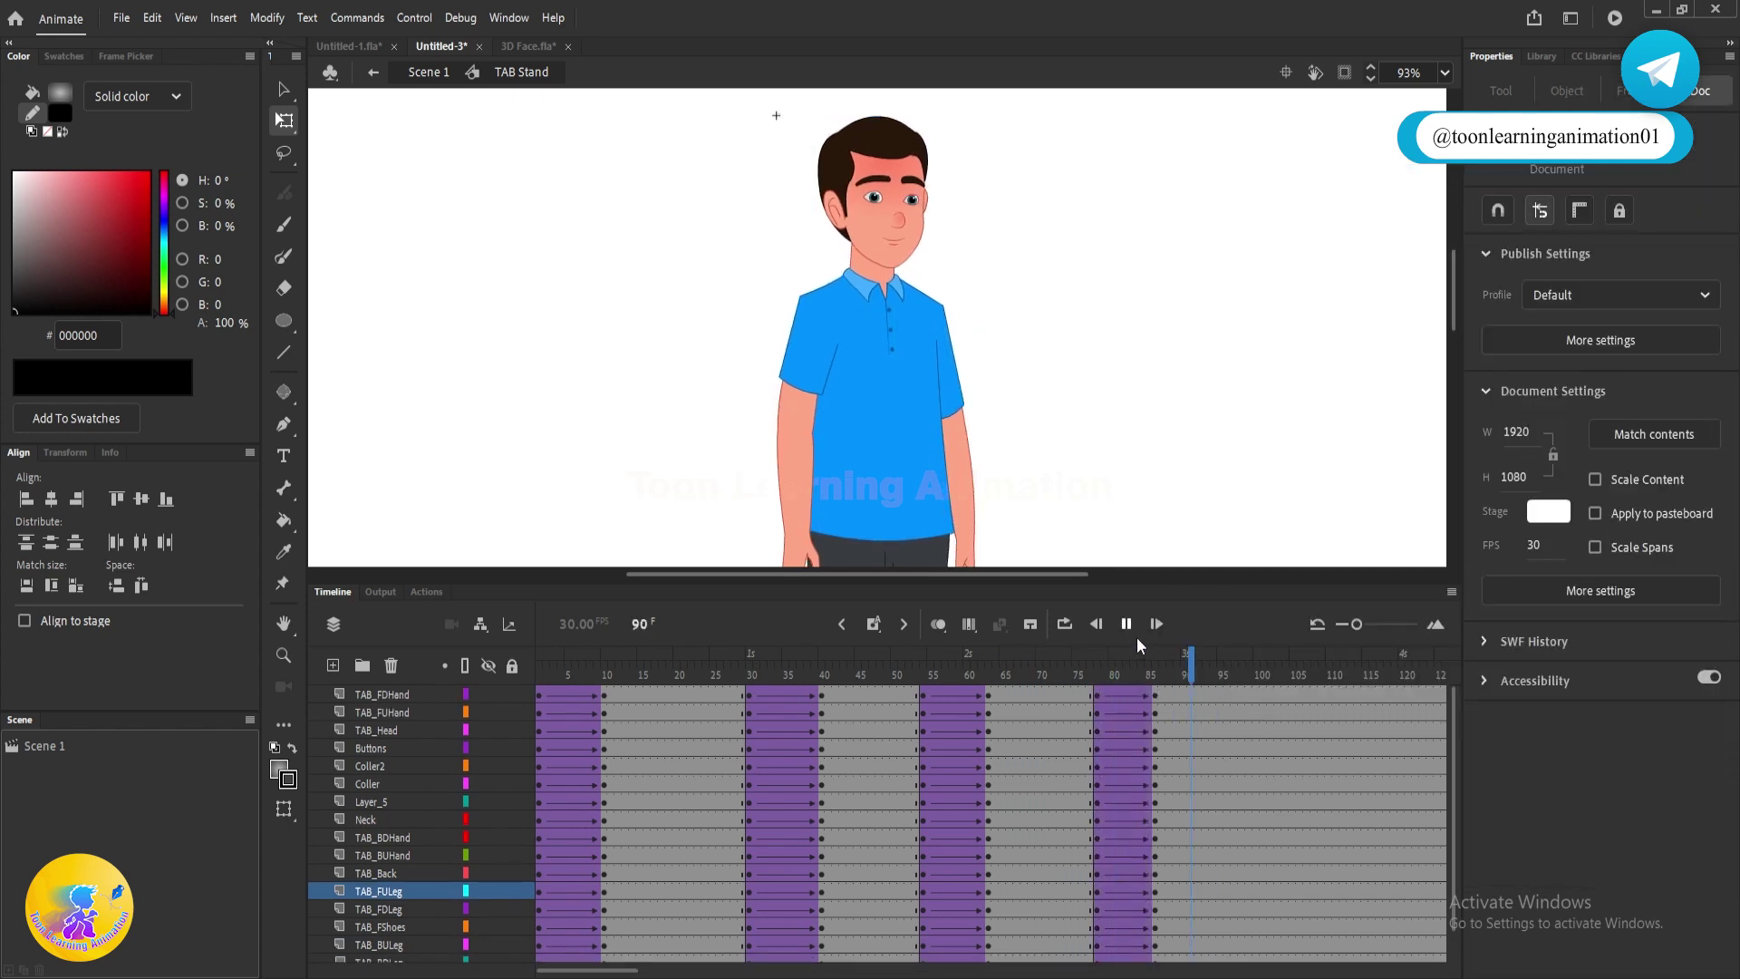
- Synchronize the symbols on every layer from TAB_FDHand to TAB_BShoes
click(378, 696)
scroll(401, 768, down, 1)
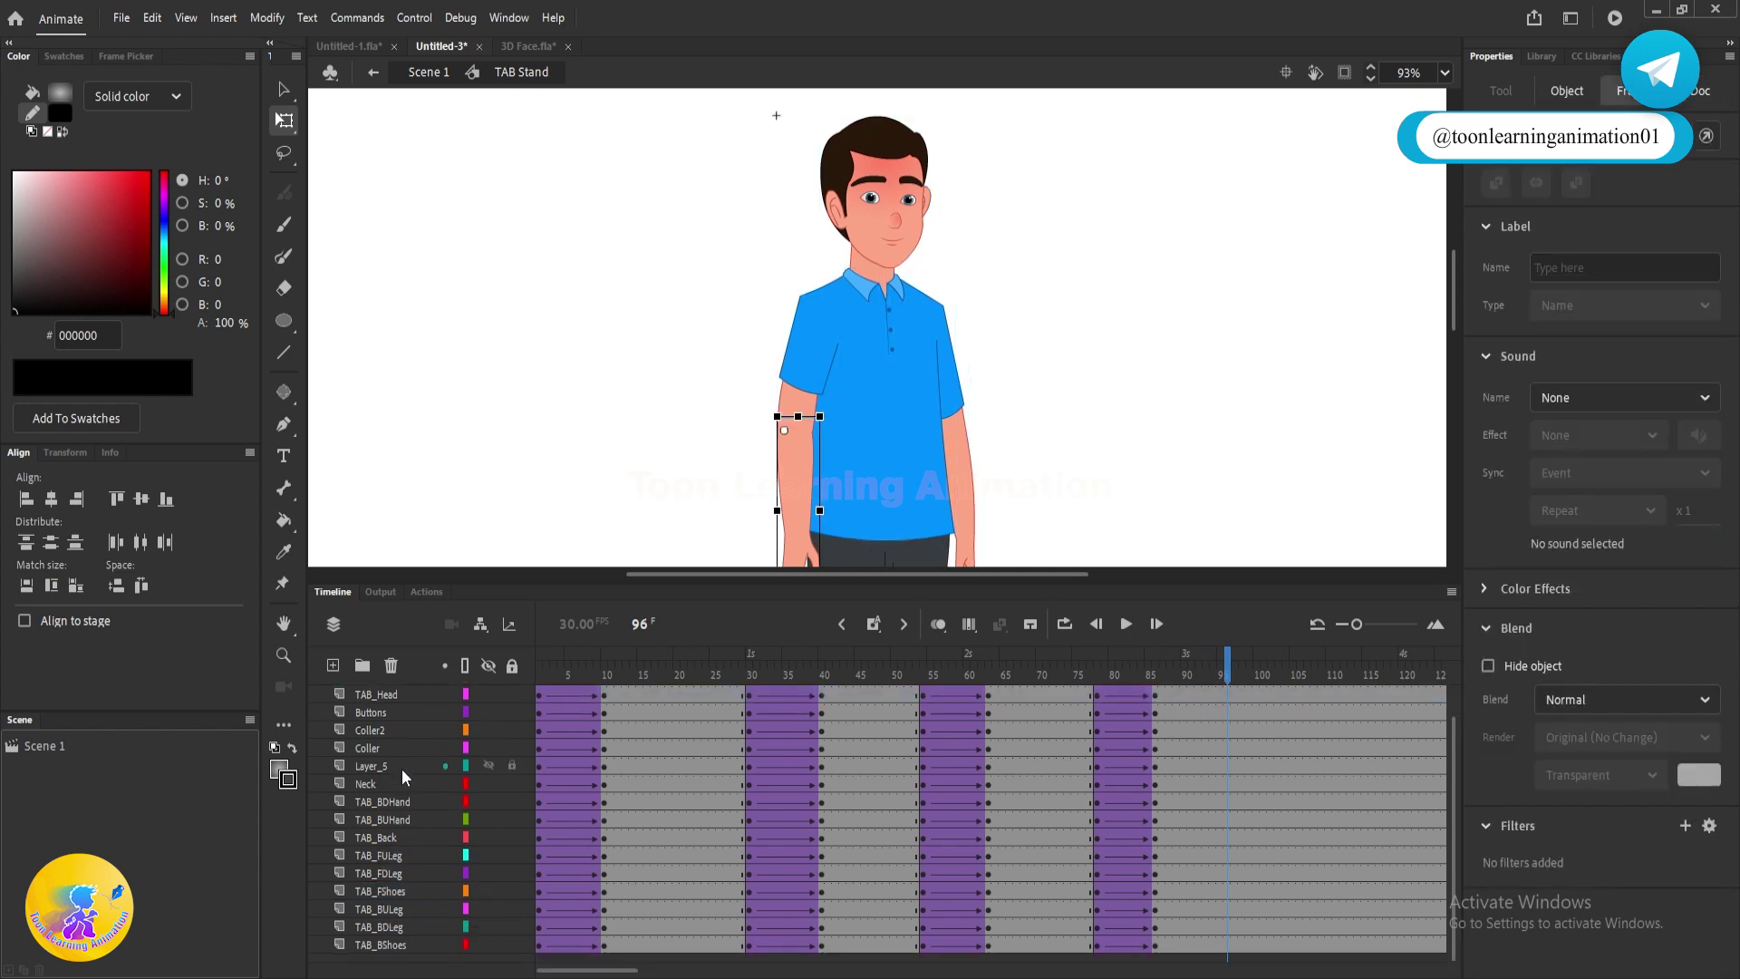
shift+click(390, 941)
right_click(970, 797)
click(1106, 716)
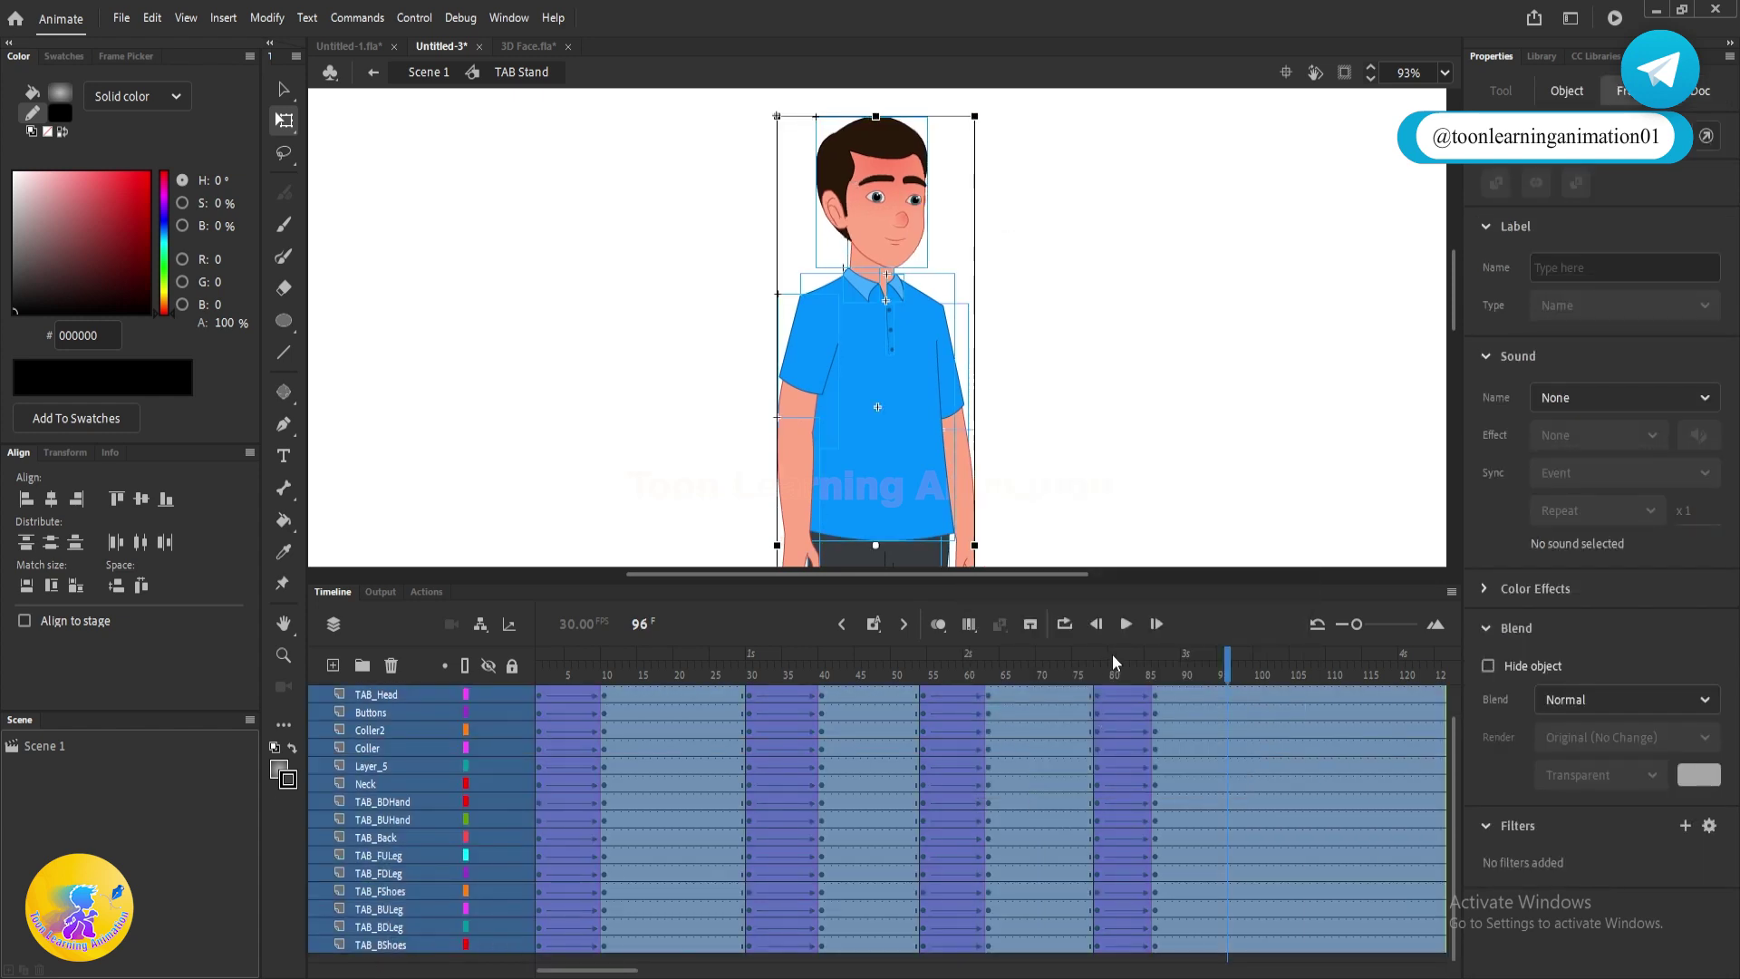
click(1373, 340)
- Play back the complete head and body animation, with a close-up check of the face and neck
key(Return)
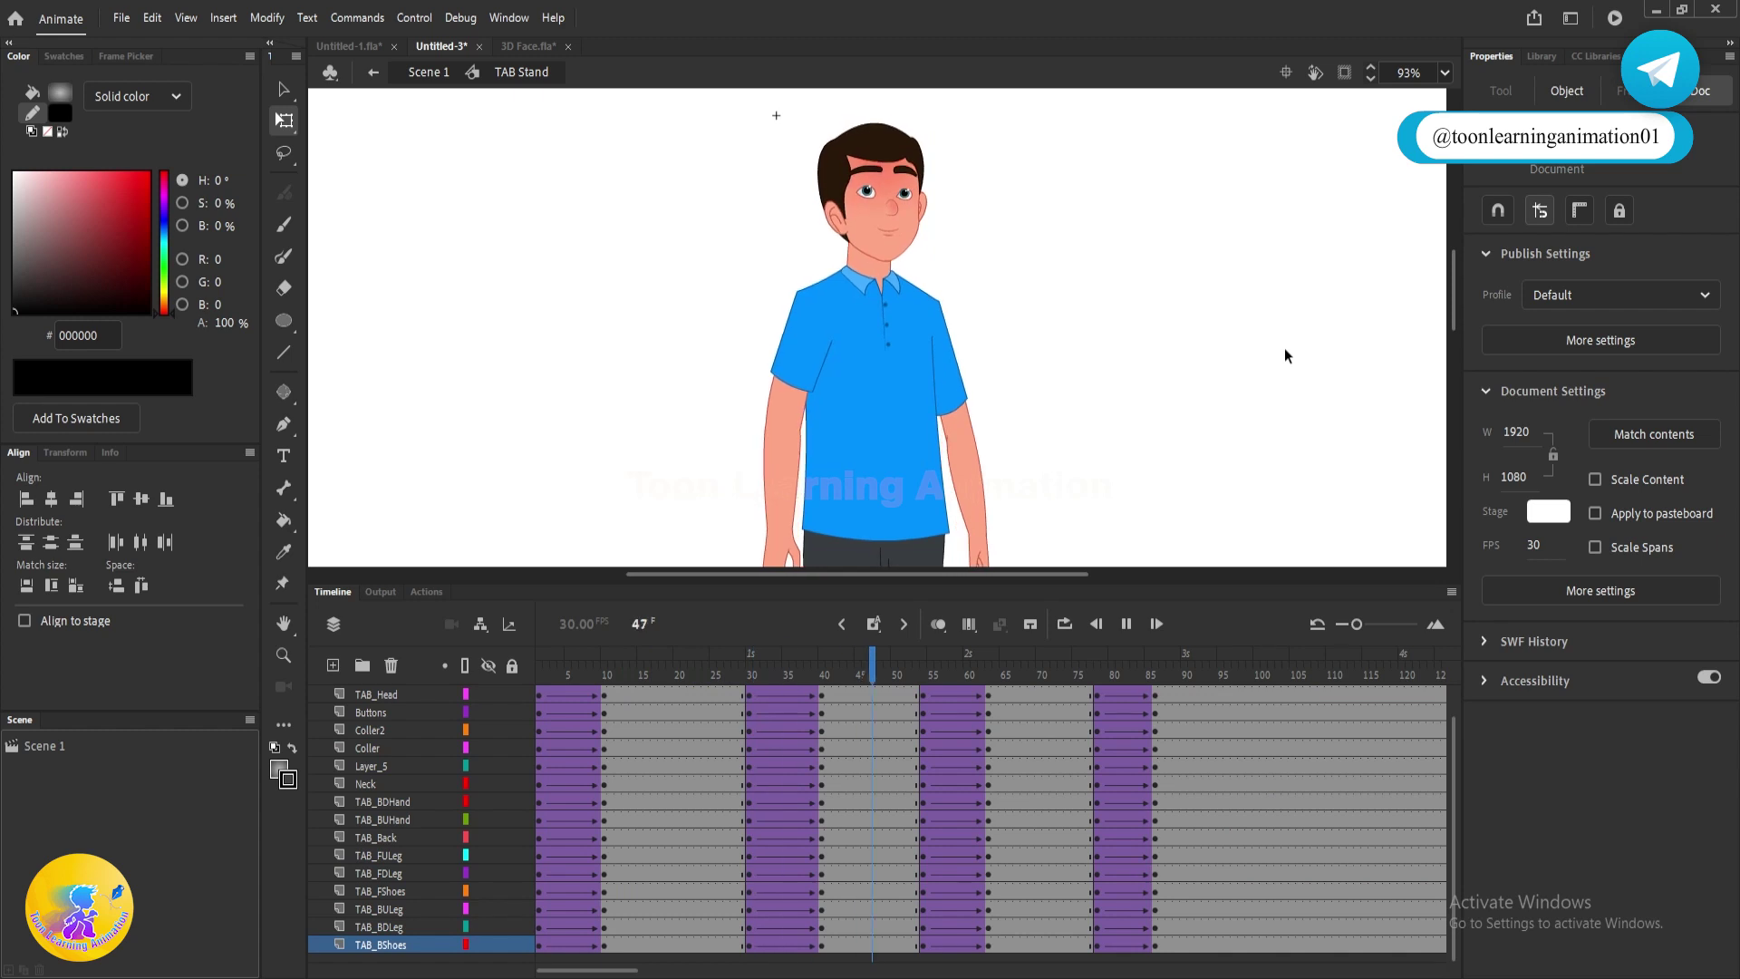
key(Return)
scroll(878, 203, up, 4)
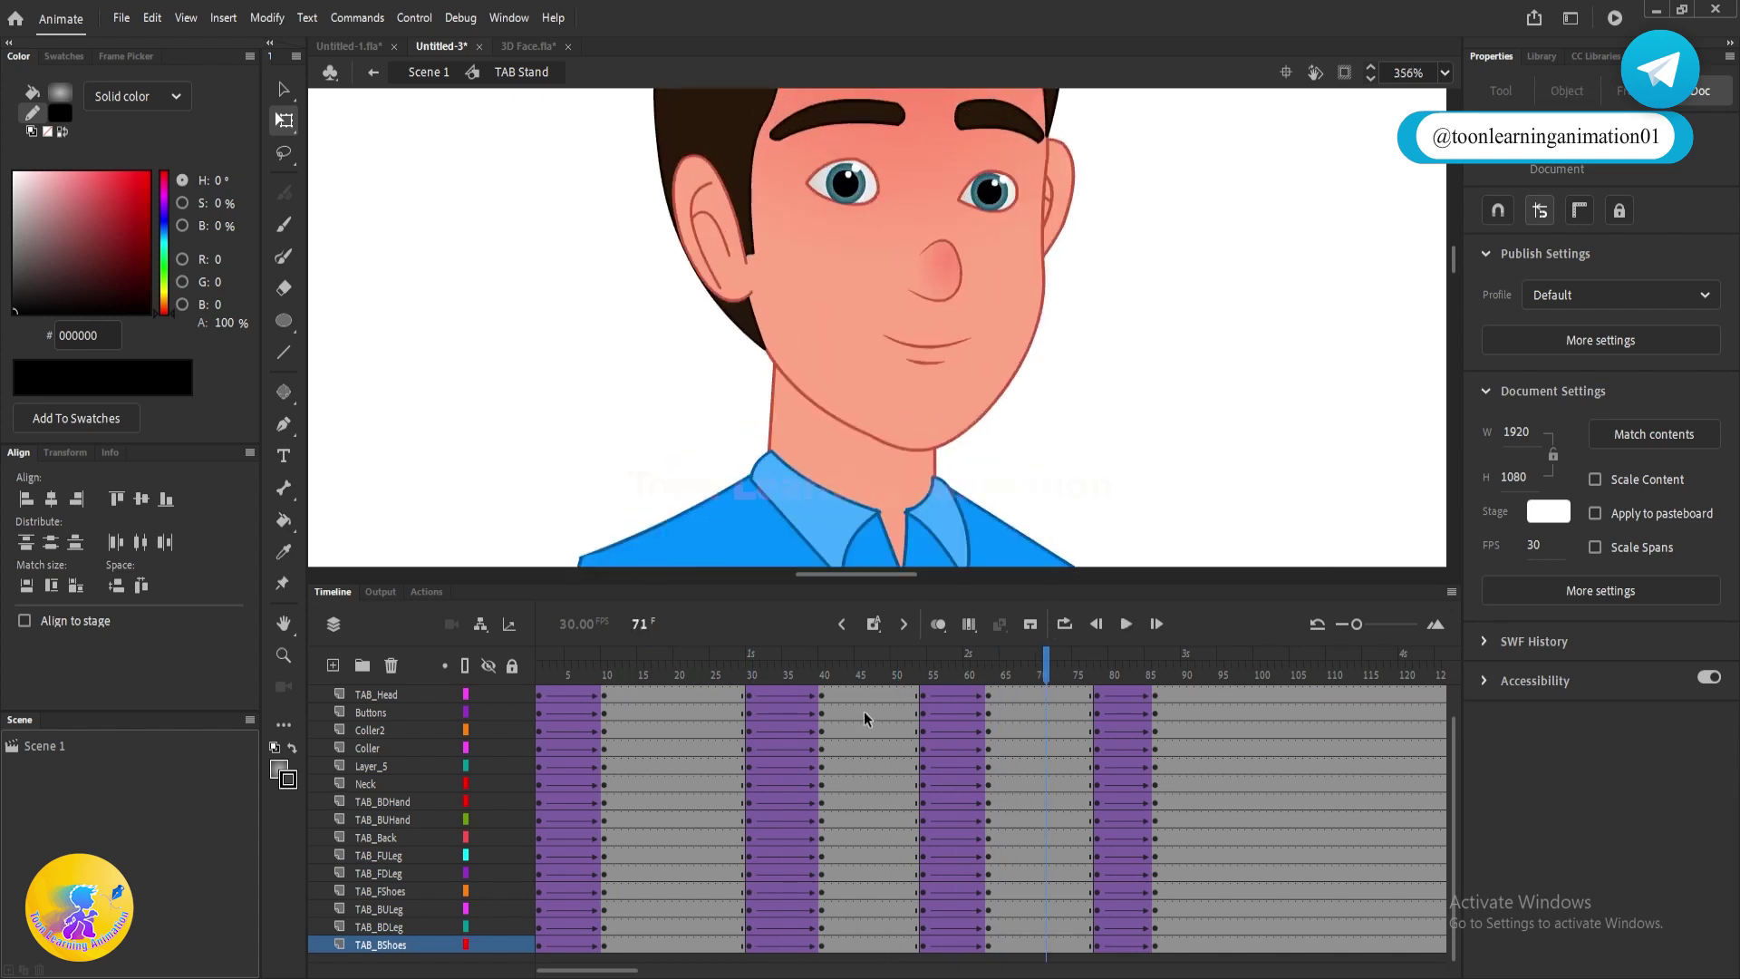
key(Return)
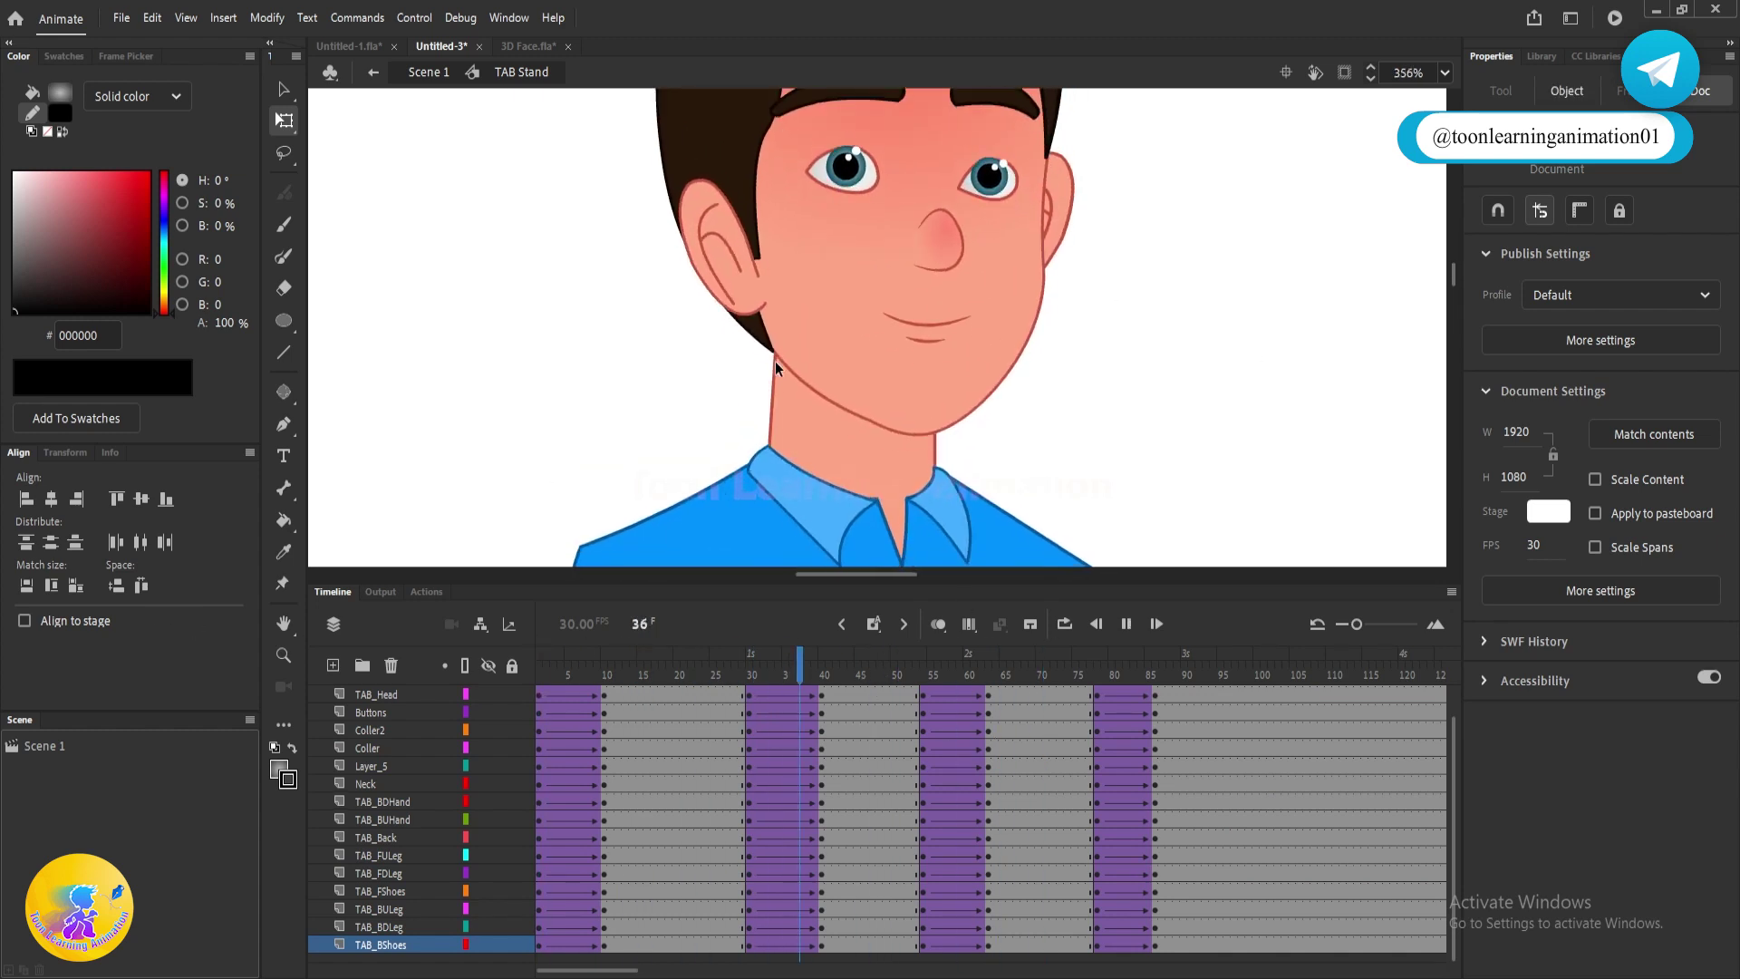
key(Return)
scroll(986, 401, down, 3)
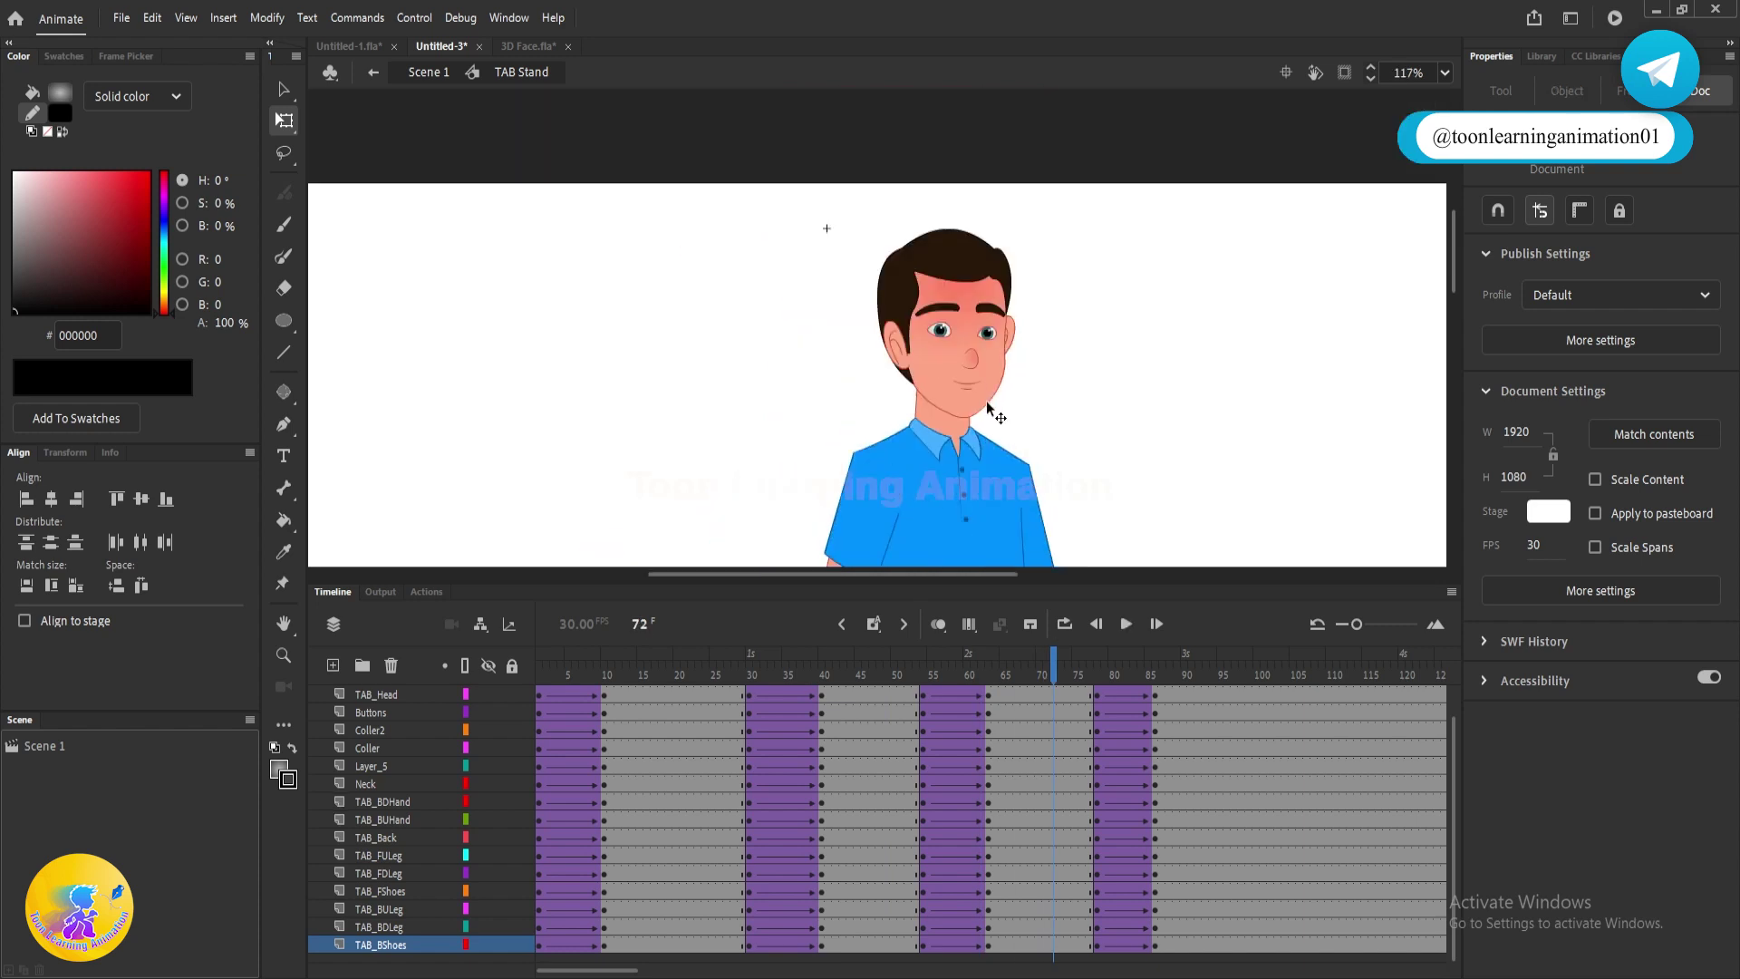
- Return to frame 1 with the whole character in view and test the movie
drag(1178, 466, 1140, 401)
drag(1053, 664, 369, 669)
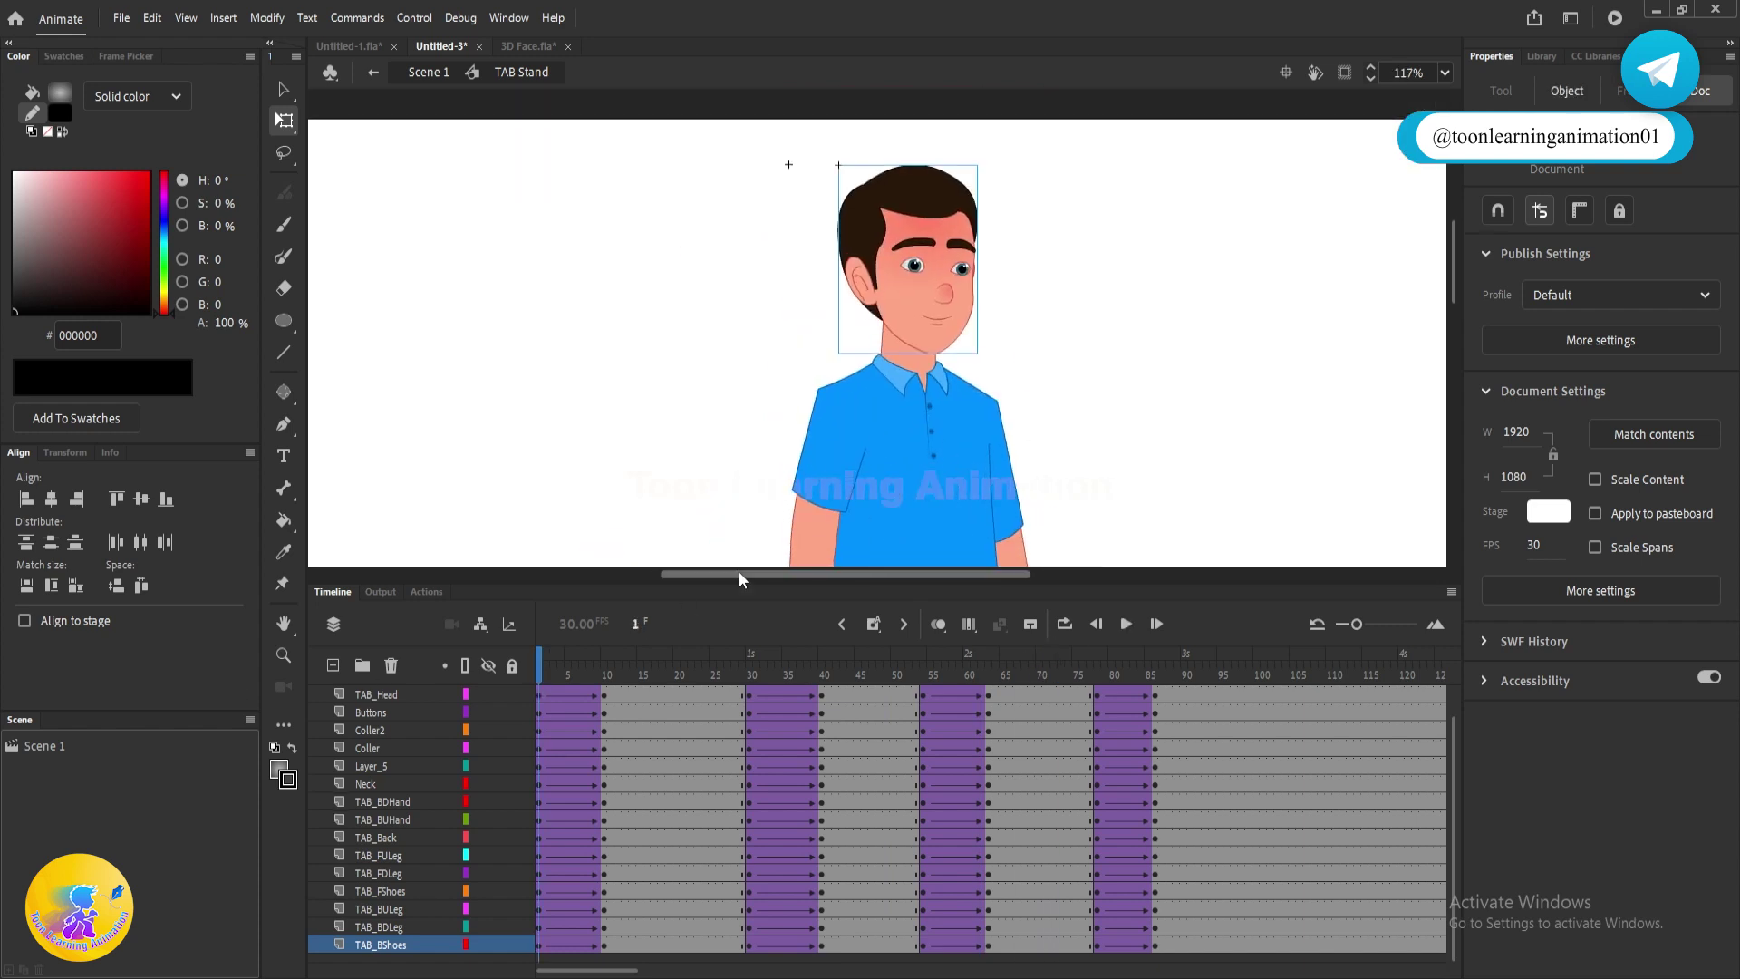
key(ctrl+a)
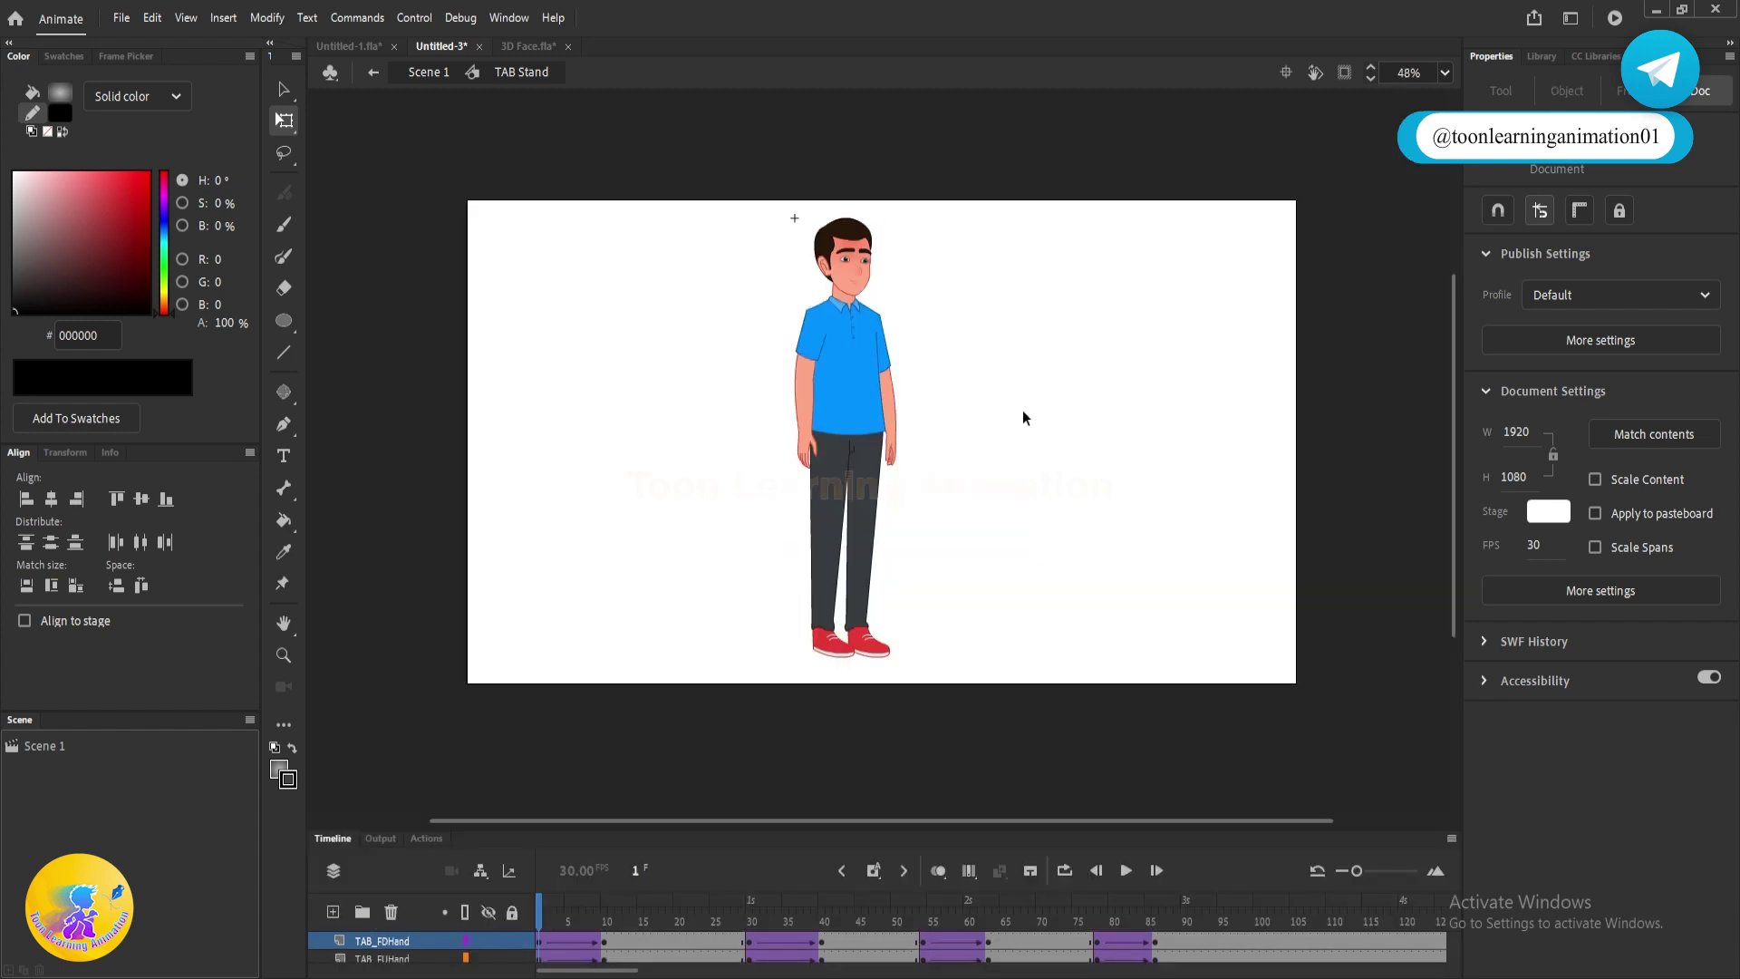
key(ctrl+Return)
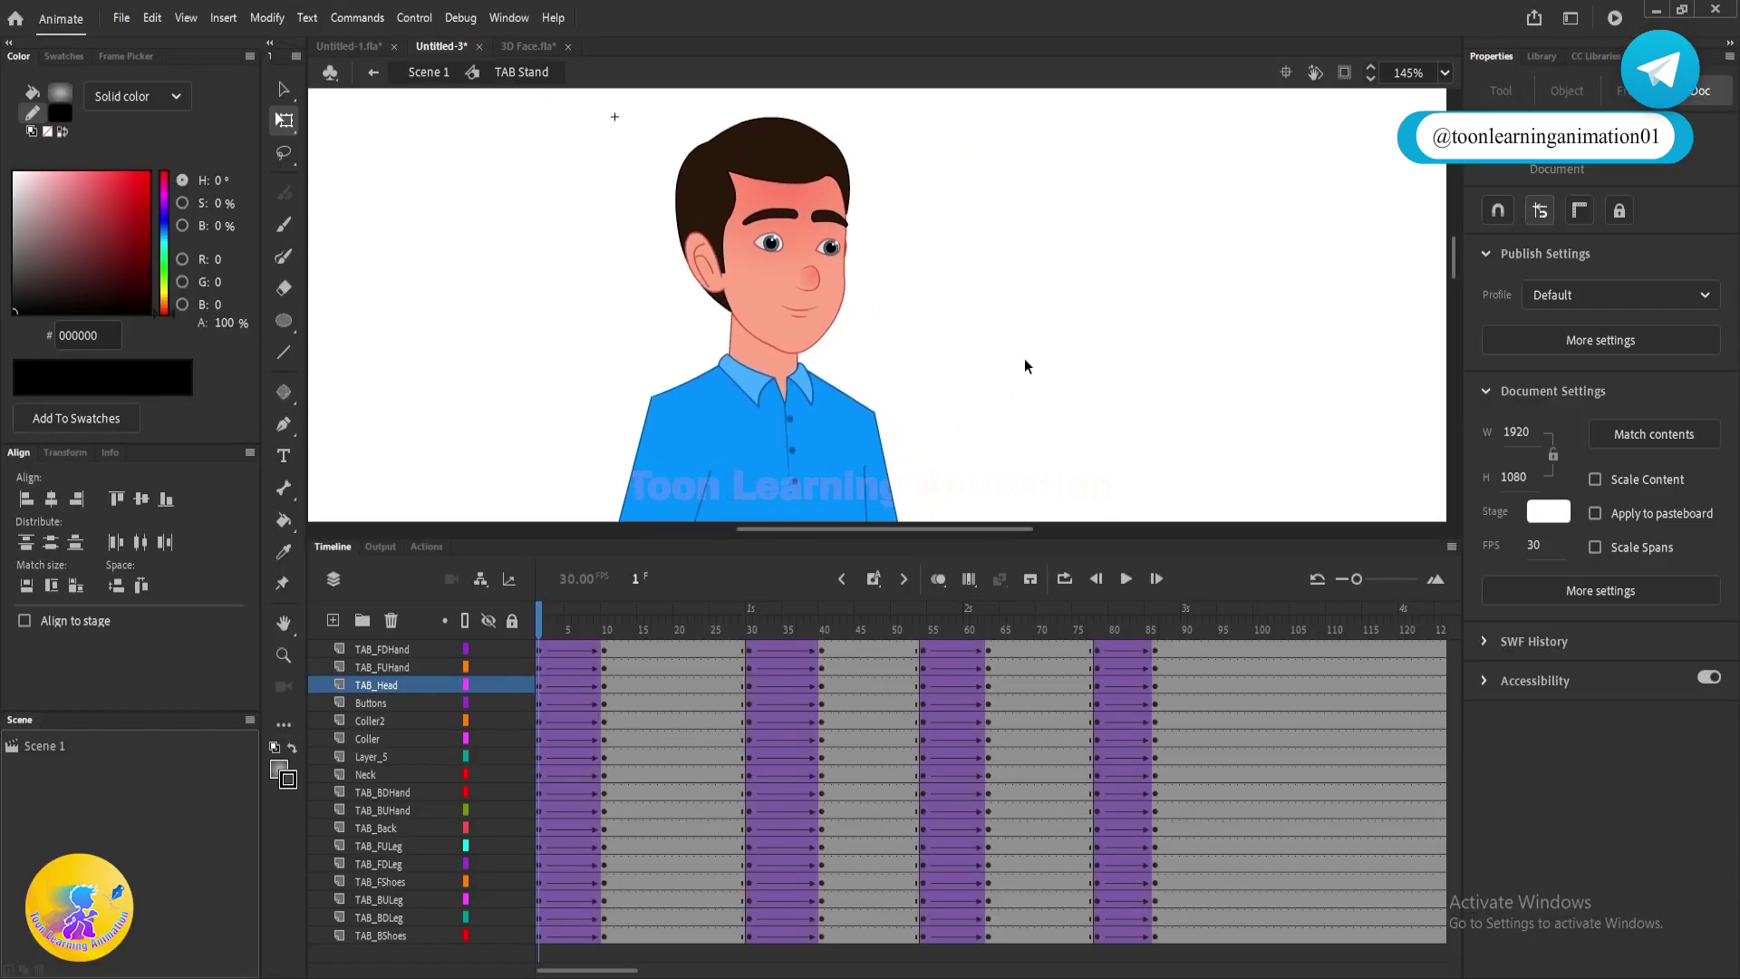
- Remove the frames from frame 100 onward on all layers inside the TAB Head symbol
double_click(812, 281)
double_click(1143, 317)
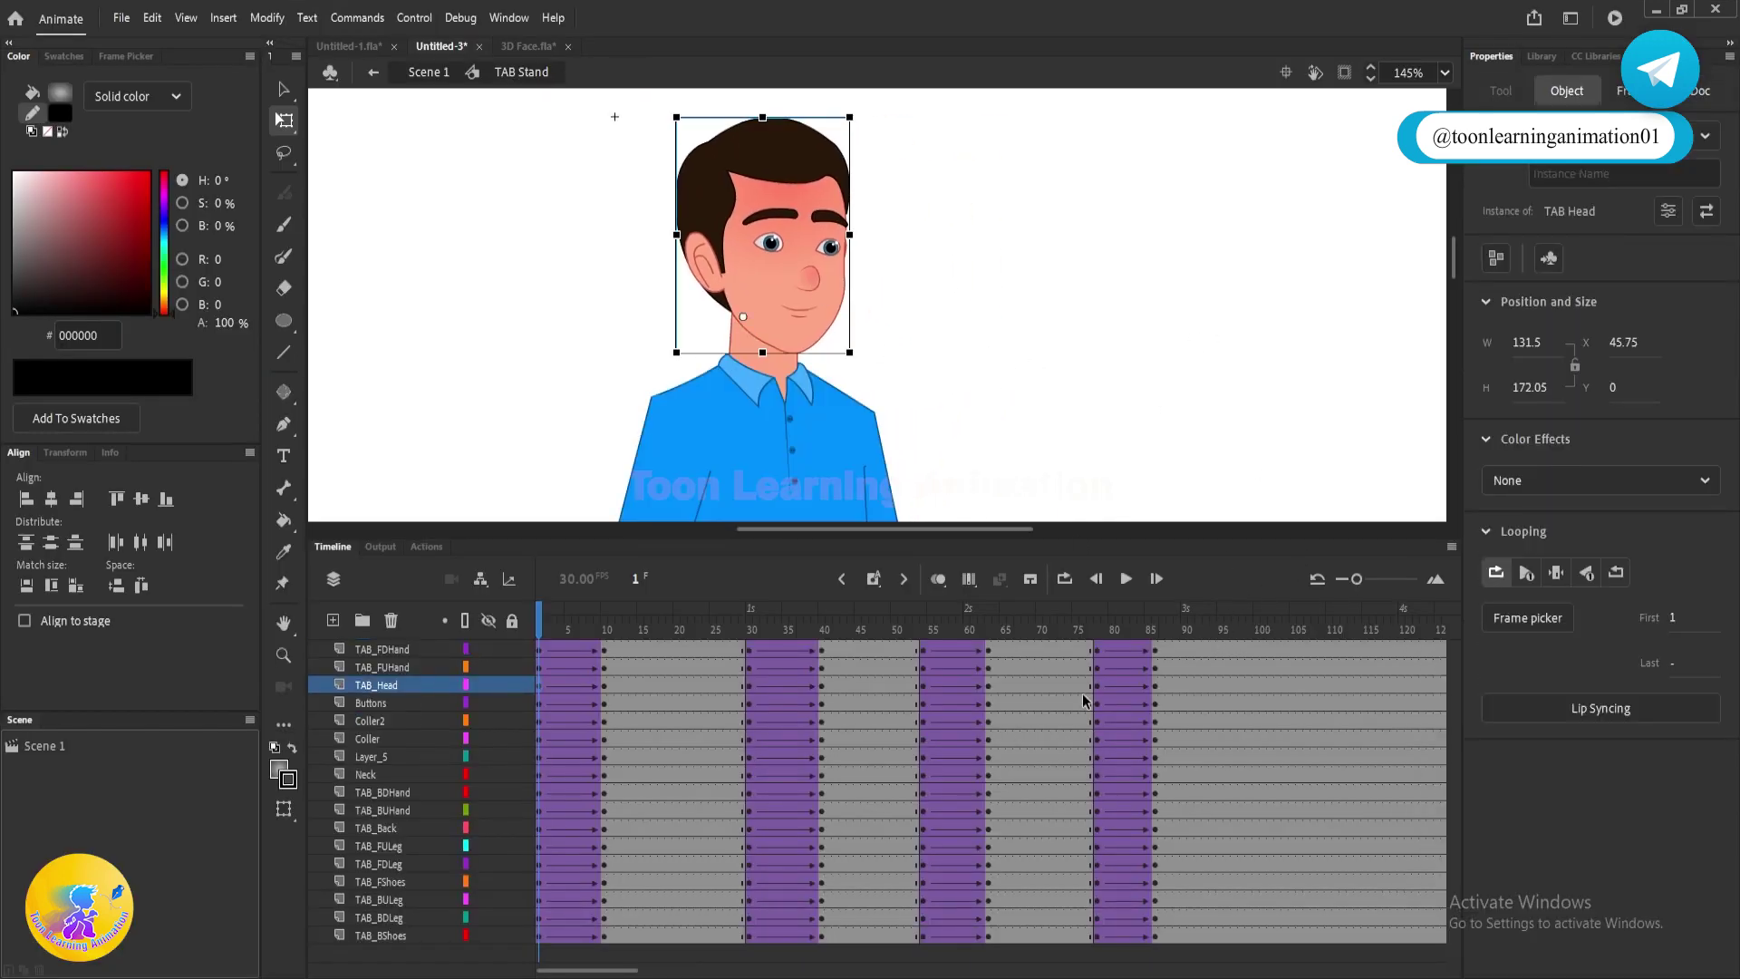
double_click(827, 328)
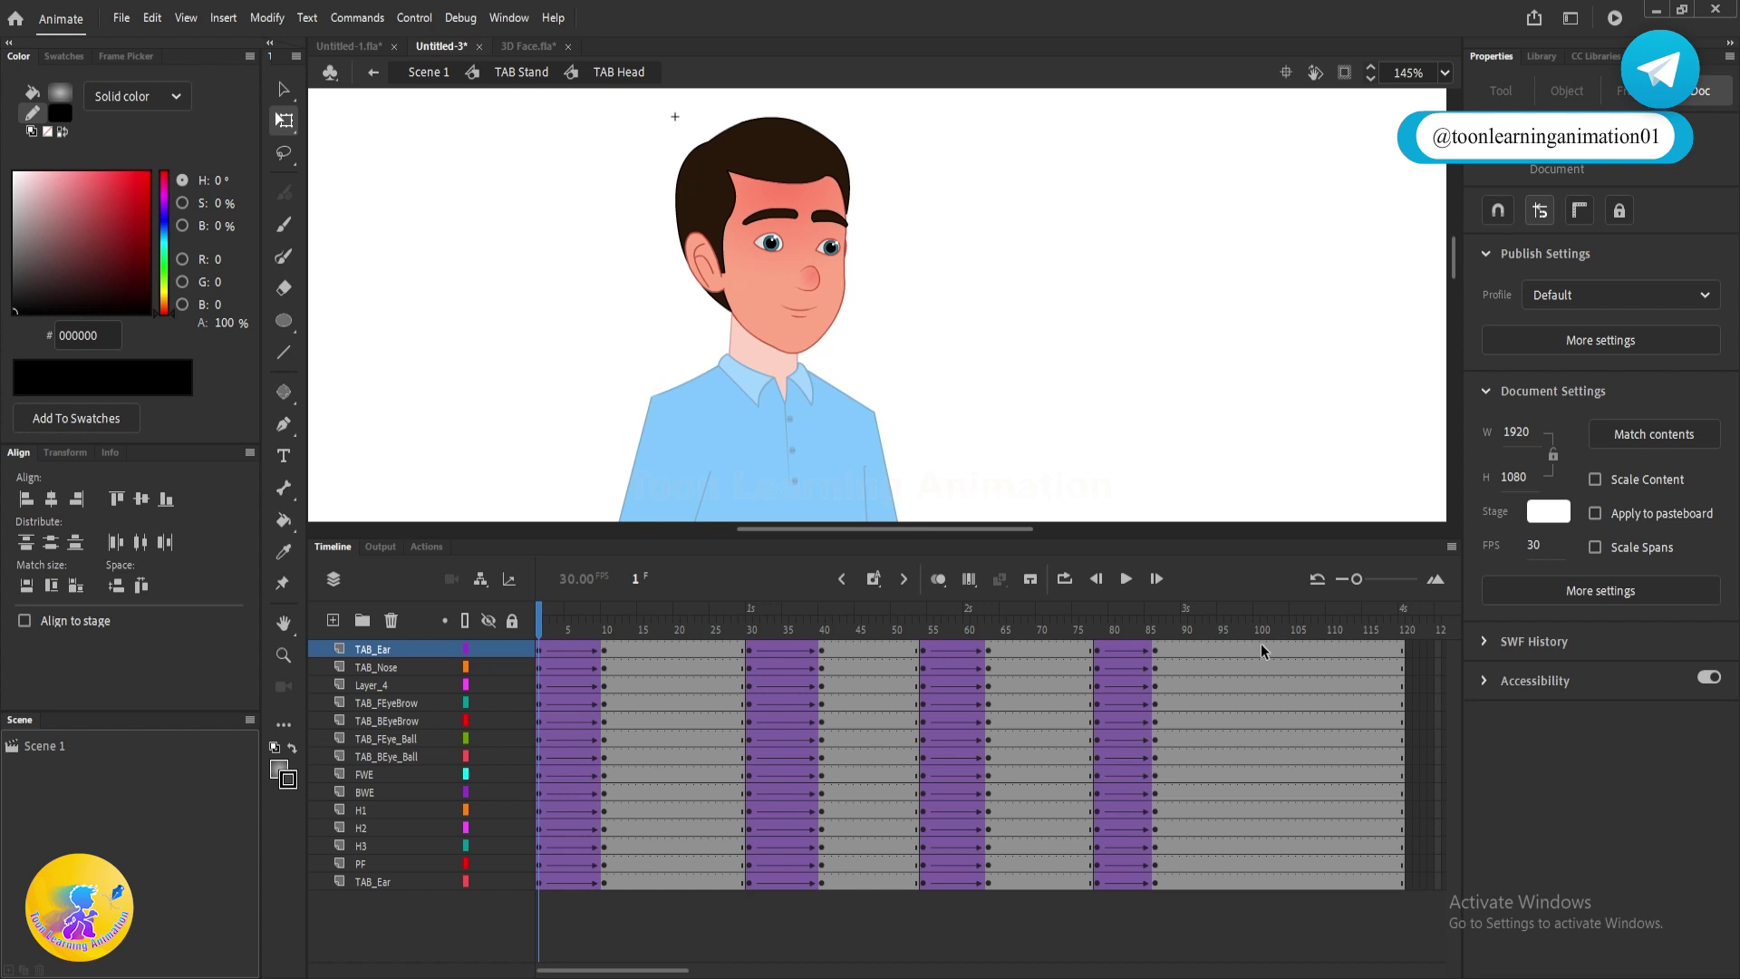
drag(1260, 645, 1410, 910)
key(shift+F5)
double_click(1281, 355)
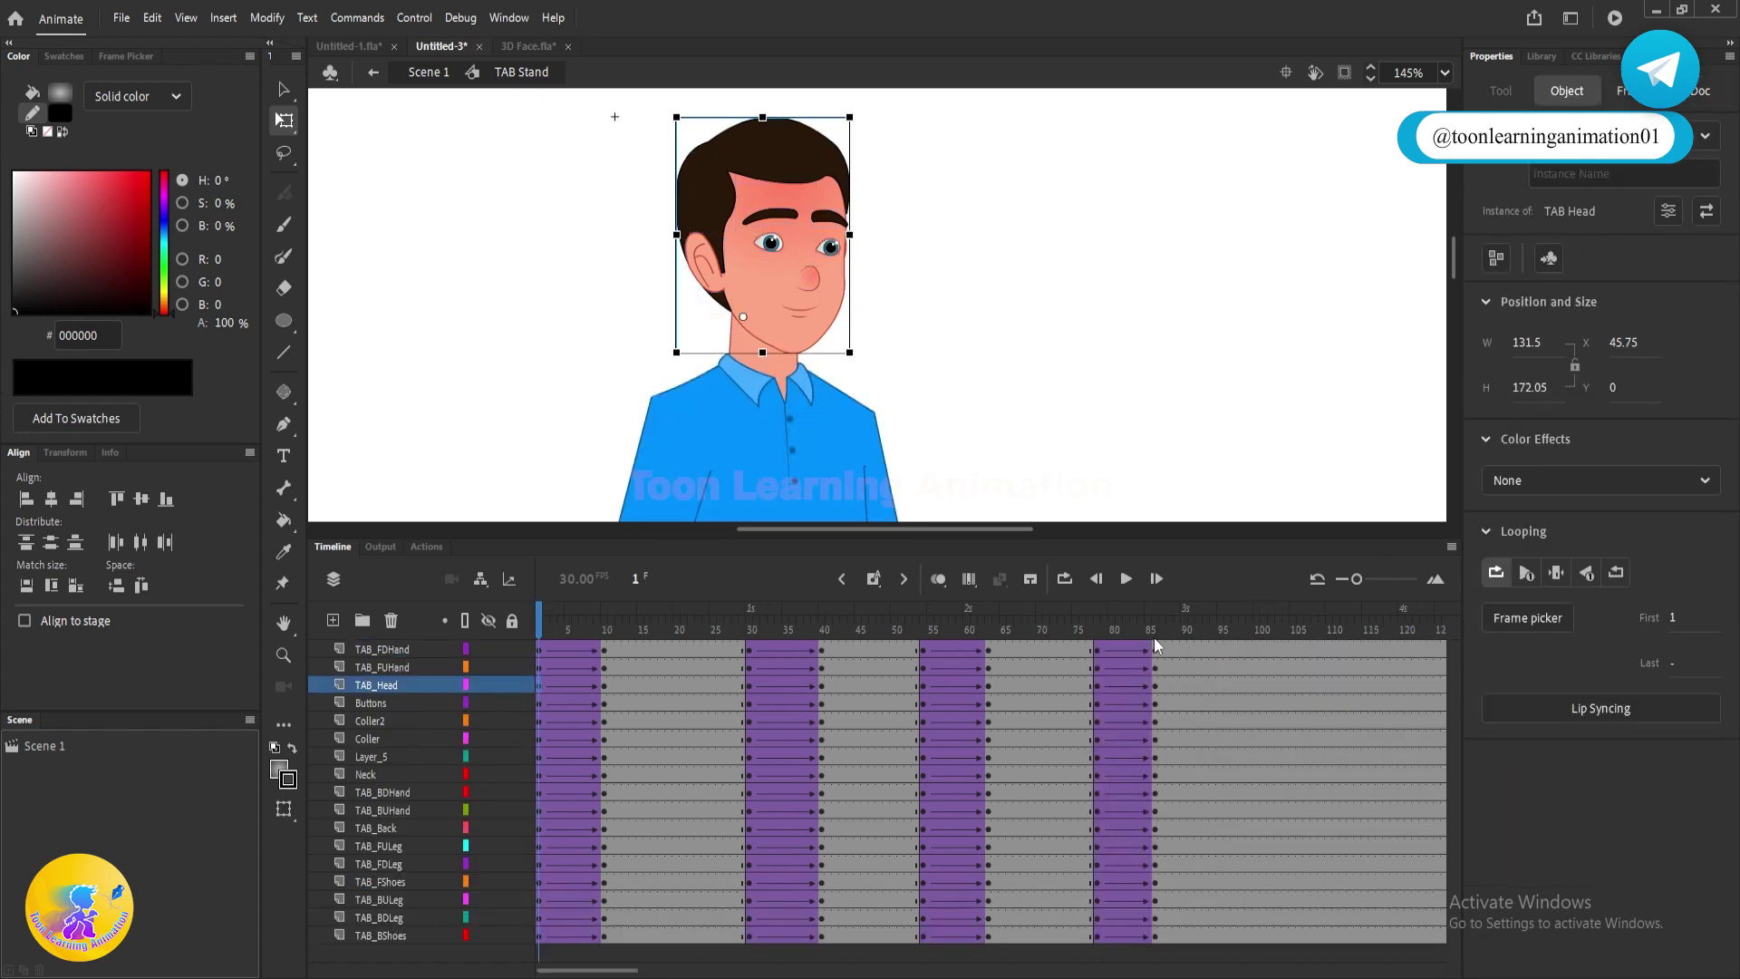
- Remove the excess frames after frame 100 on all TAB Stand layers and test the movie
drag(1265, 646, 1445, 938)
key(shift+F5)
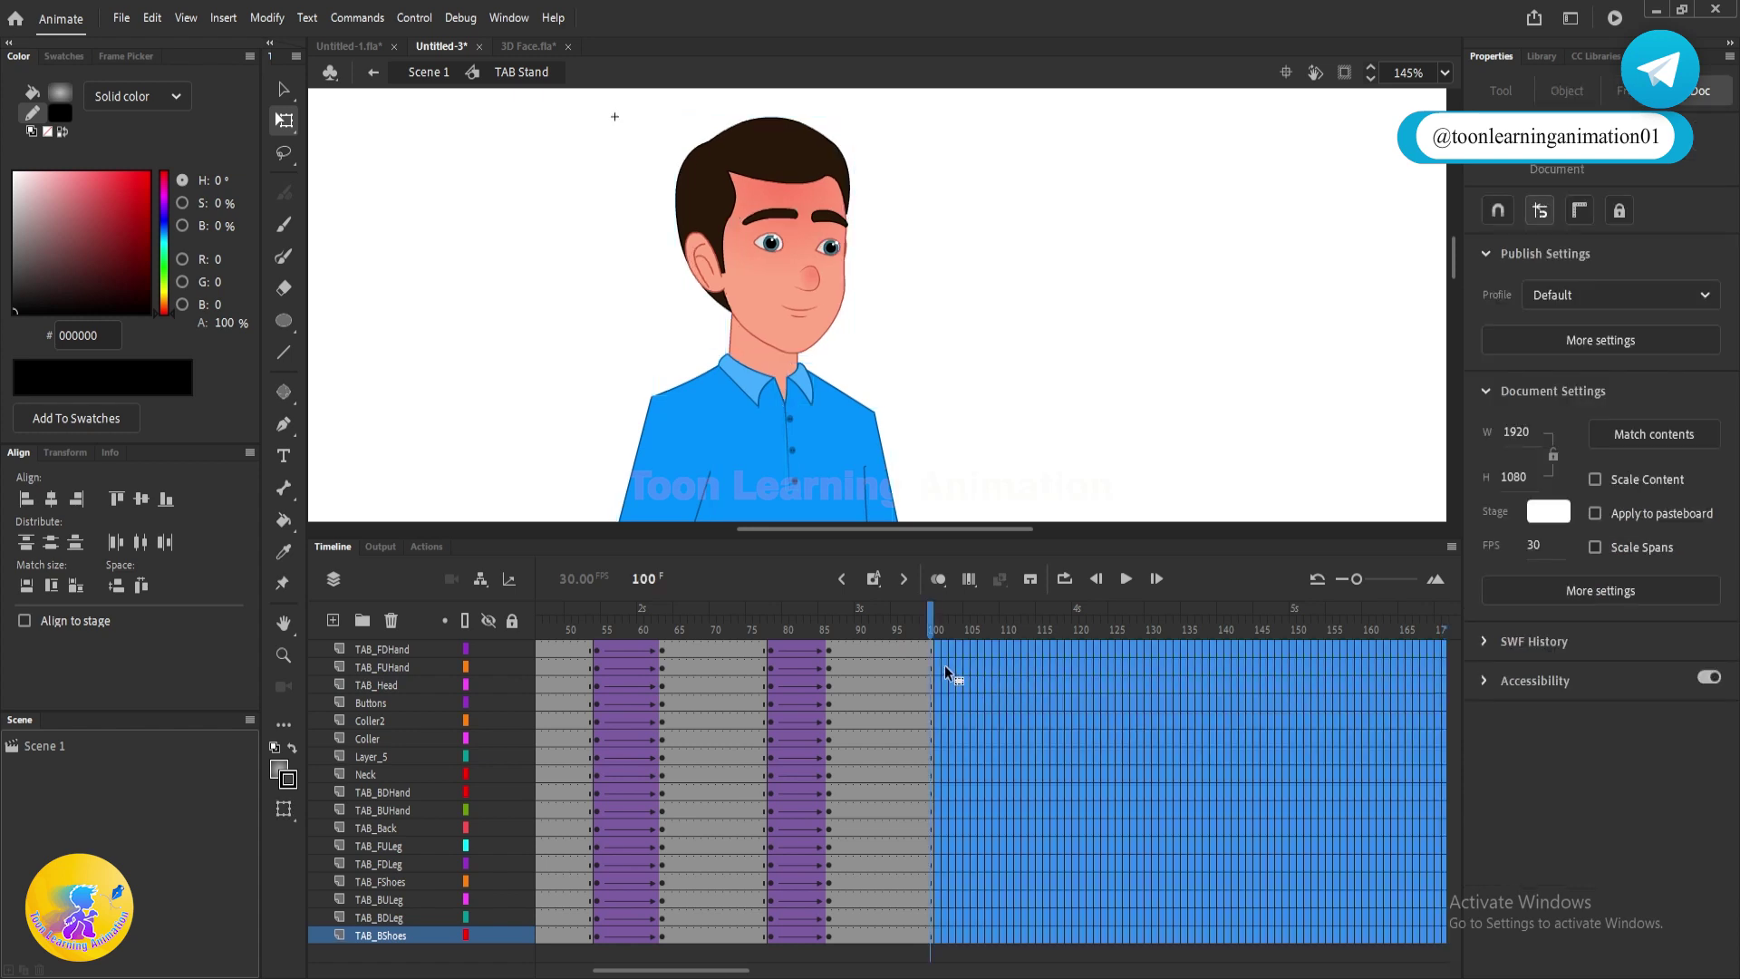
key(shift+F5)
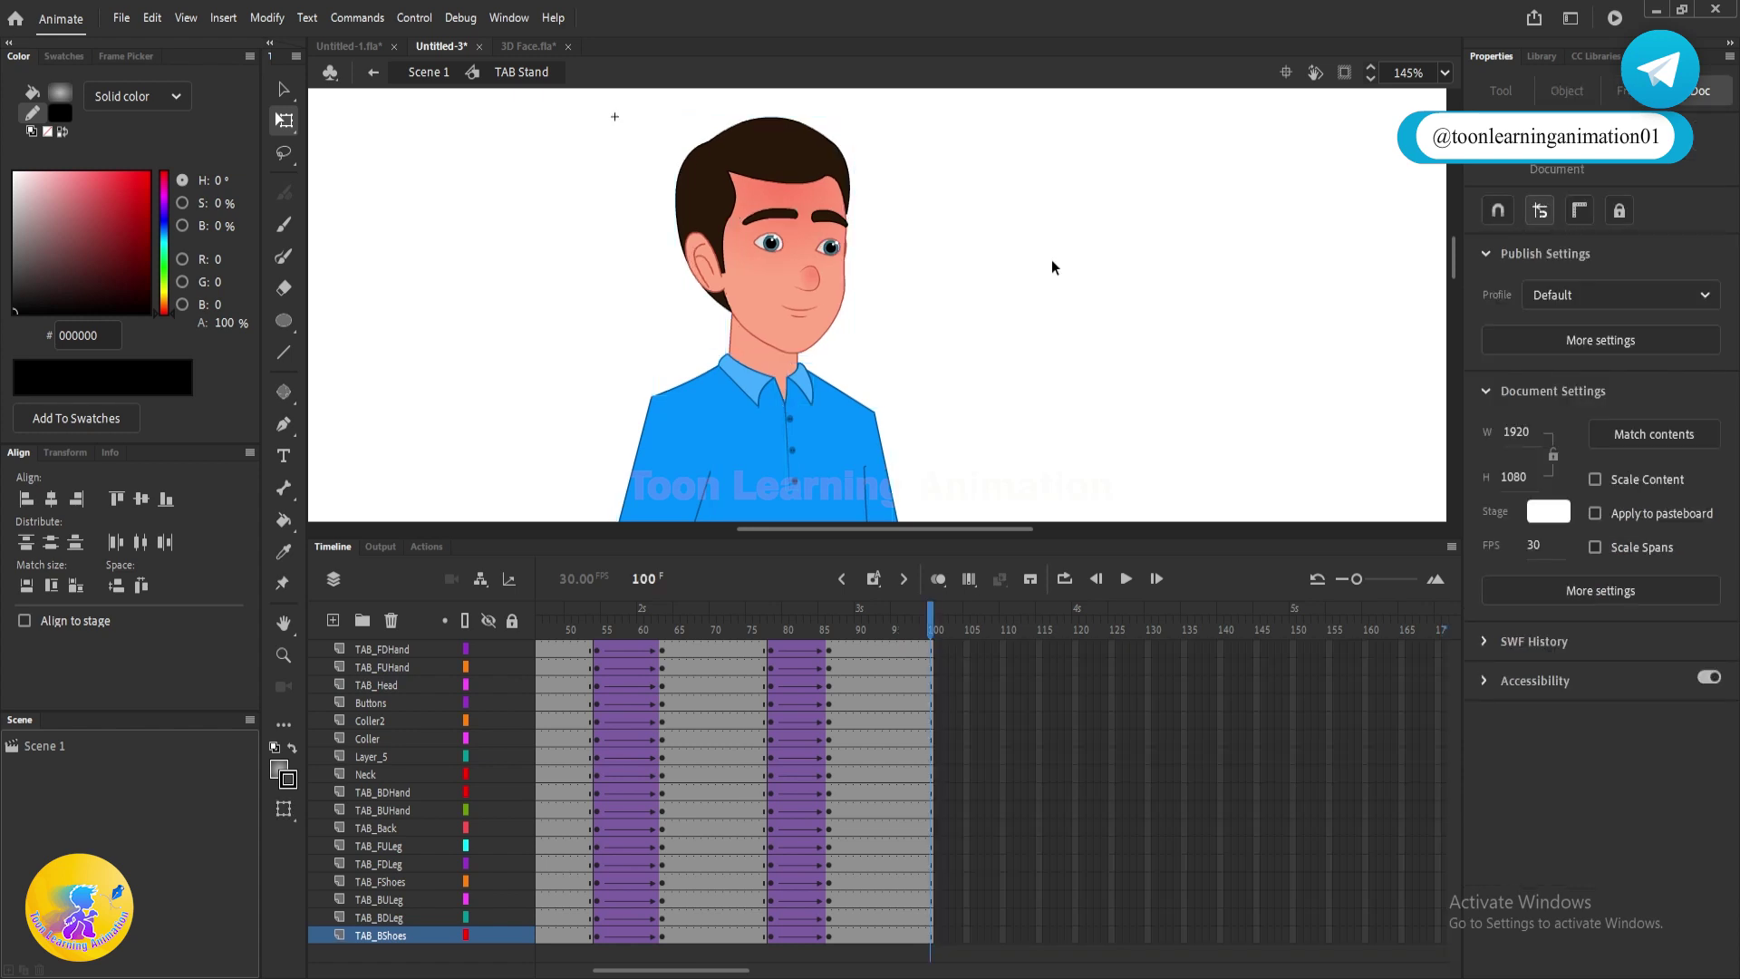
key(ctrl+Return)
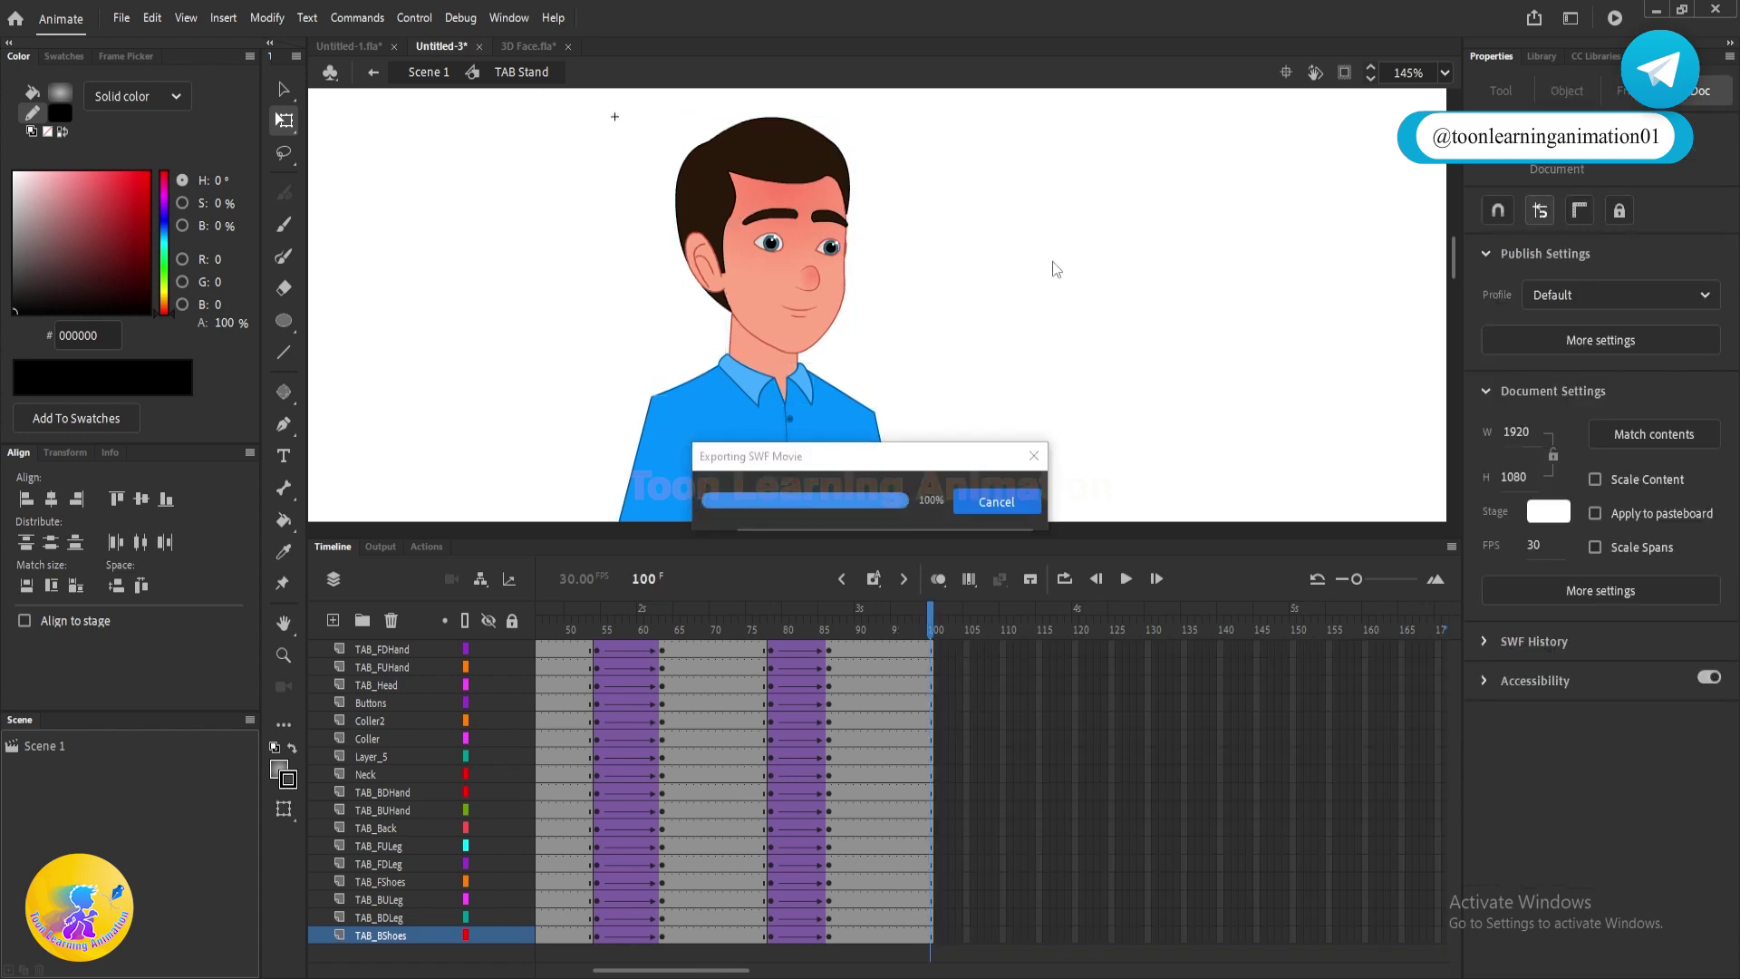